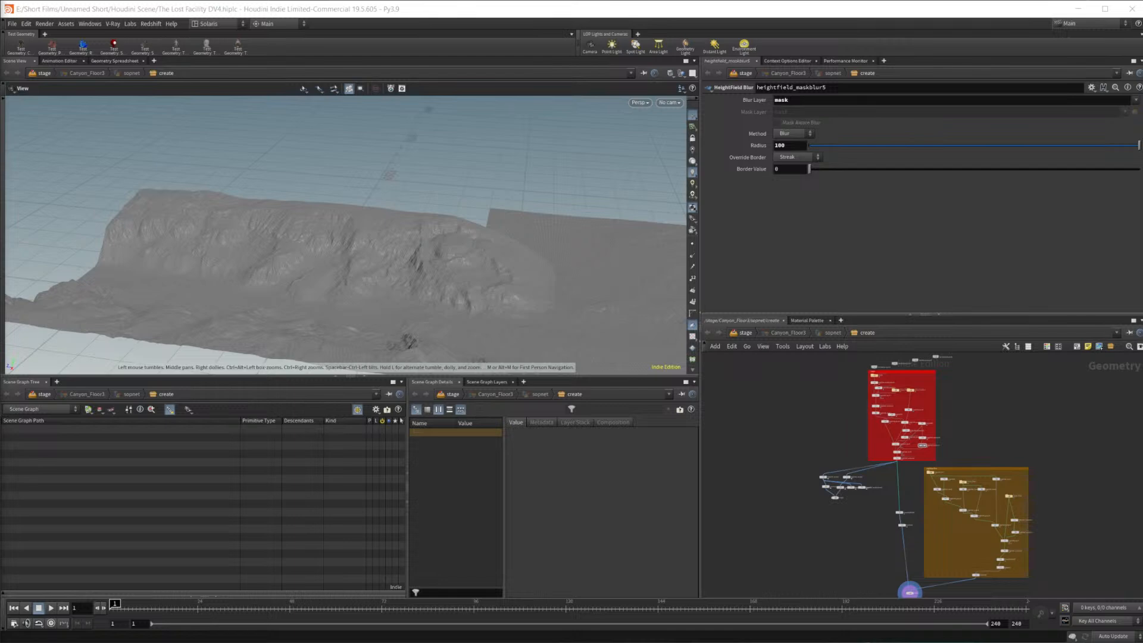
Examine the combined canyon and desert floor terrain from several angles, including the flat floor's extent and the canyon cliffs
middle_click_drag(488, 316, 485, 253)
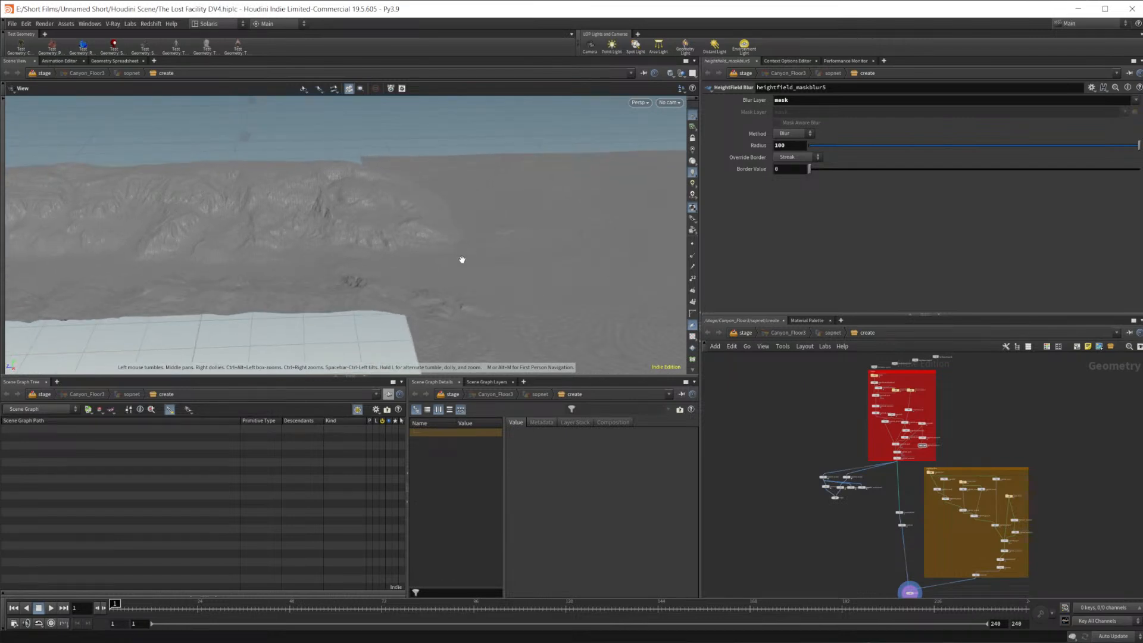
left_click_drag(557, 261, 587, 268)
middle_click_drag(587, 268, 428, 260)
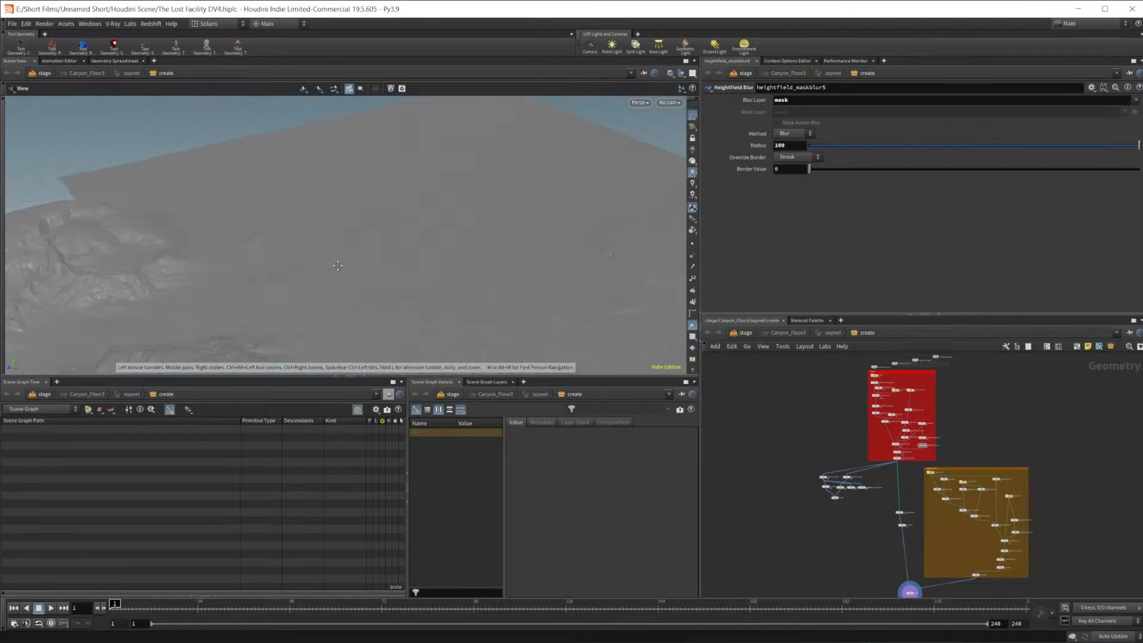
right_click_drag(429, 259, 299, 251)
left_click_drag(299, 252, 459, 148)
middle_click_drag(382, 240, 382, 294)
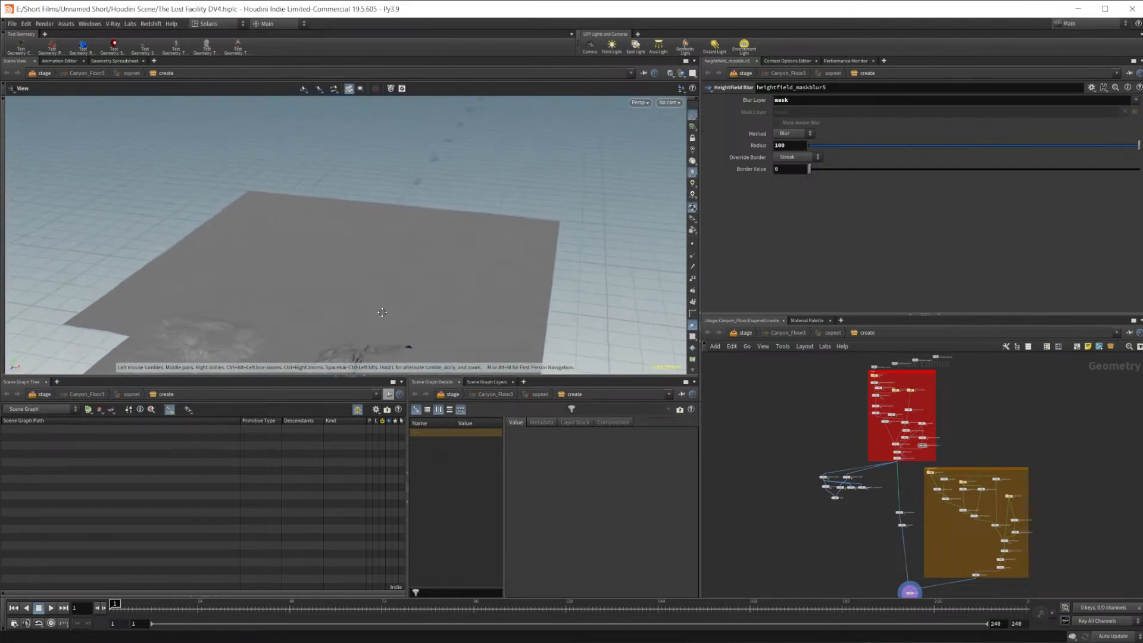
right_click_drag(382, 293, 507, 293)
mouse_move(506, 293)
left_mouse_down()
mouse_move(488, 257)
mouse_move(467, 260)
mouse_move(510, 283)
left_mouse_up()
middle_click_drag(510, 283, 528, 270)
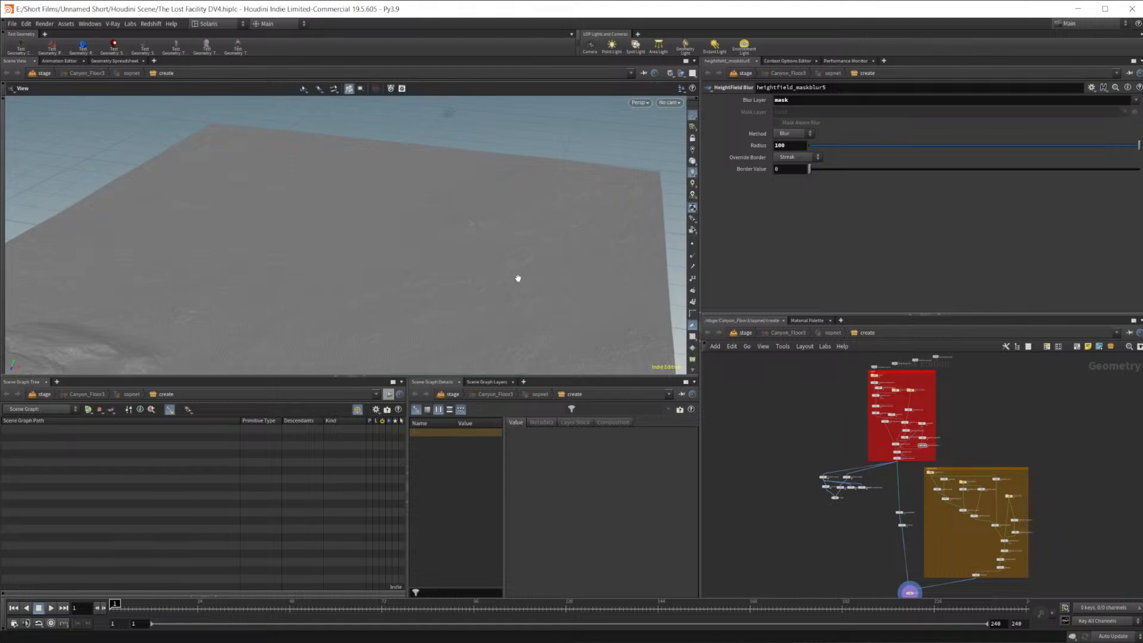
left_click_drag(468, 260, 298, 238)
right_click_drag(299, 238, 479, 201)
left_click_drag(480, 201, 334, 166)
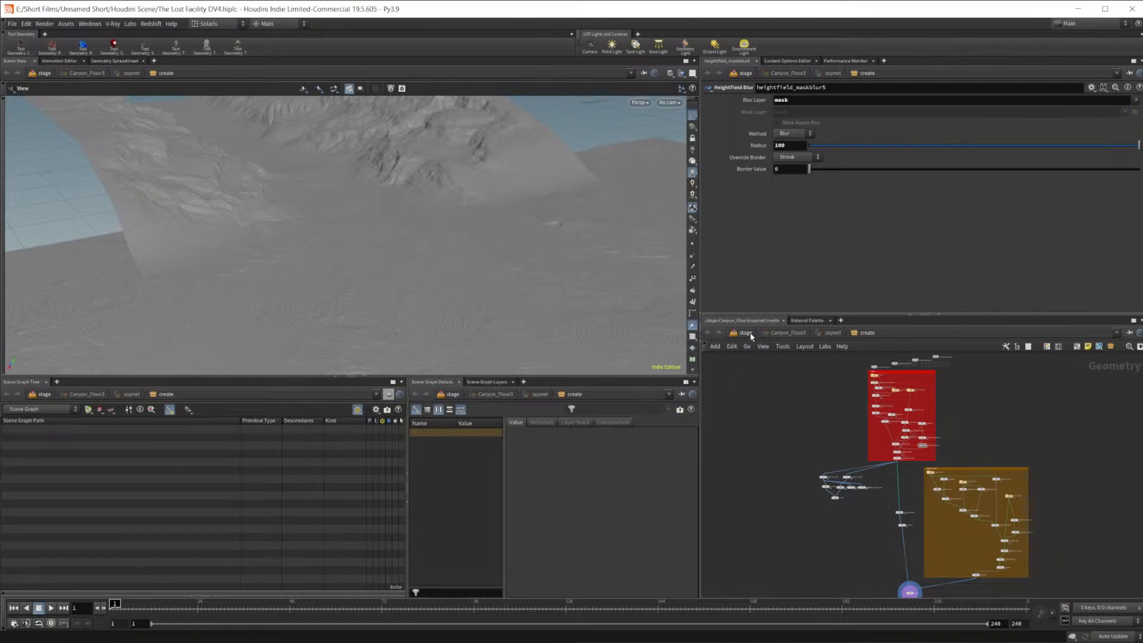
Go up to the stage level to see the SOP Create nodes and reopen Canyon_Floor3's geometry network at the Large Desert Floor group
scroll(805, 421, "up", 3)
middle_click_drag(852, 422, 769, 368)
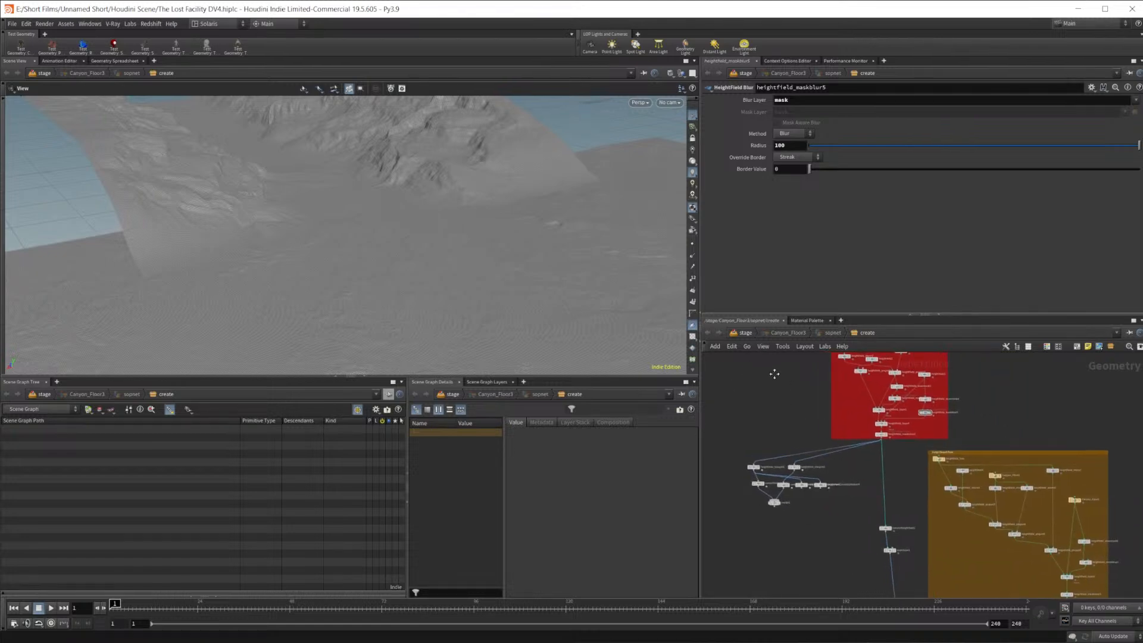
left_click(746, 334)
middle_click_drag(903, 528, 748, 527)
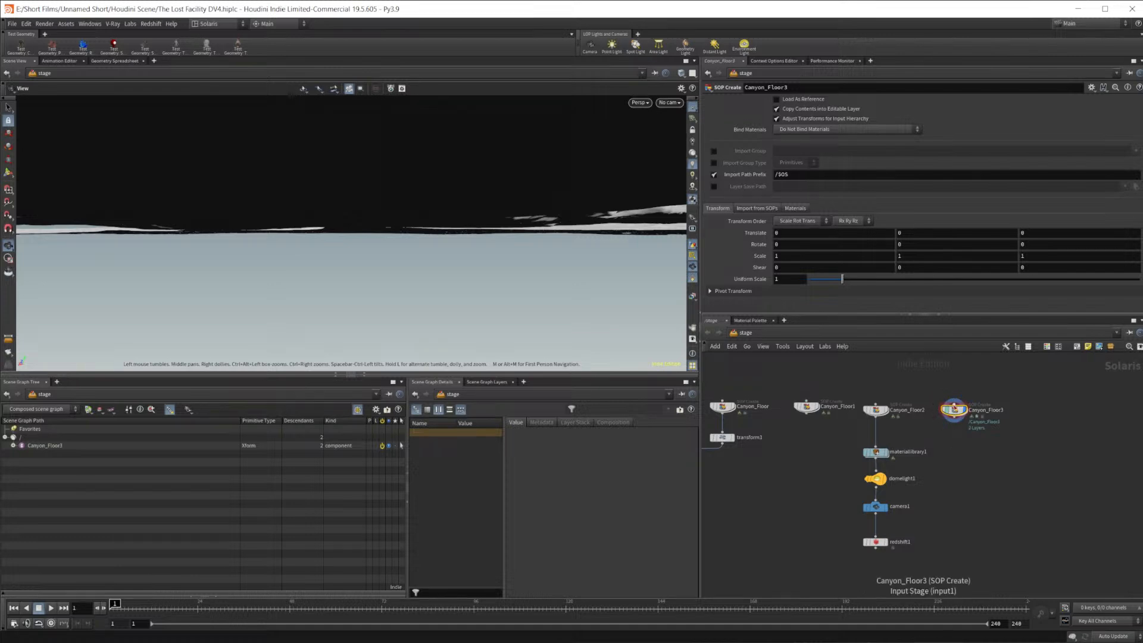
double_click(953, 414)
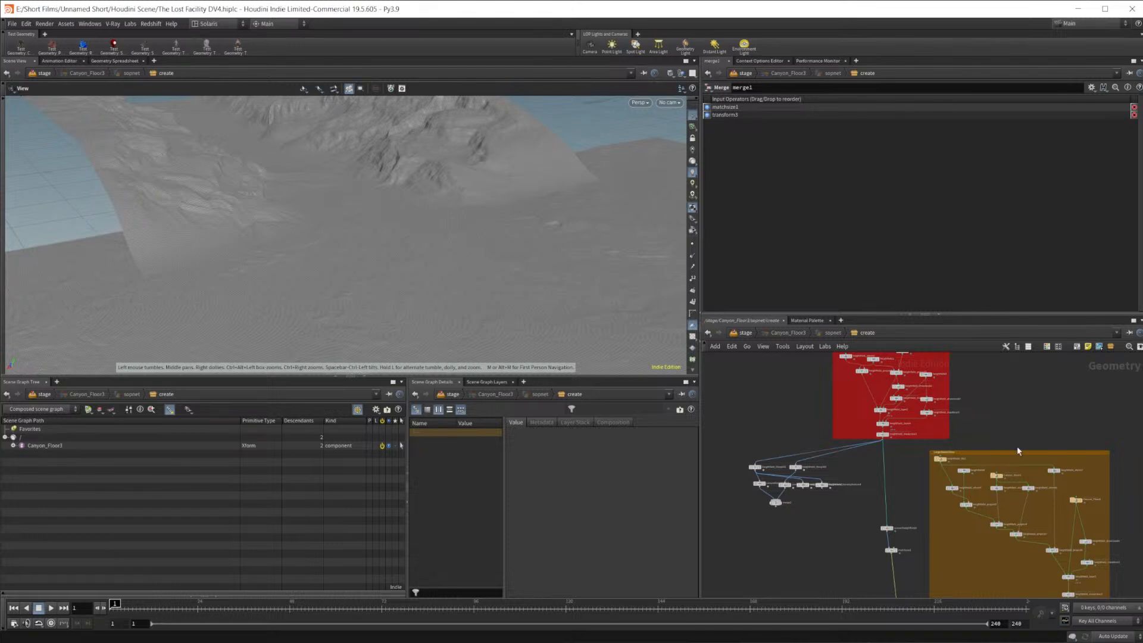
scroll(1036, 501, "up", 3)
middle_click_drag(1031, 527, 1006, 491)
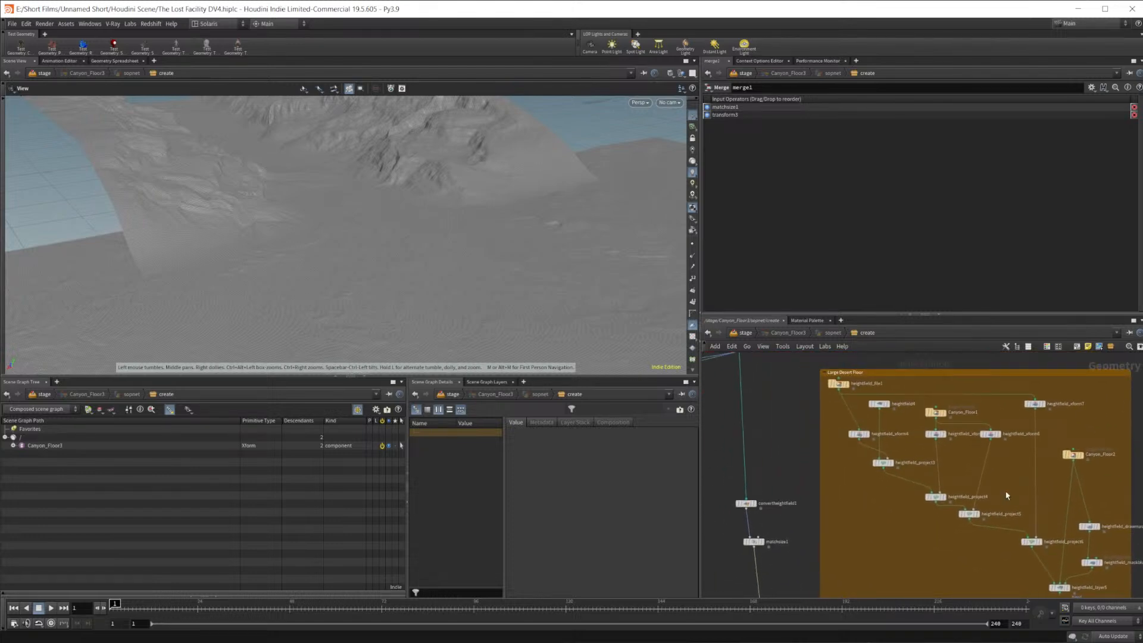
Display the output of heightfield_maskclear2 at the end of the red canyon network group and inspect the canyon terrain
left_click_drag(430, 322, 411, 288)
middle_click_drag(411, 288, 507, 315)
right_click_drag(507, 315, 684, 191)
mouse_move(530, 206)
left_mouse_down()
mouse_move(561, 209)
mouse_move(536, 223)
left_mouse_up()
middle_click_drag(855, 484, 980, 570)
middle_click_drag(885, 466, 889, 564)
middle_click(890, 463)
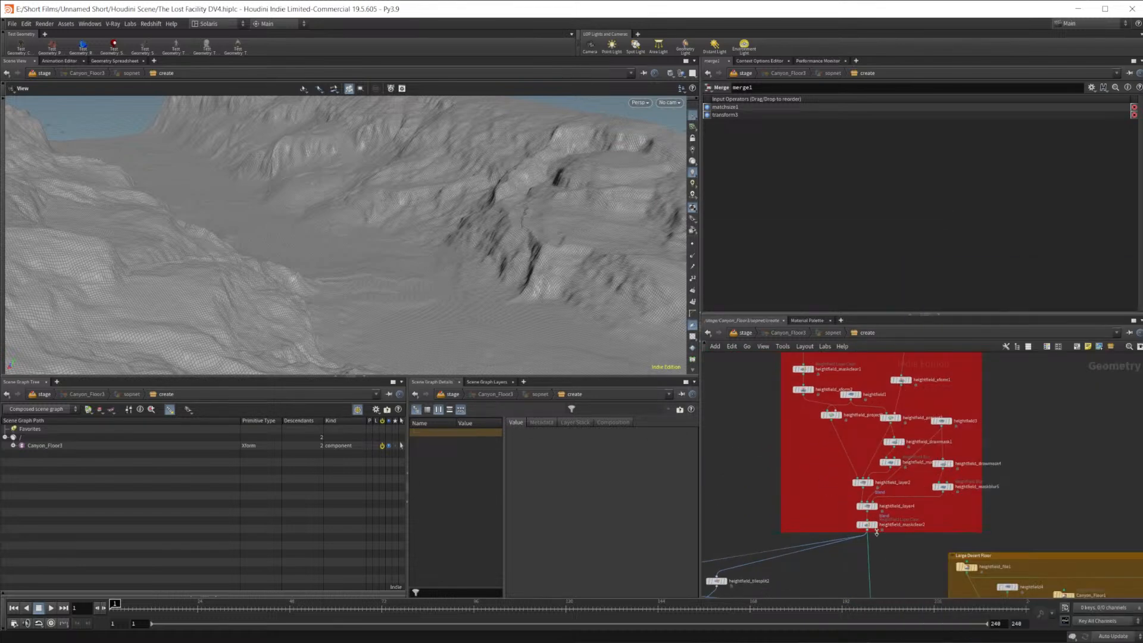
scroll(858, 522, "up", 3)
left_click(878, 504)
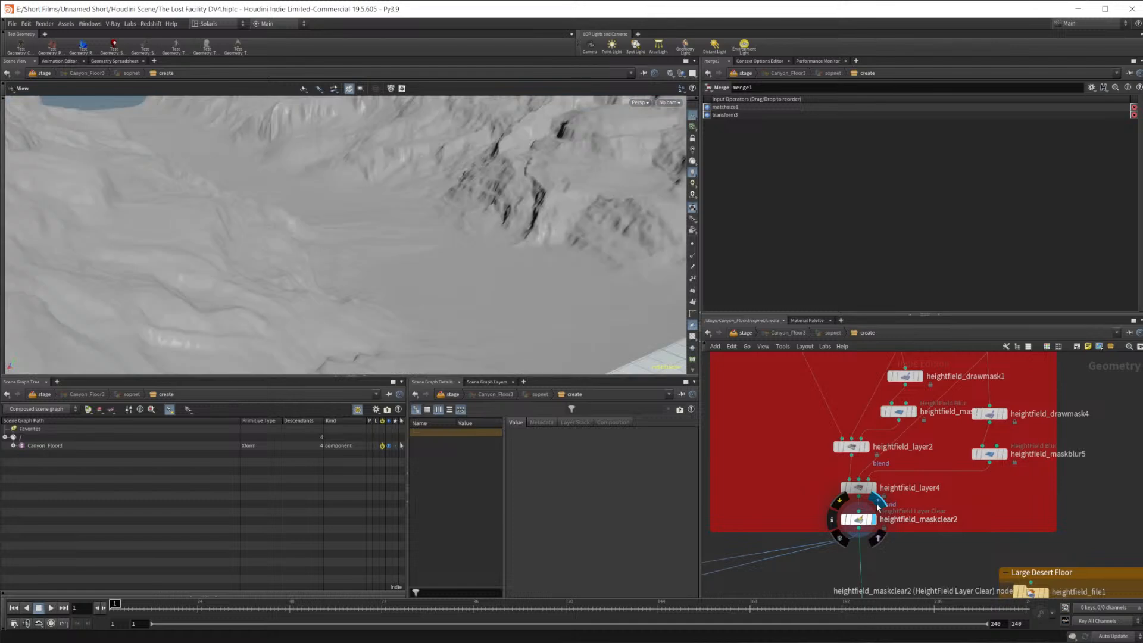
left_click_drag(414, 271, 469, 290)
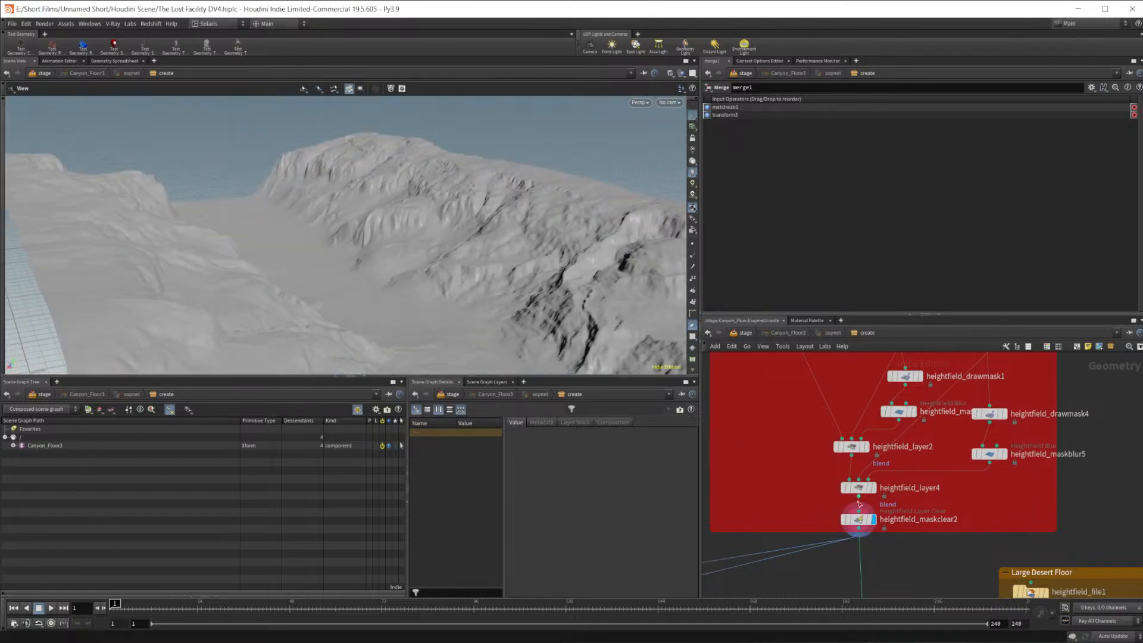
Display the source height files one by one: Canyon, the canyon floor file beside it, and Canyon_Transition
middle_click_drag(819, 420, 804, 526)
middle_click_drag(786, 400, 893, 550)
middle_click_drag(876, 452, 860, 519)
left_click(833, 400)
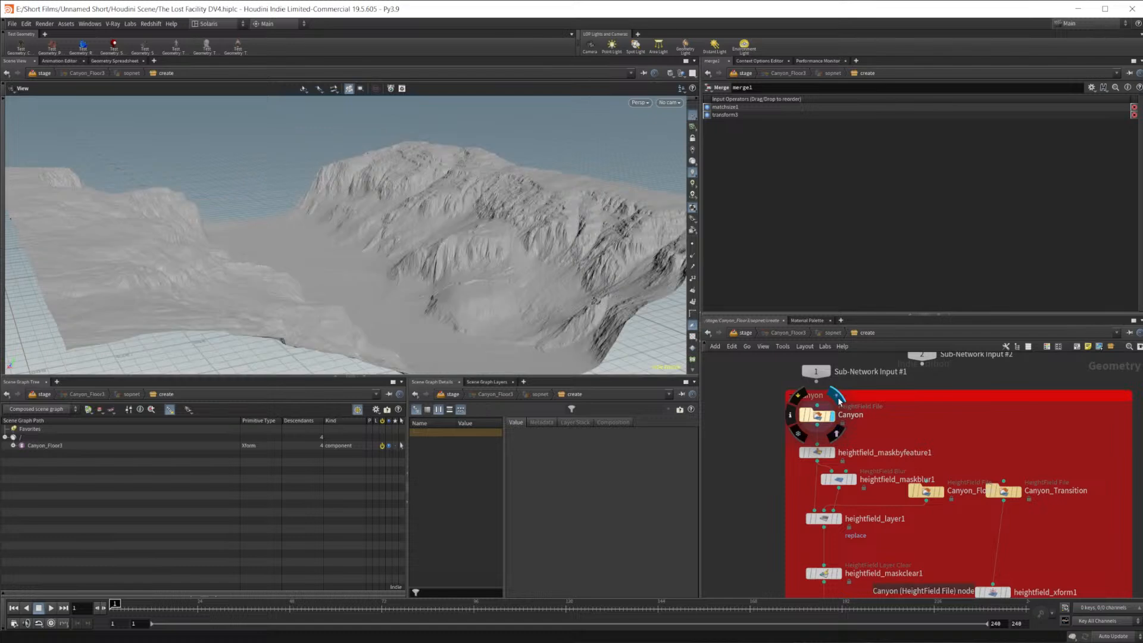
middle_click_drag(962, 520, 899, 445)
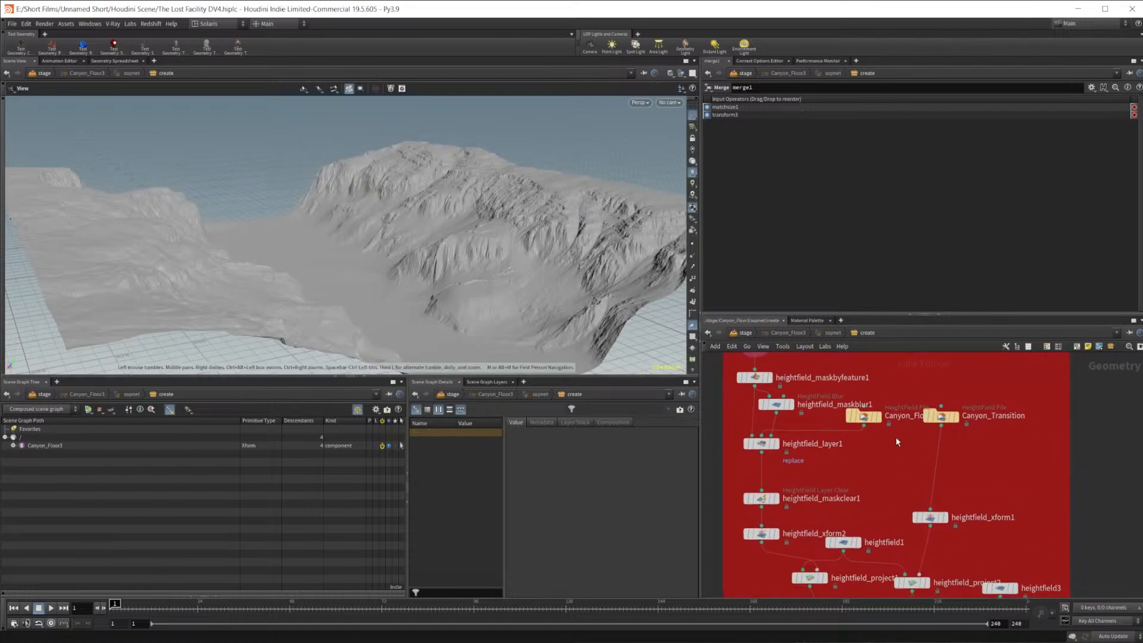
left_click(883, 396)
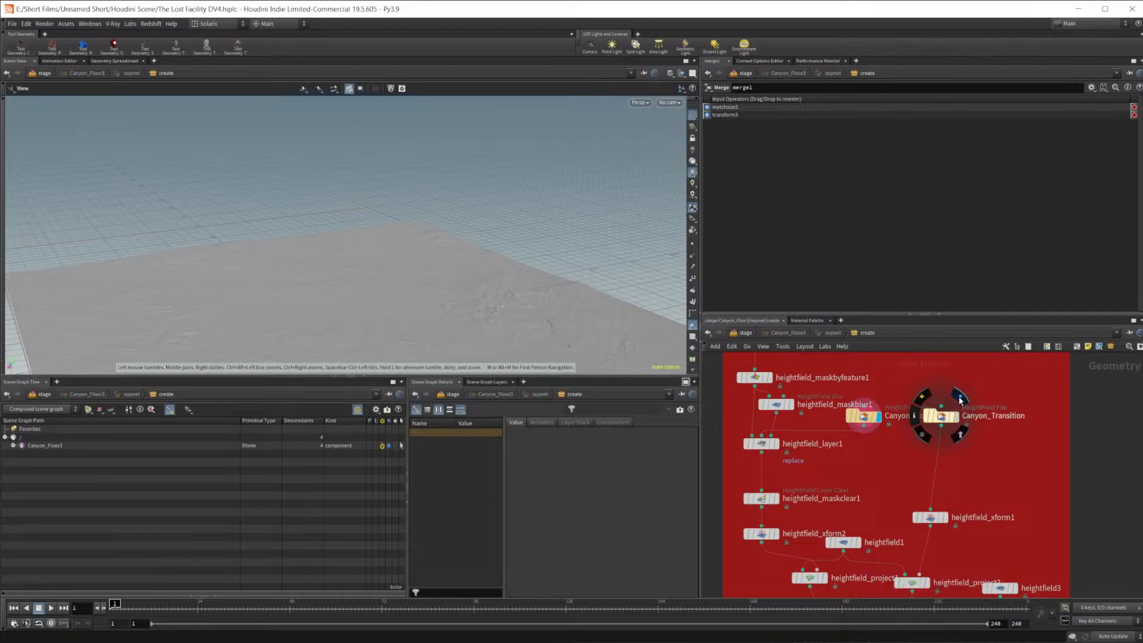
left_click(955, 411)
Display the combined canyon from heightfield_maskclear2 again
middle_click_drag(860, 488, 845, 398)
middle_click_drag(837, 572, 826, 412)
left_click(856, 517)
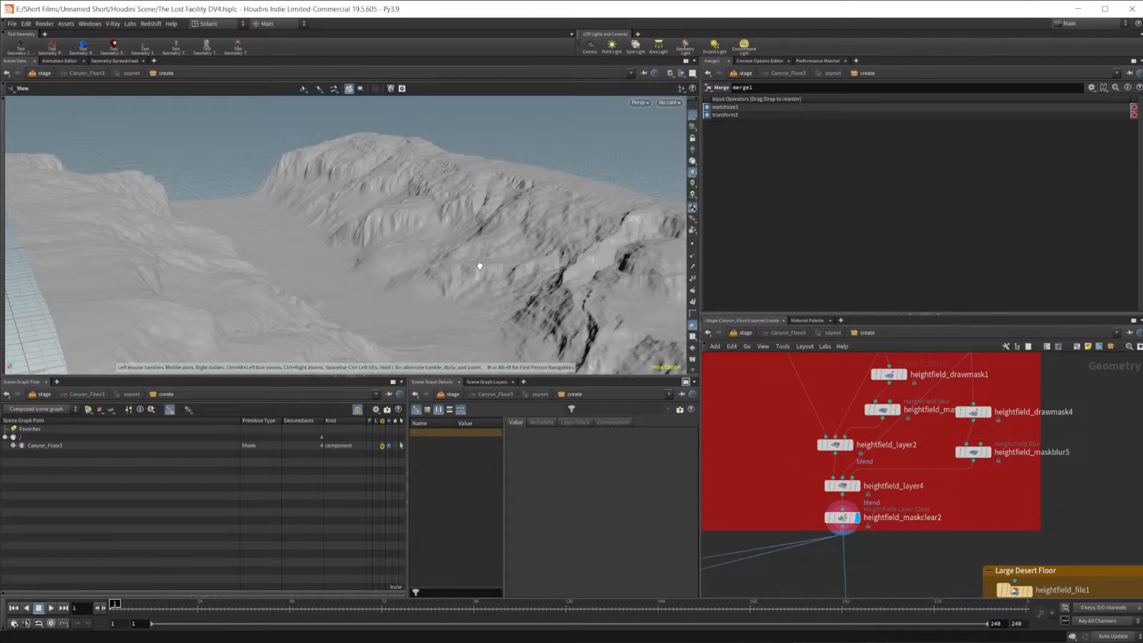
Set heightfield1's Grid Spacing to .5 and inspect the detail on the canyon cliffs
middle_click_drag(792, 406, 760, 513)
scroll(790, 447, "up", 3)
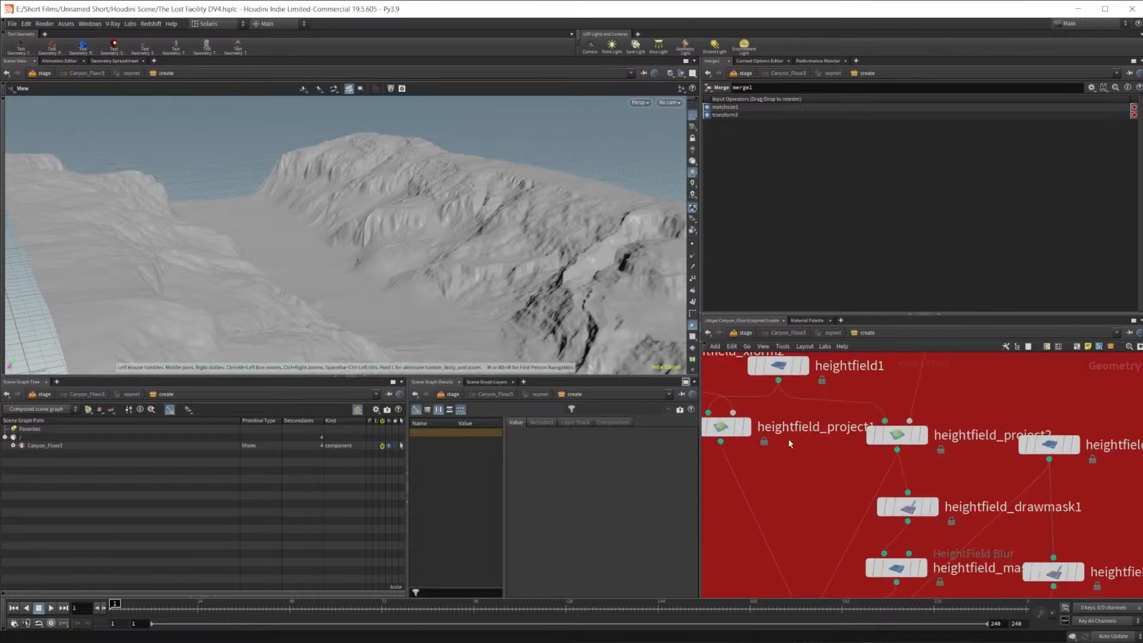
middle_click_drag(792, 448, 821, 495)
left_click(808, 414)
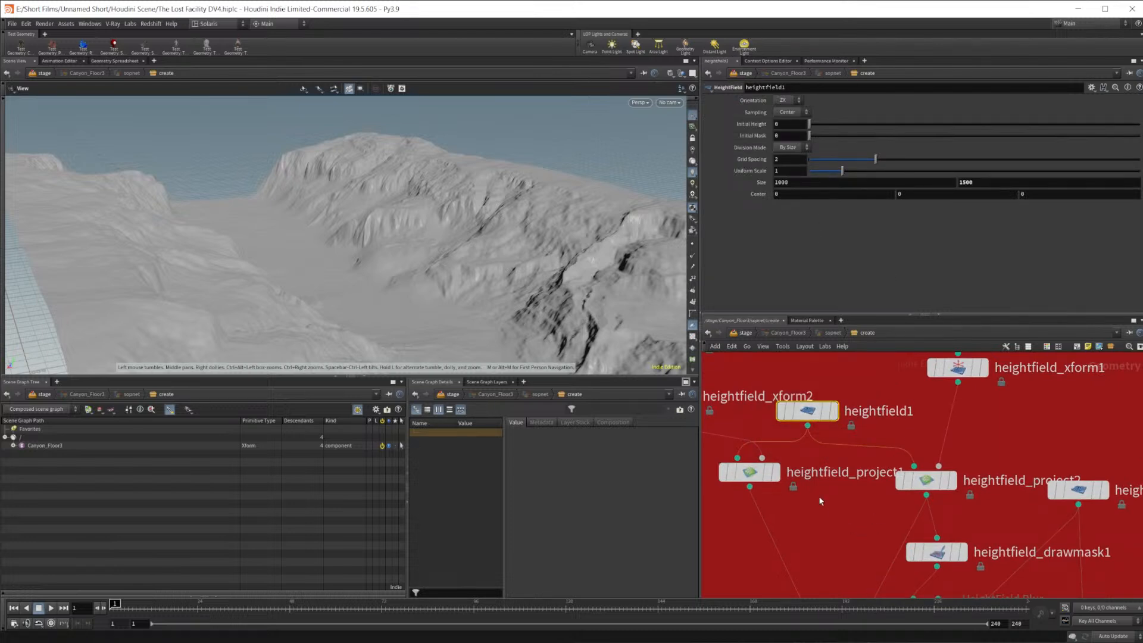
left_click(789, 160)
type(".5")
key("Return")
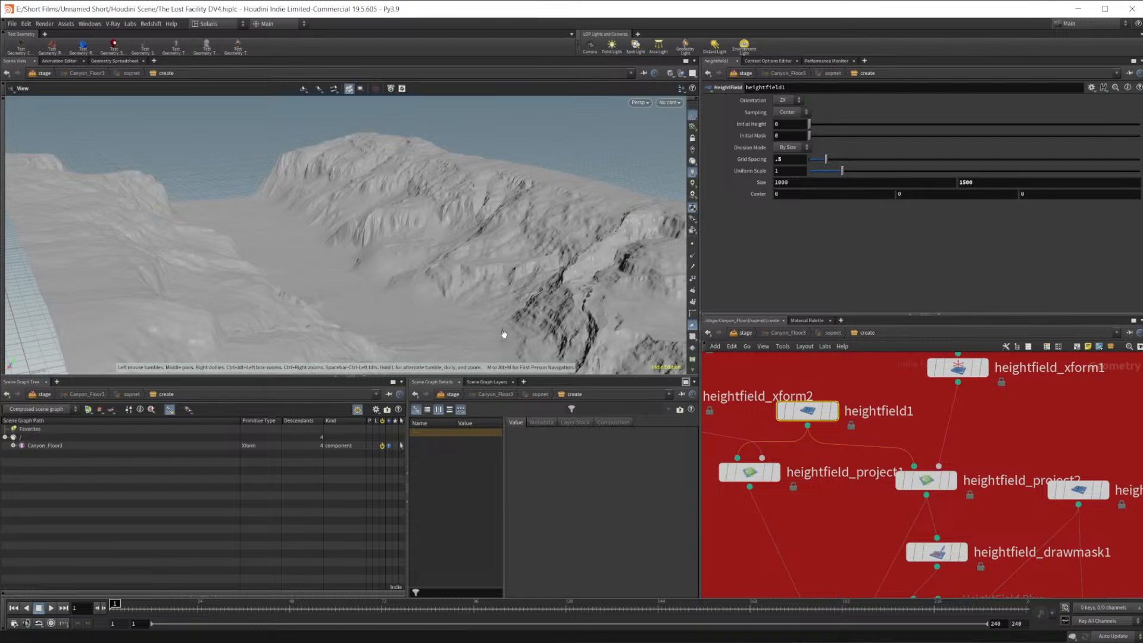
left_click_drag(538, 308, 550, 277)
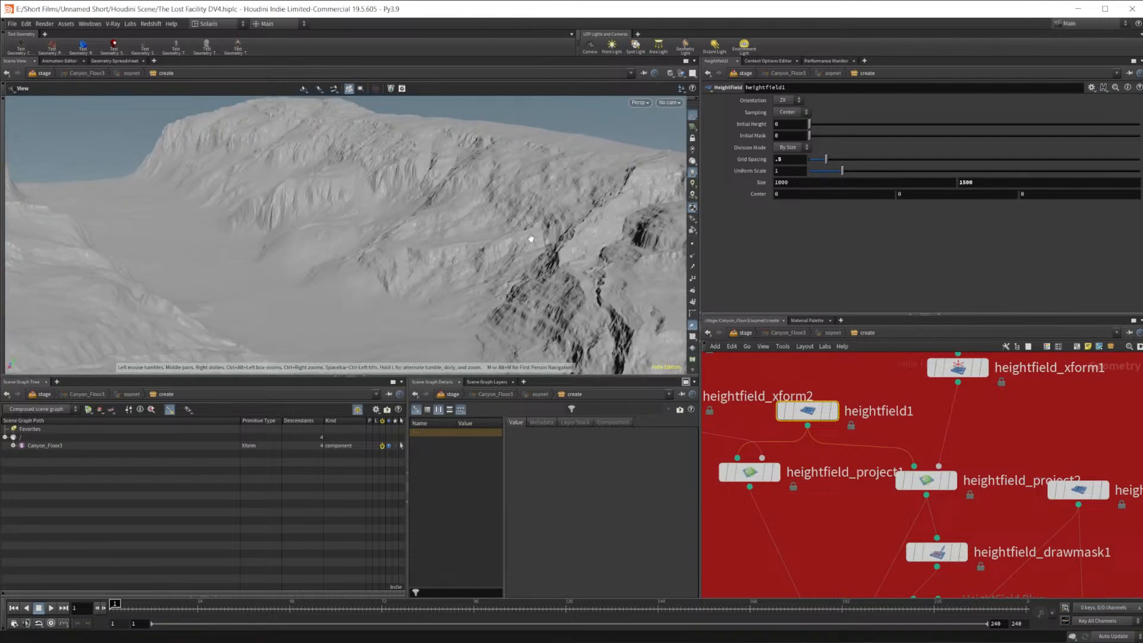
right_click_drag(561, 297, 640, 268)
left_click_drag(640, 268, 658, 257)
mouse_move(544, 275)
left_mouse_down()
mouse_move(493, 281)
mouse_move(490, 245)
mouse_move(513, 251)
mouse_move(498, 262)
mouse_move(427, 234)
left_mouse_up()
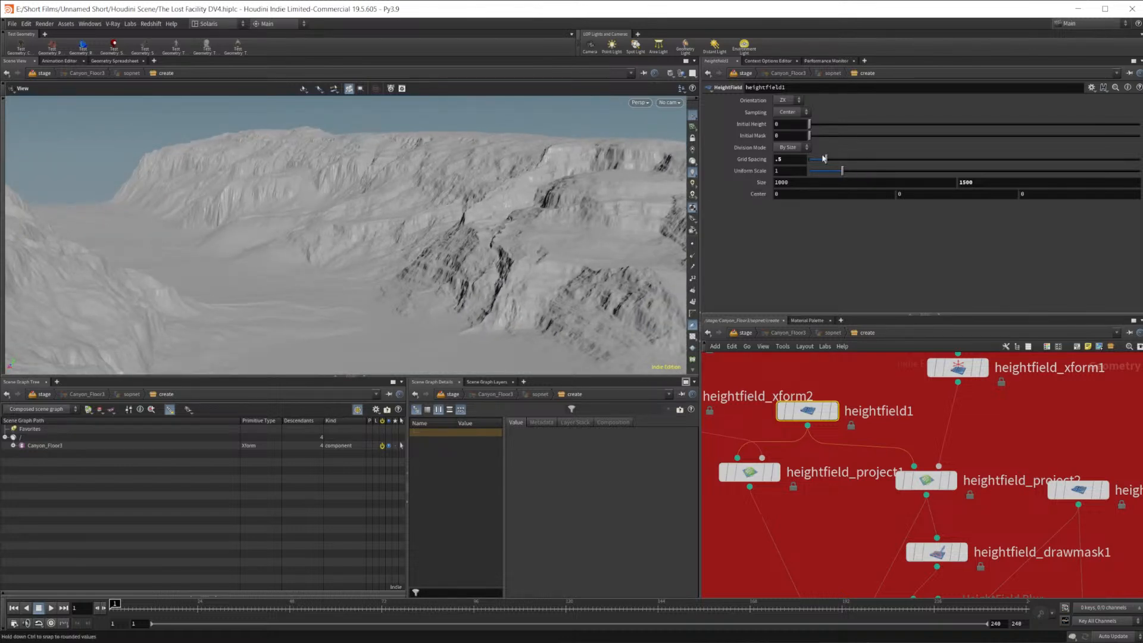
Set heightfield1's Grid Spacing back to 2
left_click_drag(787, 159, 715, 138)
type("2")
key("Return")
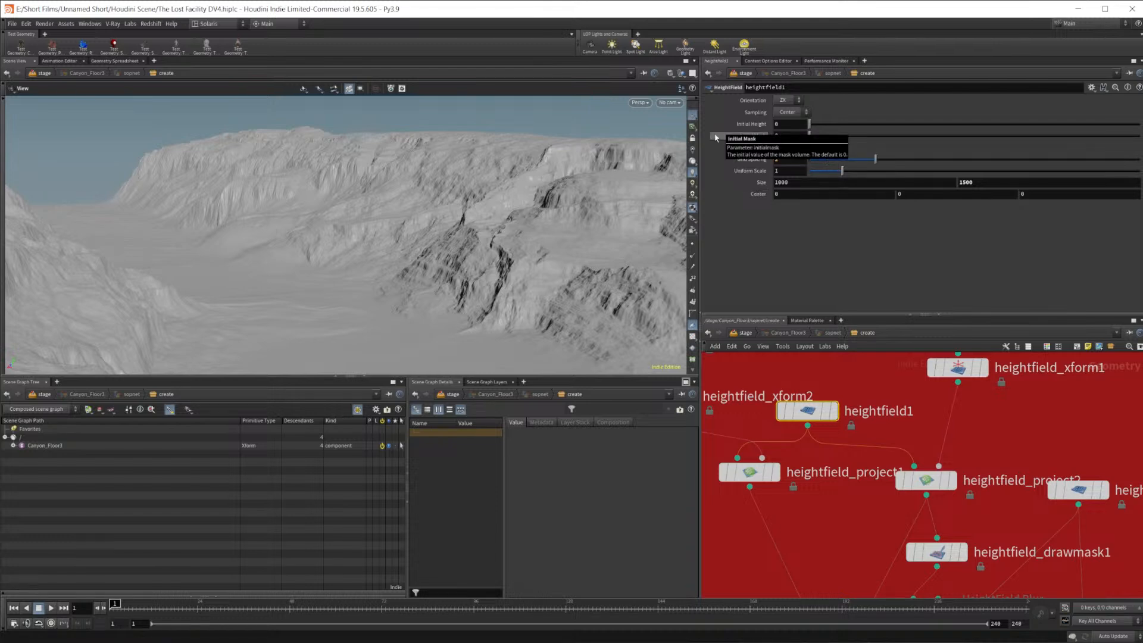
Look through the canyon node group, its neighbouring branches and the desert floor group, ending at heightfield1
middle_click_drag(838, 500, 827, 444)
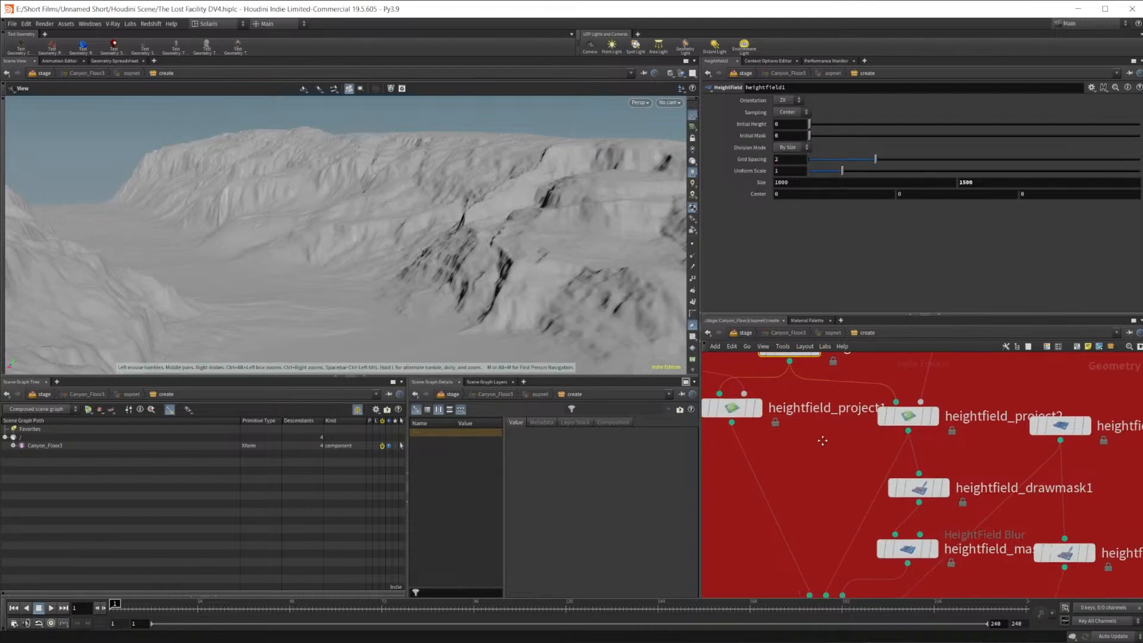
scroll(824, 444, "down", 5)
middle_click(899, 508)
middle_click_drag(866, 562, 852, 435)
scroll(850, 453, "down", 3)
middle_click_drag(866, 491, 839, 375)
middle_click_drag(770, 494, 880, 596)
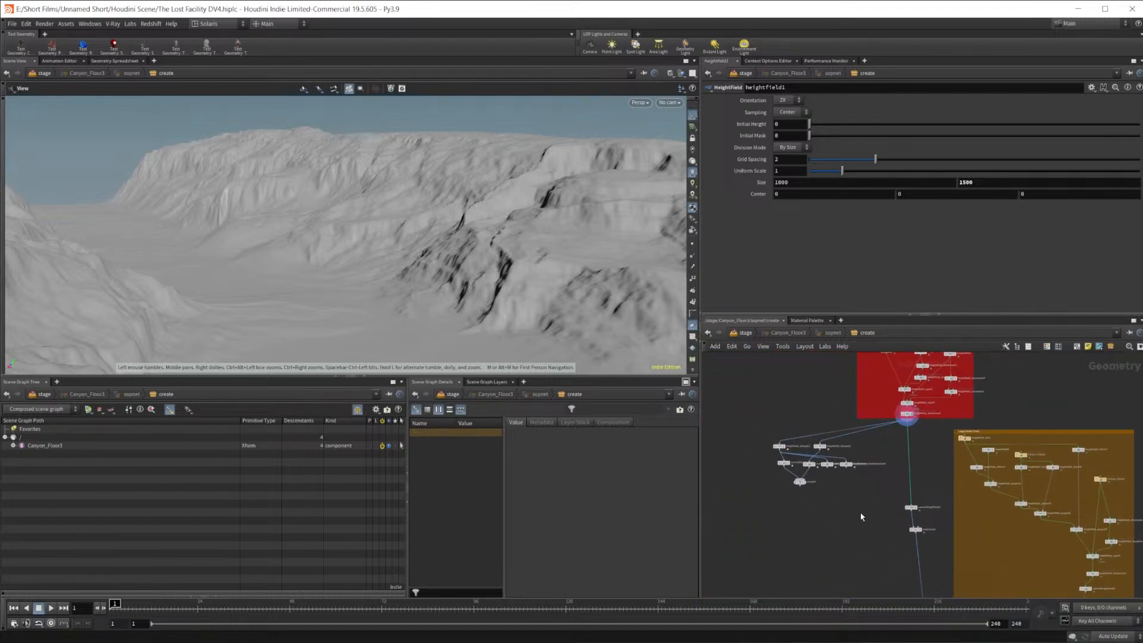
middle_click_drag(839, 406, 749, 515)
scroll(824, 424, "up", 3)
scroll(786, 444, "up", 3)
middle_click_drag(794, 415, 803, 465)
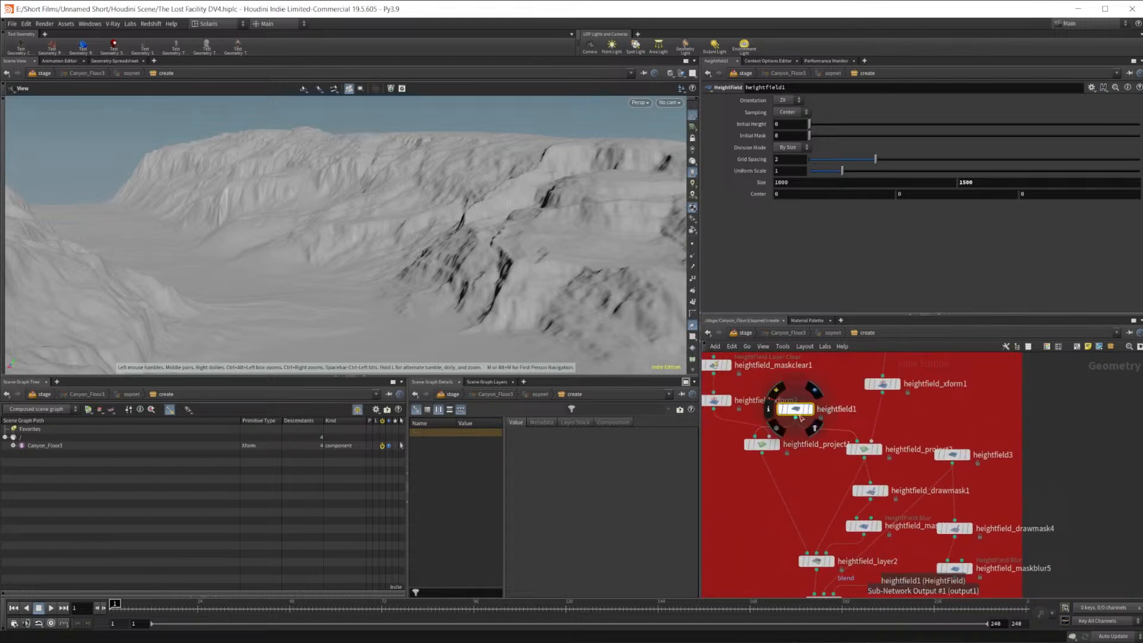
Return to the stage level and view the Canyon_Floor3 terrain as a whole
left_click(745, 333)
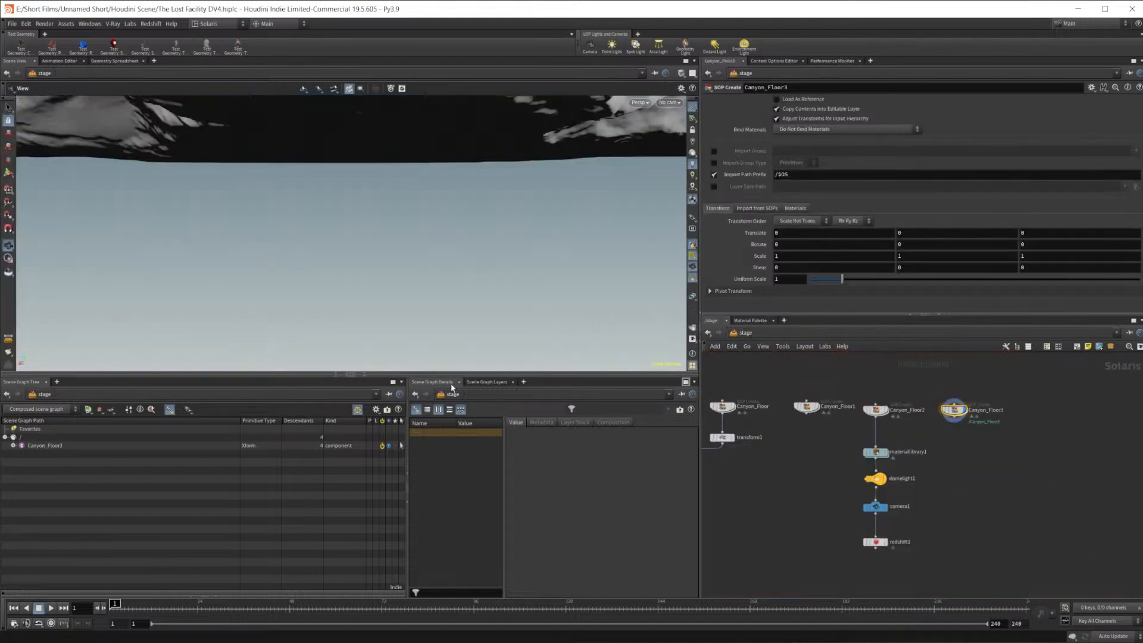
right_click_drag(451, 242, 128, 313)
middle_click_drag(506, 256, 392, 236)
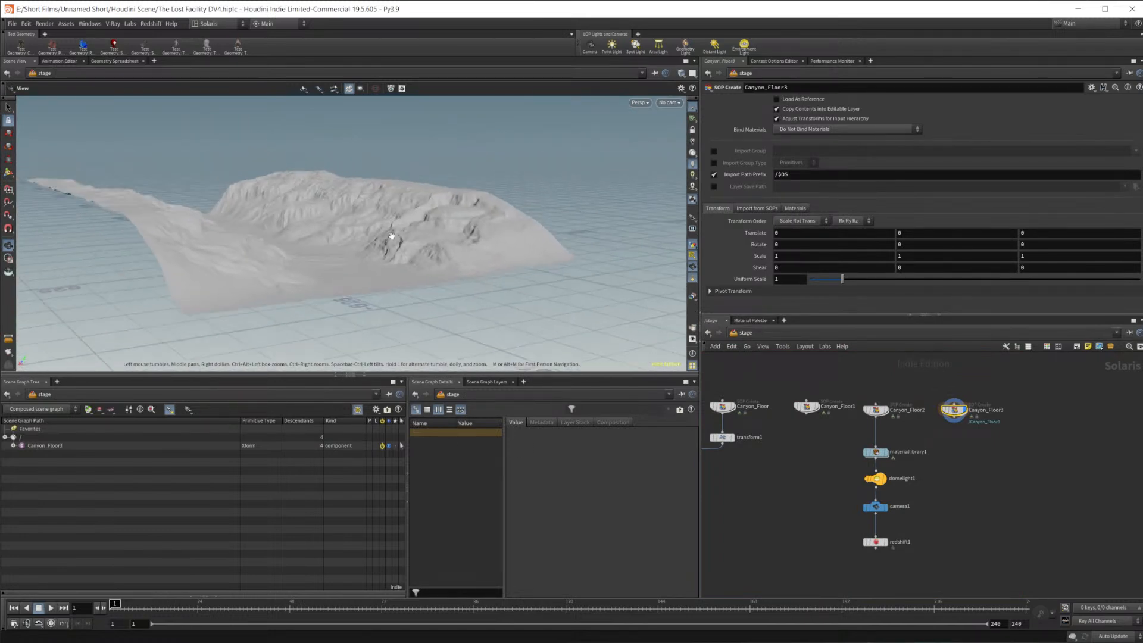
Make merge1 the displayed output inside Canyon_Floor3 and return to the stage to view the canyon with the desert floor
double_click(954, 411)
middle_click_drag(897, 553, 924, 357)
scroll(917, 517, "down", 3)
middle_click_drag(917, 516, 900, 318)
middle_click_drag(905, 577, 887, 425)
scroll(887, 425, "up", 2)
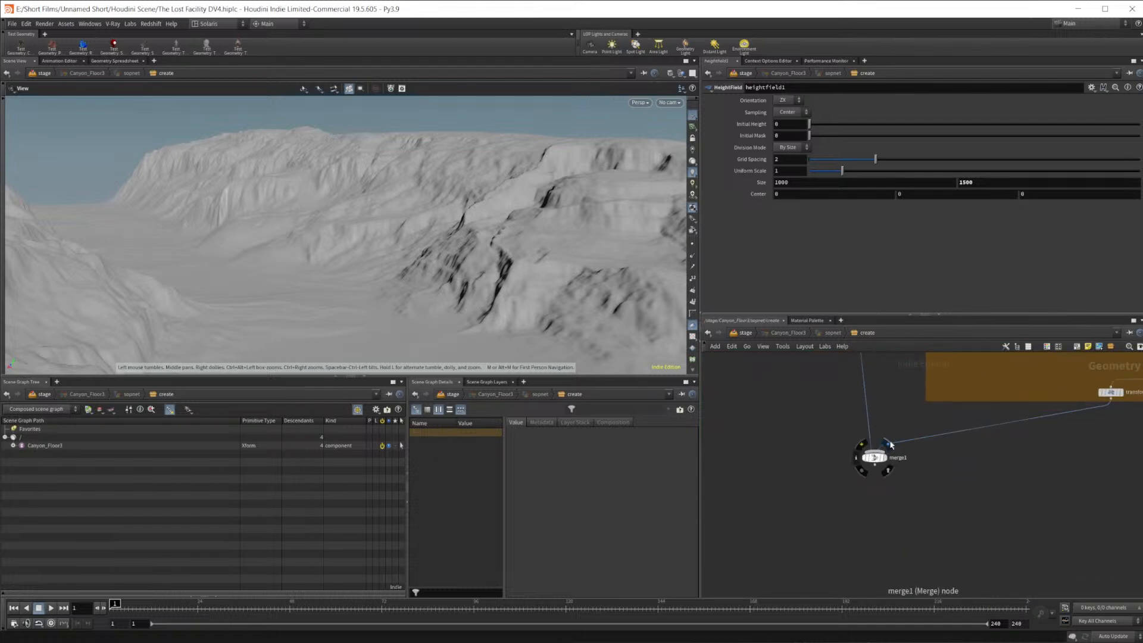
left_click(745, 333)
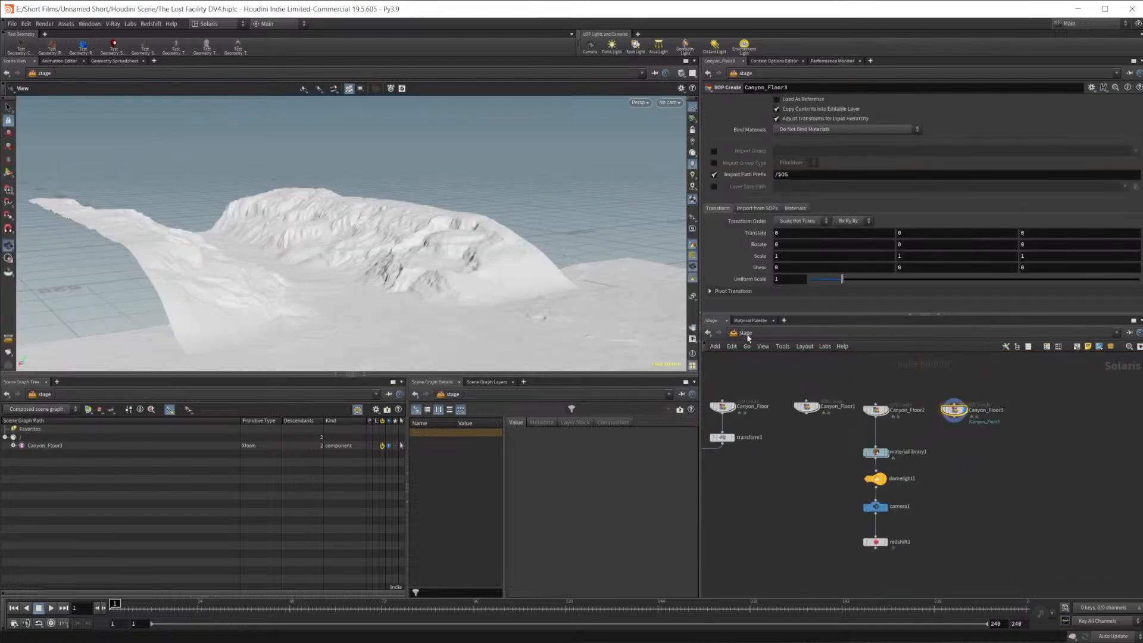
left_click_drag(506, 309, 387, 286)
Reopen Canyon_Floor3's network and set the Grid Spacing of heightfield1 in the canyon group to .5
scroll(910, 439, "up", 2)
middle_click_drag(978, 428, 883, 442)
double_click(873, 411)
middle_click_drag(830, 409, 796, 569)
middle_click_drag(803, 357, 845, 577)
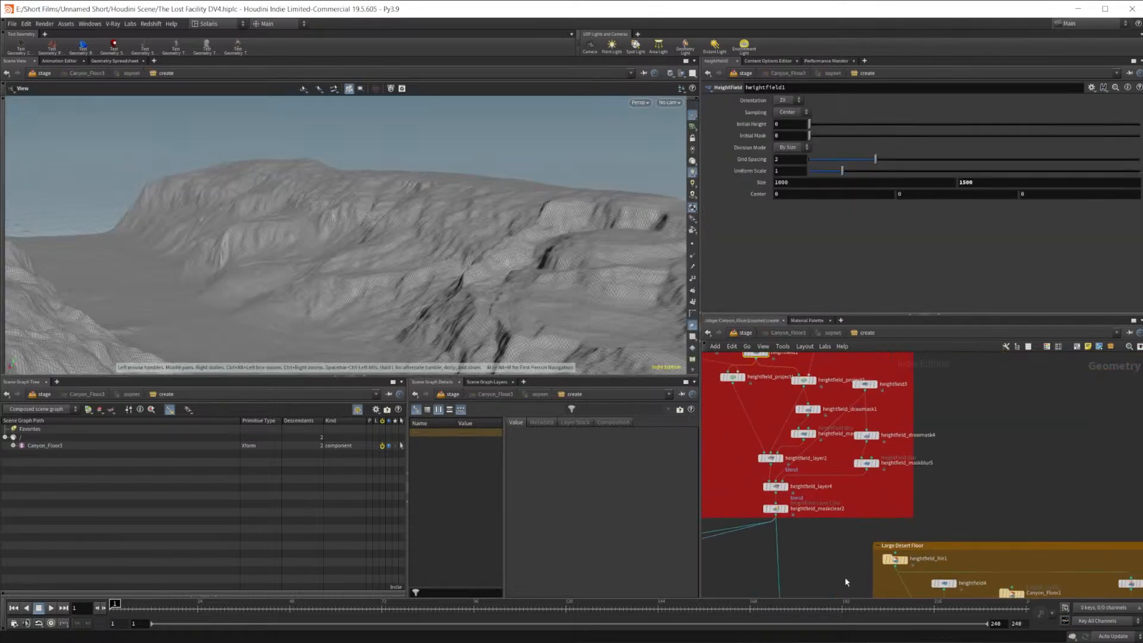
middle_click_drag(753, 368, 777, 395)
left_click(779, 383)
left_click(779, 159)
type(".5")
key("Return")
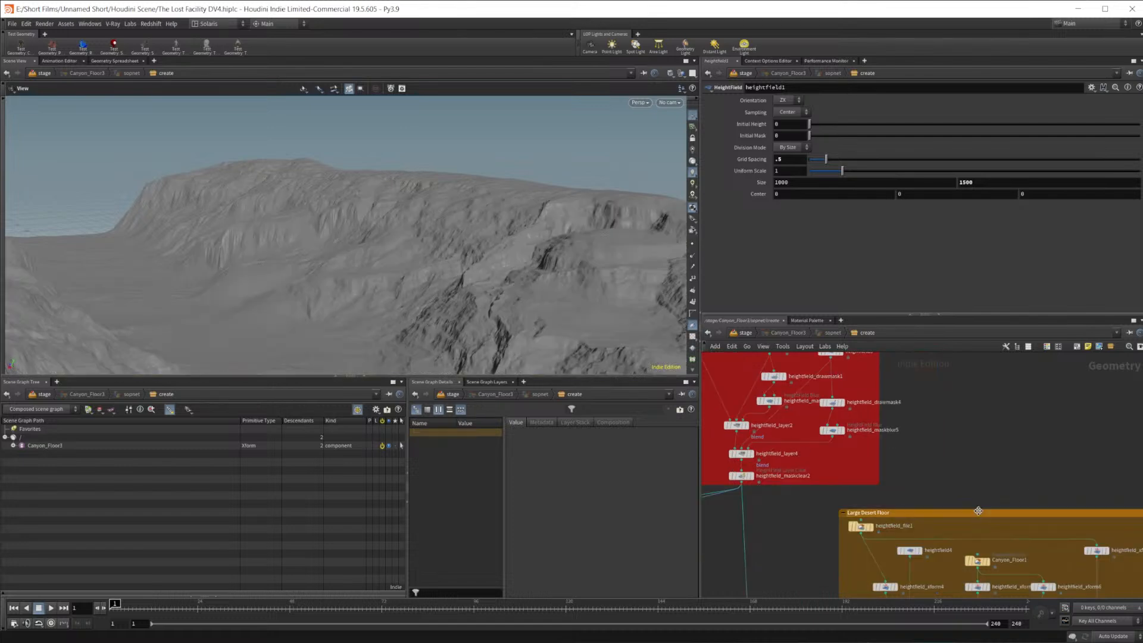
Set the Grid Spacing of heightfield4 in the Large Desert Floor group to .5
middle_click_drag(977, 510, 932, 470)
middle_click_drag(853, 441, 893, 426)
left_click(836, 376)
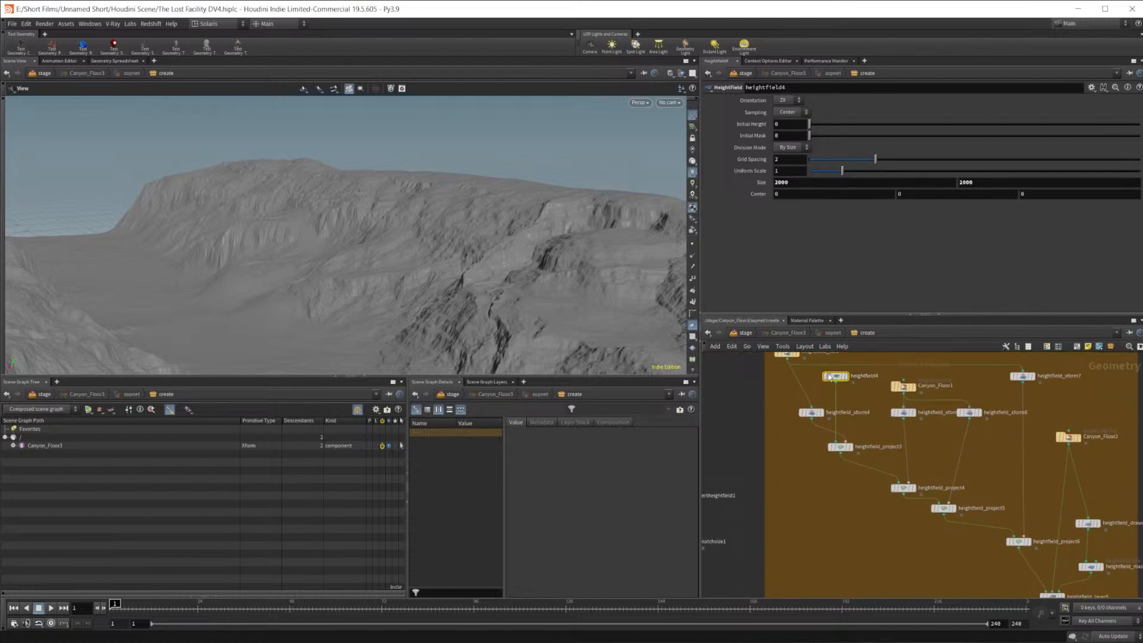
left_click(787, 159)
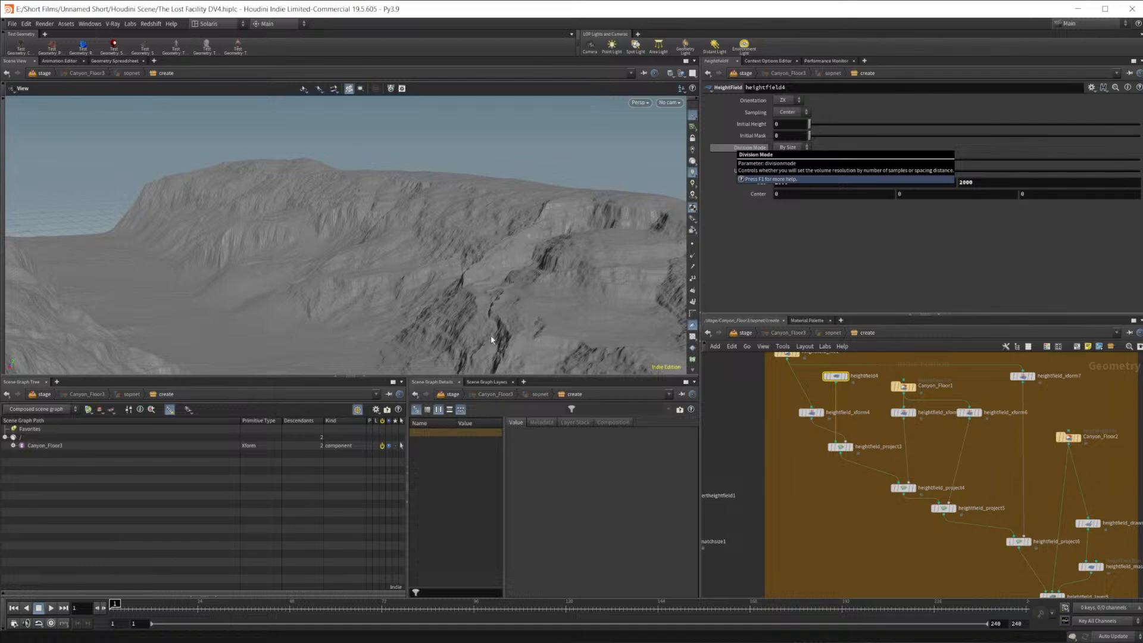
Inspect the higher-resolution terrain in the geometry network and again at the stage level
left_click_drag(609, 296, 670, 297)
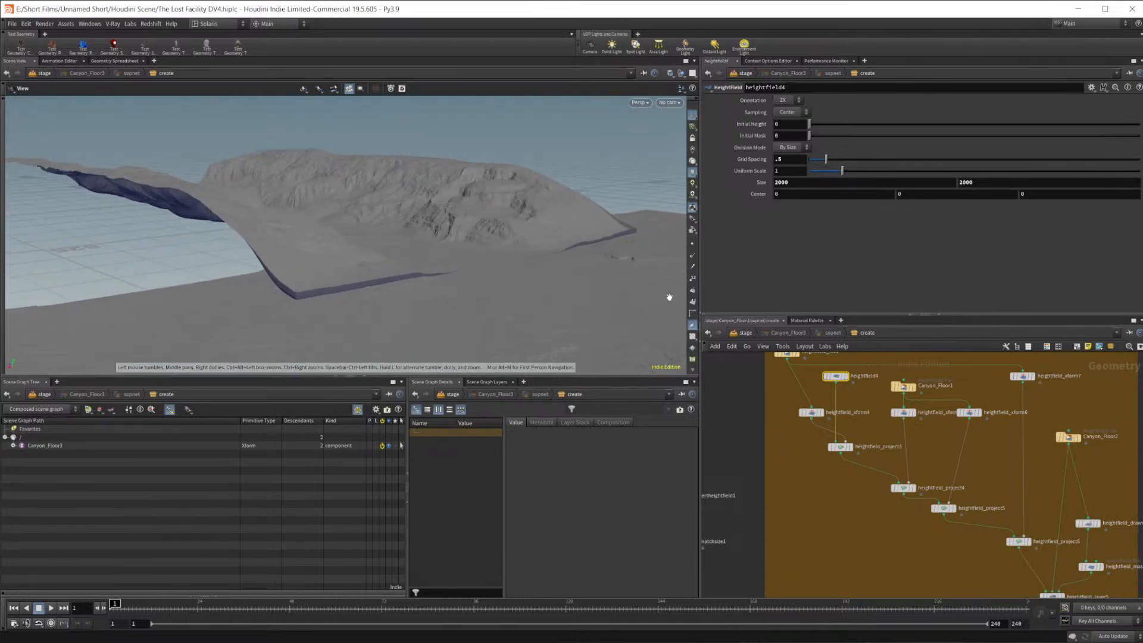
left_click(745, 333)
mouse_move(378, 231)
left_mouse_down()
mouse_move(462, 244)
mouse_move(394, 259)
mouse_move(539, 250)
mouse_move(505, 229)
mouse_move(447, 267)
mouse_move(393, 236)
left_mouse_up()
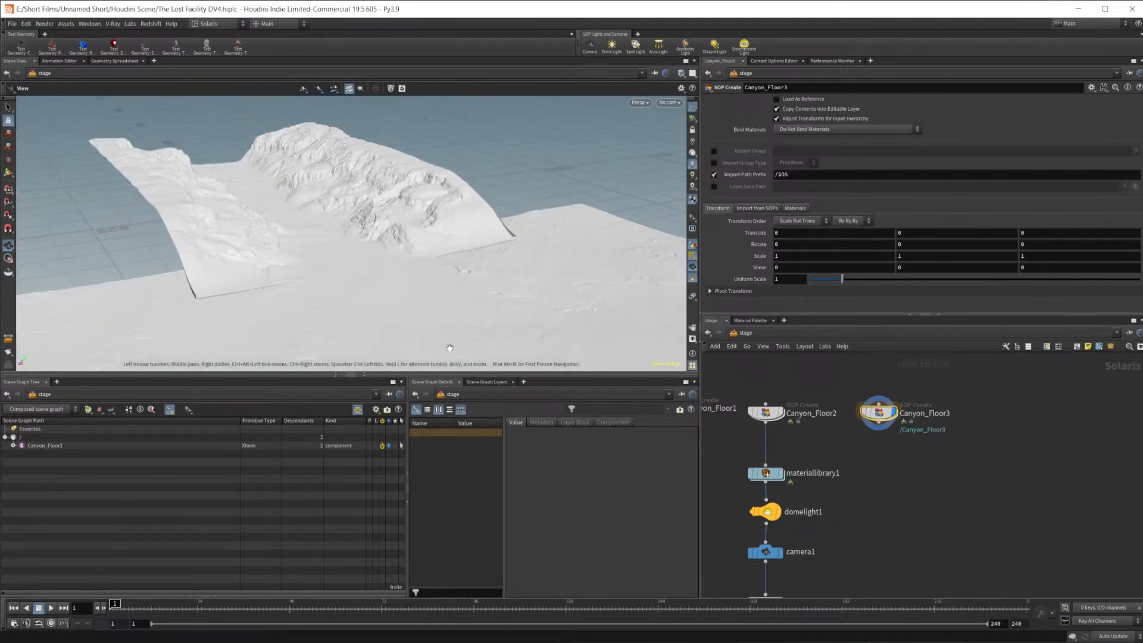
Reopen the Canyon_Floor3 network and set the Grid Spacing of heightfield4 to 2
double_click(879, 412)
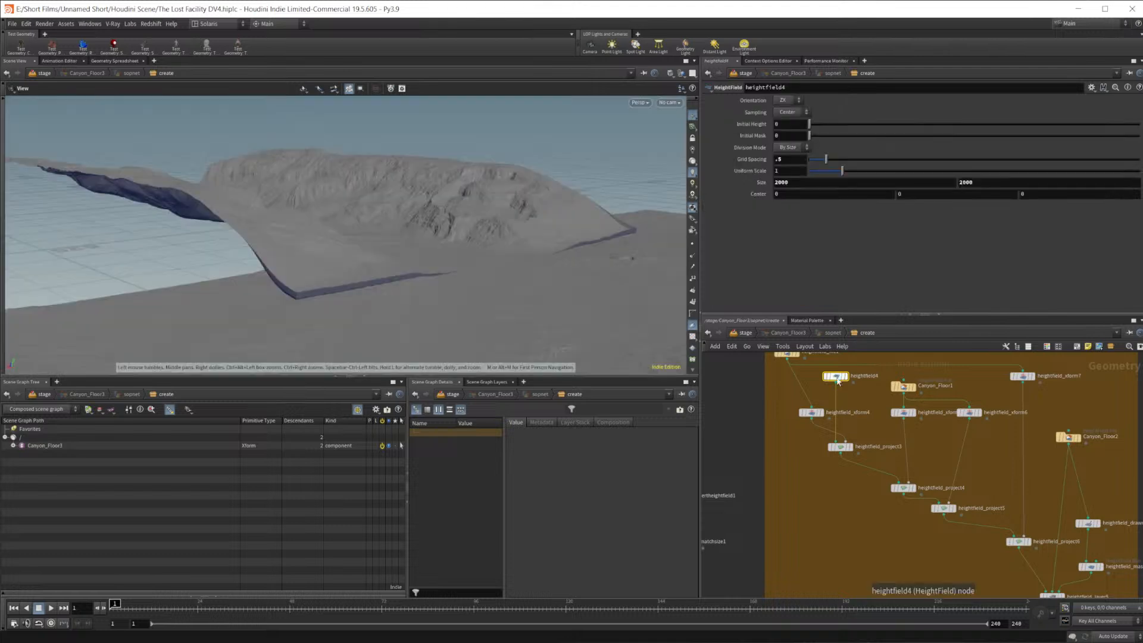
left_click(780, 159)
type("2")
key("Return")
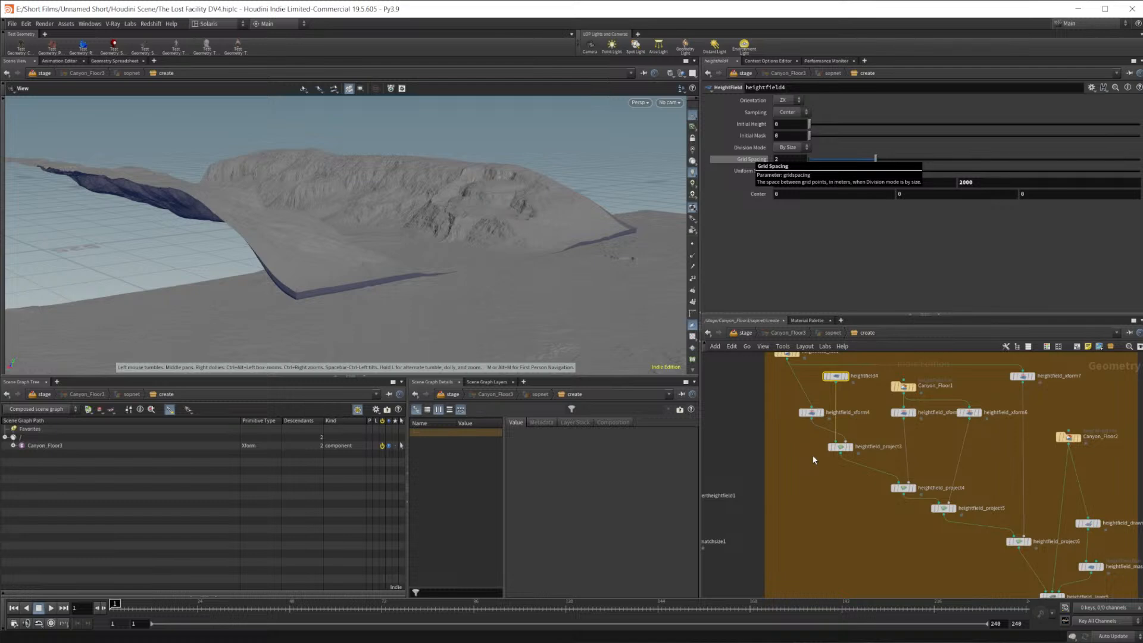
Set the Grid Spacing of heightfield1 in the red canyon group to 2
middle_click_drag(783, 419, 936, 519)
middle_click_drag(809, 441, 870, 534)
middle_click_drag(834, 404, 816, 510)
scroll(855, 450, "up", 4)
left_click(859, 457)
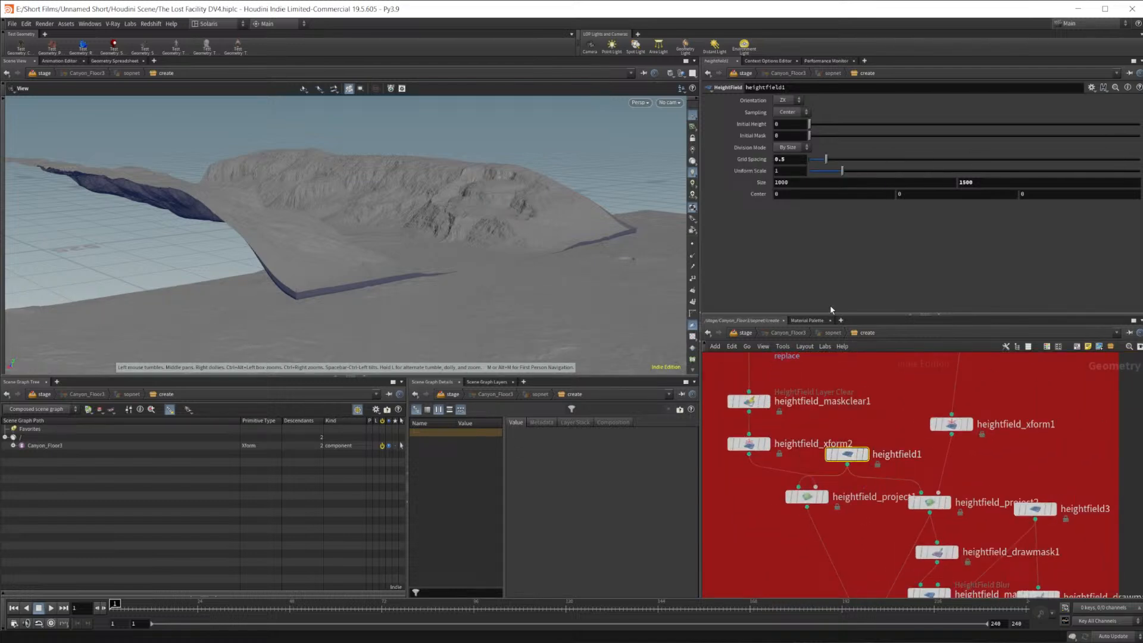
left_click(790, 159)
type("2")
key("Return")
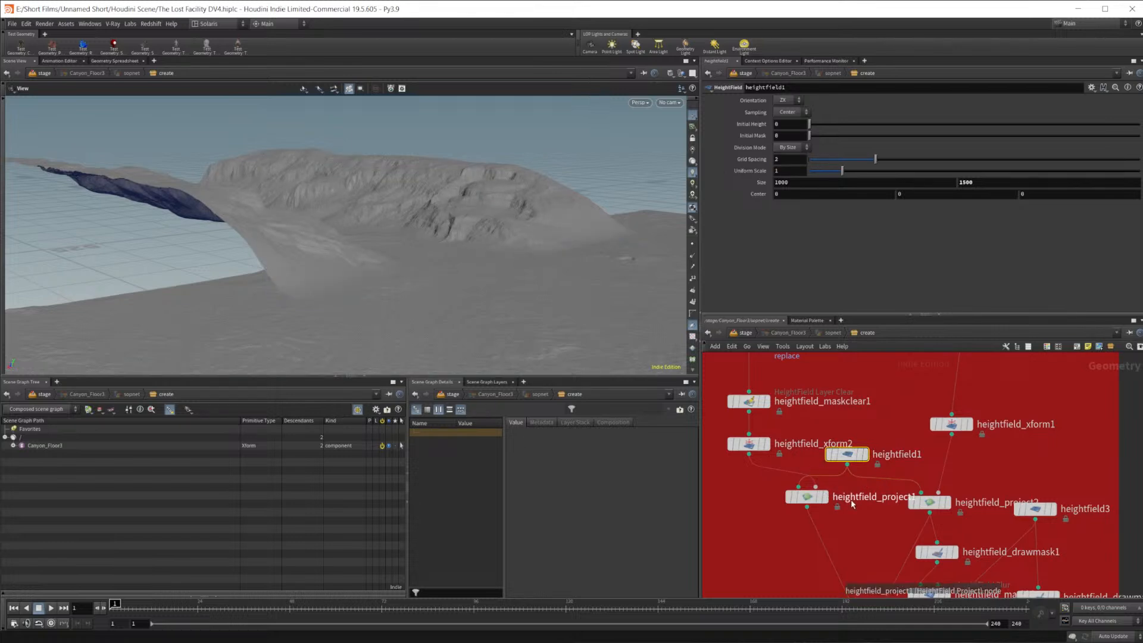
Examine up close how the canyon walls meet the surrounding desert floor
left_click_drag(293, 269, 194, 271)
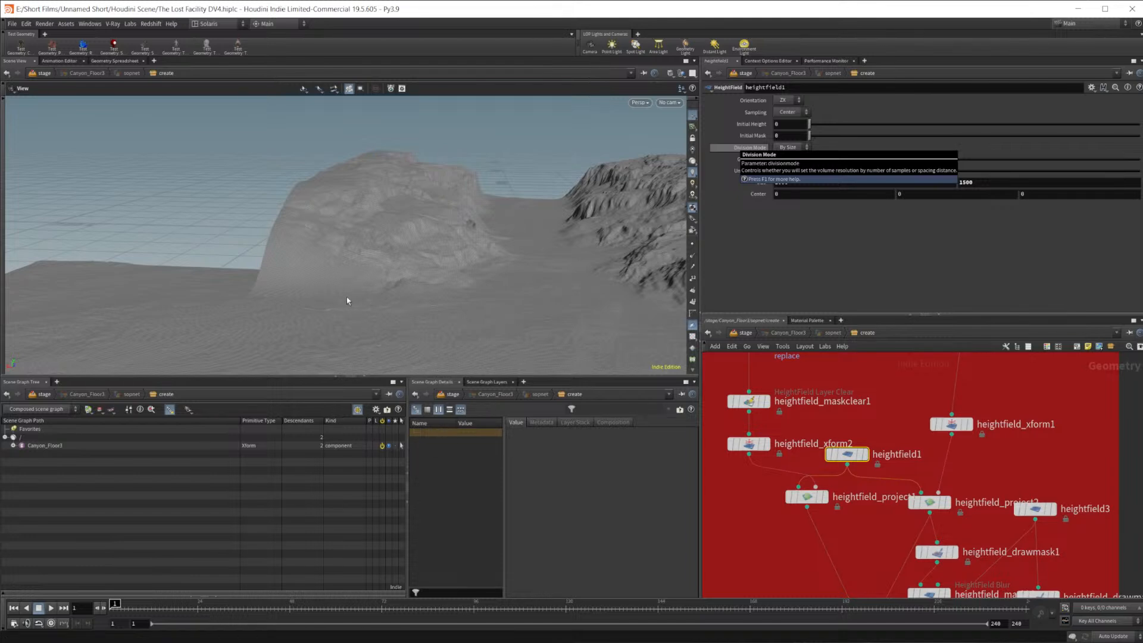
right_click_drag(347, 309, 501, 273, "alt")
left_click_drag(500, 274, 738, 262, "alt")
middle_click_drag(289, 128, 363, 194)
right_click_drag(362, 194, 383, 195)
left_click_drag(383, 195, 420, 274)
Set heightfield1's Grid Spacing back to 2 and view the merged terrain from above
left_click(800, 159)
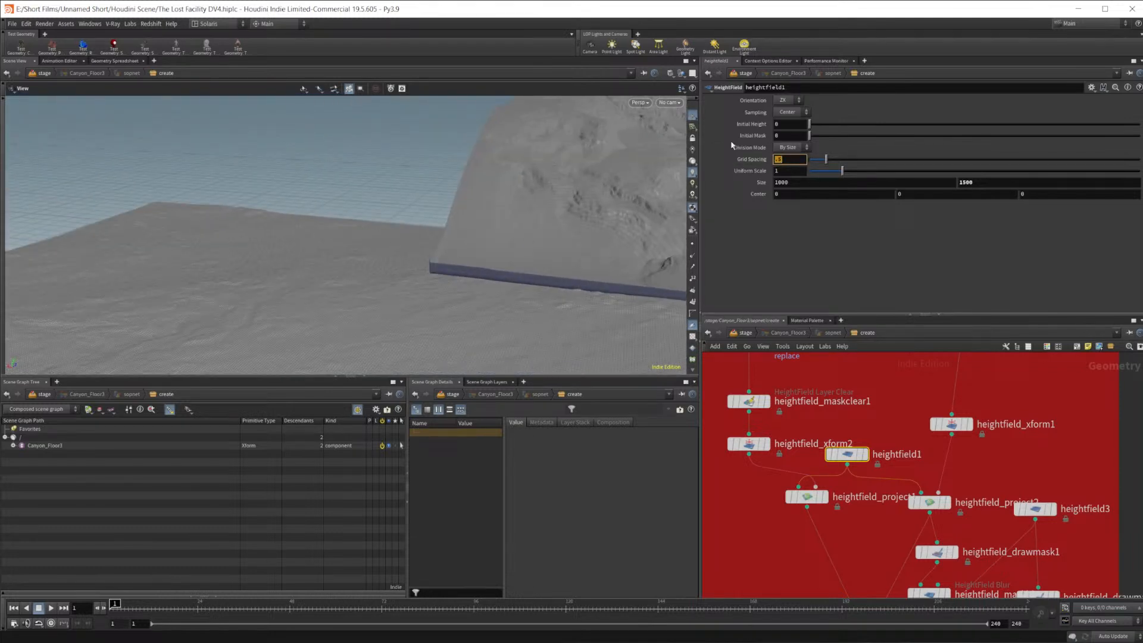
type("2")
key("Return")
left_click_drag(485, 301, 475, 241)
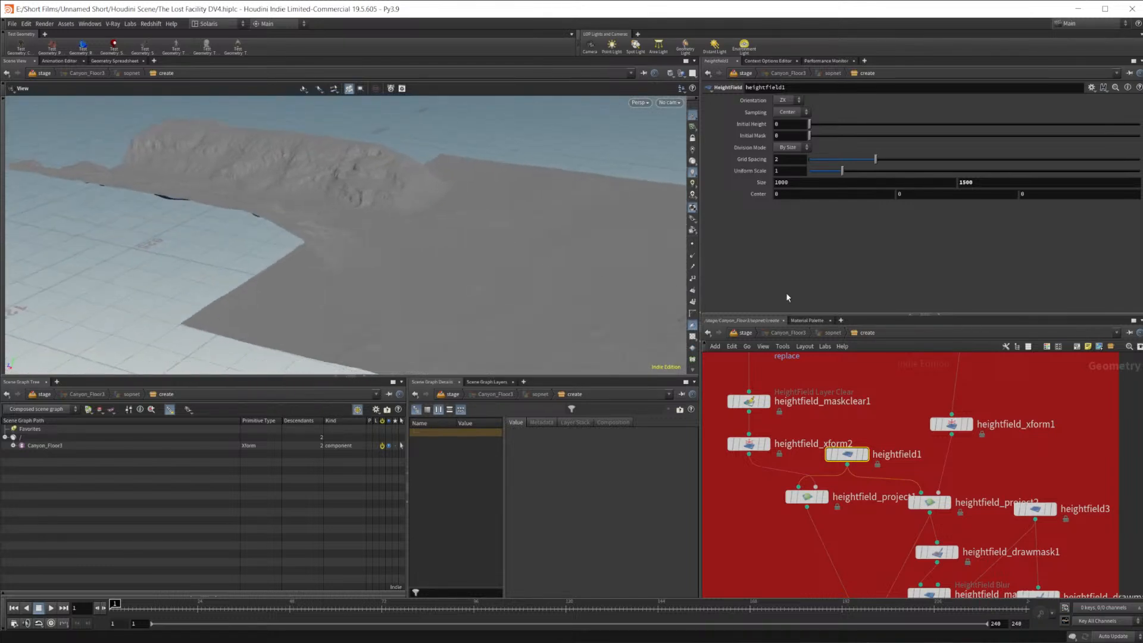
Launch Gaea and return Houdini to the stage level to view the whole desert floor
left_click(1079, 9)
double_click(856, 19)
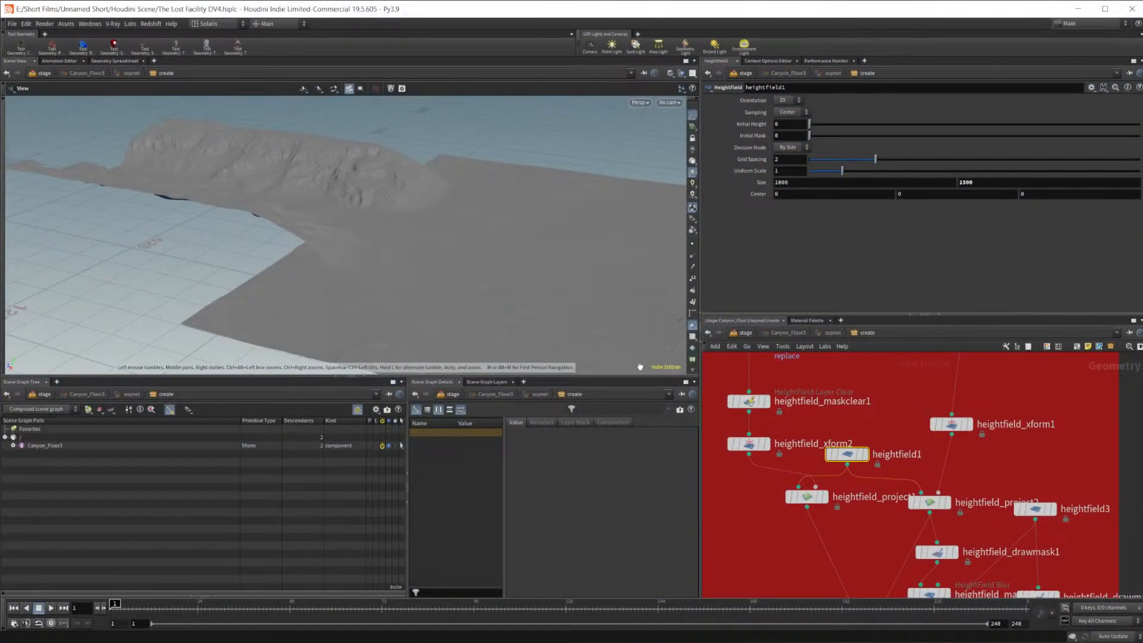
left_click_drag(564, 255, 679, 280)
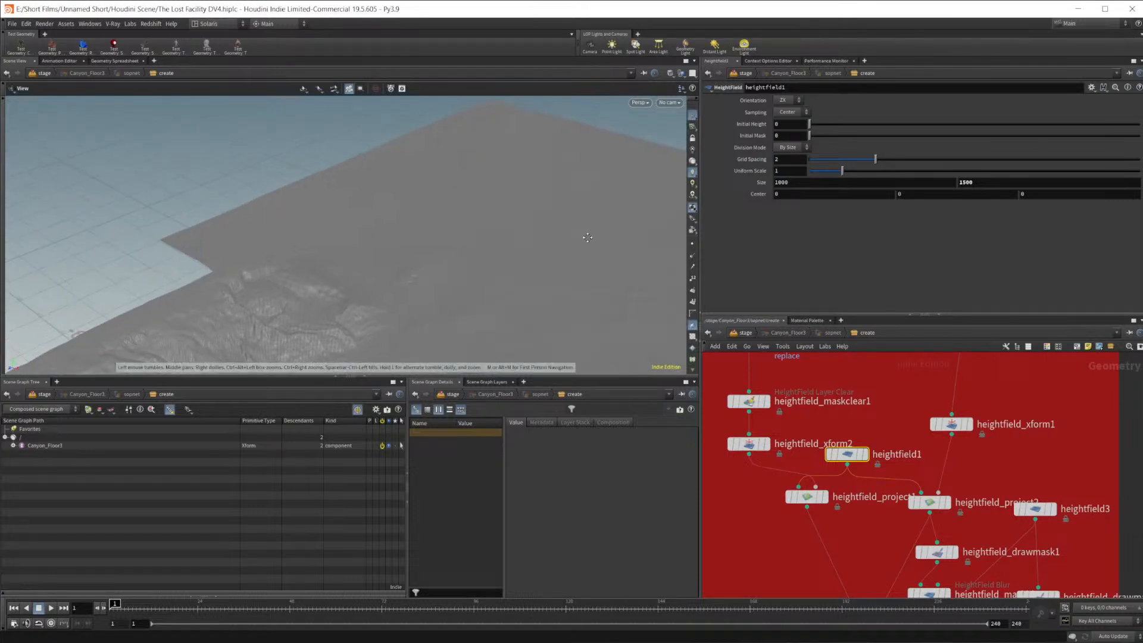
middle_click_drag(603, 239, 399, 222)
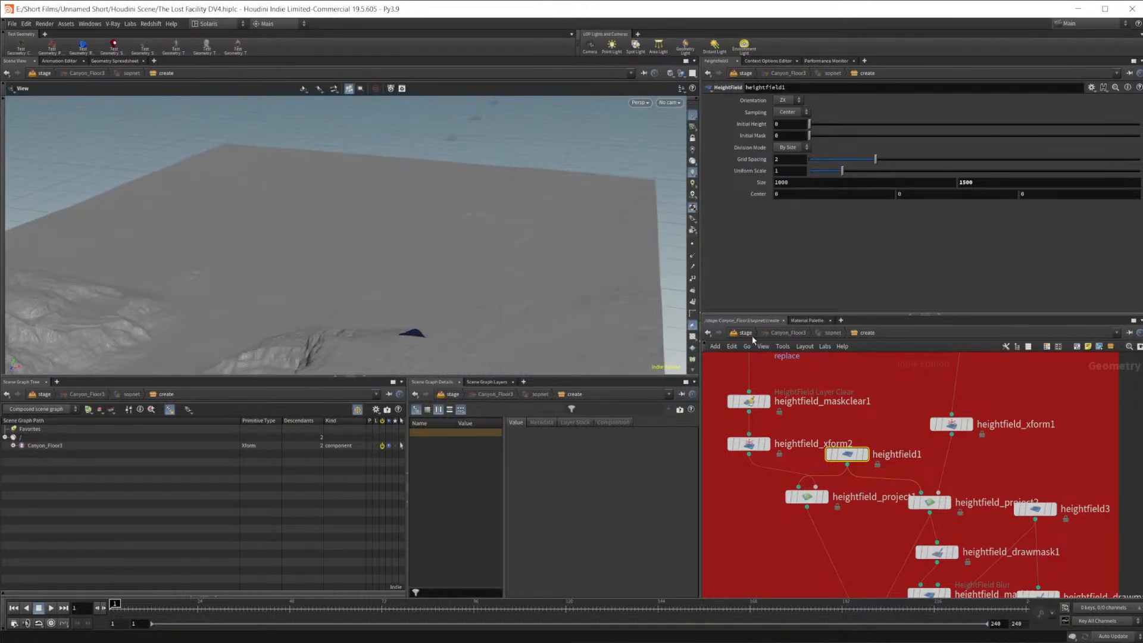
left_click(746, 334)
left_click_drag(360, 213, 547, 170)
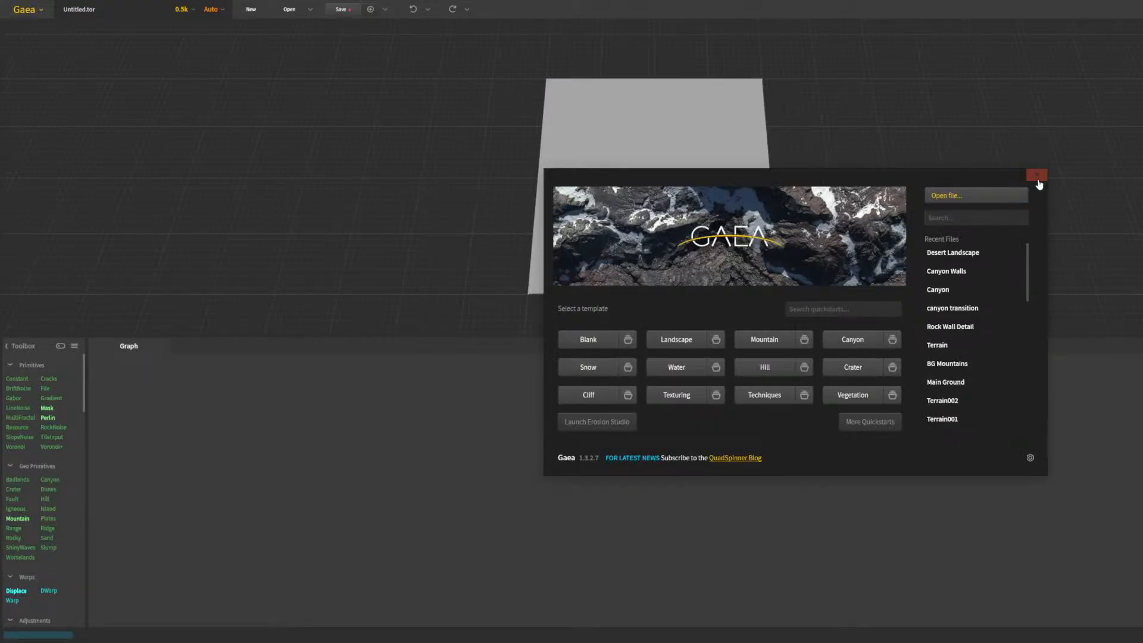
In Gaea, dismiss the start dialog and open the recent file Canyon Walls.tor
left_click(1038, 185)
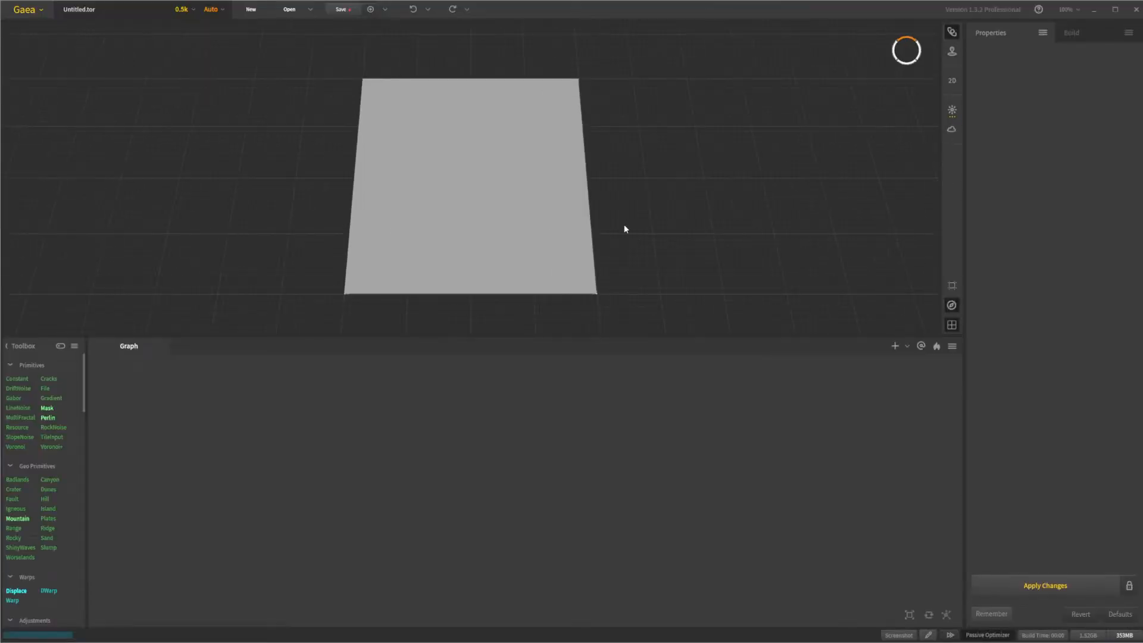
left_click(31, 15)
mouse_move(71, 88)
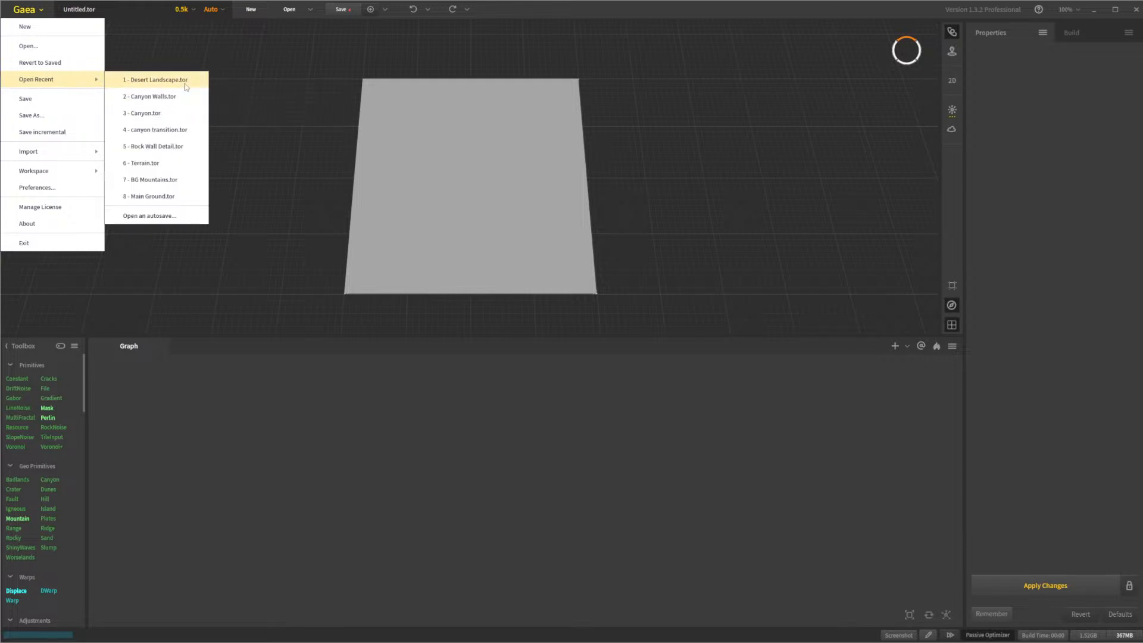
left_click(170, 100)
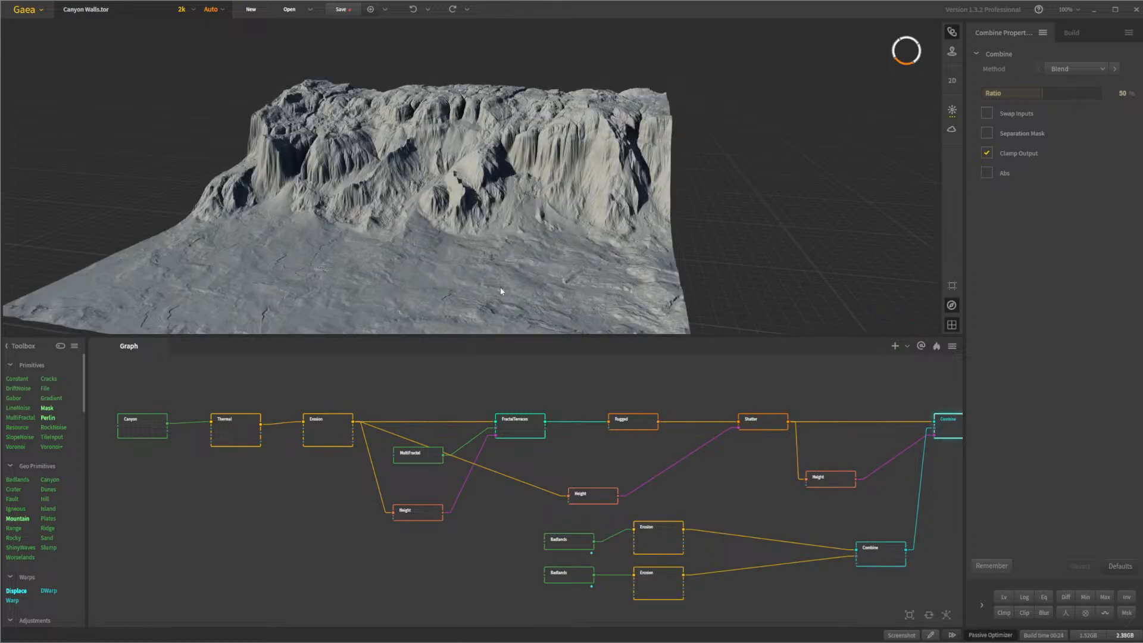
Examine the canyon wall terrain in Canyon Walls.tor from the front and from a distance
left_click_drag(368, 211, 425, 169)
left_click_drag(536, 250, 518, 236)
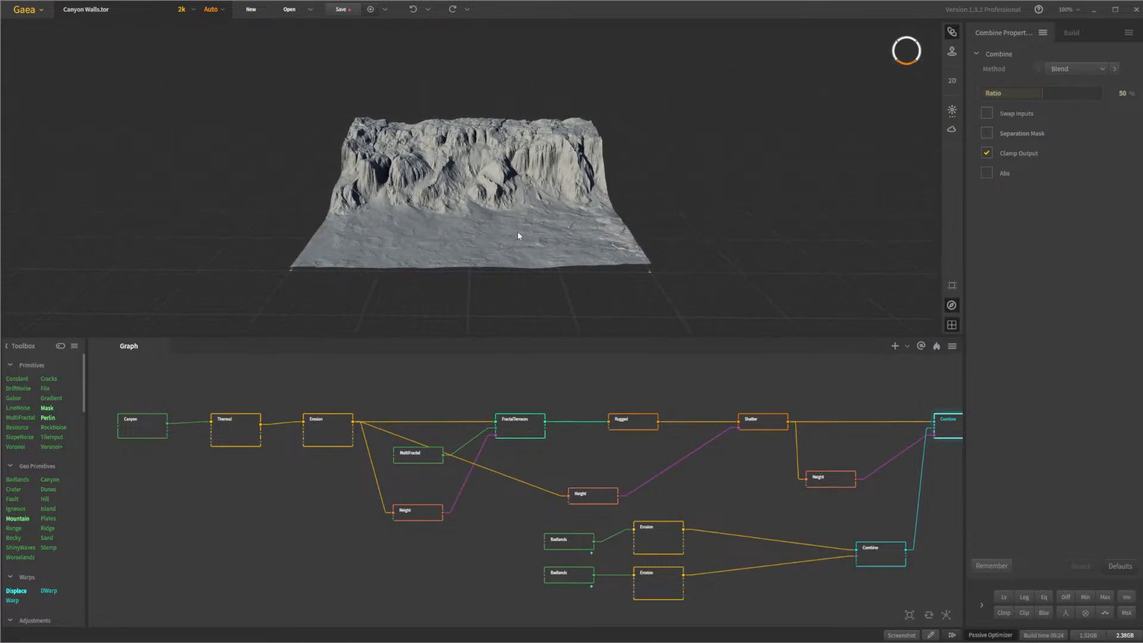
scroll(519, 236, "up", 3)
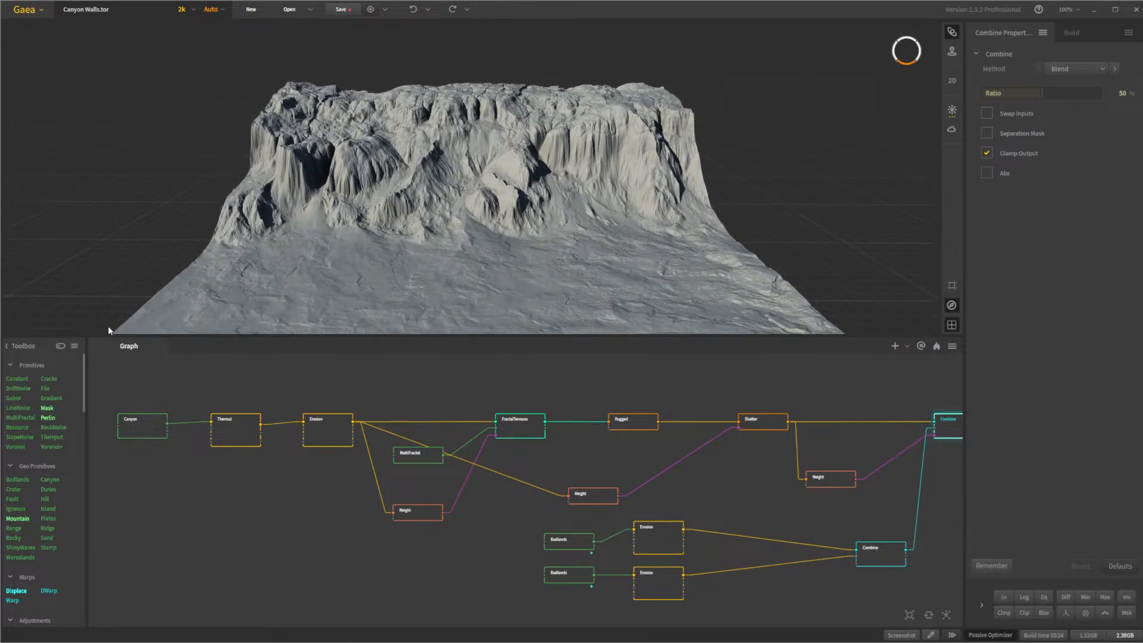
Start another Gaea session, dismiss its start dialog and open the recent file Canyon.tor
left_click(1095, 9)
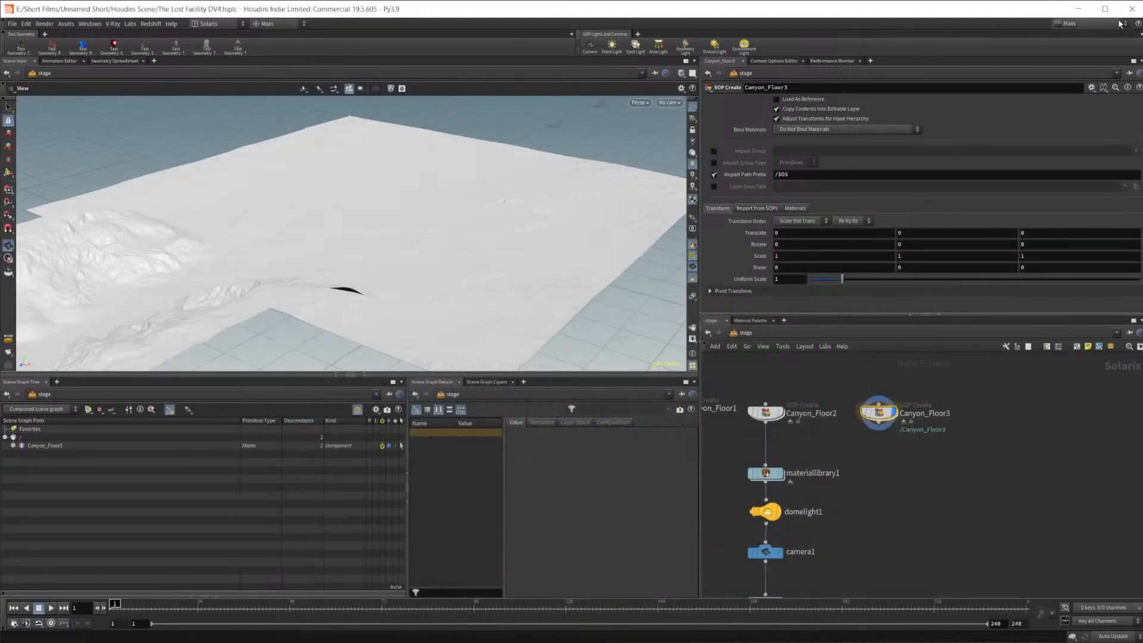
left_click(1077, 9)
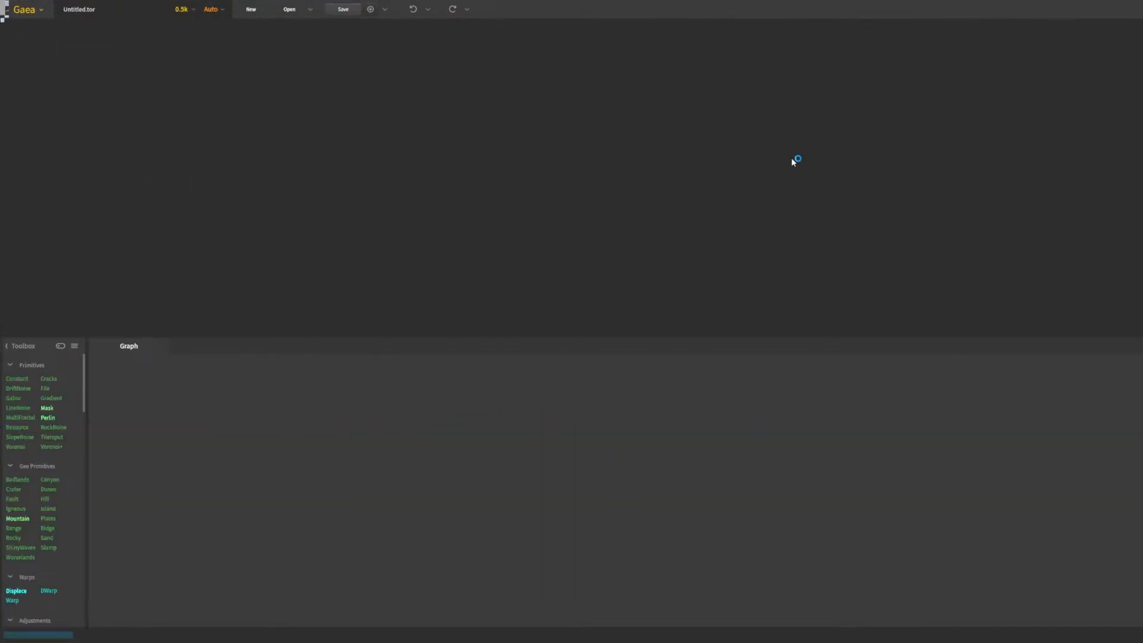
left_click(1036, 175)
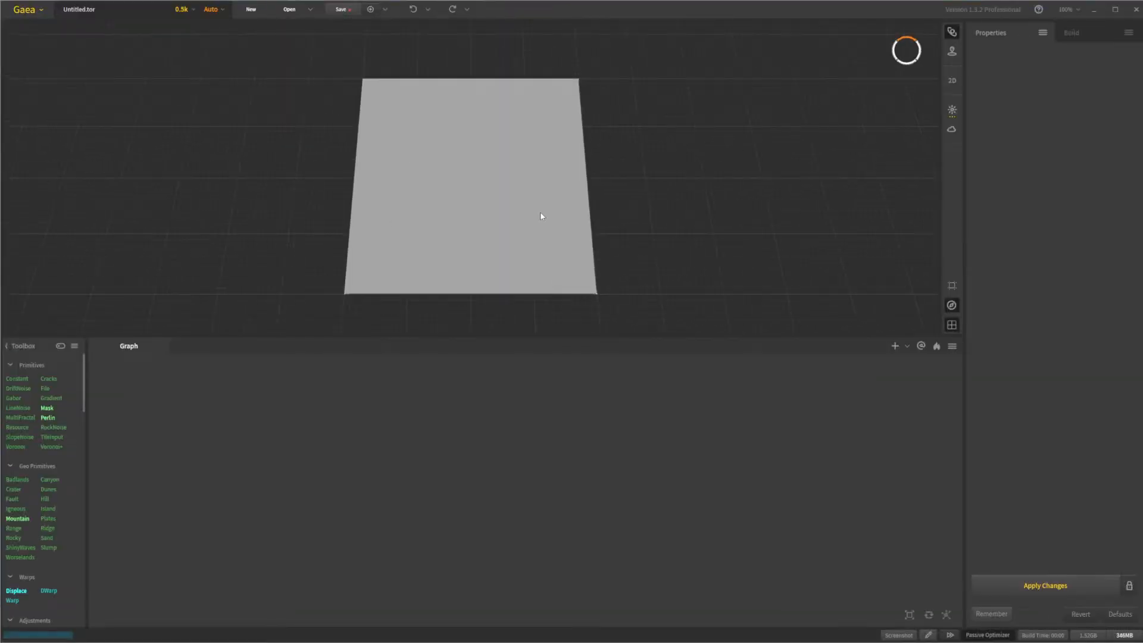
left_click(24, 10)
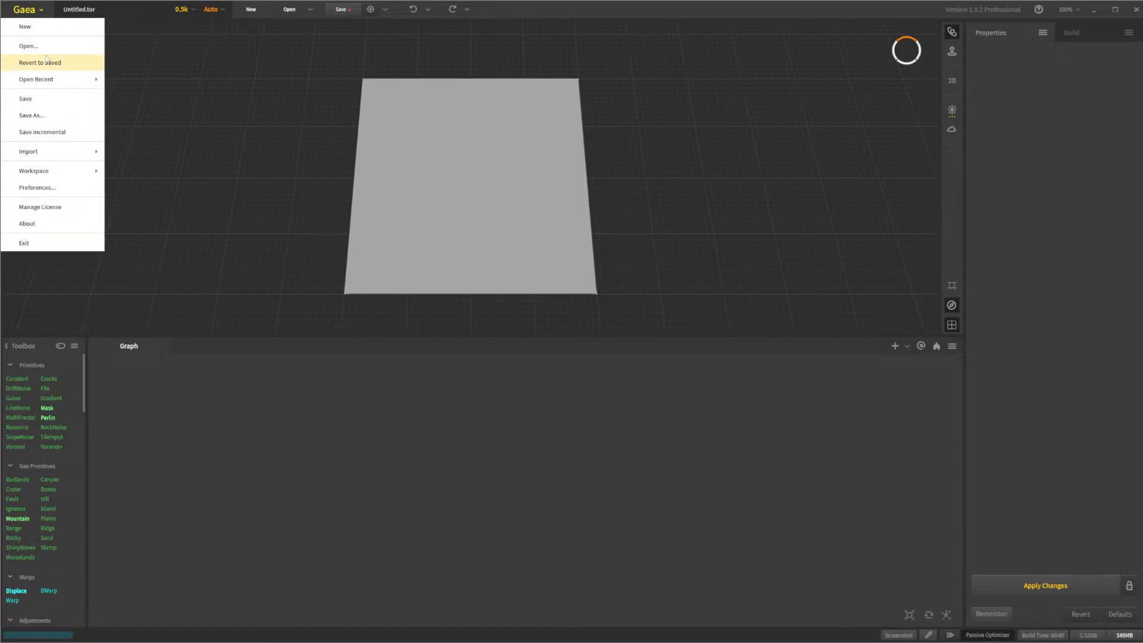
mouse_move(92, 81)
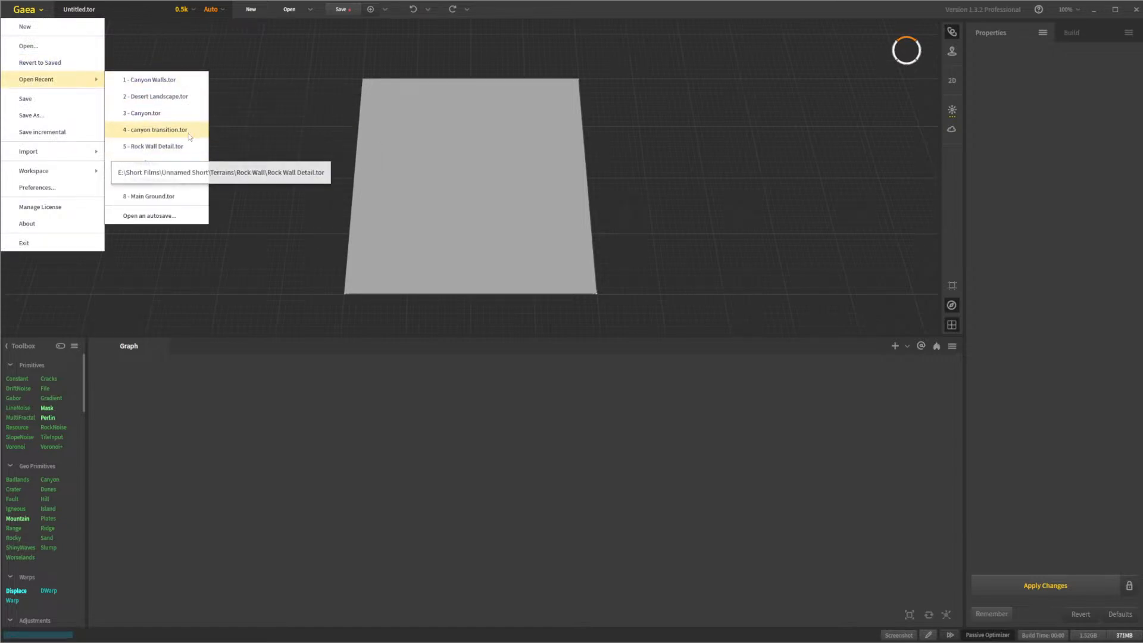
left_click(180, 112)
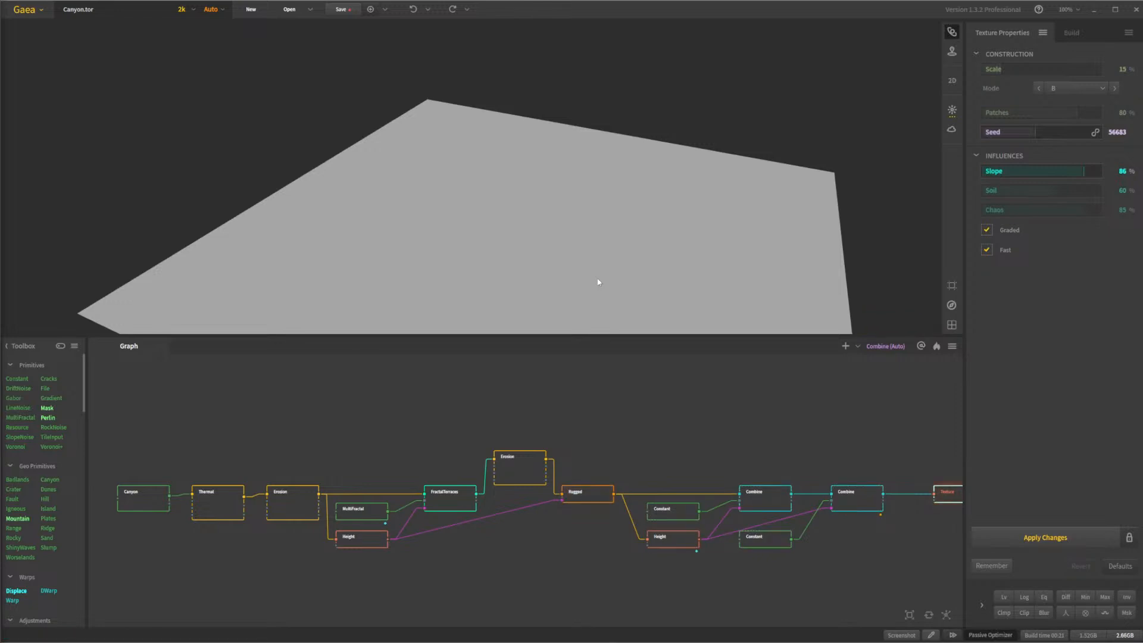
Examine the textured canyon terrain and the end of its node graph, then adjust the preview lighting
left_click_drag(571, 239, 714, 280)
middle_click_drag(832, 465, 613, 451)
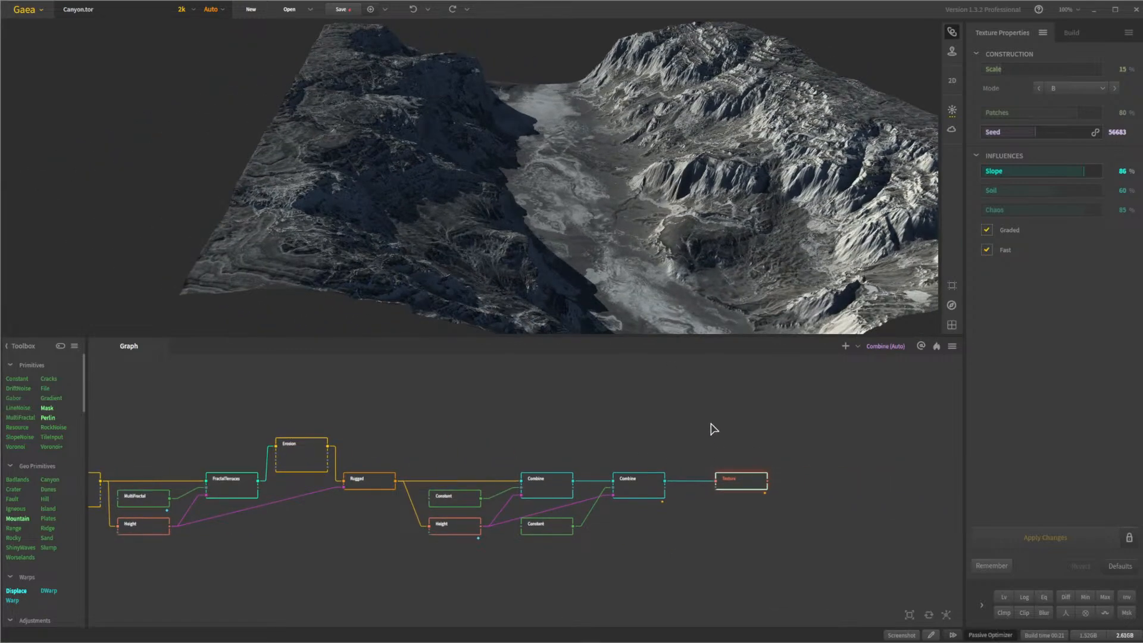
left_click(703, 436)
left_click_drag(585, 223, 522, 206)
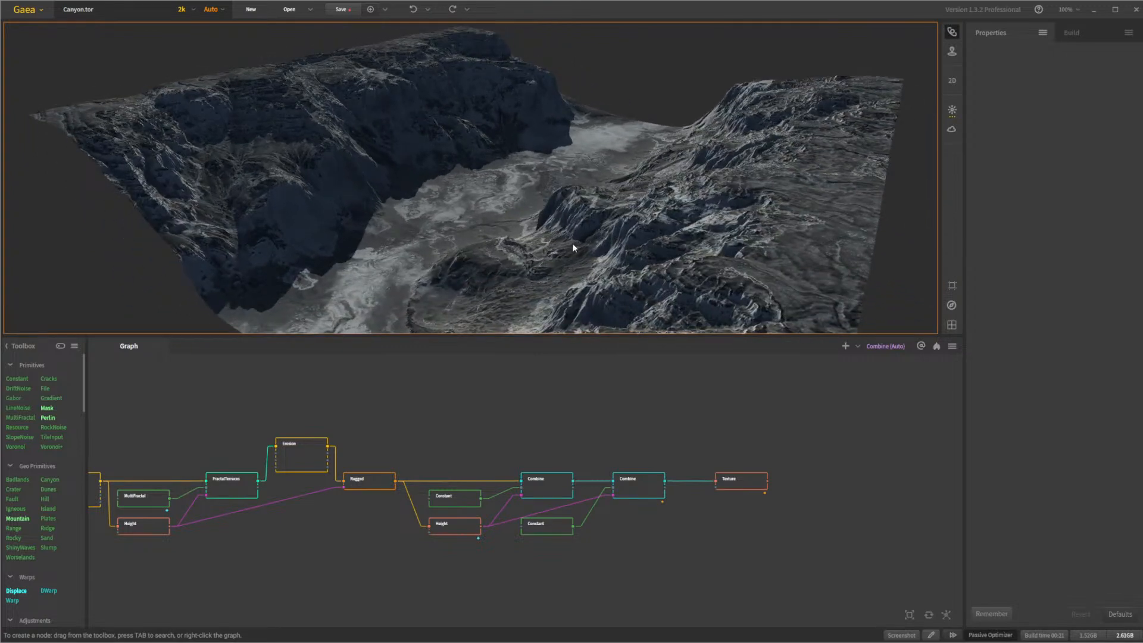
right_click_drag(523, 201, 552, 198)
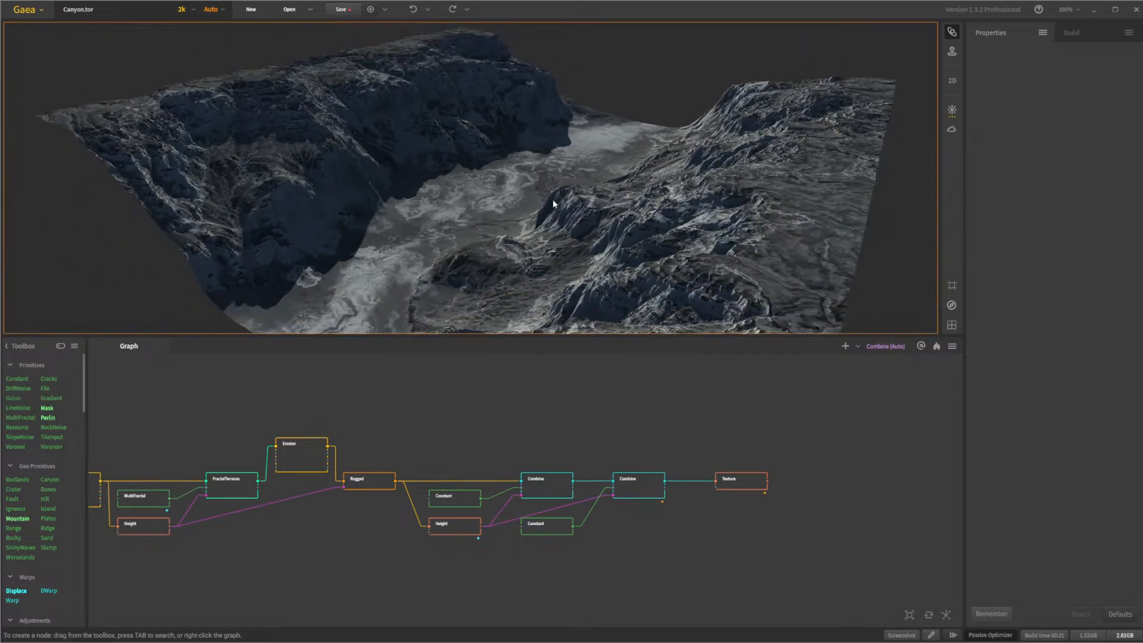
Preview the last Combine node before Texture and examine the untextured canyon and its node chain
left_click(645, 490)
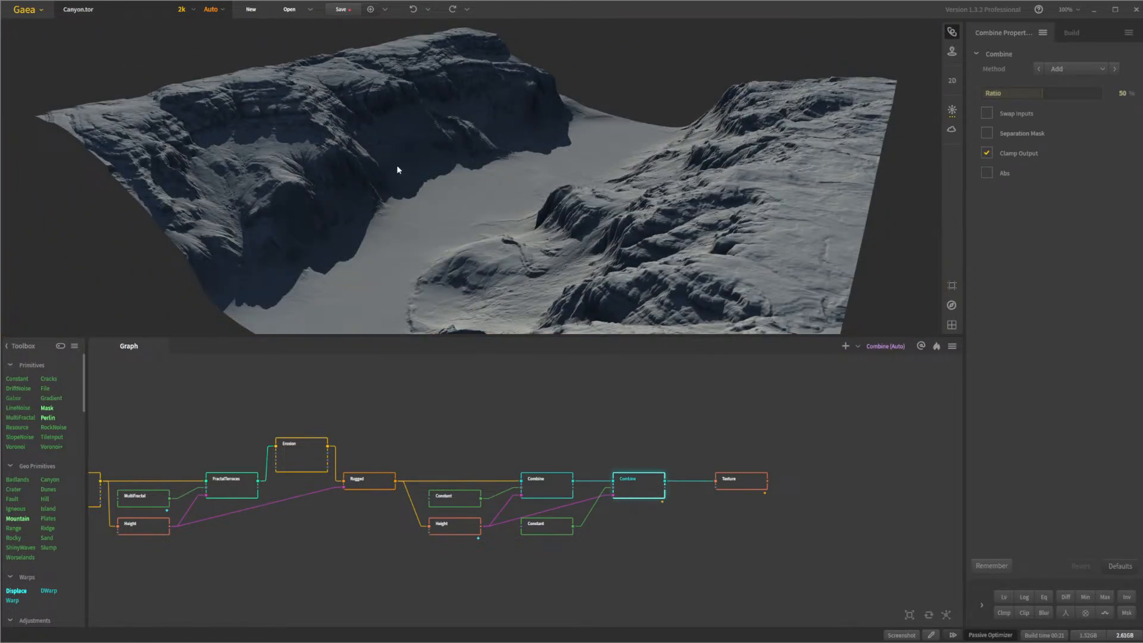
left_click_drag(364, 134, 369, 158)
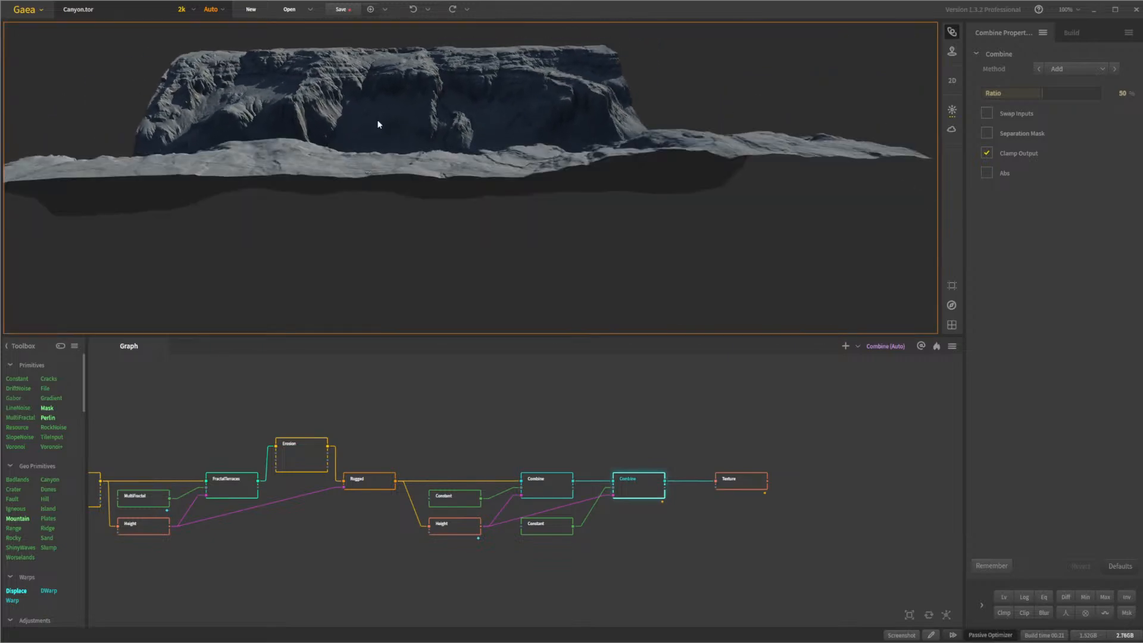
left_click_drag(438, 123, 466, 111)
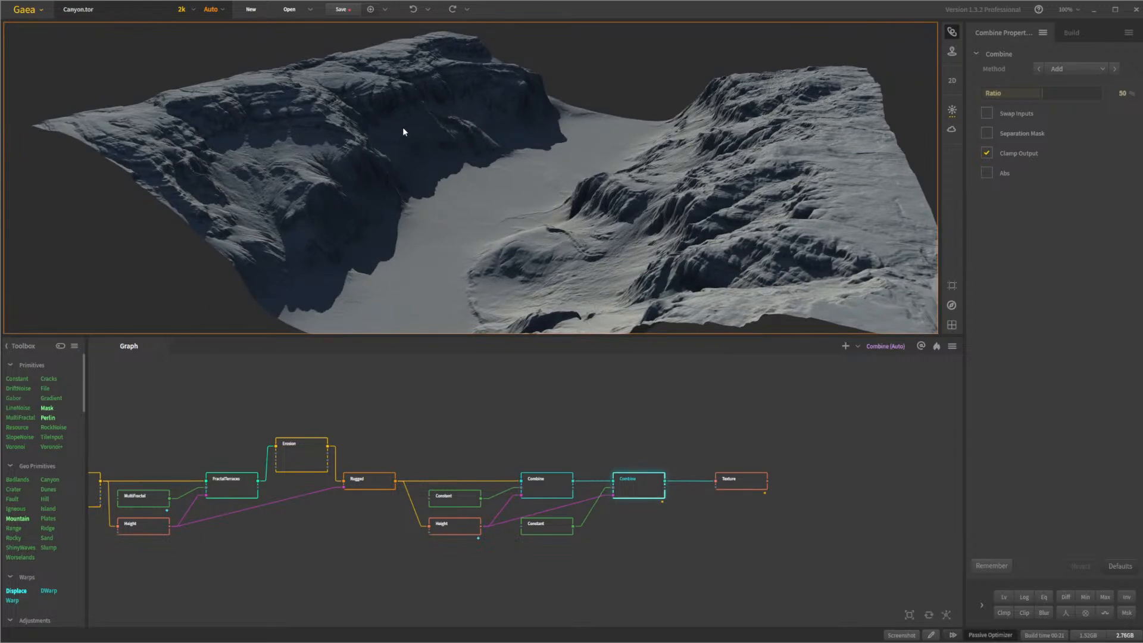
left_click_drag(449, 142, 472, 181)
left_click_drag(359, 544, 503, 542)
left_click_drag(563, 262, 418, 87)
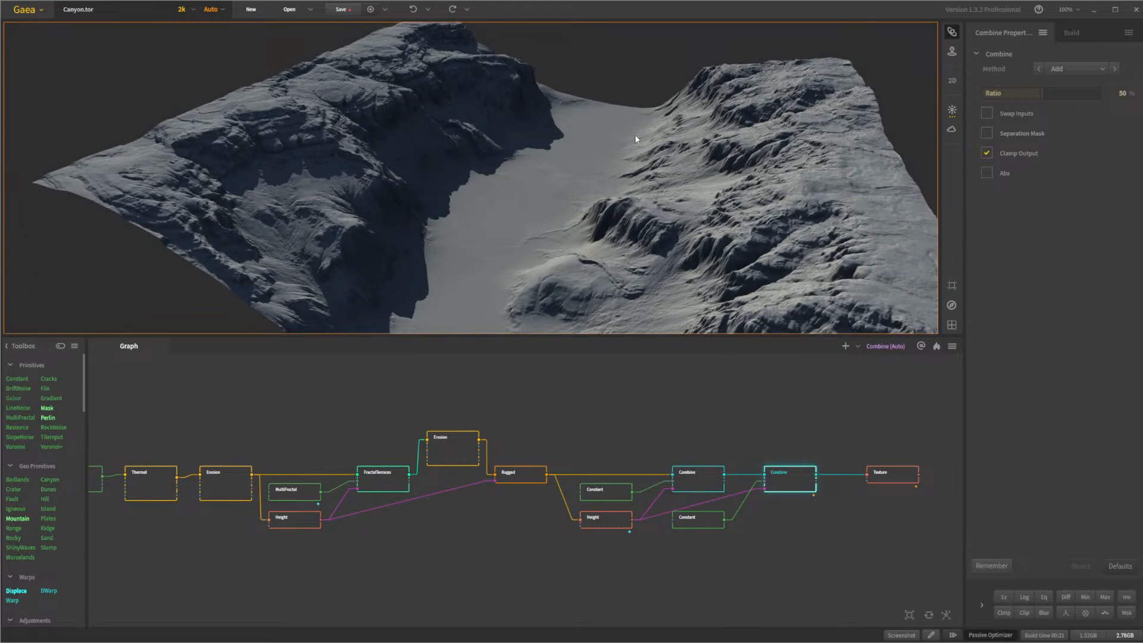
scroll(634, 135, "down", 5)
left_click_drag(499, 189, 494, 216)
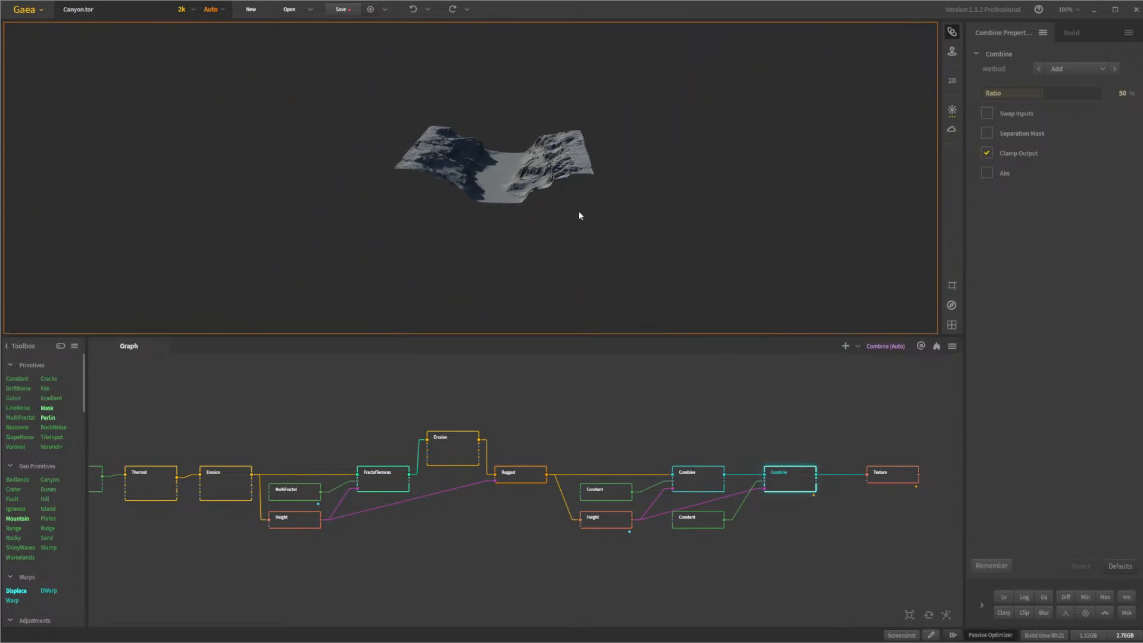
scroll(577, 148, "up", 5)
scroll(573, 152, "down", 1)
left_click_drag(553, 161, 530, 156)
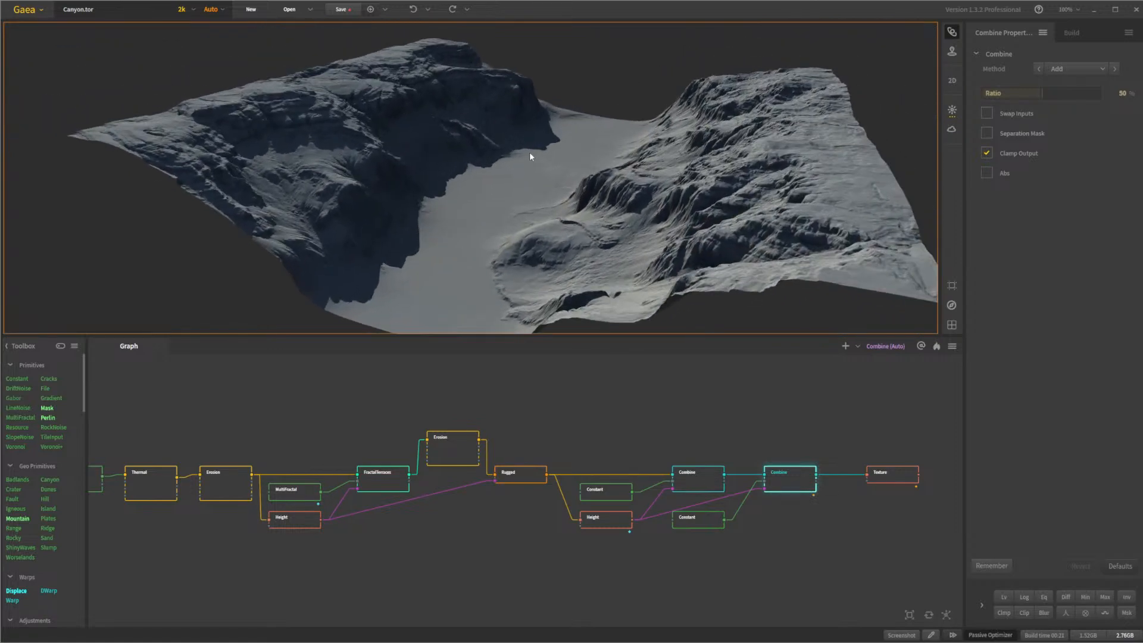
Save an incremental version of the canyon terrain file
left_click(39, 17)
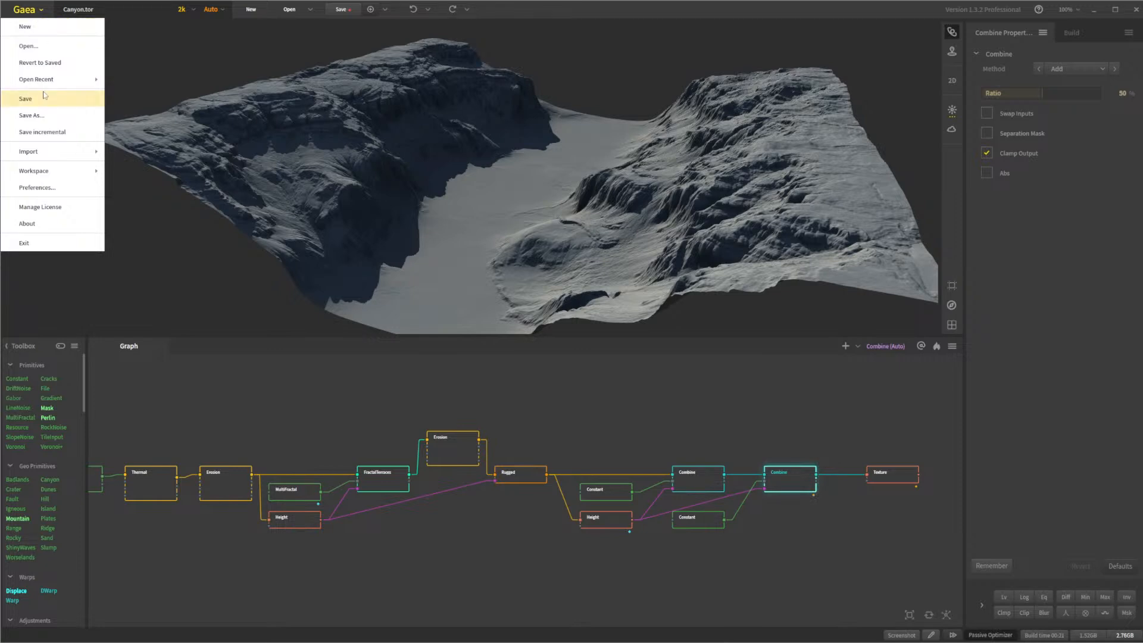
left_click(42, 132)
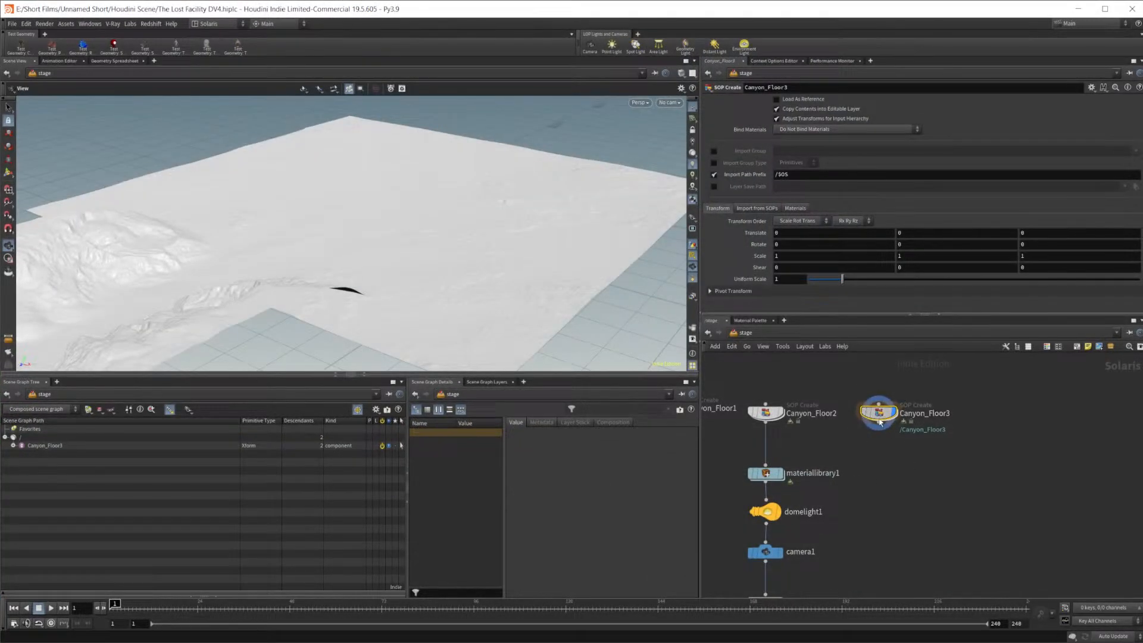
In Houdini, reopen the Canyon_Floor3 network, then open a File Explorer window and move it out of the way
double_click(878, 413)
scroll(983, 467, "down", 6)
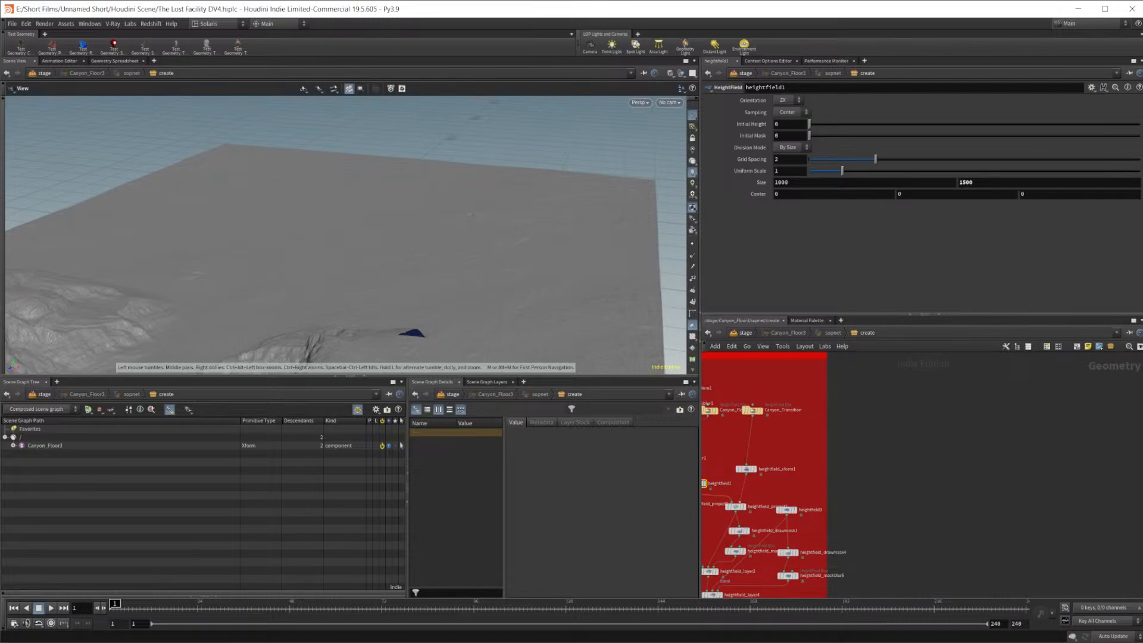
key("super+e")
left_click_drag(449, 192, 0, 157)
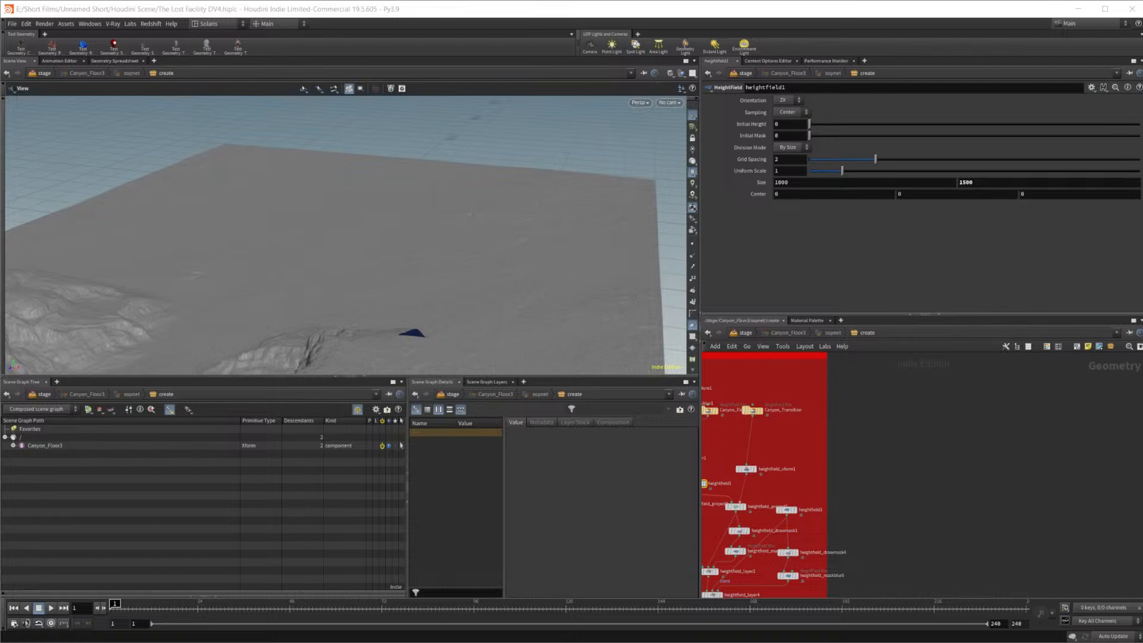
Switch to the Canyon Walls terrain in Gaea and mark the final Combine node for export
mouse_move(582, 640)
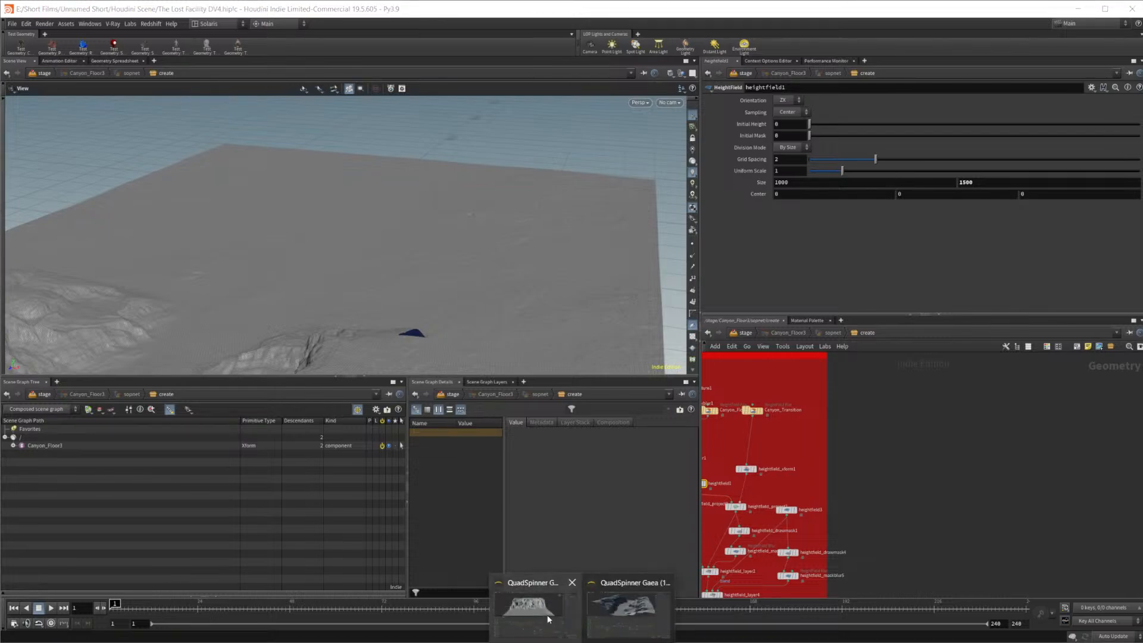
left_click(544, 614)
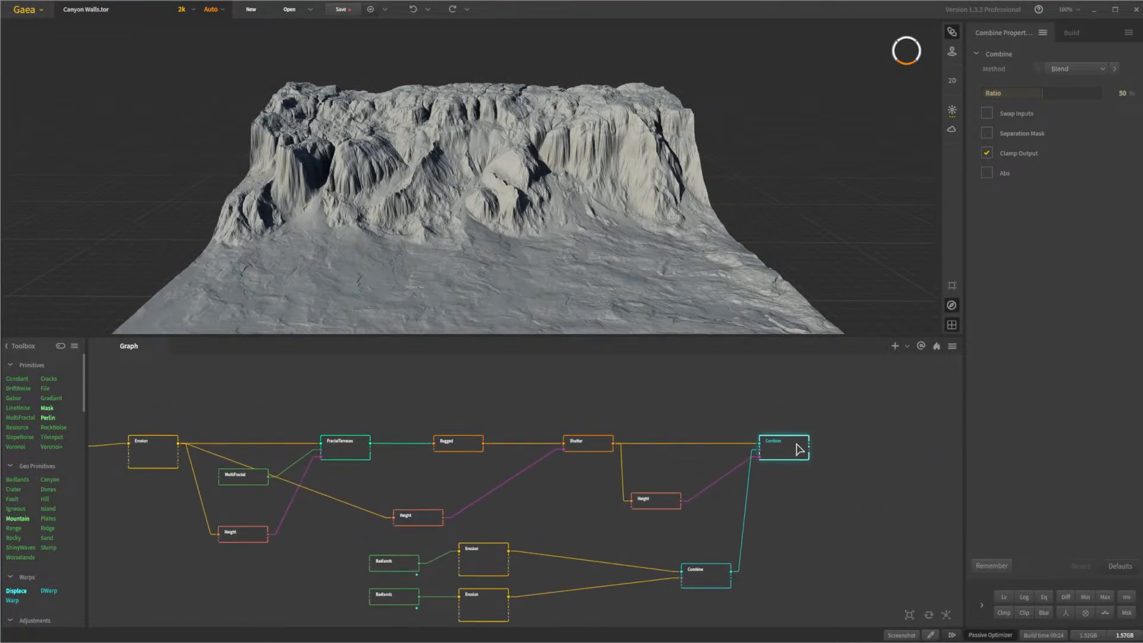
right_click(805, 454)
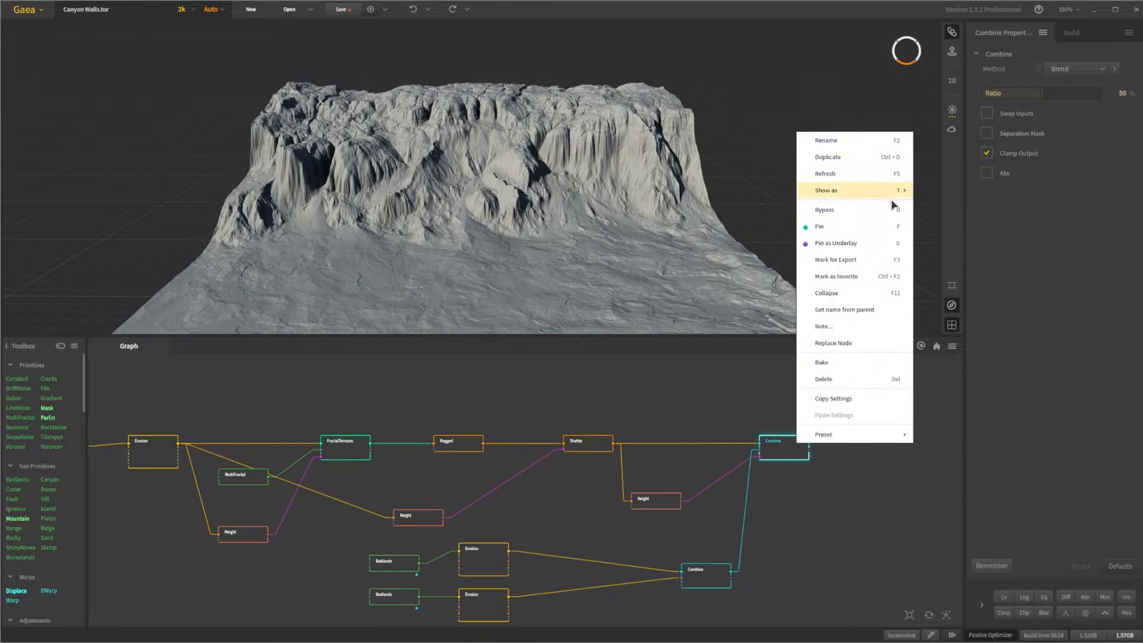
left_click(866, 258)
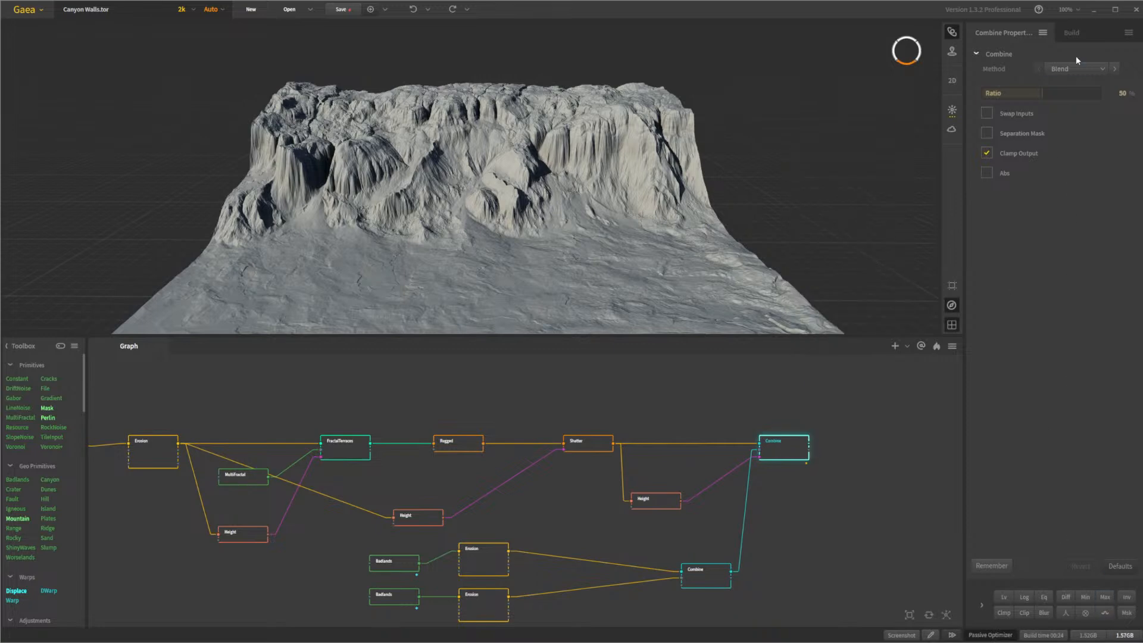
In the build settings, set the exported Combine output's format to .exr and name it Canyon Wall
left_click(1072, 34)
left_click(1094, 137)
left_click(1086, 131)
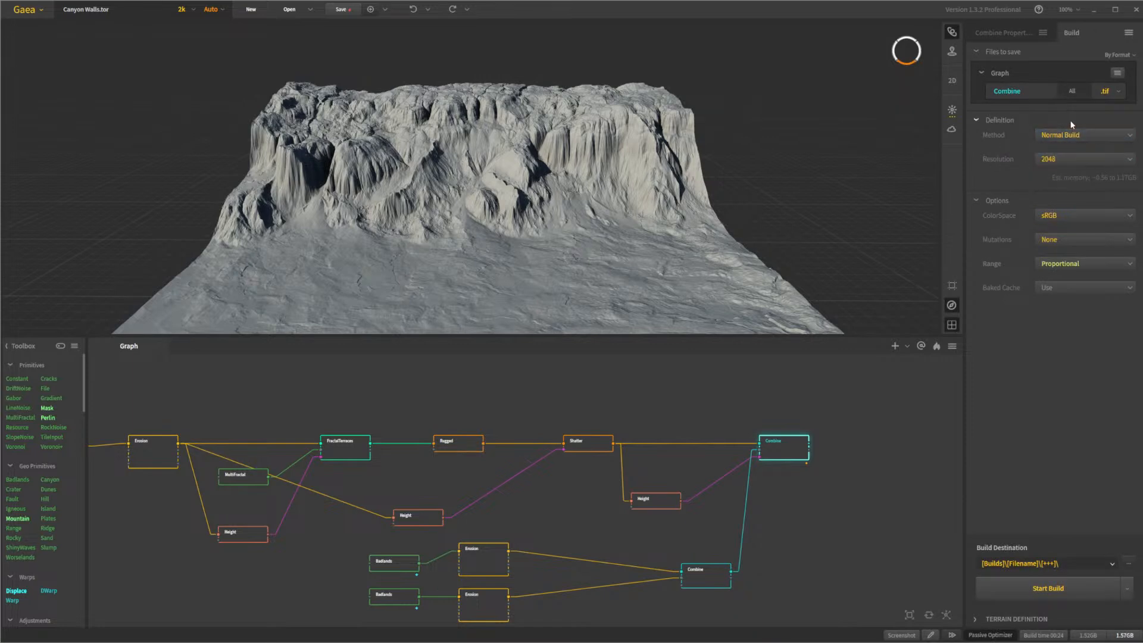
left_click(1106, 91)
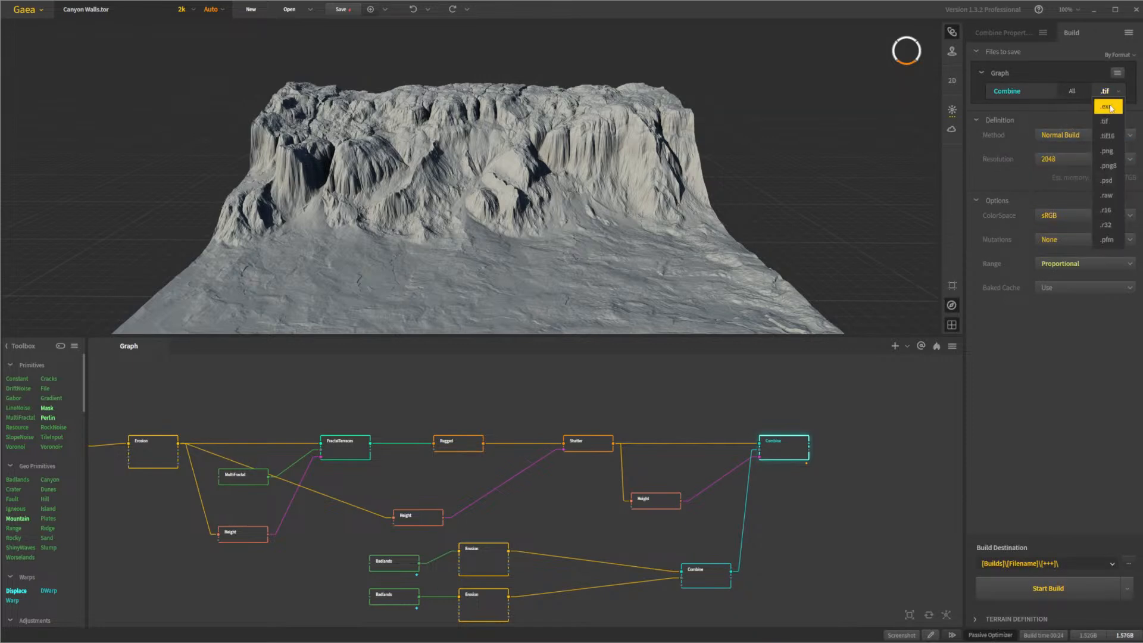
left_click(1106, 107)
double_click(1026, 91)
type("Canyon Wall")
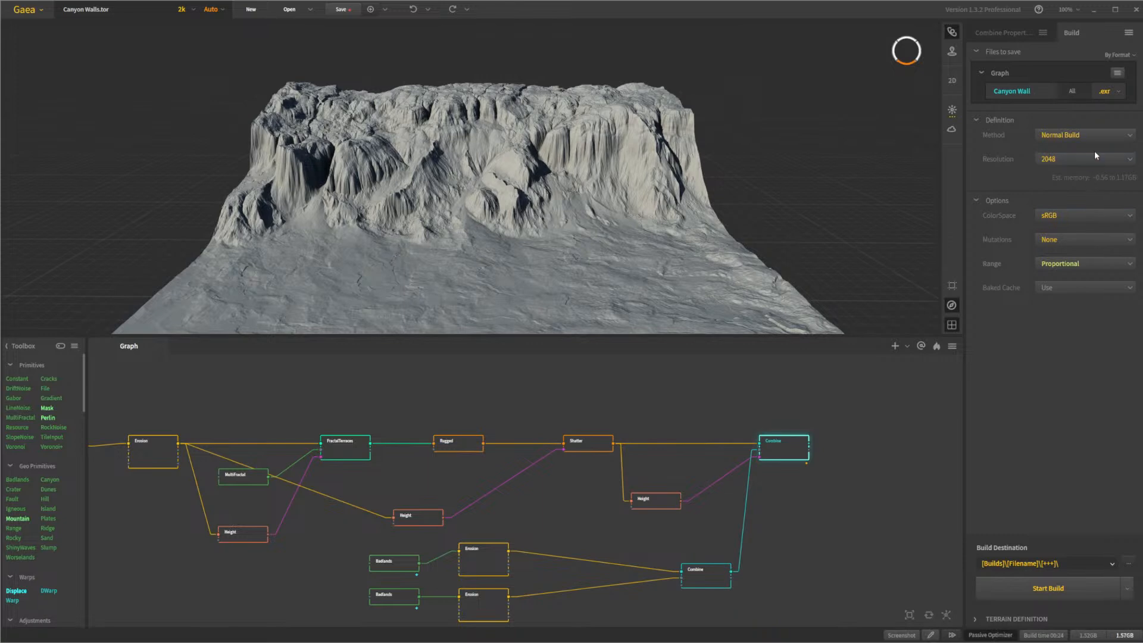
Set the build range to Raw and the build destination to [FileLocation]\[Filename]Builds\[+++]\
left_click(1095, 215)
left_click(1063, 325)
left_click(1084, 264)
left_click(1057, 298)
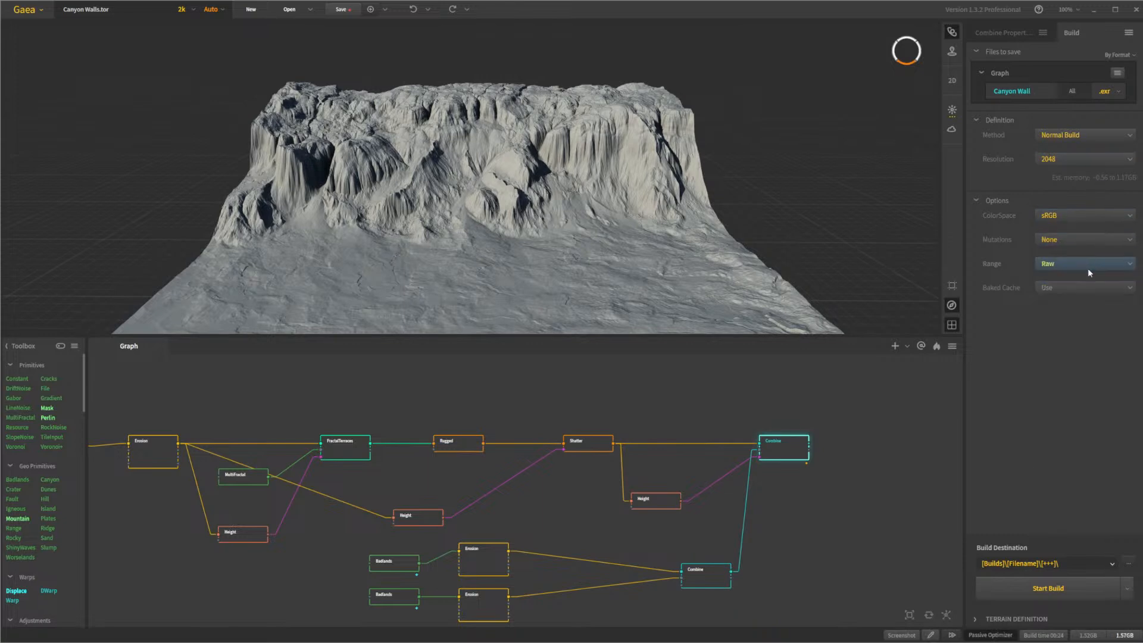
left_click(1114, 564)
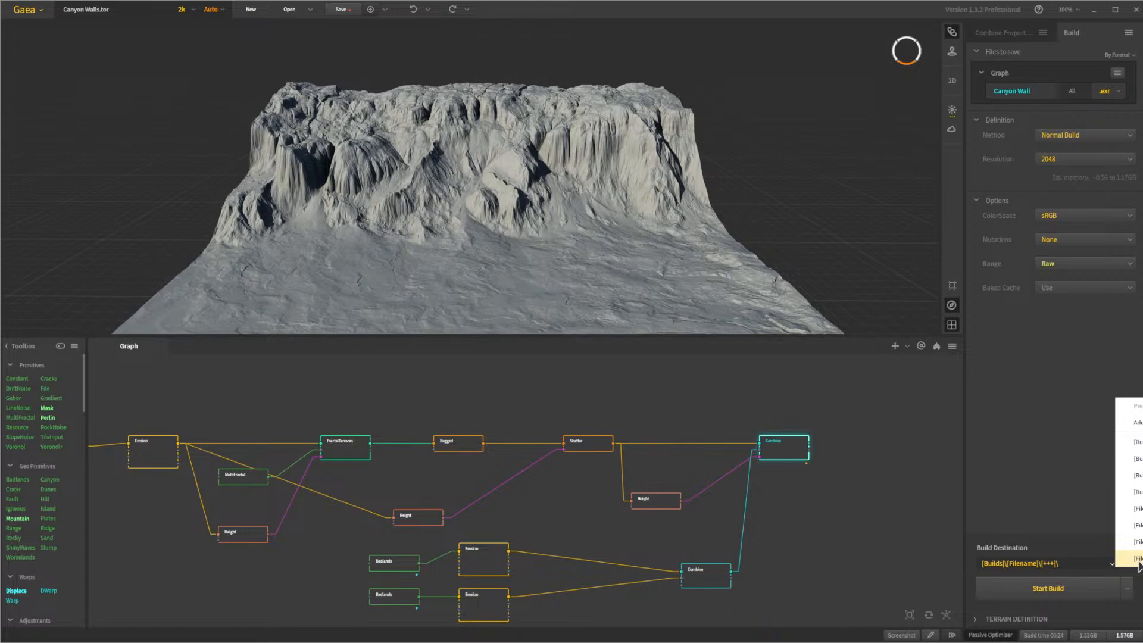
left_click(1138, 562)
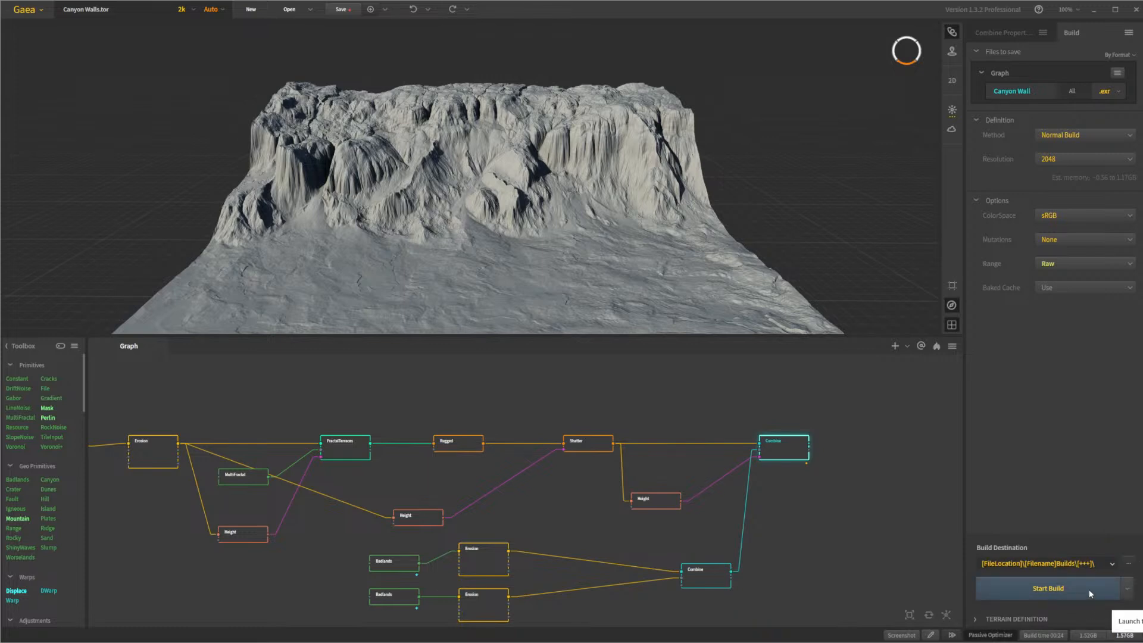
Build the Canyon Walls terrain by saving the cached preview build, and close the output folder window
left_click(1086, 591)
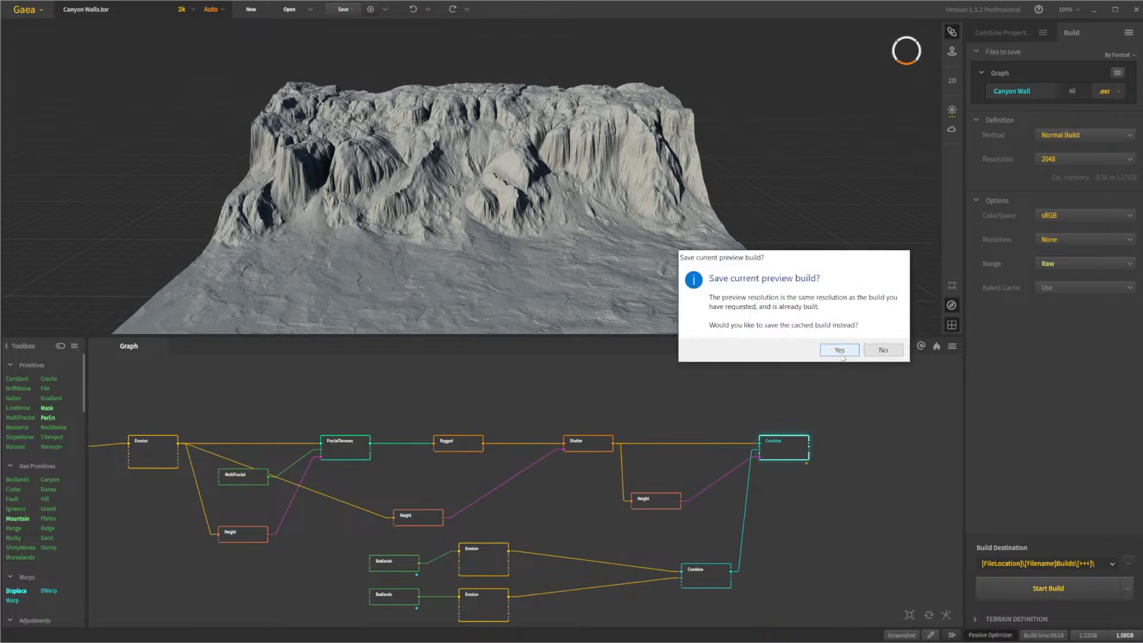
left_click(841, 352)
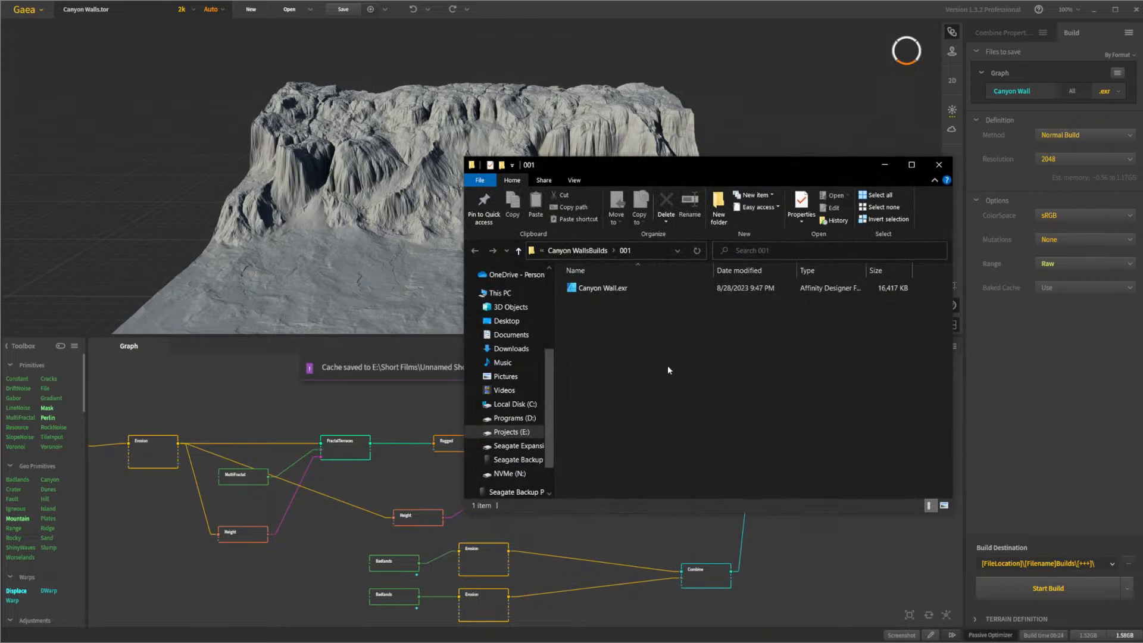
left_click(939, 165)
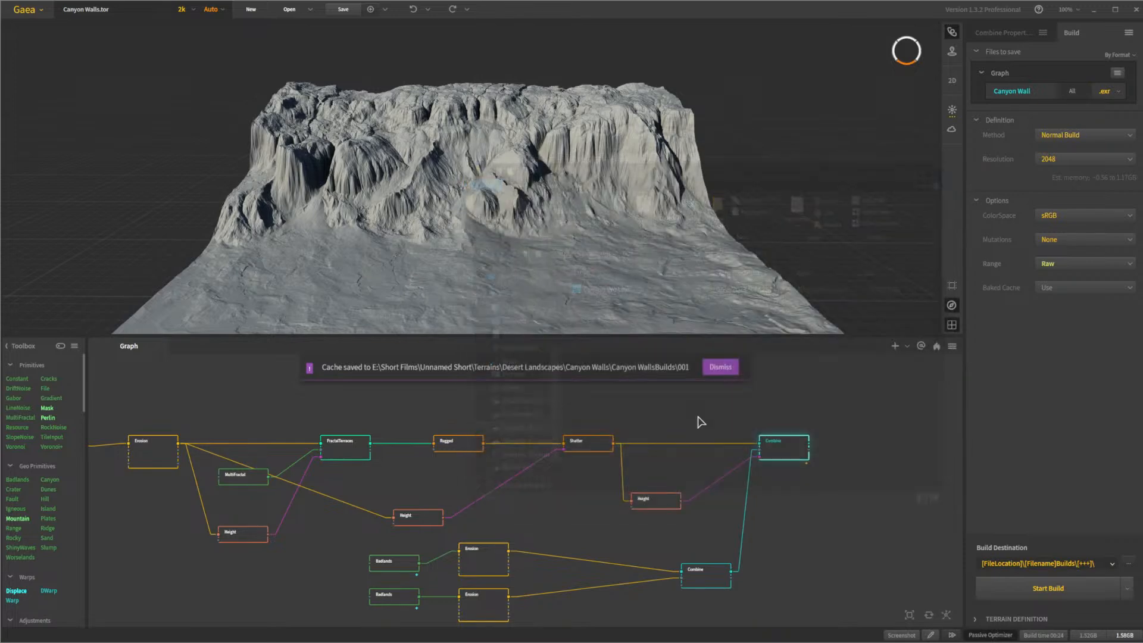
Switch to the Canyon.tor terrain, start saving it as a new file and browse to the Desert Landscapes folder
mouse_move(606, 631)
left_click(622, 599)
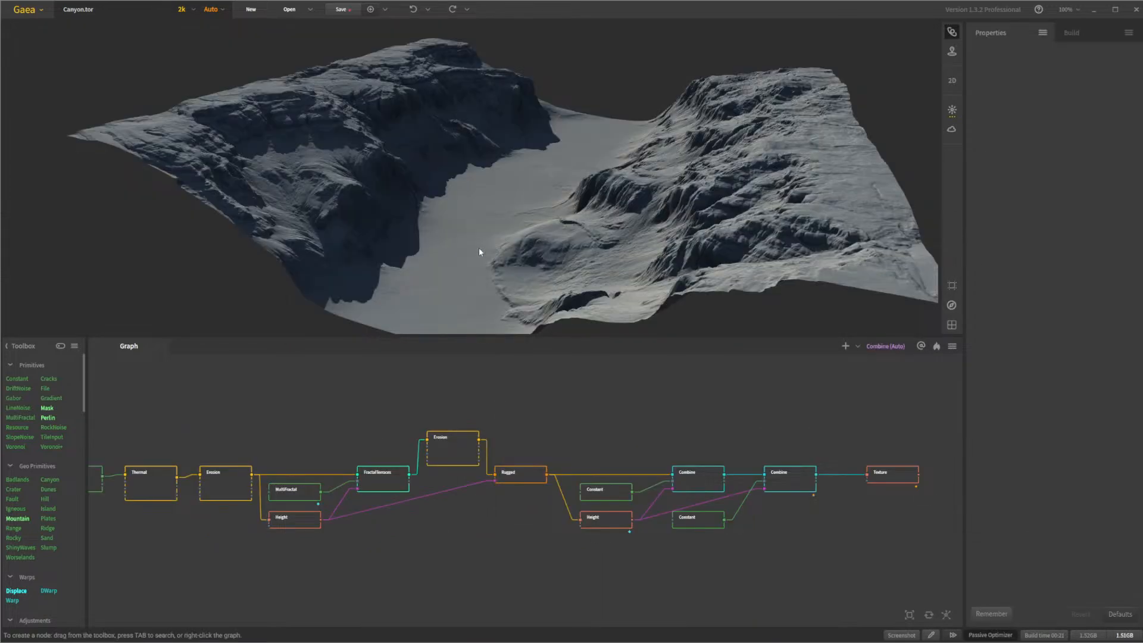
left_click(37, 11)
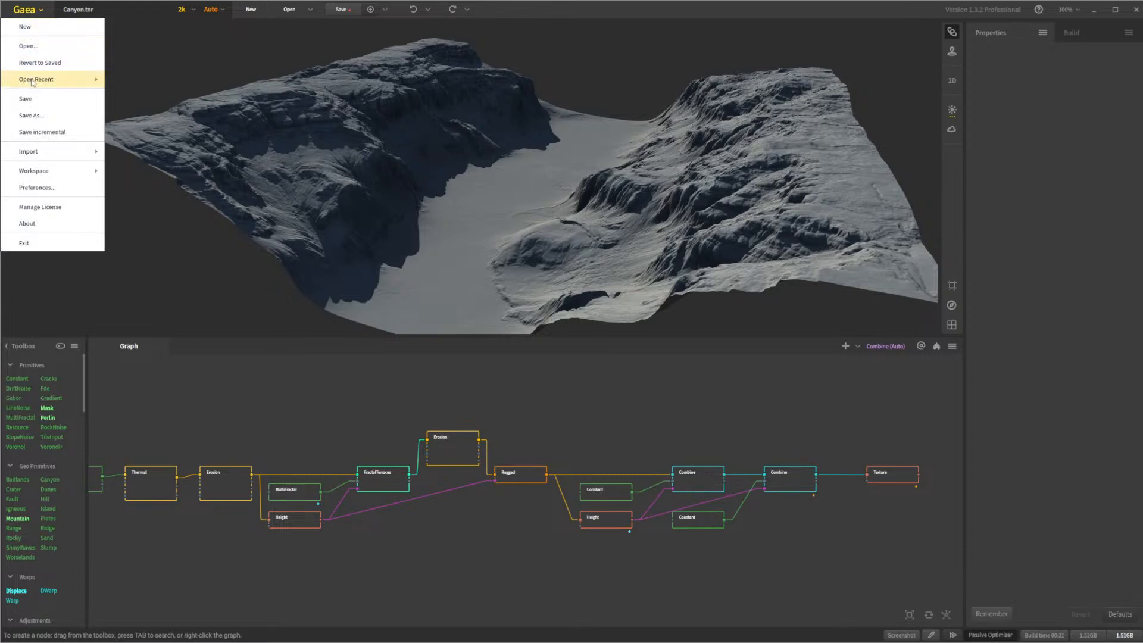
left_click(30, 115)
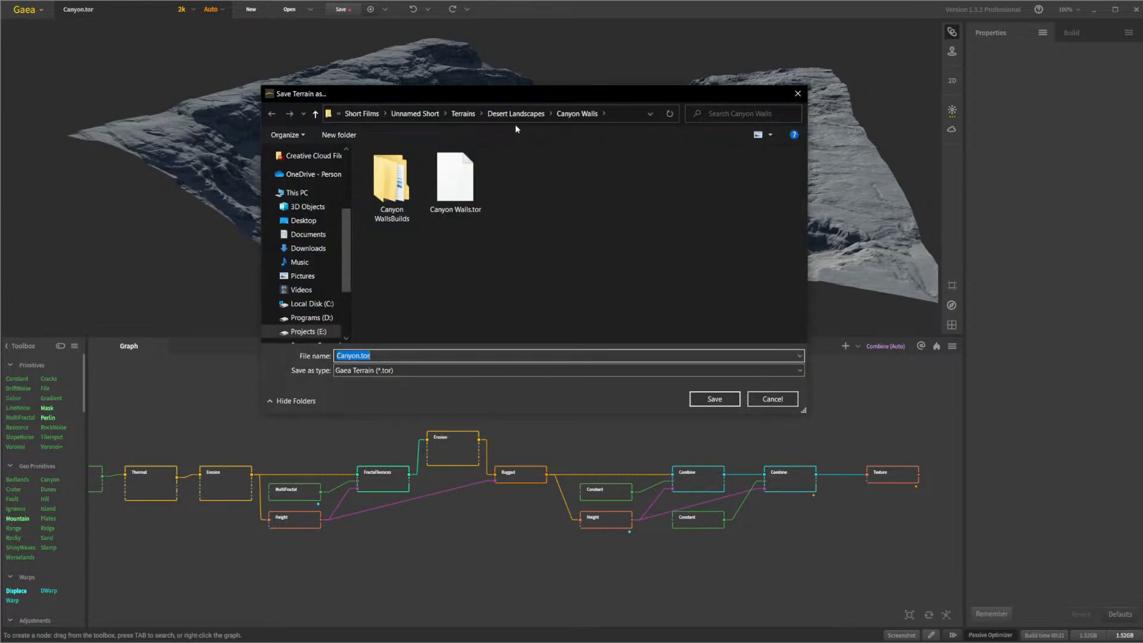
left_click(516, 114)
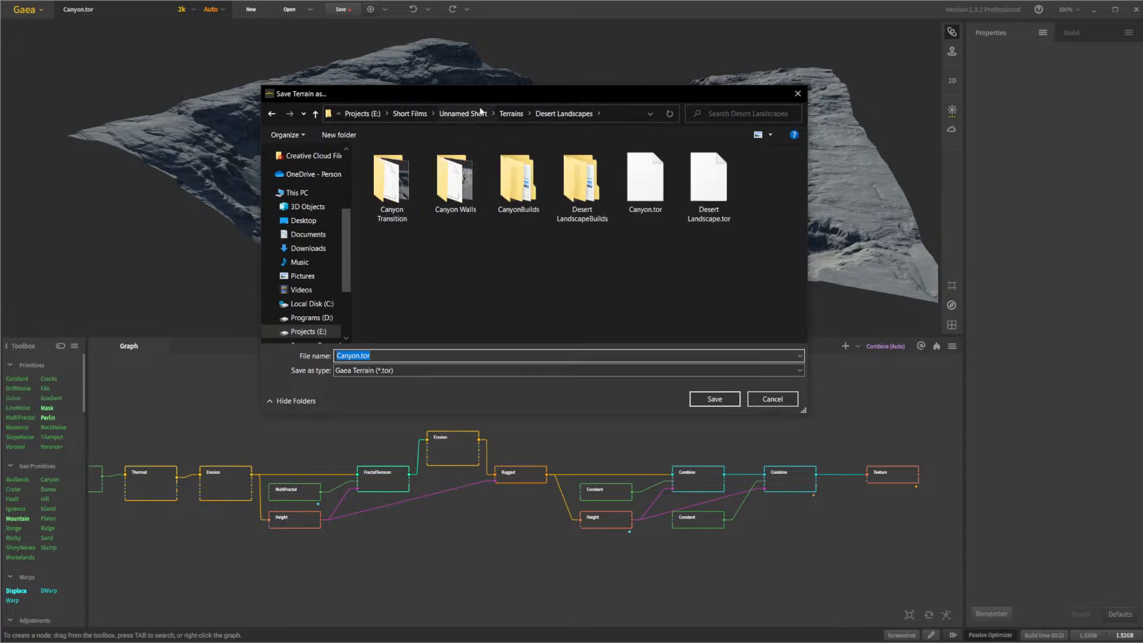
left_click(455, 268)
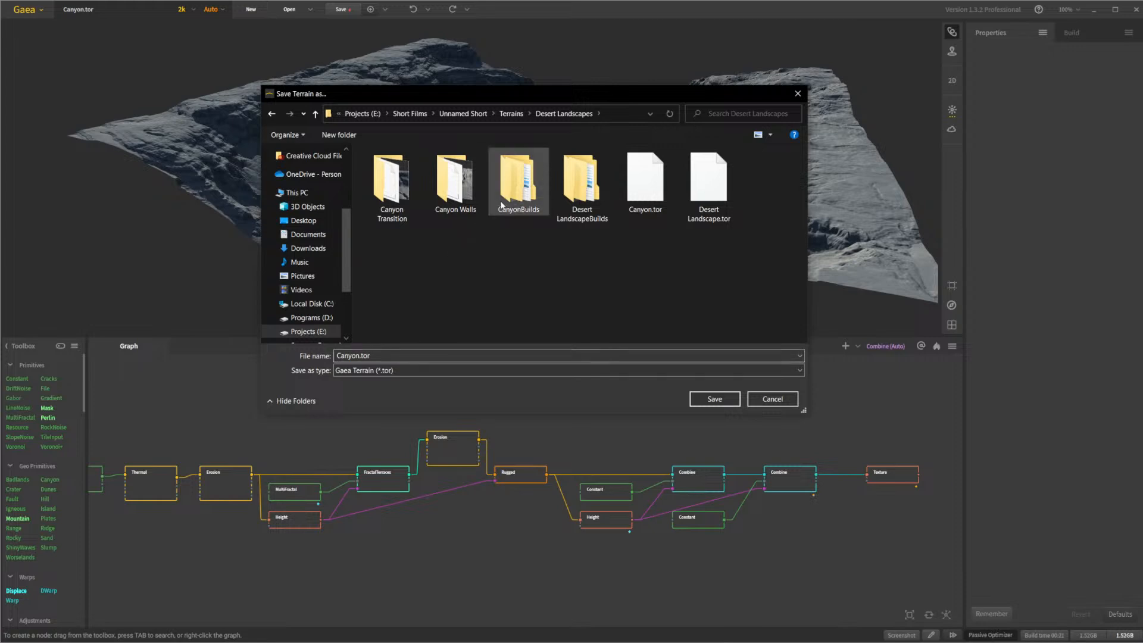
double_click(455, 179)
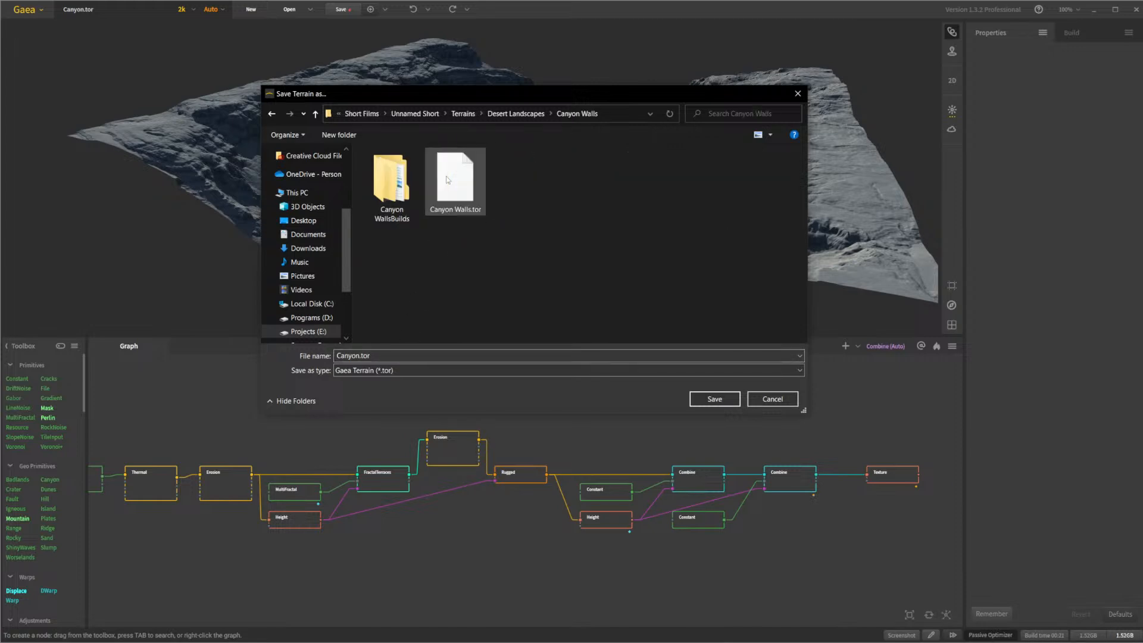
left_click(507, 114)
Create a new folder named Canyon Walls v2 inside Desert Landscapes
right_click(455, 241)
mouse_move(519, 398)
left_click(607, 391)
type("Canyon ")
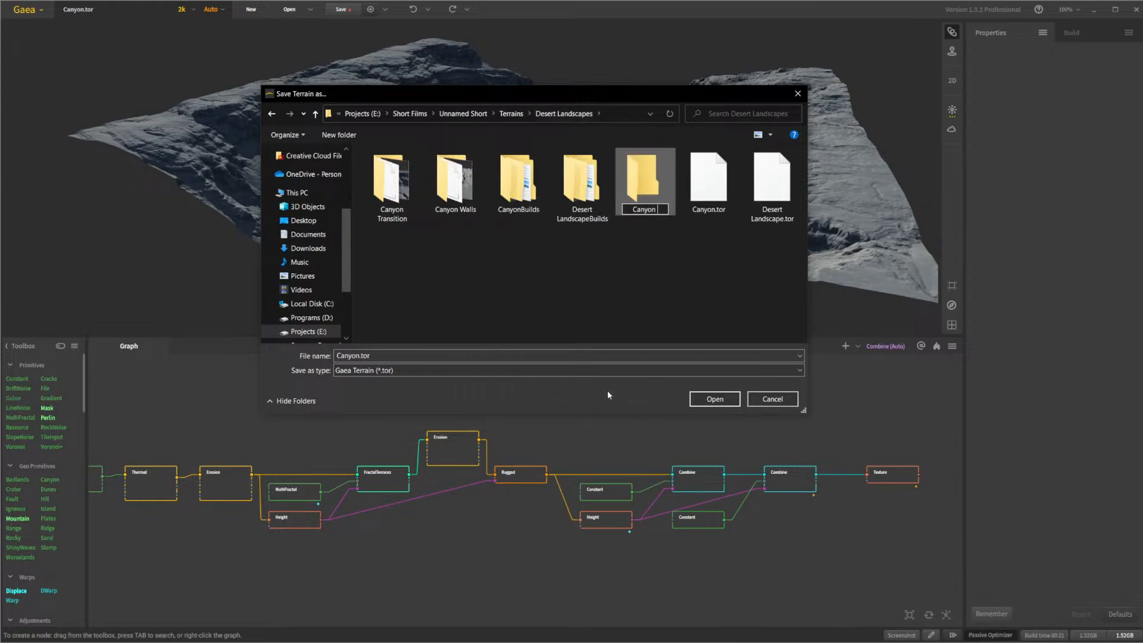
type("Walls v2")
key("Return")
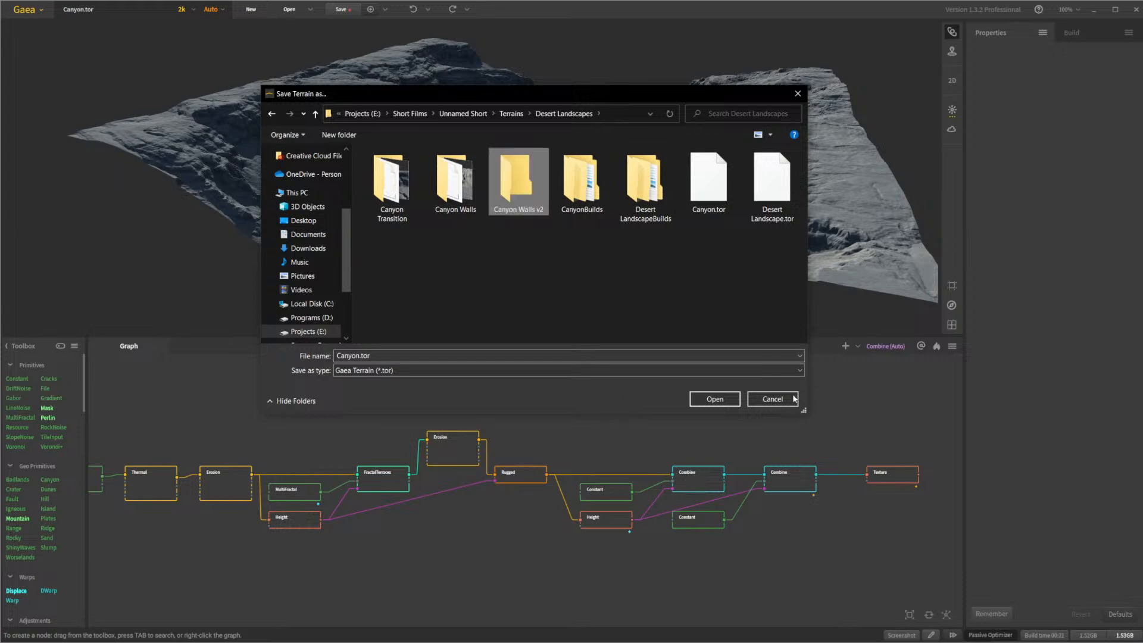
Save the terrain as Canyon Walls V2 in the Canyon Walls v2 folder
double_click(509, 201)
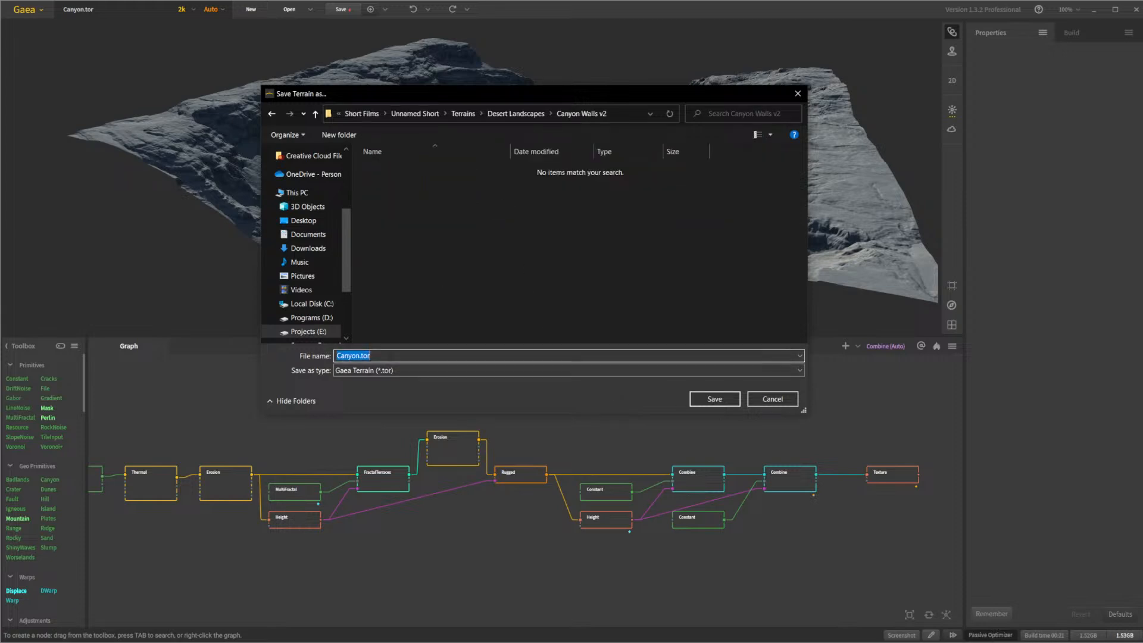
type("Canyon Wa")
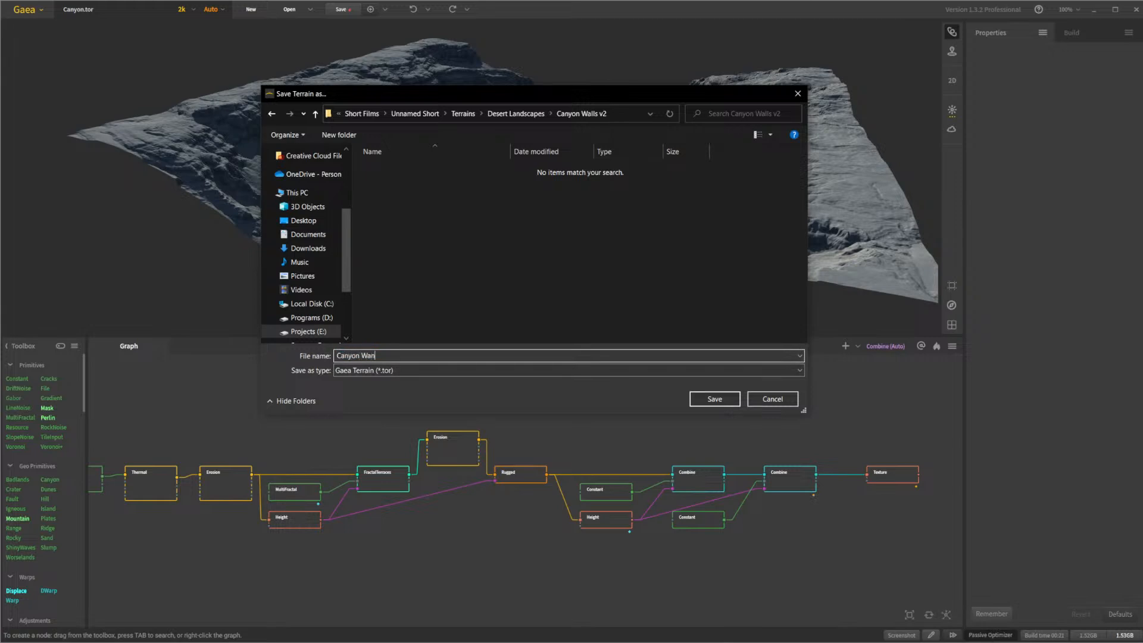
type("lls V2")
key("Return")
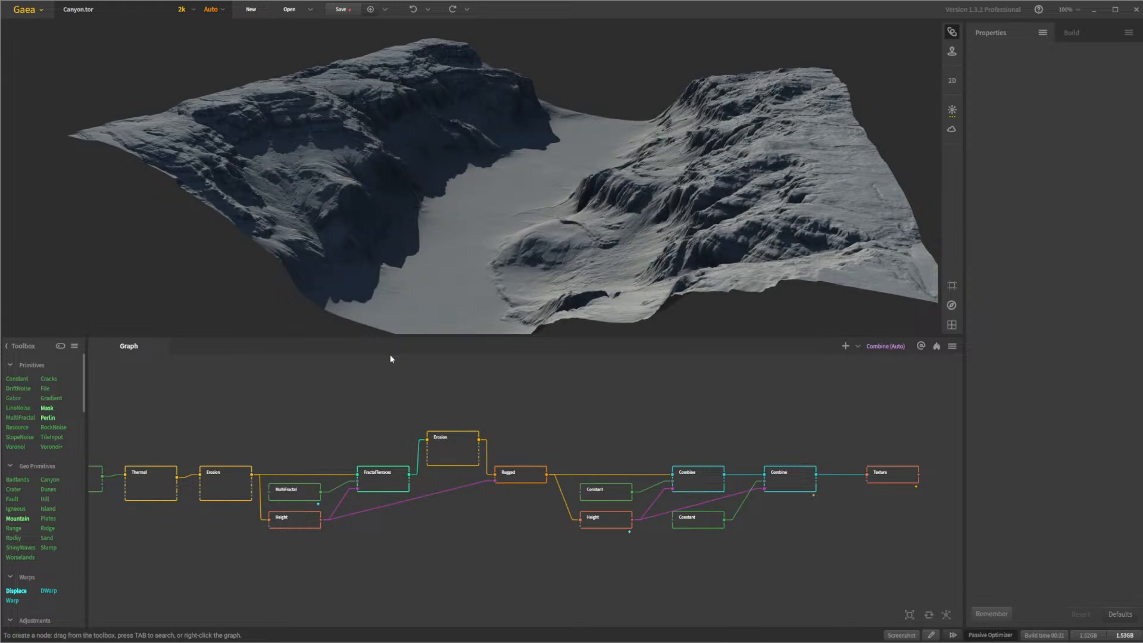
Set the Canyon node's seed to 72348 and inspect the new canyon shape
middle_click_drag(284, 438, 387, 423)
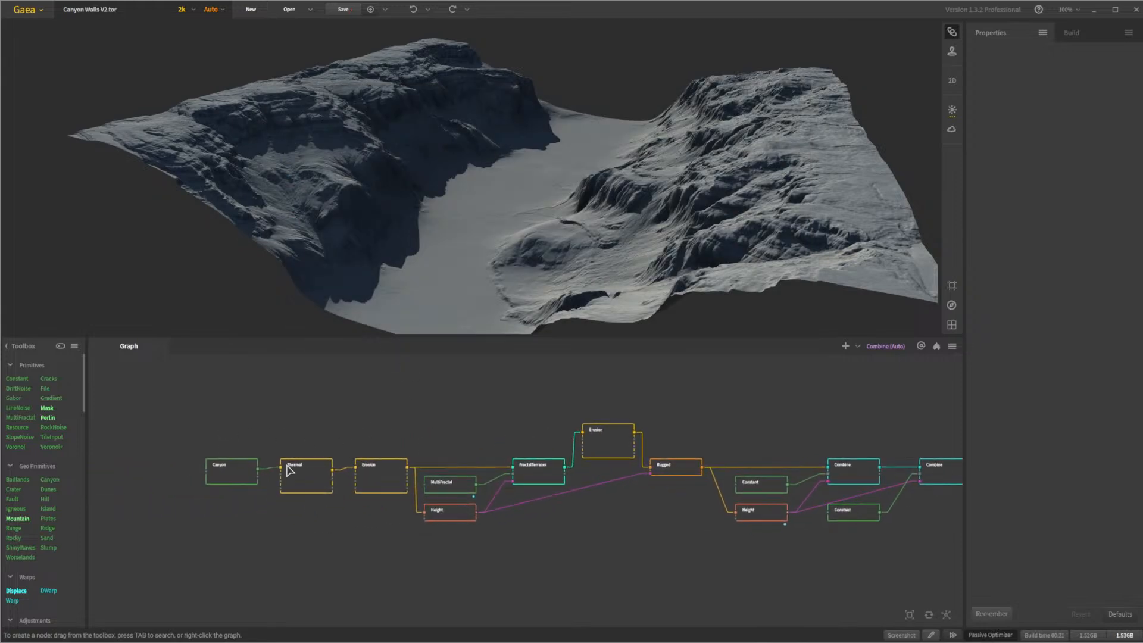
left_click(247, 473)
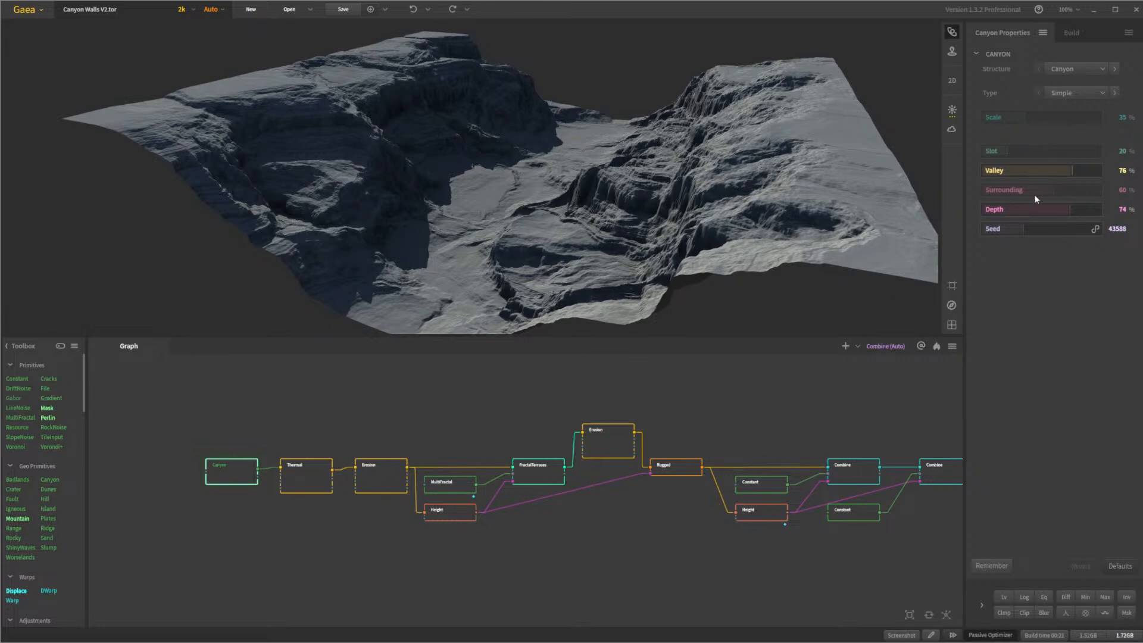
left_click(1045, 227)
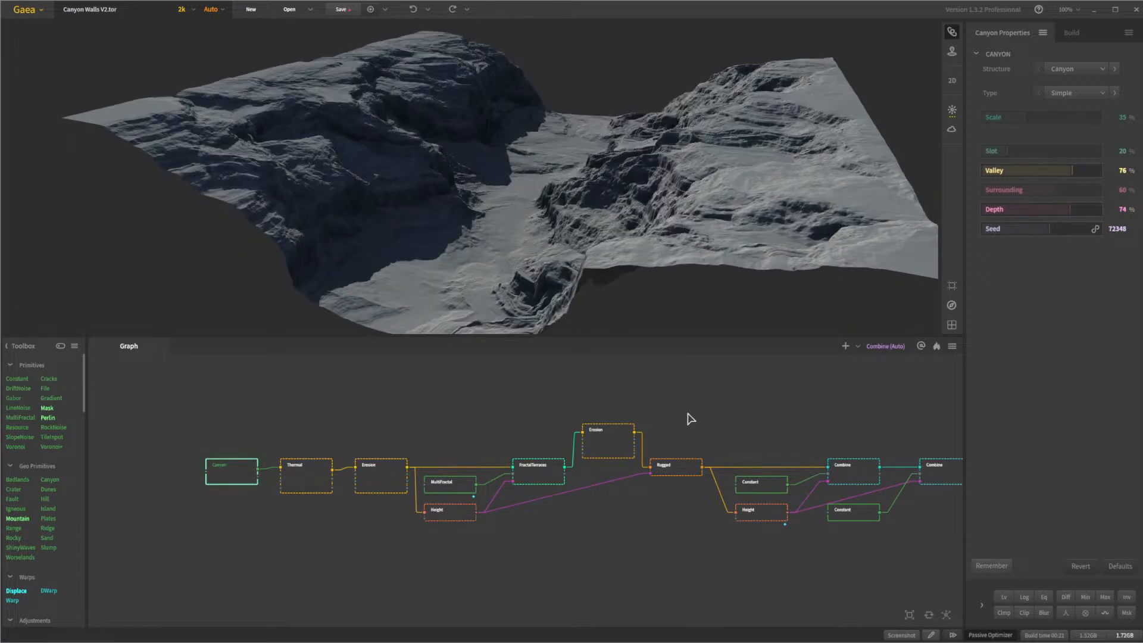
left_click_drag(594, 191, 619, 230)
Set the seed of the Erosion node after Thermal to 51439 and apply the change
left_click(290, 484)
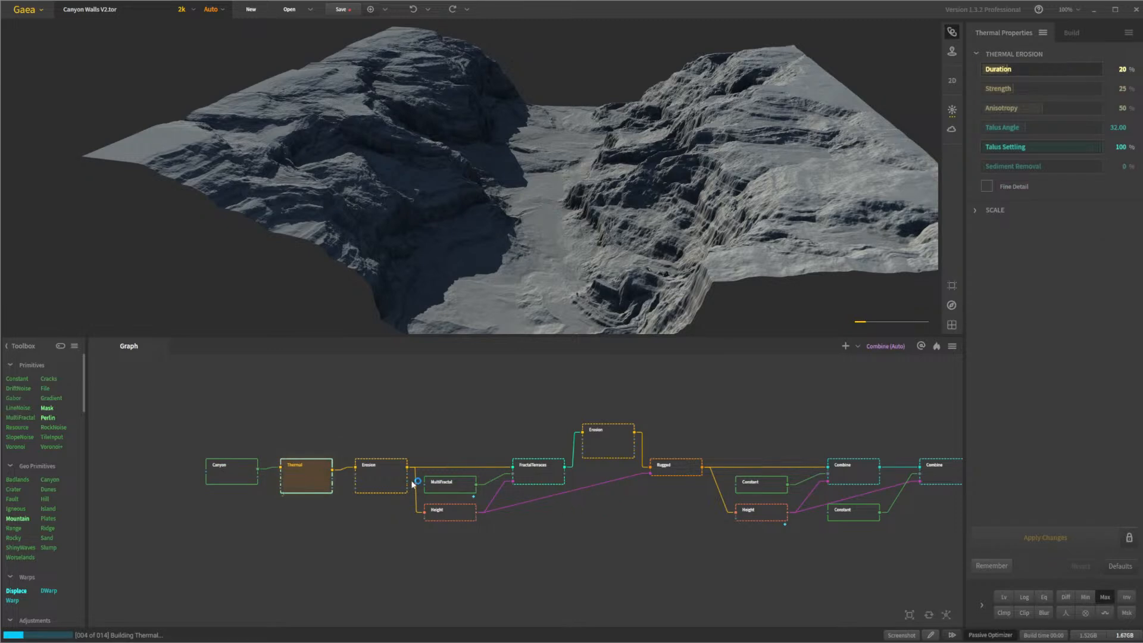
left_click(366, 490)
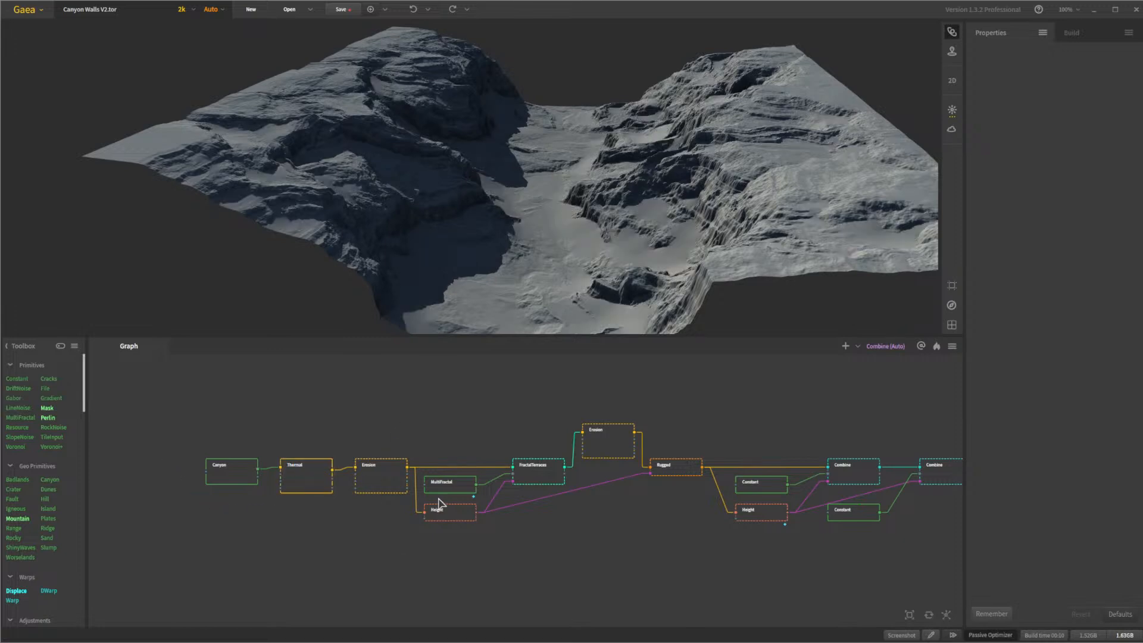
left_click(403, 483)
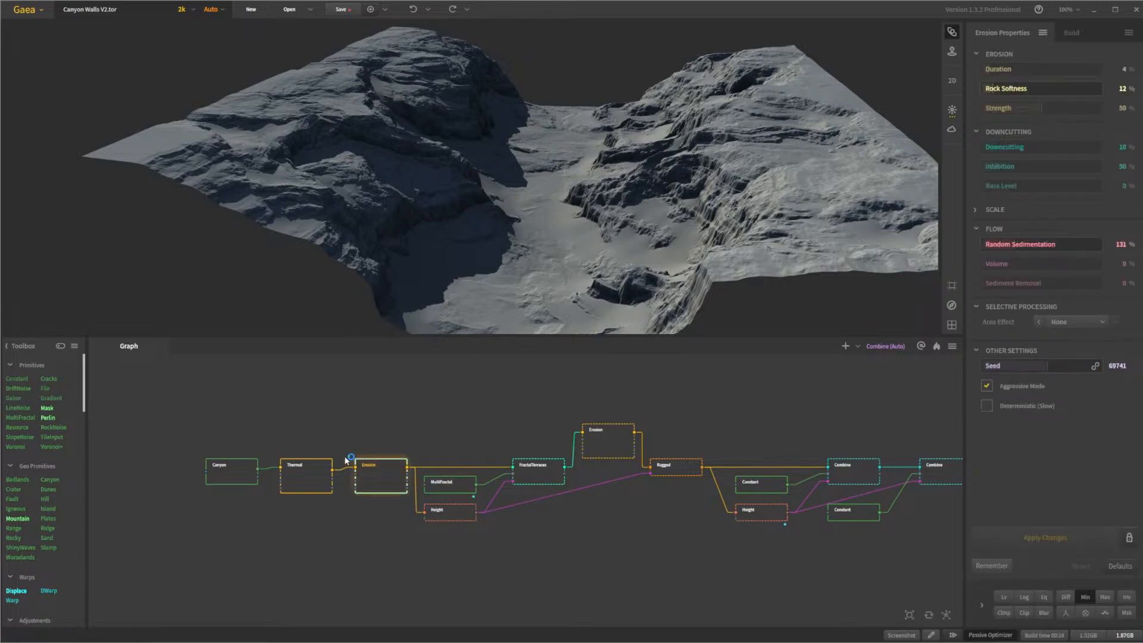
left_click_drag(581, 225, 819, 294)
left_click(1067, 365)
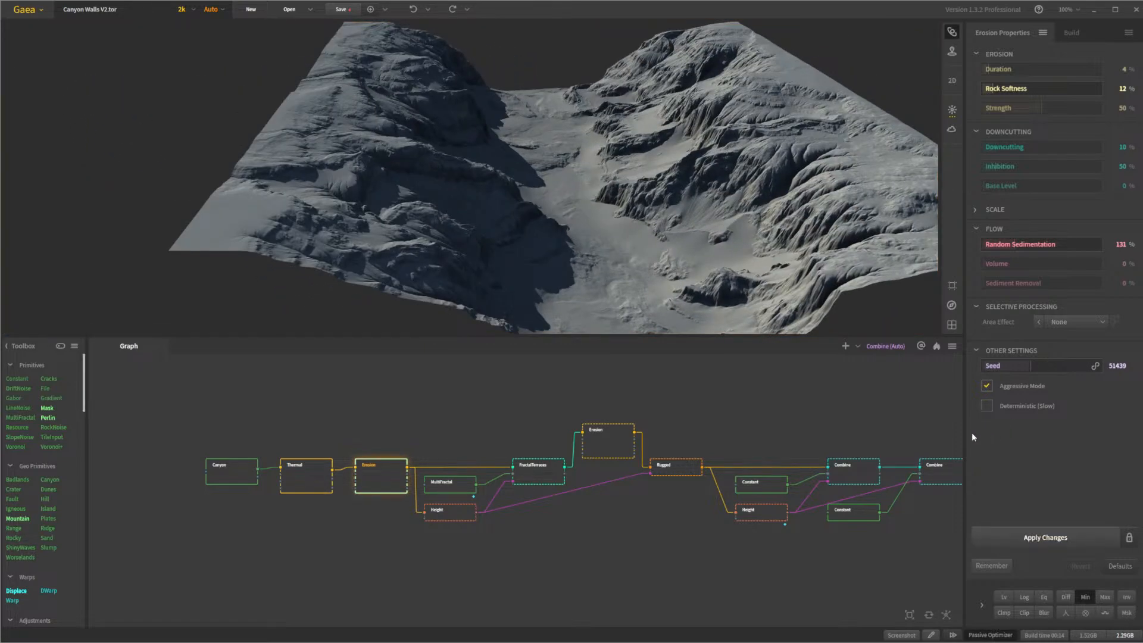
left_click(1012, 538)
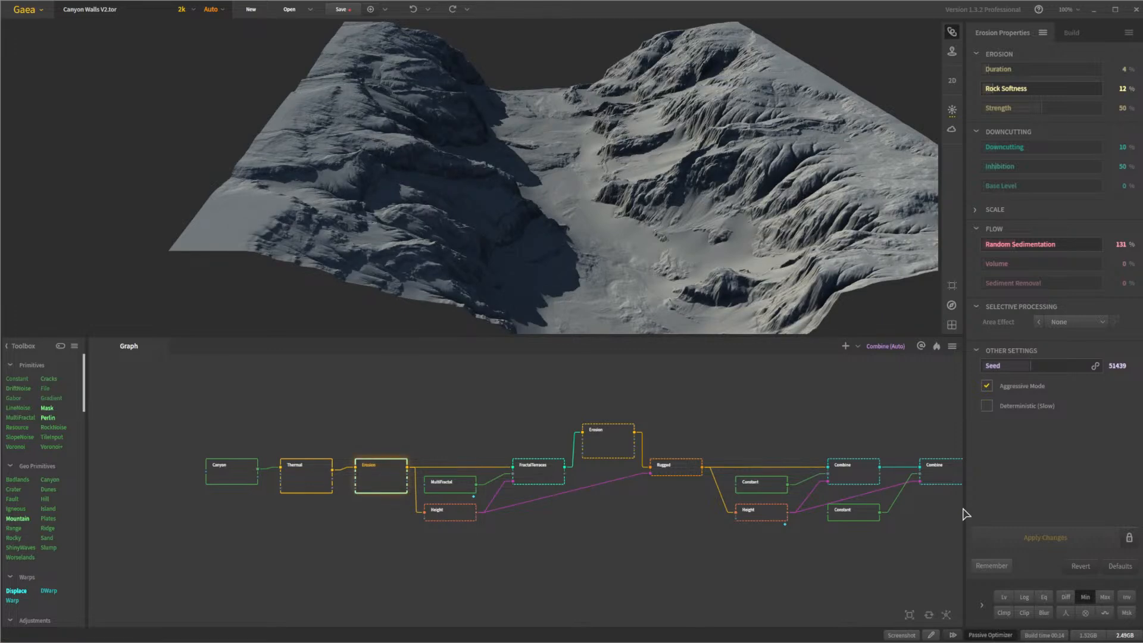
Set the MultiFractal node's seed to 91216 and select the Height node beneath it
left_click(464, 487)
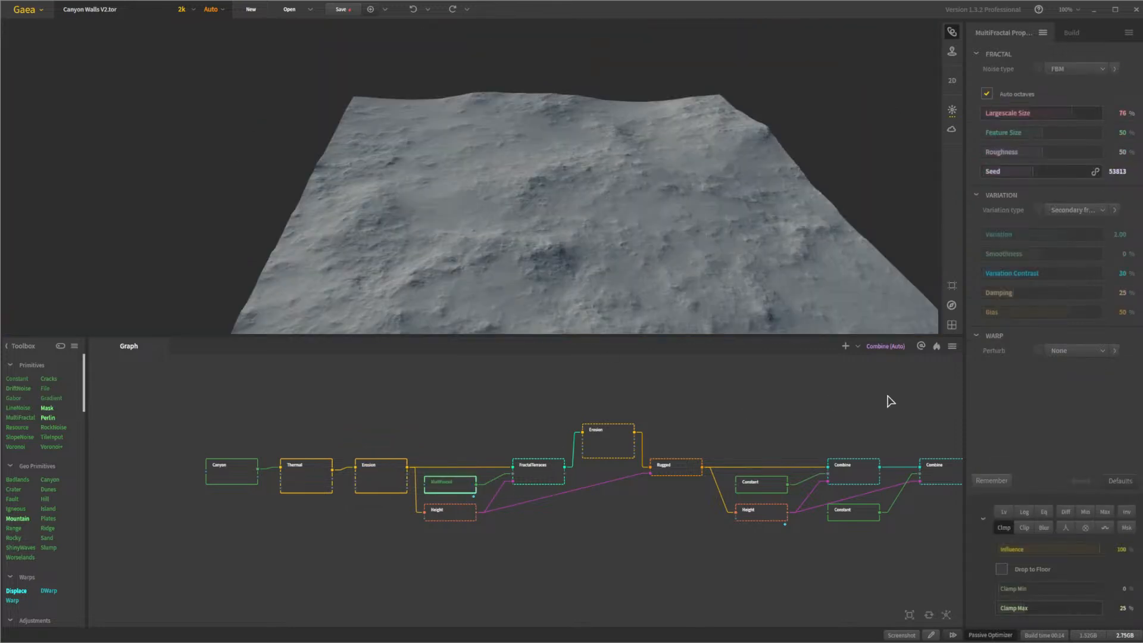
left_click(1066, 172)
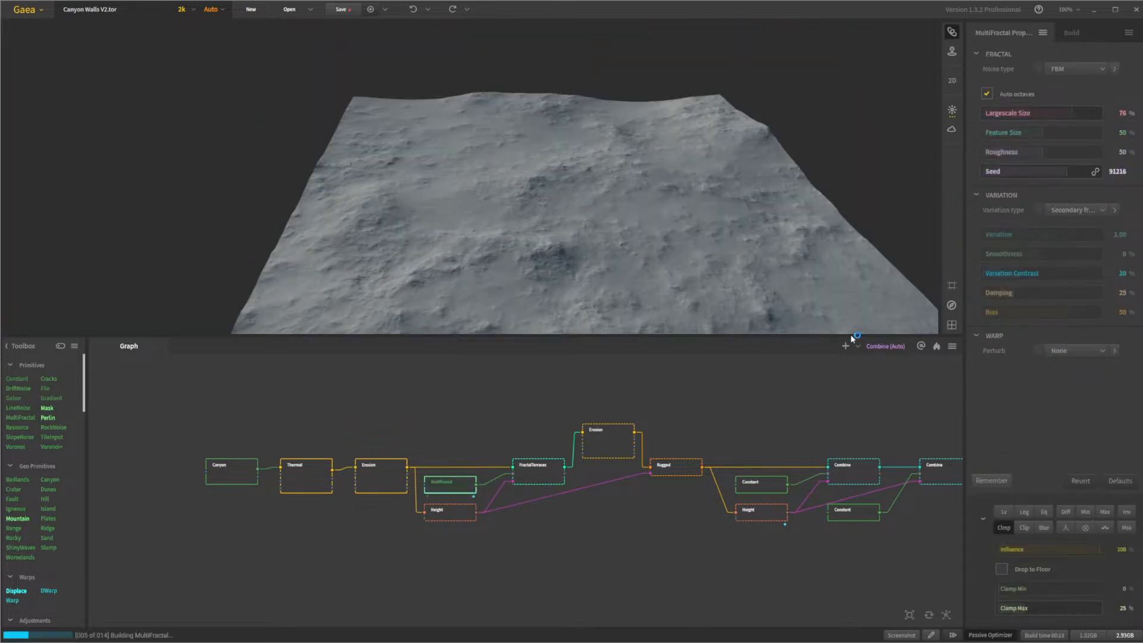
left_click(450, 512)
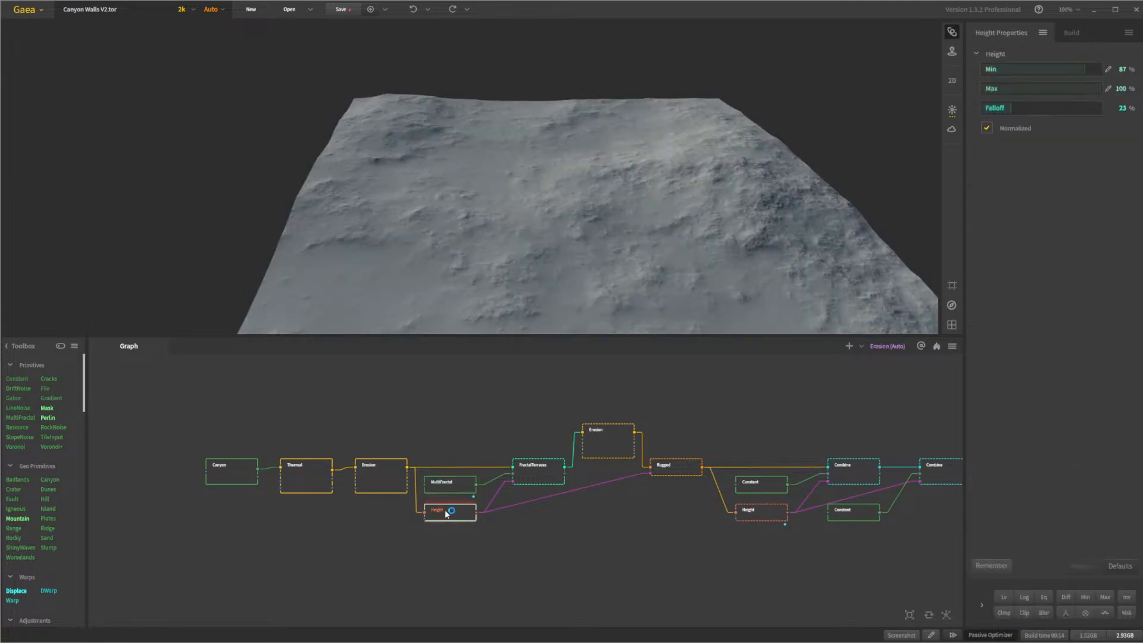
Inspect the FractalTerraces result, set the seed of the Erosion node following it to 33591 and apply the change
left_click(533, 481)
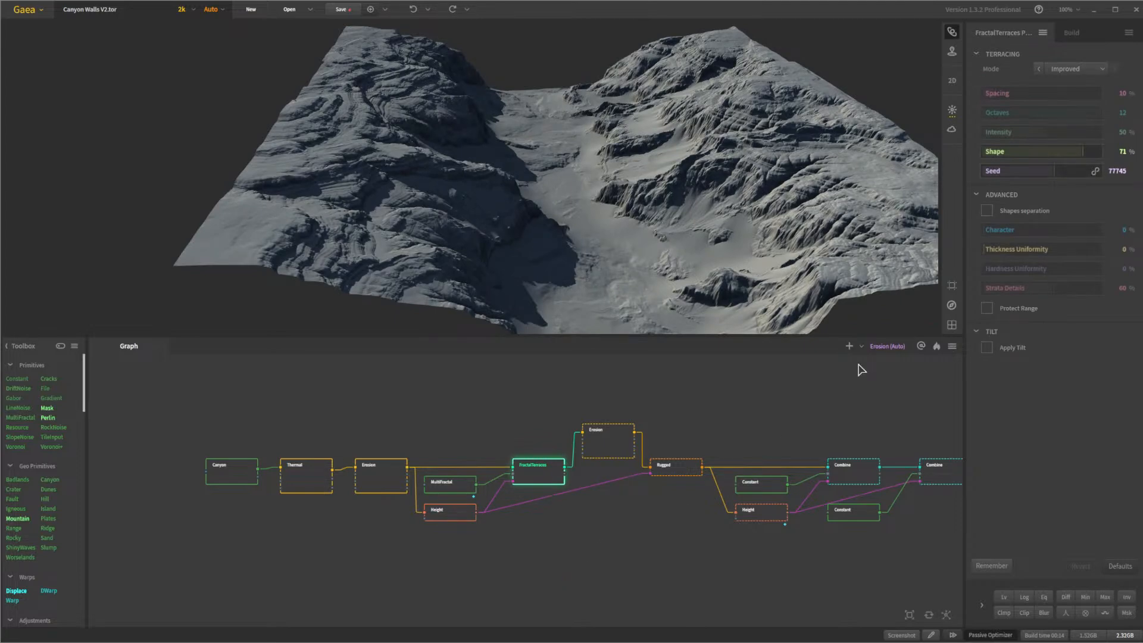
left_click_drag(552, 244, 505, 313)
left_click(592, 454)
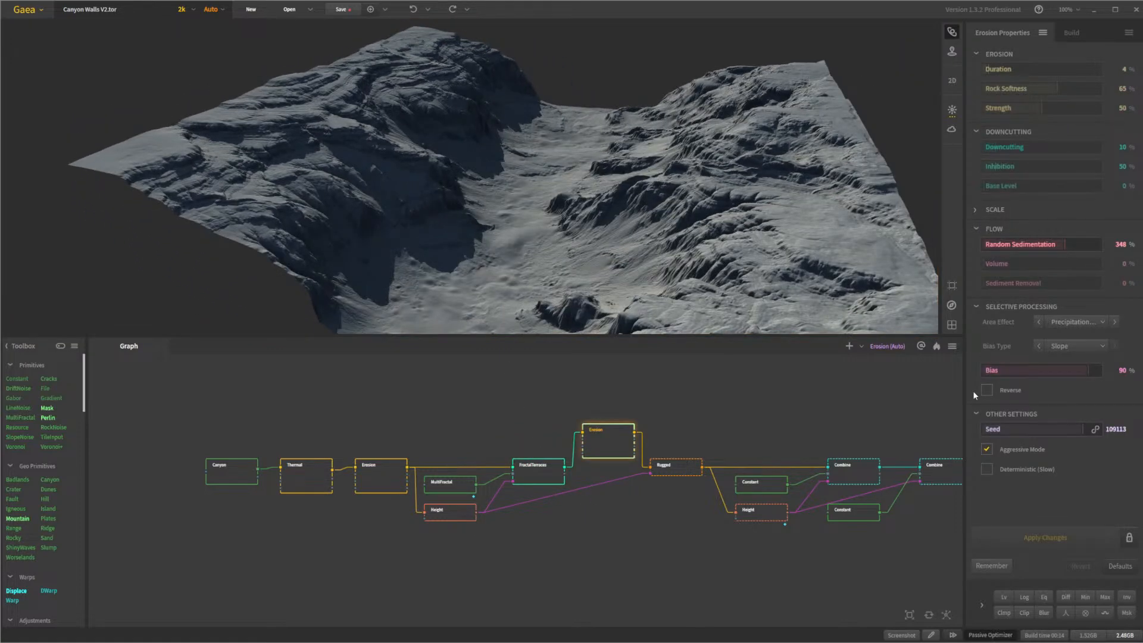
left_click(1013, 434)
left_click(1041, 538)
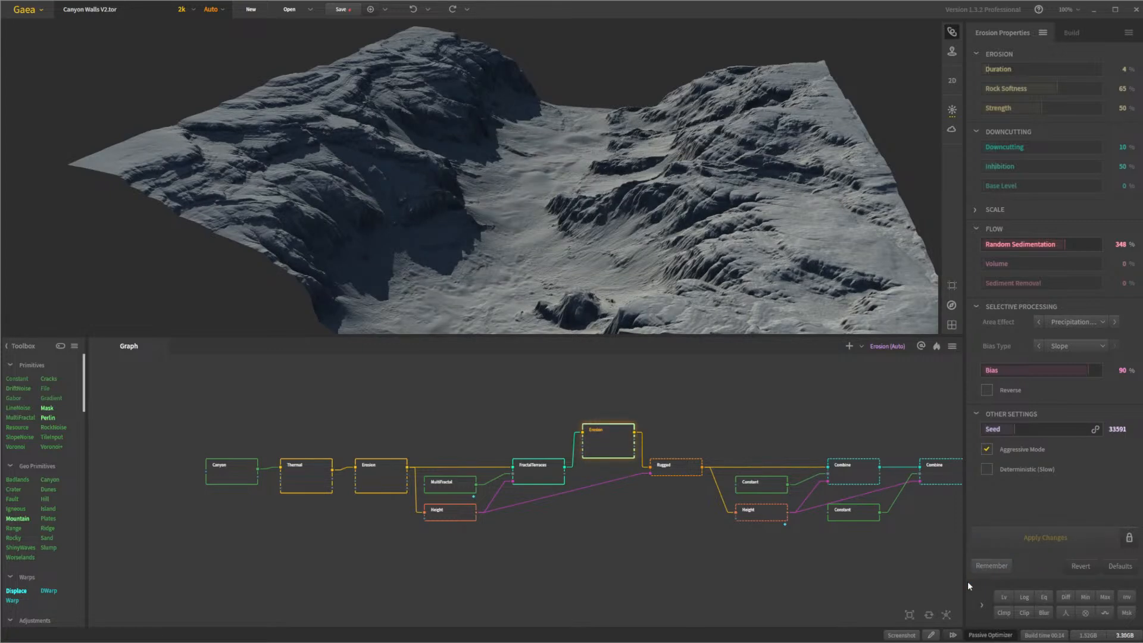
Set the Rugged node's seed to 56539 and apply the change
left_click(681, 474)
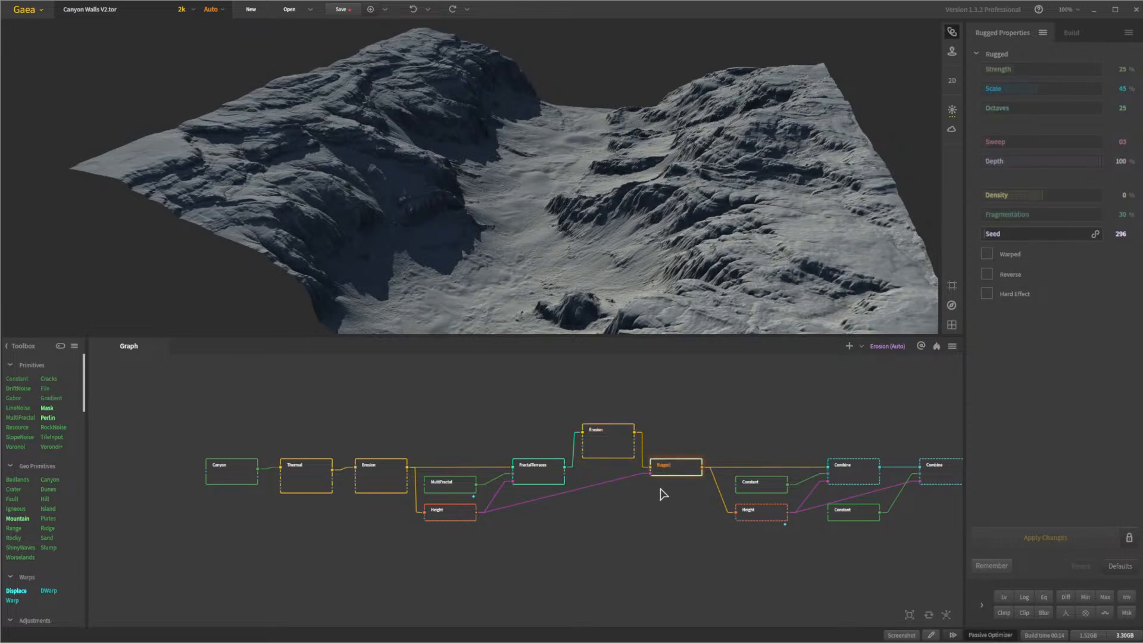
left_click(1035, 235)
left_click(1046, 538)
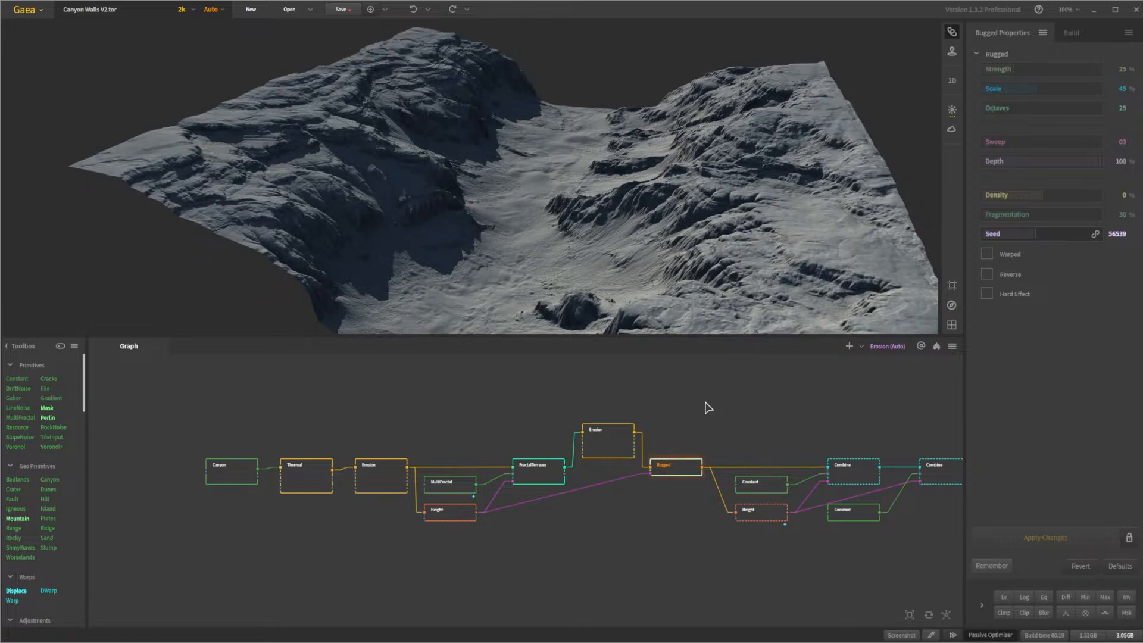
Inspect the Constant, Height and two Combine nodes after Rugged and examine the flattened canyon floor between the walls
middle_click_drag(684, 536, 543, 523)
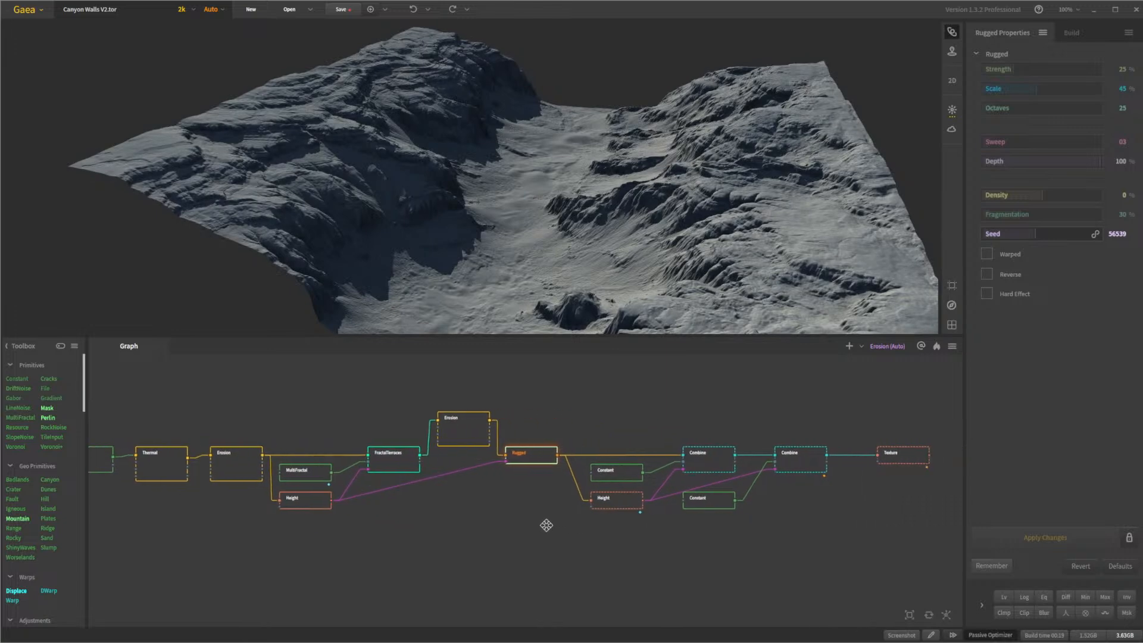
left_click(613, 472)
left_click(620, 501)
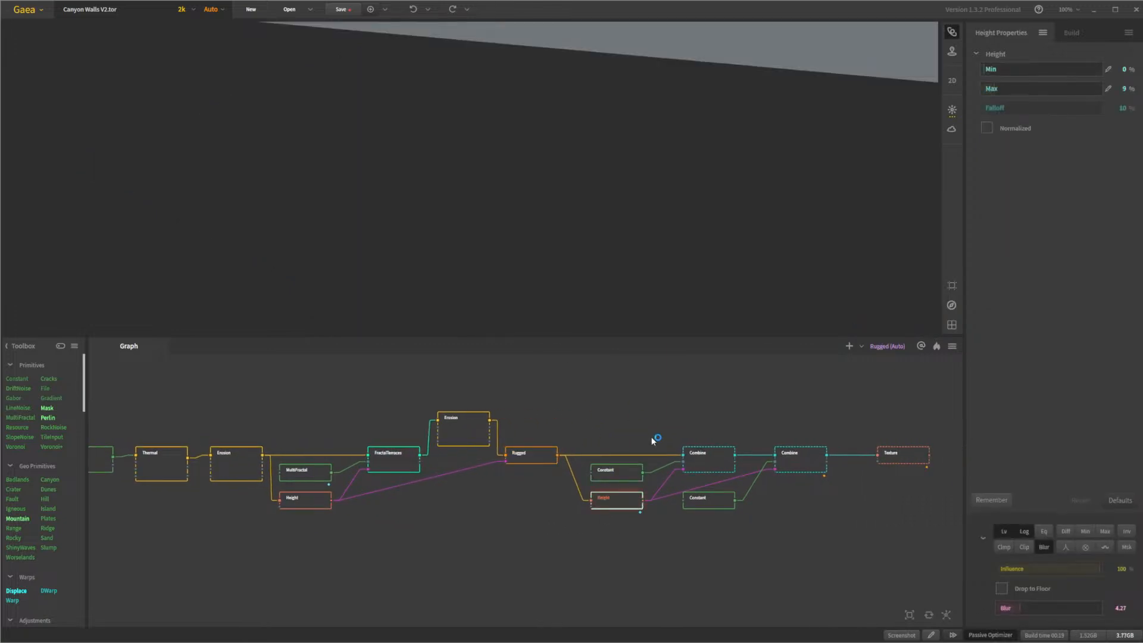
left_click(705, 467)
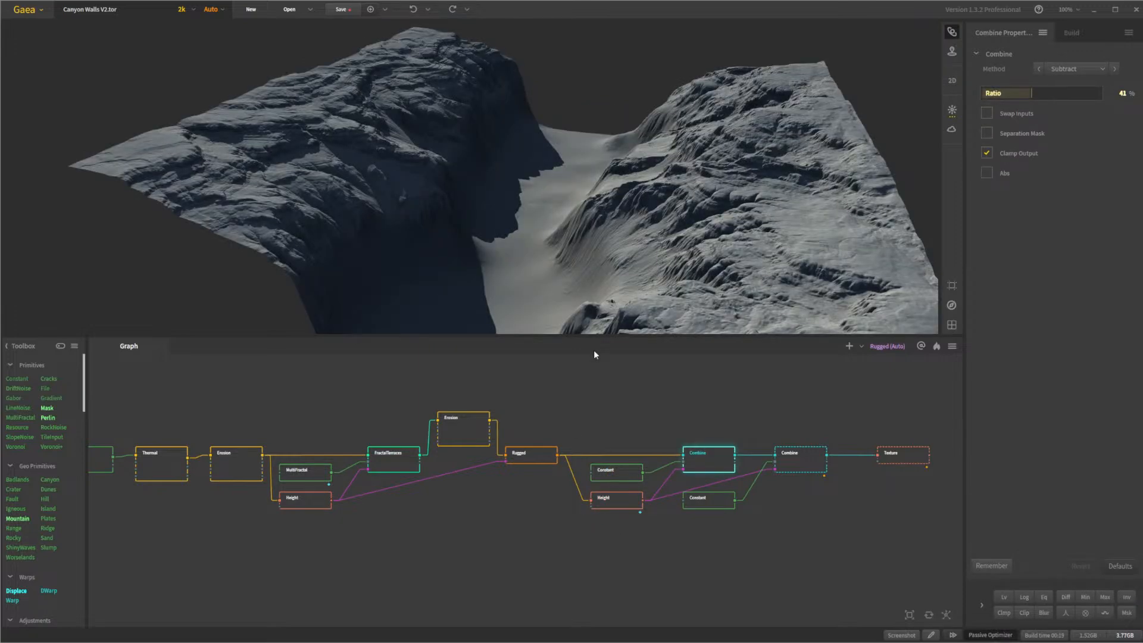
left_click(802, 470)
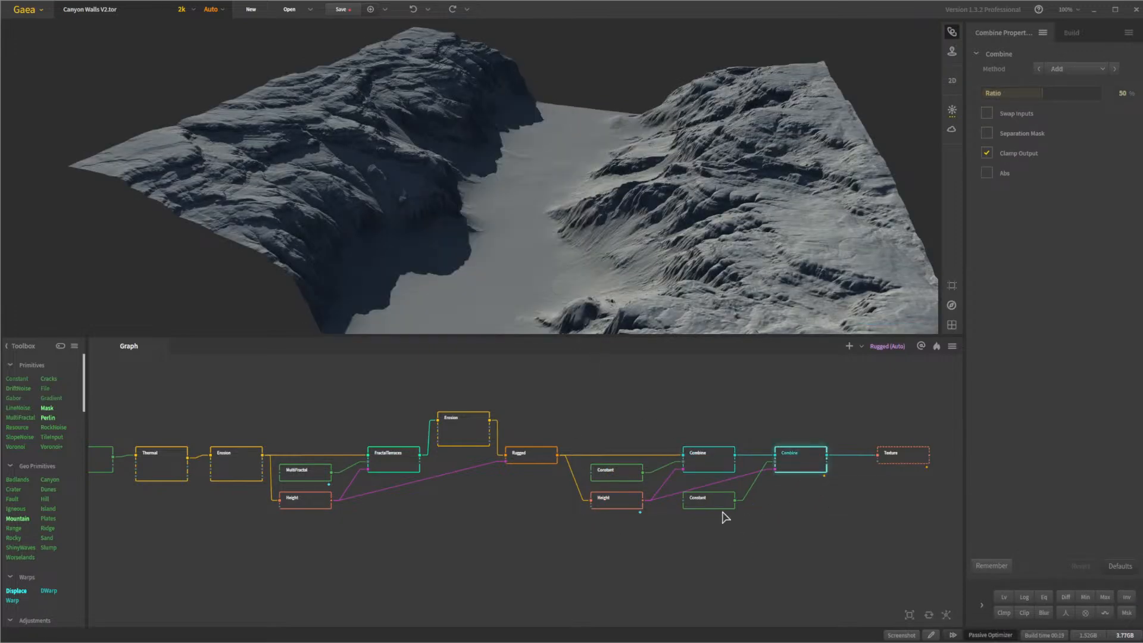
middle_click_drag(816, 544, 717, 540)
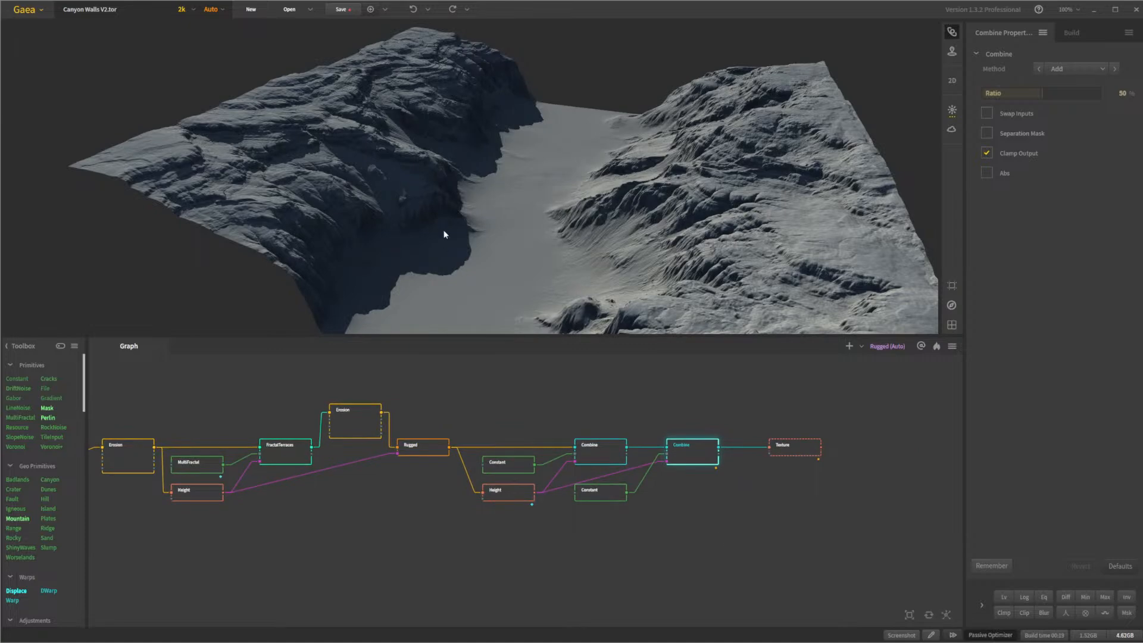
mouse_move(517, 225)
left_mouse_down()
mouse_move(534, 239)
mouse_move(502, 208)
mouse_move(505, 239)
left_mouse_up()
scroll(520, 220, "down", 3)
left_click_drag(528, 275, 513, 172)
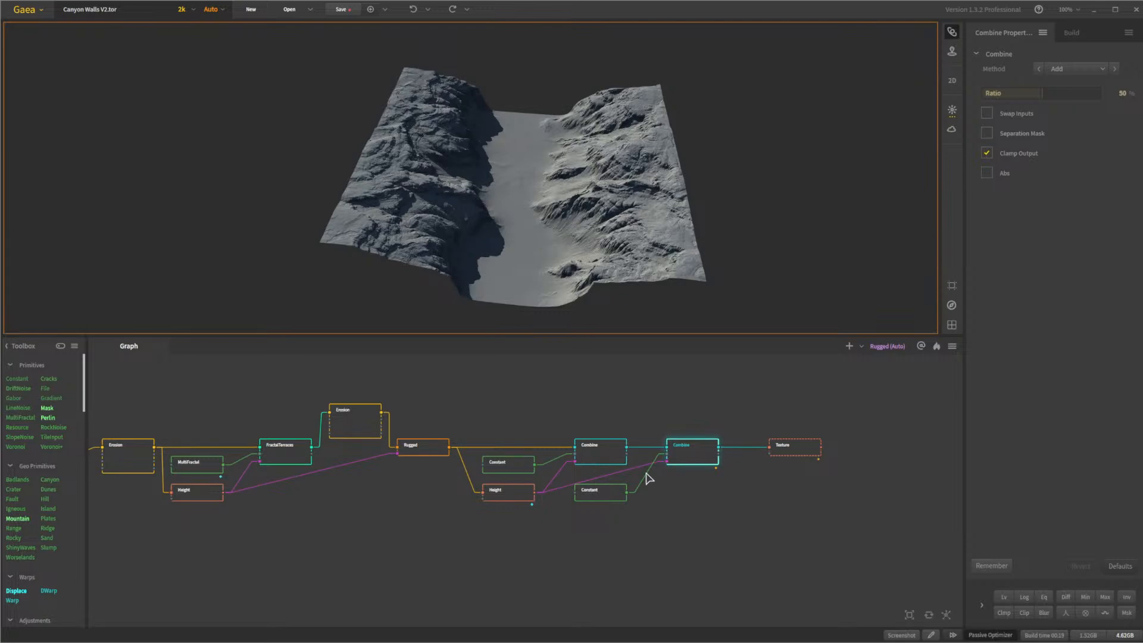
Check the files to save in the build settings and unmark the Texture node for export
left_click(713, 458)
right_click(713, 457)
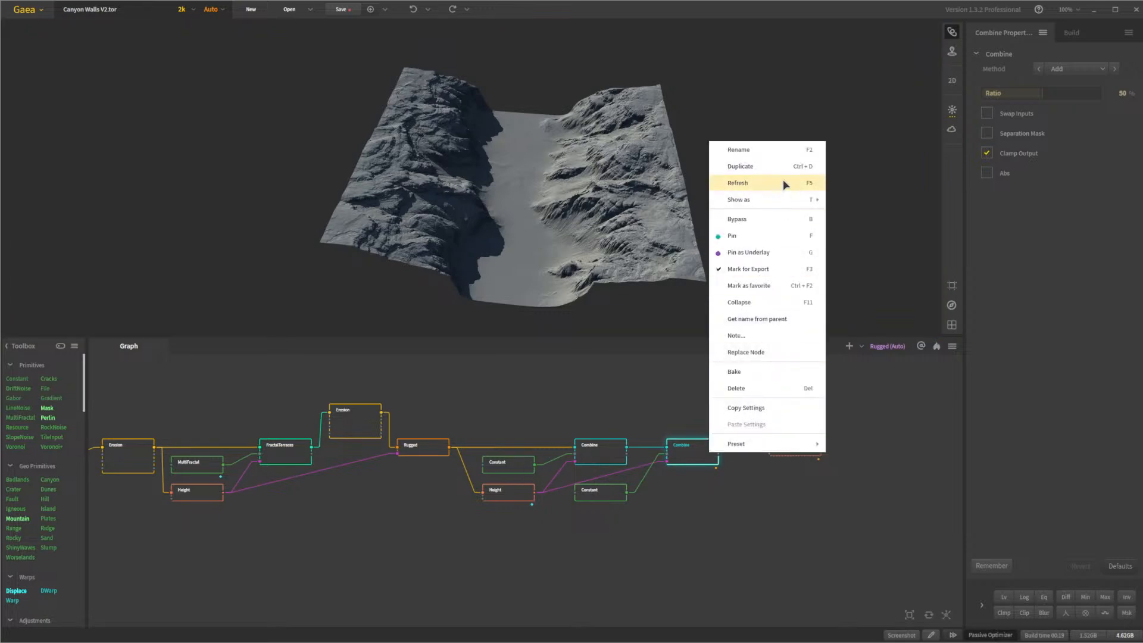
left_click(877, 356)
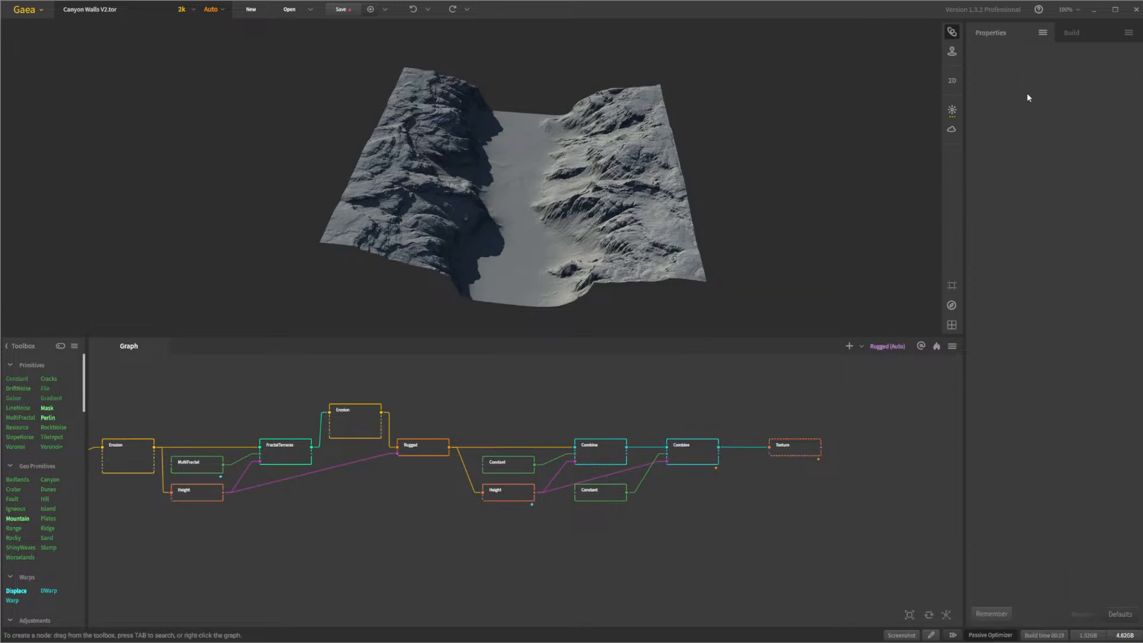
left_click(1071, 34)
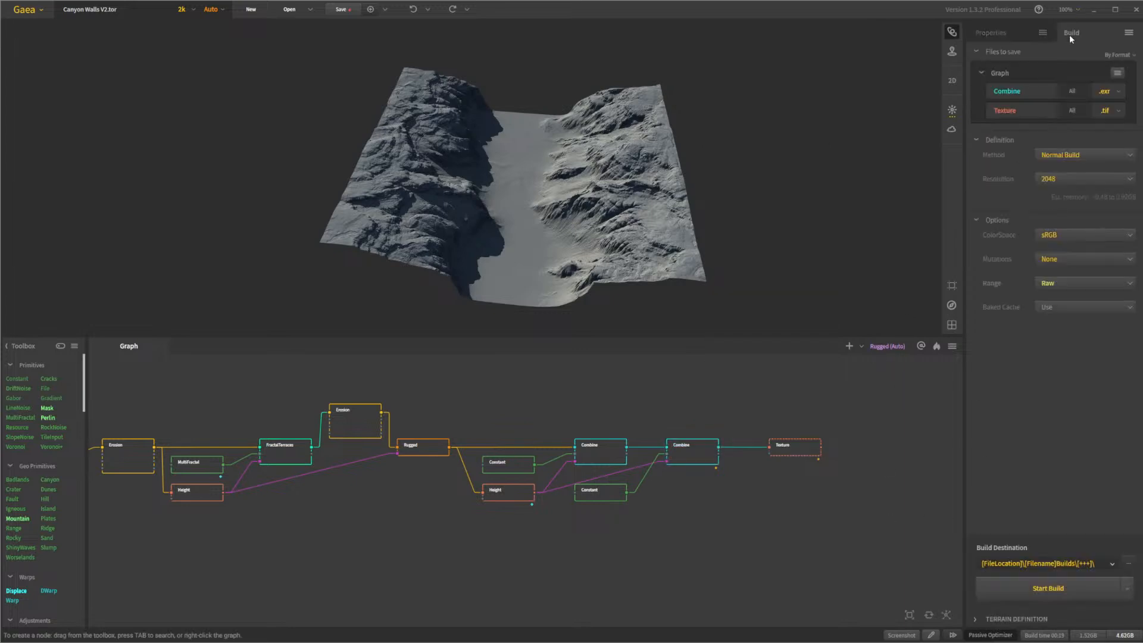
right_click(1044, 111)
left_click(816, 482)
right_click(796, 456)
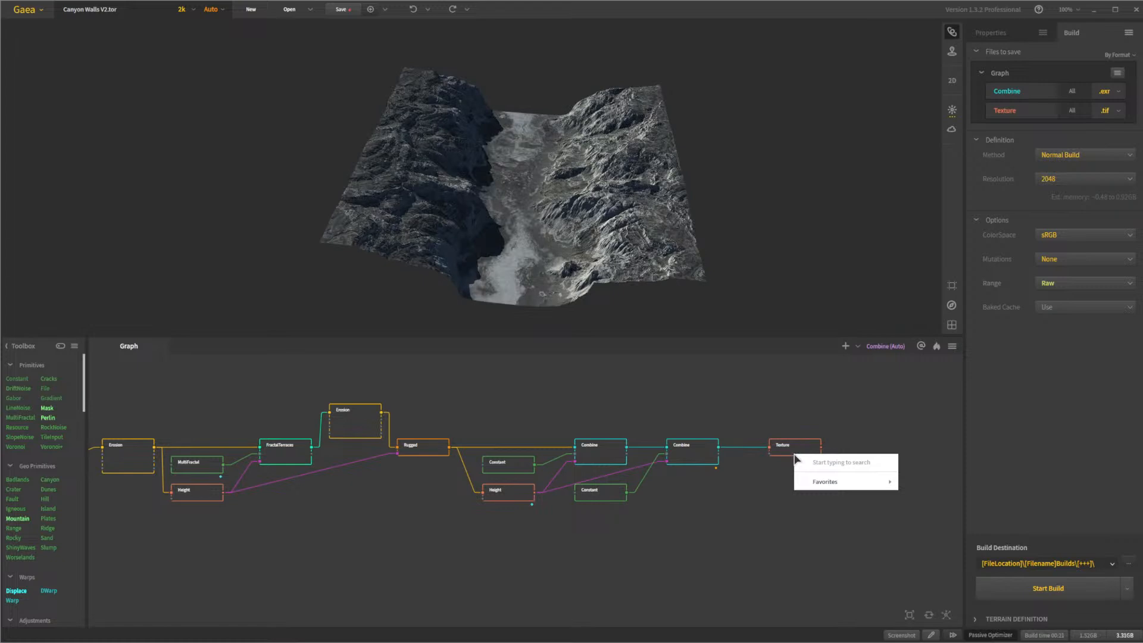
right_click(785, 449)
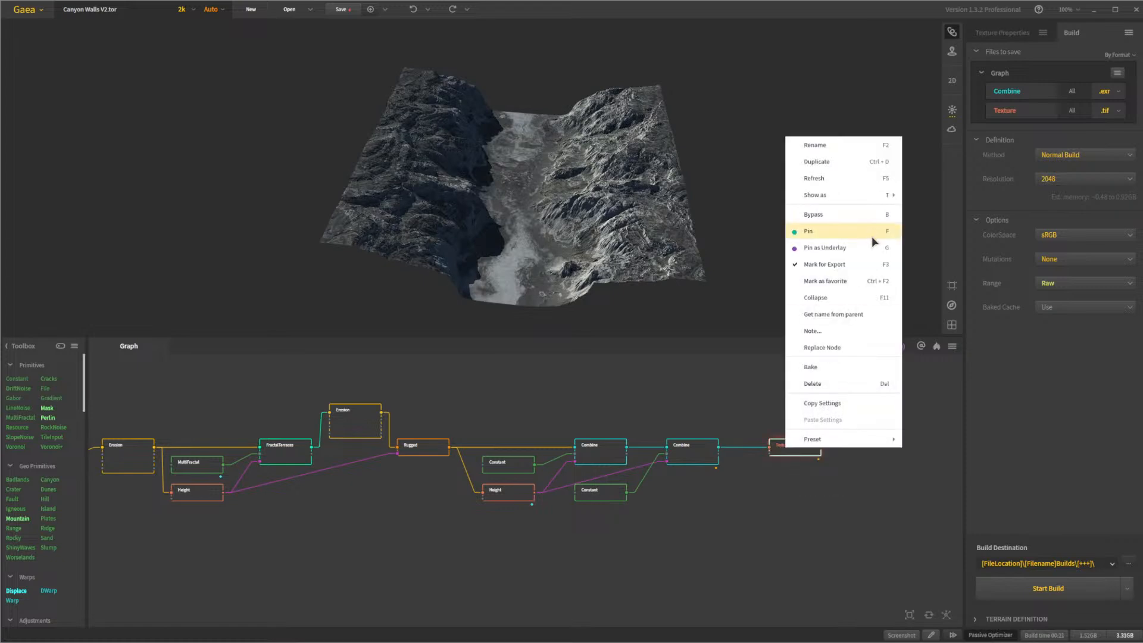
left_click(859, 262)
Name the Combine output Canyon Walls and build it as .exr by saving the cached preview build
double_click(1026, 90)
type("Canyon Walls")
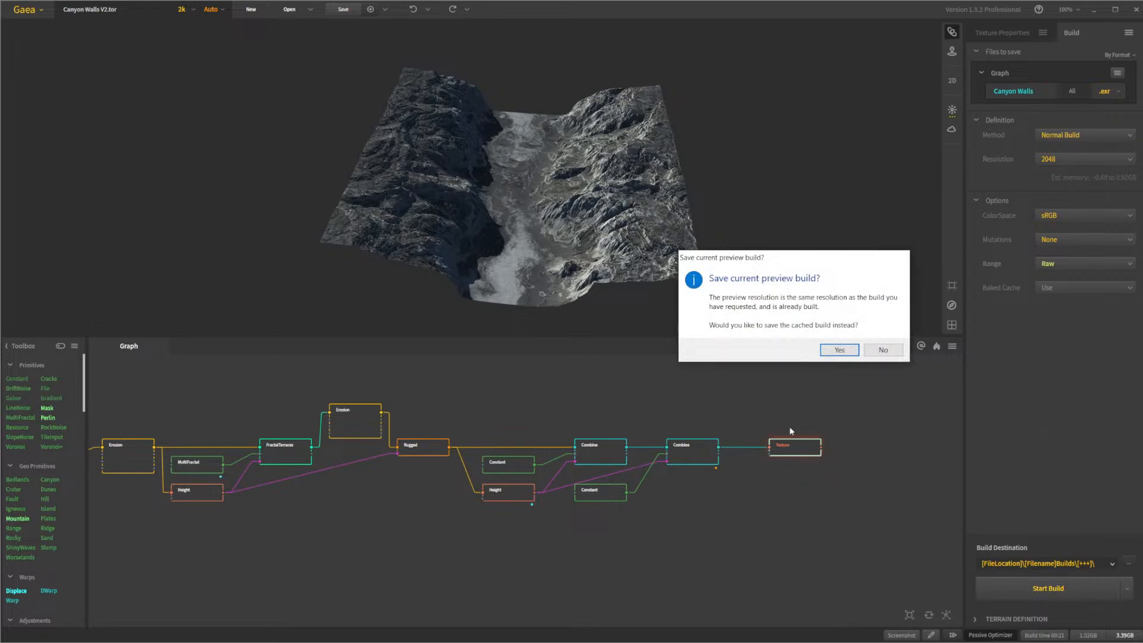
left_click(840, 354)
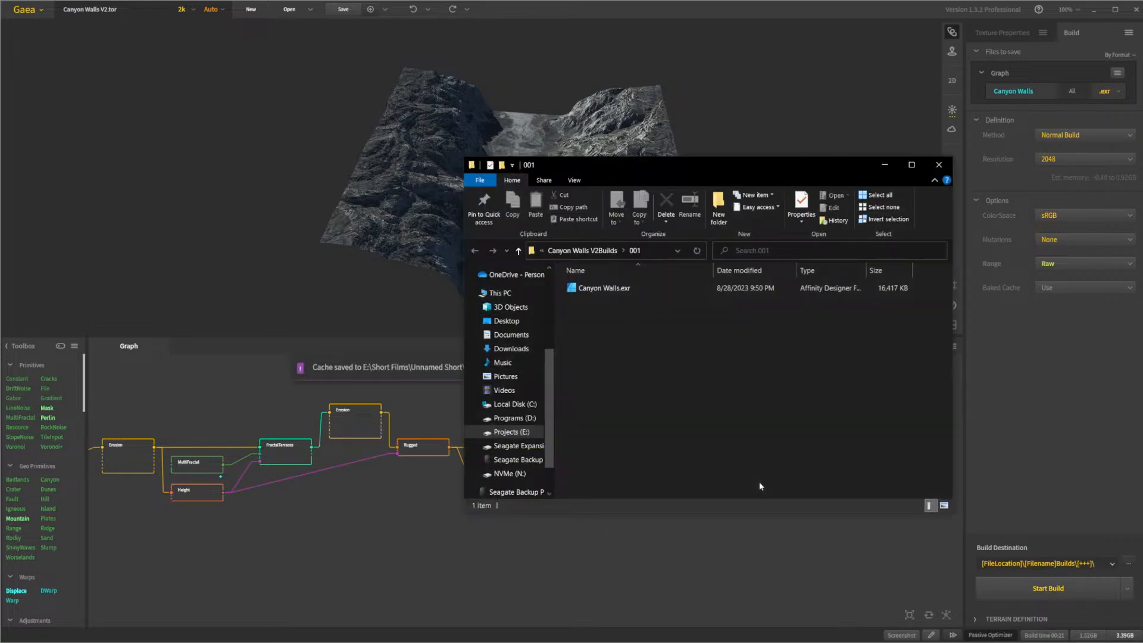
left_click(938, 164)
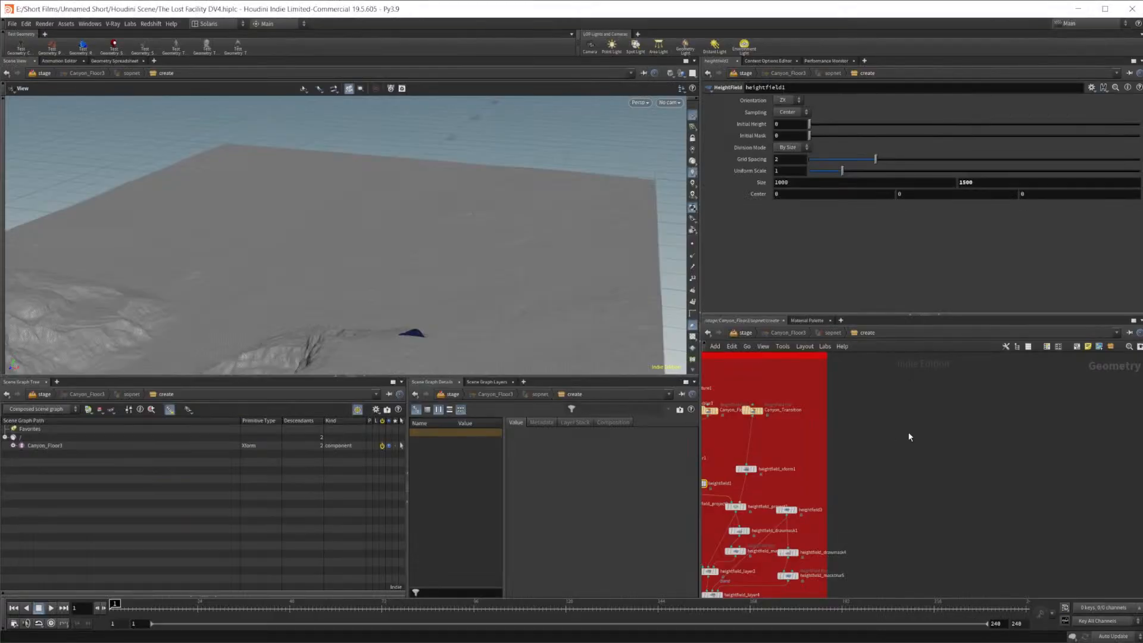
Switch to Houdini and add a HeightField File node in the empty area beside the existing node groups
scroll(911, 458, "down", 10)
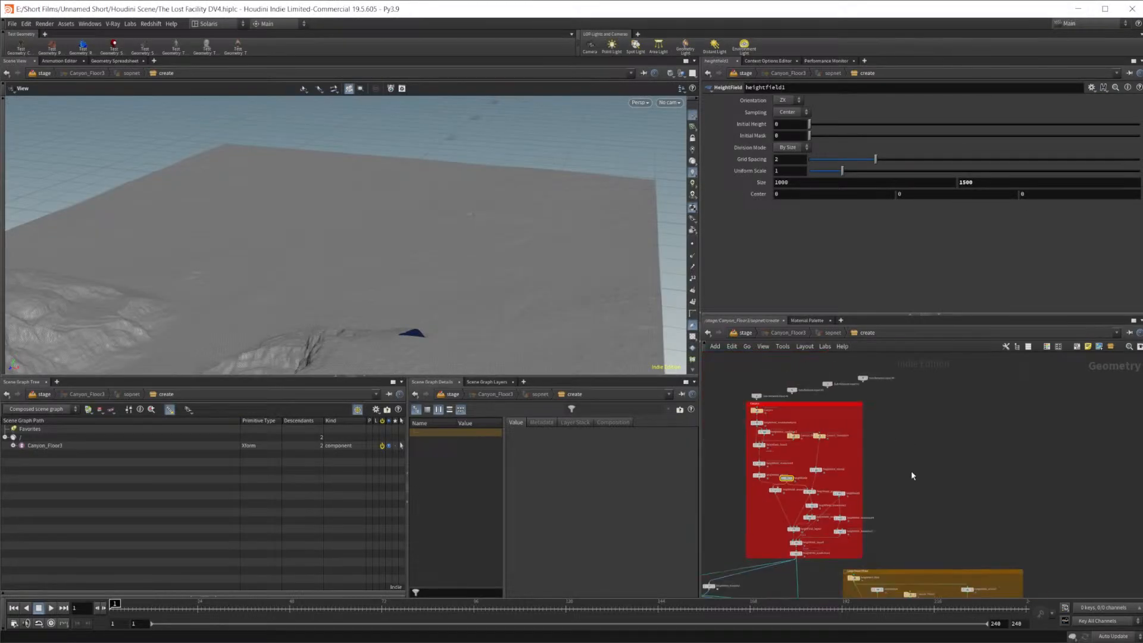
left_click_drag(419, 311, 322, 238)
scroll(875, 453, "up", 6)
middle_click_drag(882, 468, 918, 447)
mouse_move(837, 432)
middle_mouse_down()
mouse_move(893, 423)
mouse_move(835, 445)
middle_mouse_up()
key("Tab")
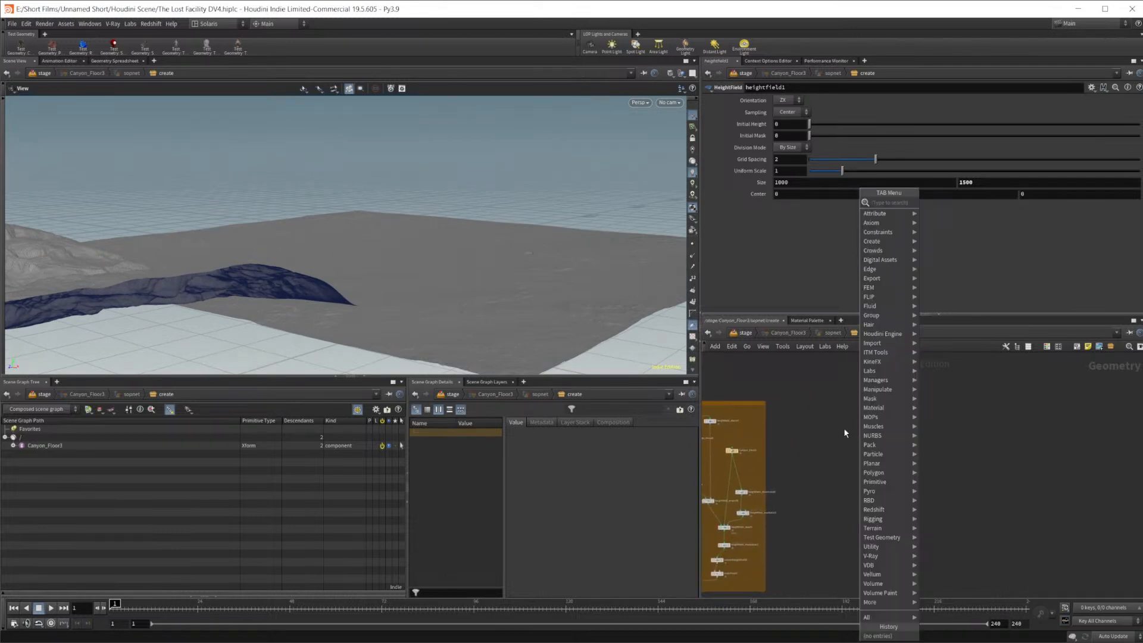
left_click(843, 428)
scroll(833, 426, "up", 3)
key("Tab")
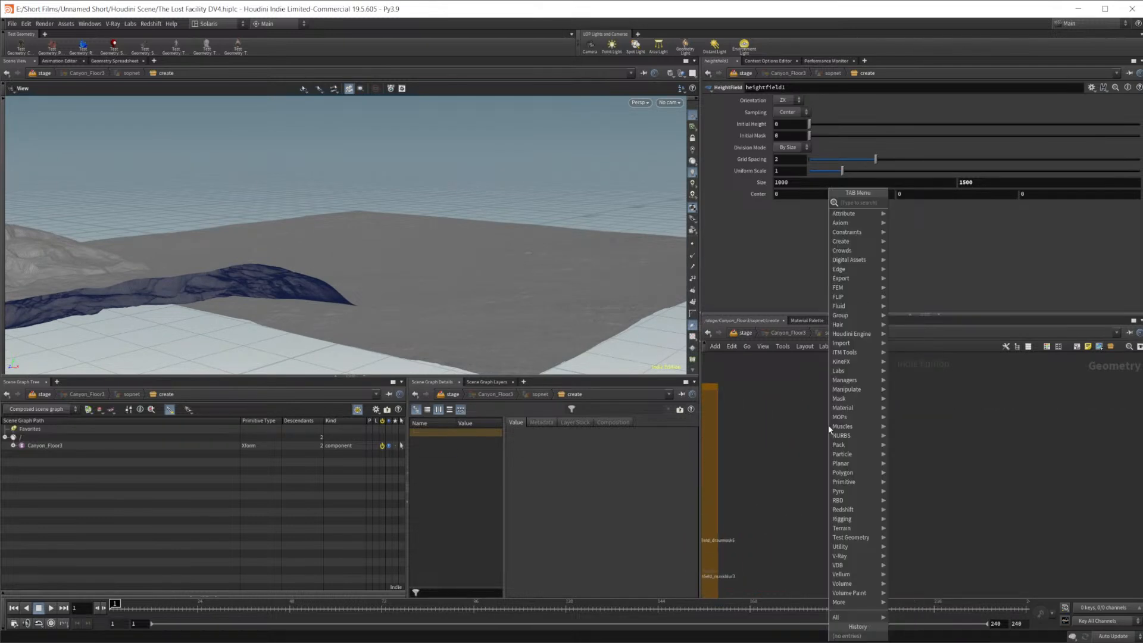
type("he")
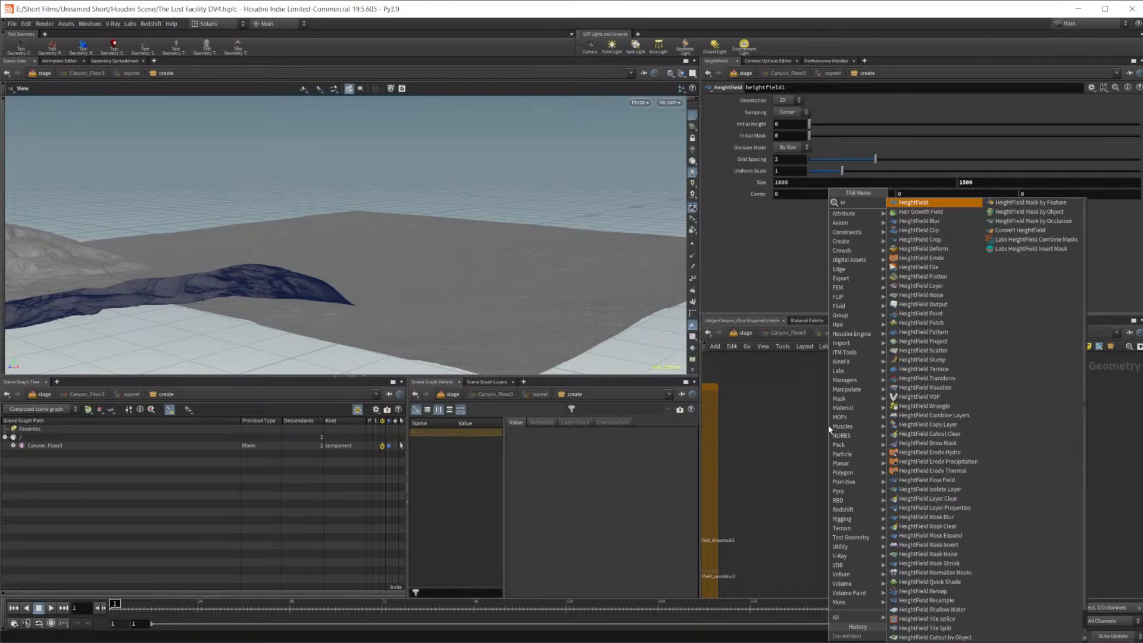
key("Return")
key("Escape")
key("Tab")
type("hei")
key("Return")
type("hff")
key("Return")
left_click(829, 426)
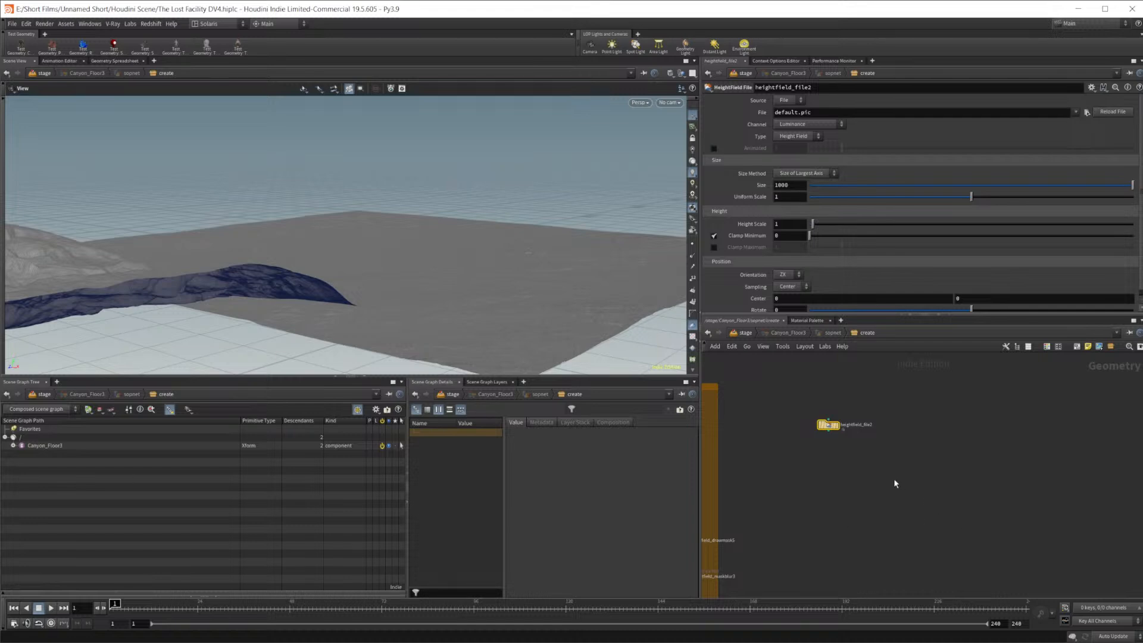
Examine the canyon floor terrain and the reference board's concept images of desert landscapes and futuristic facilities
scroll(900, 483, "up", 1)
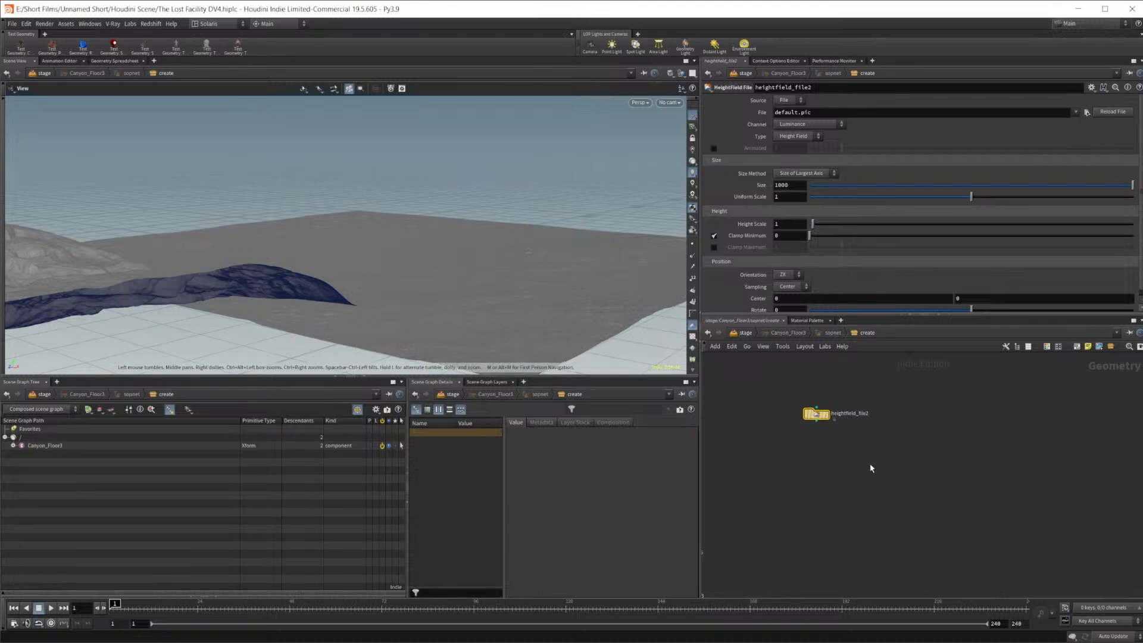
mouse_move(530, 288)
left_mouse_down()
mouse_move(521, 288)
mouse_move(530, 298)
left_mouse_up()
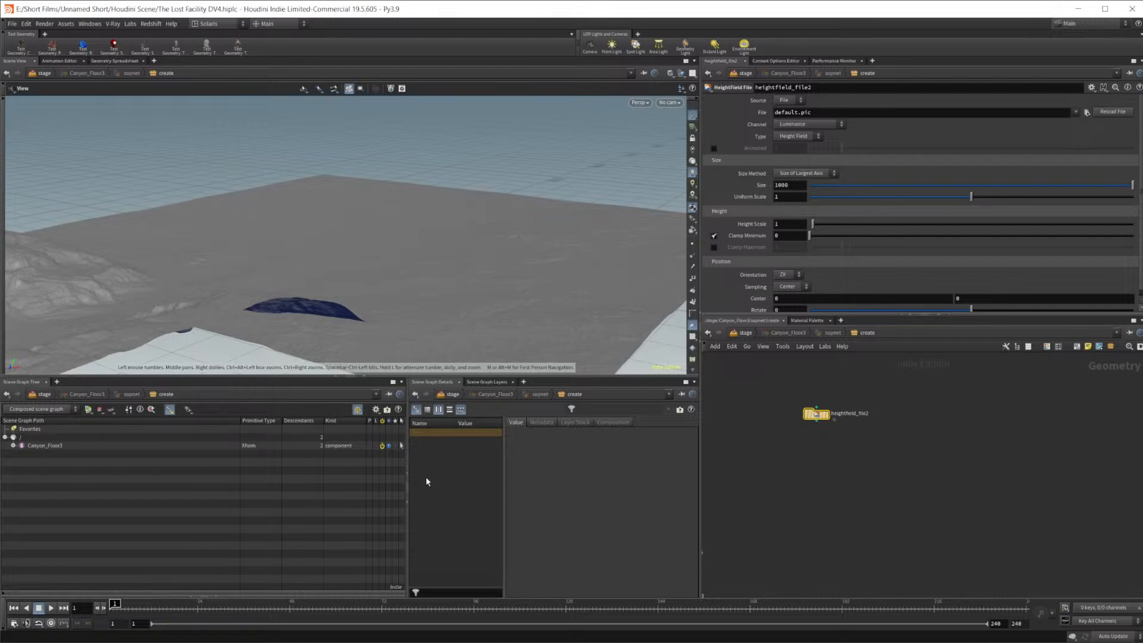
left_click_drag(358, 252, 308, 317)
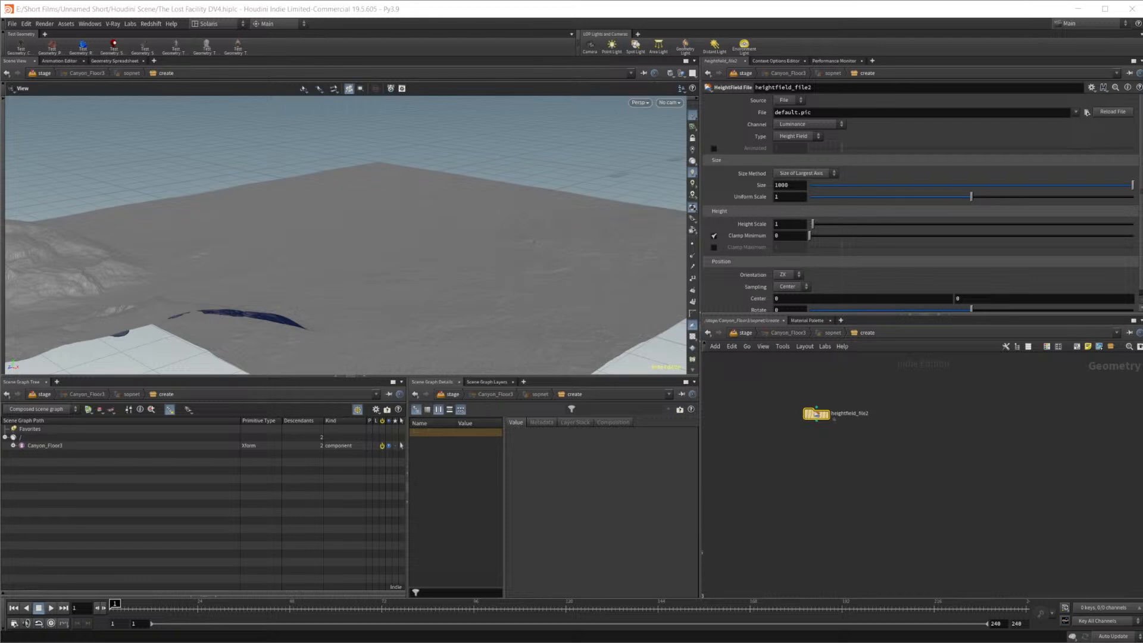
right_click_drag(1142, 338, 621, 319)
scroll(621, 318, "up", 5)
scroll(568, 307, "up", 3)
middle_click_drag(583, 310, 676, 314)
scroll(676, 317, "up", 2)
scroll(661, 317, "down", 4)
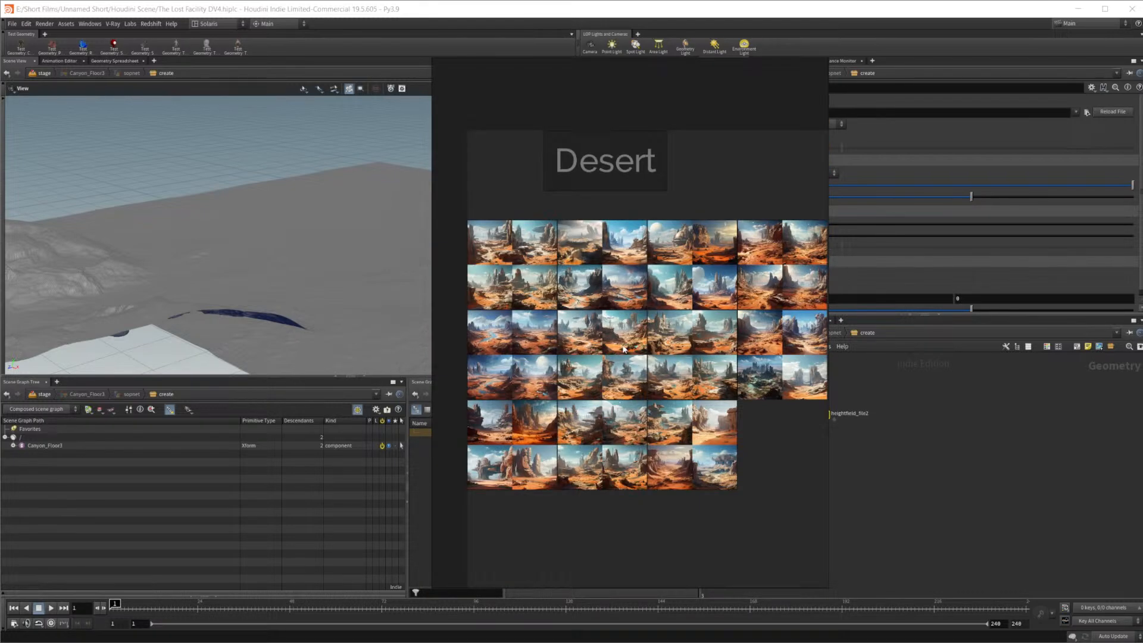
scroll(559, 294, "up", 5)
mouse_move(548, 274)
right_mouse_down()
mouse_move(765, 350)
mouse_move(630, 323)
mouse_move(546, 273)
right_mouse_up()
scroll(545, 277, "up", 2)
scroll(625, 295, "down", 2)
middle_click_drag(602, 241, 509, 269)
middle_click_drag(716, 387, 530, 283)
scroll(642, 349, "down", 6)
scroll(575, 363, "down", 4)
middle_click_drag(691, 341, 516, 321)
scroll(618, 351, "up", 3)
middle_click_drag(642, 460, 628, 323)
scroll(577, 263, "up", 3)
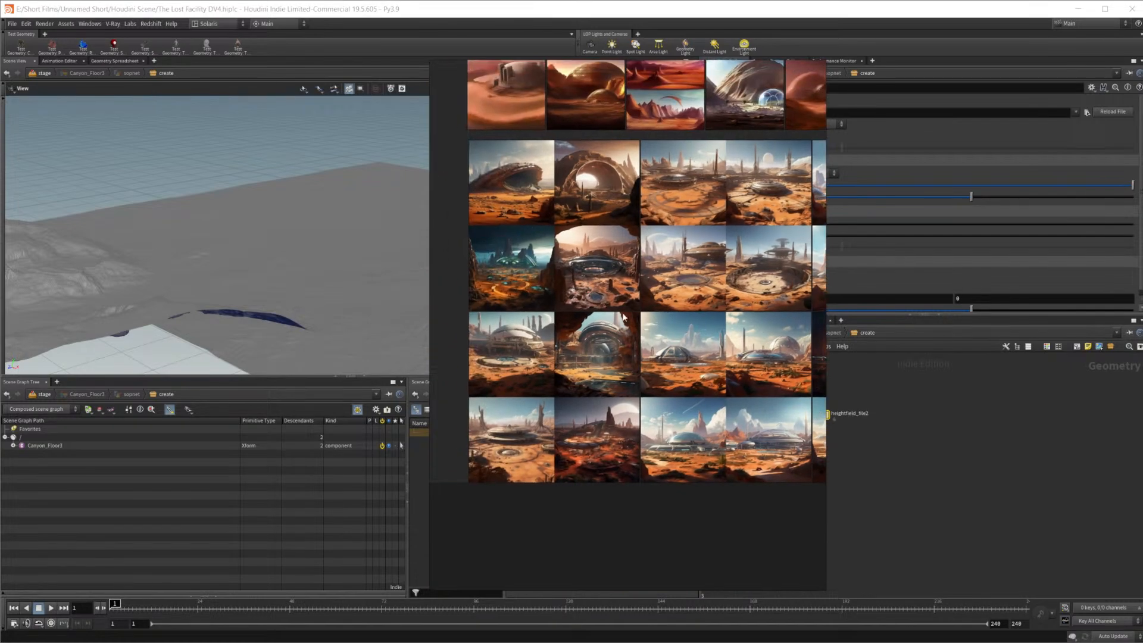
scroll(625, 346, "up", 2)
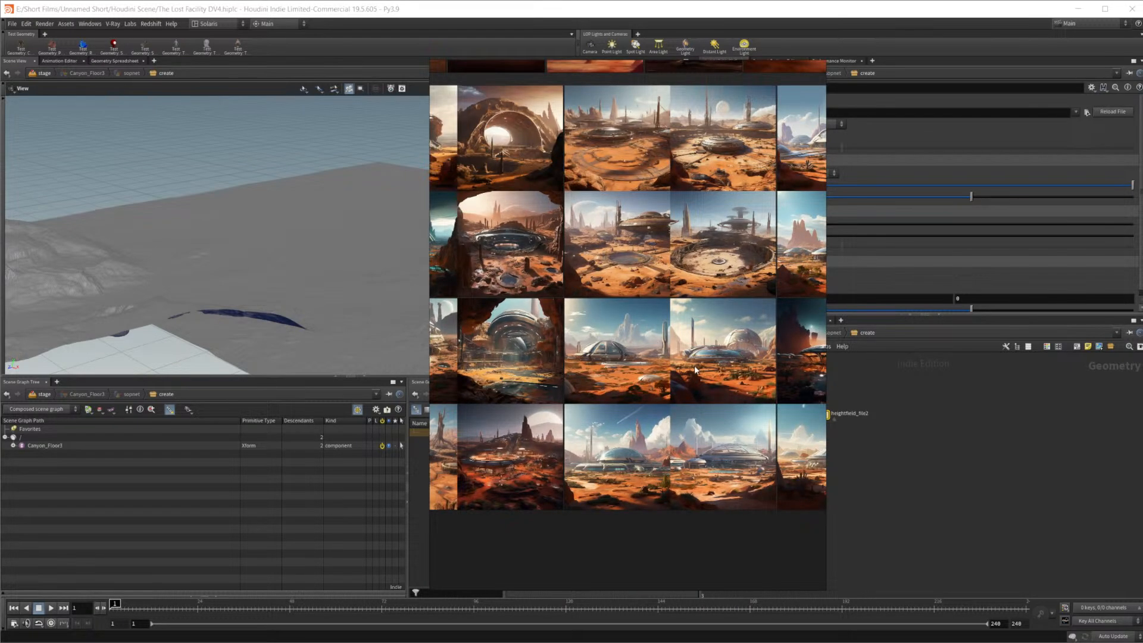
scroll(708, 392, "up", 3)
middle_click_drag(725, 461, 568, 506)
scroll(599, 300, "down", 8)
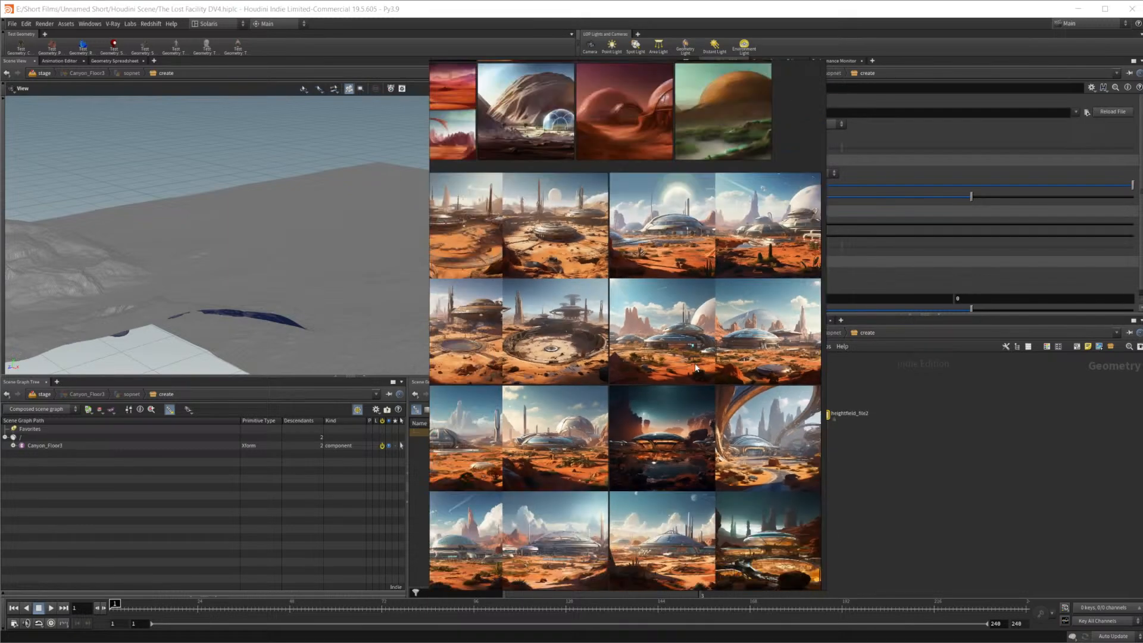
middle_click_drag(592, 374, 874, 328)
right_click_drag(640, 255, 1142, 286)
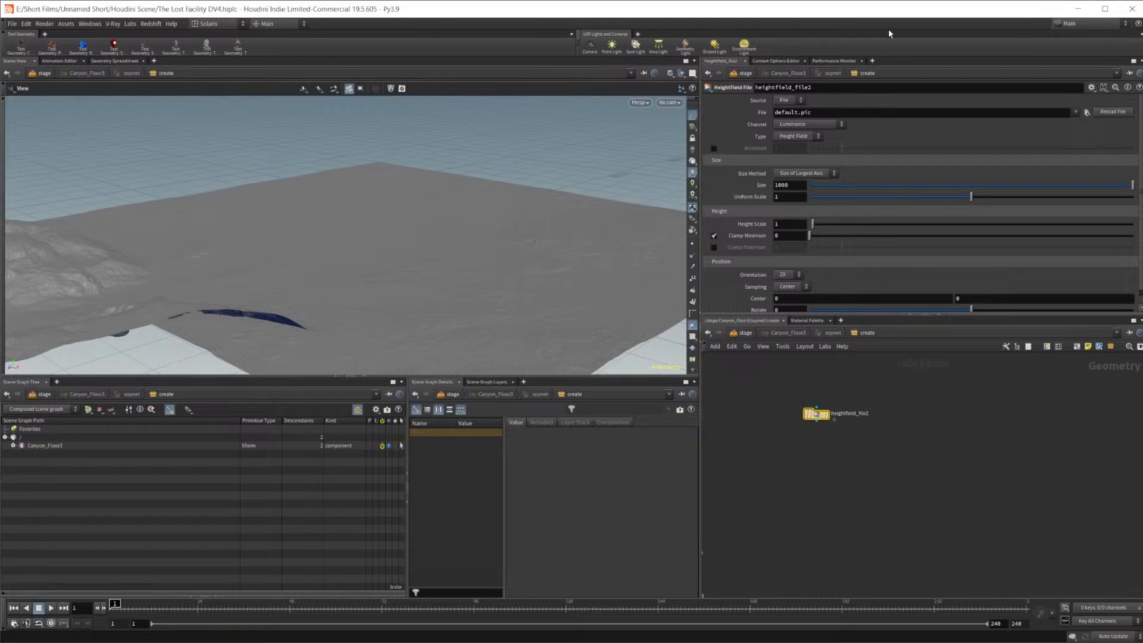
Load Canyon Wall.exr from the Canyon Walls builds folder under Desert Landscapes into the new HeightField File node
left_click(1087, 112)
left_click_drag(1020, 130, 427, 130)
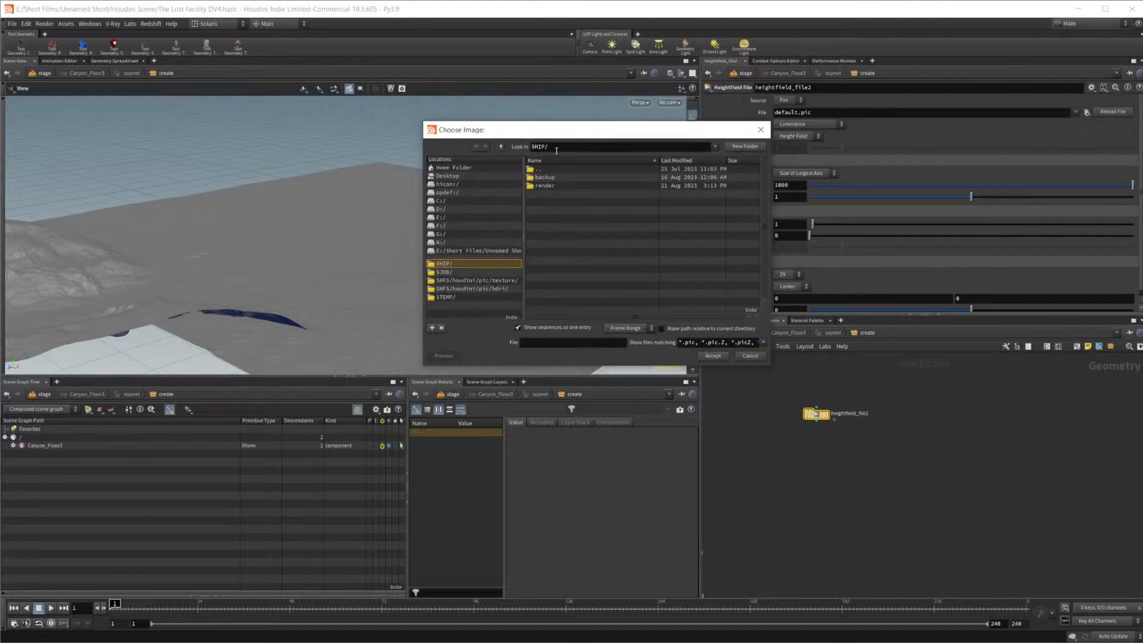
left_click(501, 146)
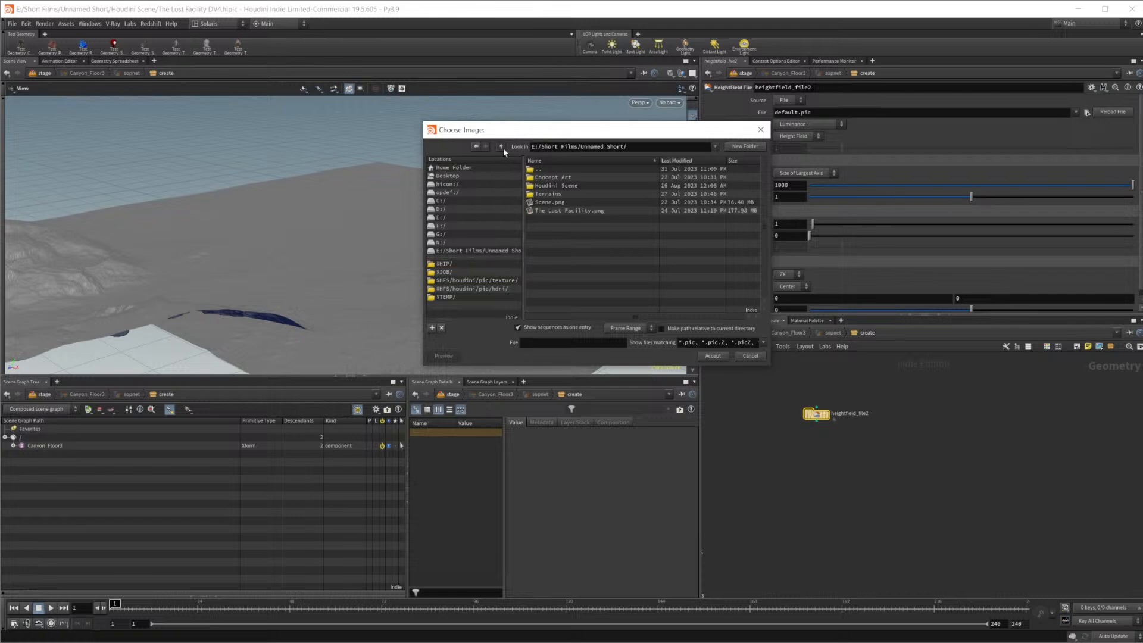
double_click(558, 191)
double_click(586, 178)
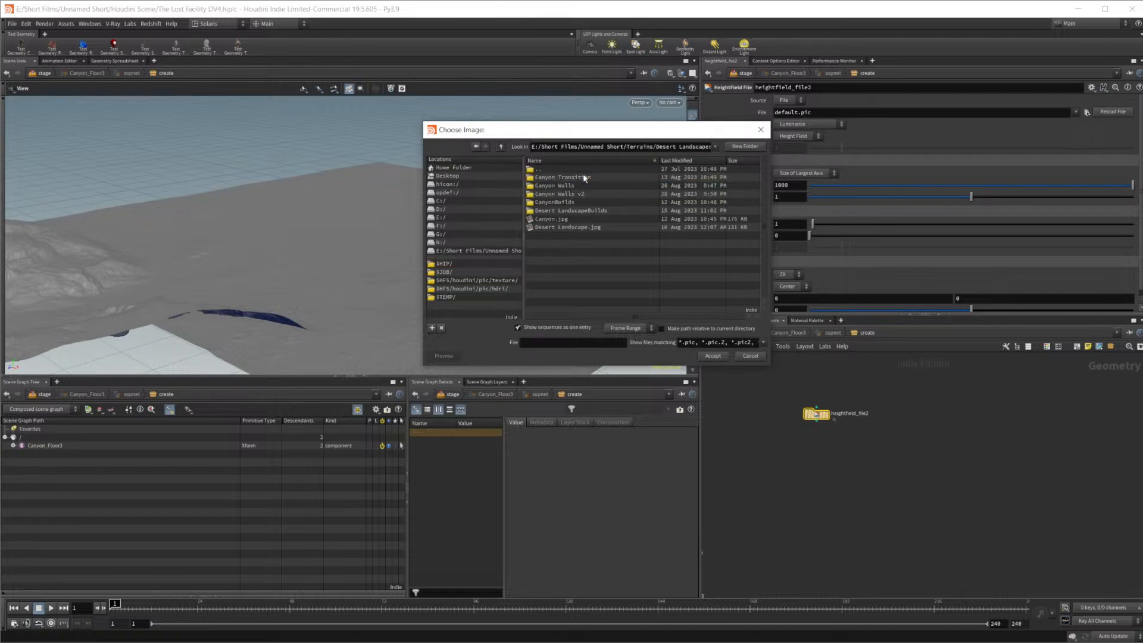
double_click(588, 187)
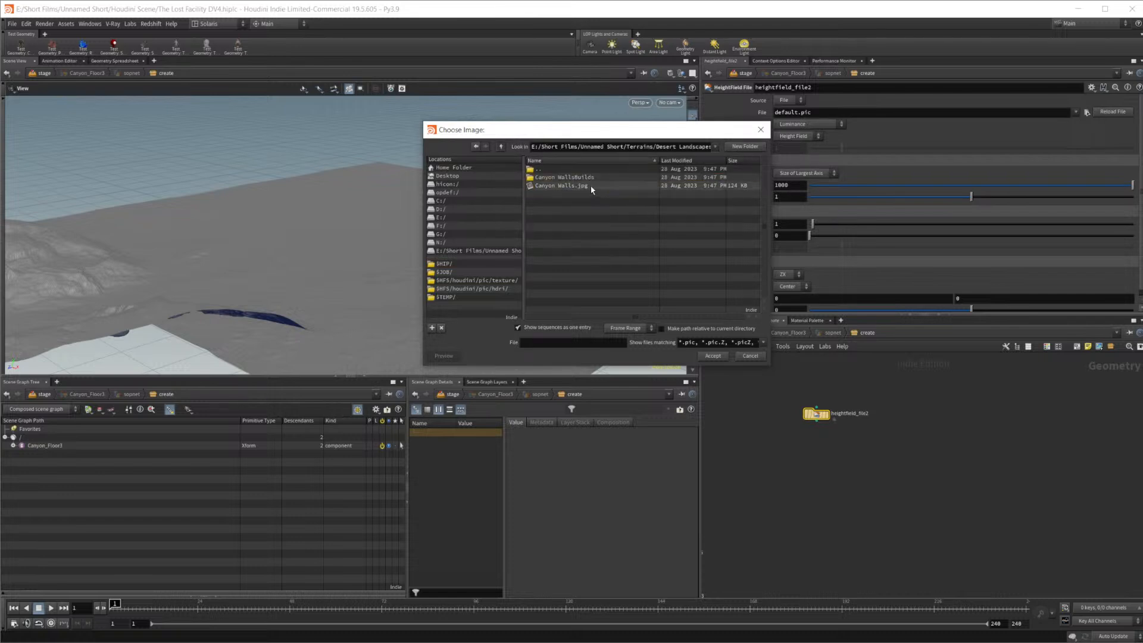
double_click(588, 177)
double_click(563, 177)
left_click(574, 178)
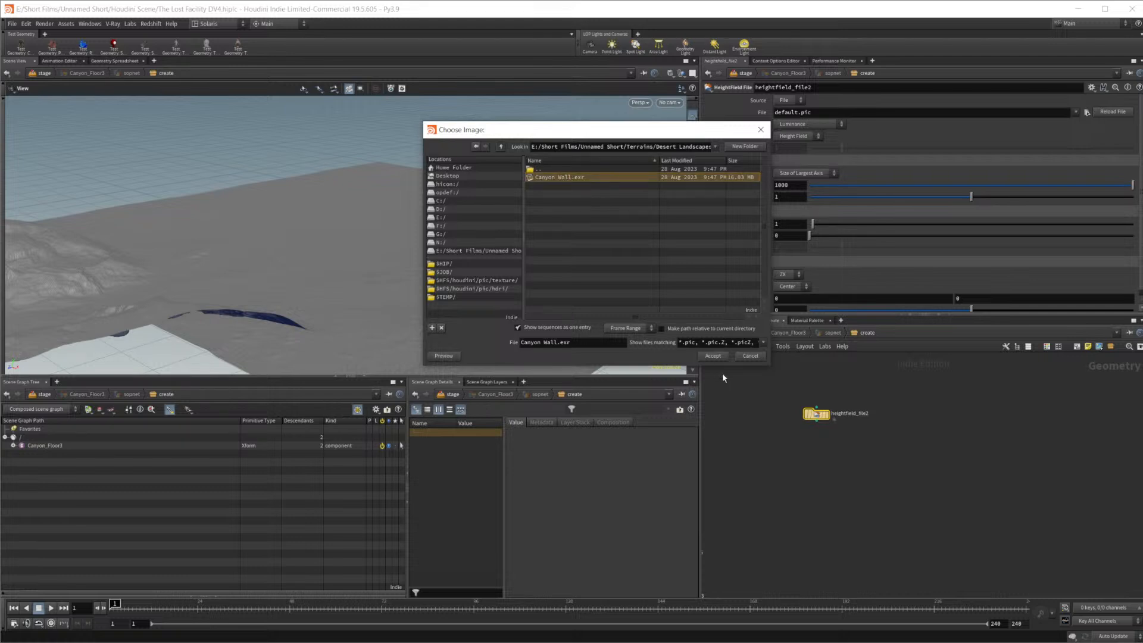
left_click(715, 357)
Display the first canyon wall height field and set its Height Scale to 500
key("1")
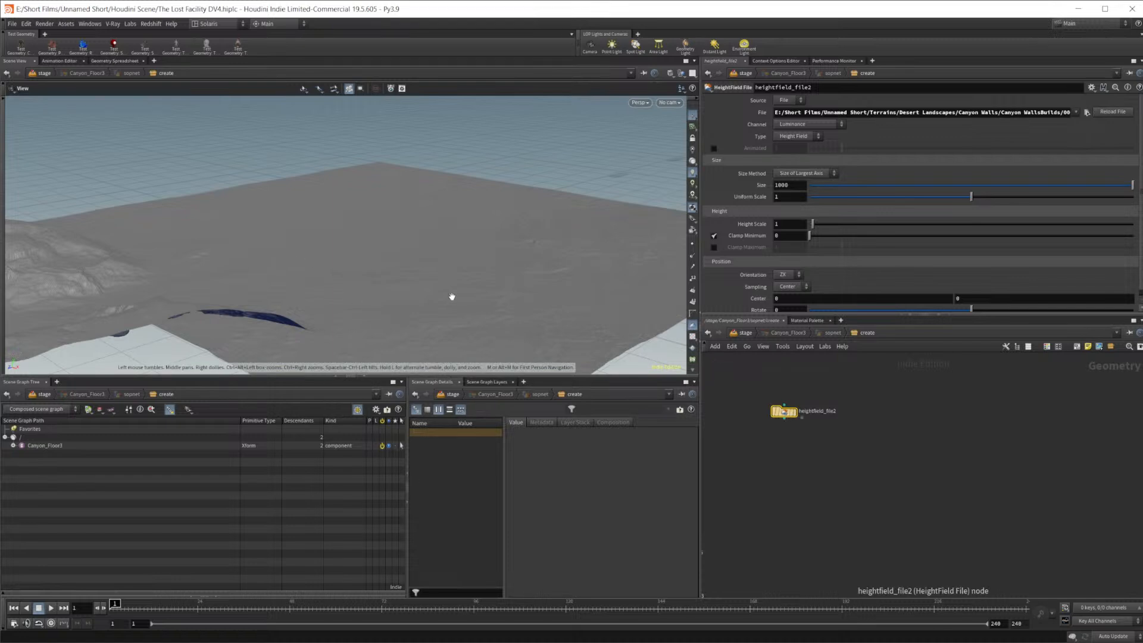
left_click_drag(417, 275, 298, 280)
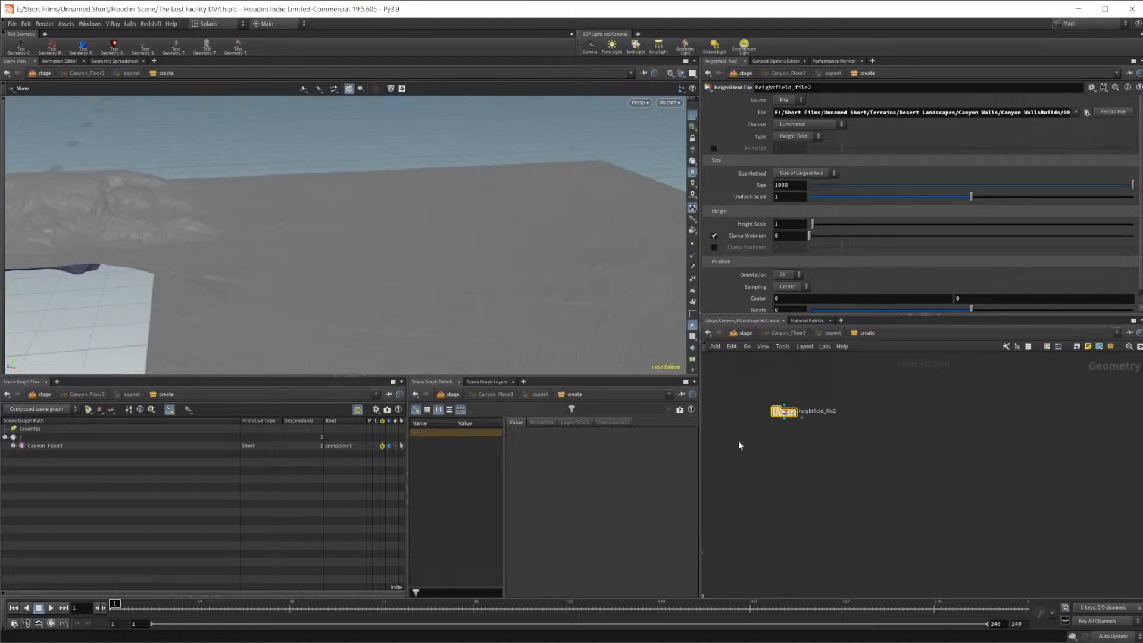
key("g")
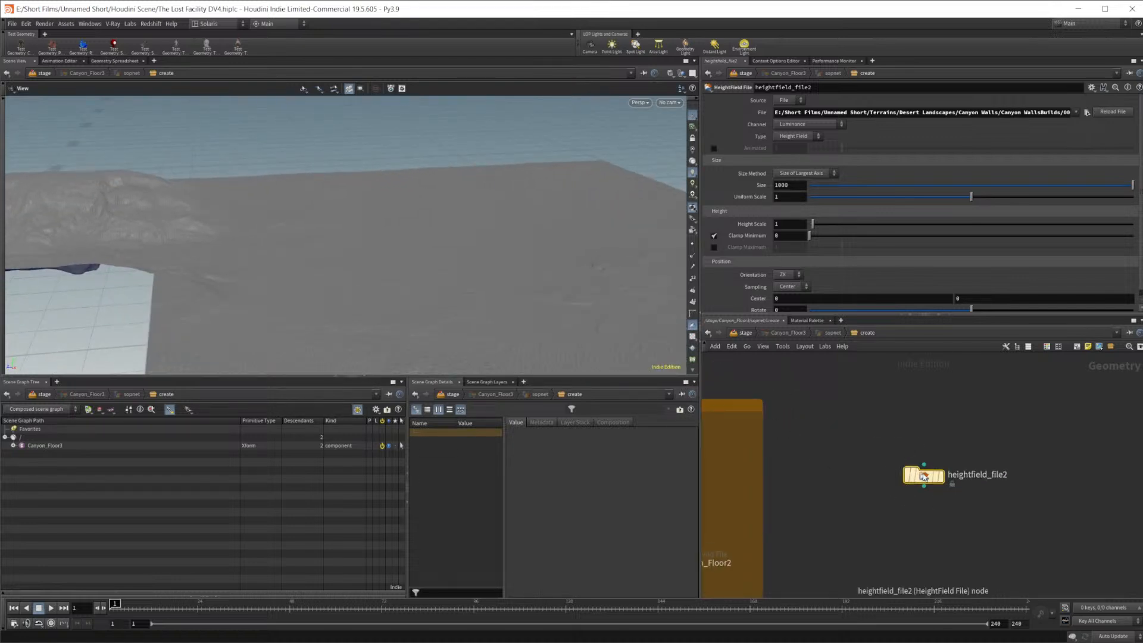
key("r")
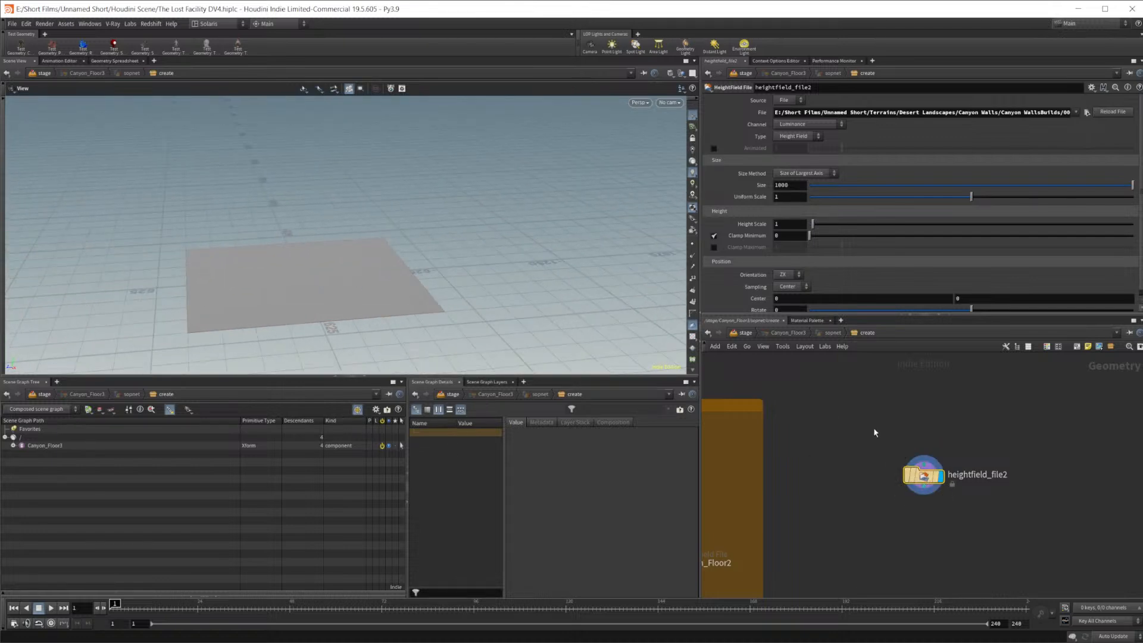
left_click_drag(801, 223, 737, 218)
type("500")
key("Return")
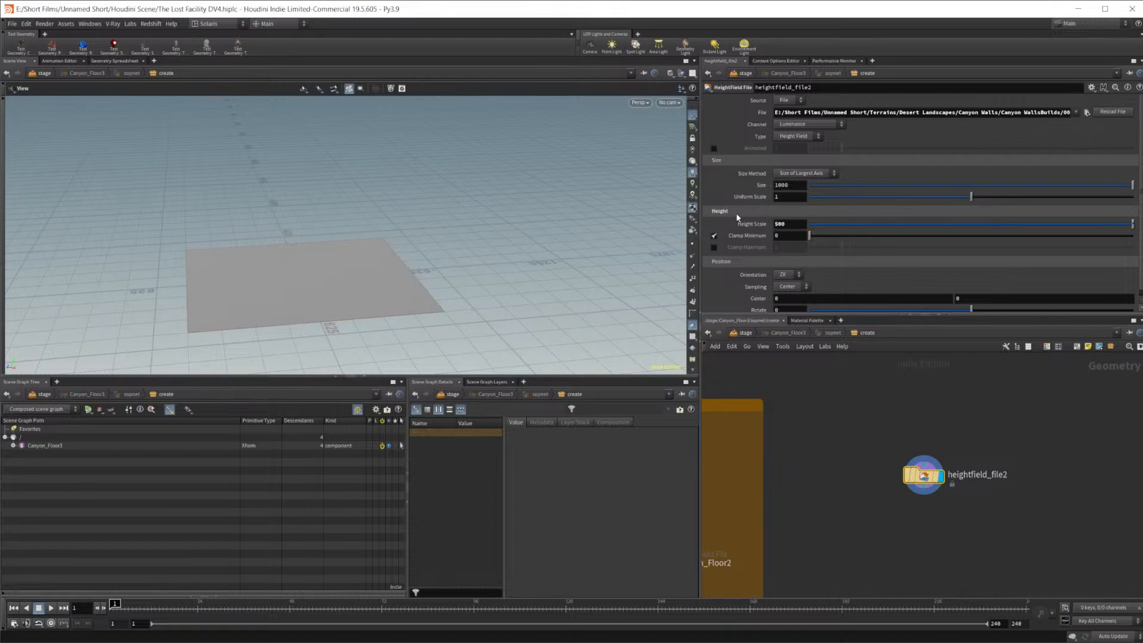
Examine the scaled canyon wall terrain's cliff faces and floor from several angles
left_click_drag(289, 279, 378, 268)
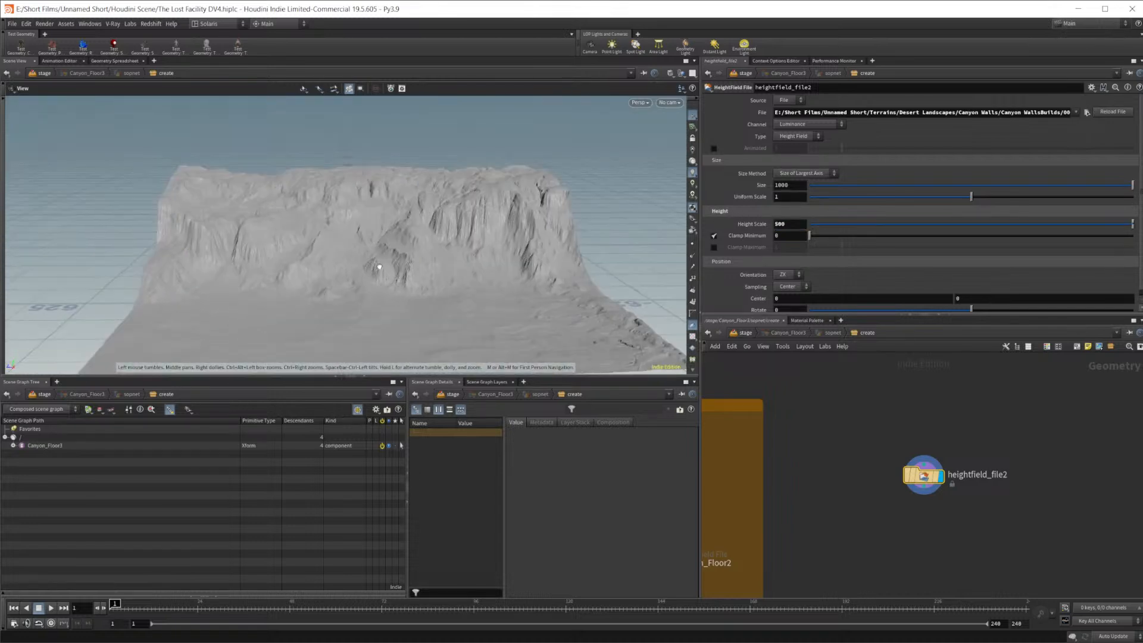
right_click_drag(378, 268, 444, 237)
left_click_drag(444, 237, 469, 255)
right_click_drag(421, 240, 298, 268)
left_click_drag(298, 268, 334, 229)
right_click_drag(334, 230, 342, 217)
left_click_drag(342, 216, 361, 234)
middle_click_drag(960, 557, 896, 528)
scroll(826, 260, "down", 1)
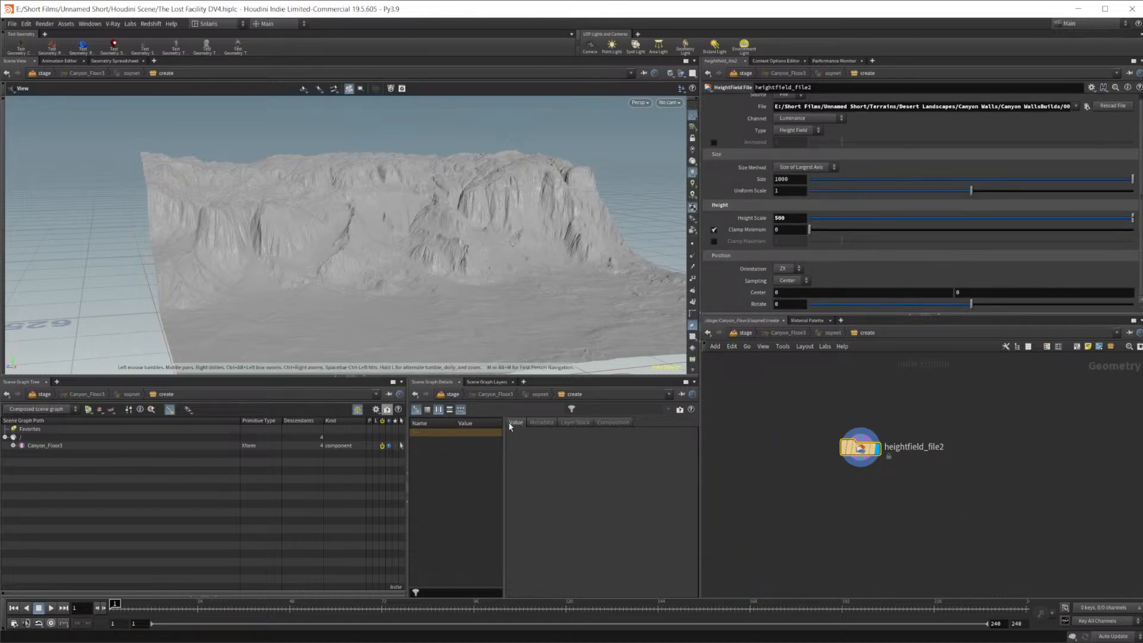
Add a second HeightField File node beside the first canyon wall node
middle_click_drag(923, 523, 858, 522)
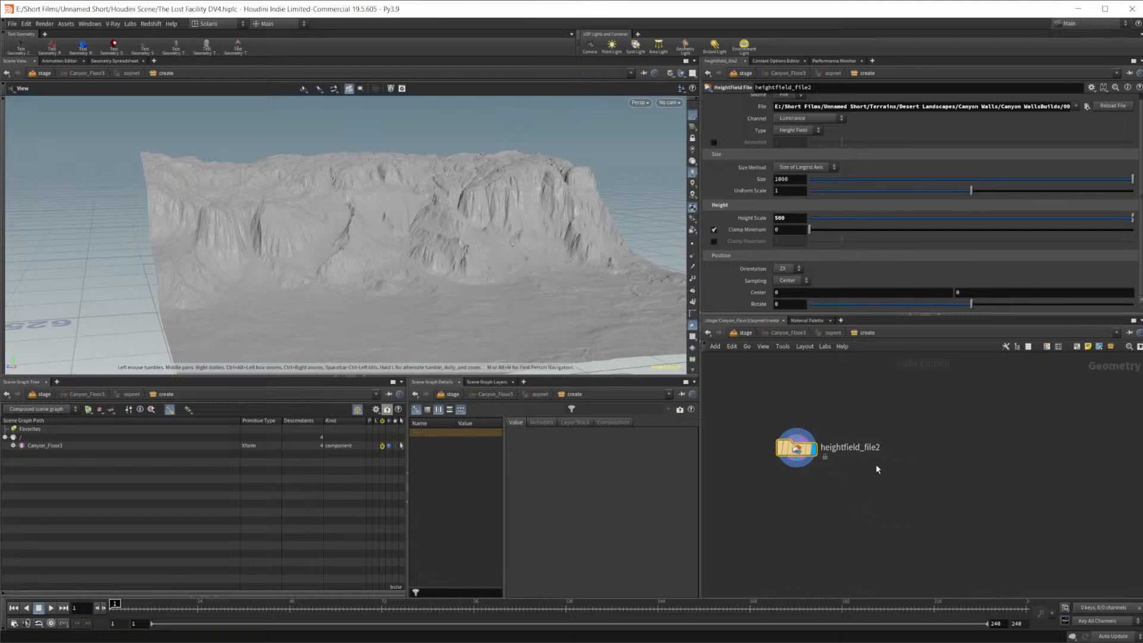
key("Tab")
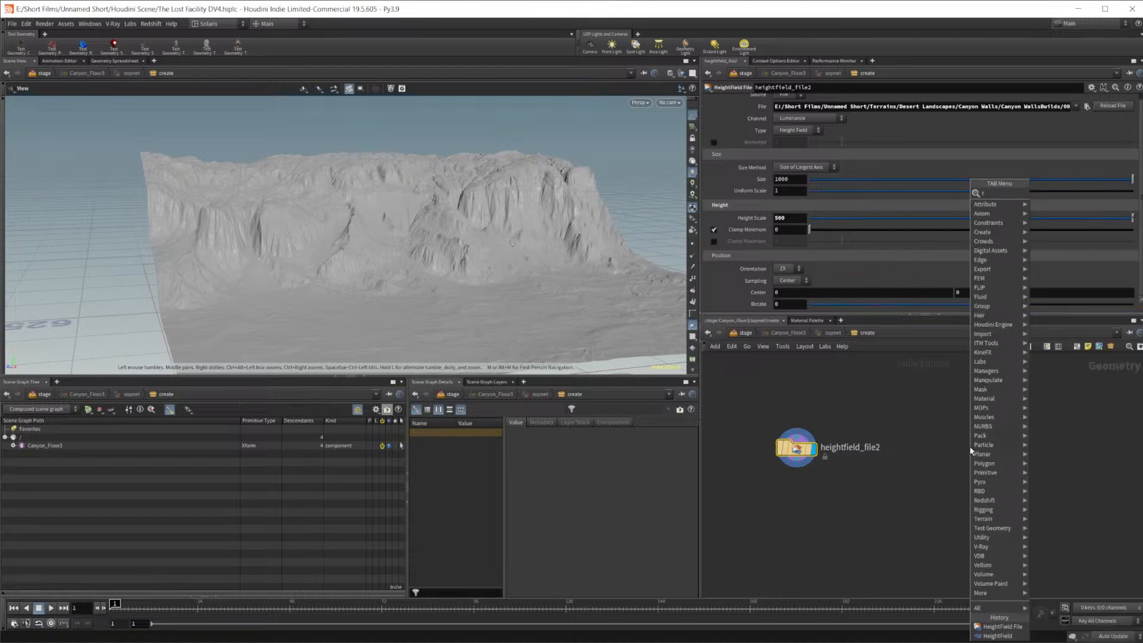
type("h")
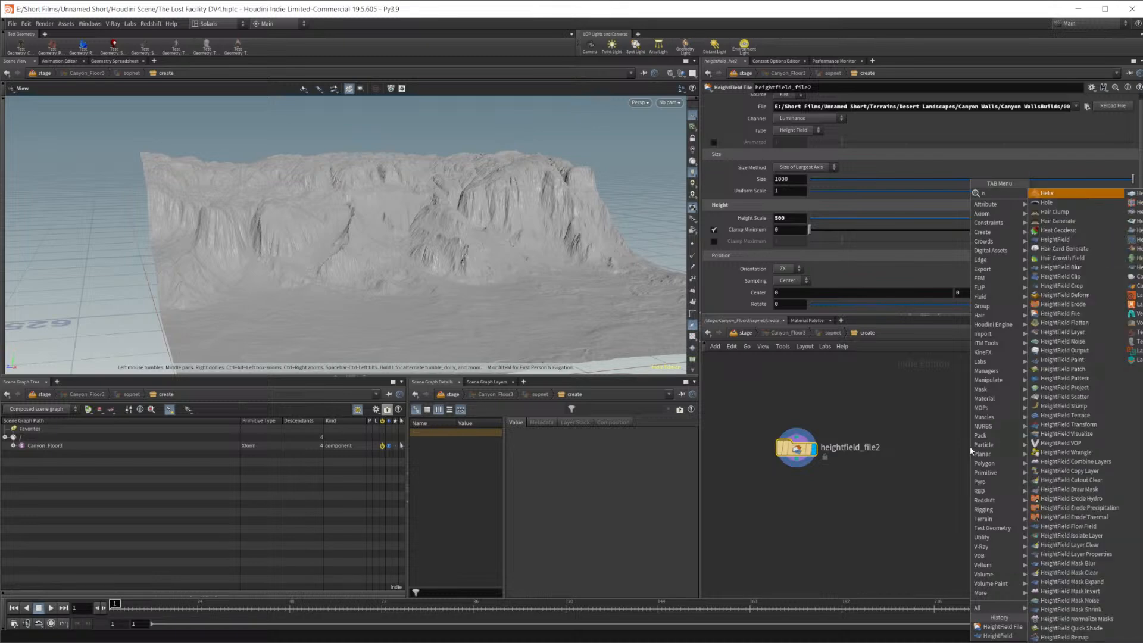
type("ff")
key("Return")
left_click(970, 451)
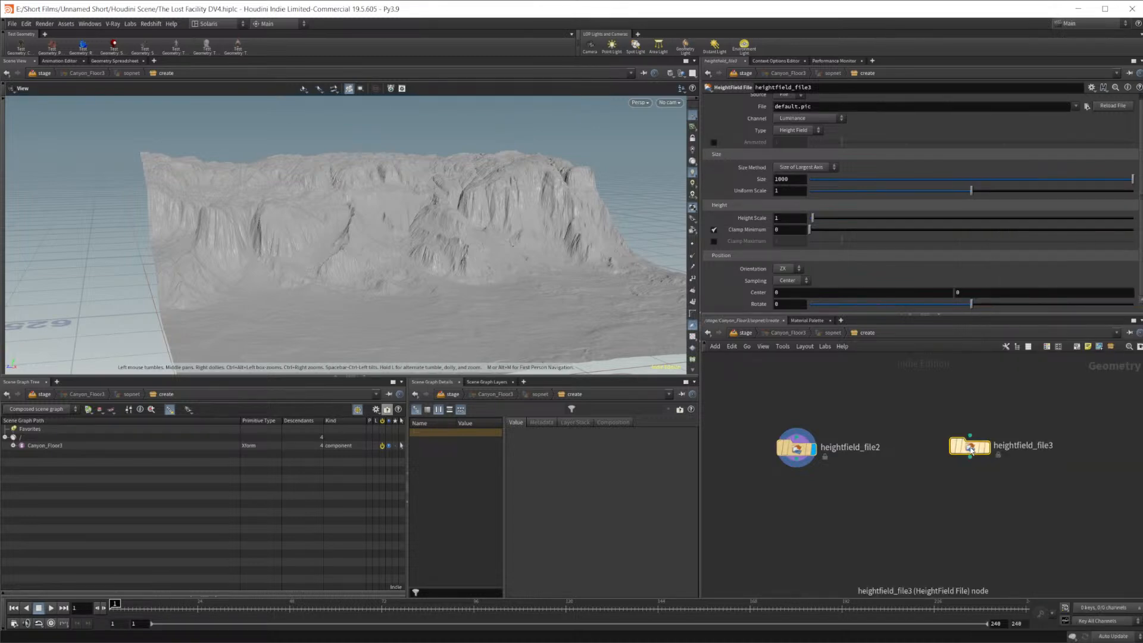
Load Canyon Walls.exr from the Canyon Walls v2 builds folder into the second HeightField File node
left_click(1087, 106)
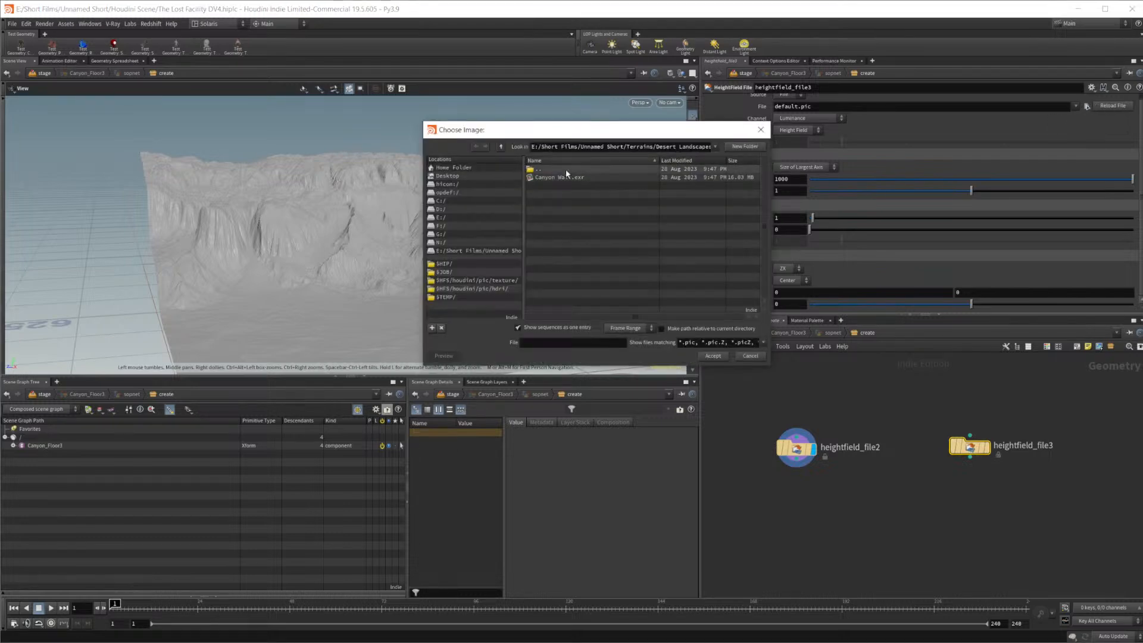
left_click(501, 147)
left_click(501, 146)
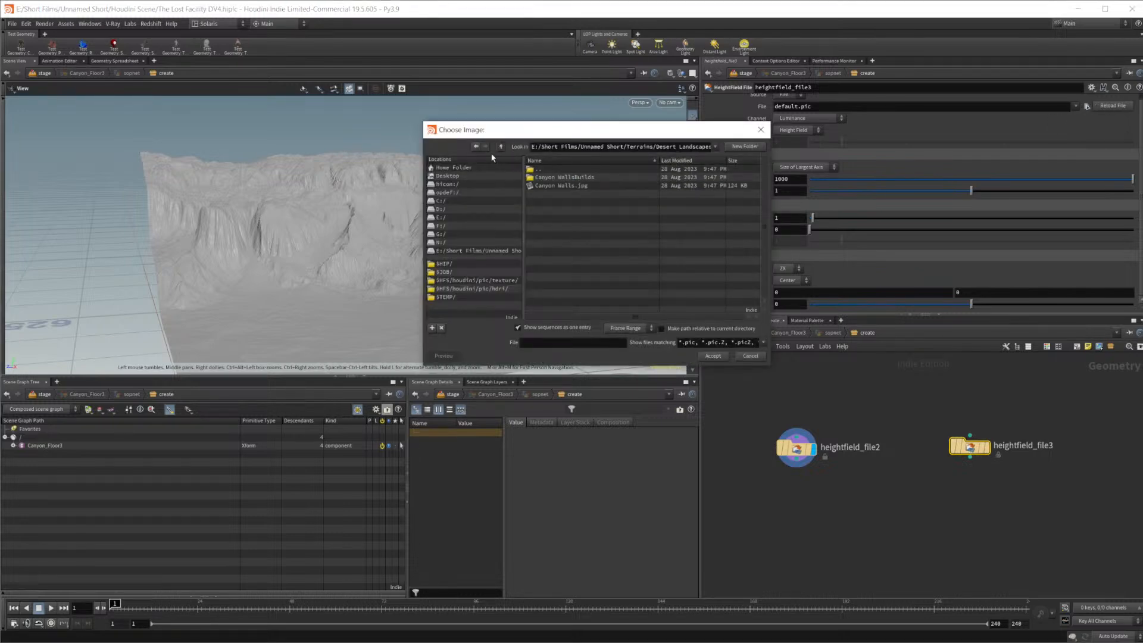
left_click(566, 177)
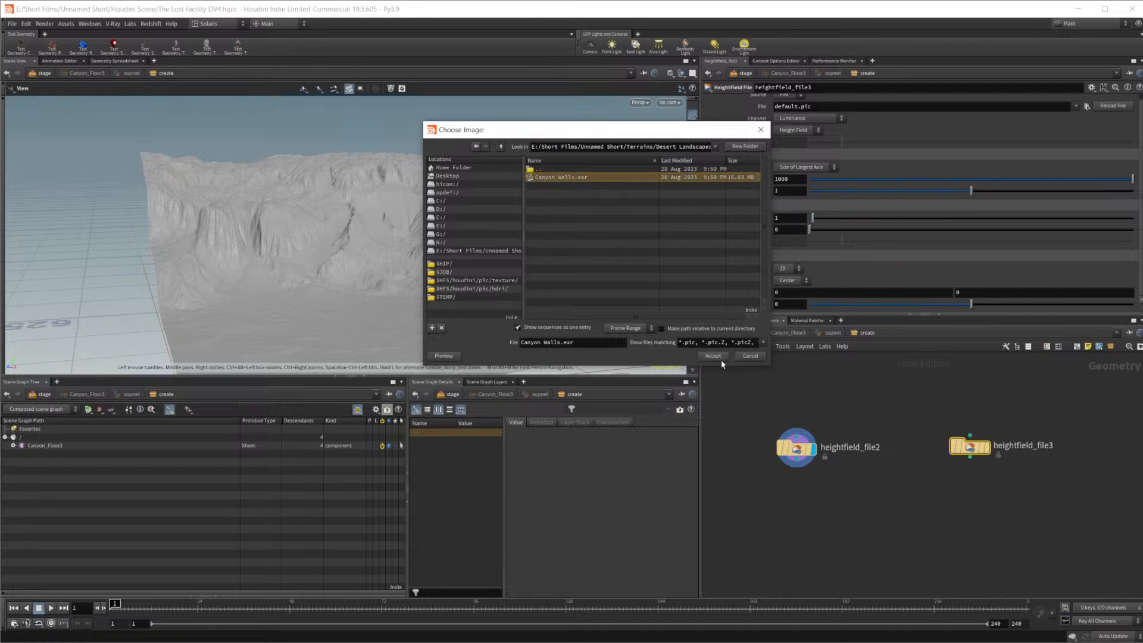
left_click(720, 357)
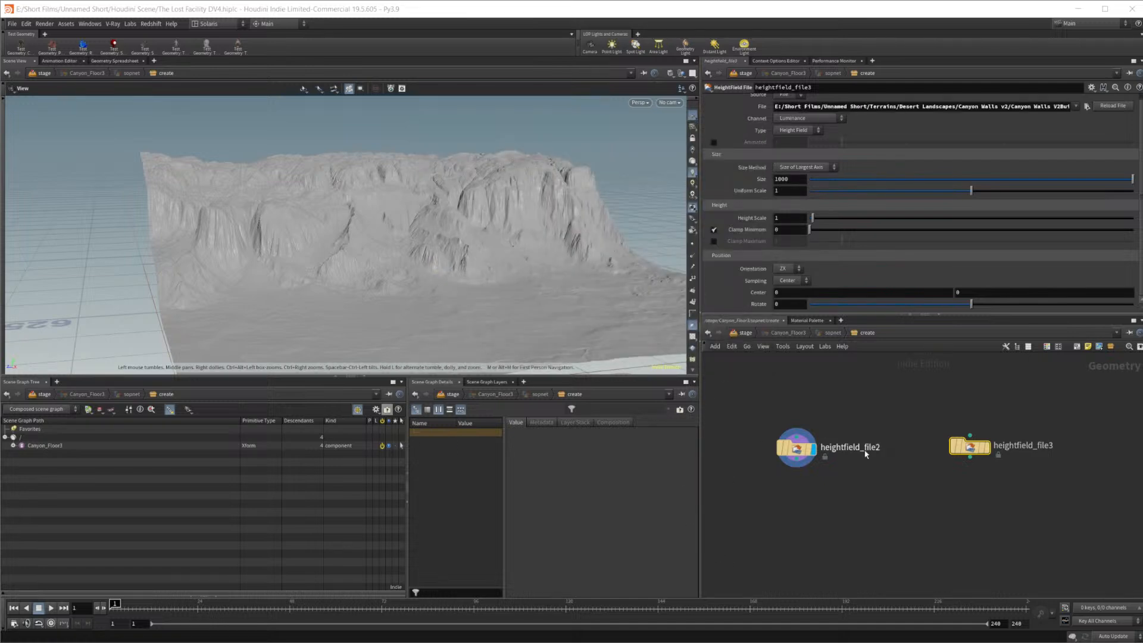
Display the second canyon walls height field and set its Height Scale to 500
left_click(986, 447)
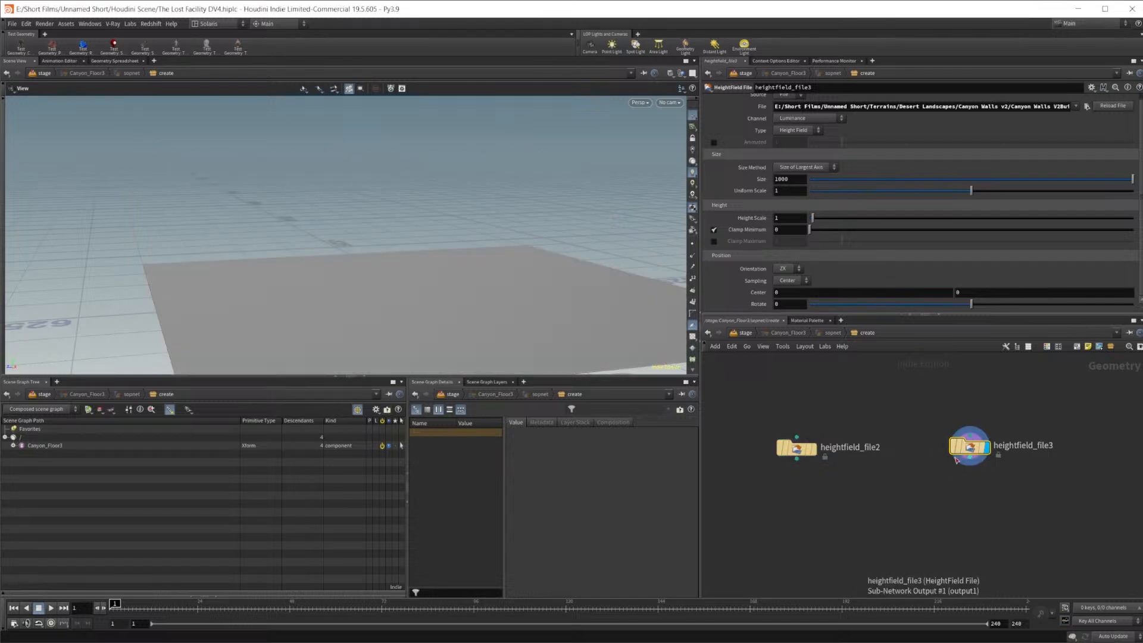
double_click(789, 220)
type("500")
key("Return")
left_click_drag(286, 262, 255, 279)
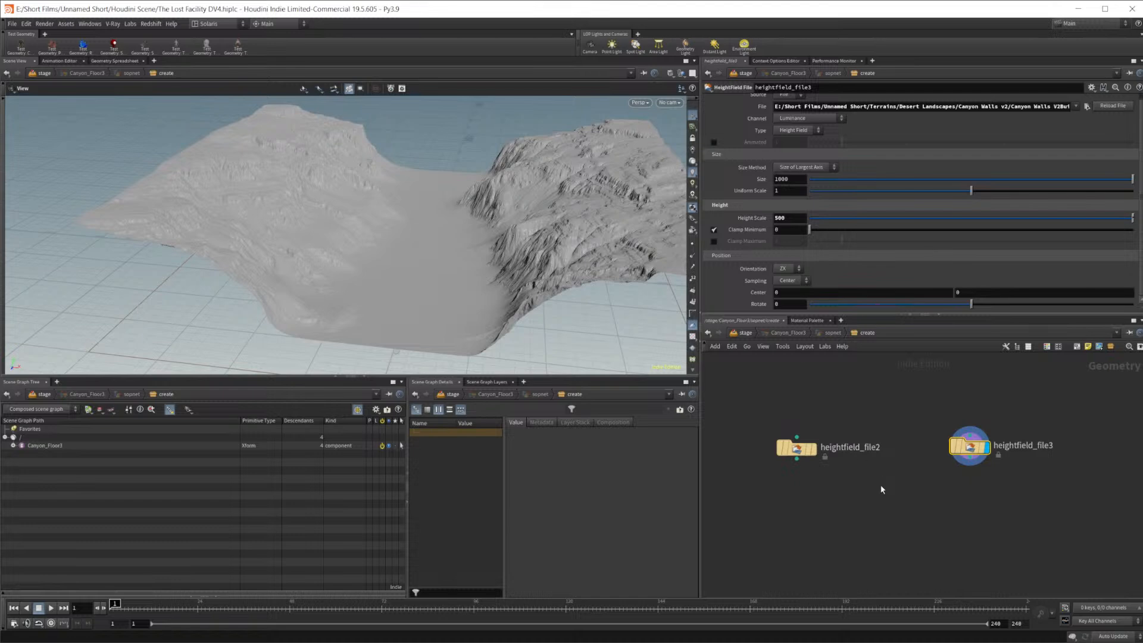
left_click_drag(442, 296, 459, 275)
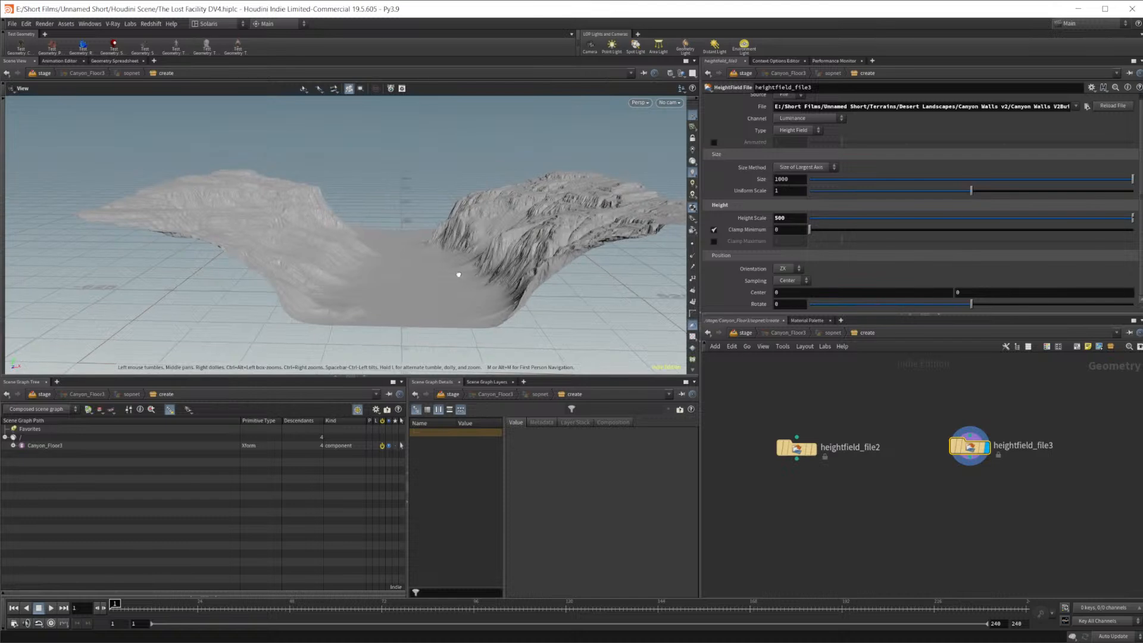
Add a Group node beneath the second canyon walls height field, connect it and display its output
middle_click_drag(991, 492, 940, 474)
key("Tab")
type("tran")
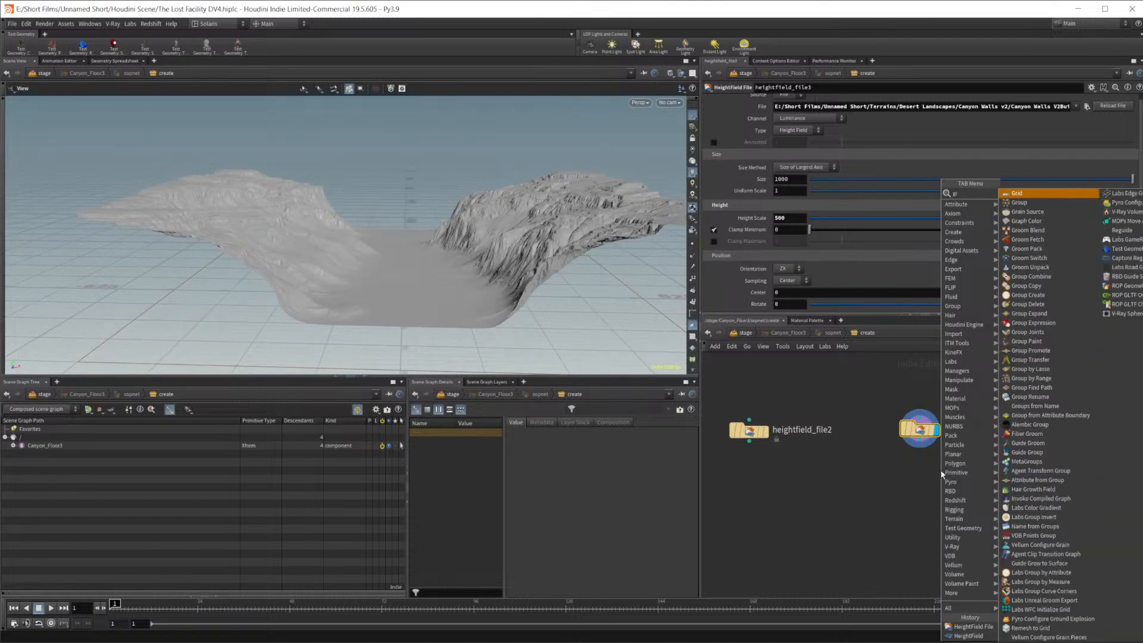
key("Return")
left_click(920, 486)
left_click_drag(920, 441, 919, 483)
key("t")
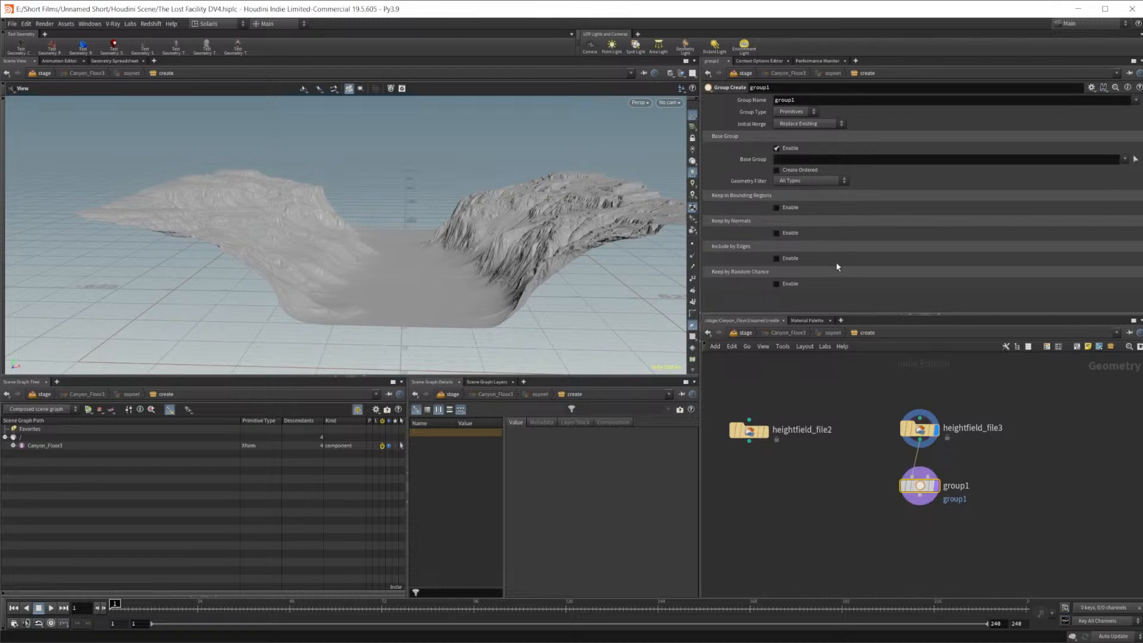
left_click(937, 486)
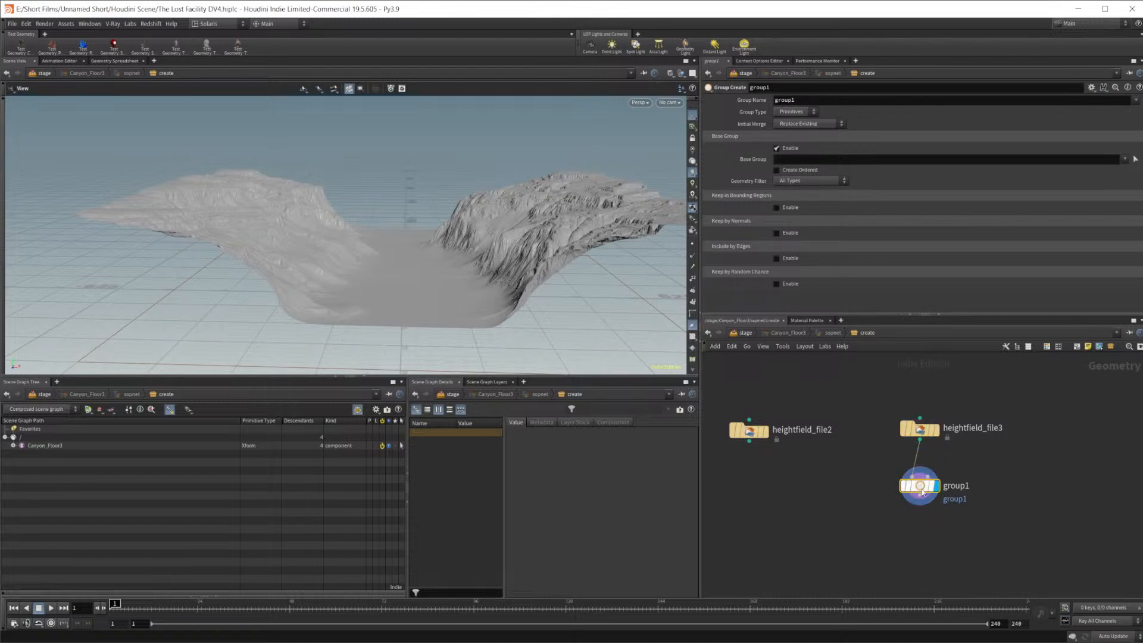
Try to pick a base group on the terrain for the Group node, and delete the node
left_click(777, 148)
left_click(807, 114)
left_click(840, 116)
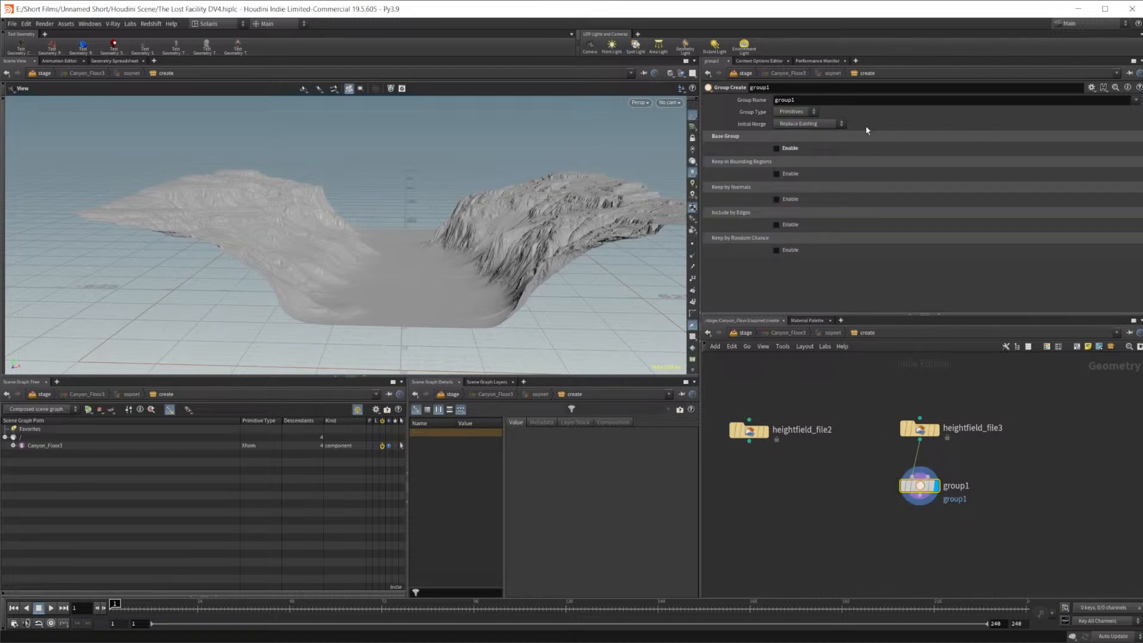
left_click(790, 150)
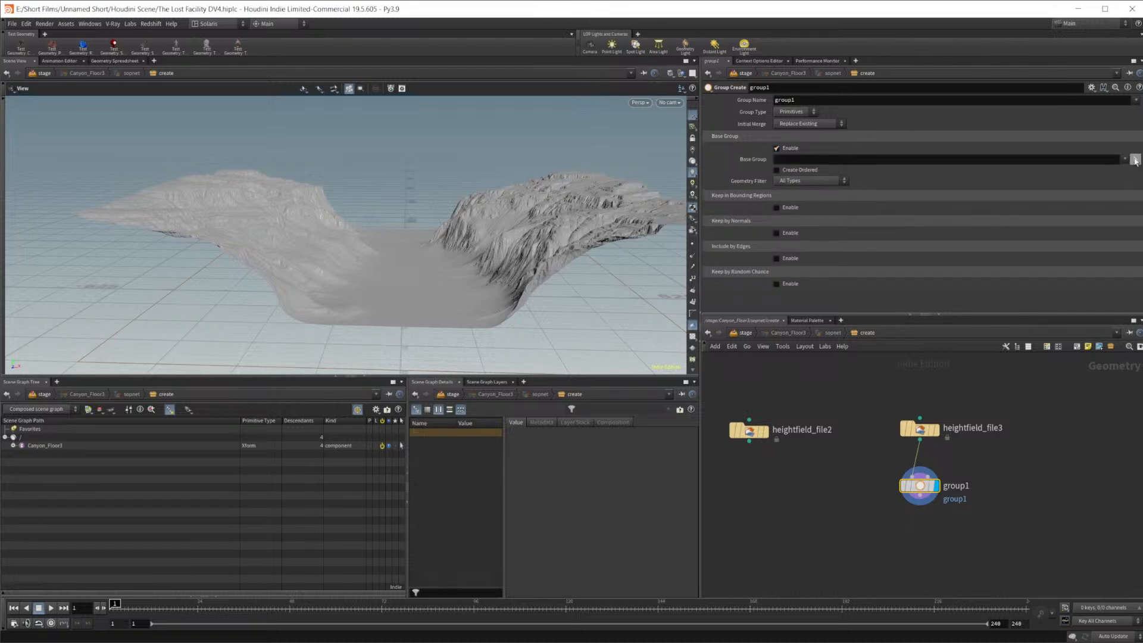
left_click(1136, 159)
key("Escape")
left_click_drag(479, 290, 595, 327)
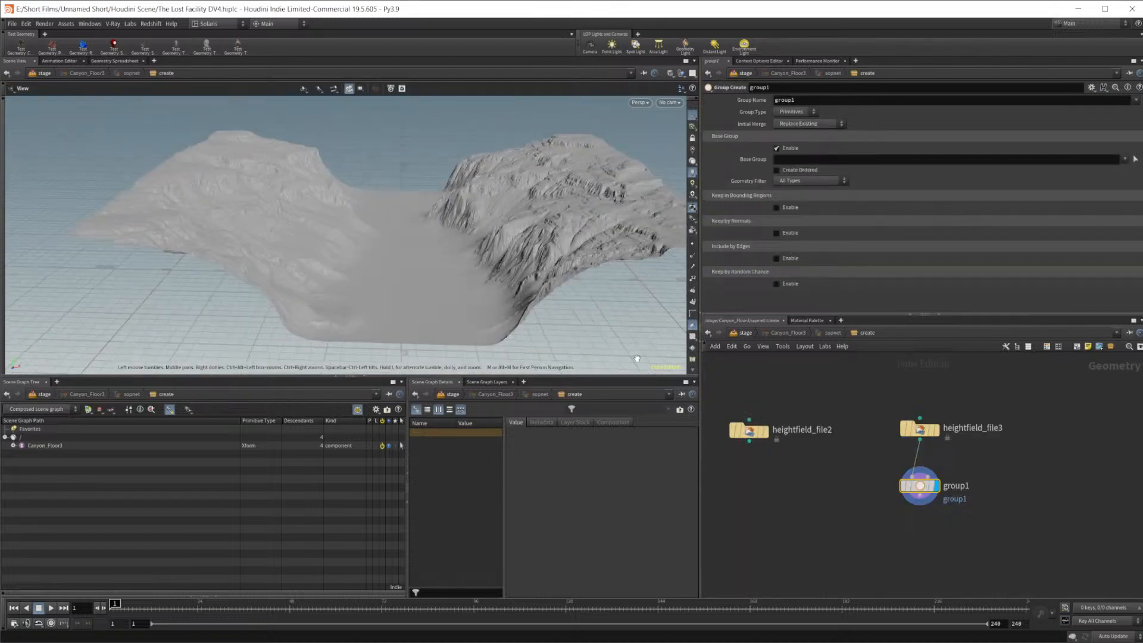
key("Delete")
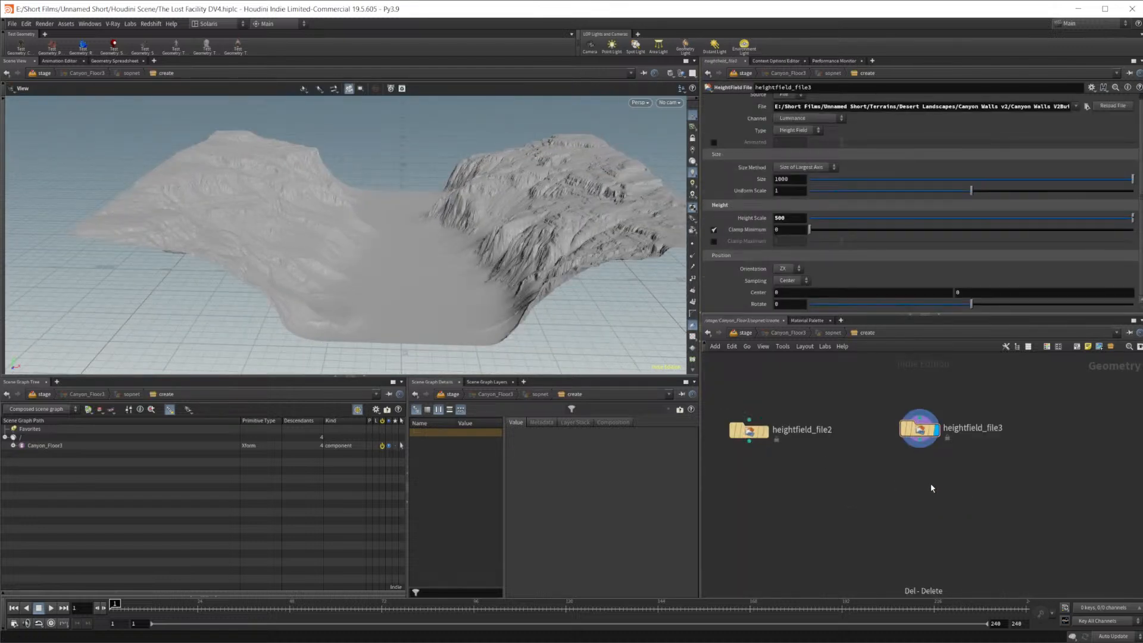
Try a HeightField Clip node beneath the second canyon walls height field and delete it
key("Tab")
type("hfl")
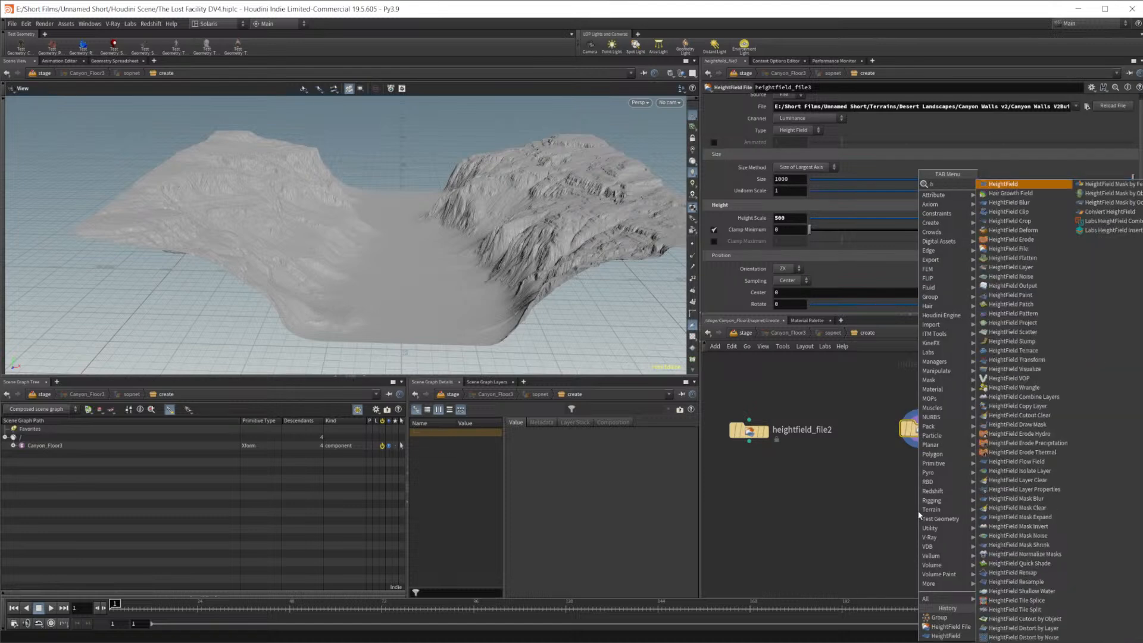
key("Return")
left_click(919, 514)
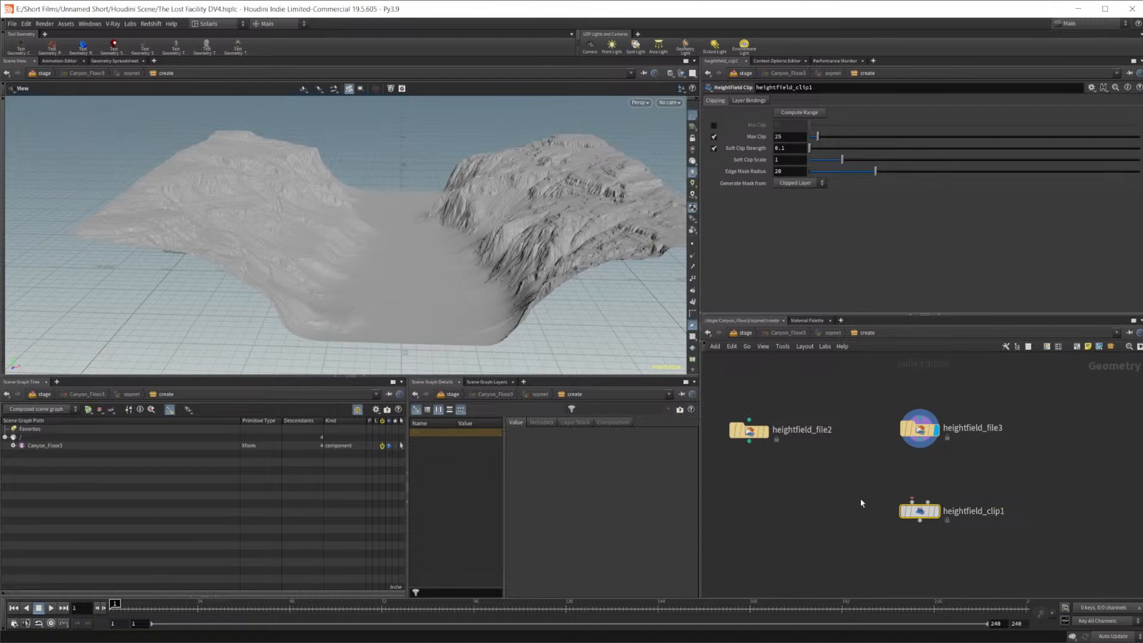
key("Delete")
key("Tab")
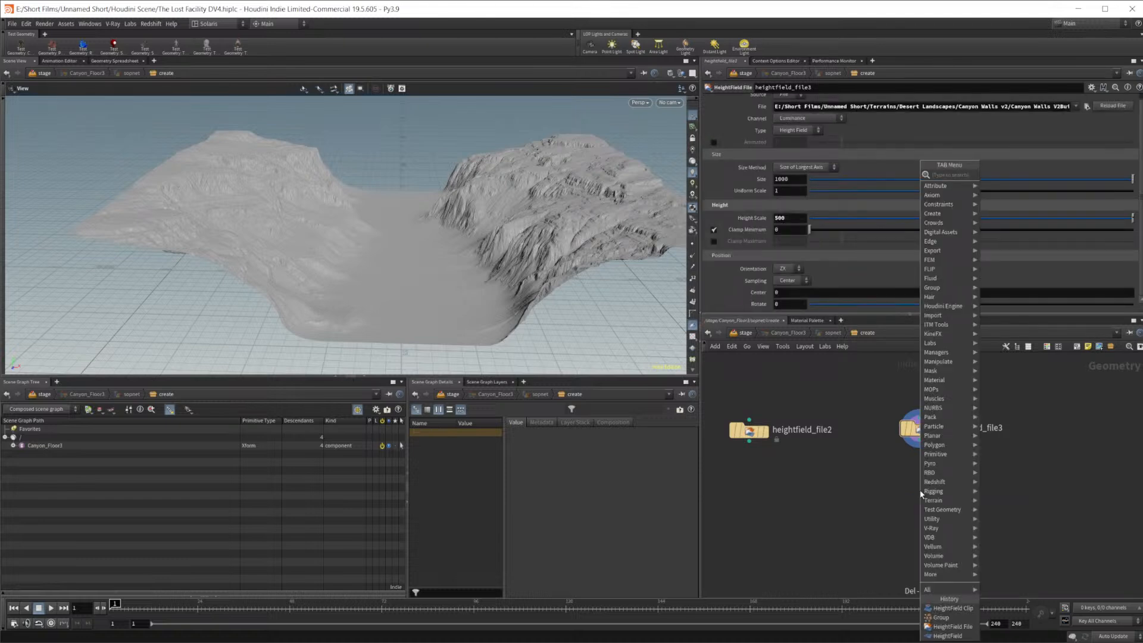
type("cli")
key("Escape")
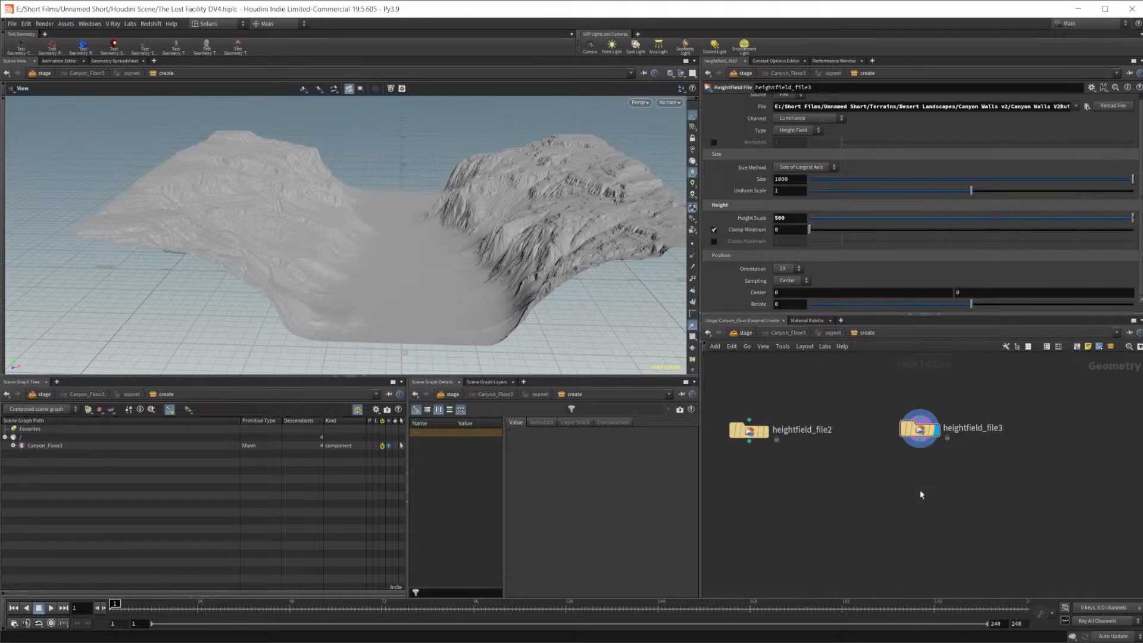
Add a HeightField Layer node beneath the second canyon walls height field, connected to it
key("Tab")
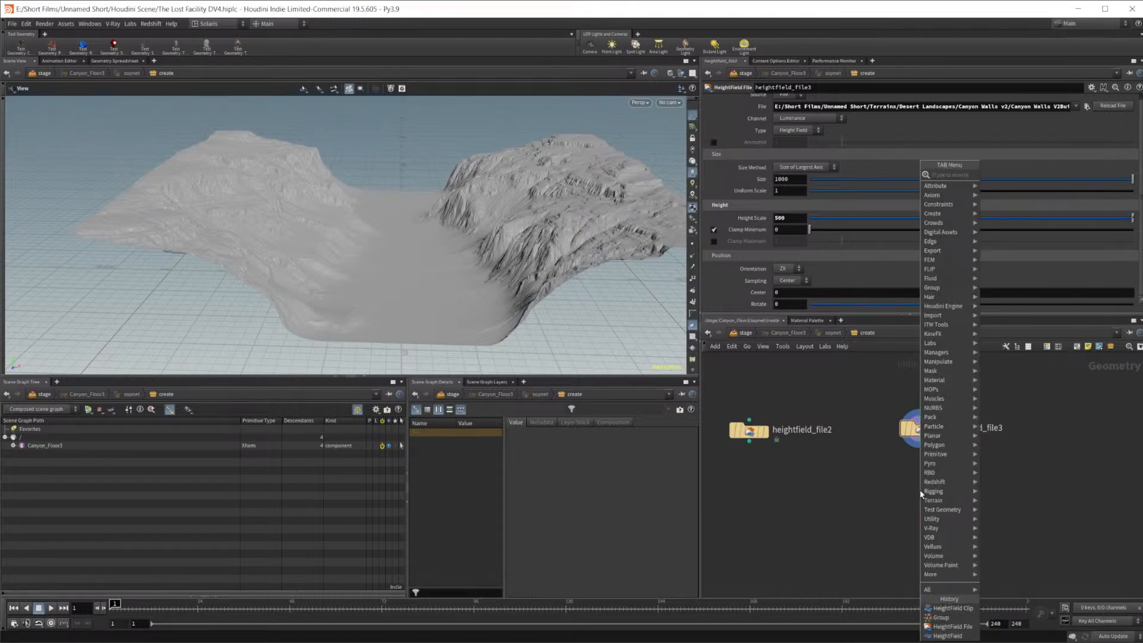
type("hf la")
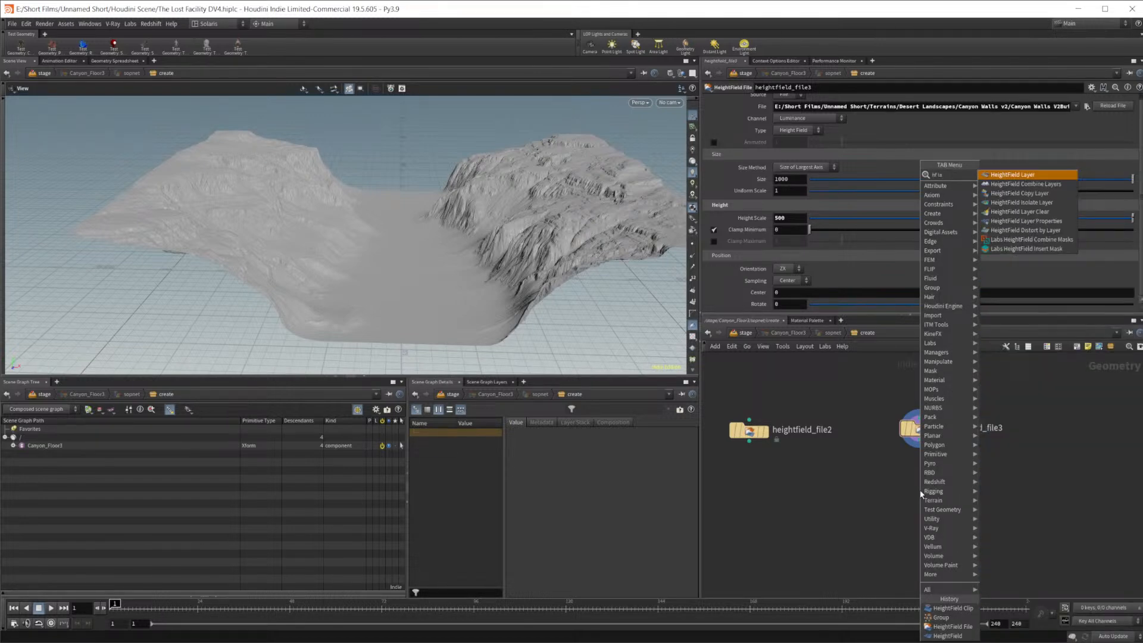
key("Return")
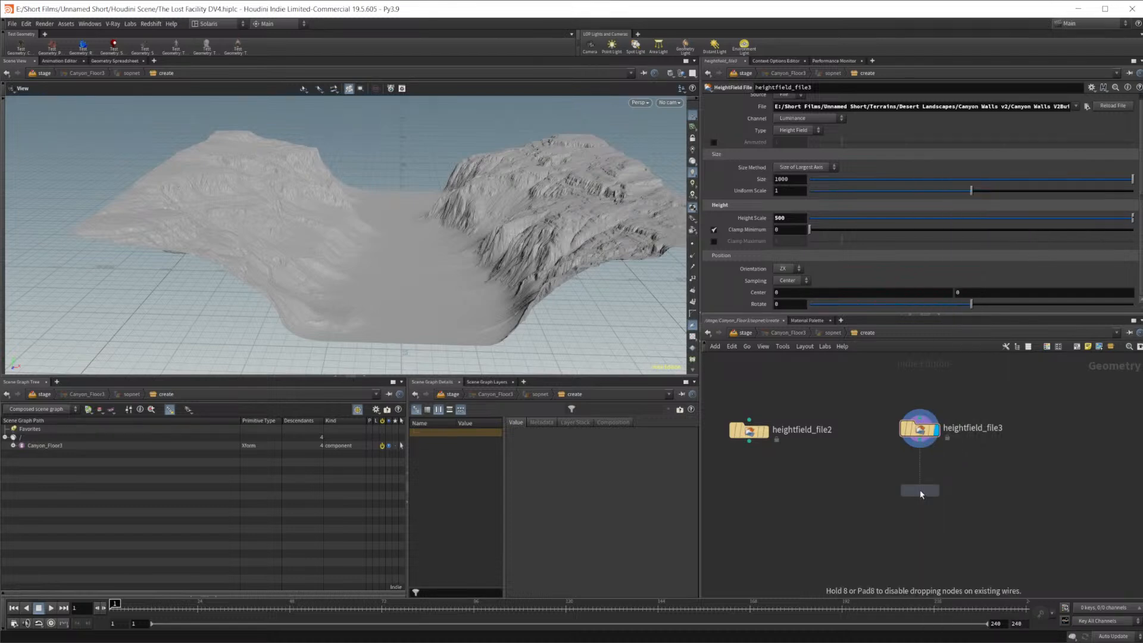
left_click(920, 494)
Examine how the existing terrain network connects its height fields, drawn masks and layer nodes
scroll(822, 473, "down", 4)
middle_click_drag(733, 472, 929, 467)
scroll(834, 477, "down", 1)
middle_click(1093, 448)
middle_click_drag(741, 413, 985, 574)
scroll(1002, 428, "up", 3)
mouse_move(965, 431)
middle_mouse_down()
mouse_move(1022, 509)
mouse_move(1010, 511)
mouse_move(979, 444)
middle_mouse_up()
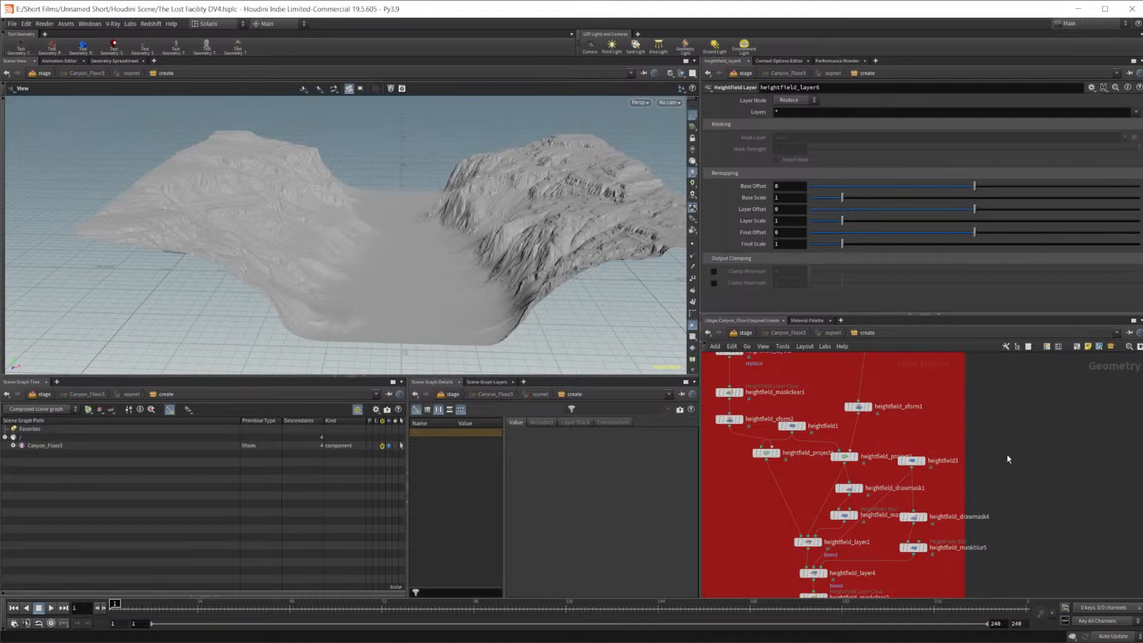
middle_click_drag(1008, 459, 685, 333)
middle_click_drag(1072, 559, 953, 454)
scroll(936, 475, "up", 3)
Add a flat HeightField node, connect it to the new HeightField Layer's second input and display the layer output
left_click(844, 419)
left_click_drag(898, 497, 914, 508)
mouse_move(899, 493)
left_mouse_down()
mouse_move(883, 486)
mouse_move(903, 513)
left_mouse_up()
key("Tab")
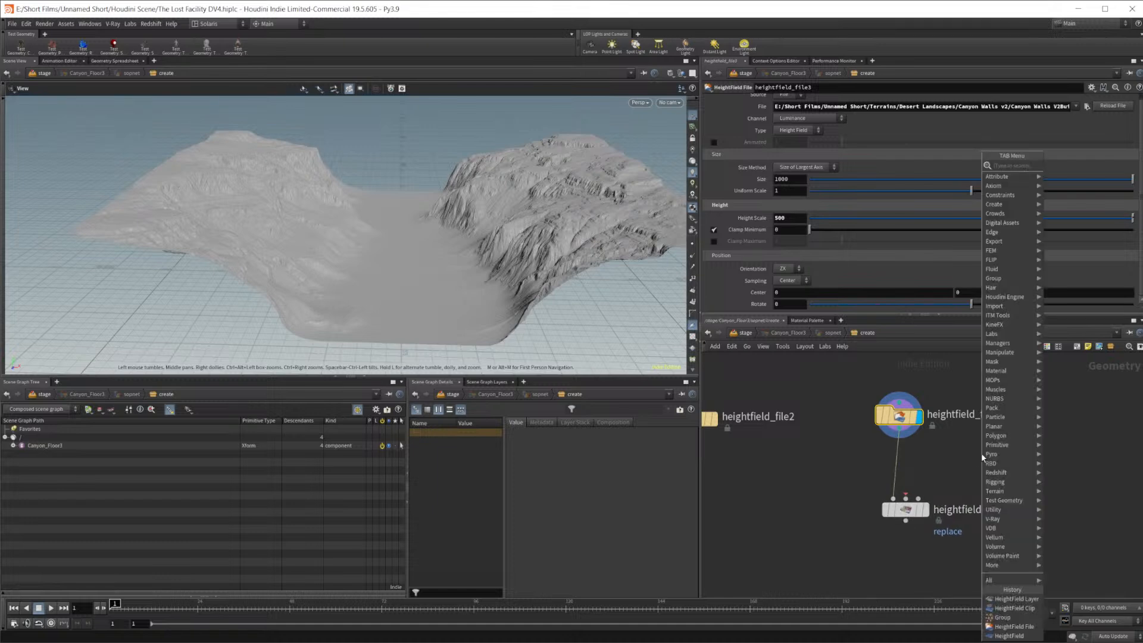
type("hei")
key("Return")
left_click(982, 455)
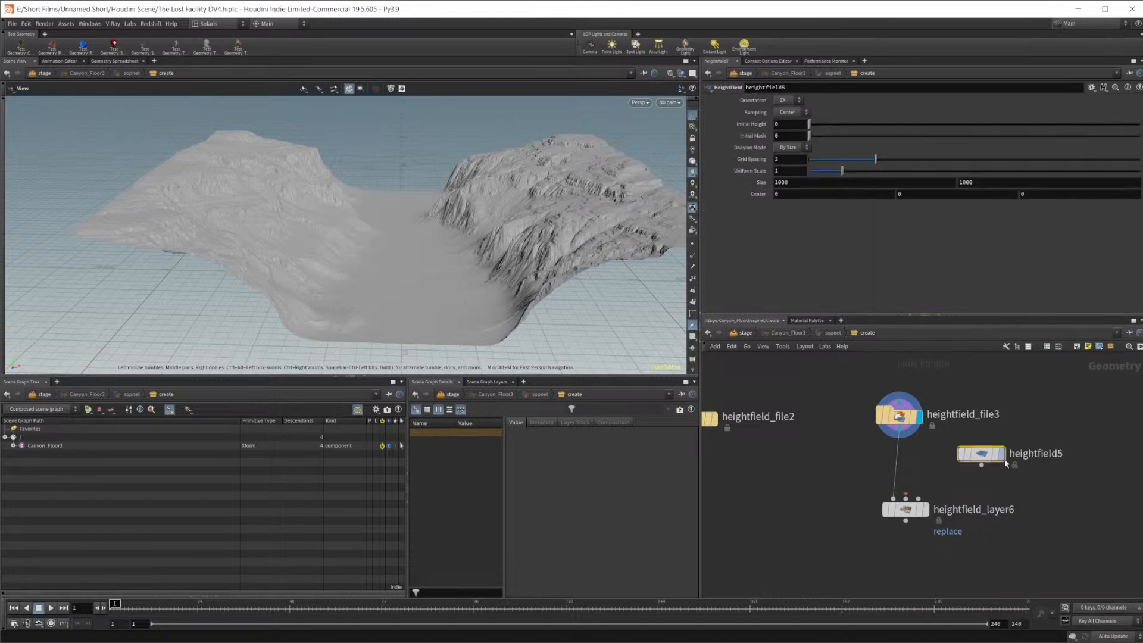
left_click_drag(982, 465, 904, 554)
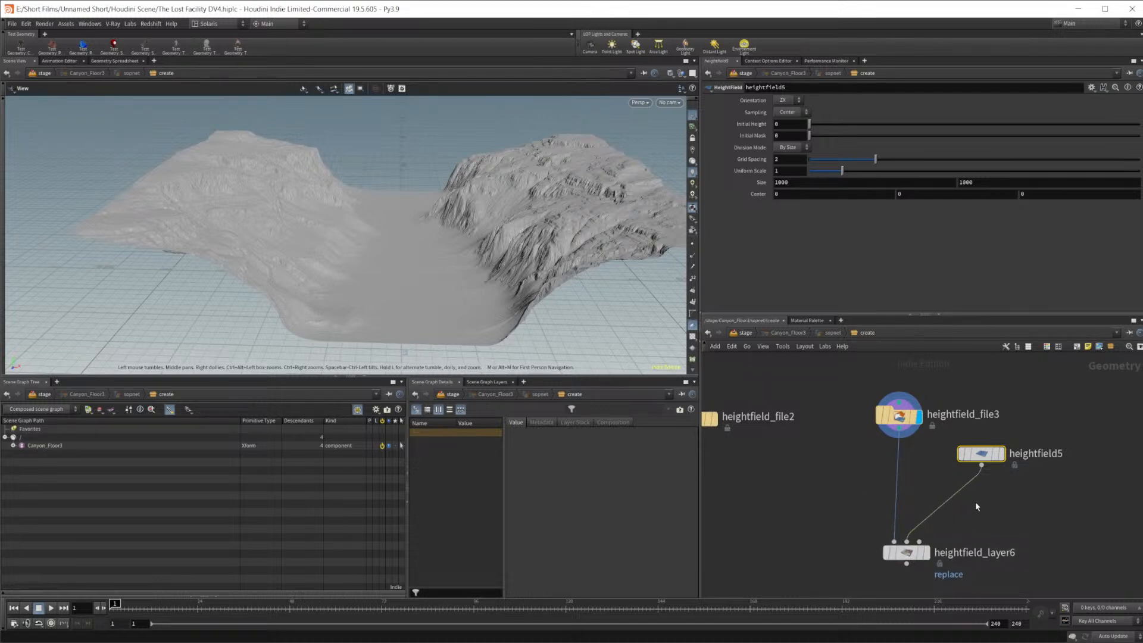
middle_click_drag(973, 505, 958, 463)
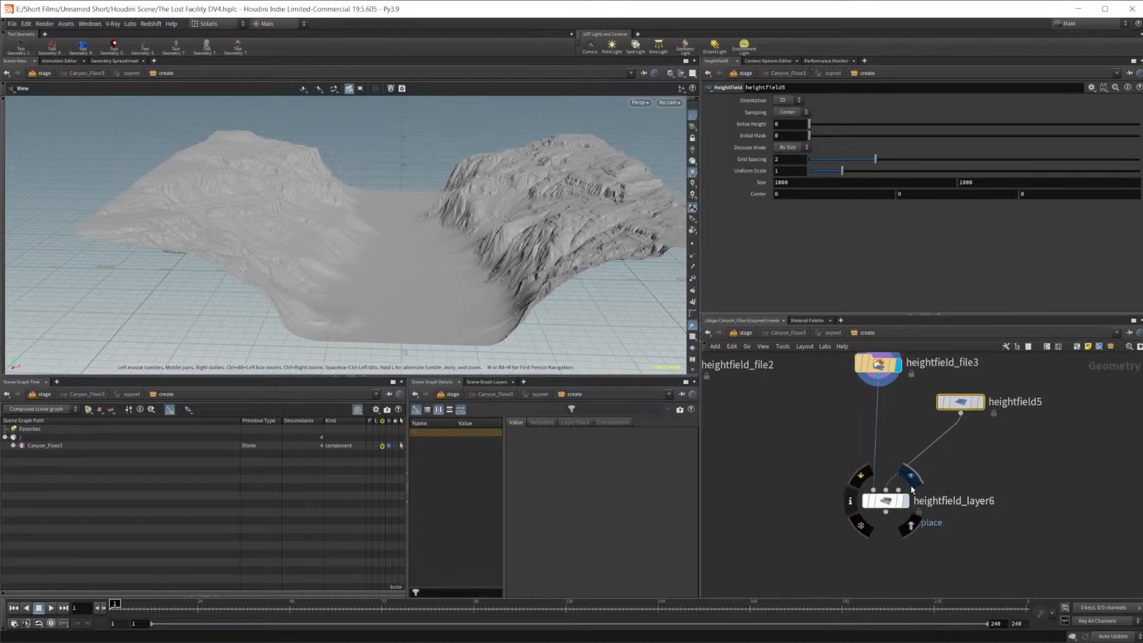
left_click(904, 503)
Insert a HeightField Draw Mask node between the flat HeightField and the HeightField Layer node
key("Tab")
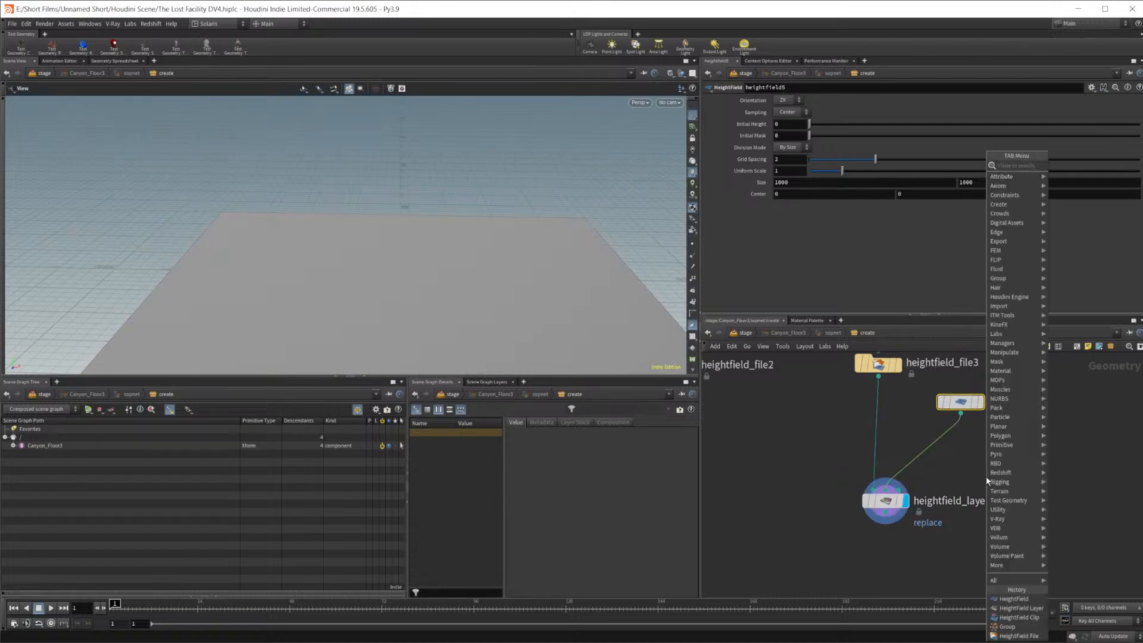
type("hf copy")
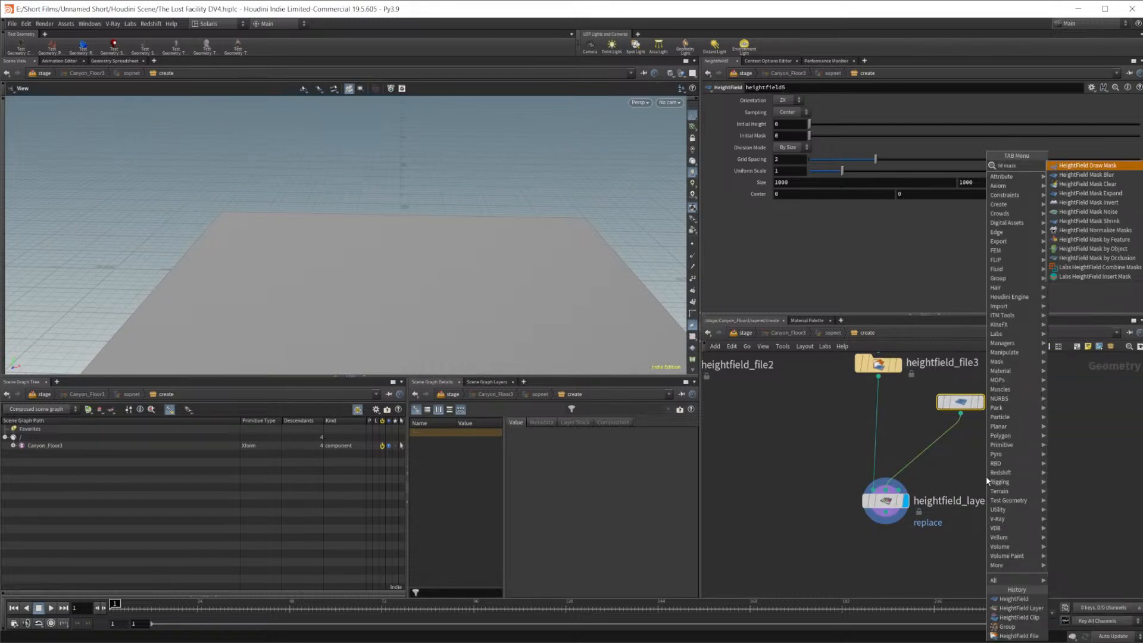
key("Return")
left_click(987, 482)
left_click_drag(986, 476, 965, 456)
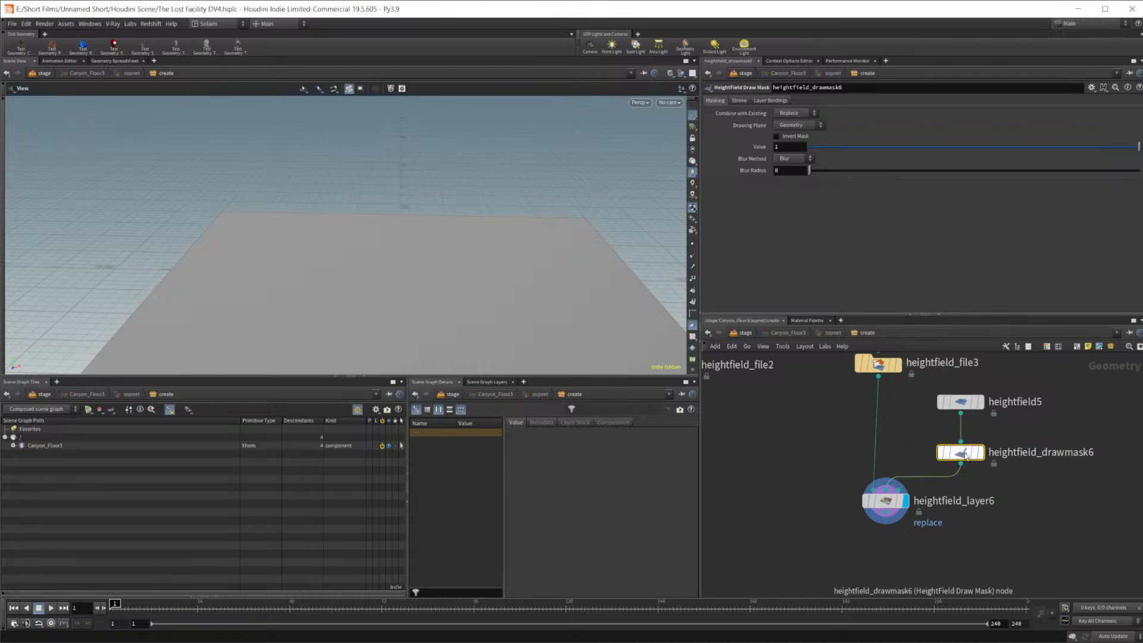
Display the Draw Mask node and draw a mask outline covering roughly the positive-X half of the flat height field
left_click(980, 453)
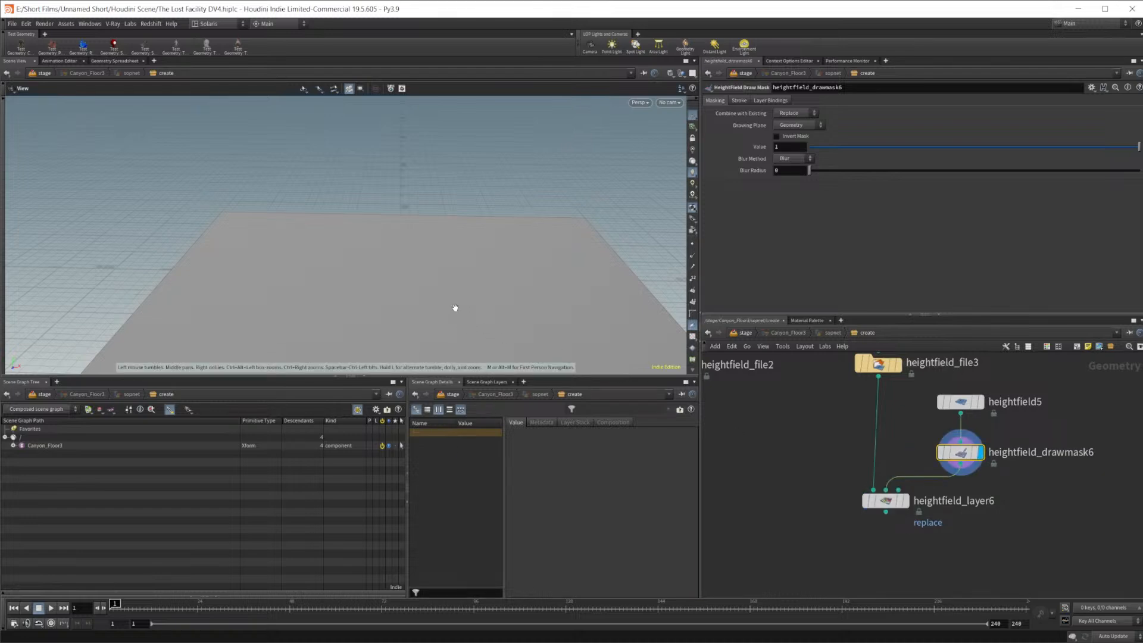
right_click_drag(436, 279, 324, 352)
mouse_move(471, 185)
left_mouse_down()
mouse_move(481, 282)
mouse_move(410, 215)
mouse_move(391, 316)
mouse_move(407, 343)
mouse_move(392, 341)
mouse_move(555, 291)
mouse_move(529, 111)
left_mouse_up()
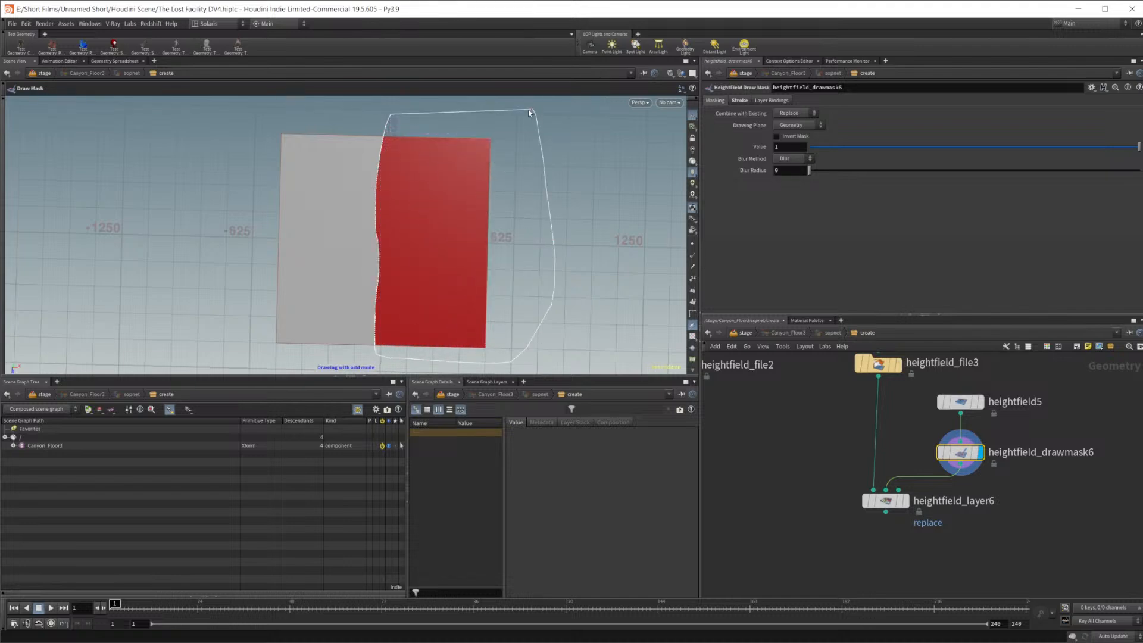
key("Escape")
Display the HeightField Layer result, select the node for its settings and inspect the masked terrain
middle_click_drag(950, 529, 939, 460)
mouse_move(889, 431)
left_click(902, 411)
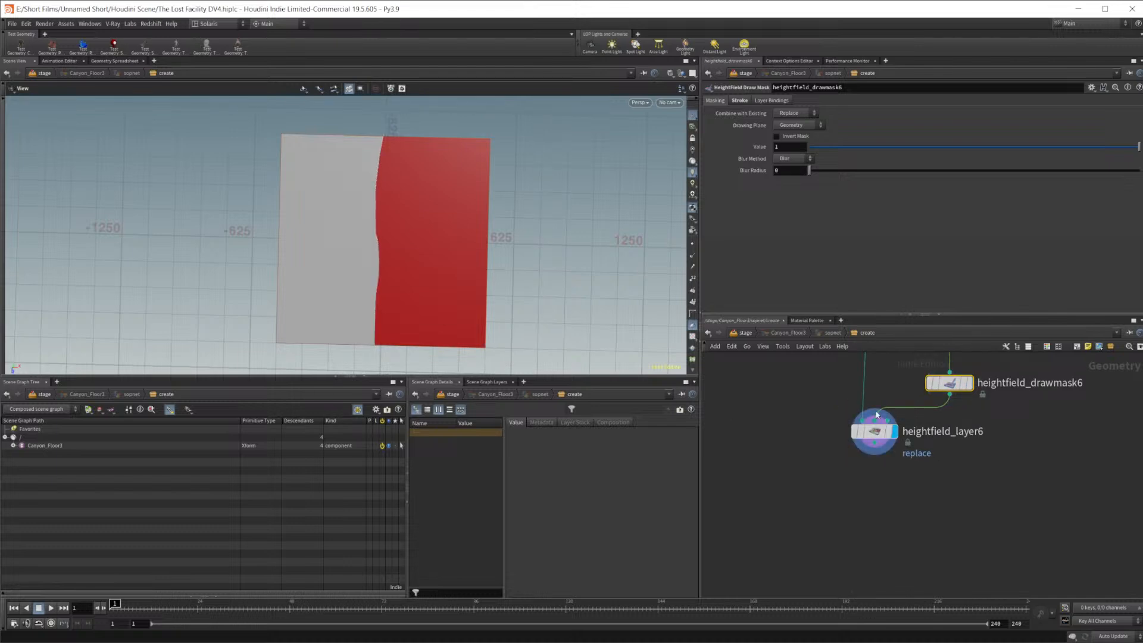
left_click(873, 430)
left_click(798, 101)
left_click_drag(454, 344, 444, 188)
right_click_drag(524, 241, 572, 270)
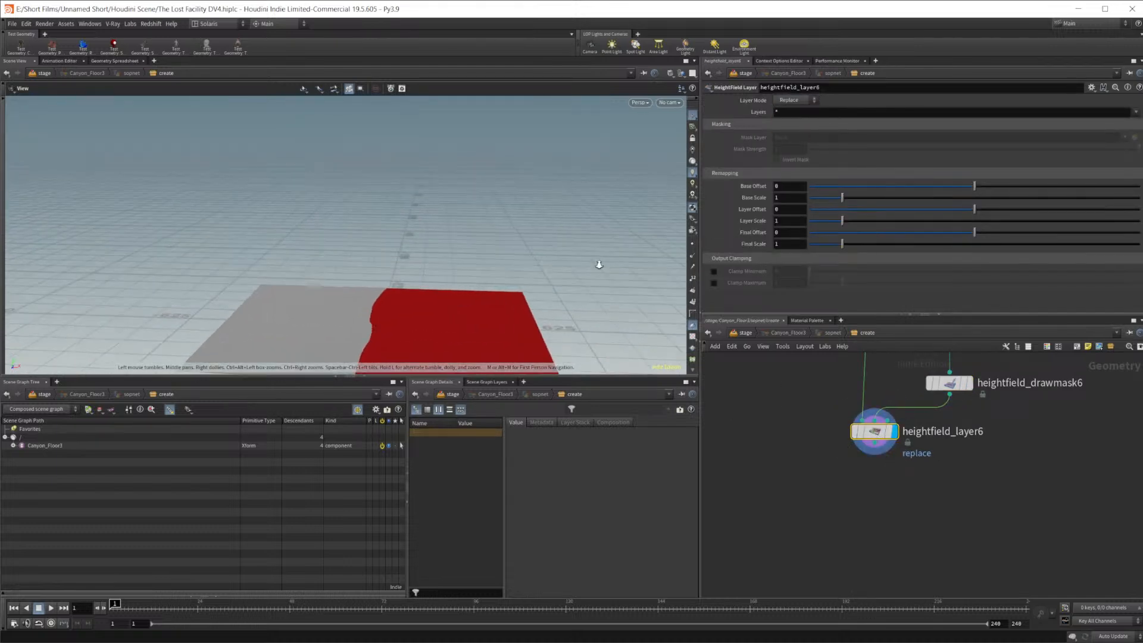
Rewire the Draw Mask into the layer's mask input and the flat HeightField directly into its second input
middle_click_drag(908, 408, 840, 459)
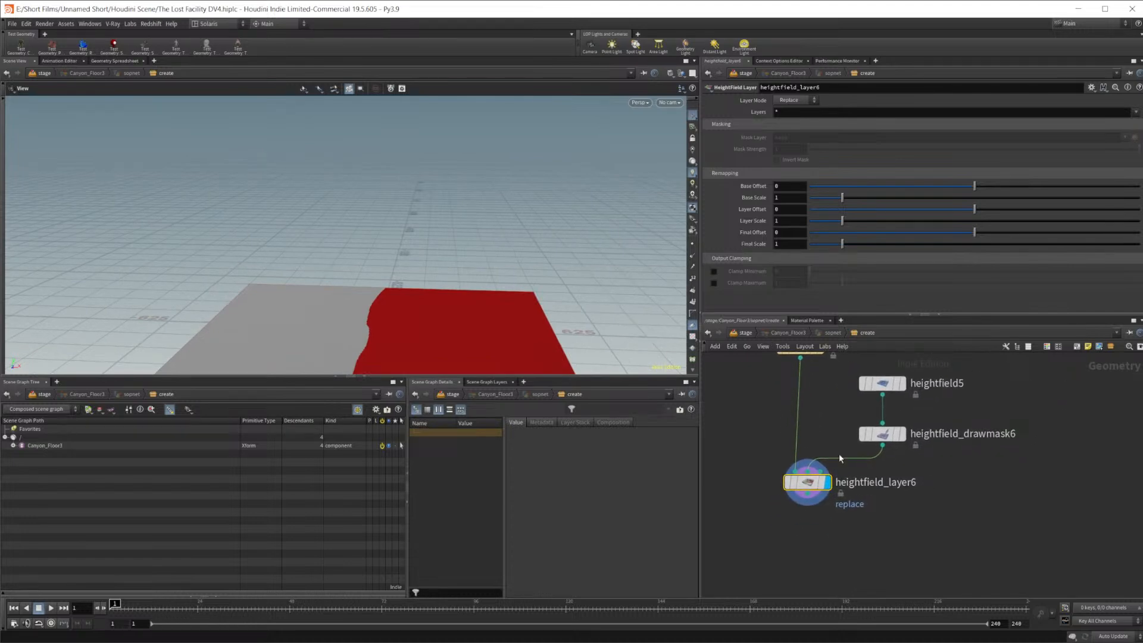
left_click_drag(883, 447, 821, 472)
left_click_drag(883, 395, 808, 470)
left_click_drag(483, 298, 441, 212)
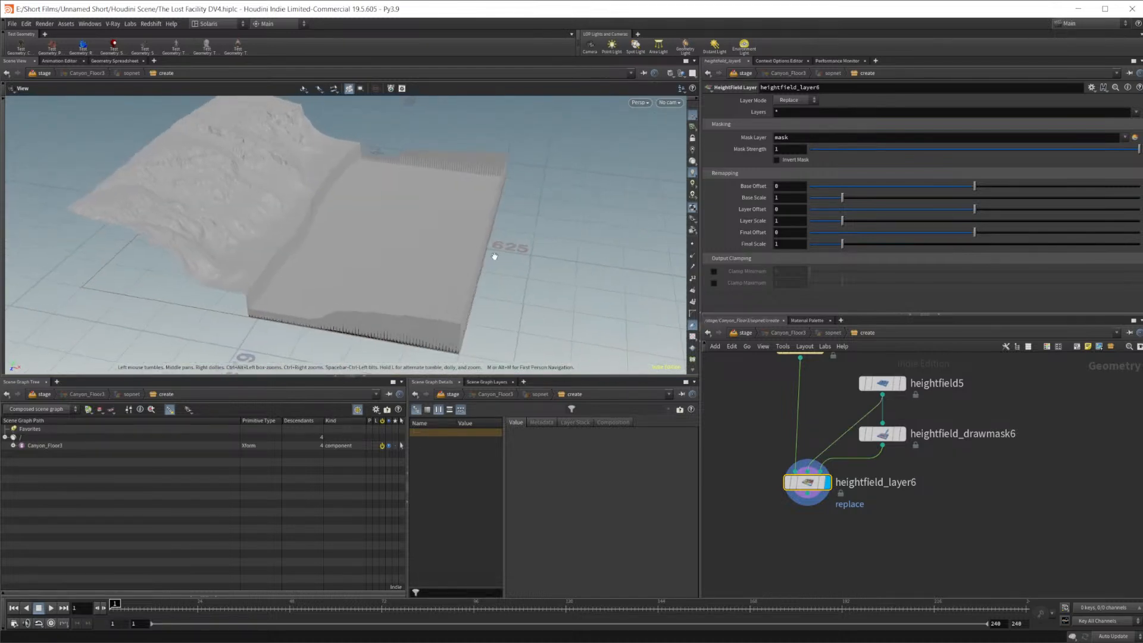
Try a HeightField Blur node between the Draw Mask and HeightField Layer nodes and delete it
key("Tab")
type("hf")
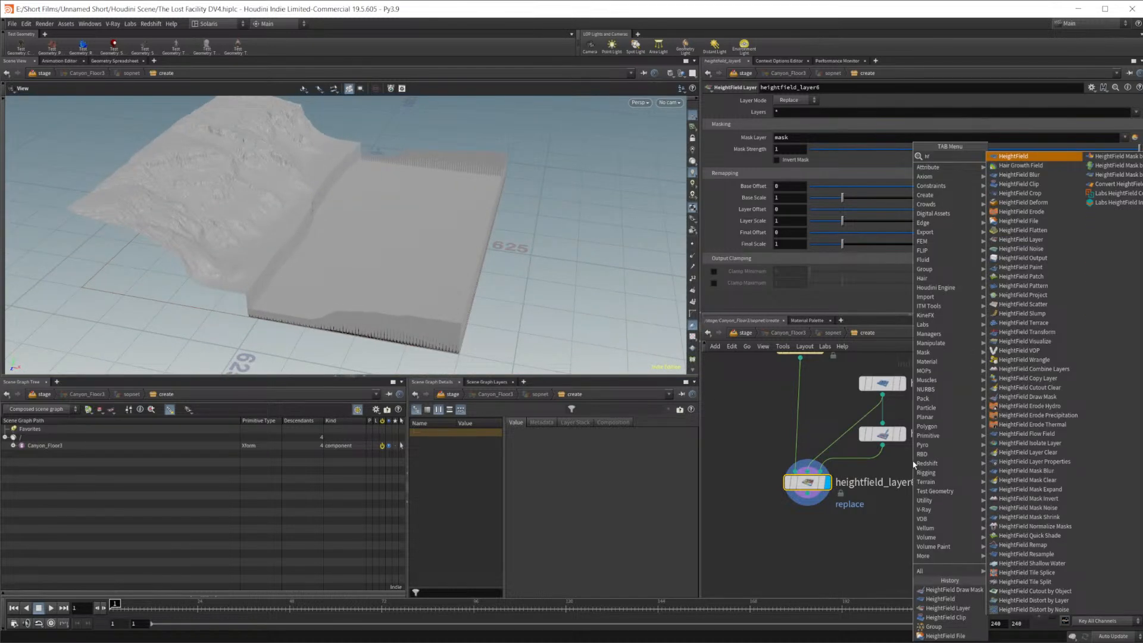
type(" blu")
key("Return")
left_click(876, 463)
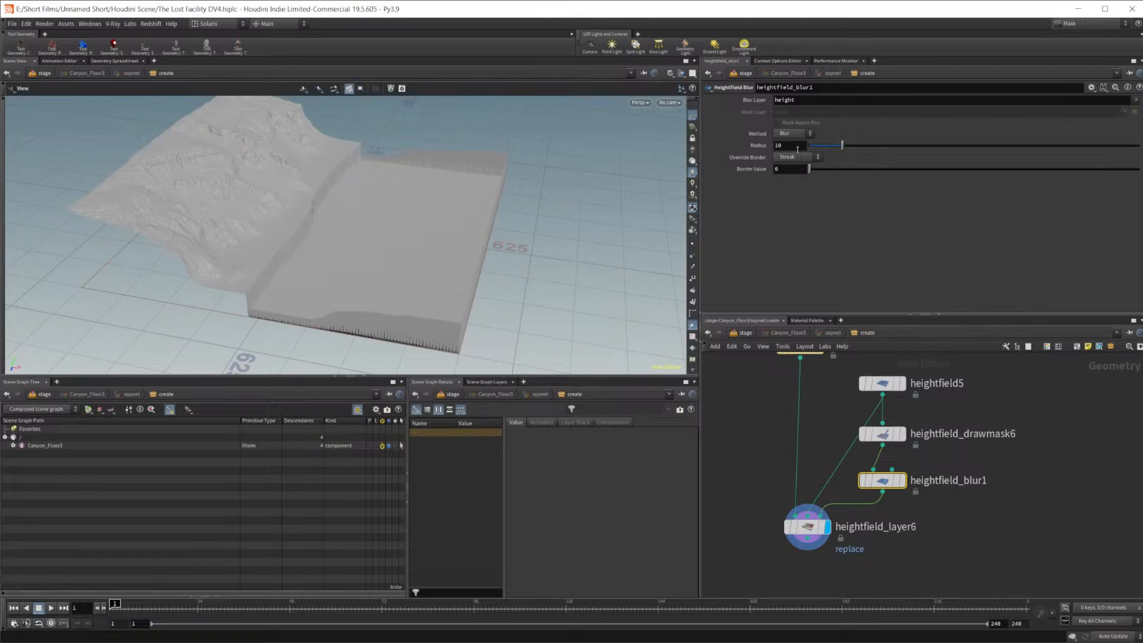
key("Return")
mouse_move(889, 484)
key("Delete")
Insert a HeightField Mask Blur node between the Draw Mask and HeightField Layer nodes and set its radius to 100
key("Tab")
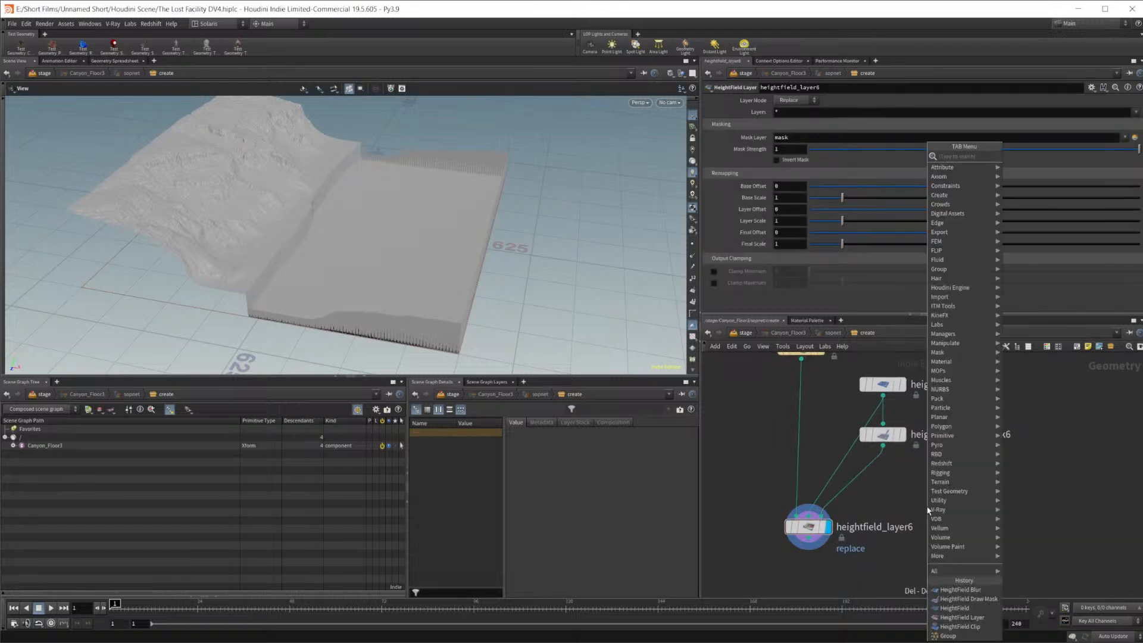
type("hf m")
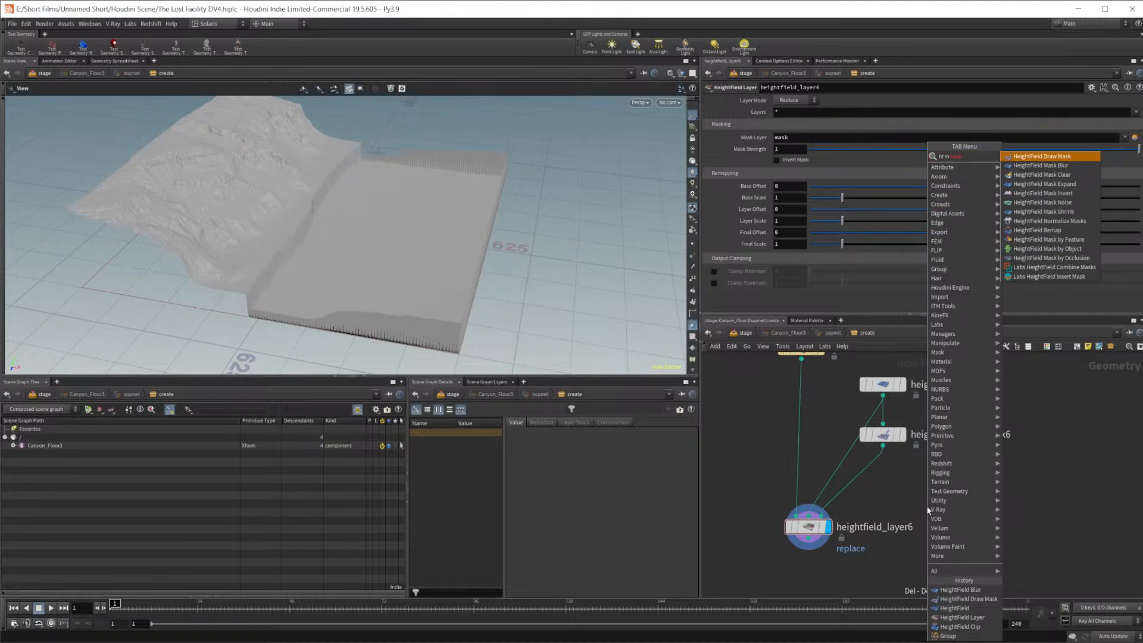
key("Down")
key("Return")
left_click(928, 509)
left_click_drag(926, 506, 885, 486)
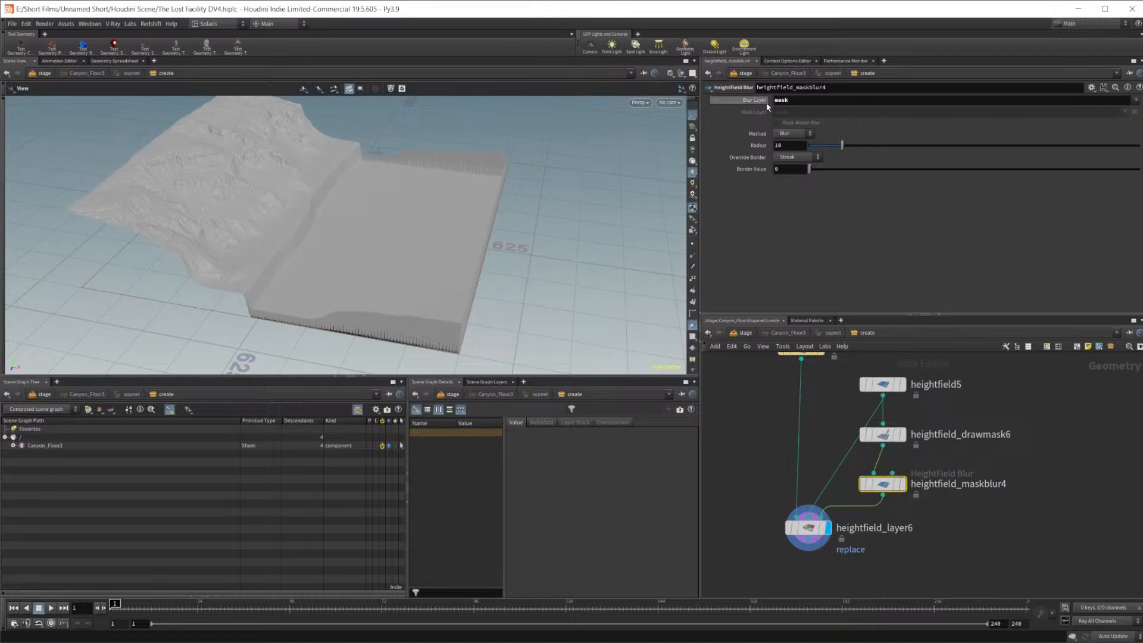
key("Return")
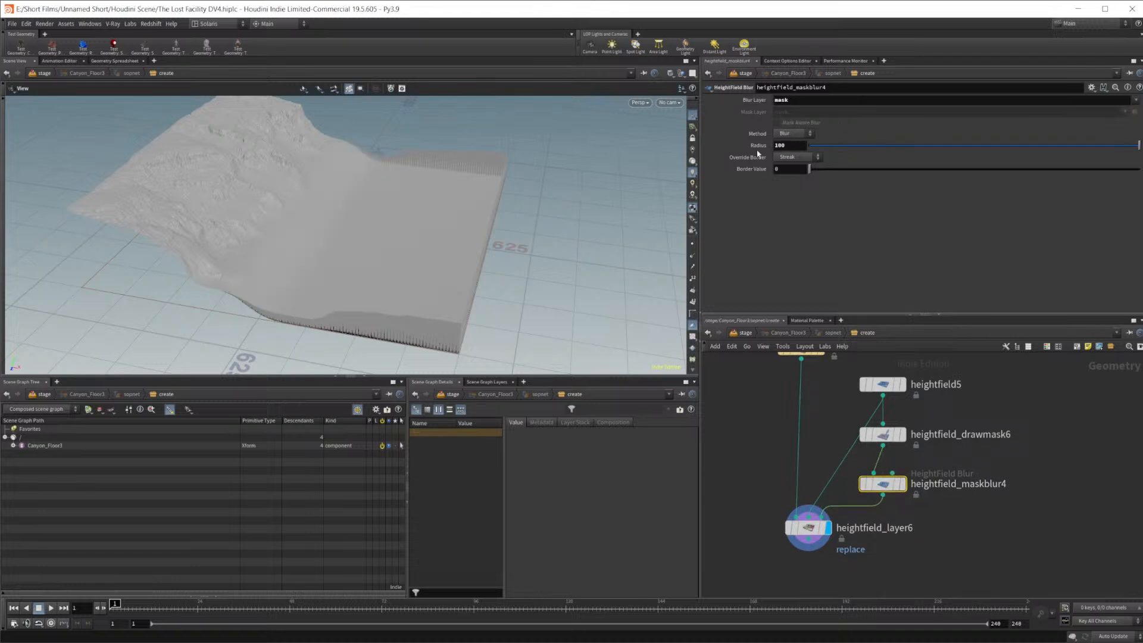
left_click_drag(436, 234, 425, 255)
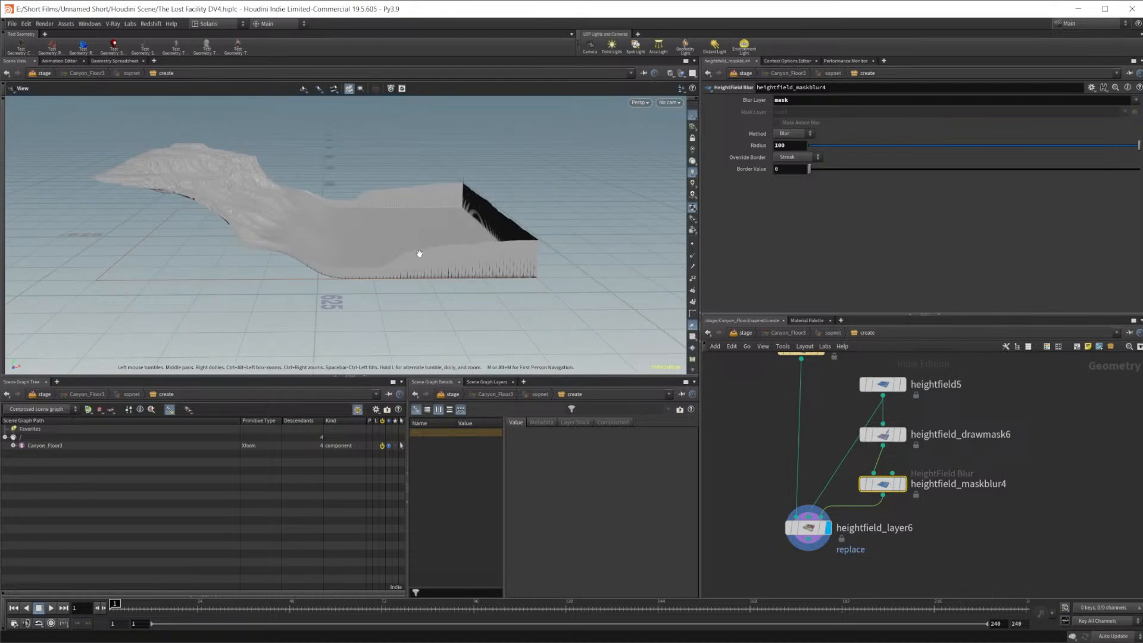
Keep the HeightField Layer's Base Scale at its default of 1 and set its Layer Offset to 66.3
left_click(883, 384)
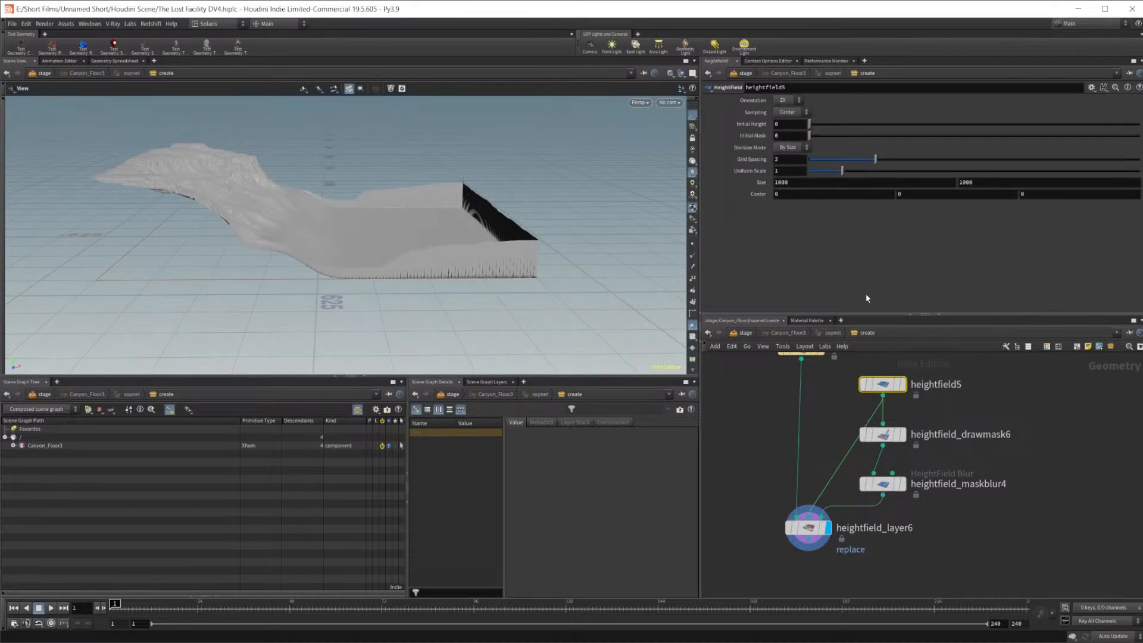
left_click(811, 528)
left_click_drag(482, 257, 508, 267)
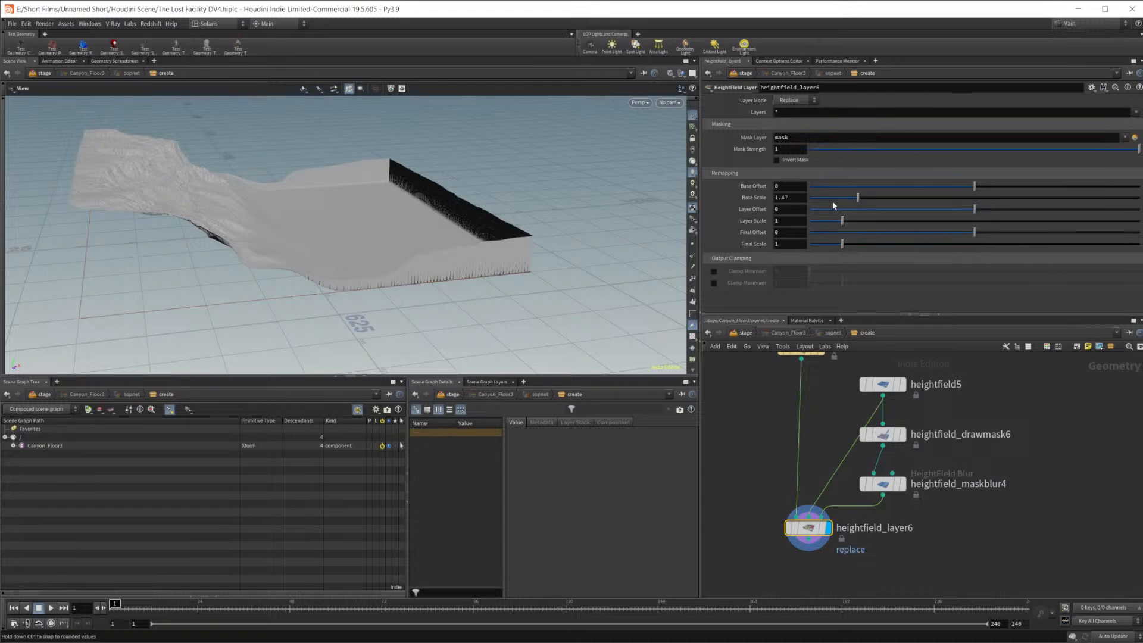
middle_click(738, 199, "ctrl")
left_click_drag(995, 208, 1082, 194)
left_click_drag(297, 280, 339, 209)
right_click_drag(340, 208, 378, 214)
left_click_drag(378, 214, 327, 186)
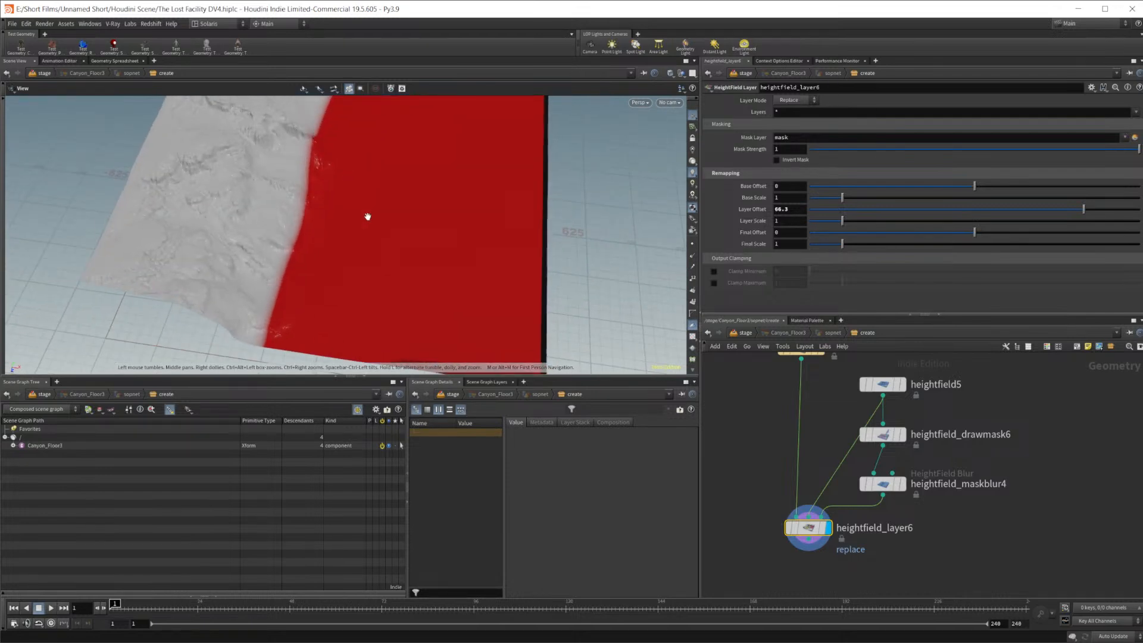
middle_click_drag(932, 419, 944, 422)
right_click_drag(397, 275, 337, 270)
left_click_drag(337, 271, 360, 246)
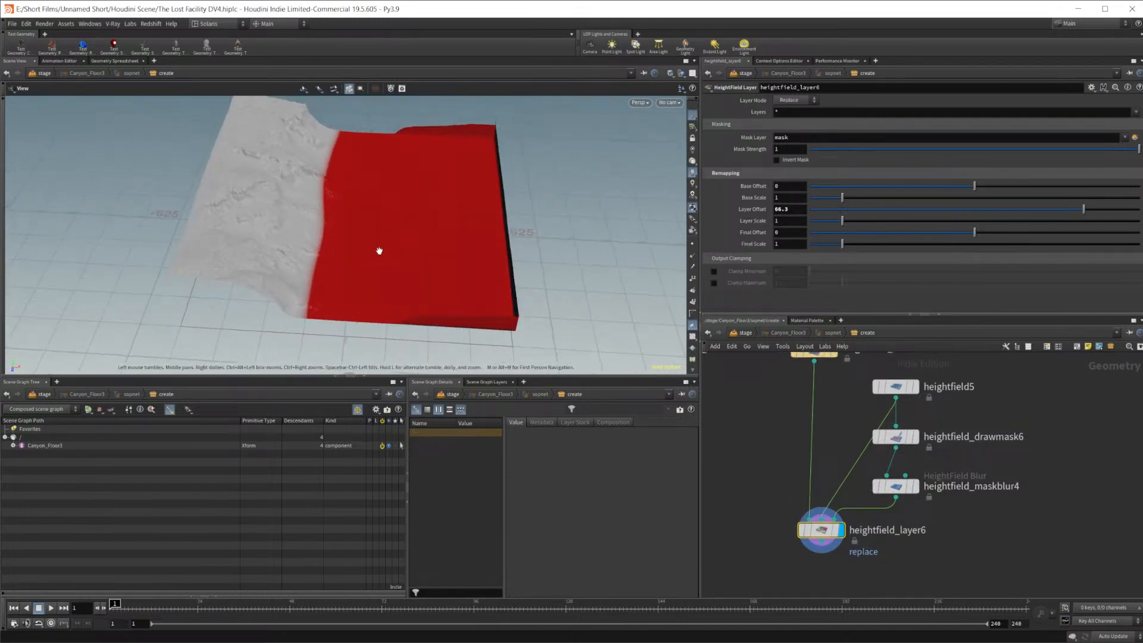
Add a HeightField Mask Clear node beneath the HeightField Layer, display it and inspect the blended canyon wall
middle_click_drag(821, 573, 814, 442)
key("Tab")
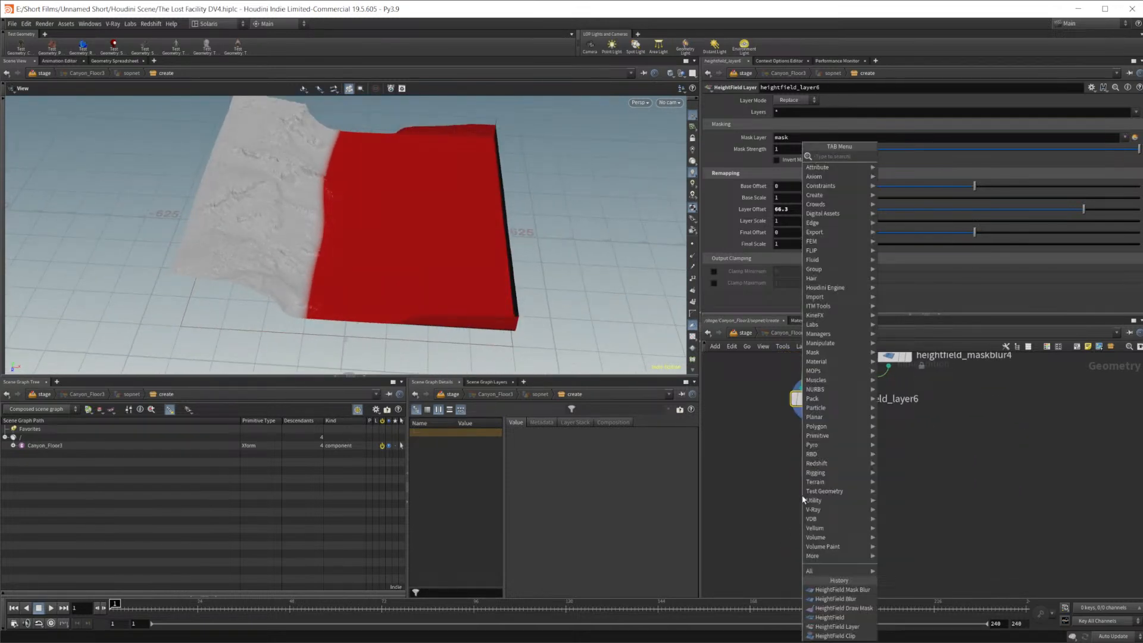
type("hf cl")
key("Down")
key("Down")
key("Return")
left_click_drag(333, 238, 589, 235)
right_click_drag(590, 235, 521, 282)
left_click_drag(521, 282, 584, 217)
Delete the existing stroke from the heightfield_drawmask6 Draw Mask node
scroll(1067, 512, "down", 6)
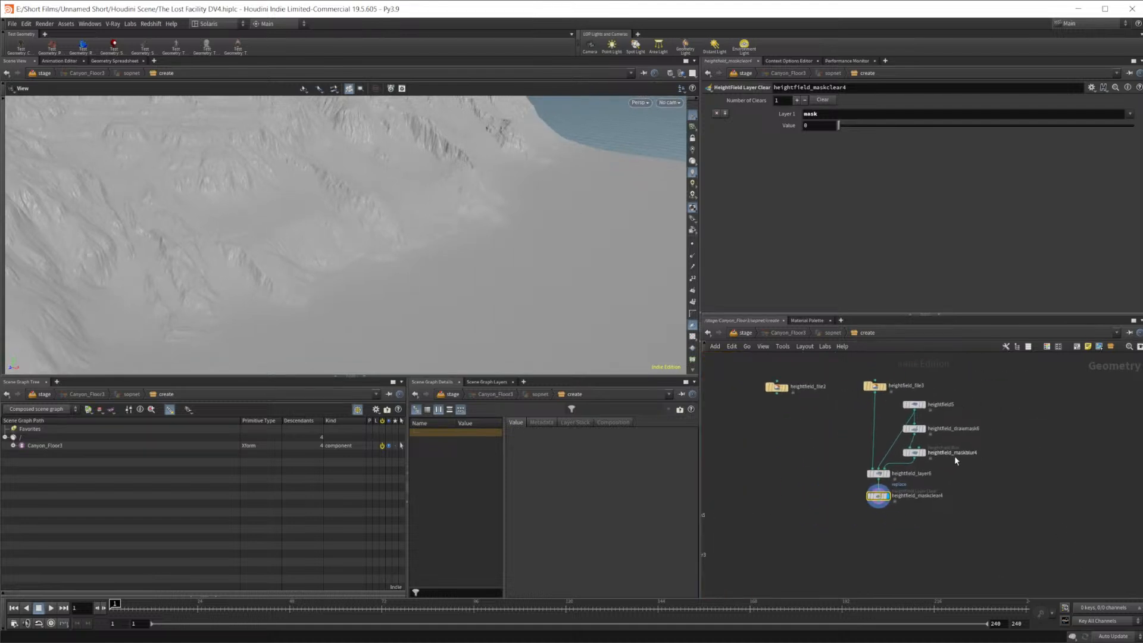
scroll(920, 447, "up", 3)
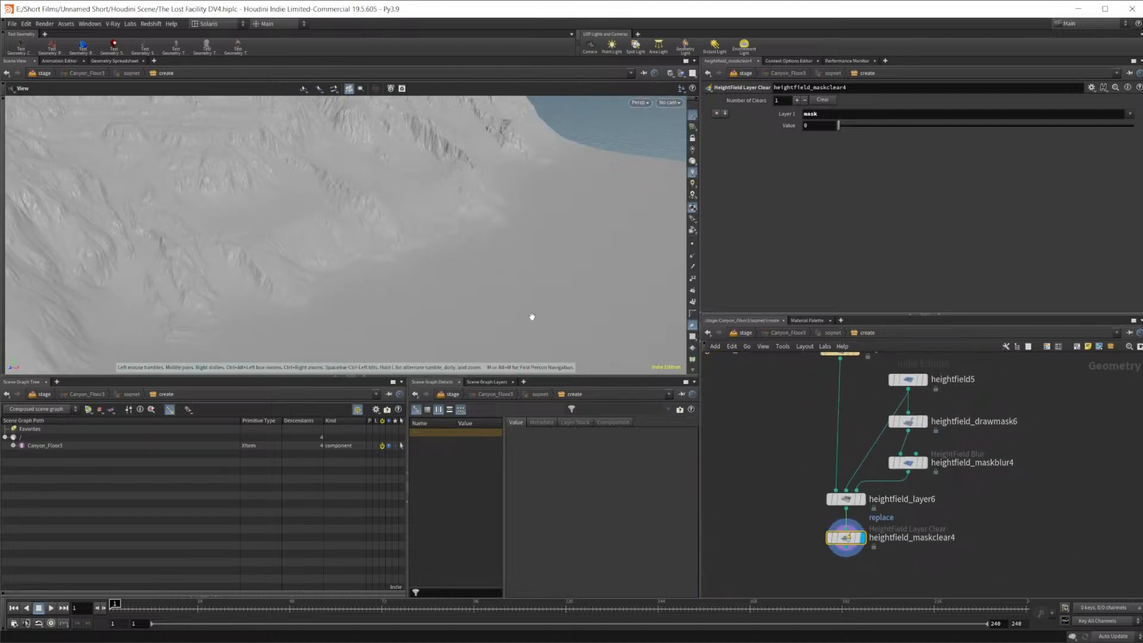
left_click(908, 422)
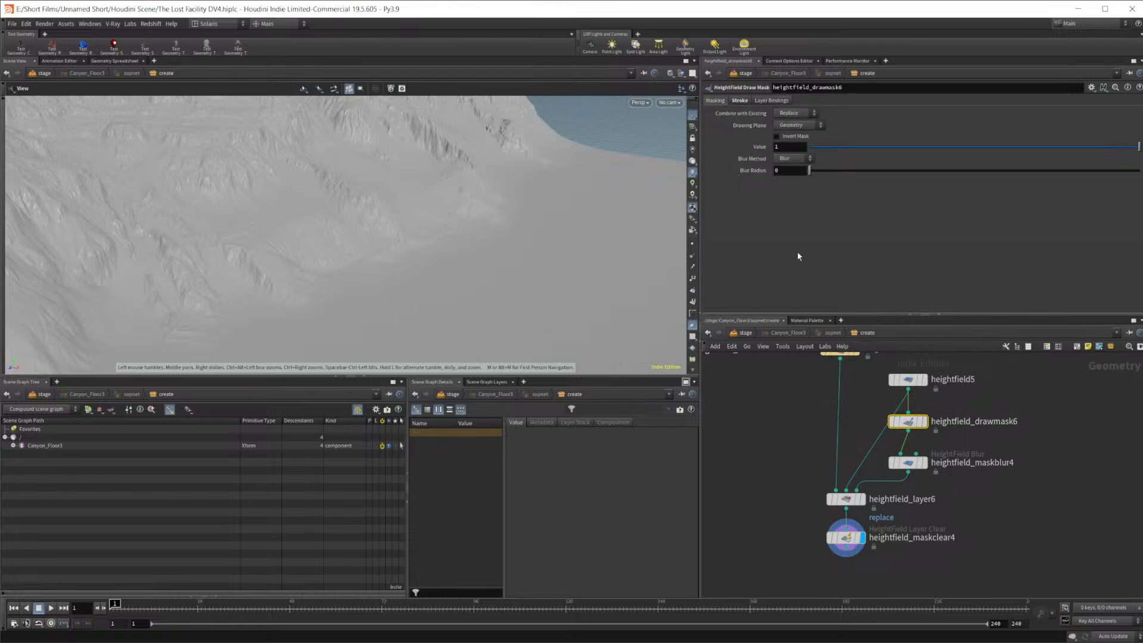
left_click(739, 101)
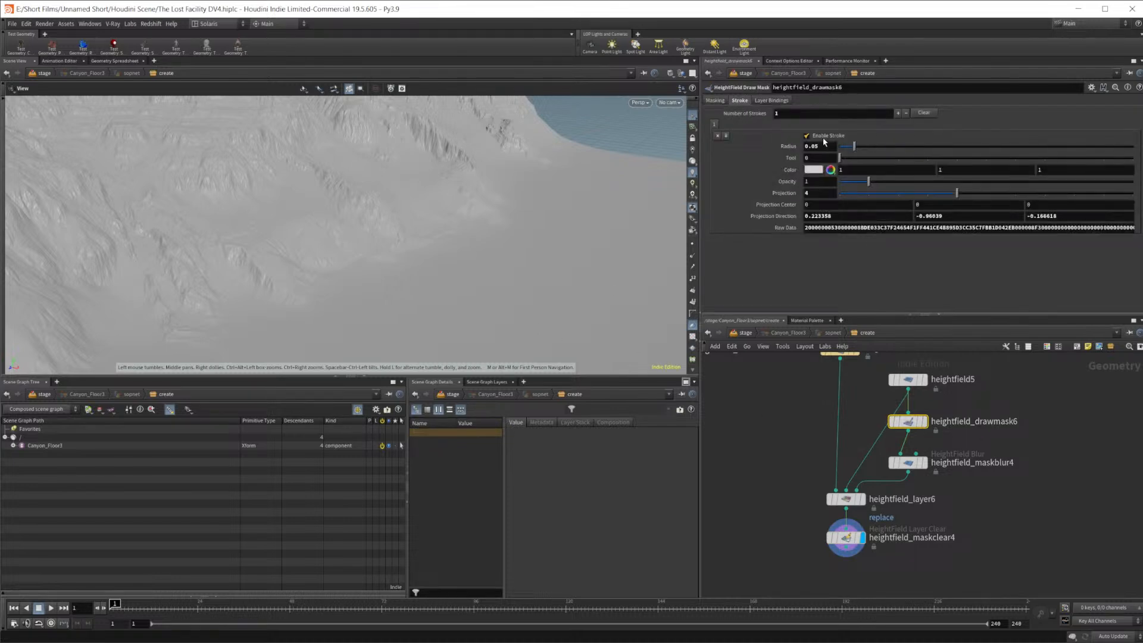
left_click(716, 137)
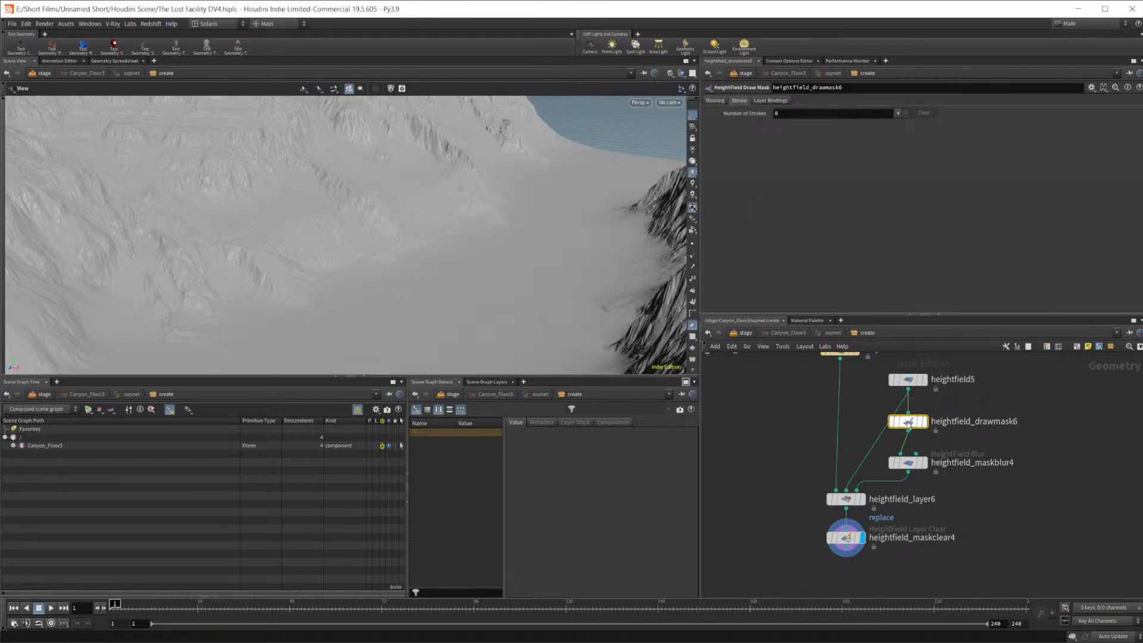
Try drawing a new mask outline from above, running along the canyon floor and enclosing the steep dark wall
left_click_drag(437, 283, 501, 301)
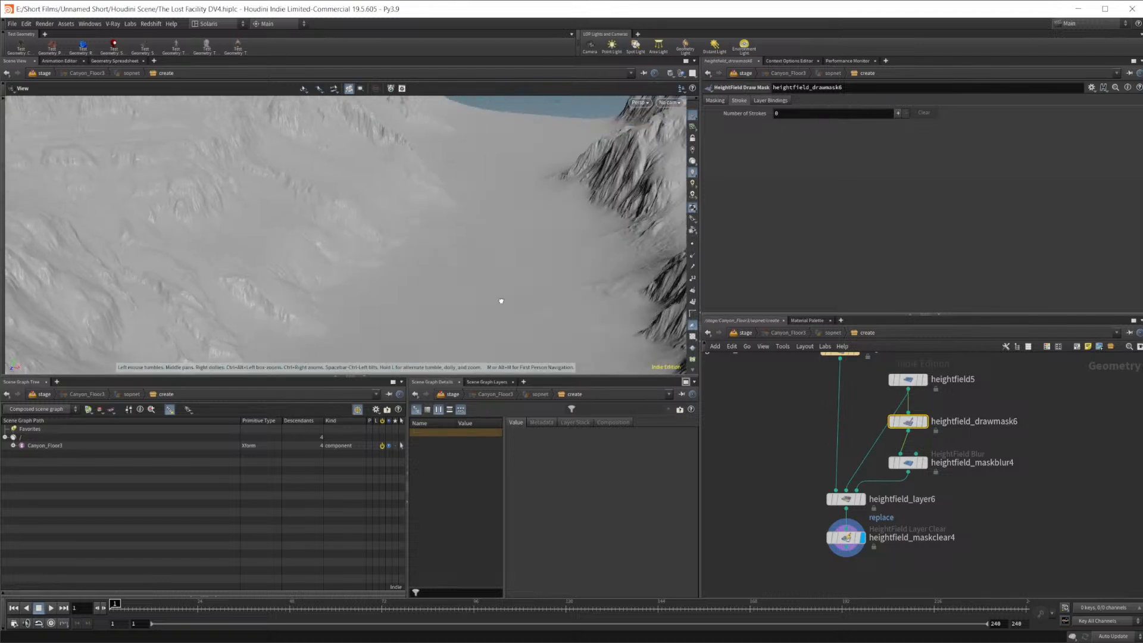
scroll(494, 288, "down", 5)
left_click_drag(474, 204, 365, 286)
scroll(351, 250, "down", 3)
middle_click_drag(377, 272, 355, 244)
scroll(333, 268, "down", 3)
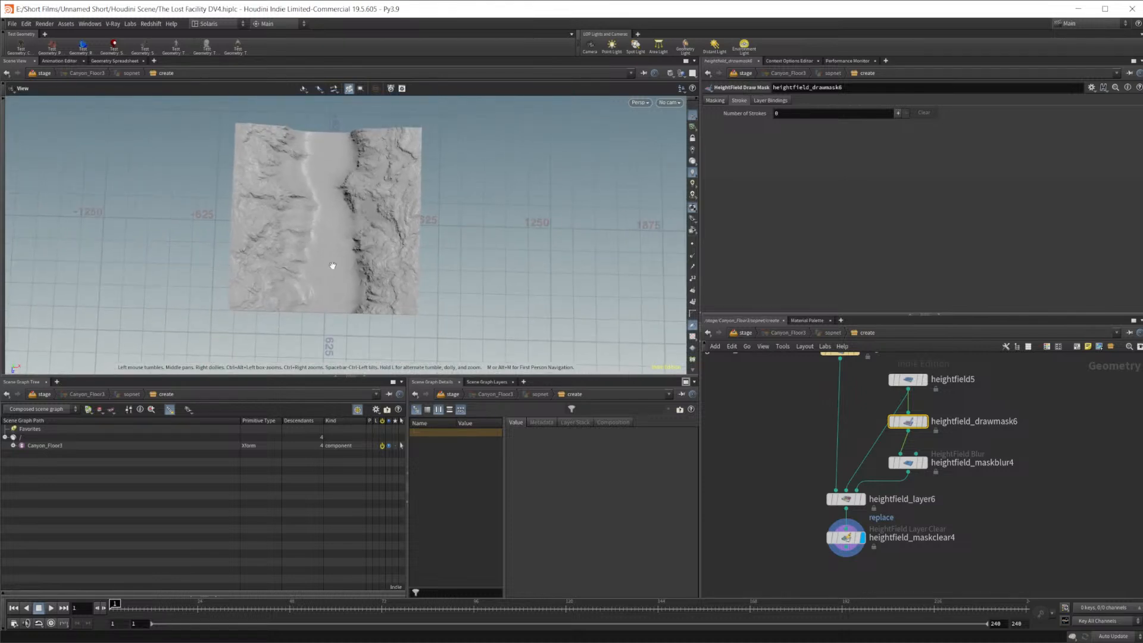
key("Return")
left_click_drag(351, 109, 334, 218)
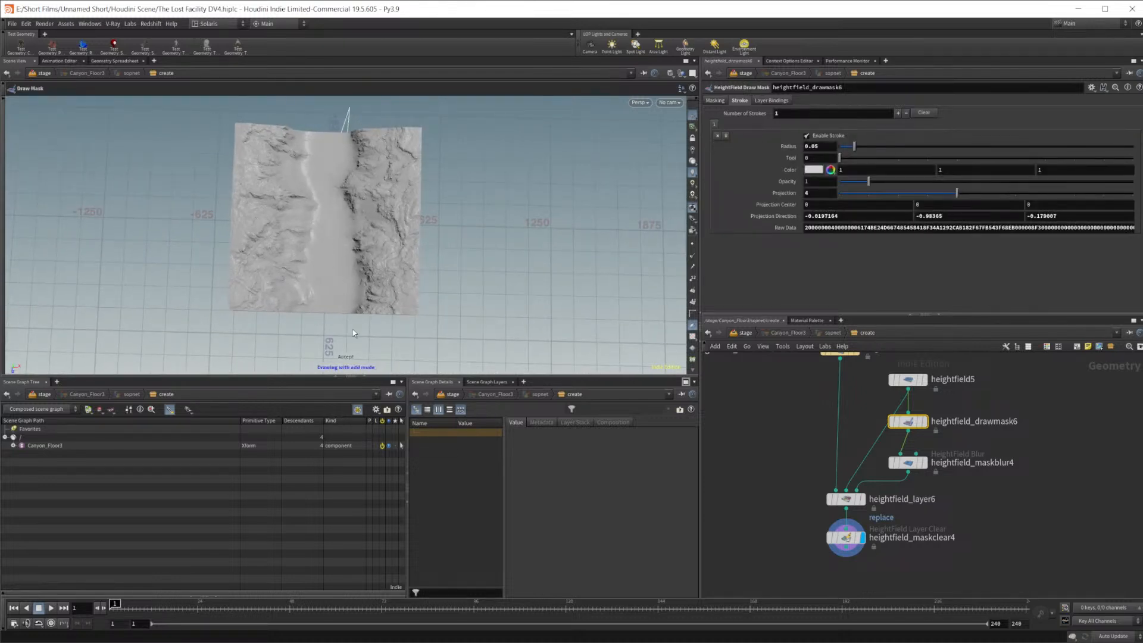
mouse_move(377, 339)
left_mouse_down()
mouse_move(438, 329)
mouse_move(461, 244)
mouse_move(435, 104)
left_mouse_up()
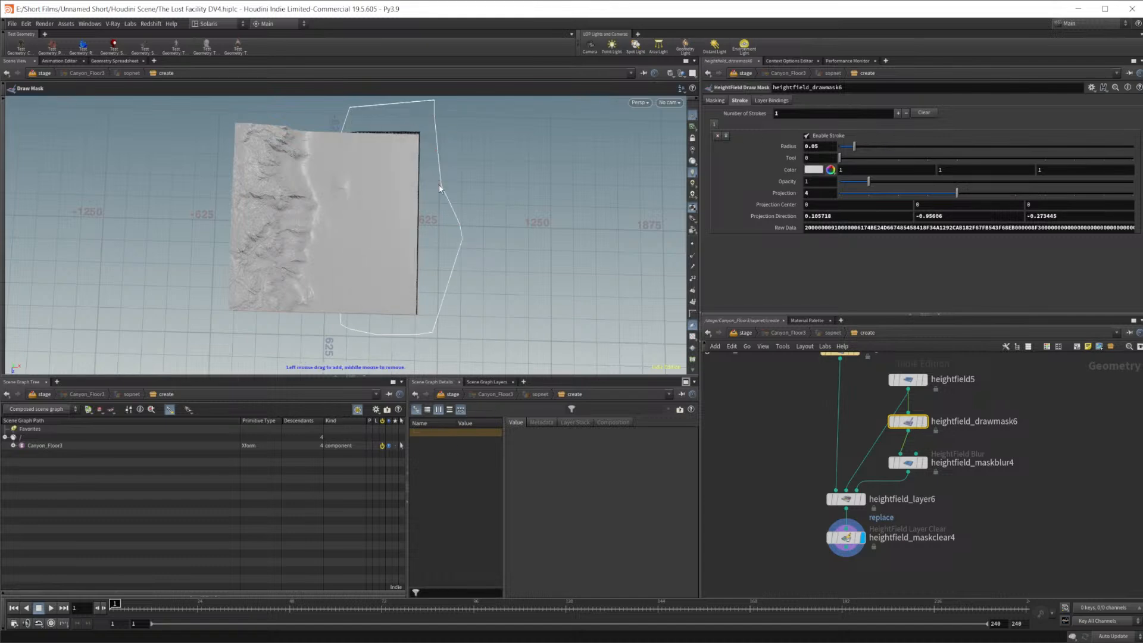
Delete the first Draw Mask stroke and redraw the outline around the steep dark canyon wall from above
left_click_drag(364, 199, 364, 200, "alt")
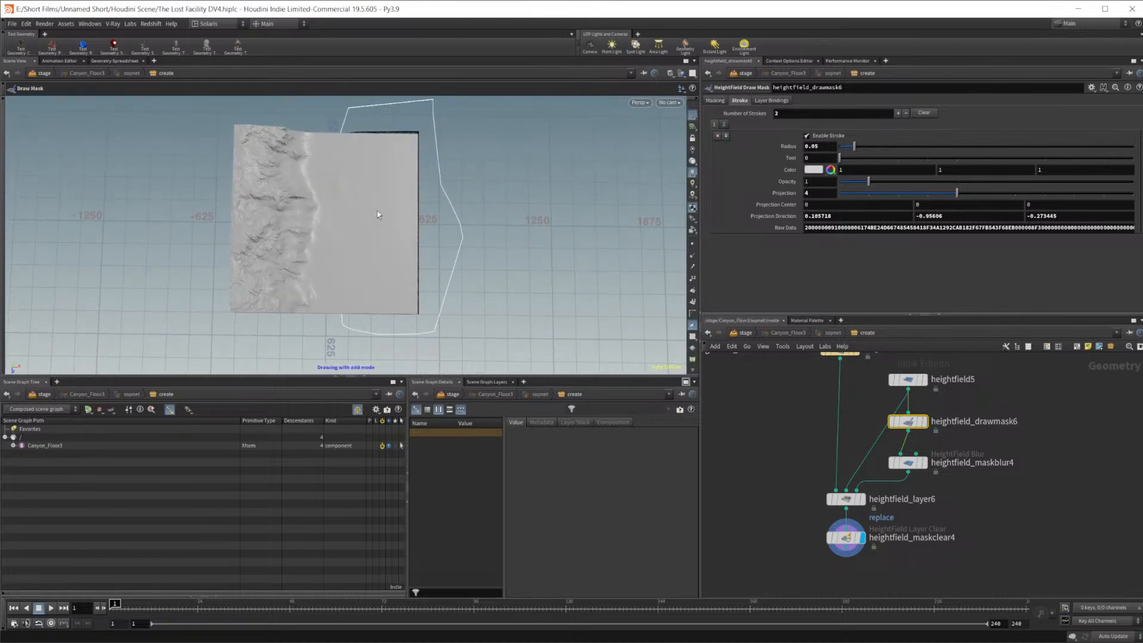
mouse_move(363, 211)
left_mouse_down("alt")
mouse_move(365, 127)
mouse_move(370, 229)
left_mouse_up("alt")
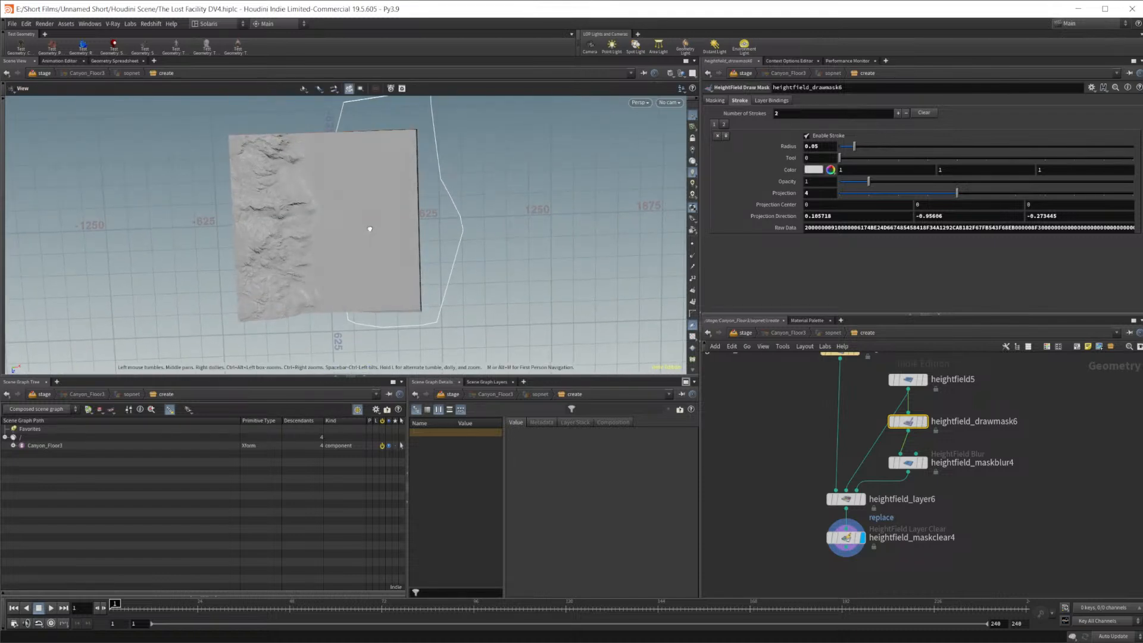
left_click(719, 136)
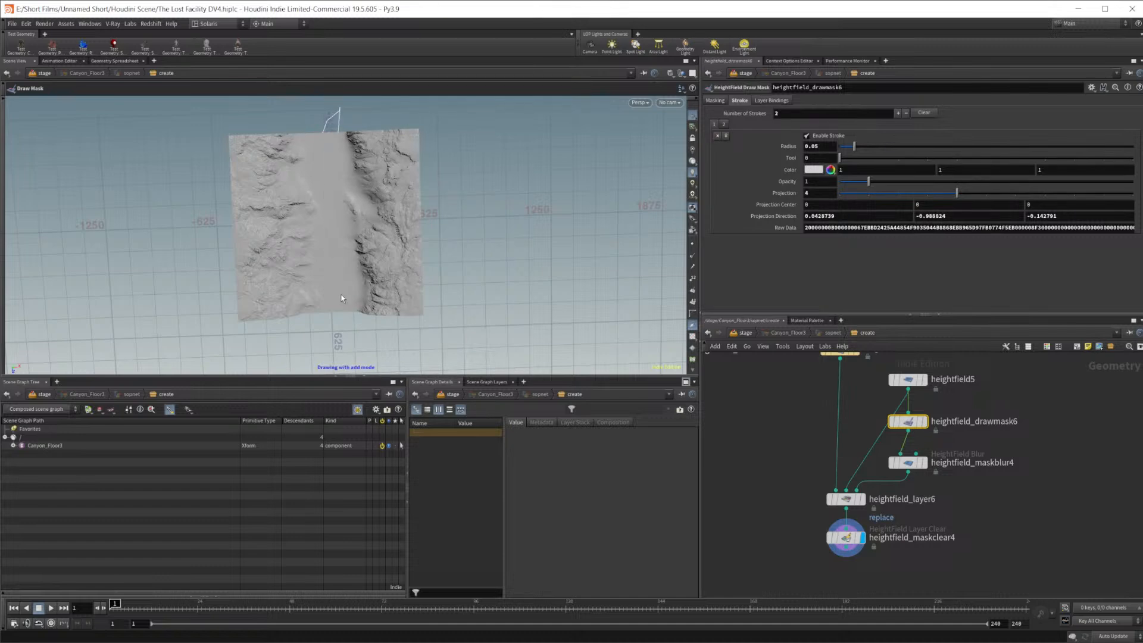
mouse_move(380, 335)
left_mouse_down()
mouse_move(464, 262)
mouse_move(427, 81)
left_mouse_up()
left_click_drag(423, 241, 419, 182, "alt")
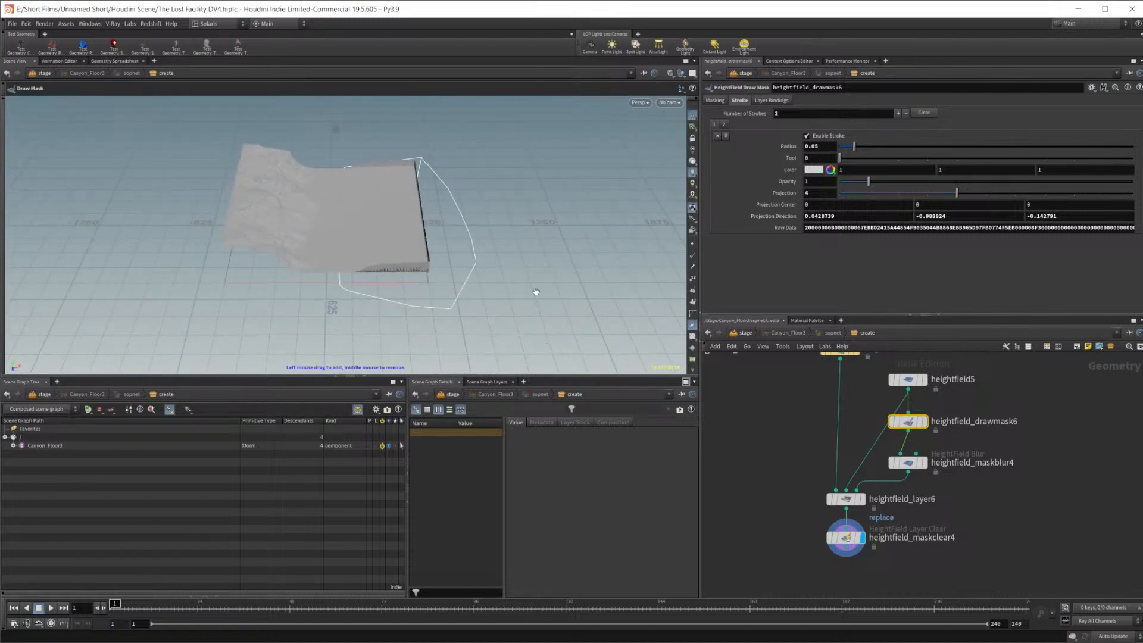
key("Escape")
Select the heightfield_maskclear4 node and inspect the transition between the canyon wall and the flattened area up close
scroll(889, 529, "up", 3)
left_click(817, 543)
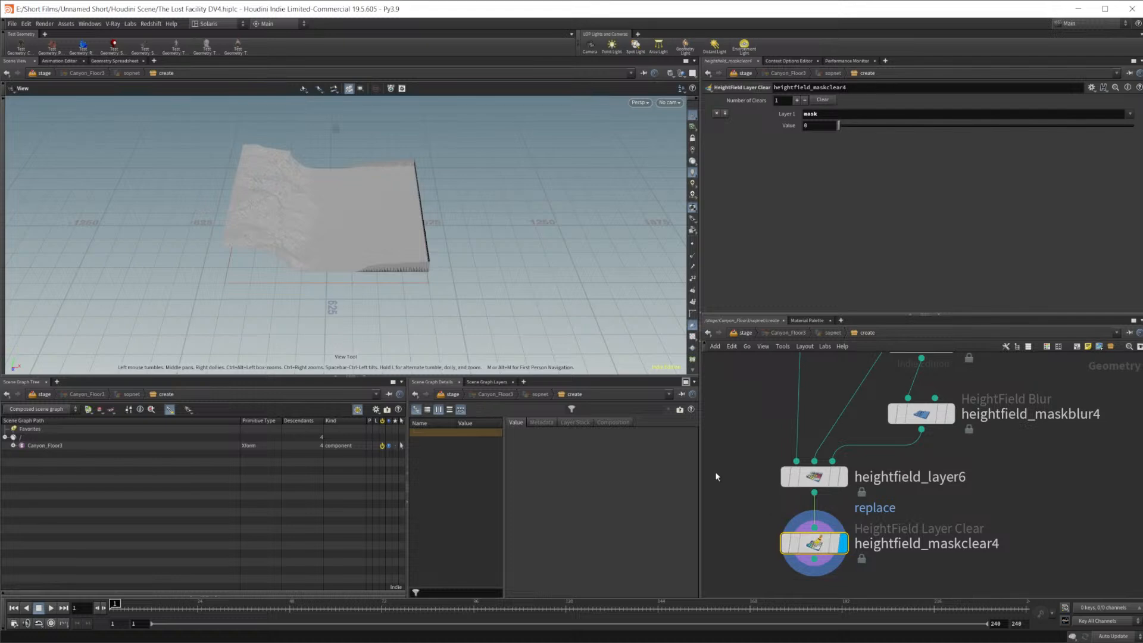
right_click_drag(345, 261, 535, 233)
left_click_drag(535, 233, 375, 219)
middle_click_drag(375, 219, 337, 243)
scroll(337, 242, "up", 2)
left_click_drag(337, 243, 389, 277)
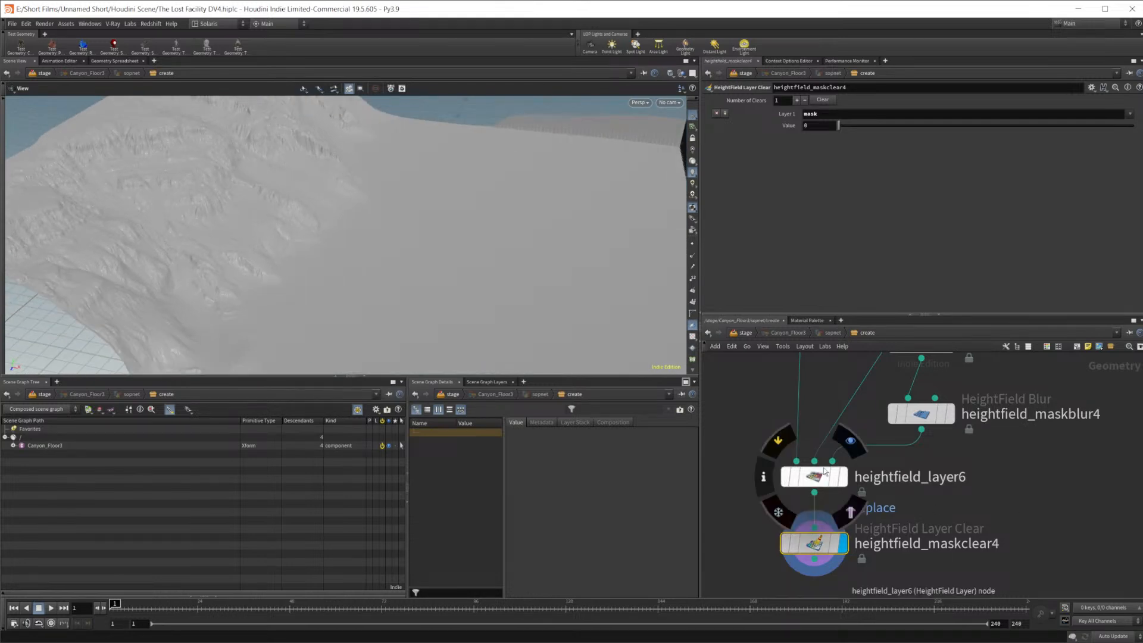
Display the HeightField Layer's mask, try a Mask Blur radius of 10 and restore the radius to 100
left_click(848, 445)
left_click(921, 414)
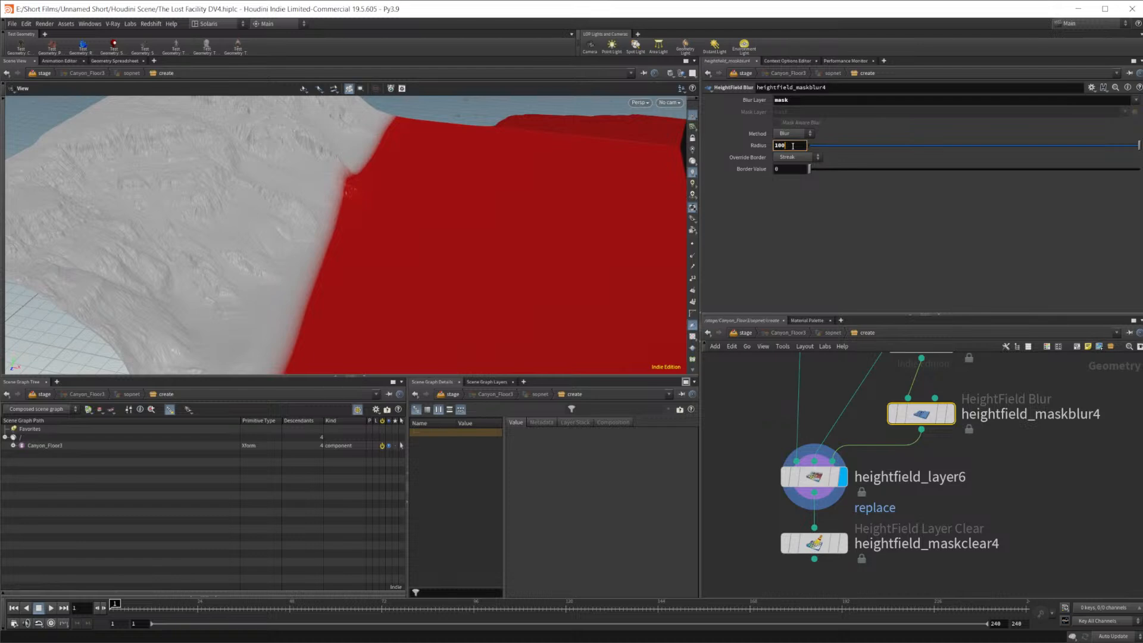
key("BackSpace")
key("Return")
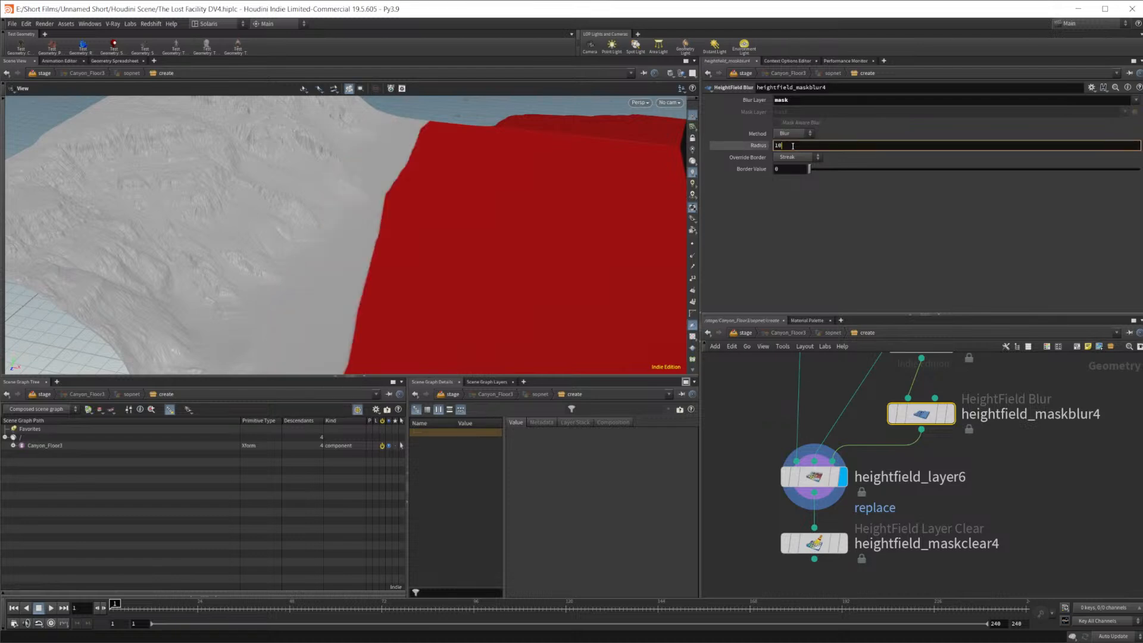
key("Return")
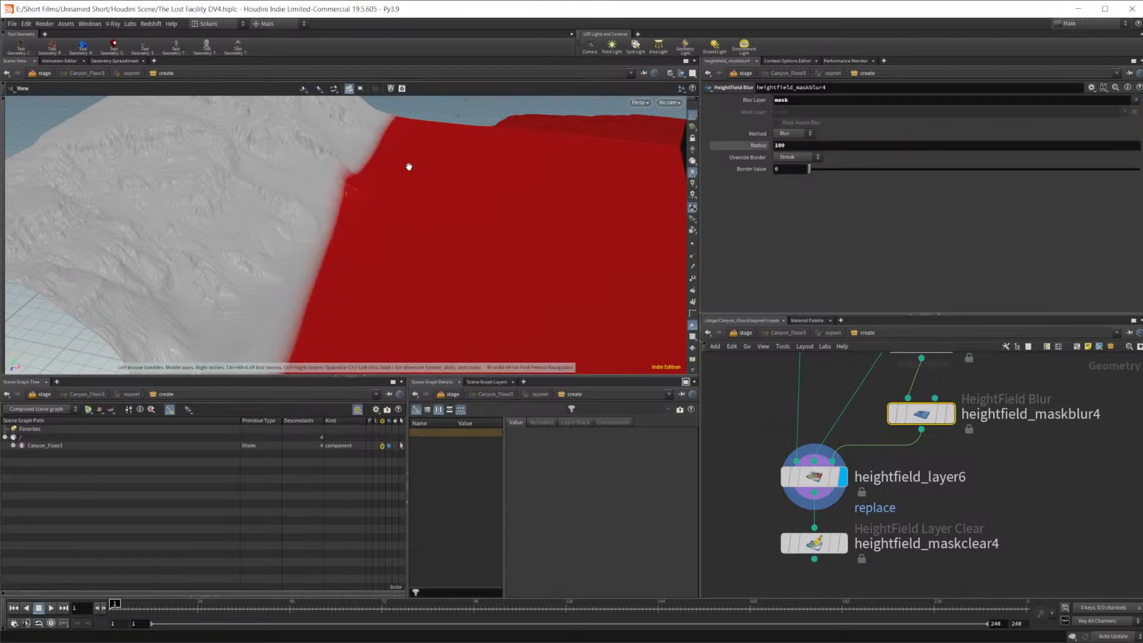
Try the Box Blur and Shrink methods on the Mask Blur node and return the method to Blur
left_click(802, 133)
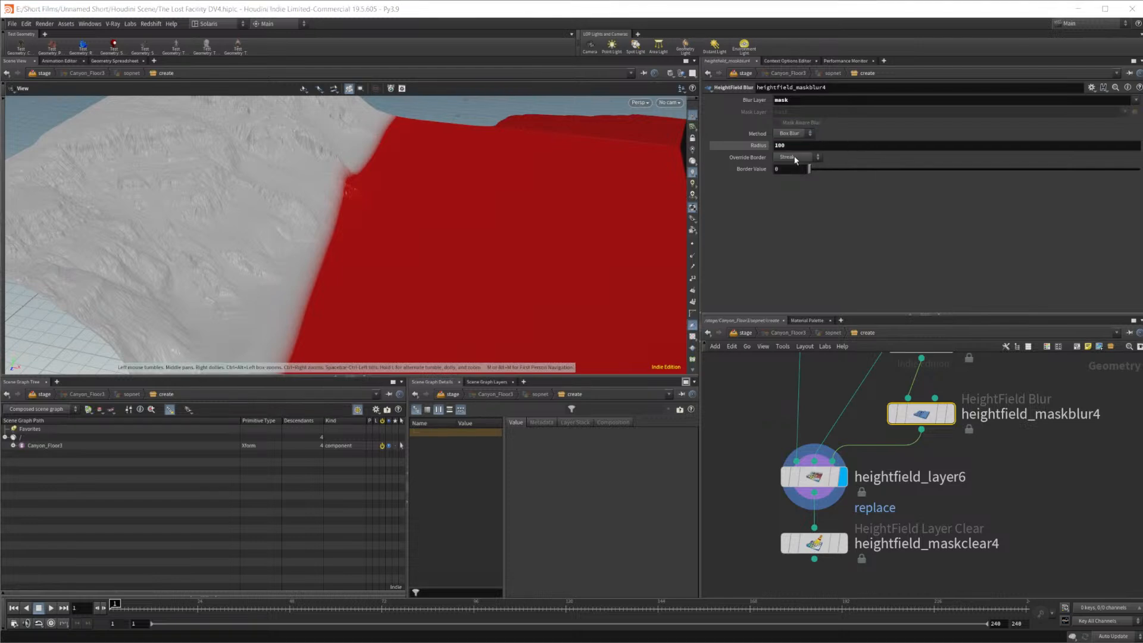
left_click(789, 133)
left_click(786, 170)
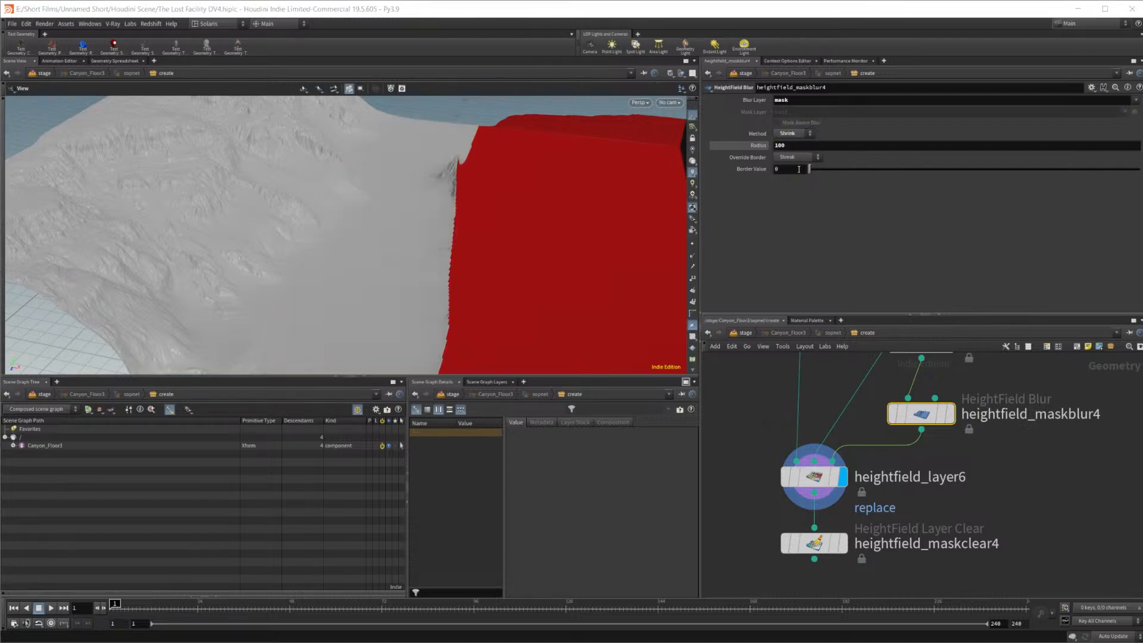
left_click(792, 134)
left_click(799, 144)
Display the heightfield_maskclear4 node and examine the flattened area and the raised edge along the terrain's outer side
middle_click_drag(991, 465, 958, 402)
mouse_move(805, 471)
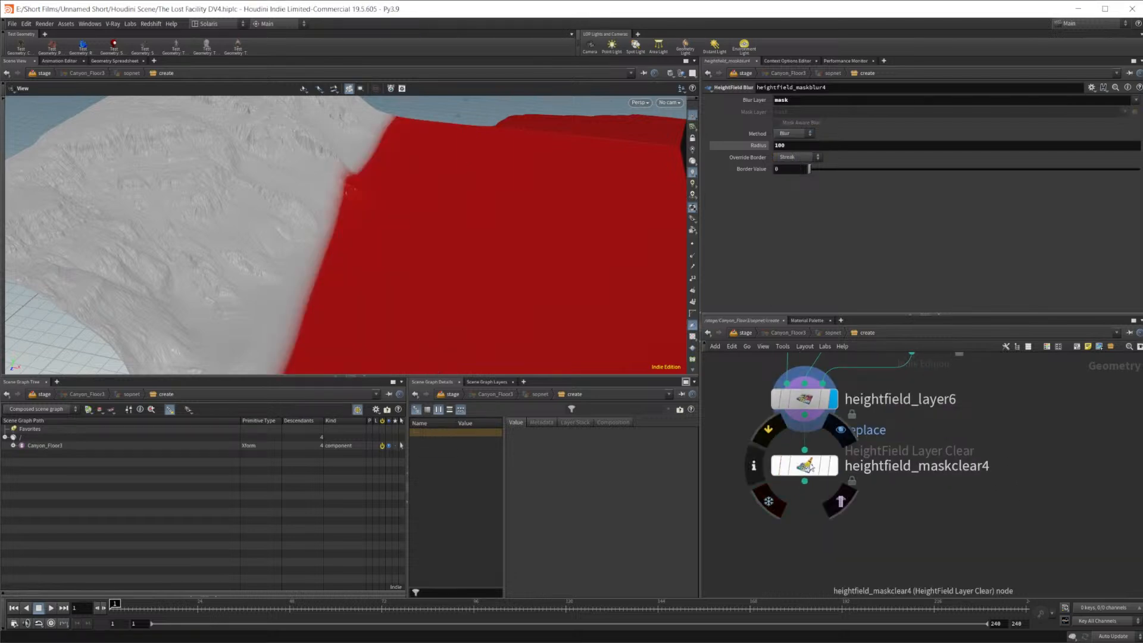
left_click(841, 430)
left_click_drag(436, 287, 464, 240)
right_click_drag(464, 240, 366, 272)
middle_click_drag(975, 496, 941, 499)
scroll(942, 498, "down", 1)
left_click_drag(587, 331, 493, 240)
right_click_drag(493, 240, 445, 263)
right_click_drag(587, 259, 714, 247)
left_click_drag(539, 235, 623, 258)
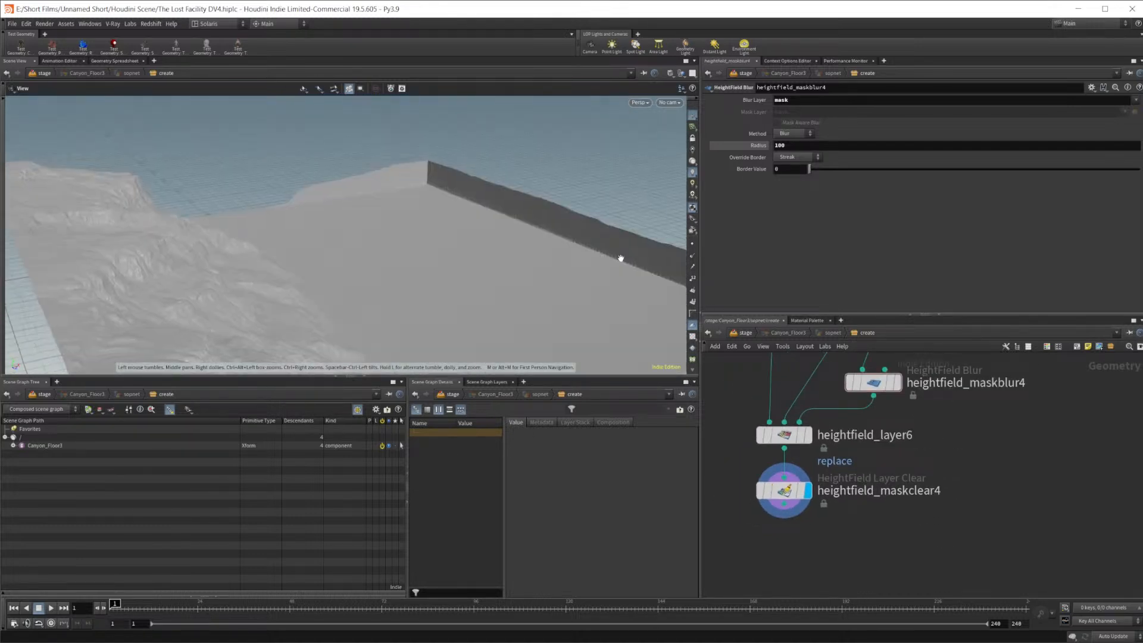
middle_click_drag(623, 258, 378, 264)
right_click_drag(378, 264, 553, 290)
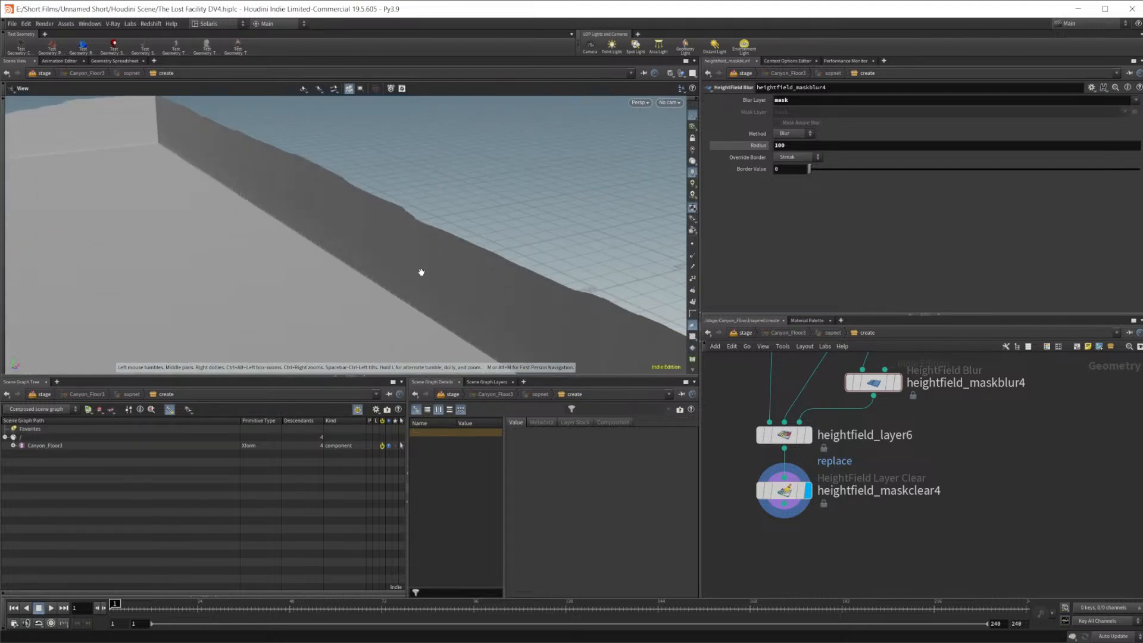
Display heightfield5 and heightfield_drawmask6 in turn to examine the flat base and its drawn mask
middle_click_drag(936, 419, 930, 488)
middle_click_drag(944, 391, 930, 498)
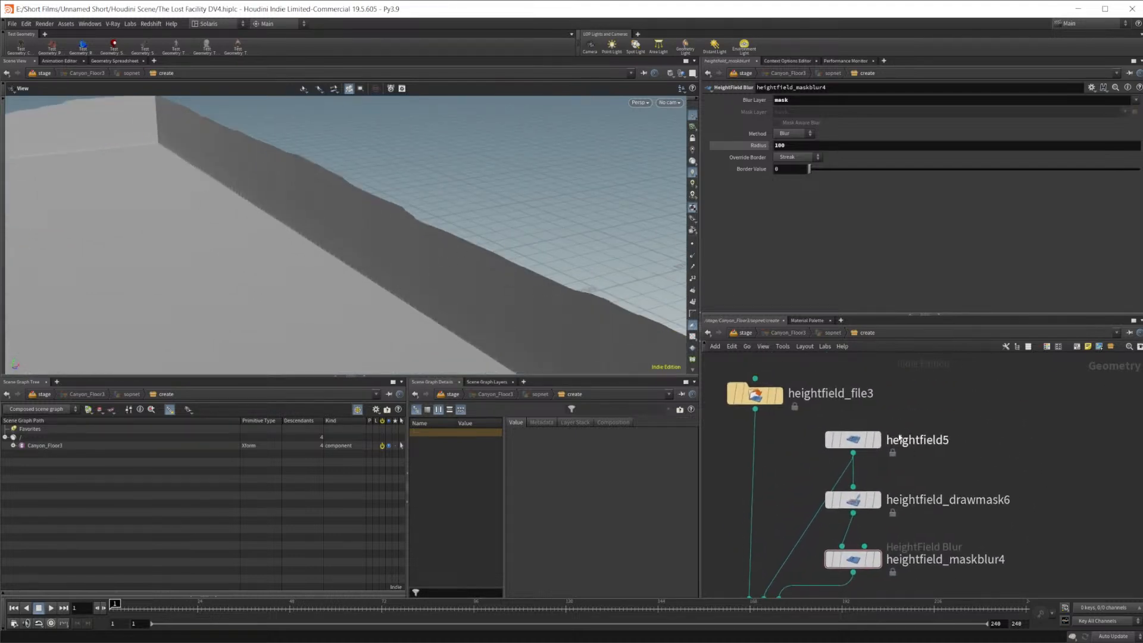
left_click(877, 439)
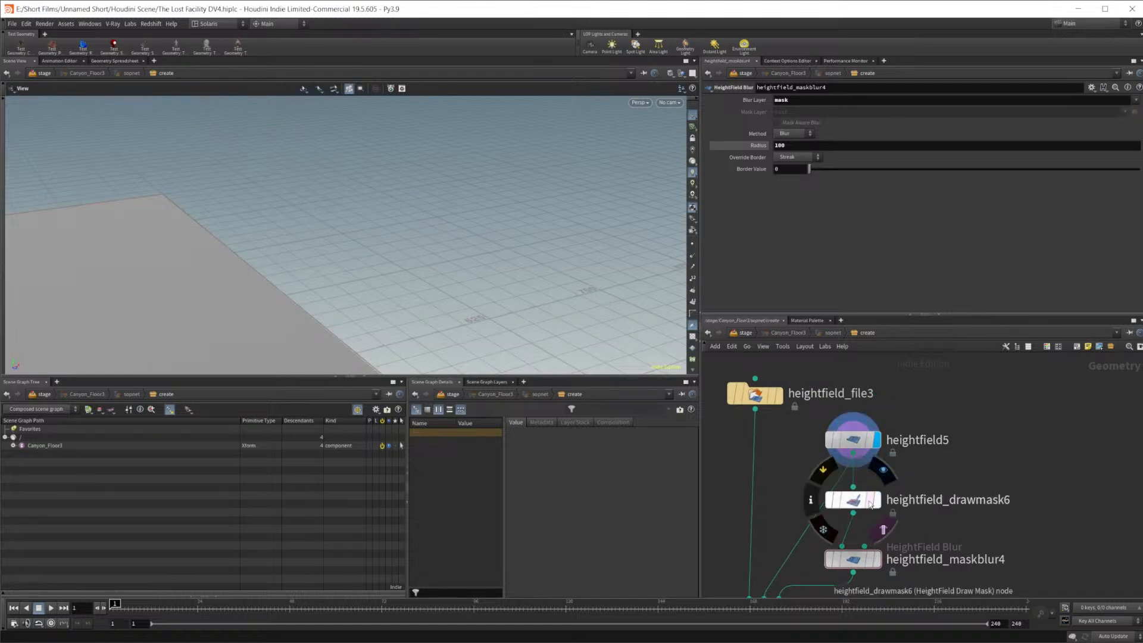
left_click(874, 501)
middle_click_drag(866, 595, 892, 486)
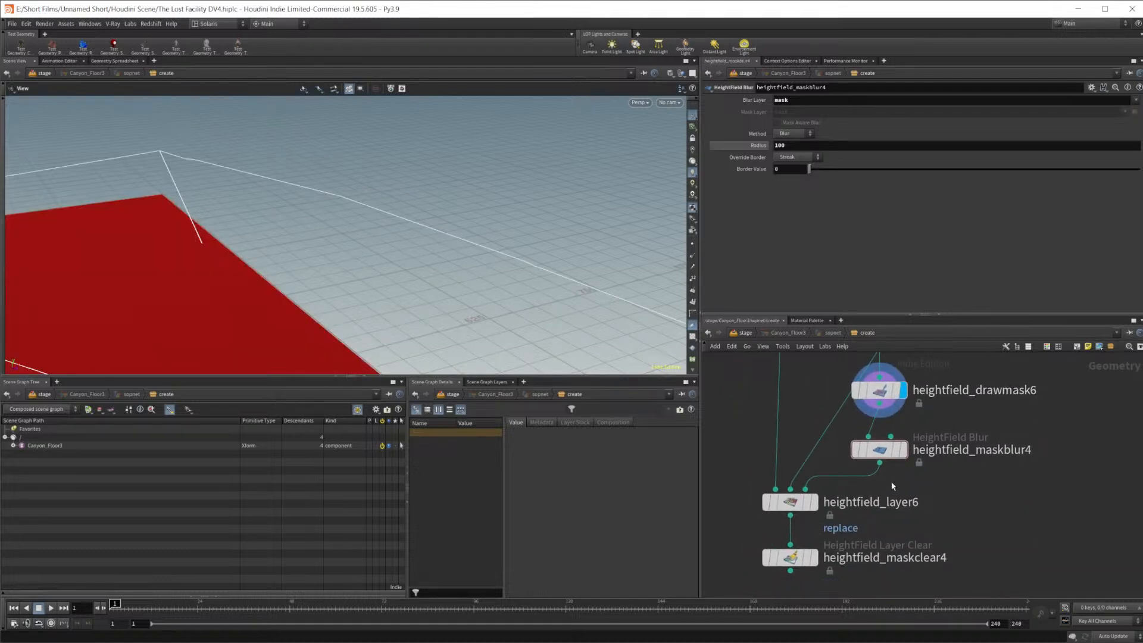
Bypass the Mask Blur and Draw Mask nodes, and display heightfield_layer6 to view the terrain without the mask
left_click(856, 449)
left_click(856, 389)
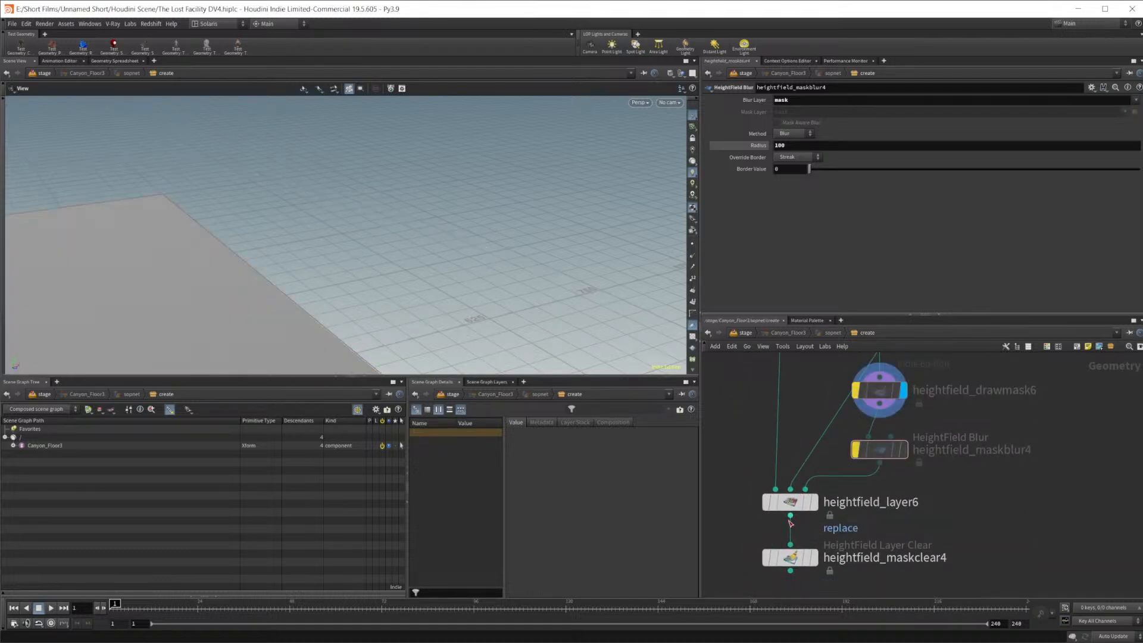
left_click(813, 502)
right_click_drag(207, 291, 258, 245)
left_click_drag(273, 238, 335, 233)
middle_click_drag(983, 499, 957, 497)
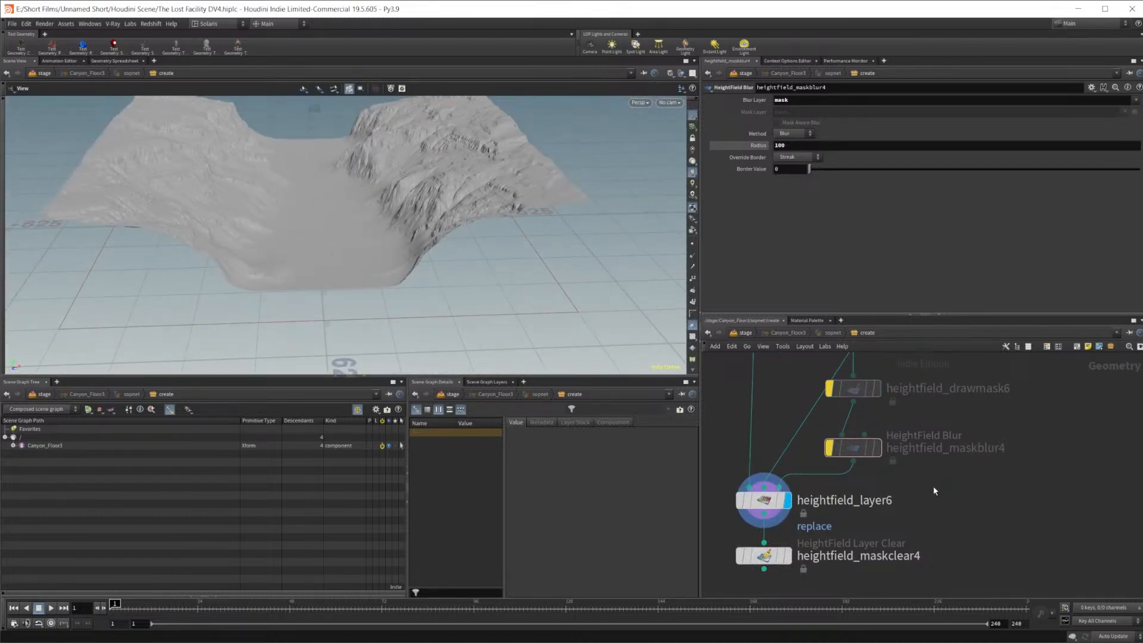
Re-enable the Draw Mask and Mask Blur nodes and inspect the masked terrain around the remaining wall
mouse_move(852, 389)
left_click(828, 362)
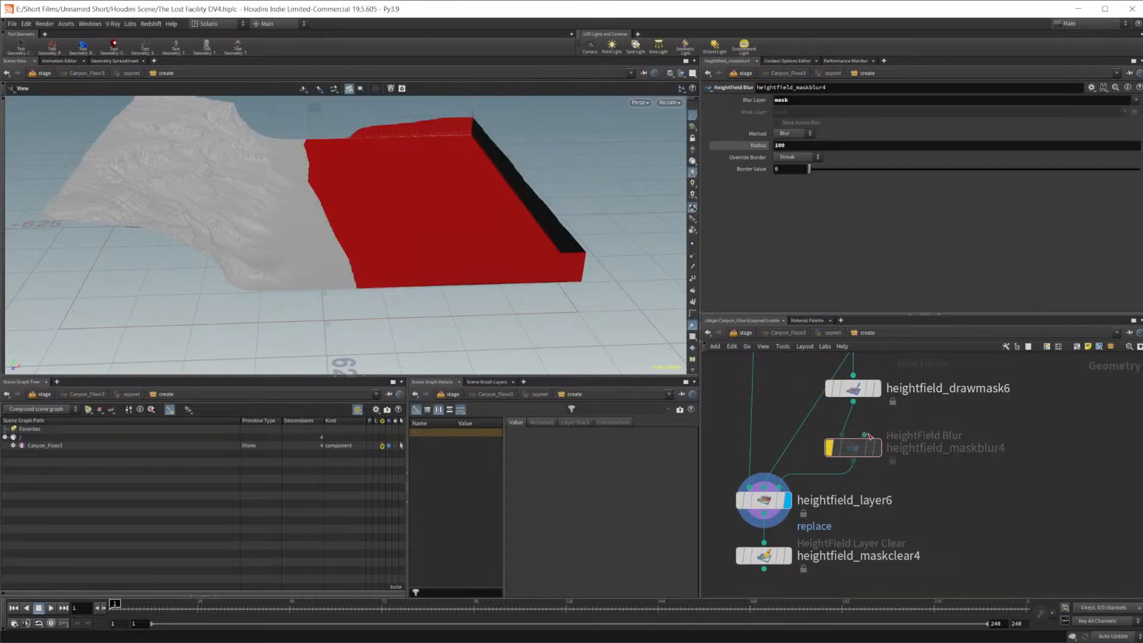
middle_click_drag(892, 412, 862, 463)
left_click(843, 440)
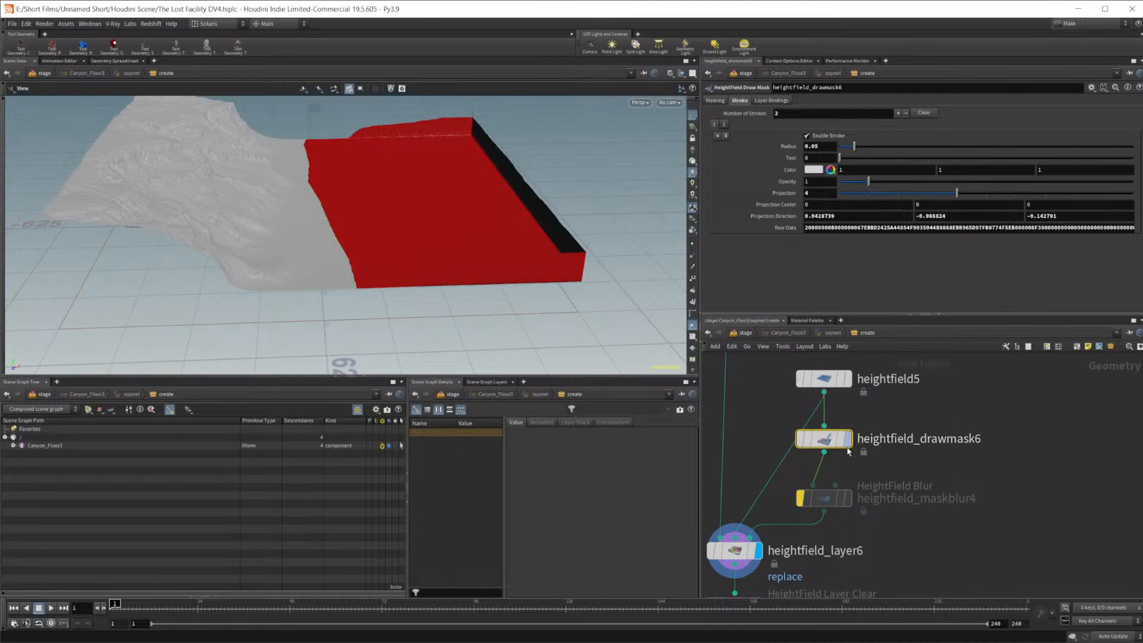
left_click(796, 472)
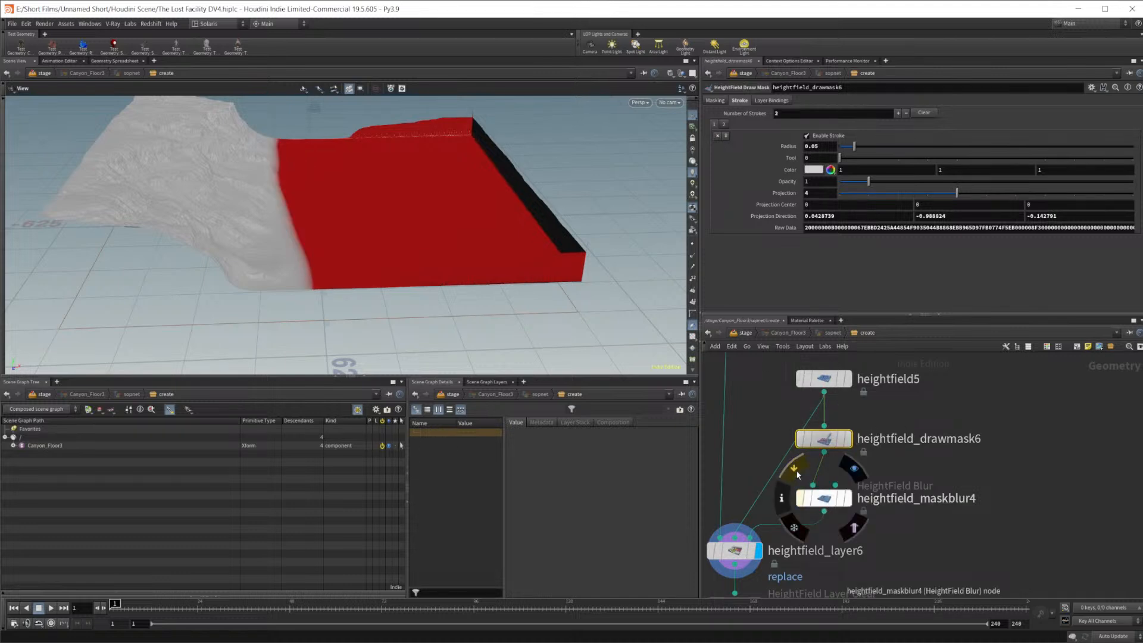
mouse_move(449, 194)
left_mouse_down()
mouse_move(502, 258)
mouse_move(470, 204)
mouse_move(448, 209)
left_mouse_up()
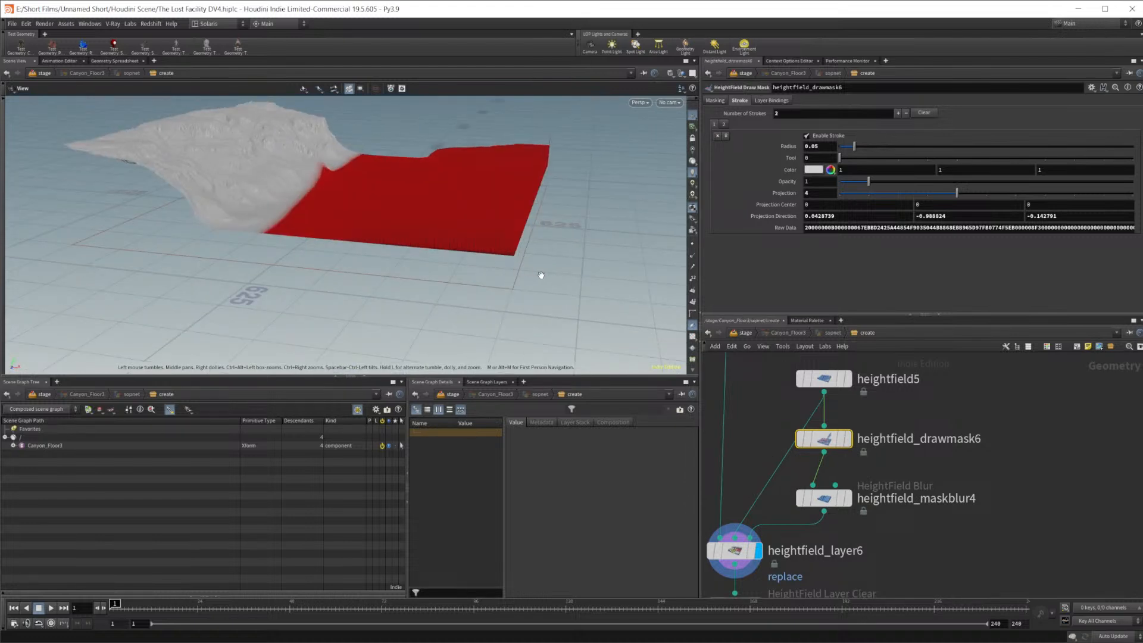
mouse_move(515, 243)
left_mouse_down()
mouse_move(464, 303)
mouse_move(492, 314)
mouse_move(508, 235)
mouse_move(522, 236)
left_mouse_up()
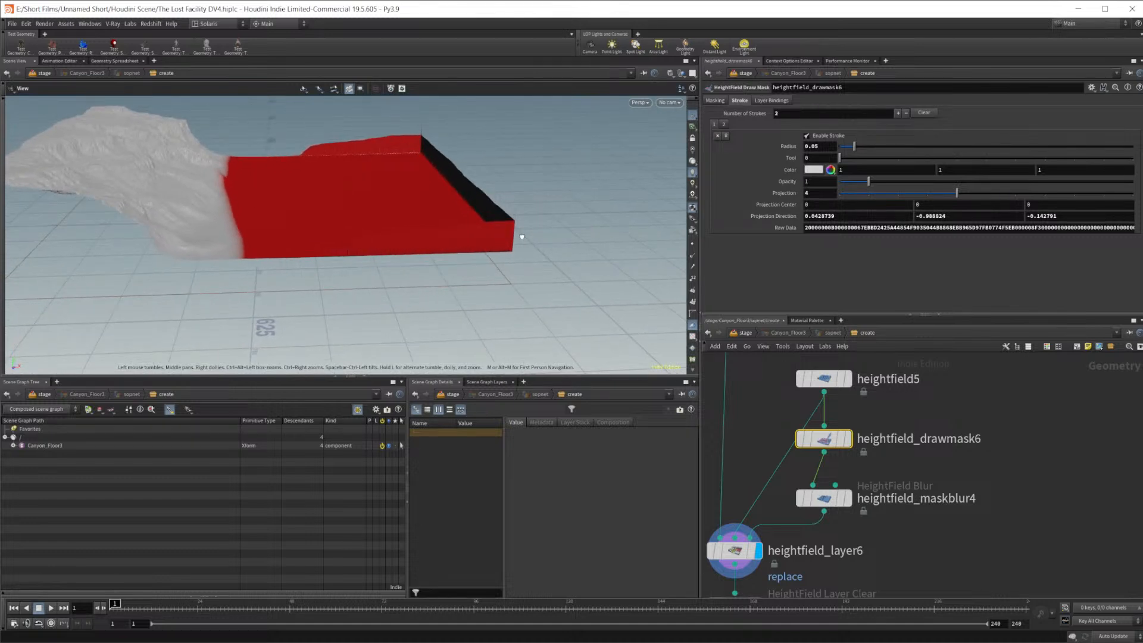
middle_click_drag(974, 524, 1041, 421)
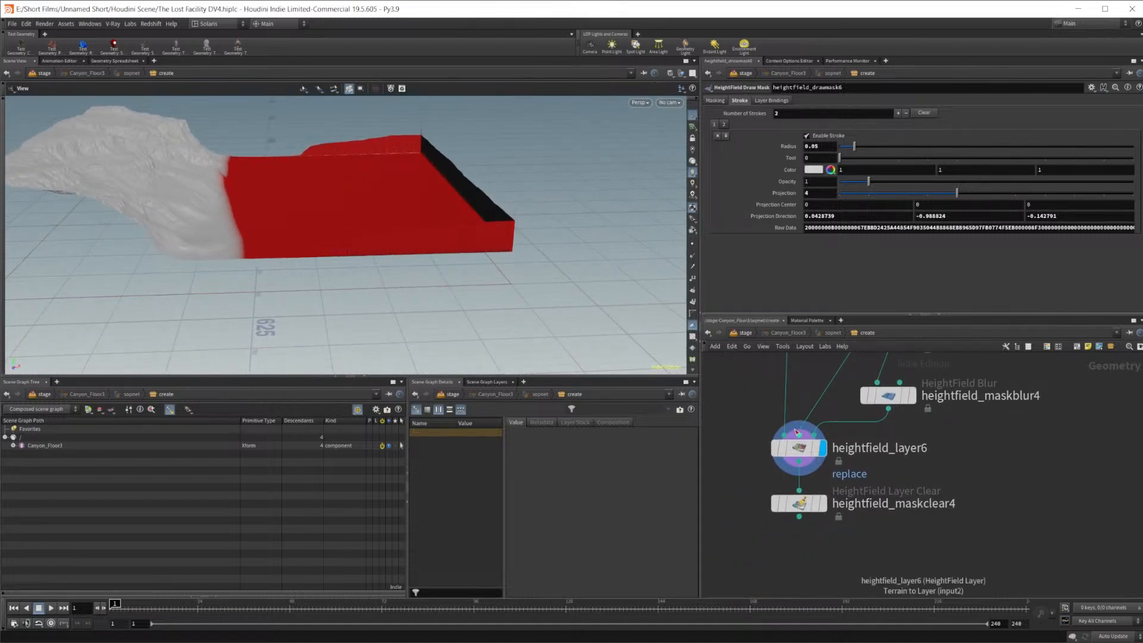
middle_click_drag(771, 423, 791, 540)
middle_click_drag(794, 444, 803, 387)
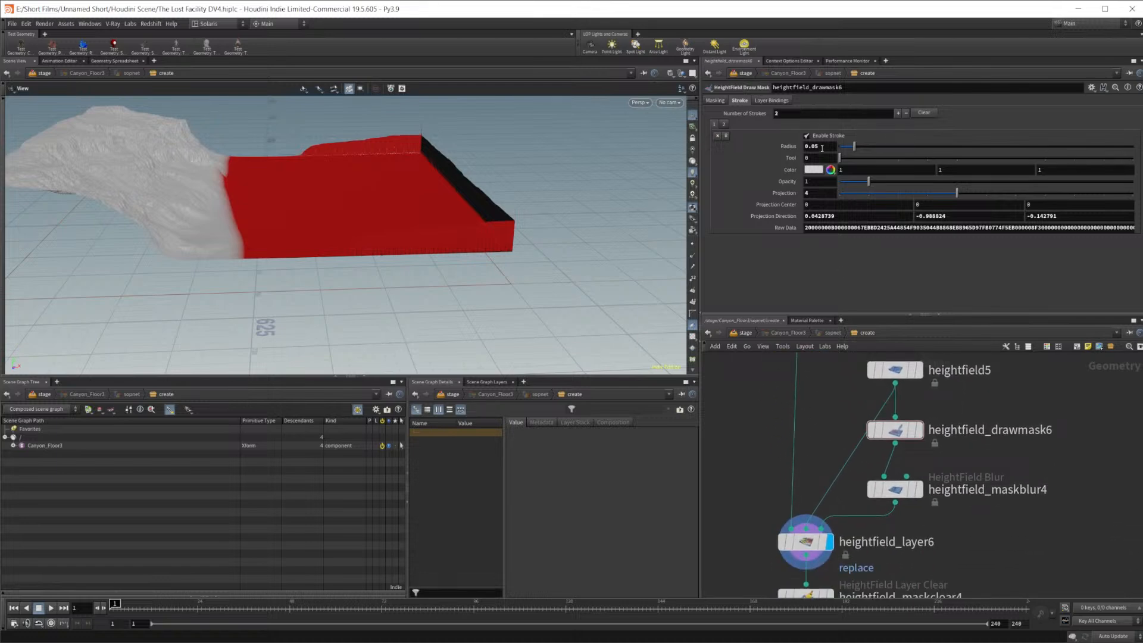
Add a Convert HeightField node after heightfield_maskclear4, display it, and inspect the converted mesh's raised corner and flat area
left_click_drag(375, 184, 309, 236)
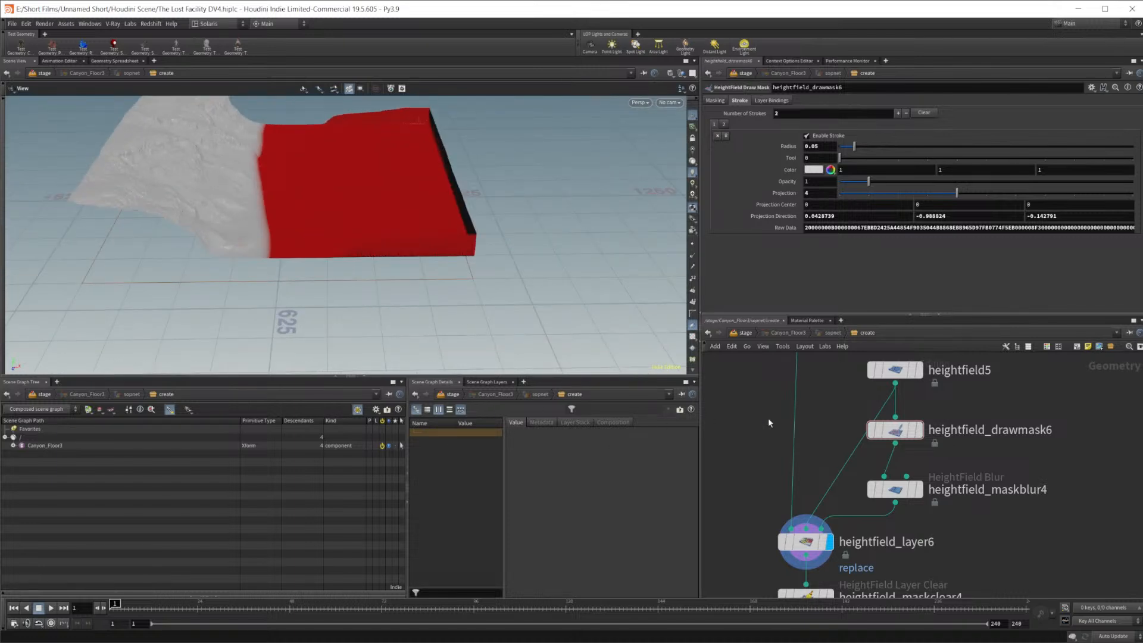
middle_click_drag(1006, 581, 1017, 460)
left_click(839, 476)
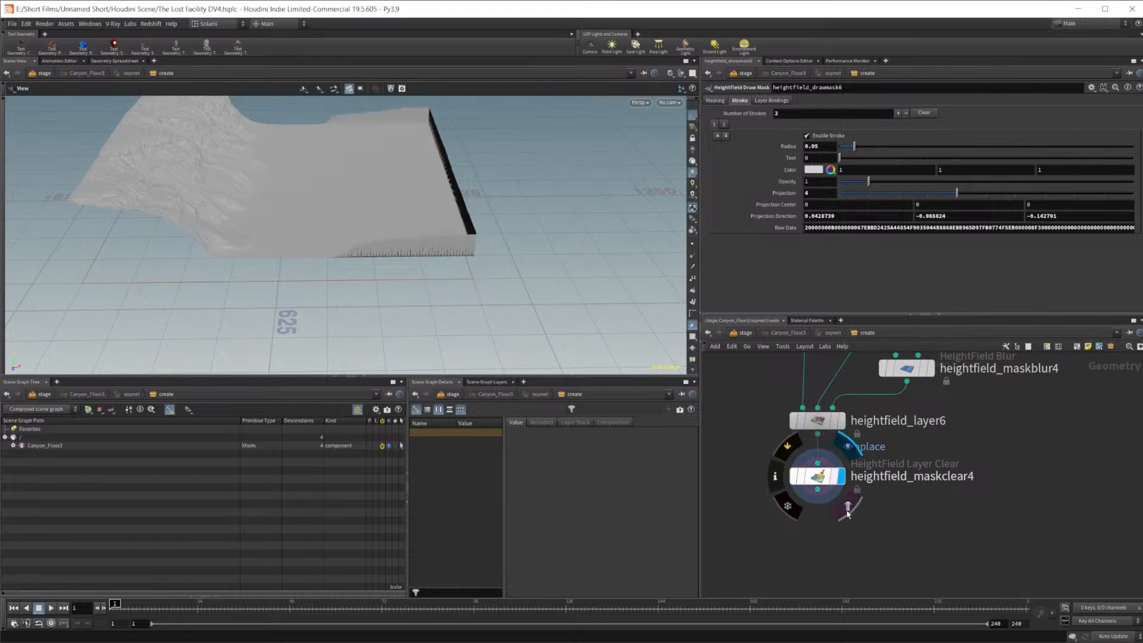
middle_click_drag(837, 562, 855, 455)
key("Tab")
type("hf co")
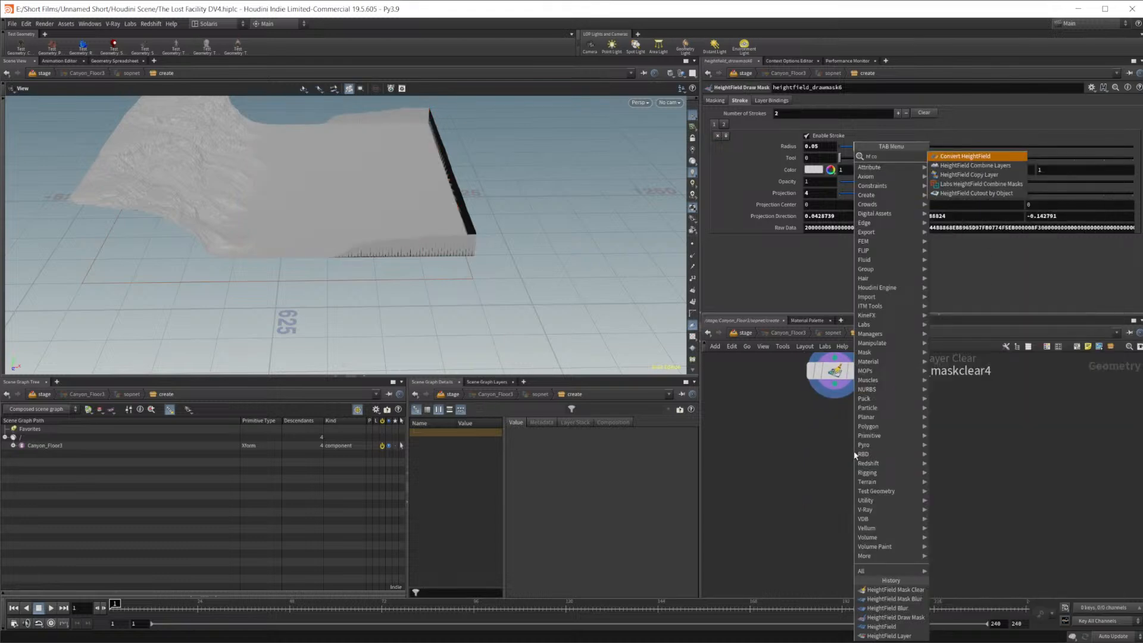
key("Return")
left_click(854, 451)
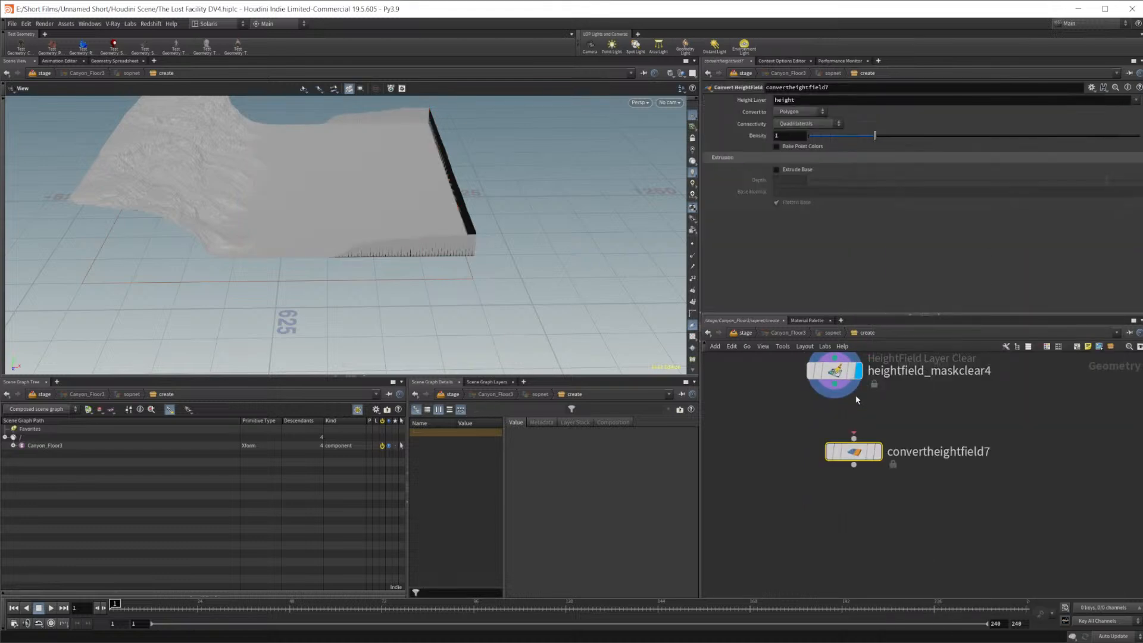
left_click_drag(854, 437, 835, 453)
left_click(854, 439)
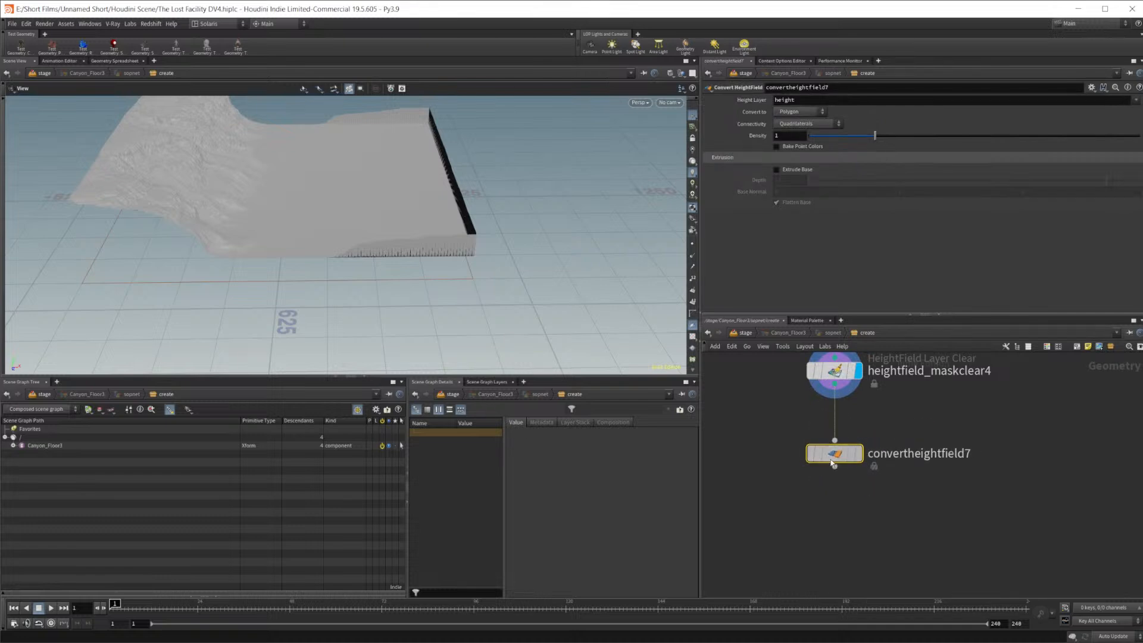
left_click(867, 430)
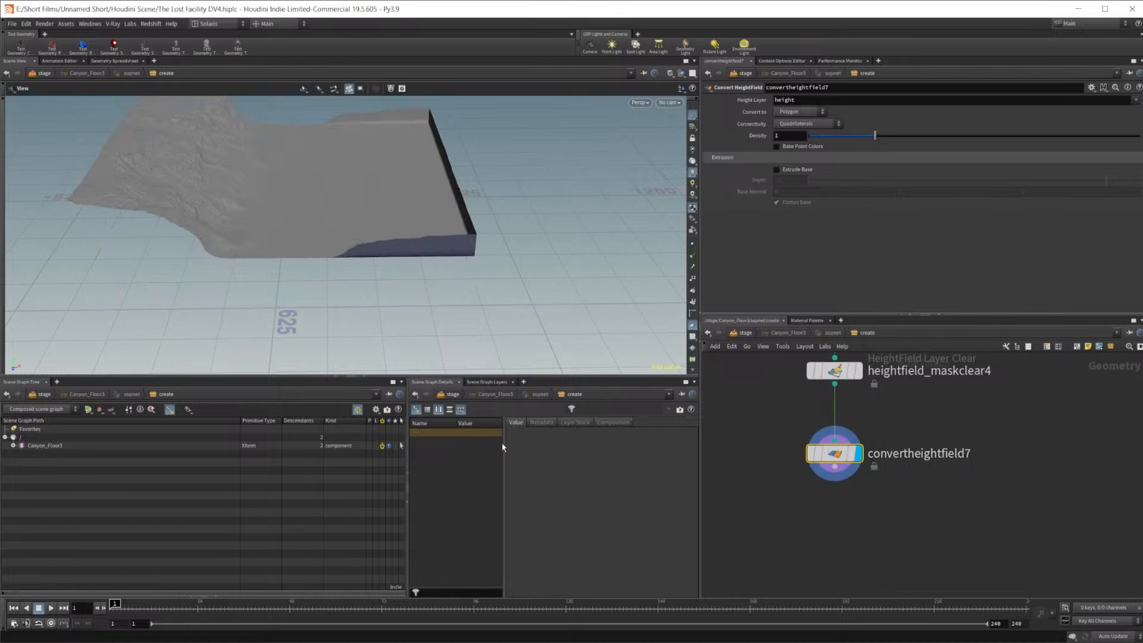
left_click_drag(401, 316, 292, 173)
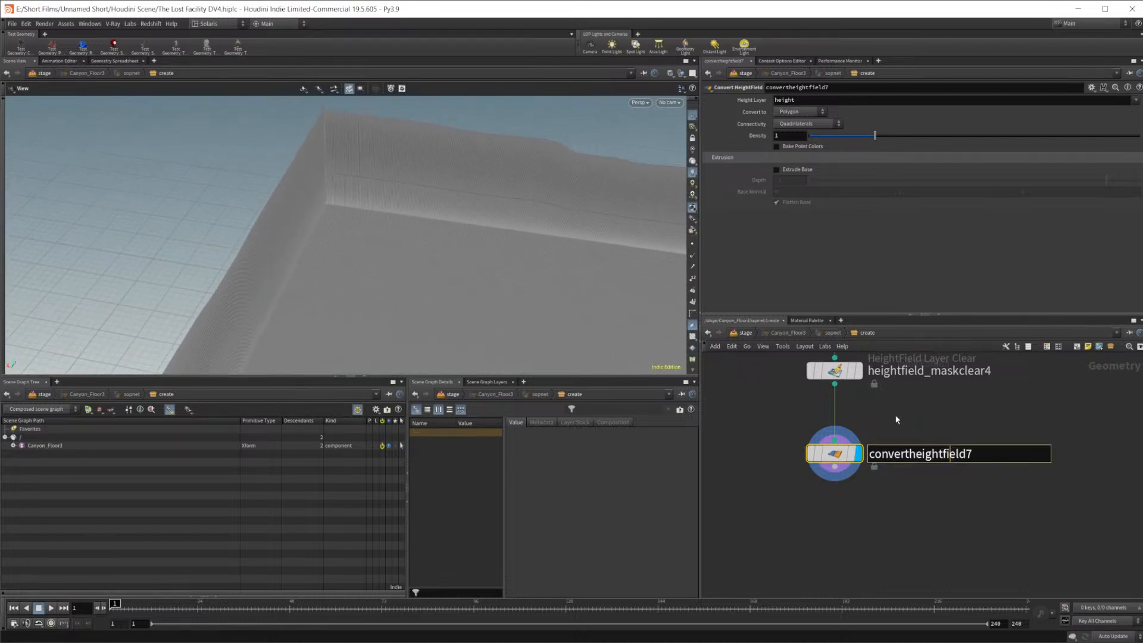
scroll(902, 413, "down", 5)
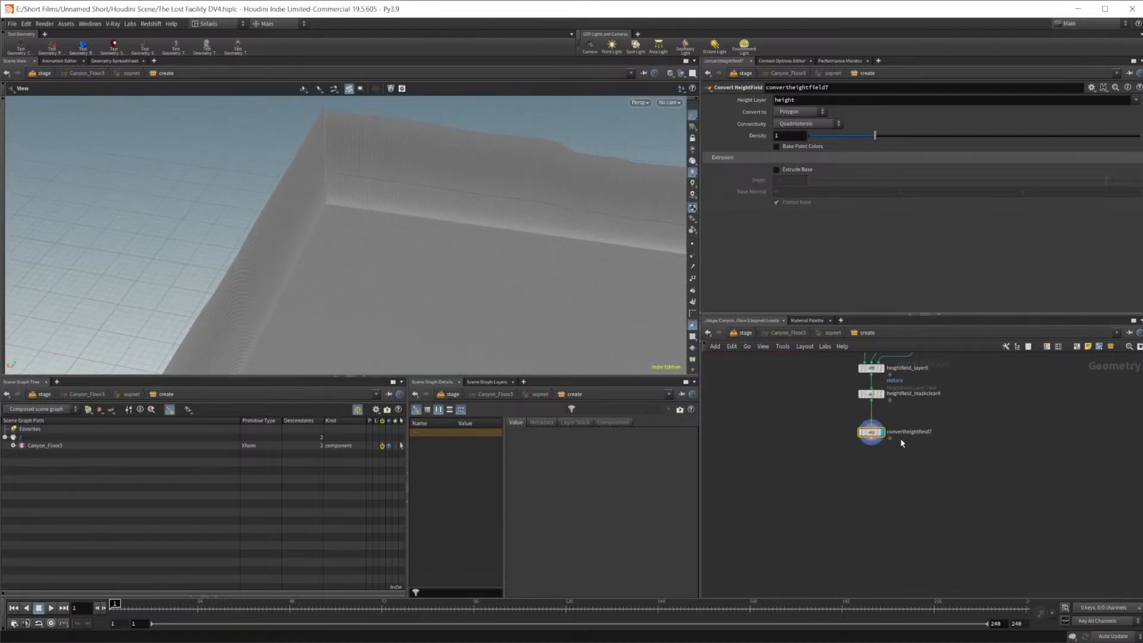
left_click_drag(539, 283, 243, 212)
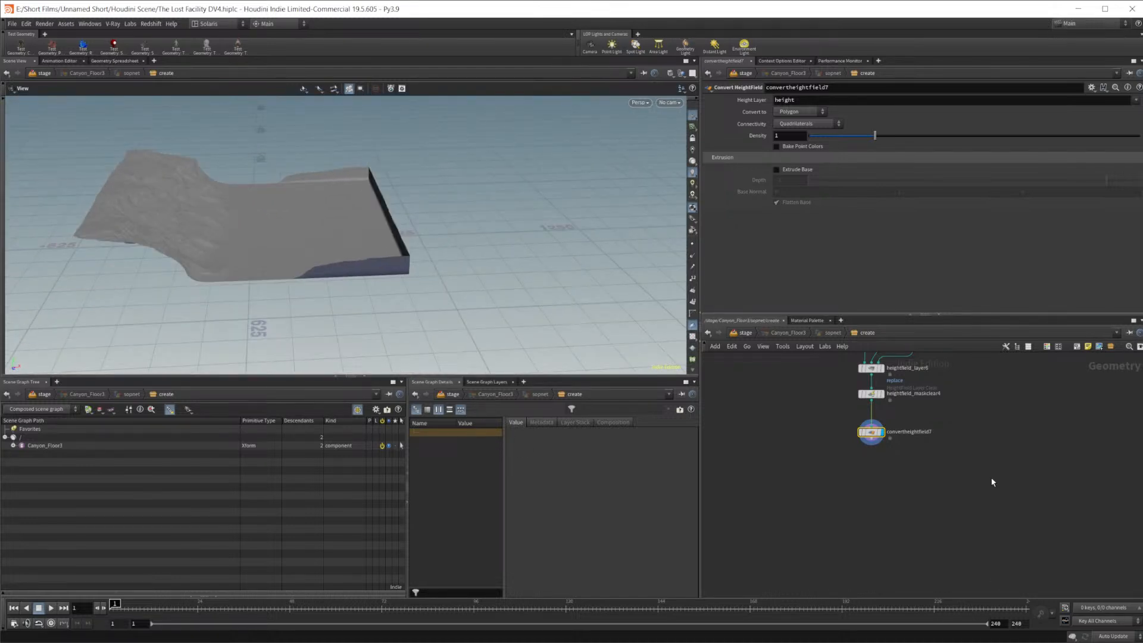
Add a second Convert HeightField node connected directly to heightfield_file3 and display the unmasked terrain as polygons
middle_click_drag(993, 477, 962, 595)
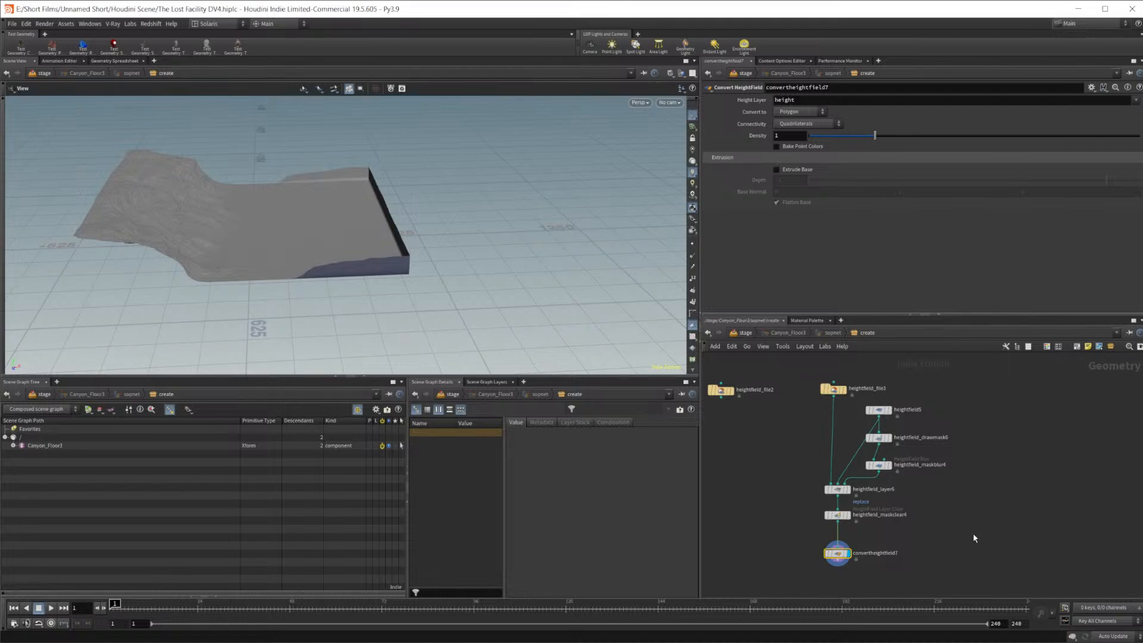
middle_click_drag(916, 545, 983, 555)
left_click_drag(944, 431, 893, 429)
key("Tab")
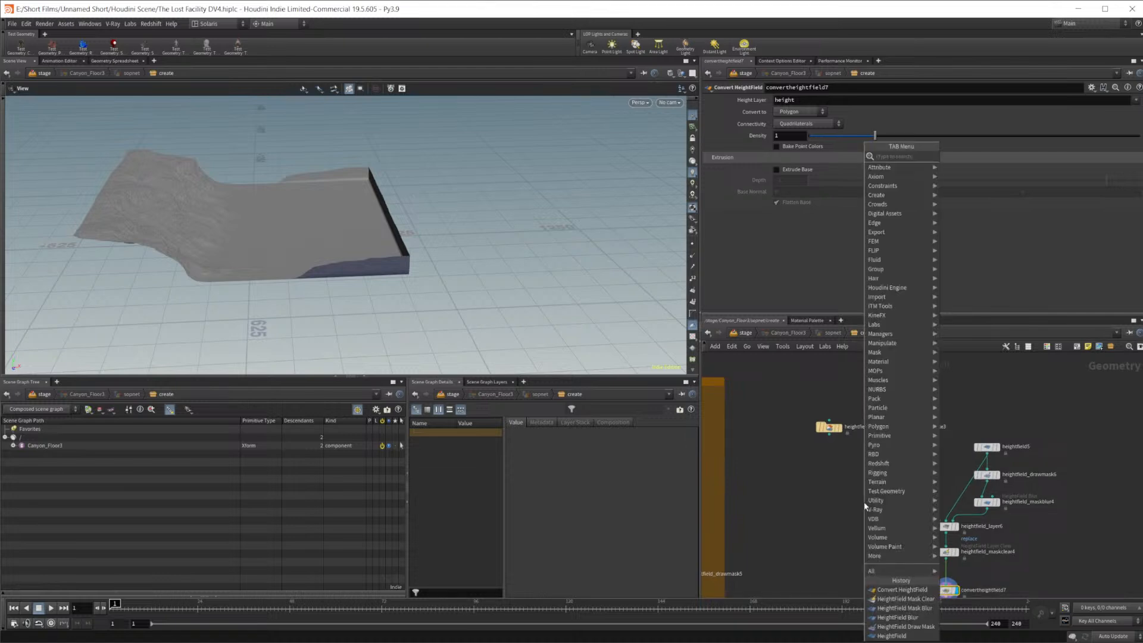
type("hcon")
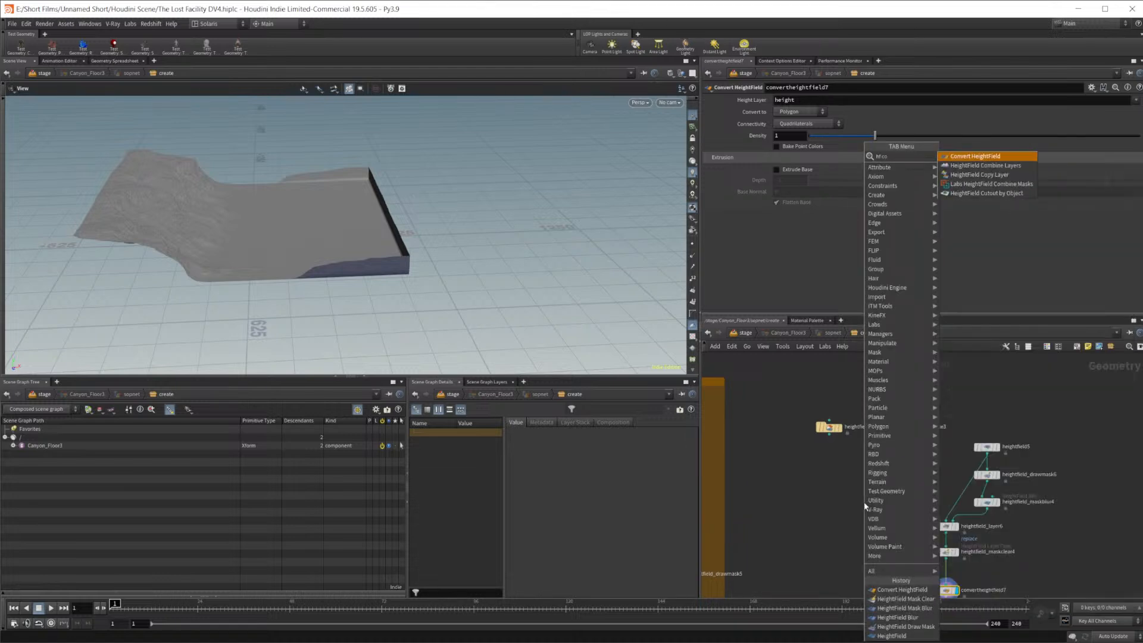
key("Return")
left_click(893, 502)
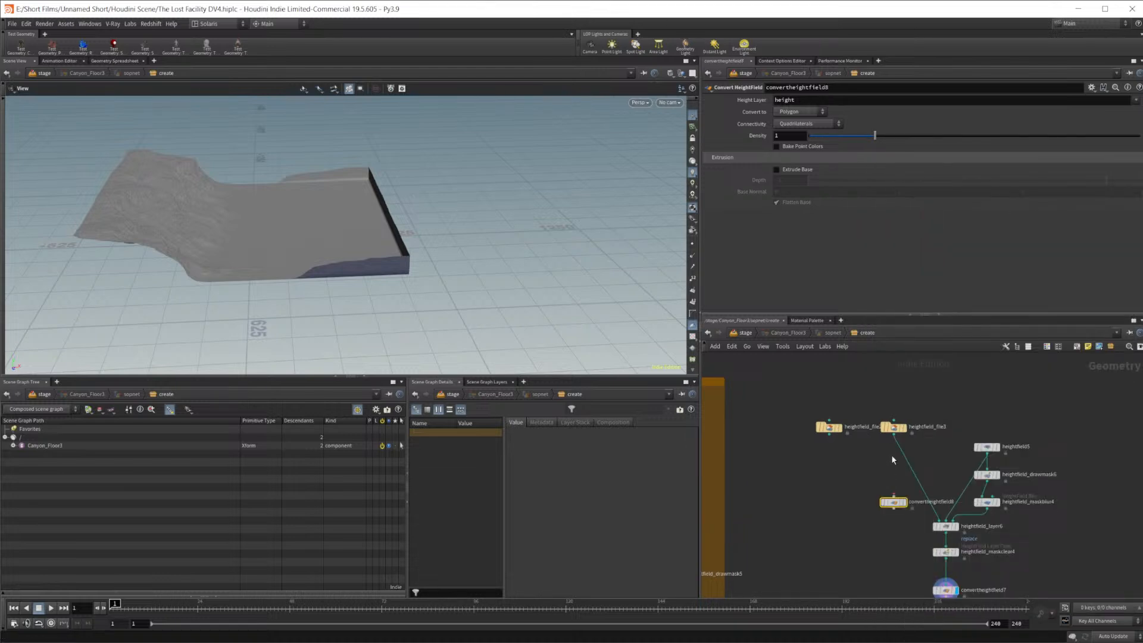
middle_click_drag(763, 528, 732, 499)
scroll(822, 446, "up", 2)
mouse_move(831, 442)
left_mouse_down()
mouse_move(848, 501)
mouse_move(839, 463)
left_mouse_up()
key("Tab")
left_click(791, 505)
middle_click_drag(811, 510, 804, 467)
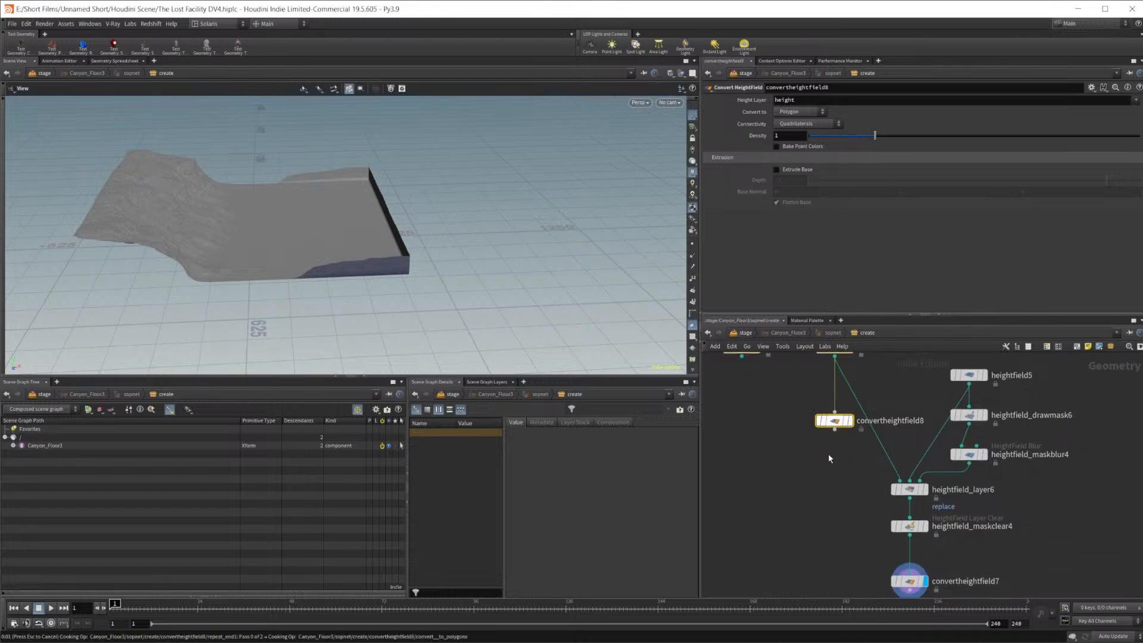
key("r")
Add a Group node after convertheightfield8 and display it
key("Tab")
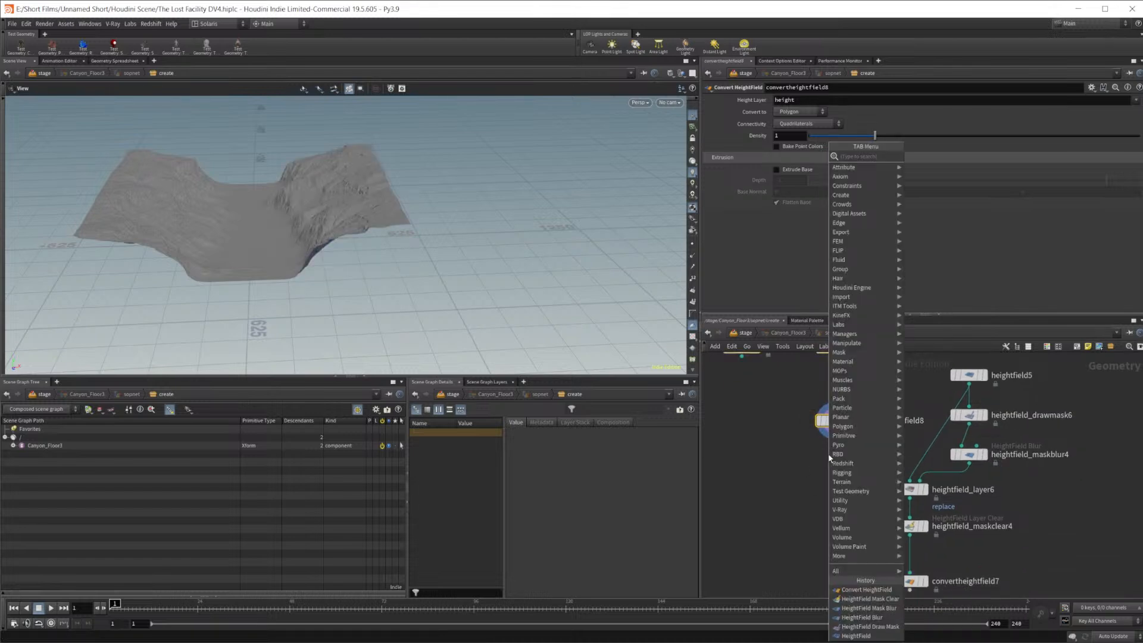
type("group")
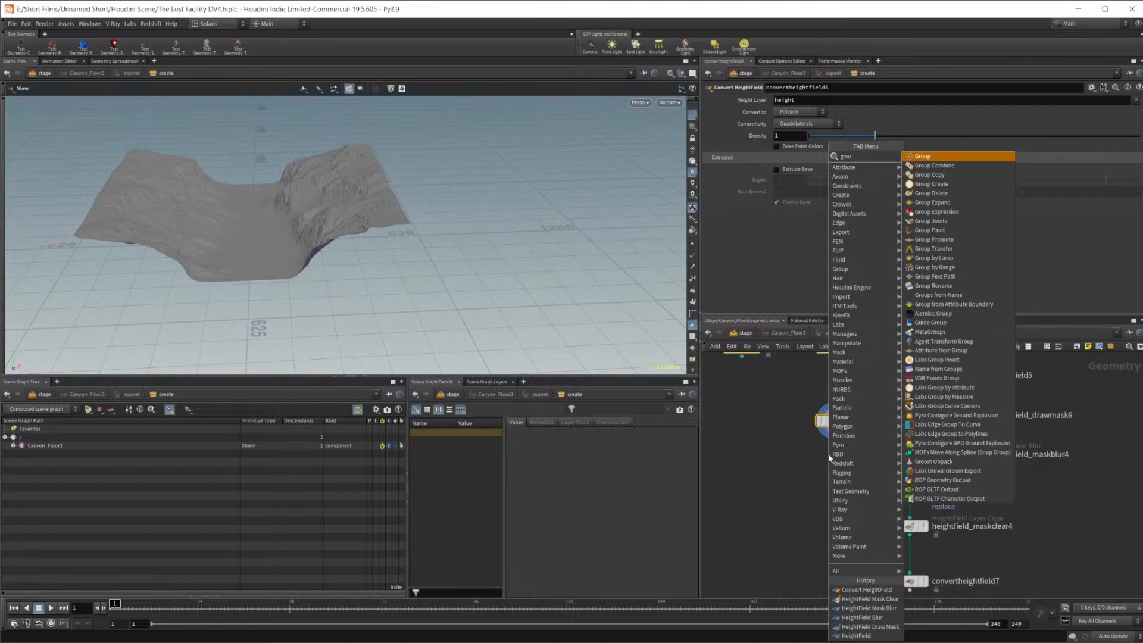
key("Return")
left_click(832, 453)
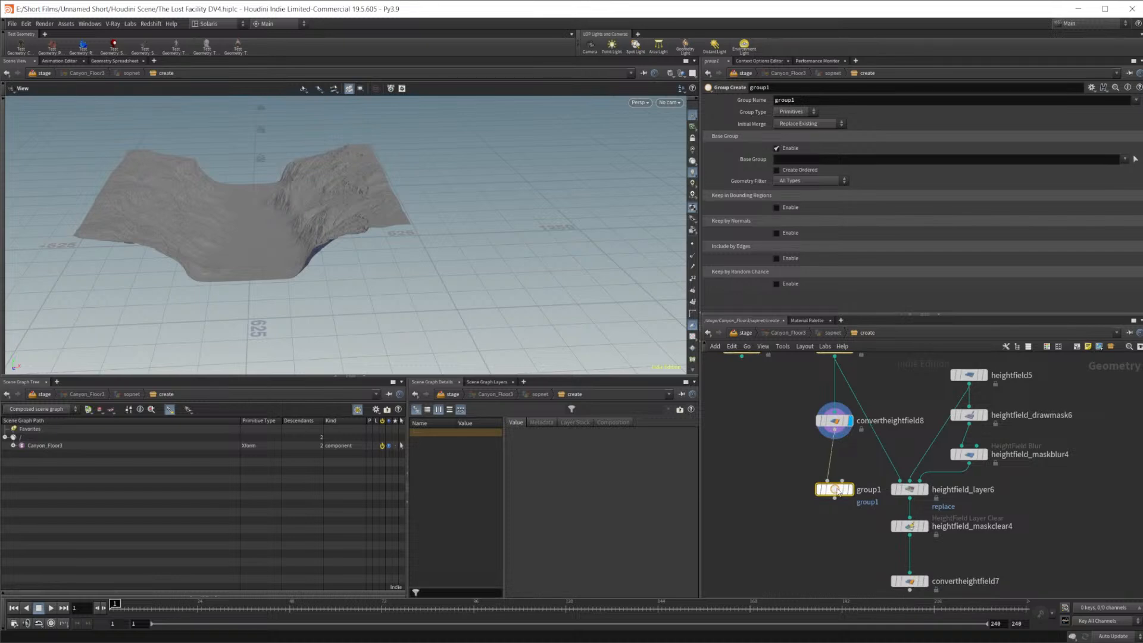
left_click(850, 489)
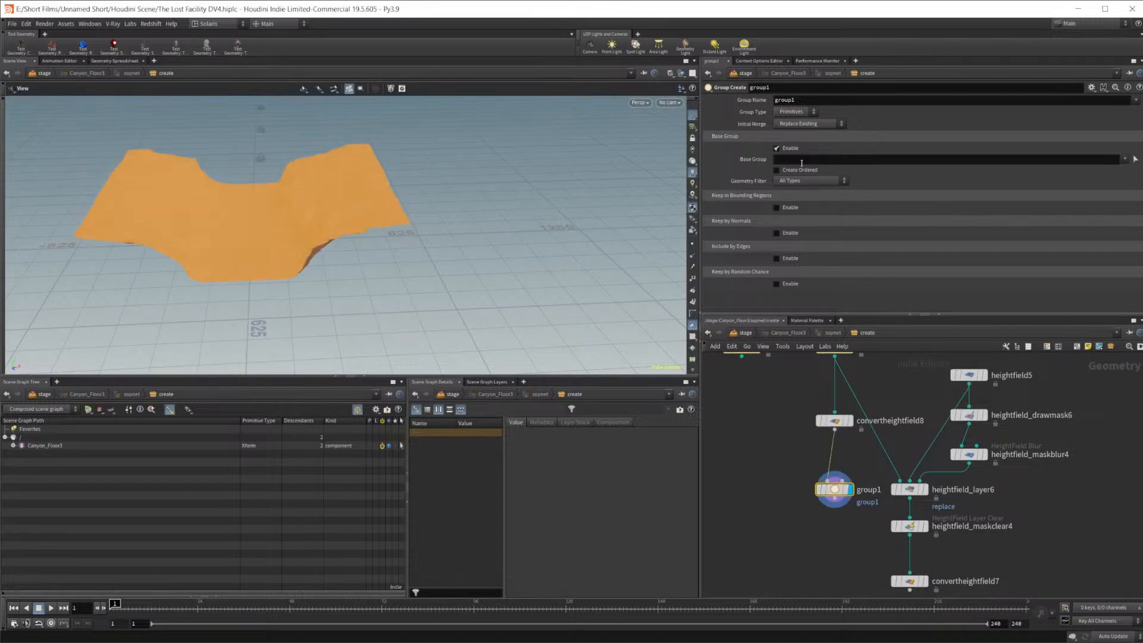
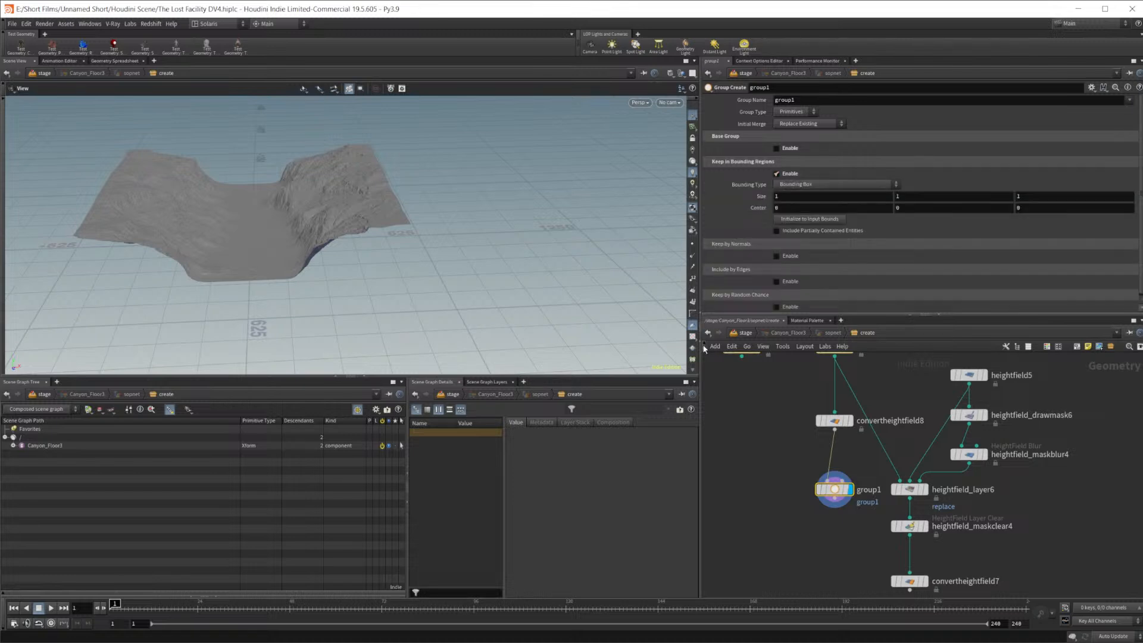
Define group1 by a bounding box instead of the base group, with a size of 1000 by 1000 by 1000
left_click(799, 197)
type("1000")
key("Tab")
key("Tab")
type("1000")
key("Return")
left_click(904, 197)
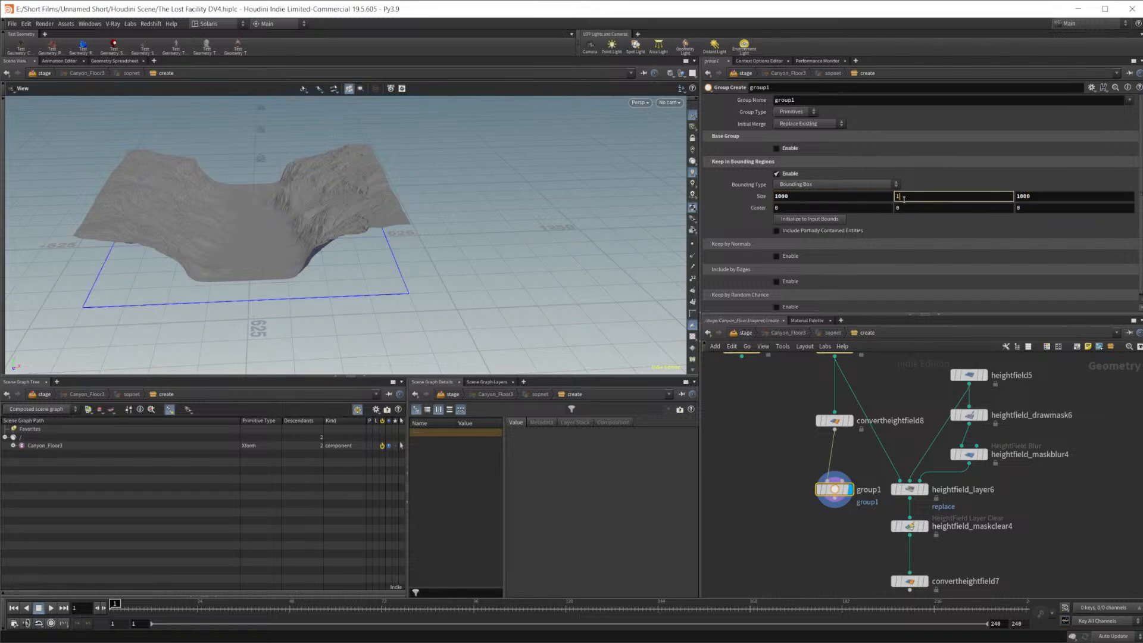
type("1000")
key("Return")
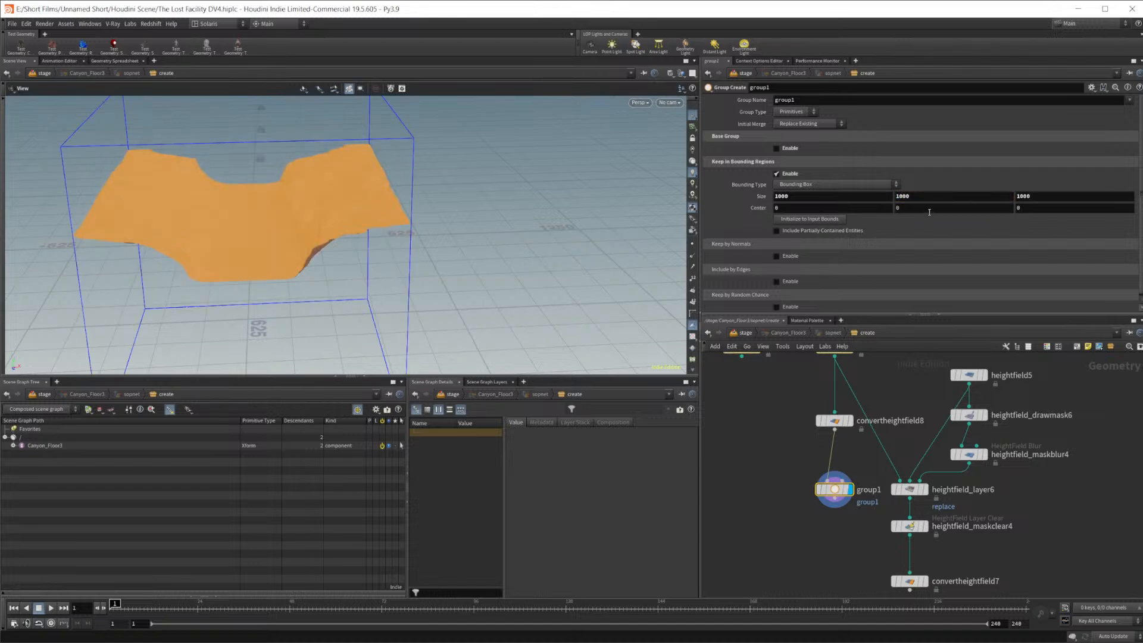
Set the bounding box's X center to 500 so group1 covers one half of the terrain
left_click(858, 210)
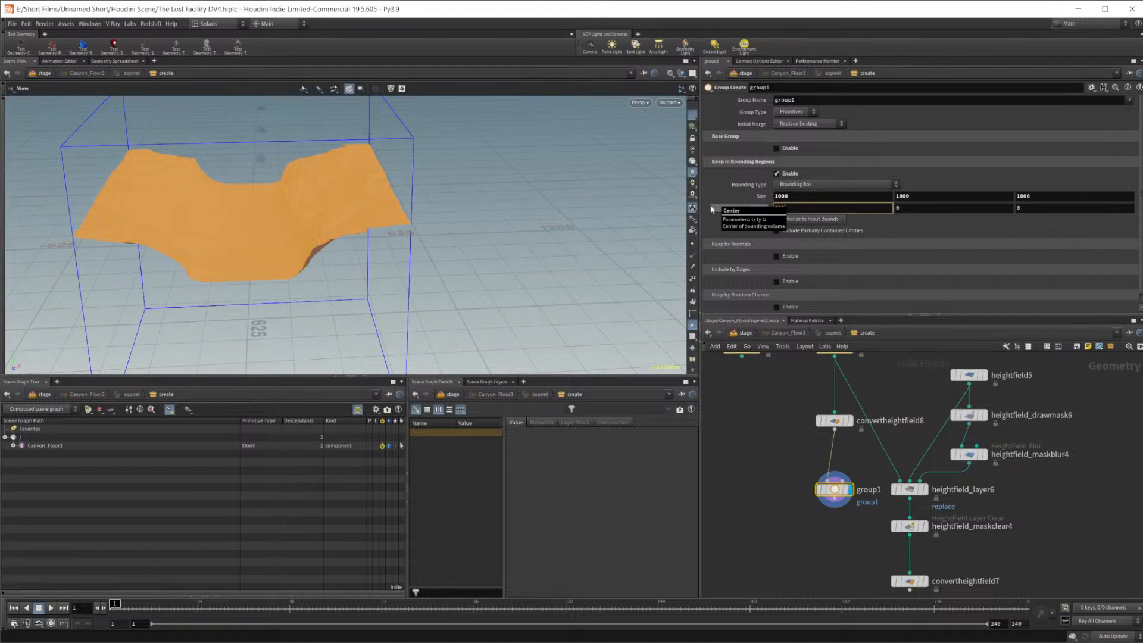
type("500")
key("Return")
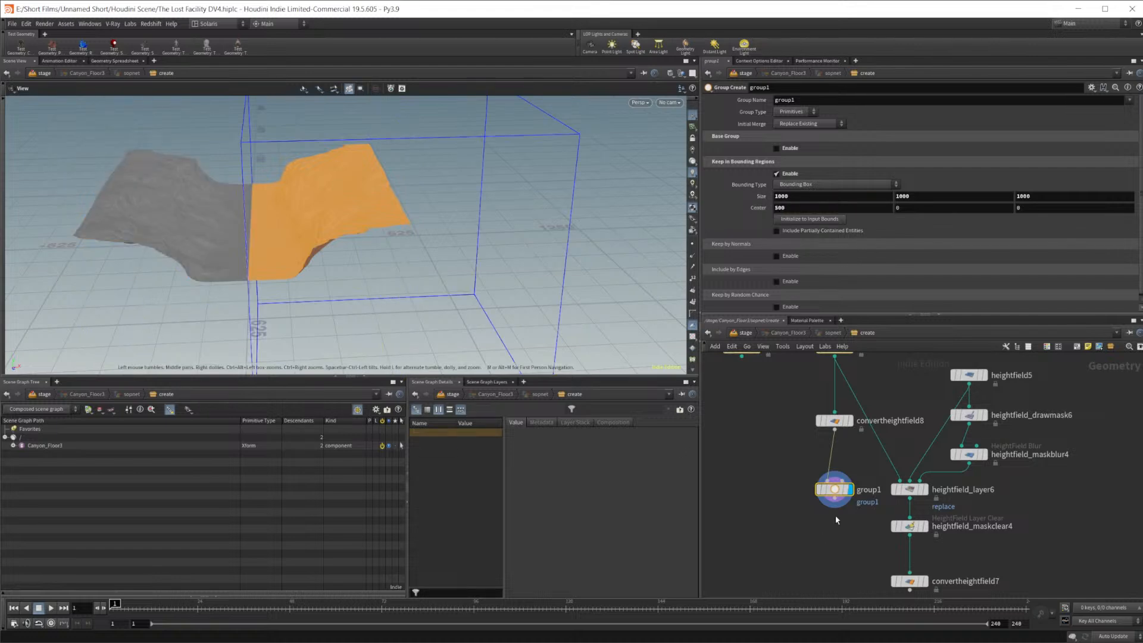
Move the mask-based branch from heightfield5 through convertheightfield7 aside, away from the group1 branch
scroll(834, 516, "down", 5)
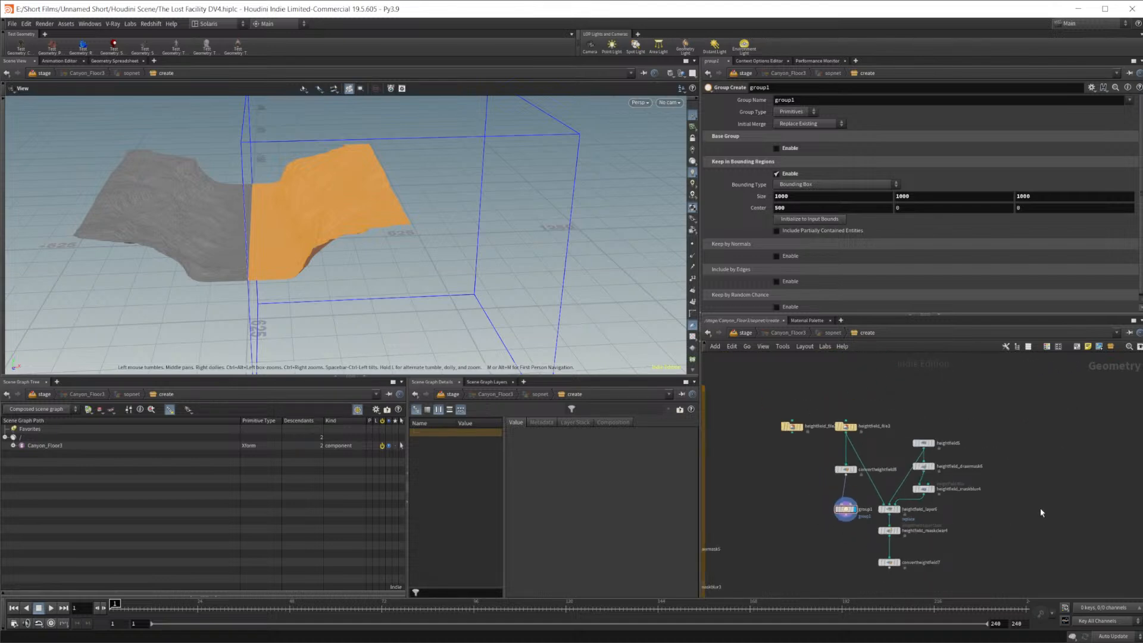
left_click_drag(896, 434, 943, 598)
left_click_drag(1063, 559, 885, 424)
left_click_drag(889, 510, 1049, 512)
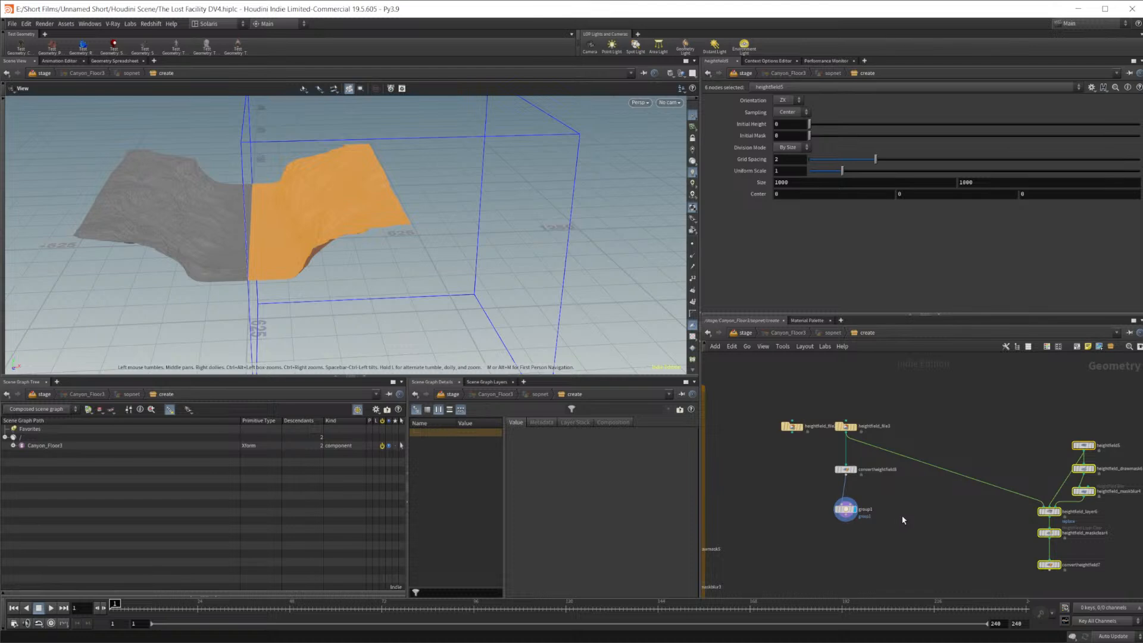
Add a Blast node connected after group1
scroll(900, 520, "up", 3)
left_click_drag(818, 563, 825, 442)
left_click(866, 512)
left_click_drag(815, 491, 829, 472)
left_click(828, 474)
scroll(840, 522, "up", 1)
scroll(819, 510, "up", 2)
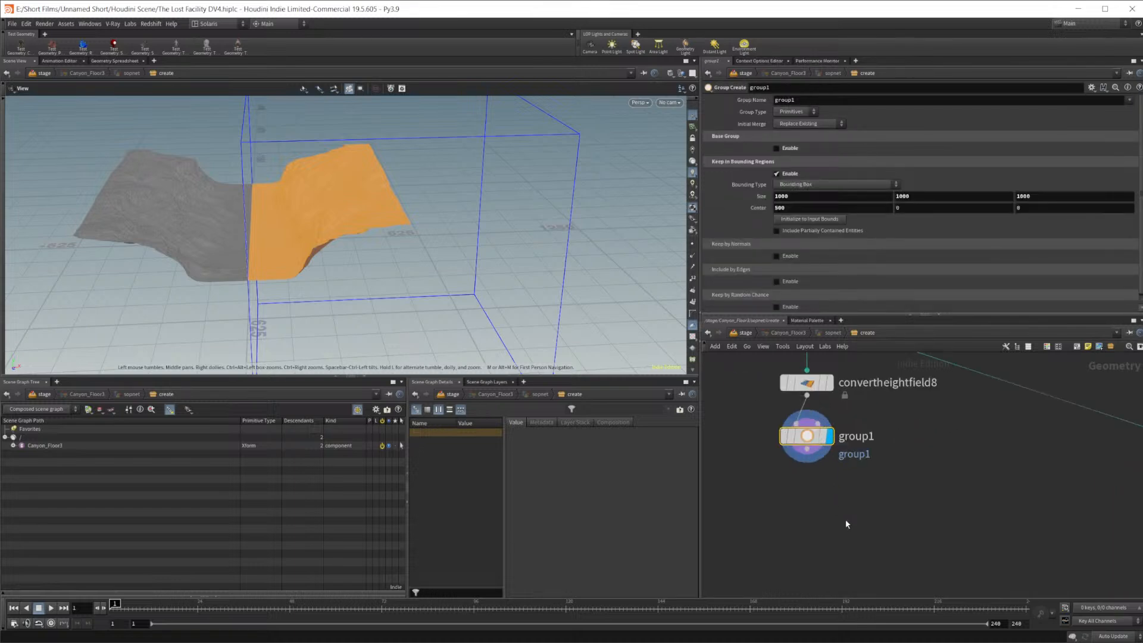
key("Tab")
type("b")
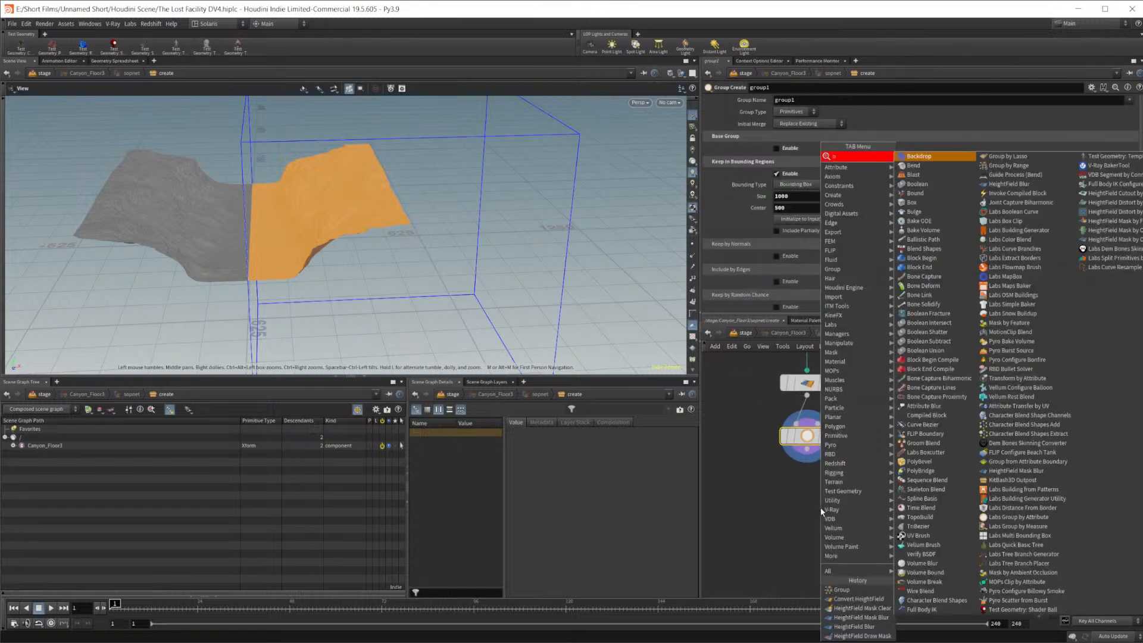
key("Down")
key("Down")
key("Return")
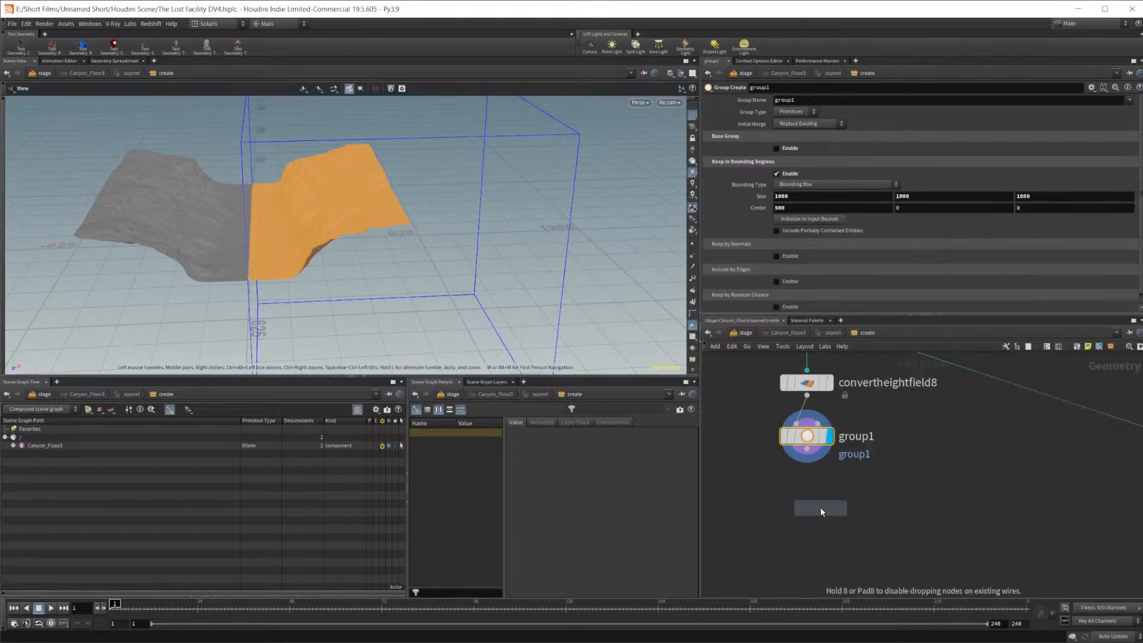
left_click(807, 511)
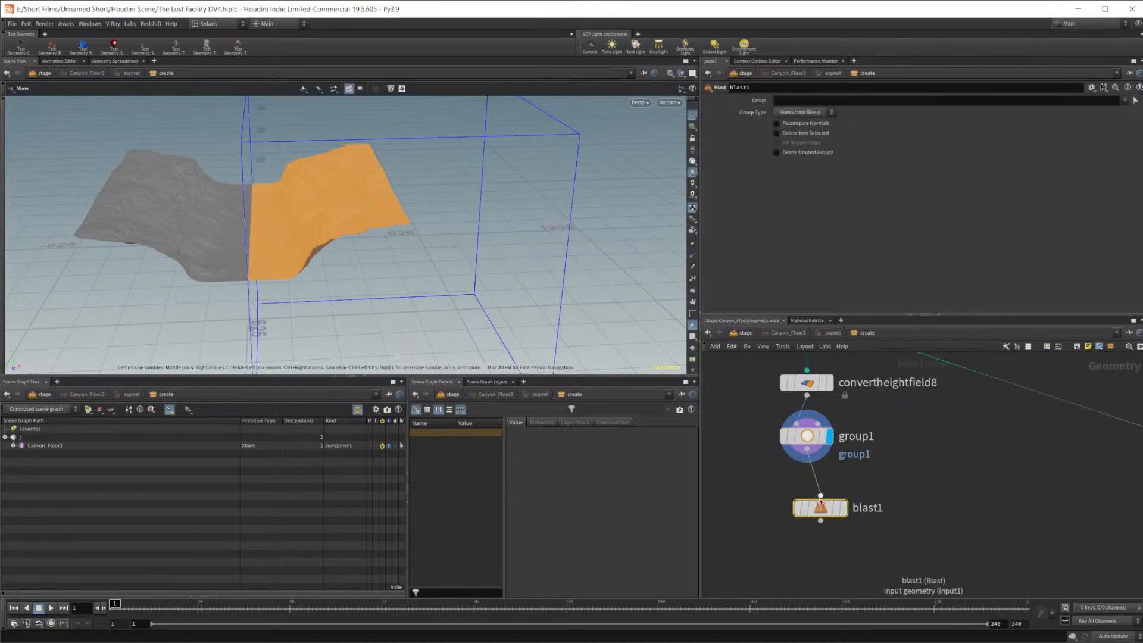
Display the Blast node with its group set to group1, and duplicate it with Delete Non Selected enabled for the opposite half
left_click(829, 508)
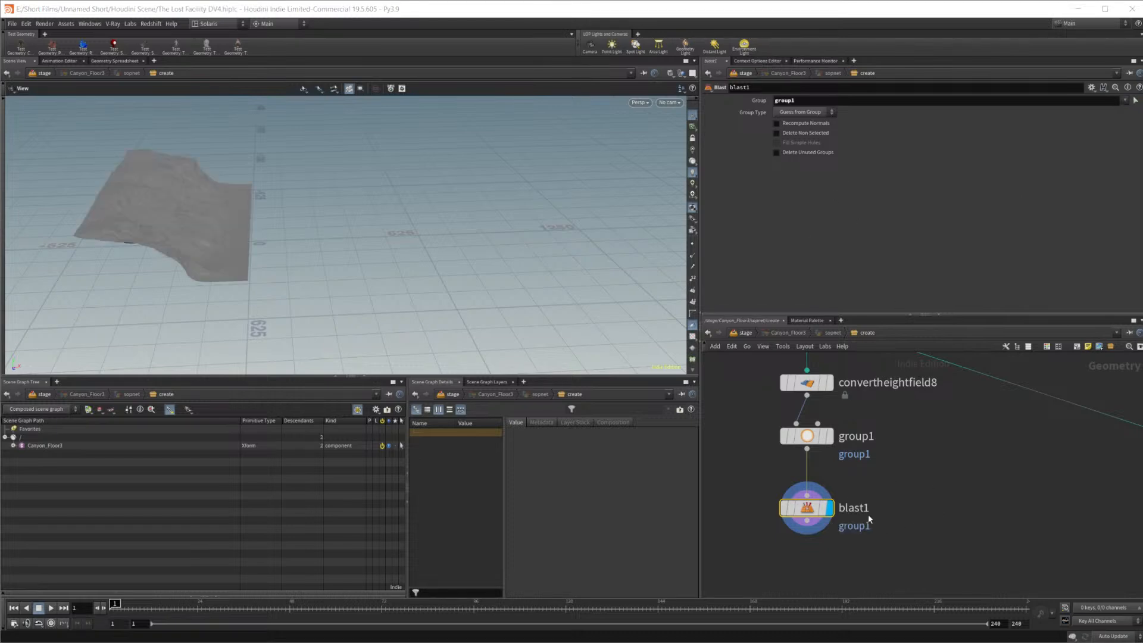
left_click_drag(805, 510, 895, 510, "alt")
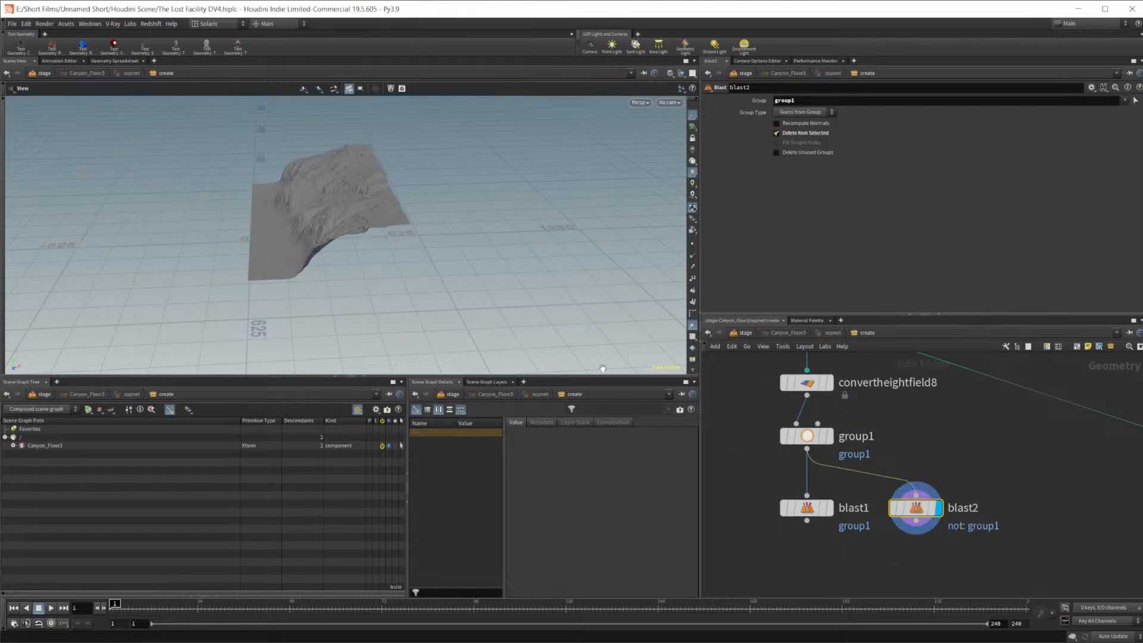
Add a Transform node connected below heightfield_file2, beside the Blast branches
middle_click_drag(810, 547, 955, 415)
scroll(896, 540, "down", 3)
scroll(893, 506, "down", 3)
scroll(947, 423, "down", 2)
middle_click_drag(817, 559, 795, 574)
key("Tab")
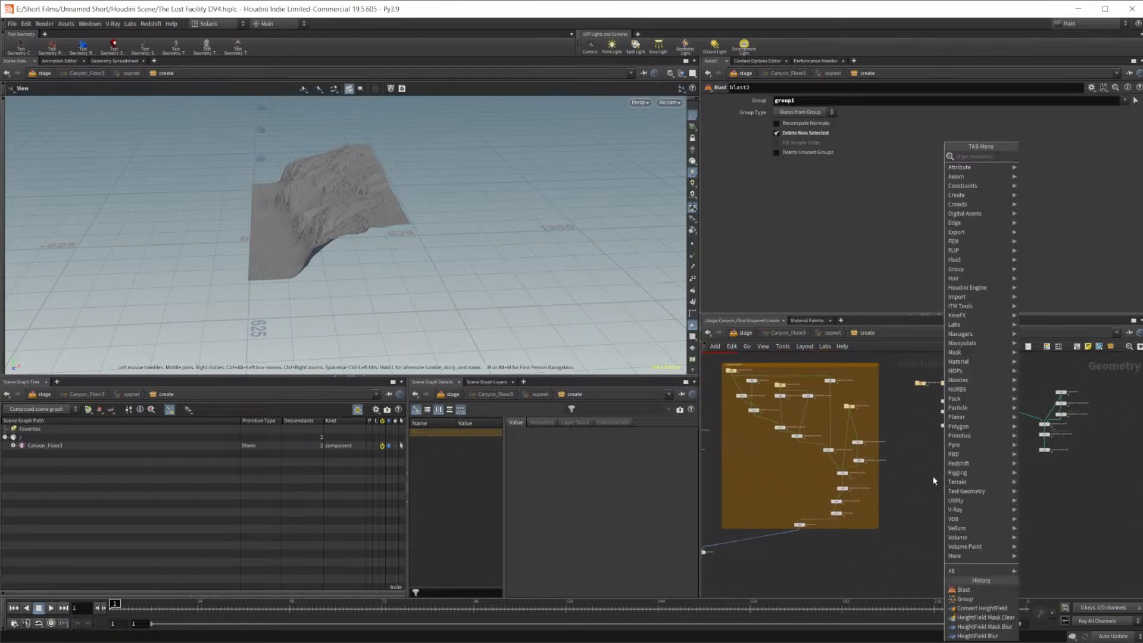
type("tran")
key("Return")
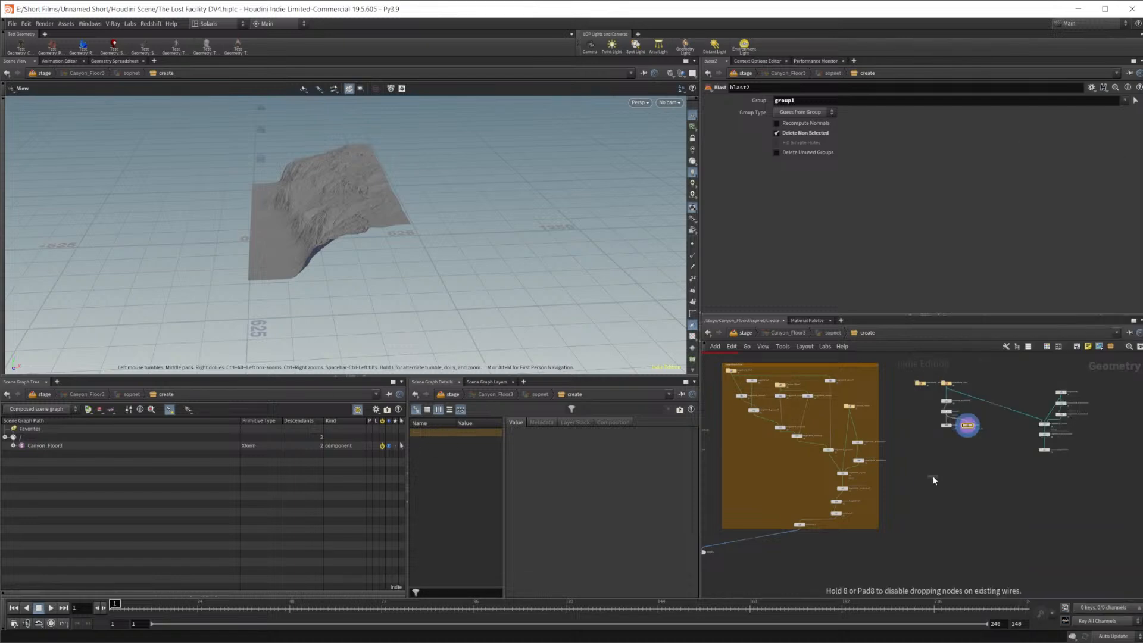
left_click(924, 468)
scroll(918, 364, "up", 4)
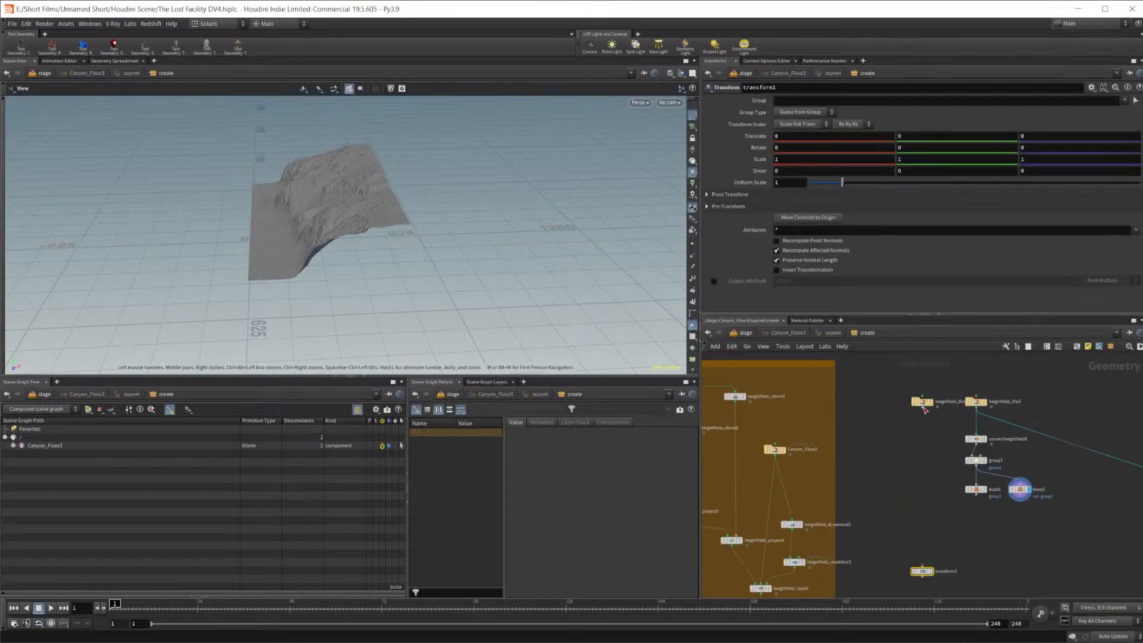
middle_click_drag(957, 586, 1015, 421)
middle_click_drag(954, 488, 1020, 457)
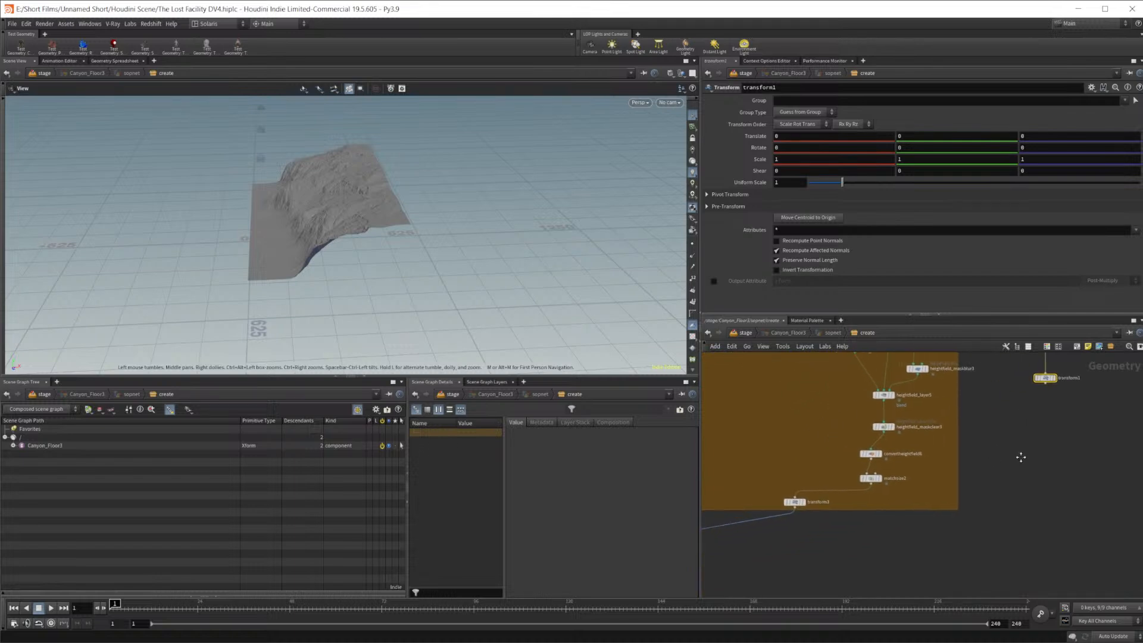
Connect transform1 into merge1 as a third input and display the merged terrain
scroll(1022, 456, "down", 3)
left_click_drag(1040, 412, 722, 530)
left_click(722, 530)
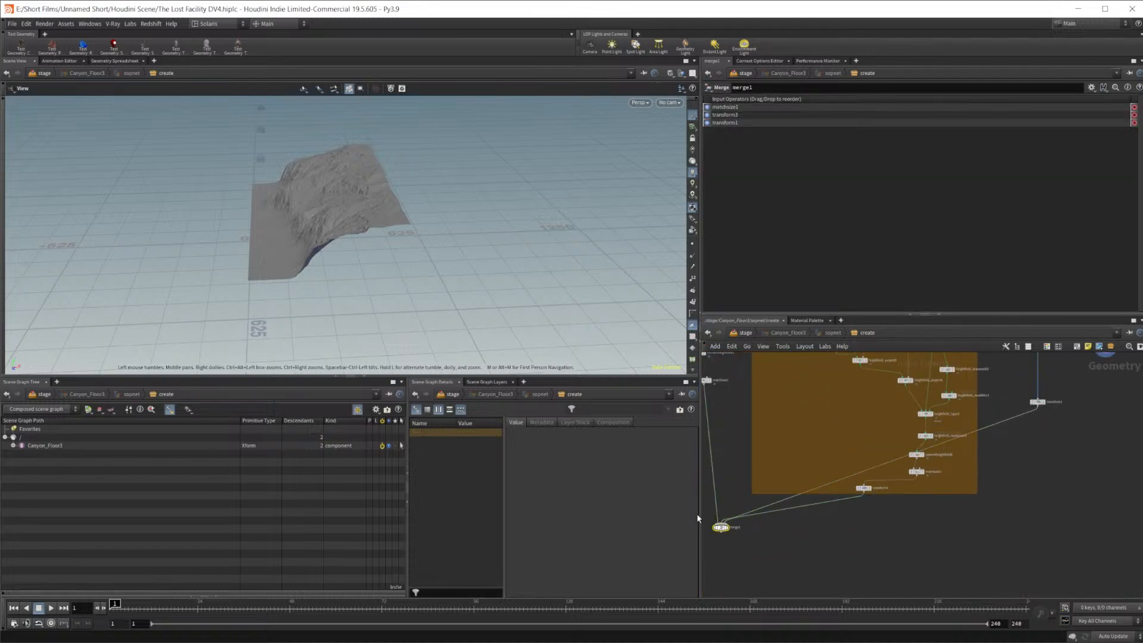
left_click_drag(398, 268, 223, 248)
middle_click_drag(250, 236, 186, 268)
mouse_move(186, 267)
left_mouse_down()
mouse_move(411, 215)
mouse_move(385, 236)
mouse_move(459, 222)
mouse_move(408, 237)
mouse_move(322, 238)
mouse_move(286, 196)
mouse_move(421, 209)
left_mouse_up()
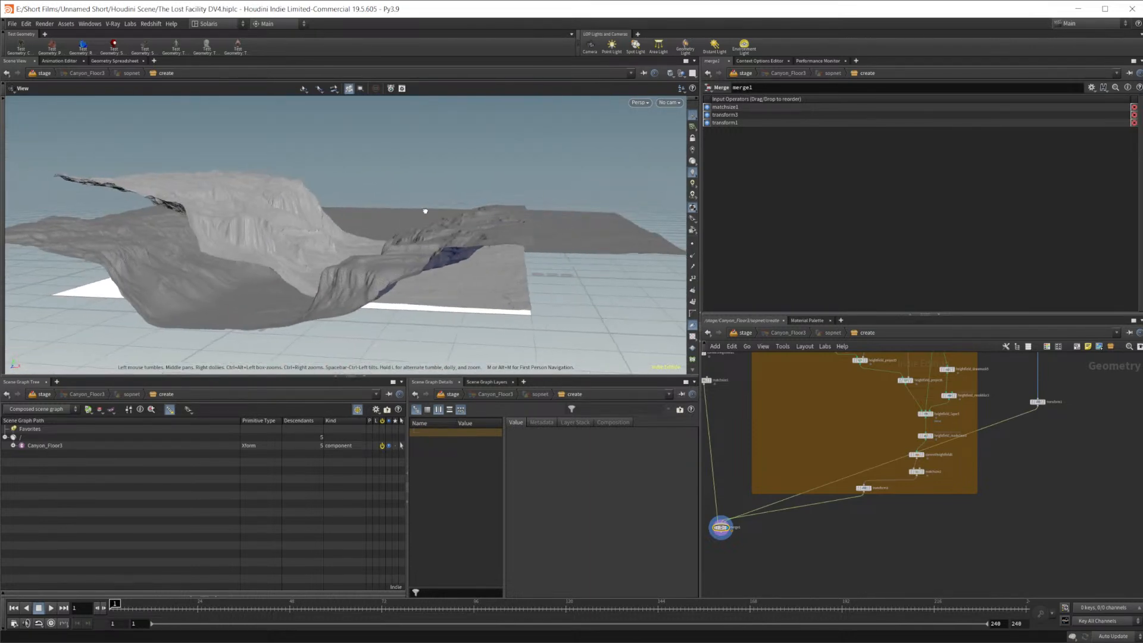
Set the height scale of heightfield_file2 to 300
scroll(1012, 449, "up", 3)
scroll(1005, 438, "up", 4)
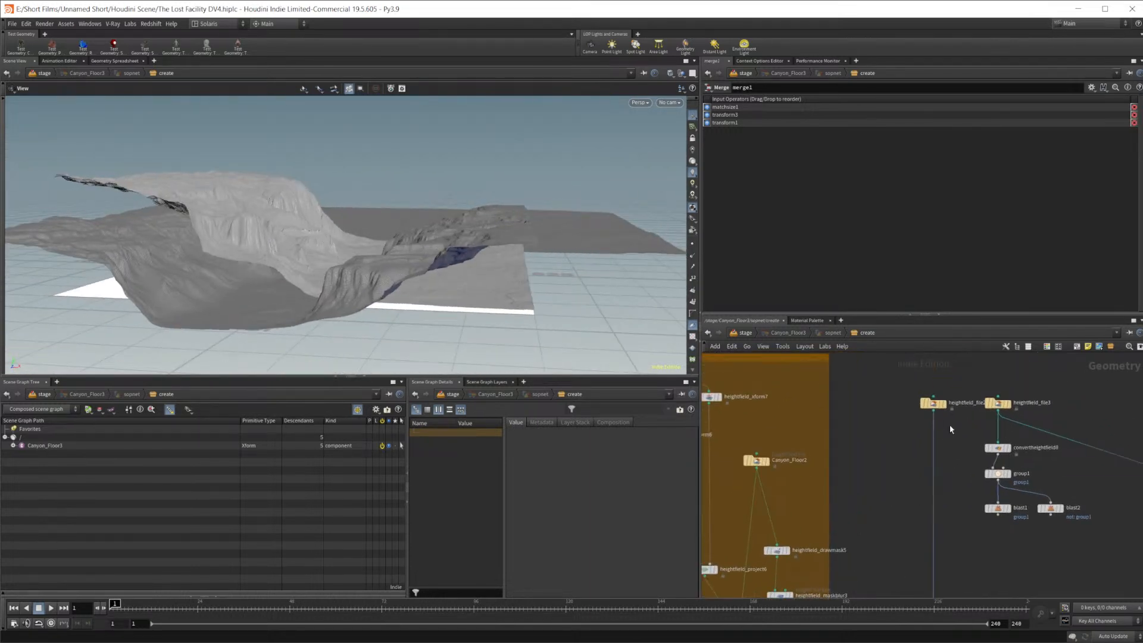
left_click(933, 406)
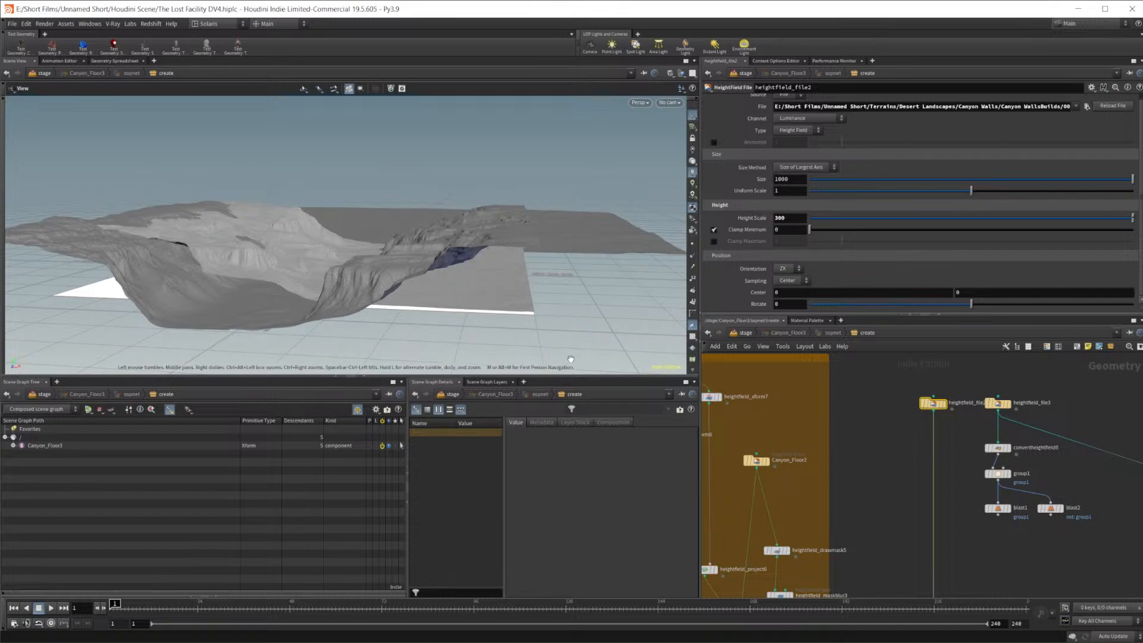
Use transform1 to move the canyon wall along Z to about -1436
middle_click_drag(885, 466, 791, 307)
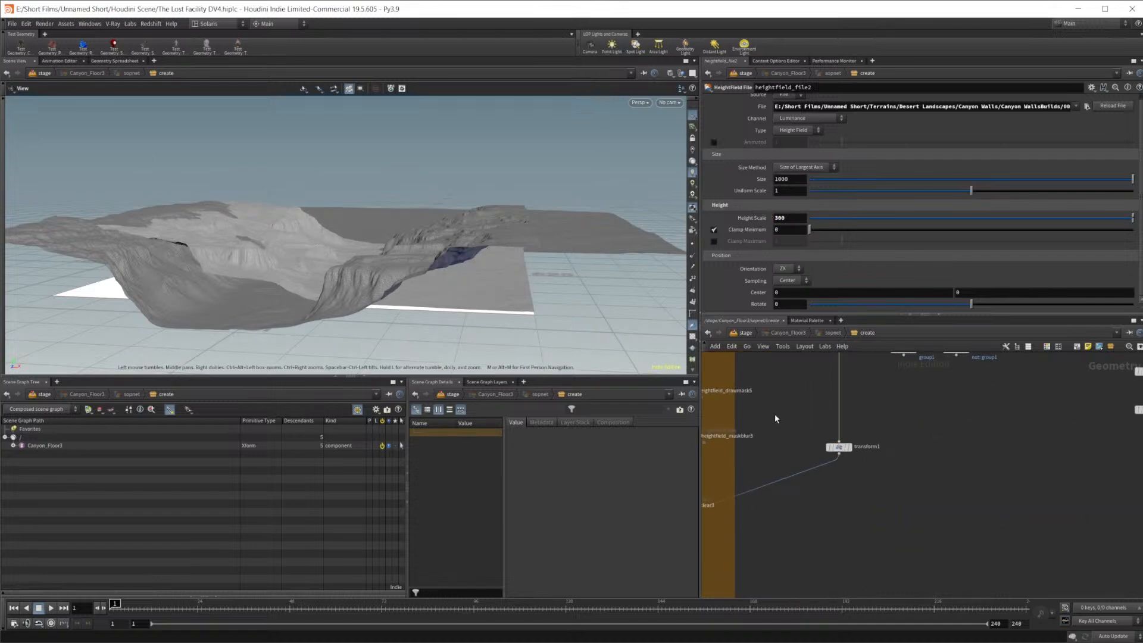
left_click(840, 447)
left_click_drag(430, 318, 257, 322)
key("Return")
key("space")
left_click_drag(529, 292, 417, 258)
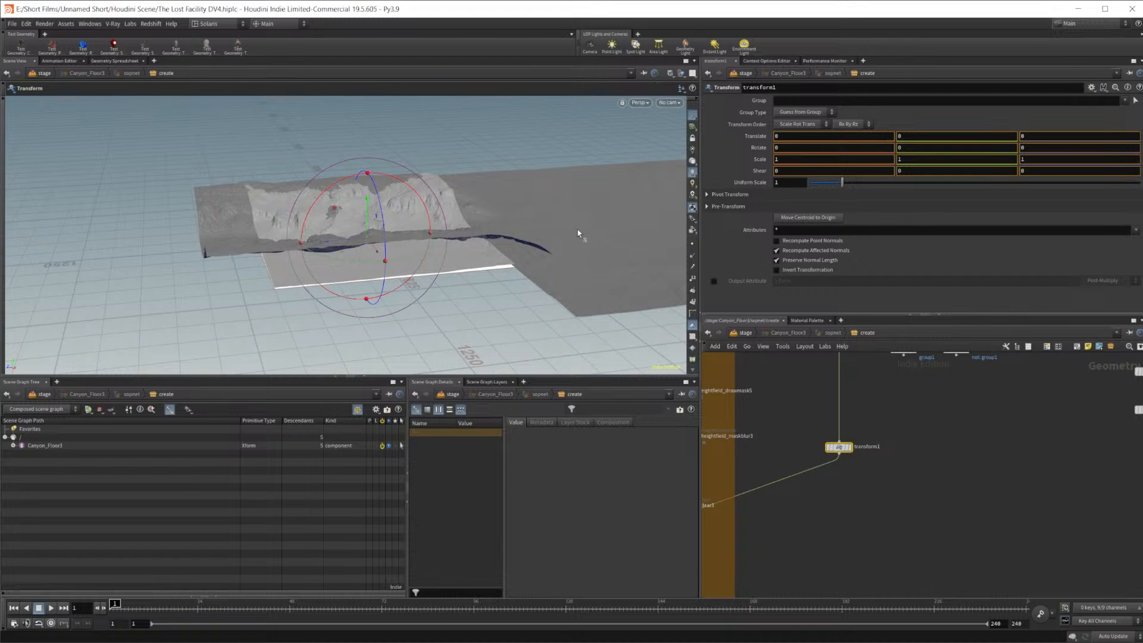
middle_click_drag(614, 219, 627, 216)
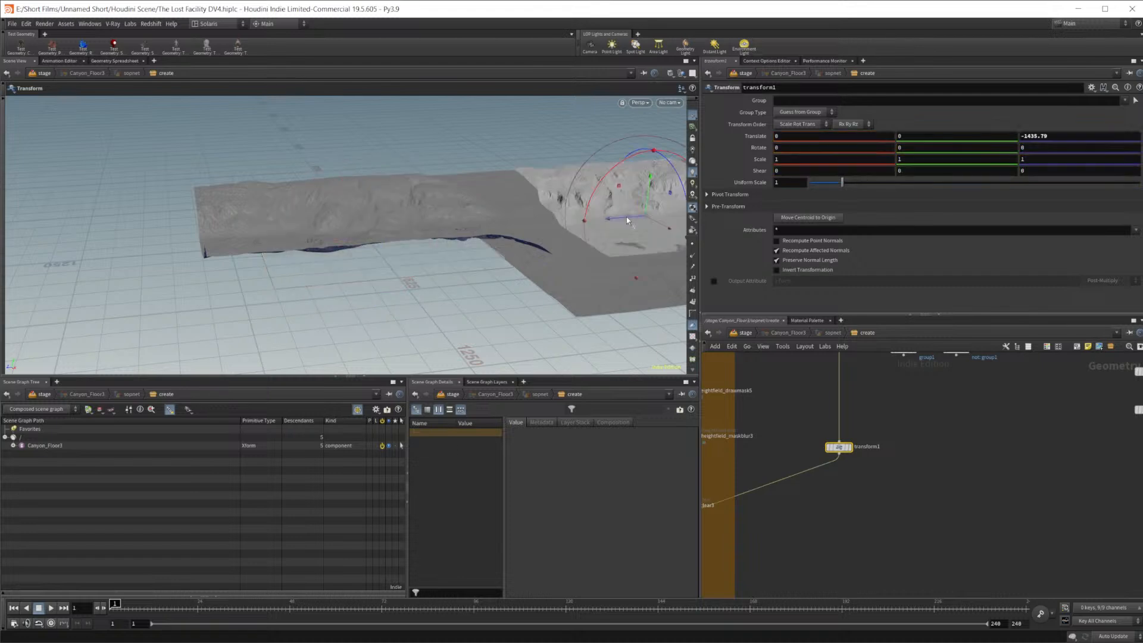
Insert a Pack node on the wire between heightfield_file2 and transform1
middle_click_drag(844, 404, 791, 489)
middle_click_drag(804, 432, 855, 442)
right_click(817, 480)
left_click(791, 551)
key("Tab")
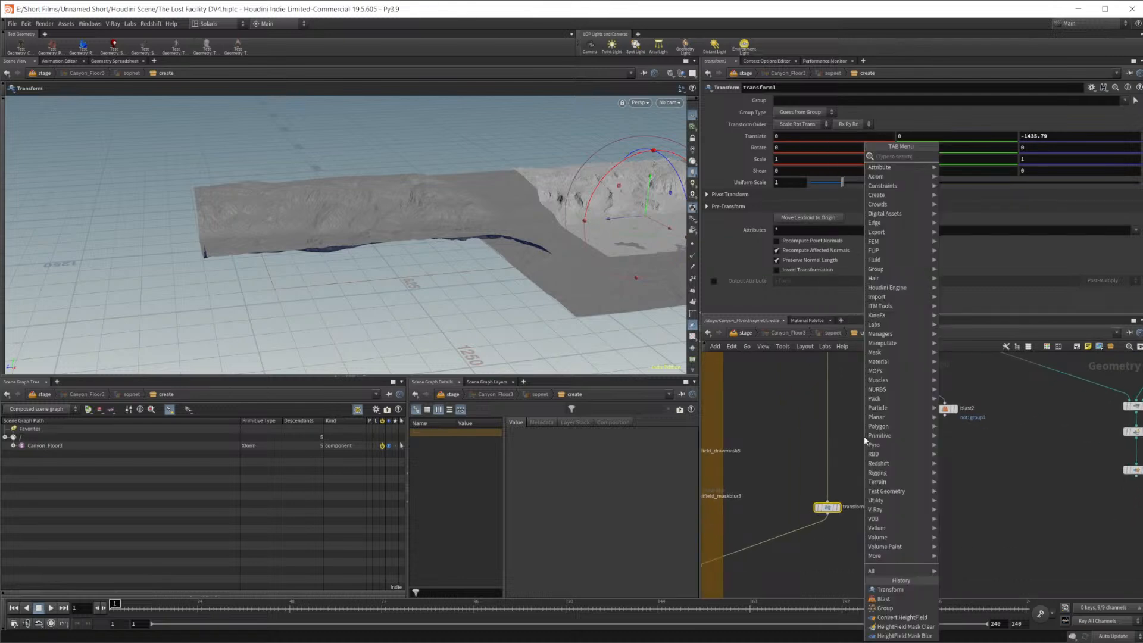
type("mer")
key("Return")
left_click(863, 436)
left_click_drag(864, 436, 829, 420)
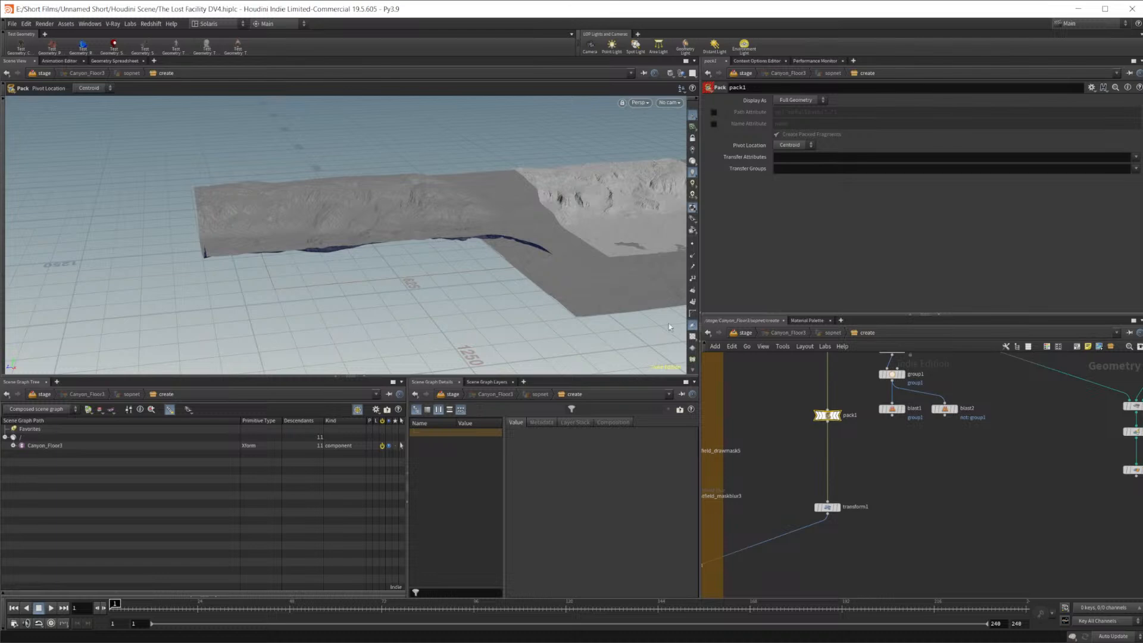
Move the wall farther along Z with transform1 to about -1742 and shift it sideways over the floor
mouse_move(831, 509)
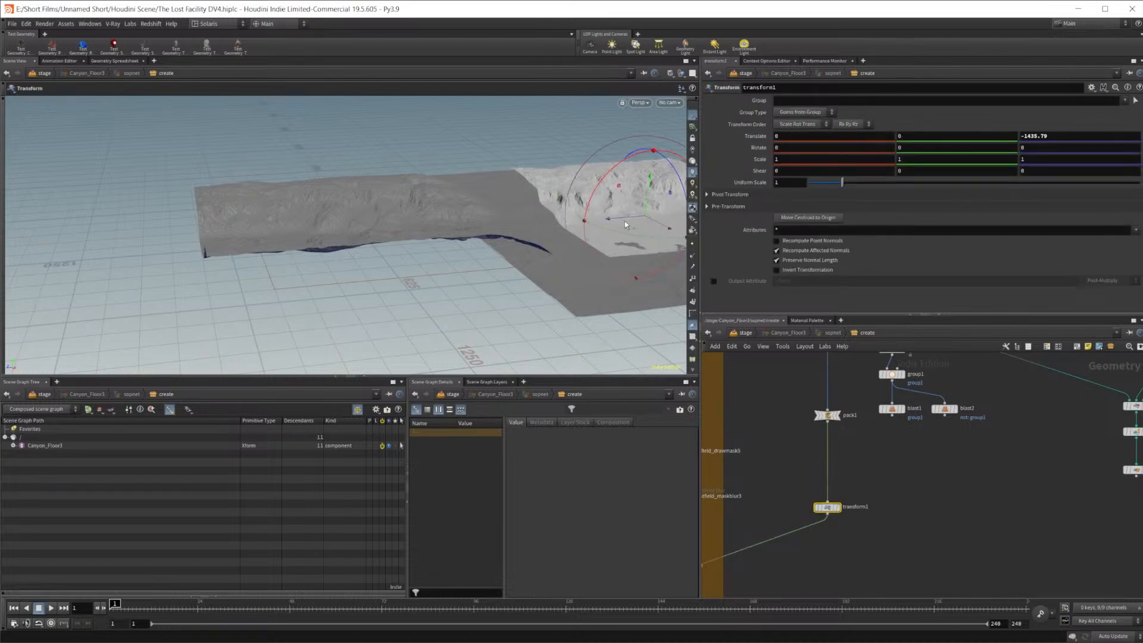
left_click_drag(666, 218, 632, 352)
left_click_drag(562, 242, 631, 235, "alt")
middle_click_drag(631, 235, 412, 279, "alt")
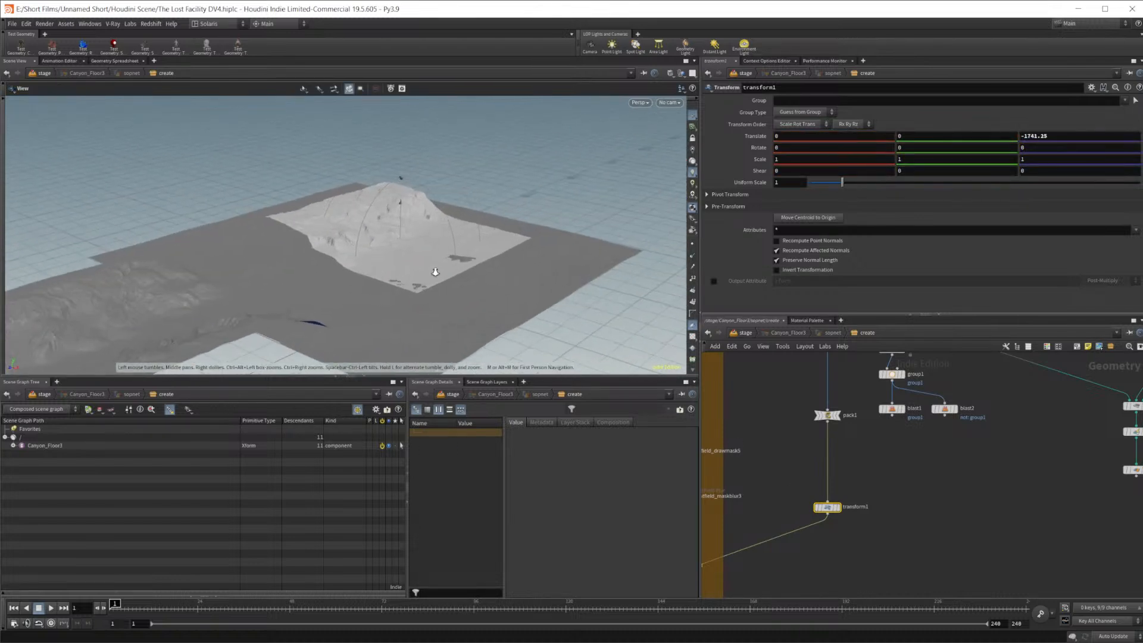
right_click_drag(412, 280, 410, 262, "alt")
middle_click_drag(484, 205, 523, 181)
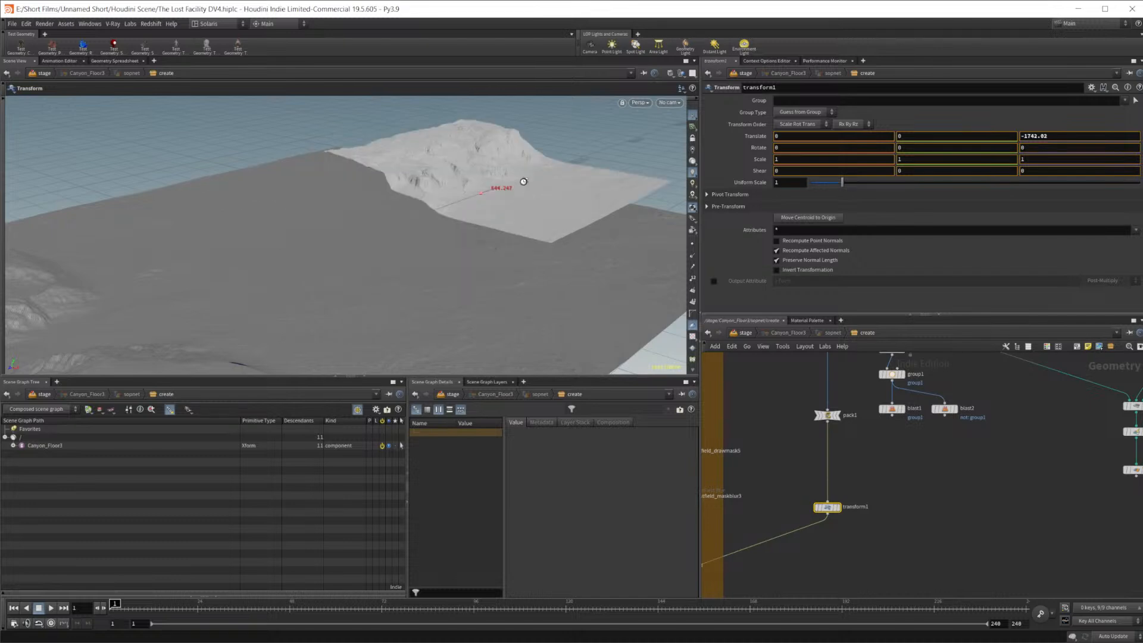
Insert a Convert HeightField node on the wire between heightfield_file2 and pack1
middle_click_drag(785, 401, 810, 525)
scroll(863, 428, "up", 3)
left_click(843, 430)
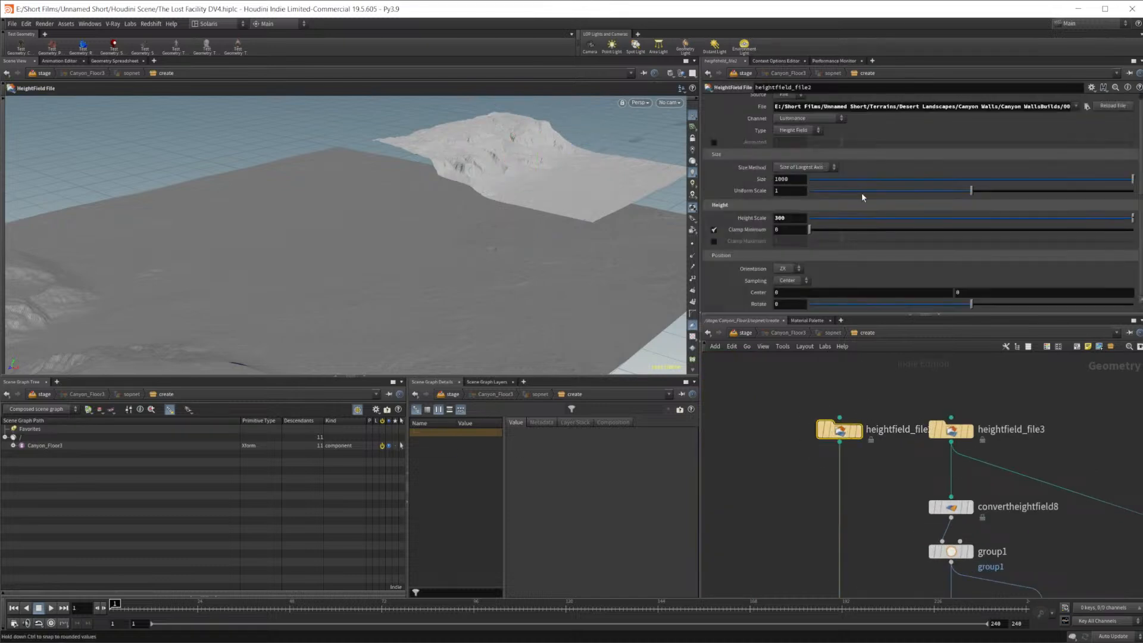
right_click_drag(499, 156, 723, 131, "alt")
middle_click_drag(596, 169, 382, 284, "alt")
left_click_drag(383, 283, 286, 234, "alt")
middle_click_drag(824, 510, 794, 370)
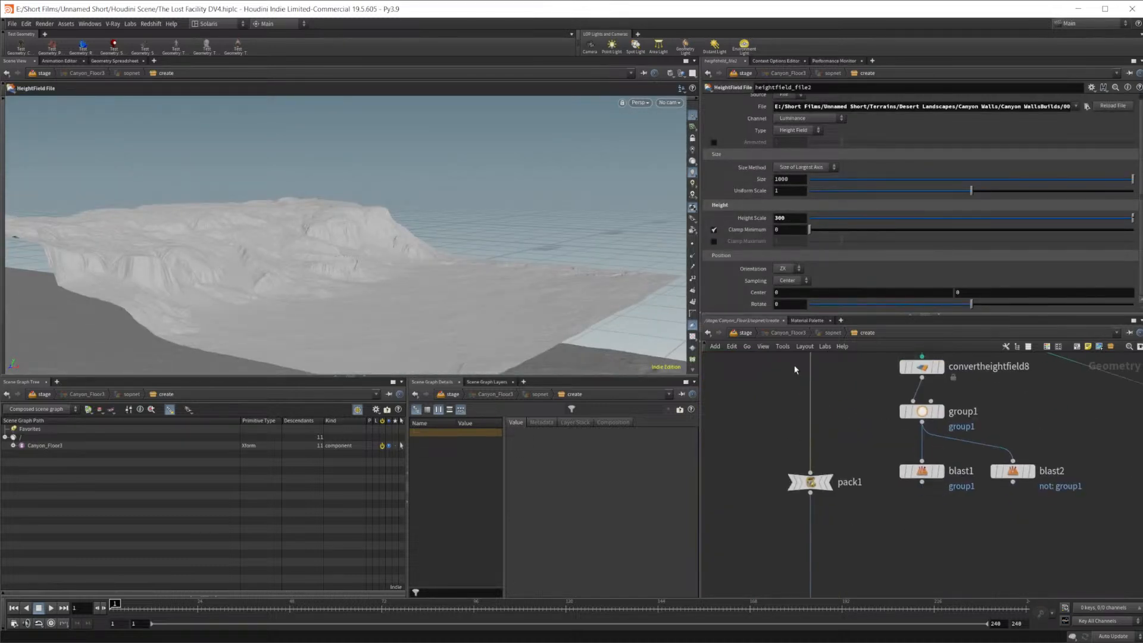
middle_click_drag(781, 421, 838, 515)
scroll(846, 487, "down", 3)
scroll(838, 449, "up", 2)
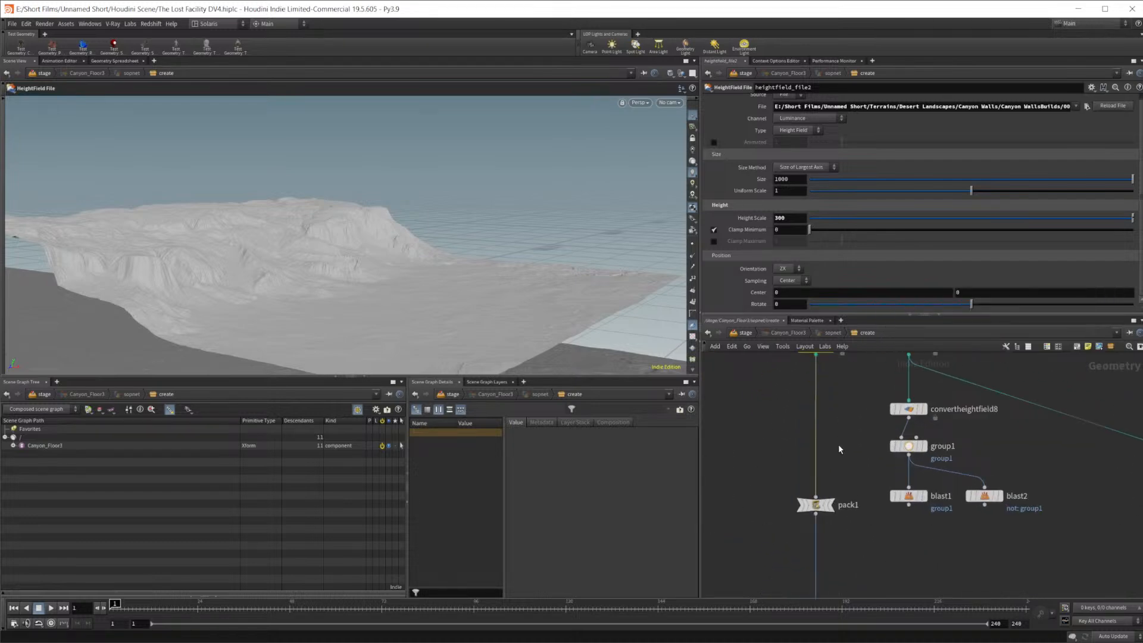
key("Tab")
type("heightfield")
key("Return")
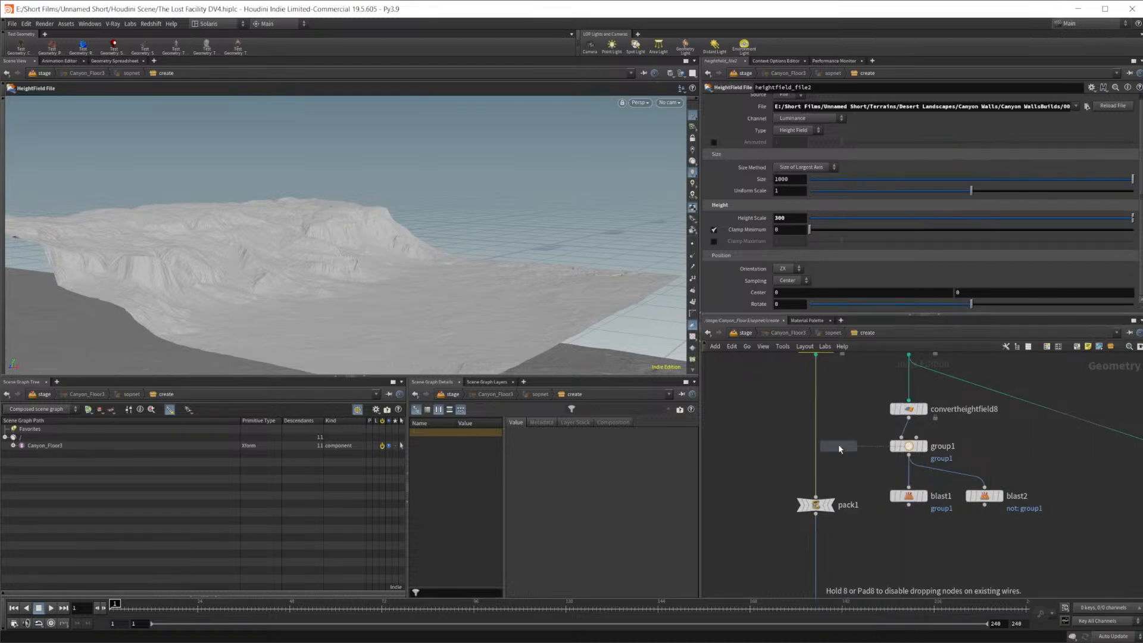
left_click(839, 444)
left_click_drag(838, 444, 815, 444)
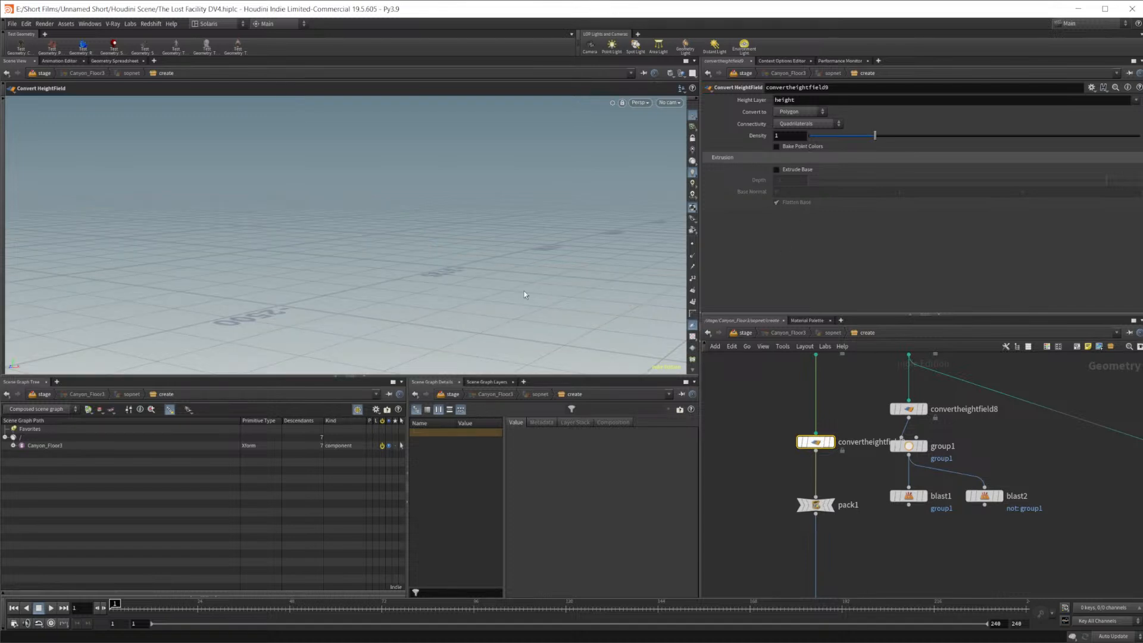
In transform1, move the wall to about -2733 on Z and set its Y rotation to -90
middle_click_drag(876, 510, 871, 364)
left_click(811, 492)
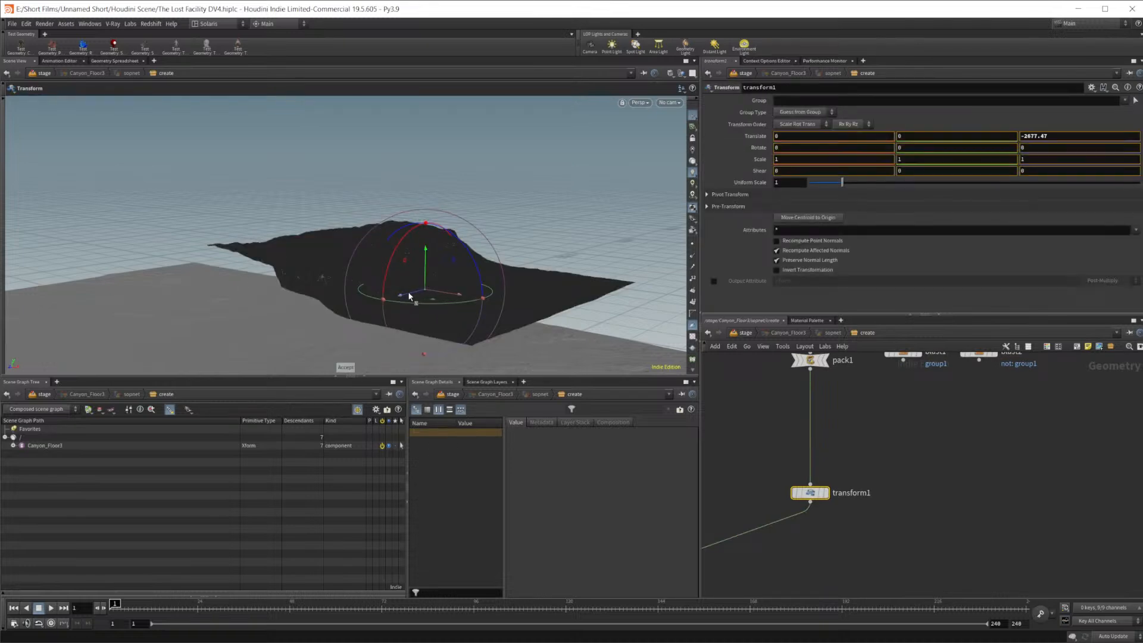
left_click_drag(897, 427, 319, 309)
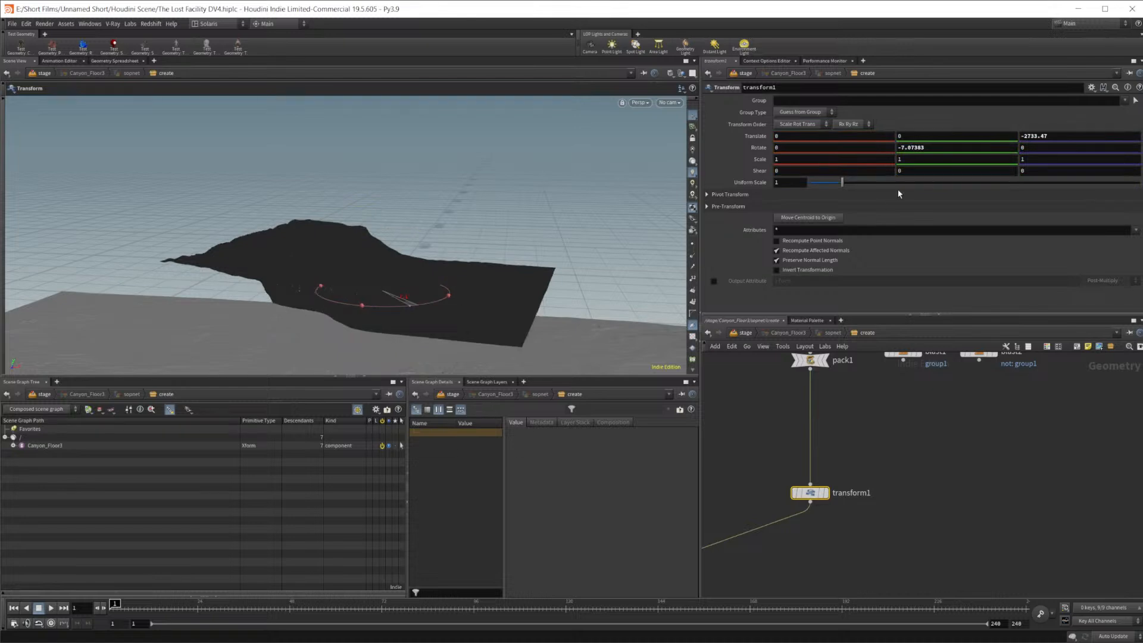
left_click(899, 147)
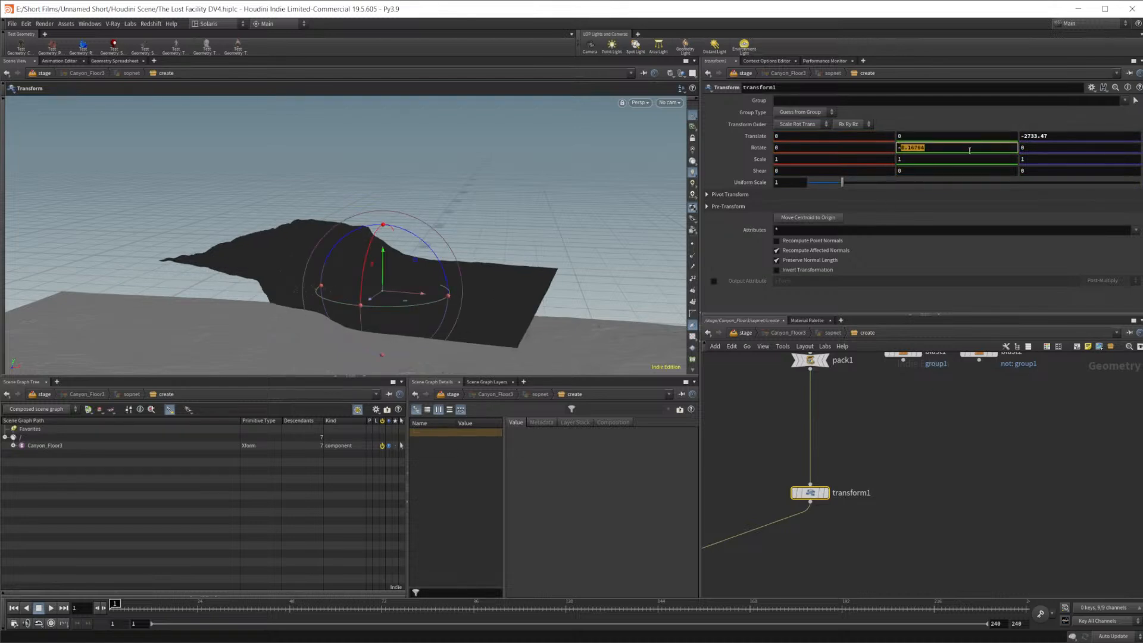
type("90")
key("Return")
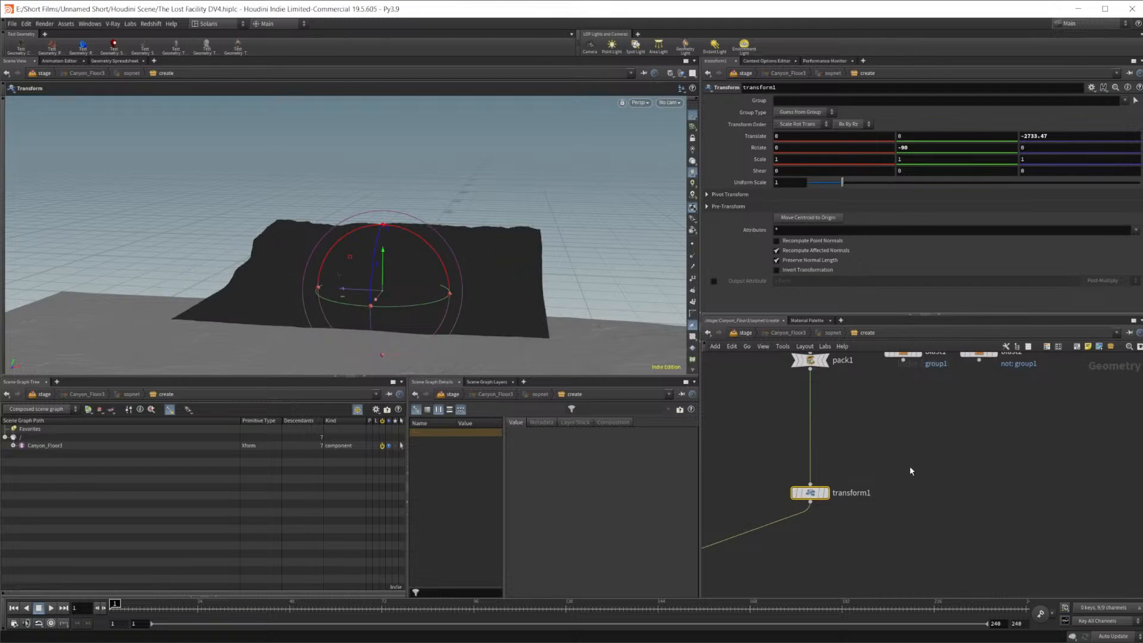
Check the display modes of pack1 and delete that node from the wall branch
scroll(875, 426, "up", 4)
left_click(822, 385)
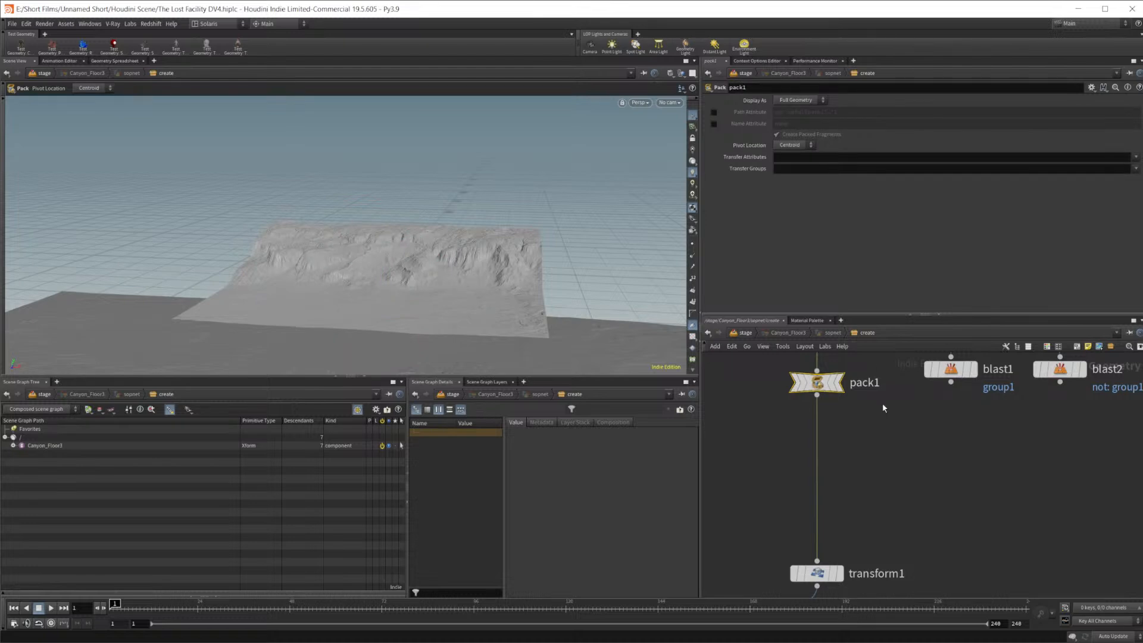
left_click(801, 101)
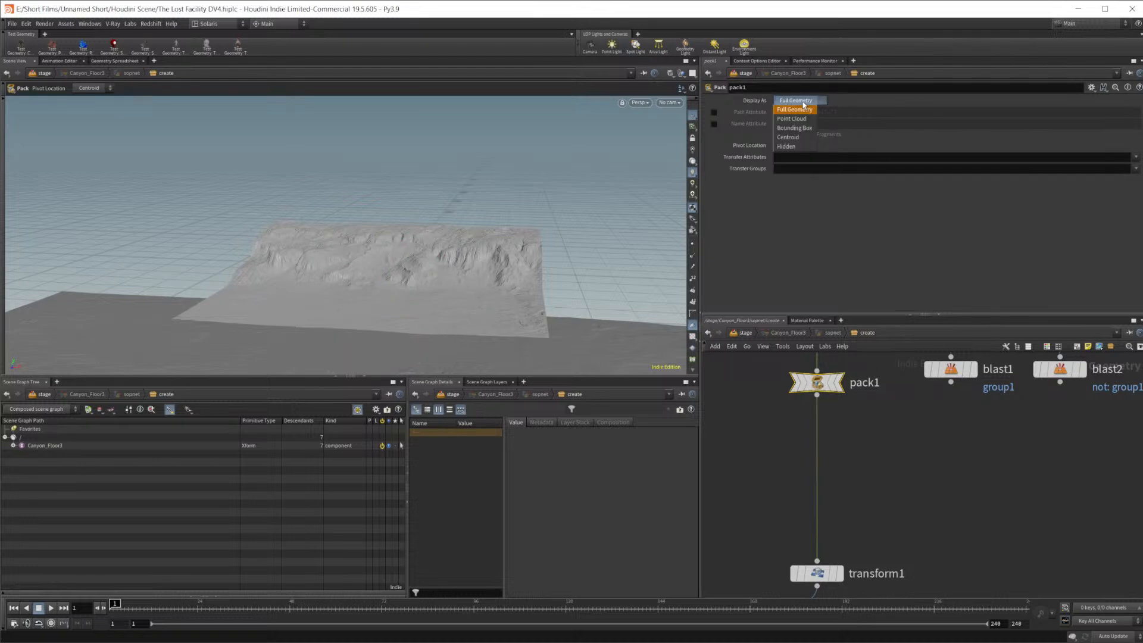
left_click(880, 475)
middle_click_drag(869, 422, 881, 523)
scroll(845, 432, "up", 3)
left_click(828, 360)
left_click(825, 525)
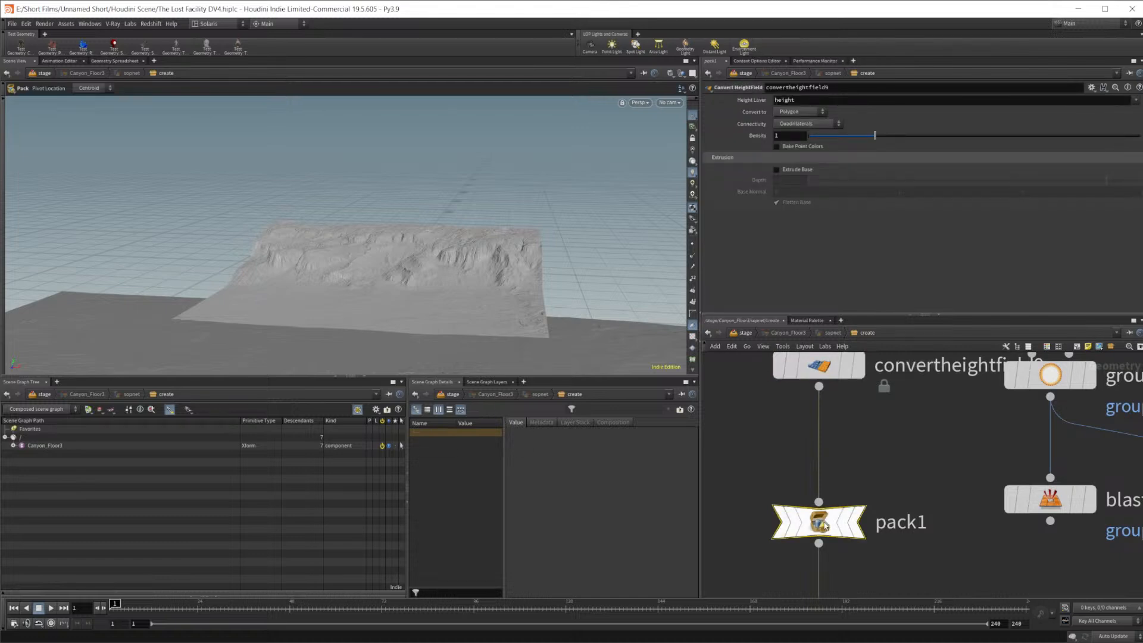
key("Delete")
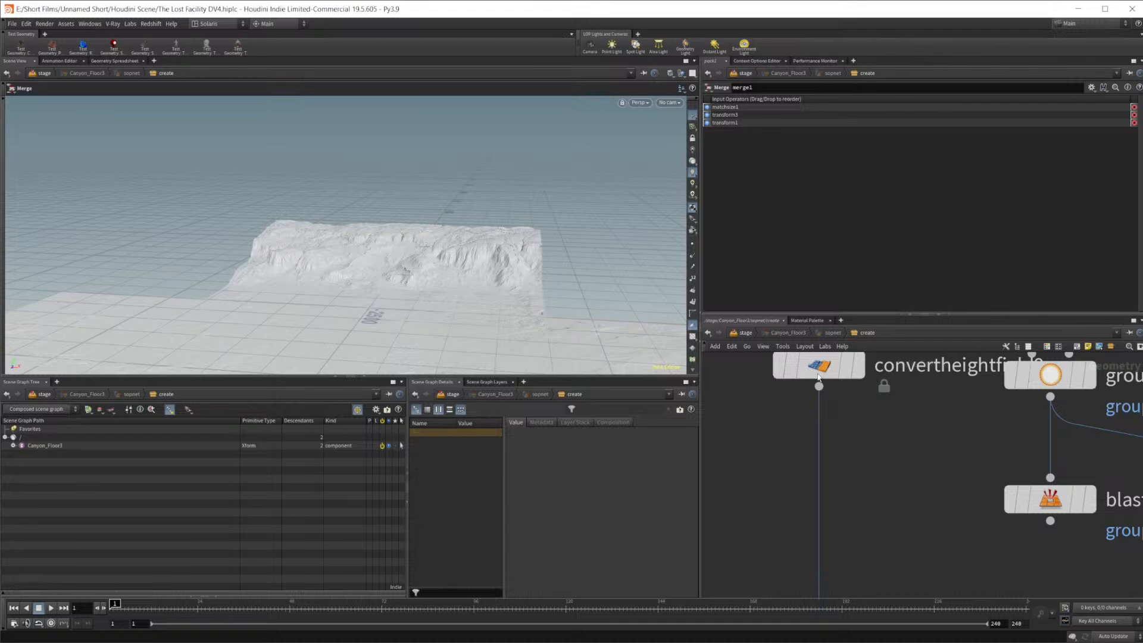
Try a density of 2 on the wall branch's Convert HeightField node
left_click(830, 379)
middle_click_drag(825, 377, 799, 447)
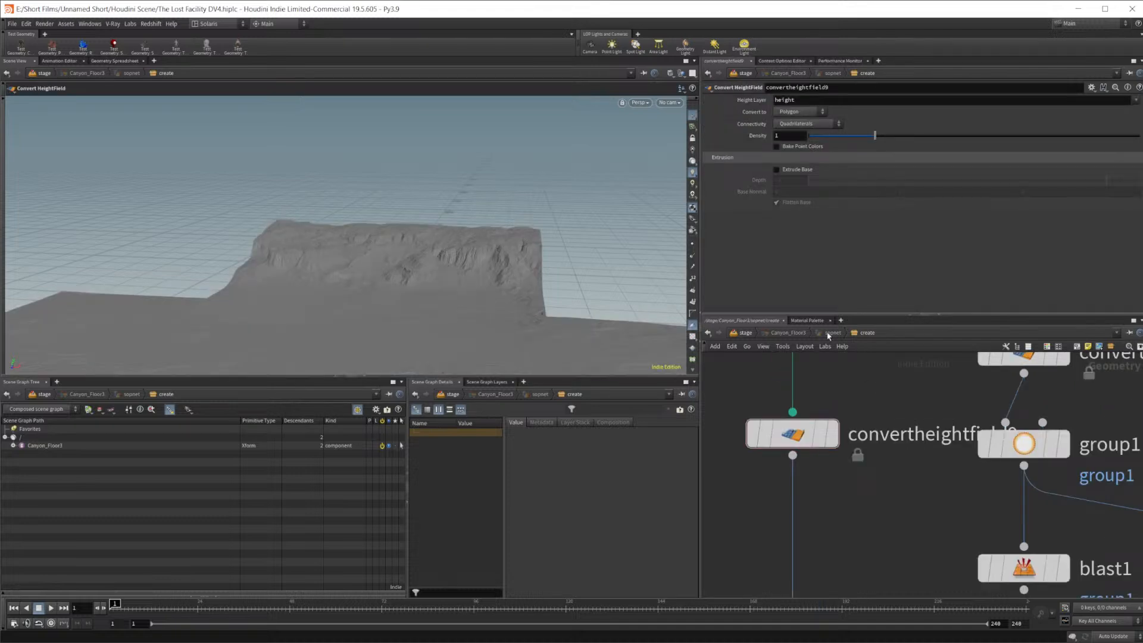
left_click(798, 133)
key("Return")
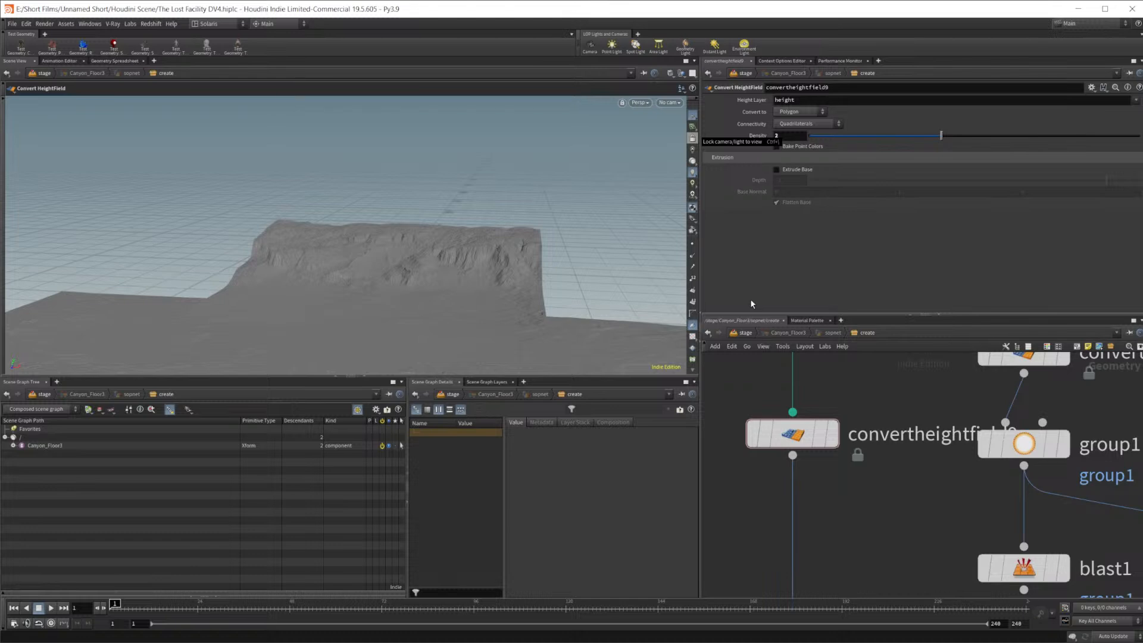
Set the density of the wall branch's Convert HeightField node to 0.5
left_click(789, 136)
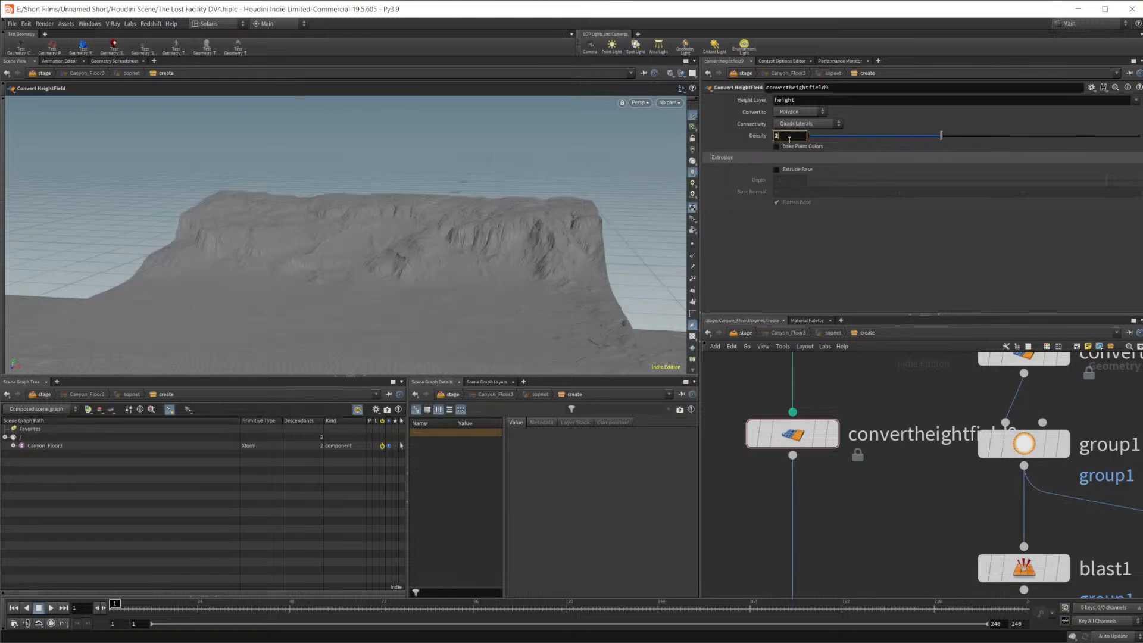
right_click(421, 265)
left_click(462, 230)
key("space")
right_click_drag(452, 278, 829, 246)
left_click(798, 136)
type(".5")
key("Return")
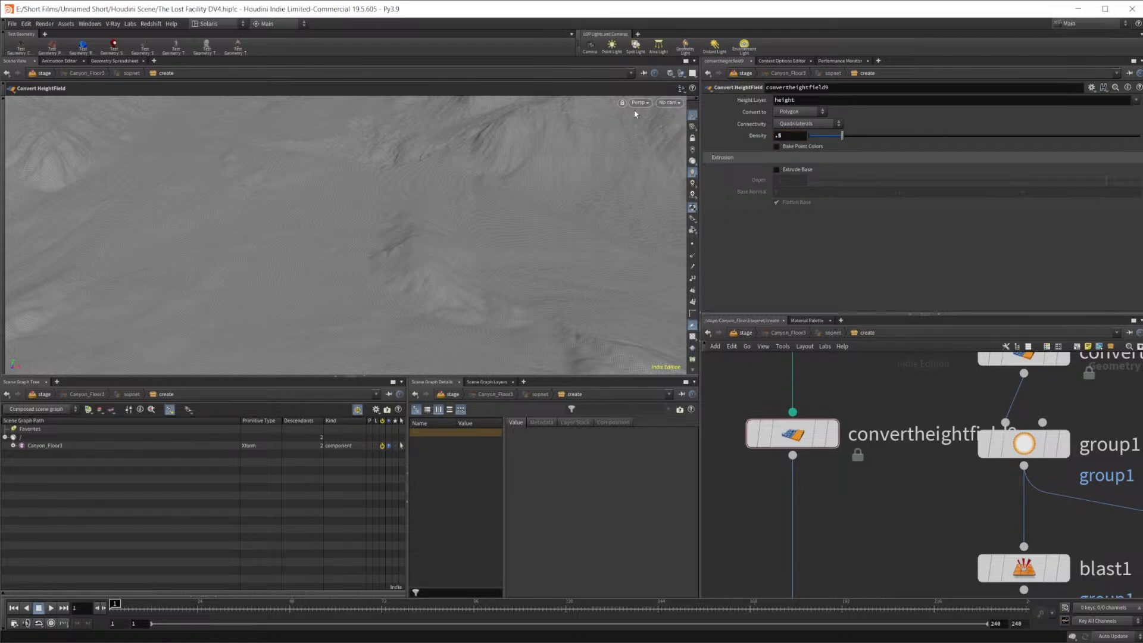
Insert a Match Size node between the wall's Convert HeightField node and transform1
right_click_drag(595, 226, 71, 304)
left_click_drag(391, 305, 211, 212)
scroll(859, 518, "down", 3)
scroll(859, 513, "down", 3)
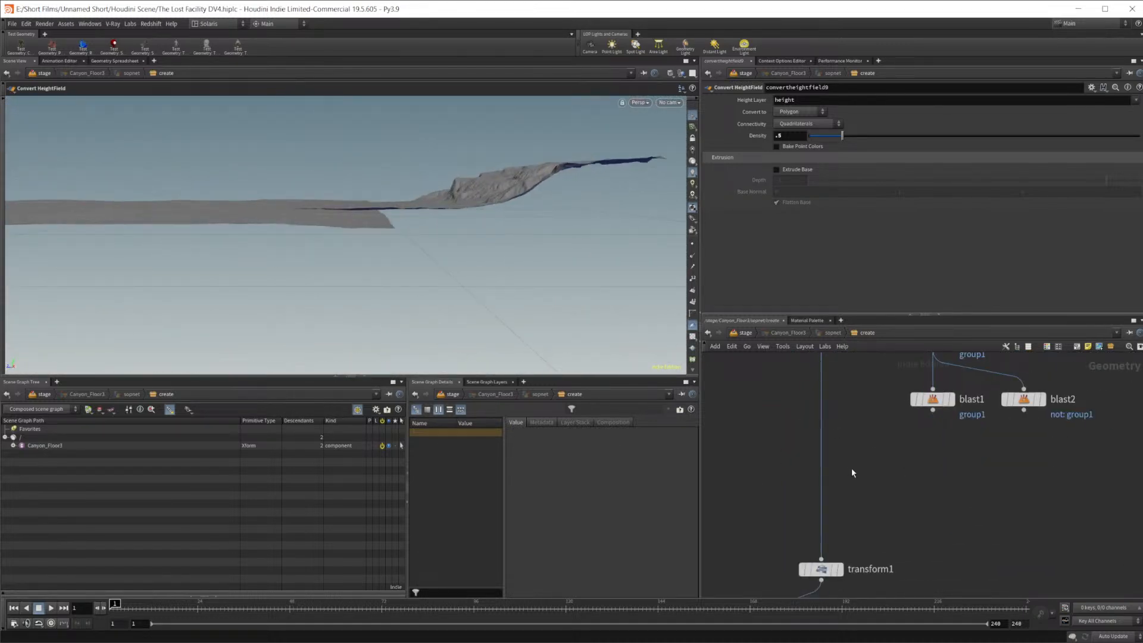
key("Tab")
type("match")
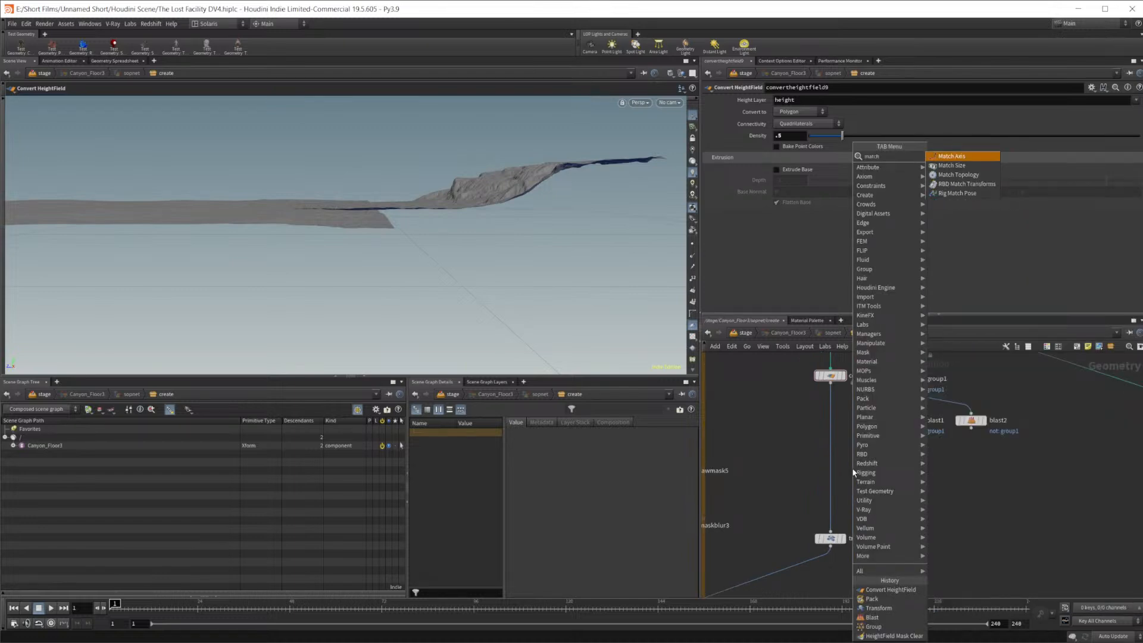
key("Down")
key("Return")
left_click(852, 469)
left_click_drag(852, 471, 834, 471)
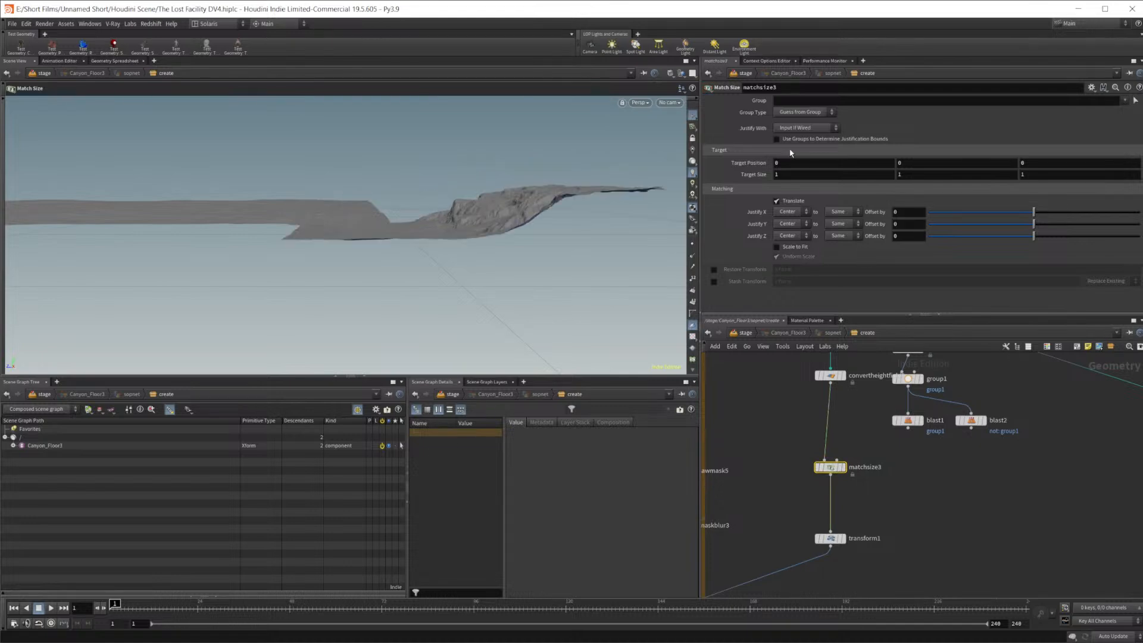
Set Justify Y to Min in the wall's Match Size node and check how the wall meets the floor
left_click(792, 224)
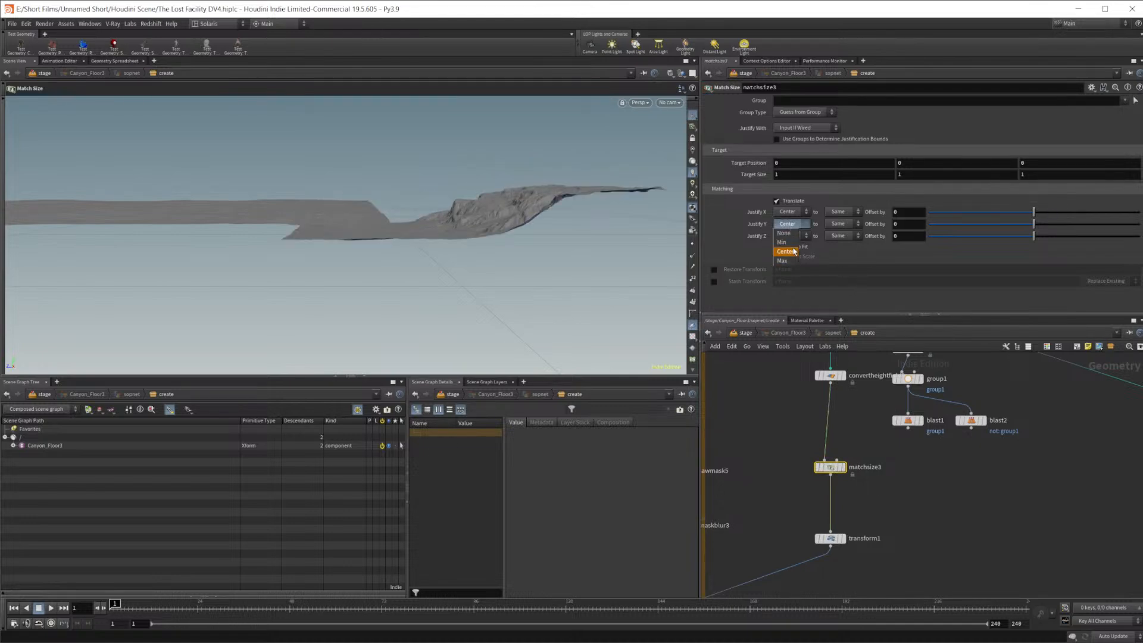
left_click(794, 242)
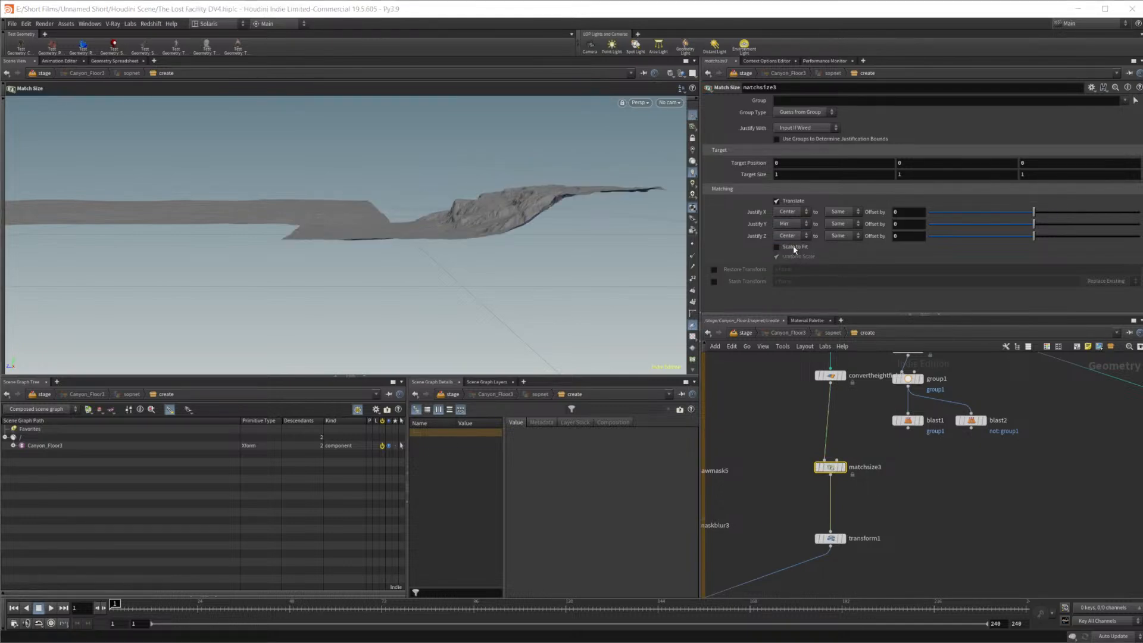
key("Escape")
left_click_drag(191, 209, 470, 226)
middle_click_drag(470, 226, 332, 253)
key("Return")
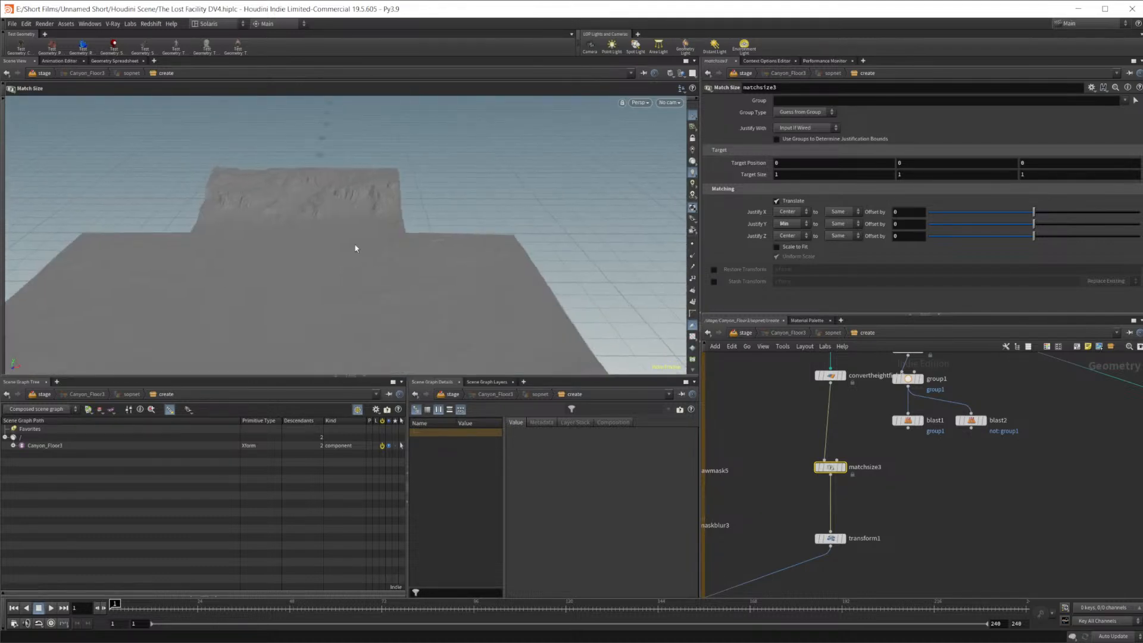
Shift the wall sideways along X to about 804.48 with the transform1 node
scroll(848, 543, "up", 3)
left_click(817, 538)
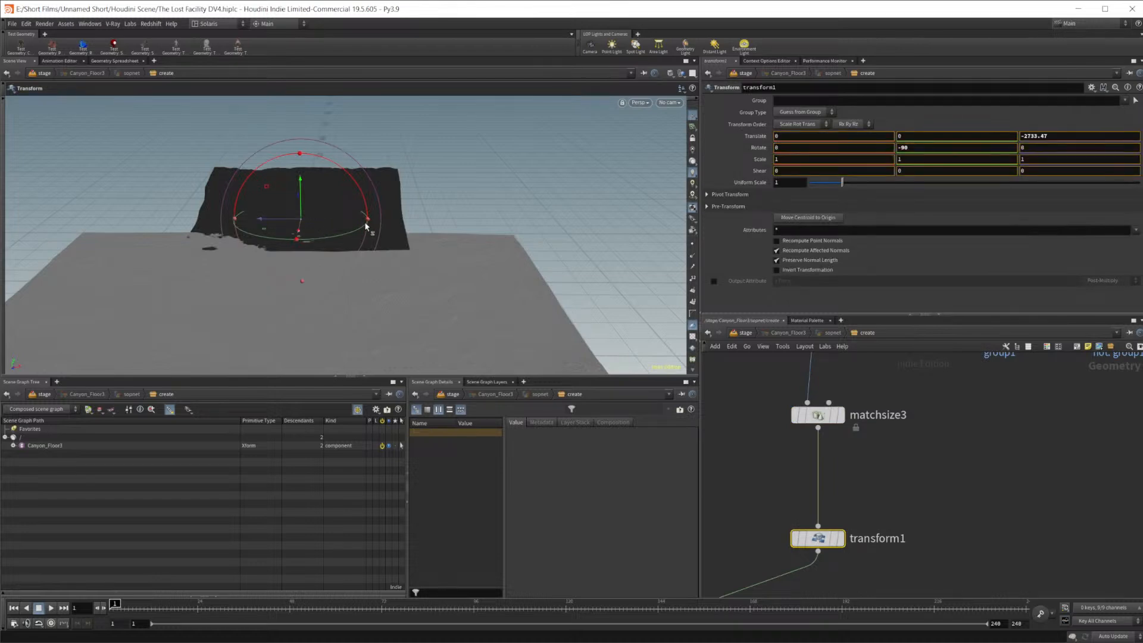
left_click_drag(369, 223, 424, 225)
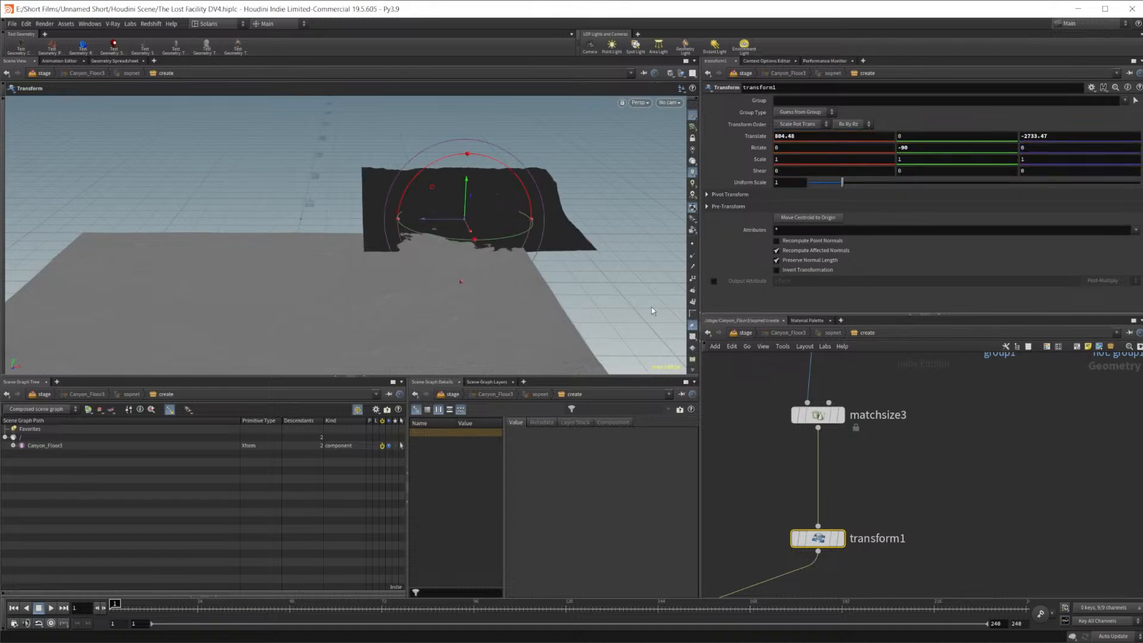
left_click(893, 467)
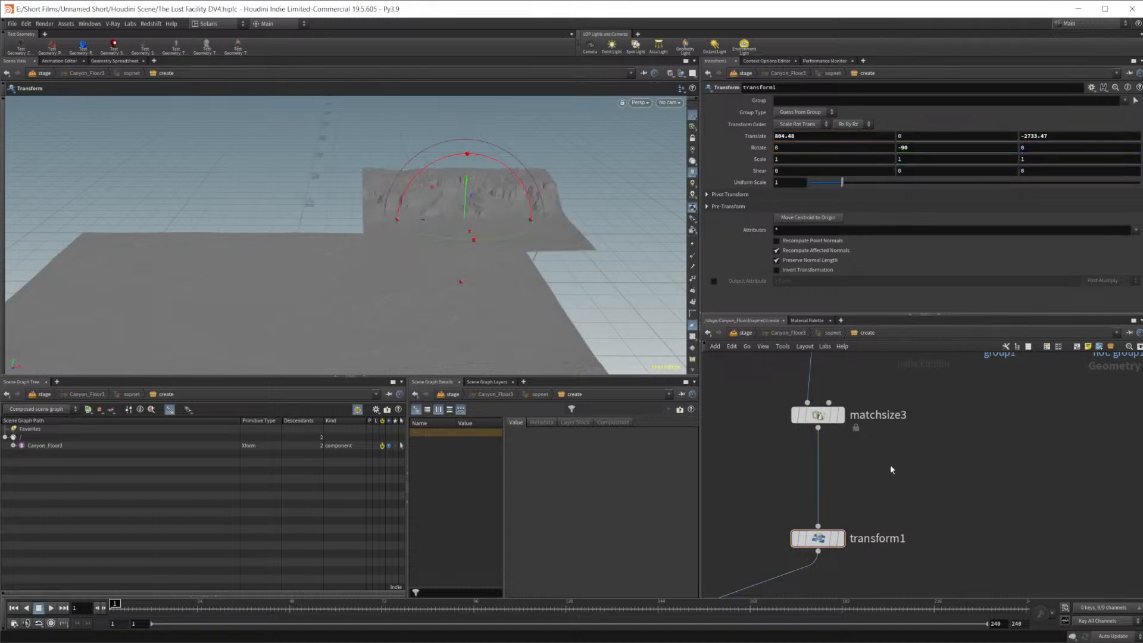
Examine the shifted wall's placement against the floor and canyon, from above and from canyon level
left_click_drag(451, 277, 434, 252, "alt")
right_click_drag(434, 252, 381, 316, "alt")
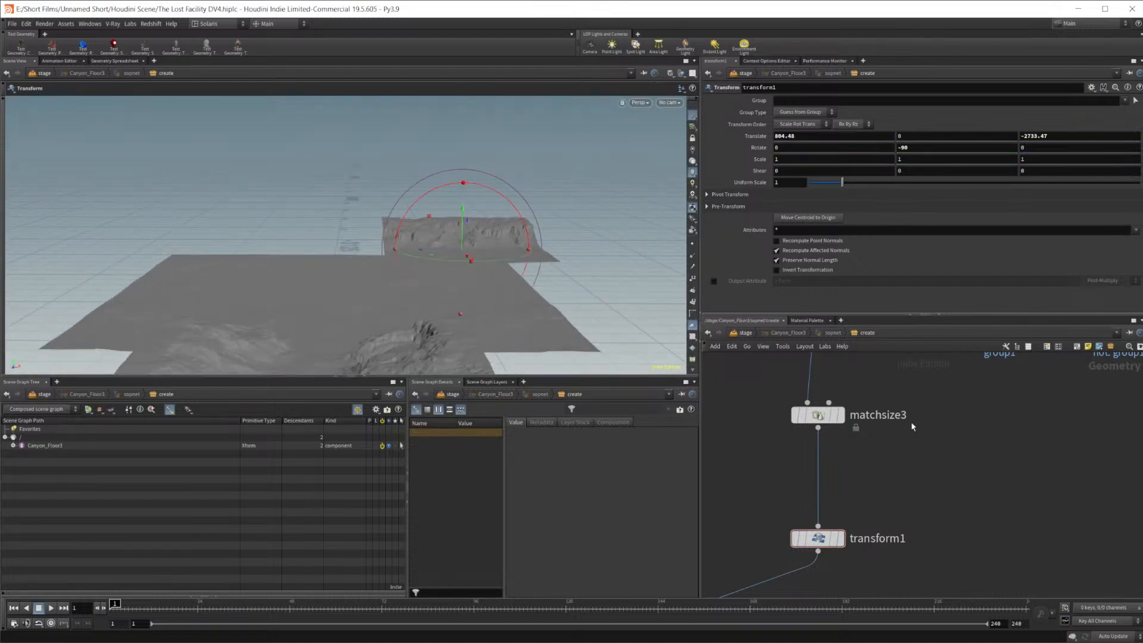
left_click_drag(417, 305, 395, 134, "alt")
key("Return")
key("Escape")
mouse_move(323, 244)
left_mouse_down()
mouse_move(280, 253)
mouse_move(333, 250)
left_mouse_up()
right_click_drag(390, 247, 426, 256)
left_click_drag(426, 256, 388, 288)
right_click_drag(347, 296, 565, 316)
left_click_drag(436, 311, 388, 273)
key("space")
key("space")
key("Return")
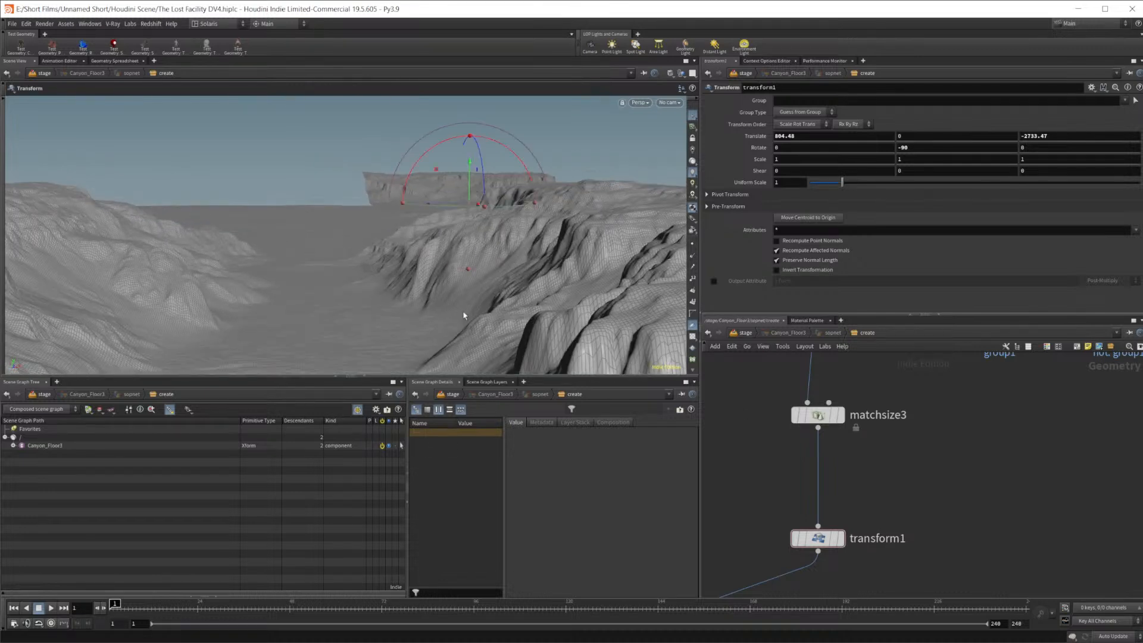
Return to the stage network and display the Blockout node to review its wall layout as a reference
scroll(757, 451, "down", 2)
scroll(756, 452, "down", 5)
middle_click_drag(753, 423, 785, 426)
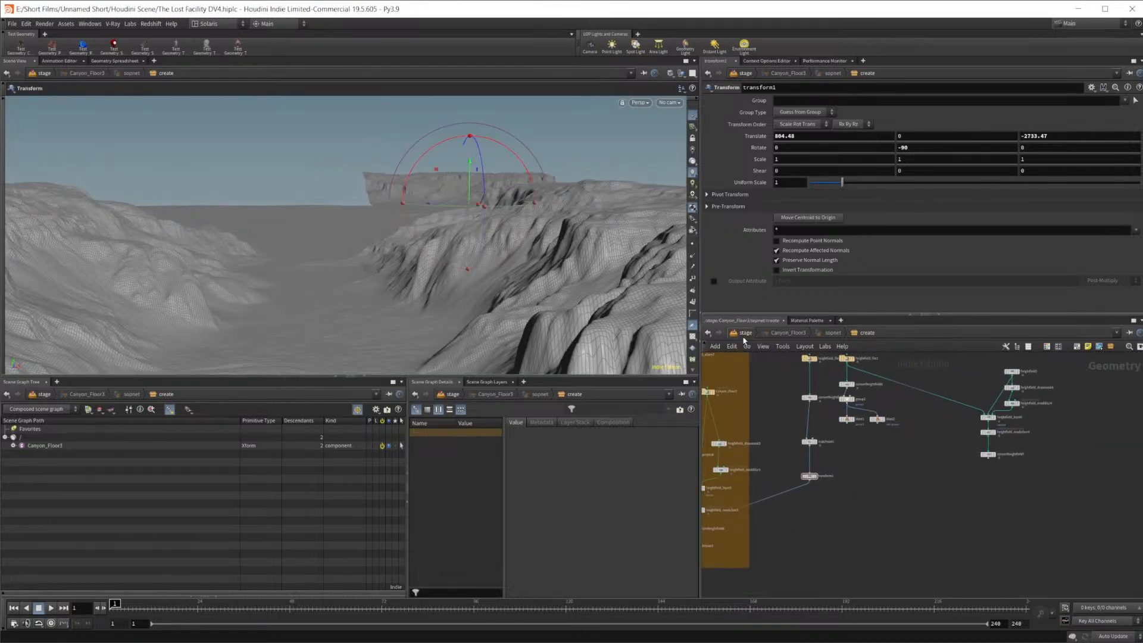
left_click(744, 333)
middle_click_drag(814, 488, 944, 502)
middle_click_drag(780, 474, 1066, 475)
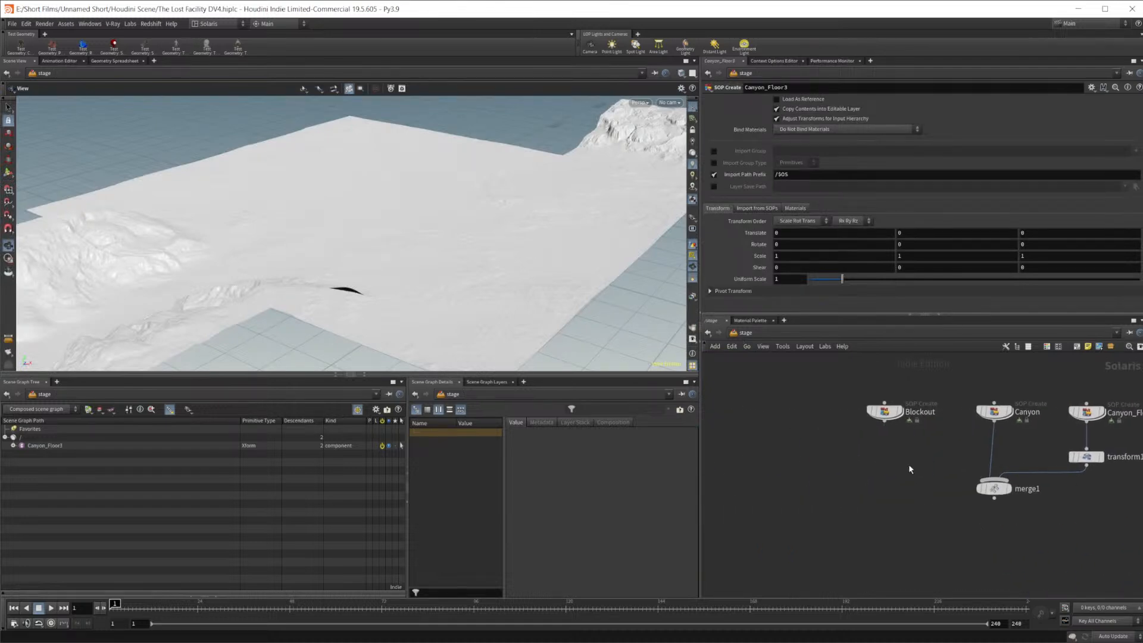
left_click(898, 411)
left_click(884, 412)
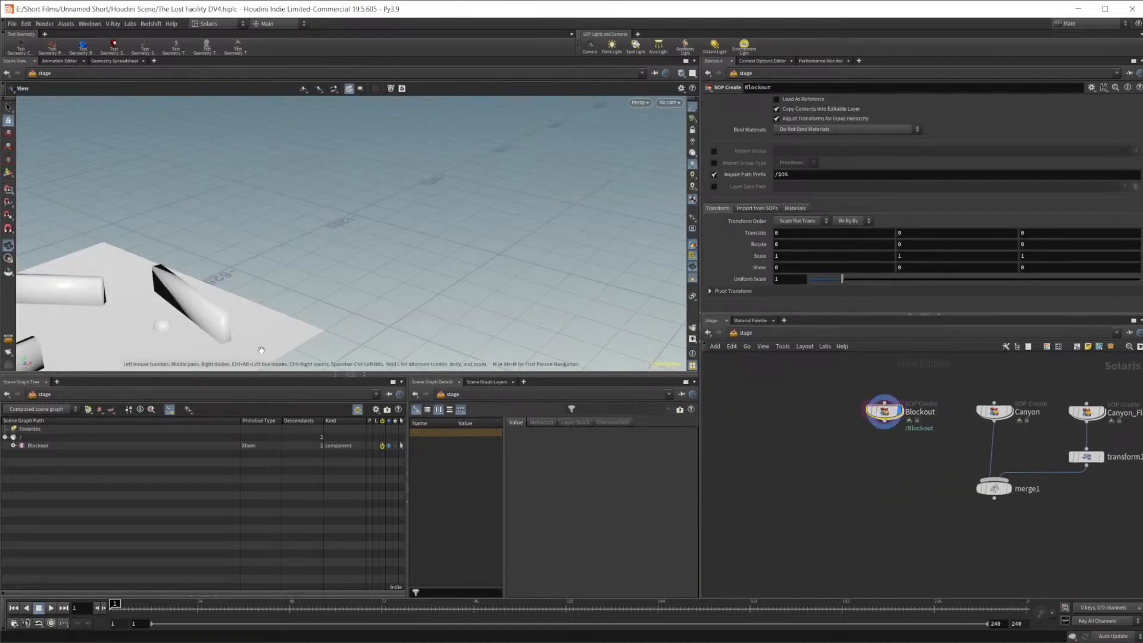
left_click_drag(165, 325, 397, 201)
scroll(355, 268, "down", 5)
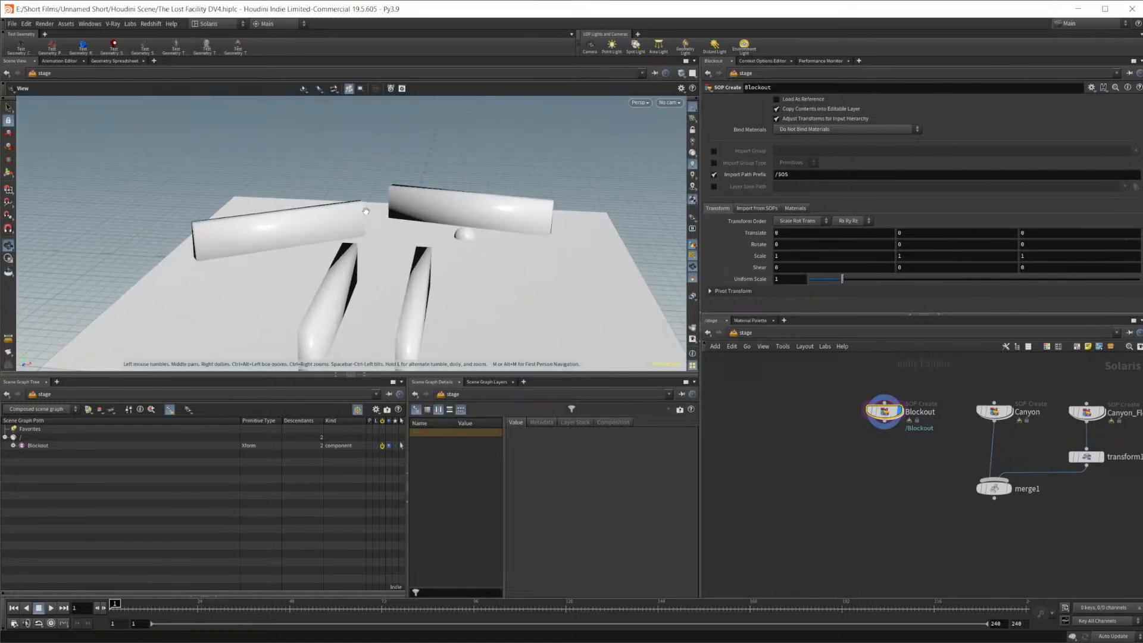
Reopen the geometry network inside the Canyon_Floor3 node
middle_click_drag(1005, 468, 802, 462)
key("h")
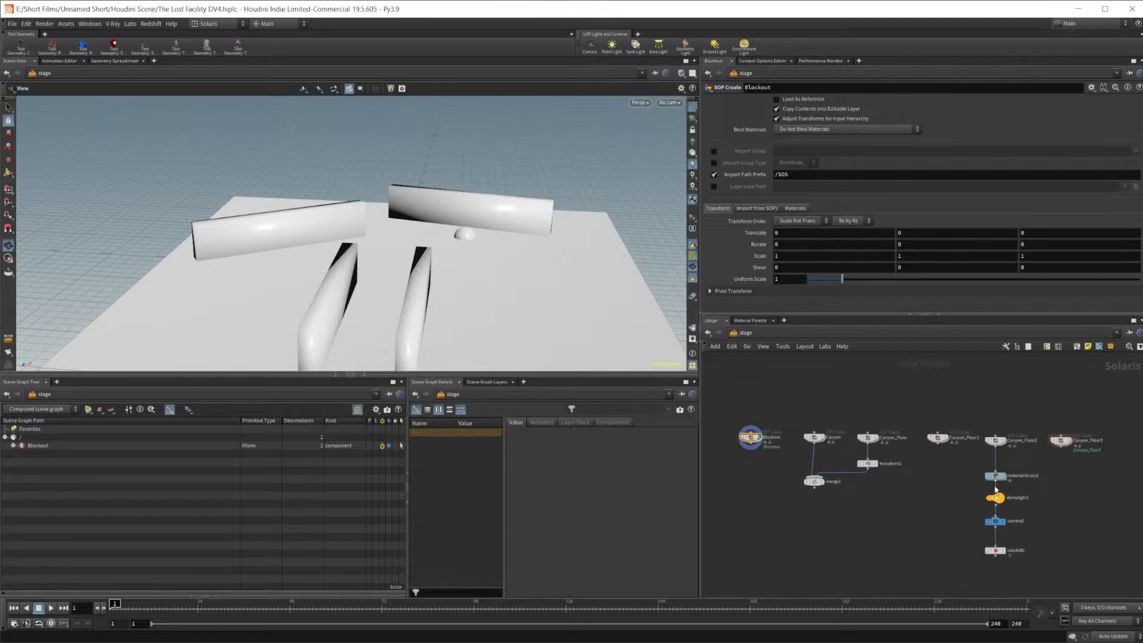
scroll(1081, 528, "up", 3)
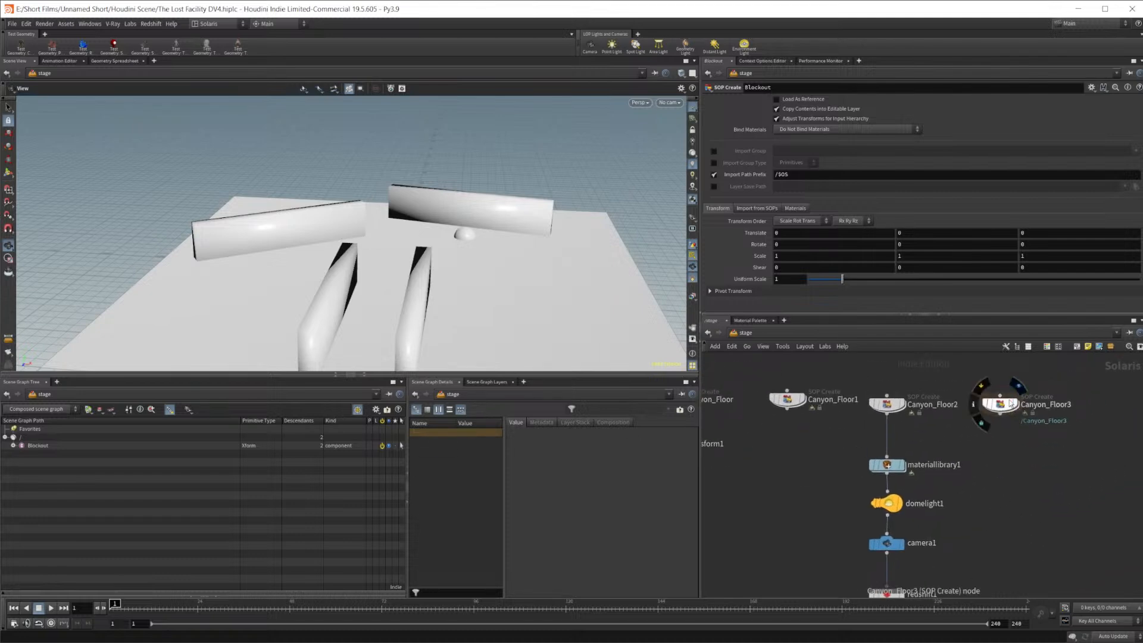
left_click(1004, 407)
double_click(1004, 407)
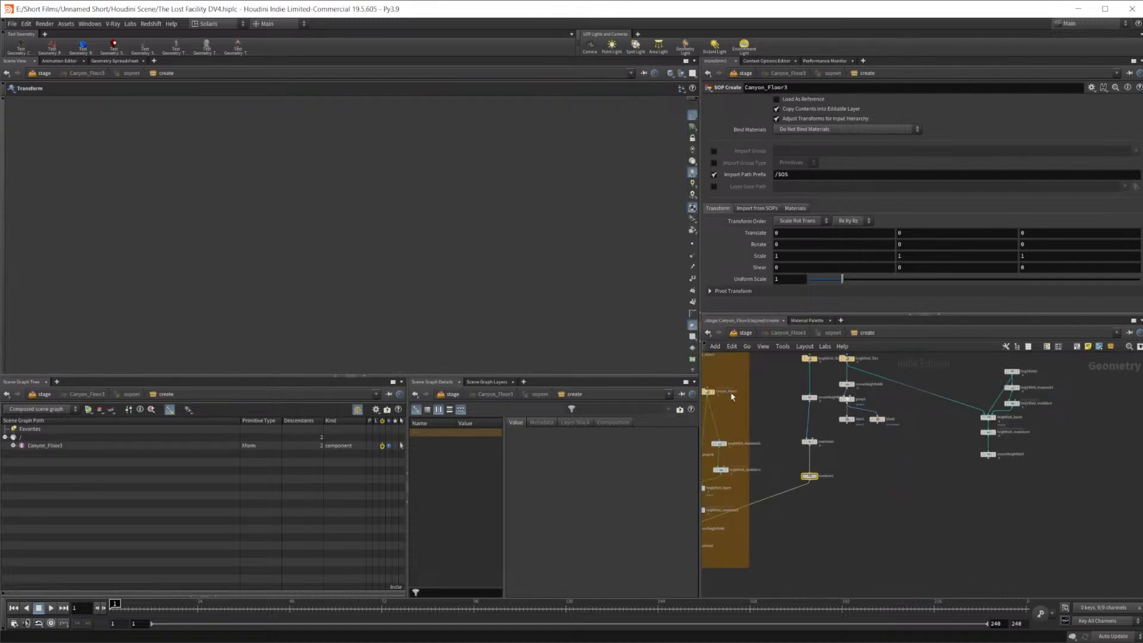
key("space")
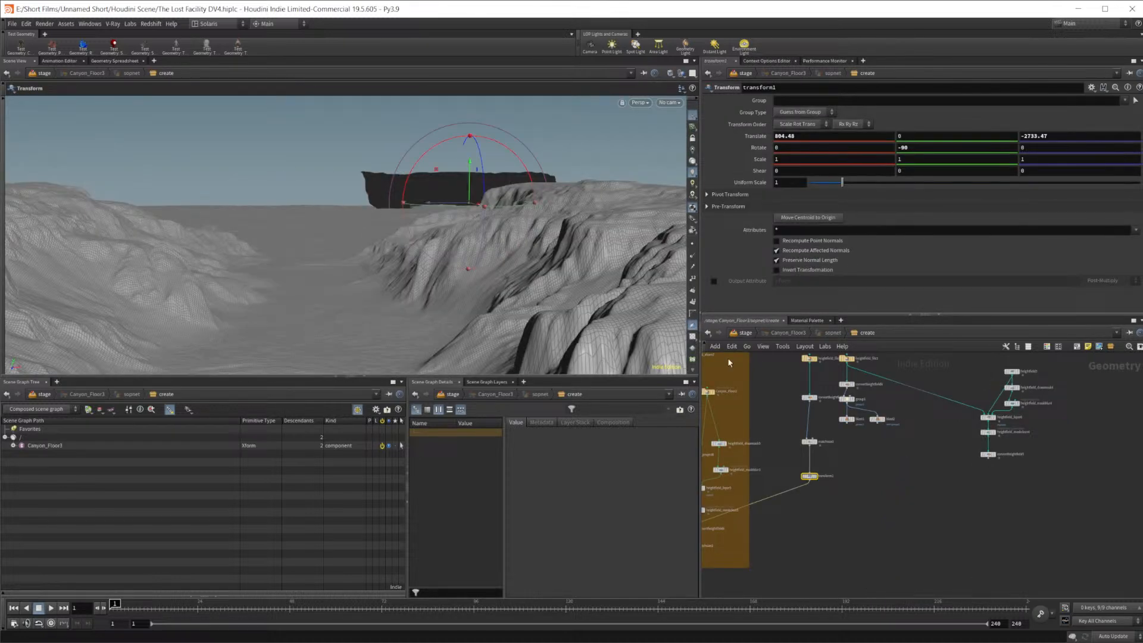
Inspect the background wall's alignment with the canyon from low and raised viewpoints
left_click(885, 512)
key("space")
left_click_drag(417, 271, 381, 240)
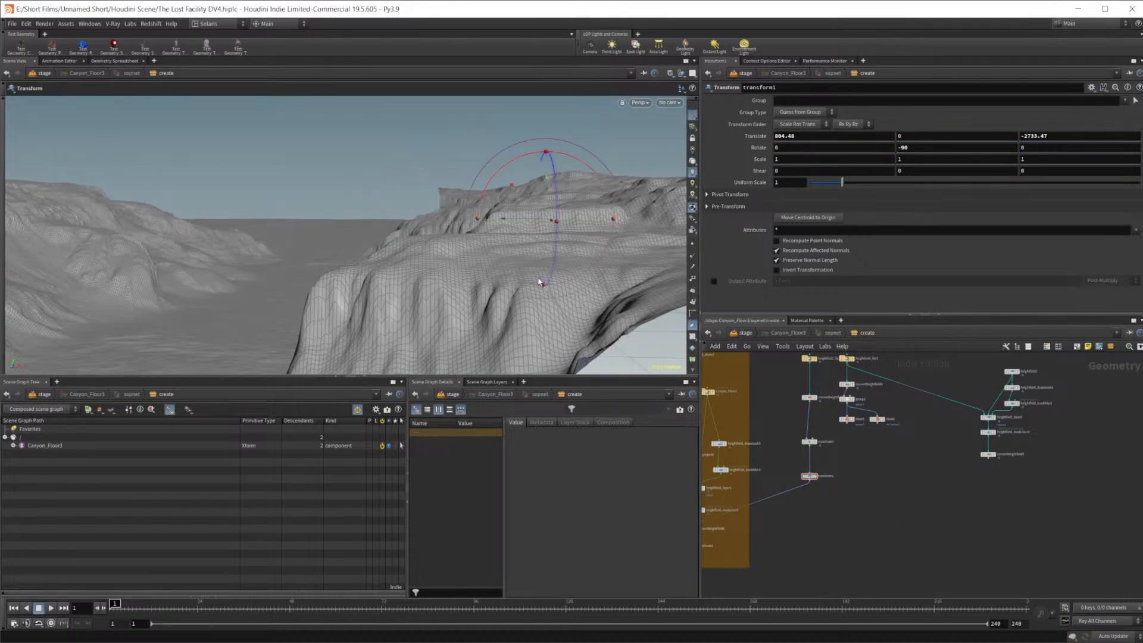
key("space")
left_click_drag(423, 253, 344, 254)
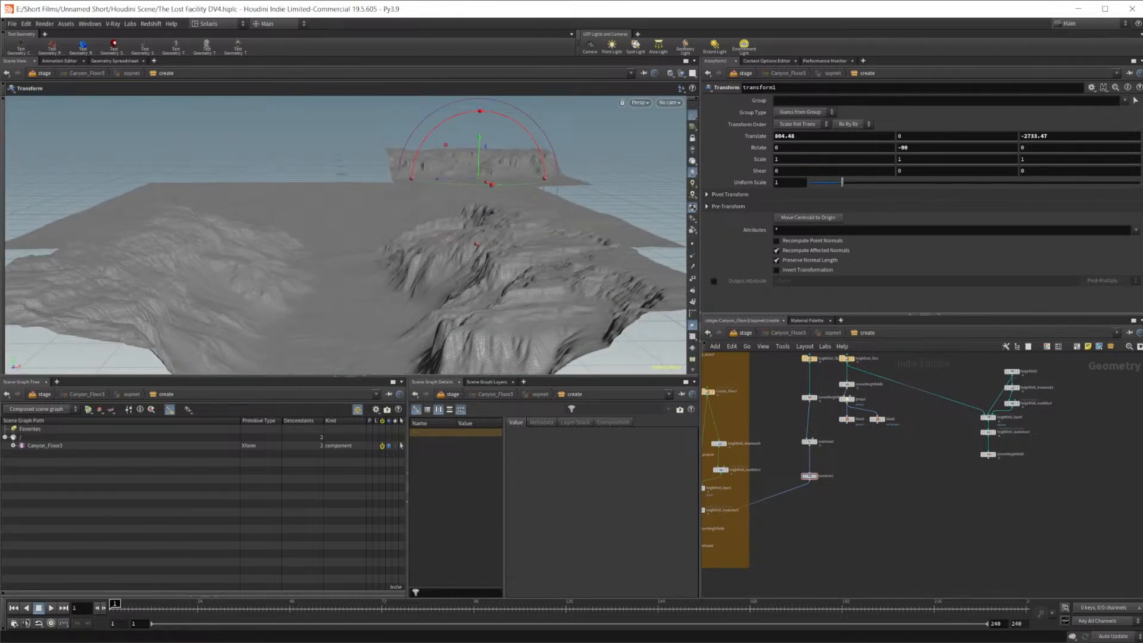
Set the density of the convertheightfield8 node to 0.5
right_click_drag(1142, 415, 607, 367)
middle_click_drag(495, 352, 663, 467)
scroll(626, 420, "up", 3)
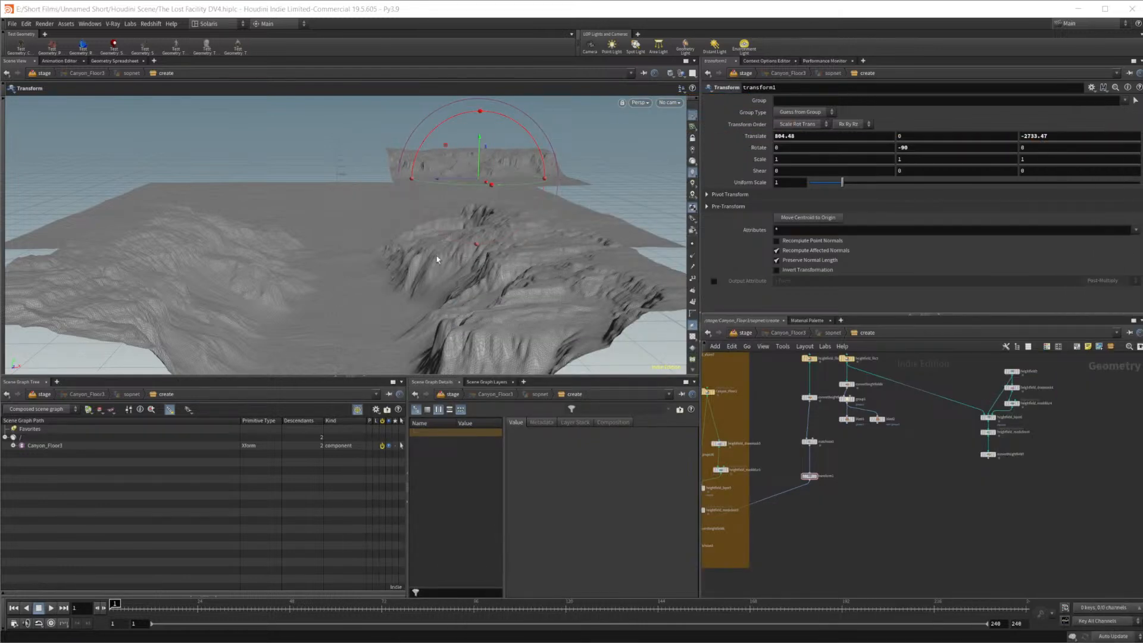
key("Escape")
left_click_drag(475, 231, 409, 212)
middle_click_drag(945, 467, 967, 498)
scroll(908, 480, "up", 3)
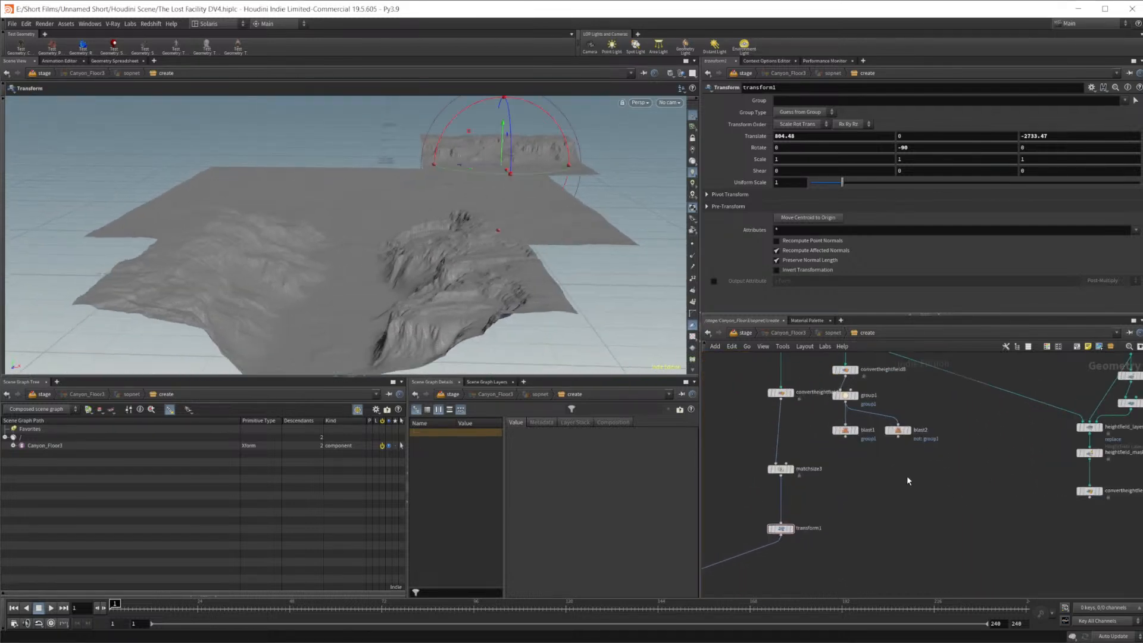
scroll(898, 393, "up", 5)
left_click(894, 411)
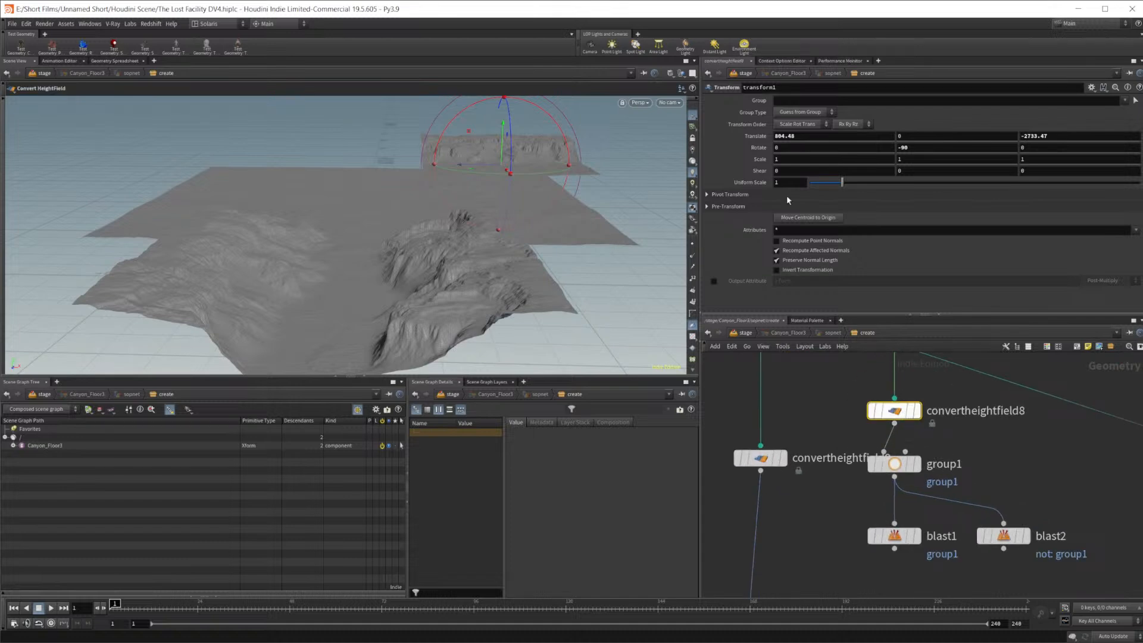
left_click_drag(791, 136, 689, 114)
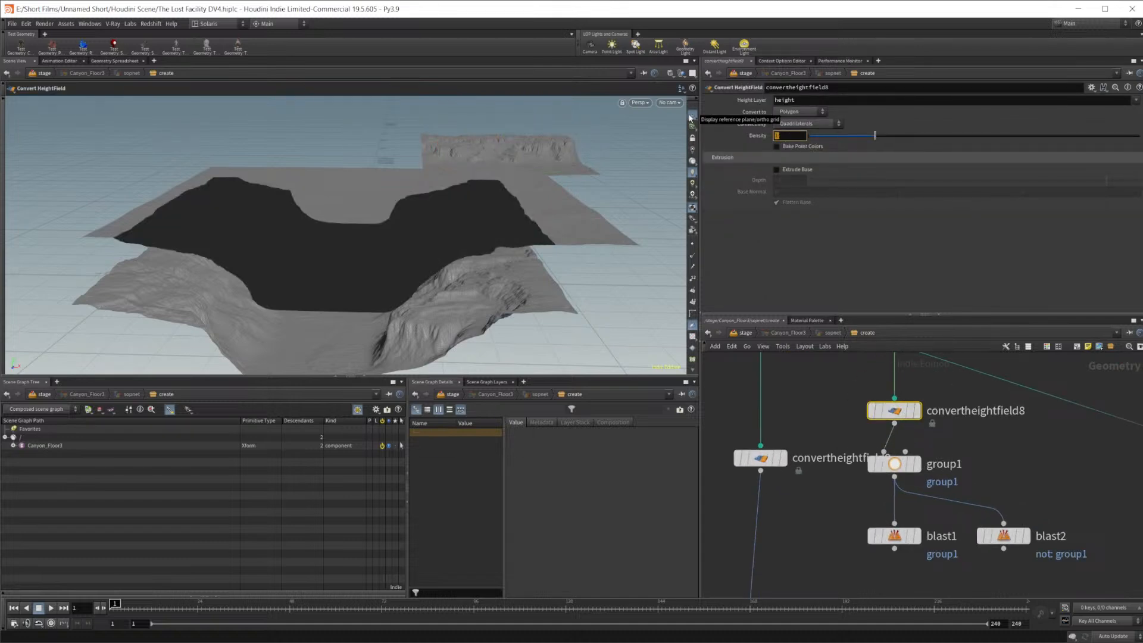
type(".5")
Move the blast1 and blast2 nodes down to make room below the group1 node
middle_click_drag(896, 575, 892, 523)
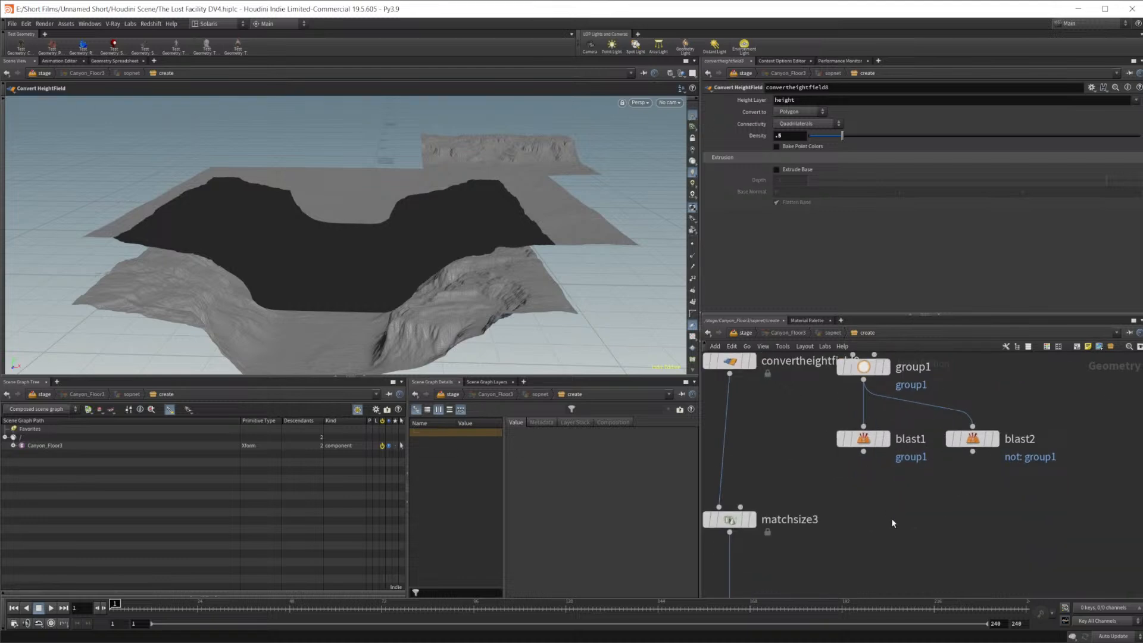
mouse_move(918, 397)
middle_mouse_down()
mouse_move(931, 454)
mouse_move(928, 391)
middle_mouse_up()
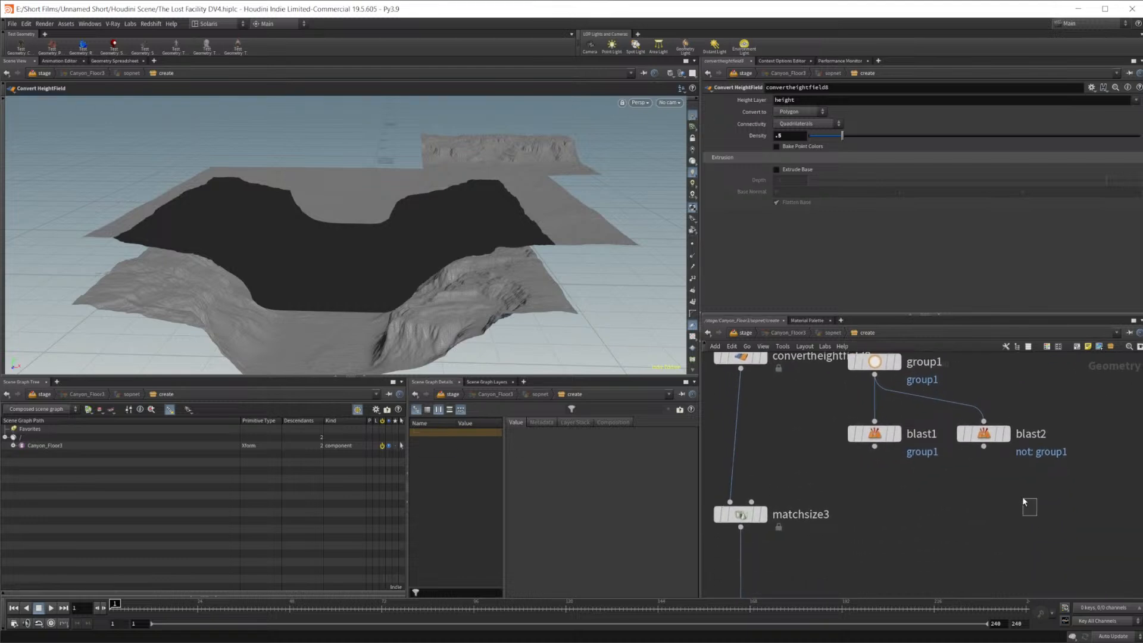
left_click_drag(959, 452, 873, 505)
middle_click_drag(873, 505, 852, 581)
mouse_move(853, 437)
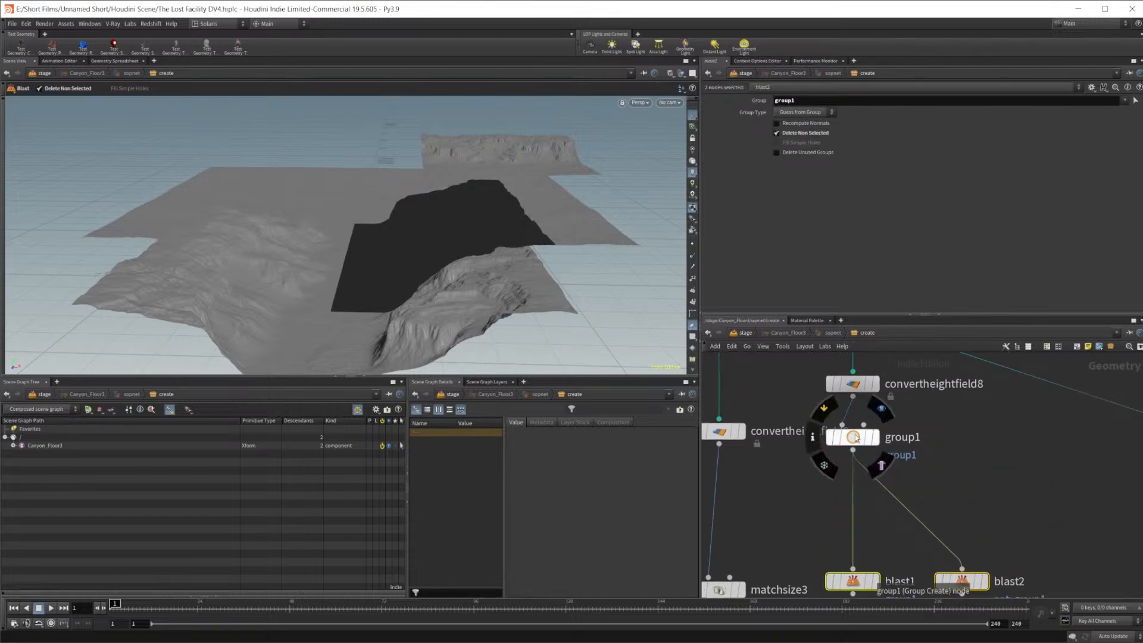
mouse_move(857, 439)
left_mouse_down()
mouse_move(856, 457)
mouse_move(855, 433)
left_mouse_up()
Add a Match Size node and insert it on the wire between group1 and blast1
key("Tab")
type("match")
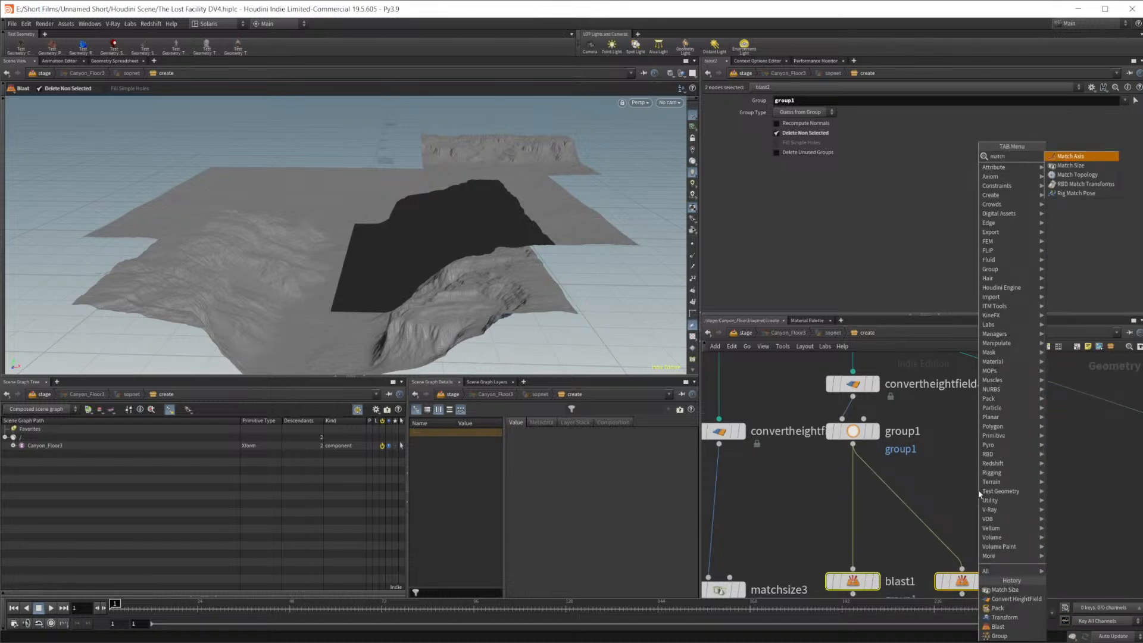
key("Down")
key("Return")
left_click(846, 500)
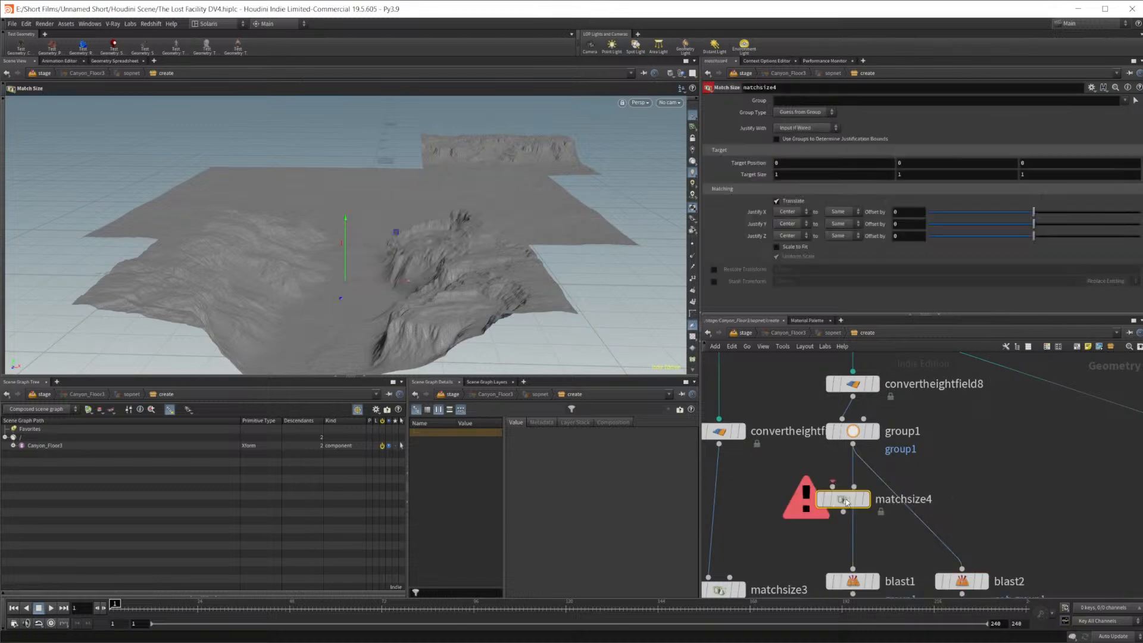
left_click_drag(846, 500, 856, 500)
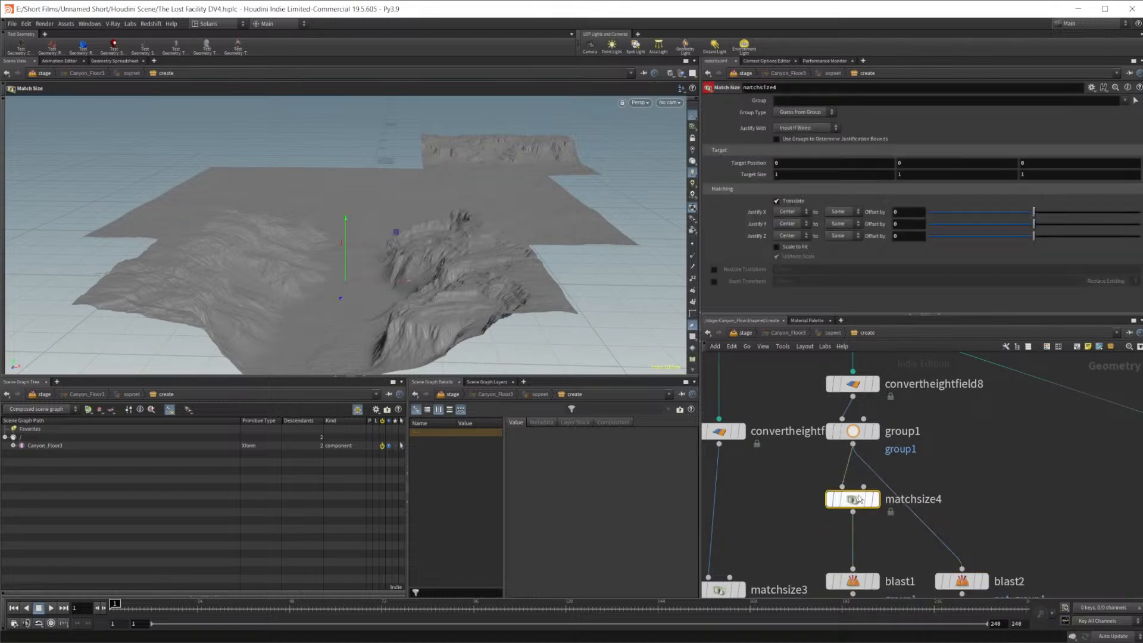
Set the new Match Size node's Justify Y to Min and wire its output into blast2 as well
left_click(787, 224)
left_click(784, 229)
left_click_drag(853, 512, 960, 567)
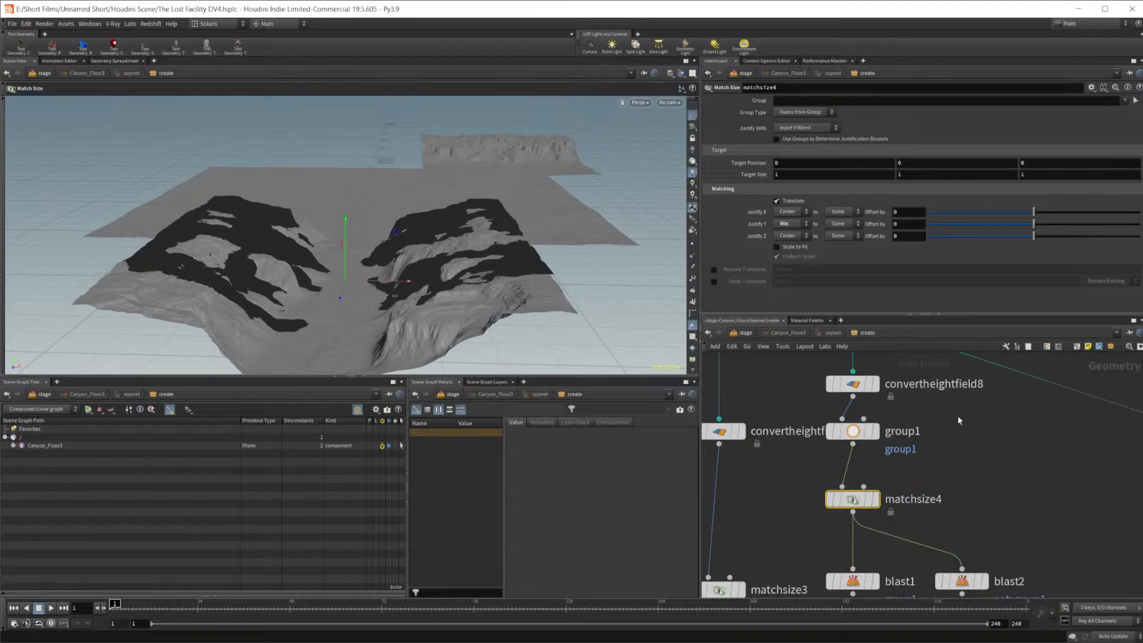
Inspect the terrain in the viewport and the size and height settings of heightfield_file3
key("Escape")
left_click_drag(273, 271, 302, 262)
left_click(983, 452)
middle_click_drag(976, 449, 939, 541)
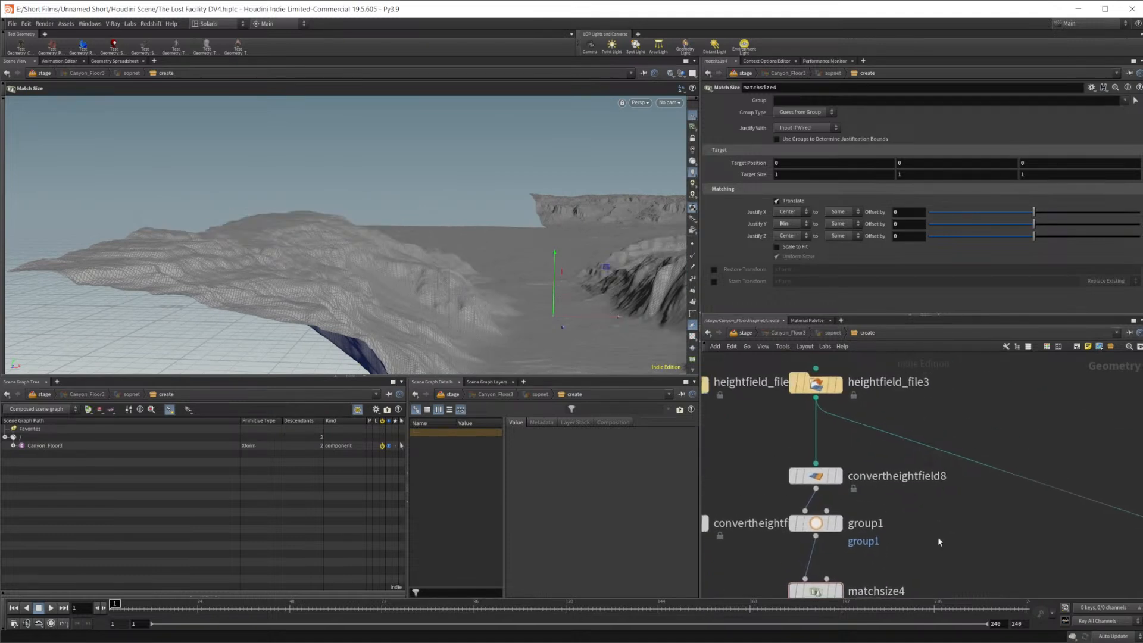
left_click(818, 388)
middle_click_drag(726, 584, 742, 479)
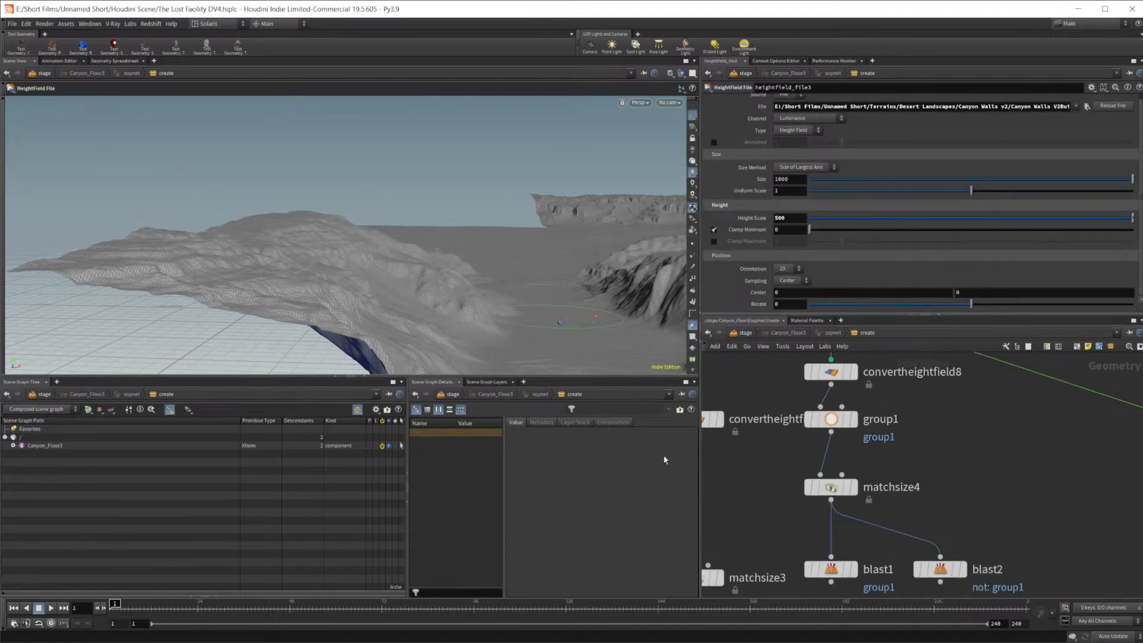
scroll(1011, 542, "down", 5)
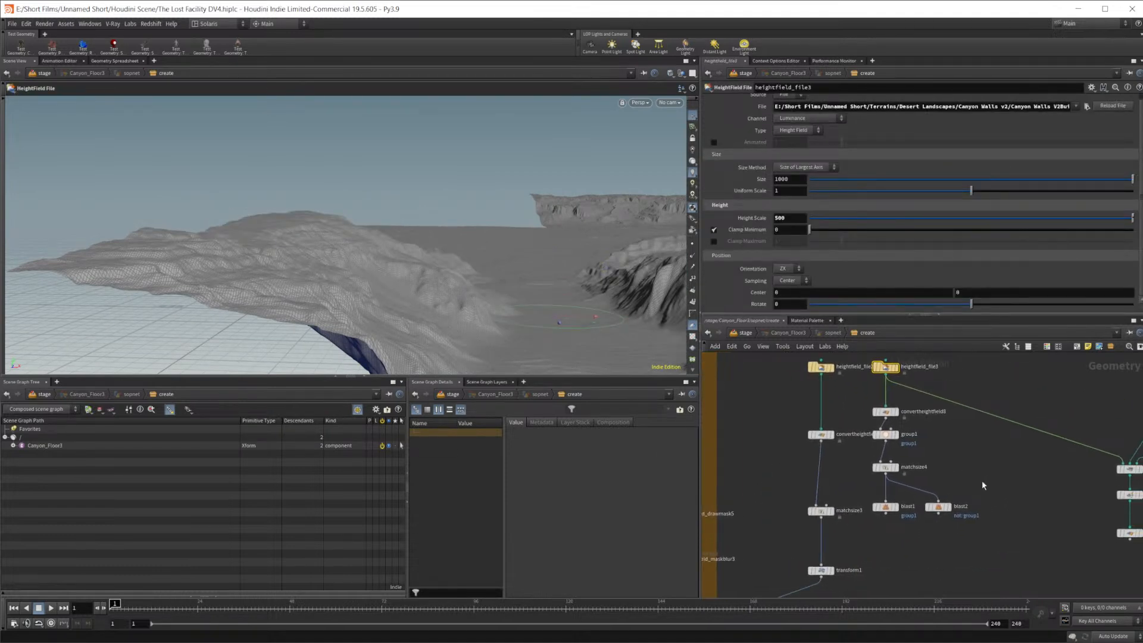
middle_click_drag(992, 495, 967, 469)
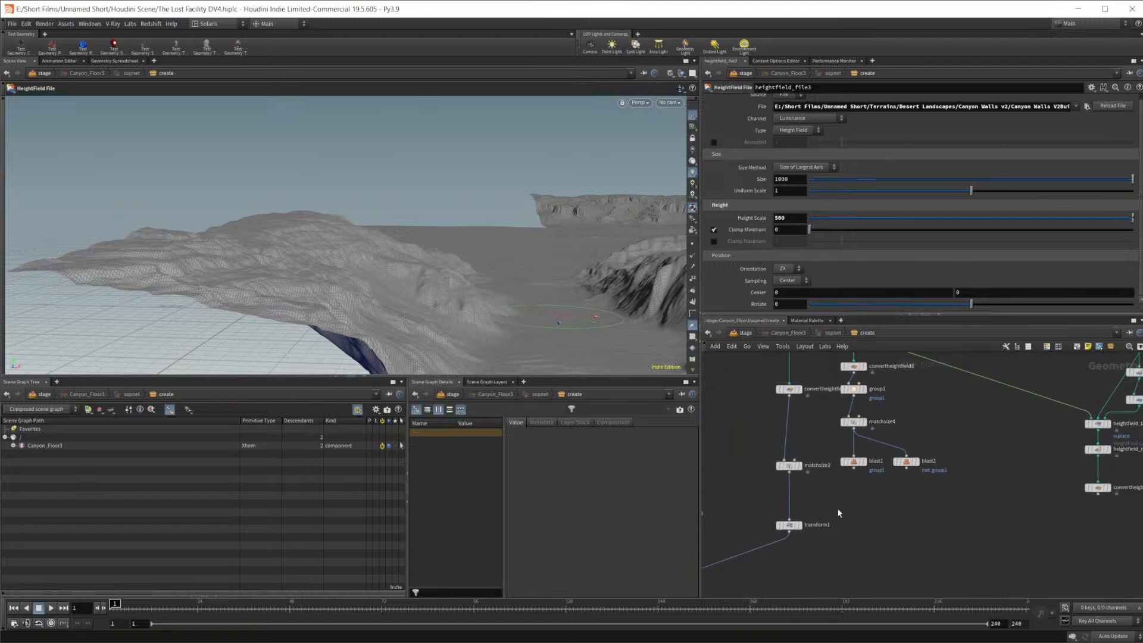
Make two copies of transform1 and wire them to the outputs of blast1 and blast2
scroll(843, 514, "up", 2)
left_click_drag(791, 529, 867, 532, "alt")
left_click_drag(857, 459, 912, 532)
left_click_drag(920, 460, 930, 531)
Try a Y rotation of 180 on the transform5 node below blast2
left_click_drag(930, 150, 877, 147)
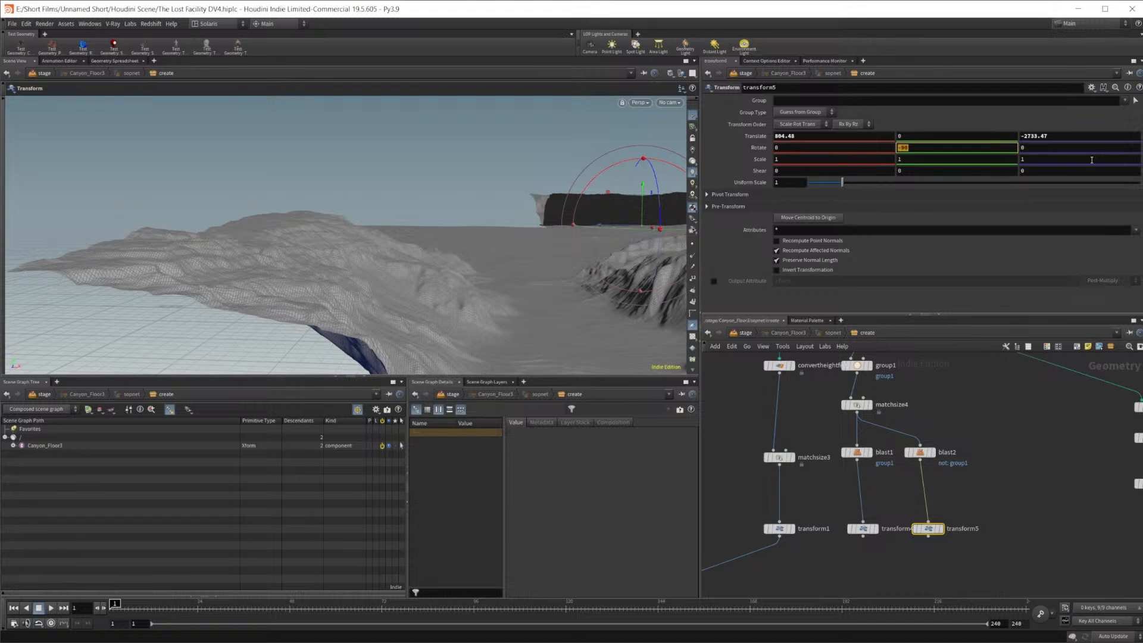
key("Return")
left_click(928, 150)
type("180")
key("Return")
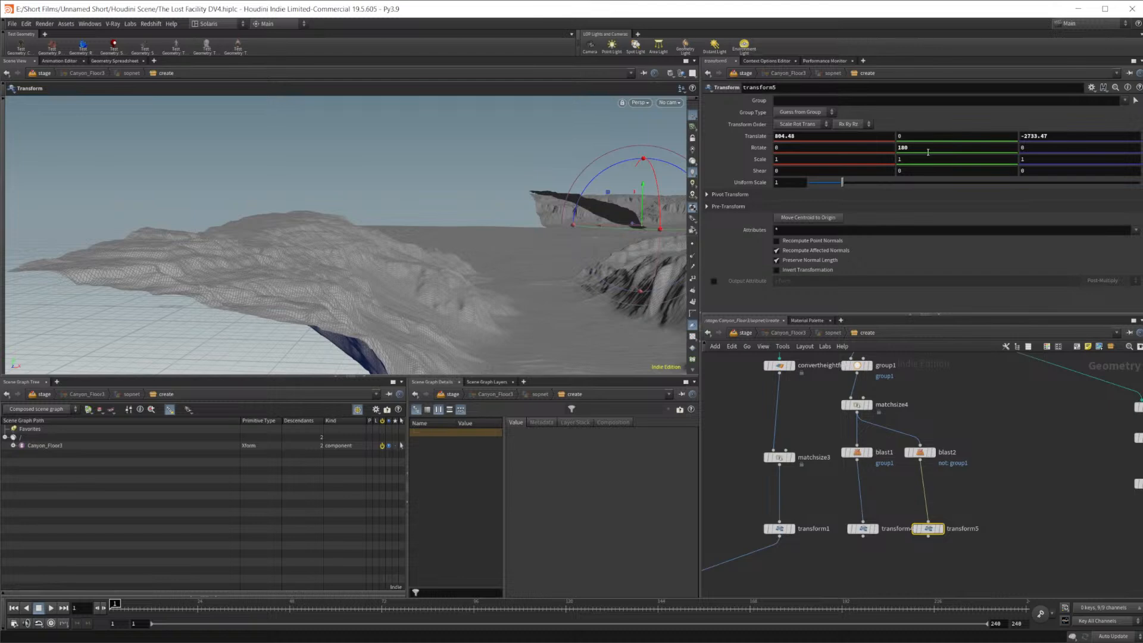
Set the Y rotation of transform5 to 90
double_click(928, 152)
type("90")
key("Return")
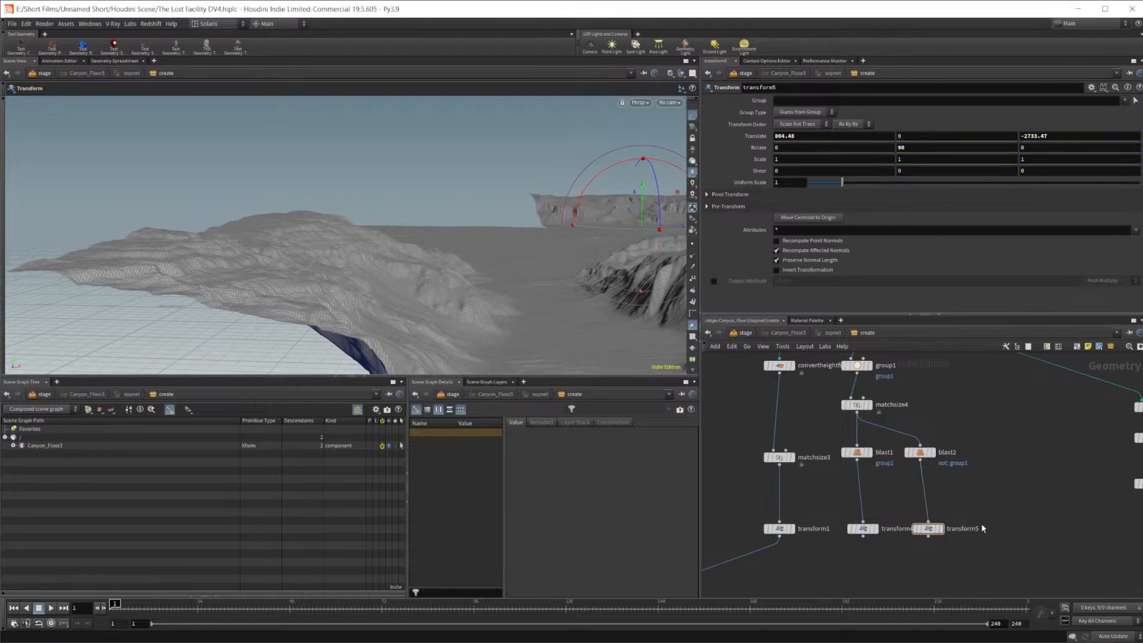
Add a Switch node below the three transform nodes
scroll(988, 527, "up", 3)
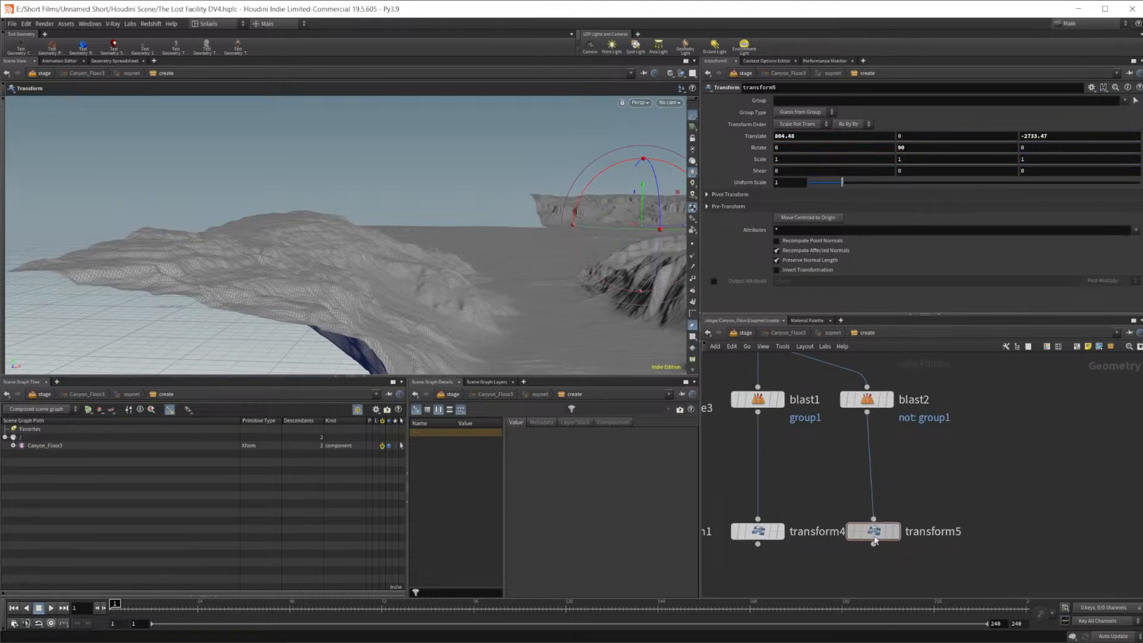
middle_click_drag(908, 587, 930, 532)
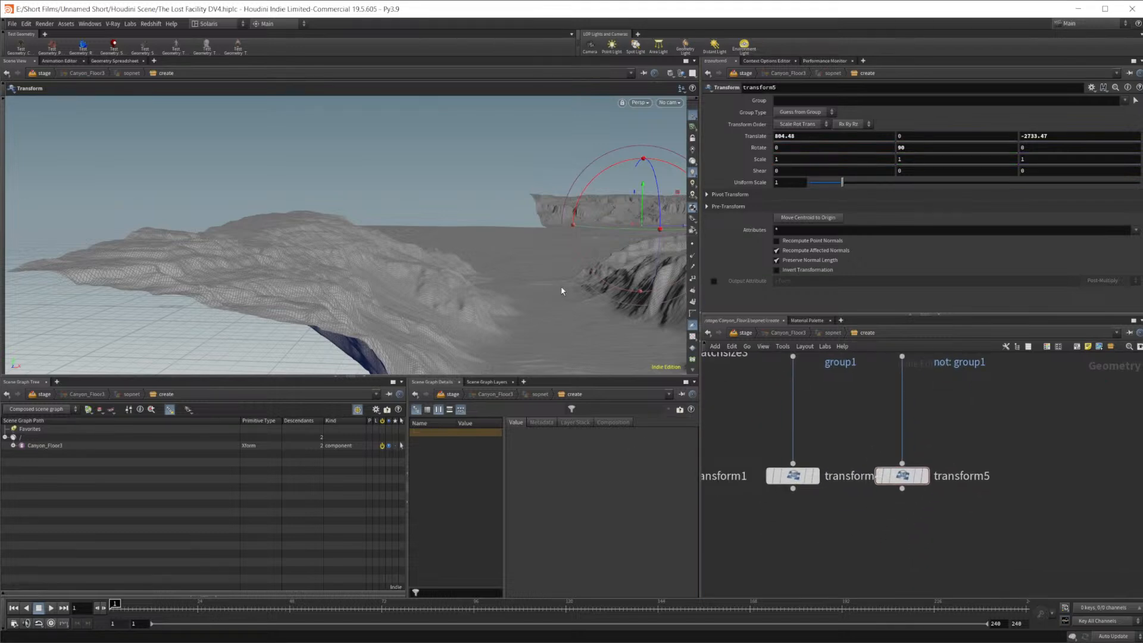
scroll(1005, 564, "down", 5)
key("Tab")
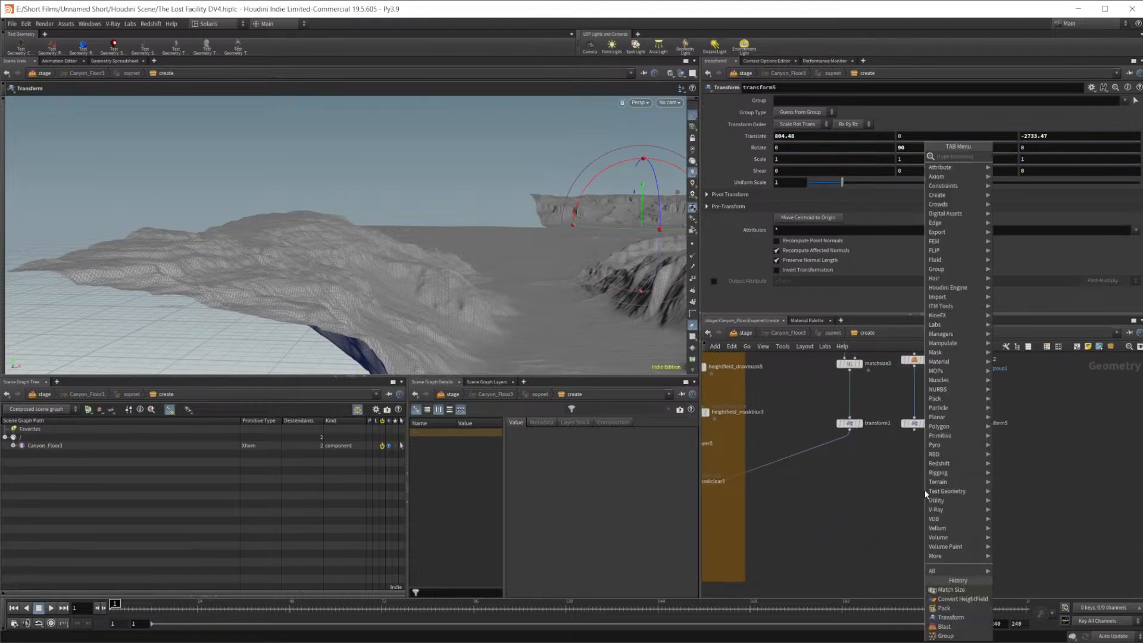
type("merge")
key("Return")
left_click(915, 488)
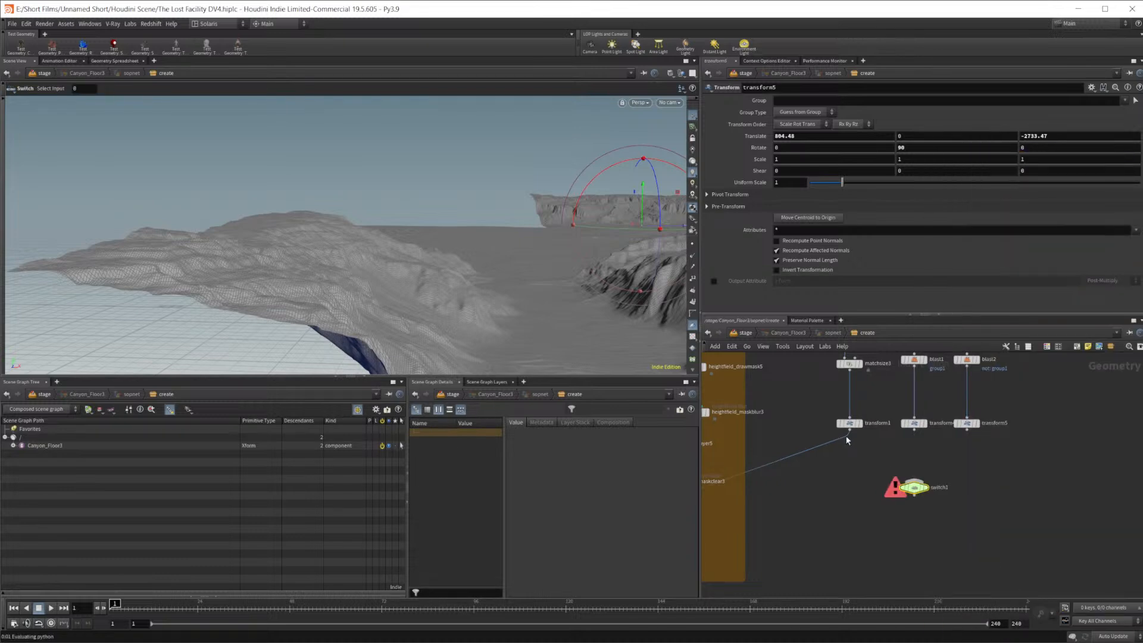
Wire transform1, transform4 and transform5 into the Switch node in that order
scroll(852, 437, "up", 3)
left_click_drag(847, 426, 940, 500)
left_click_drag(941, 427, 941, 502)
left_click_drag(1017, 426, 944, 502)
Reroute the downstream connection of transform1 so that it comes from the Switch node's output
middle_click_drag(751, 540, 834, 488)
left_click_drag(834, 420, 1017, 476)
left_click_drag(802, 465, 817, 460)
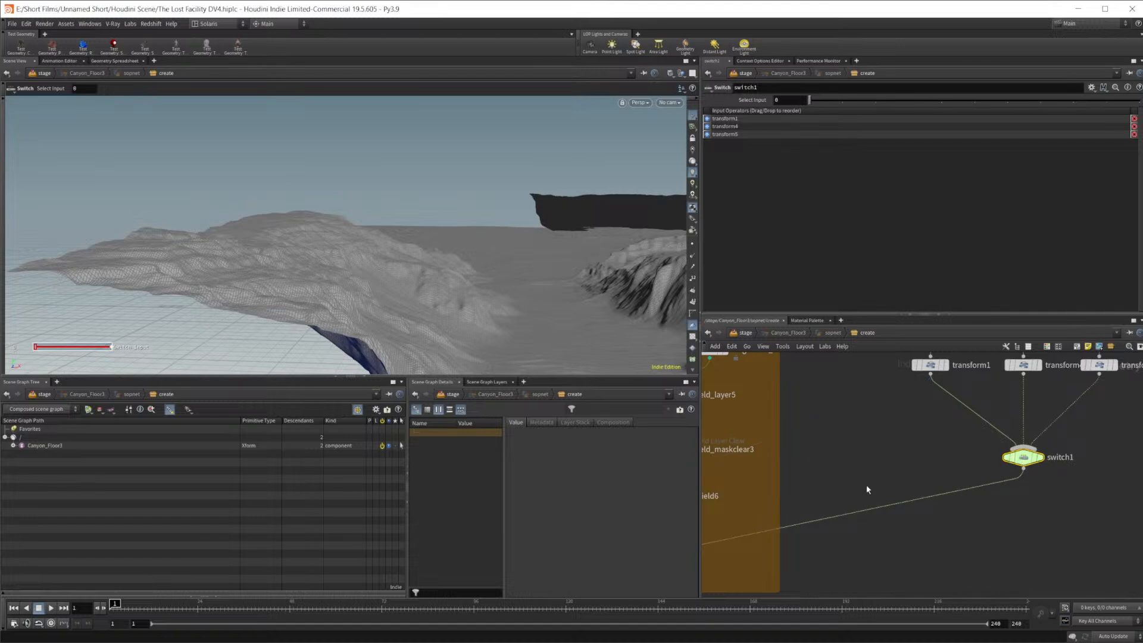
Move the Switch node further down so that its output wire runs below the orange network box
middle_click_drag(888, 463, 1064, 428)
middle_click_drag(777, 488, 943, 432)
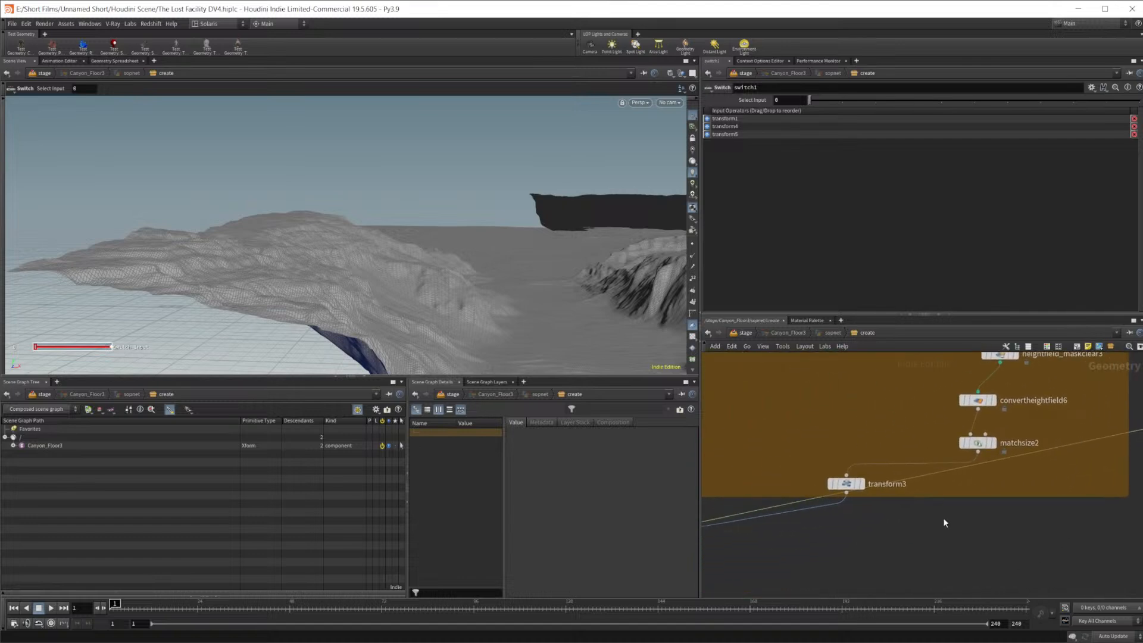
middle_click_drag(941, 498, 827, 459)
scroll(827, 459, "down", 5)
middle_click_drag(1024, 449, 952, 497)
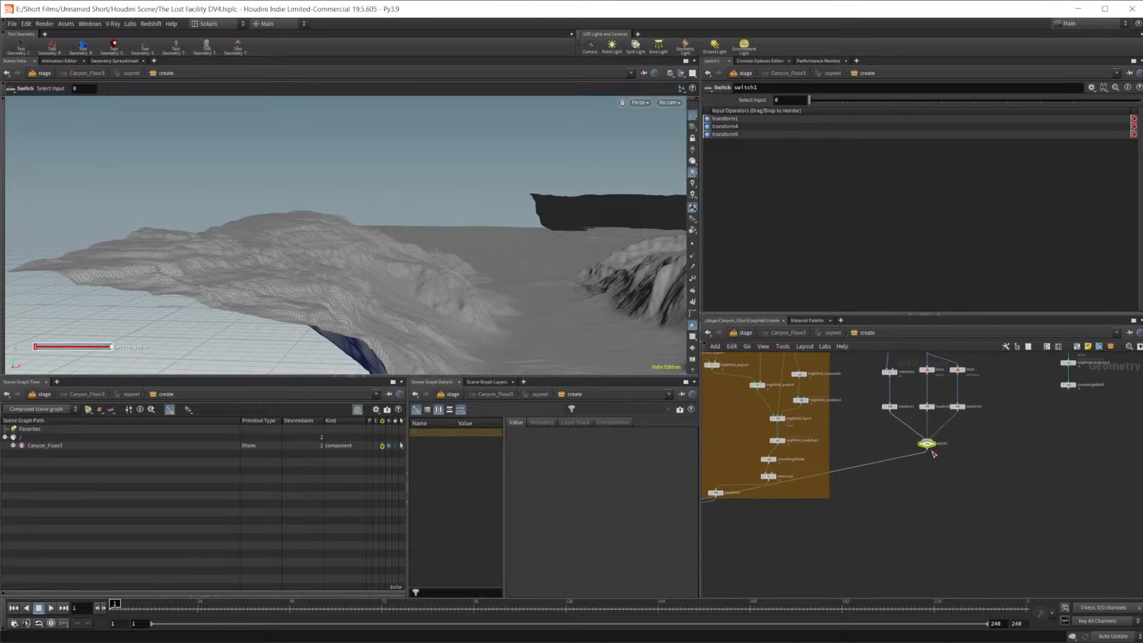
left_click_drag(929, 446, 920, 536)
middle_click_drag(981, 444, 936, 539)
scroll(929, 506, "up", 3)
middle_click_drag(940, 454, 984, 294)
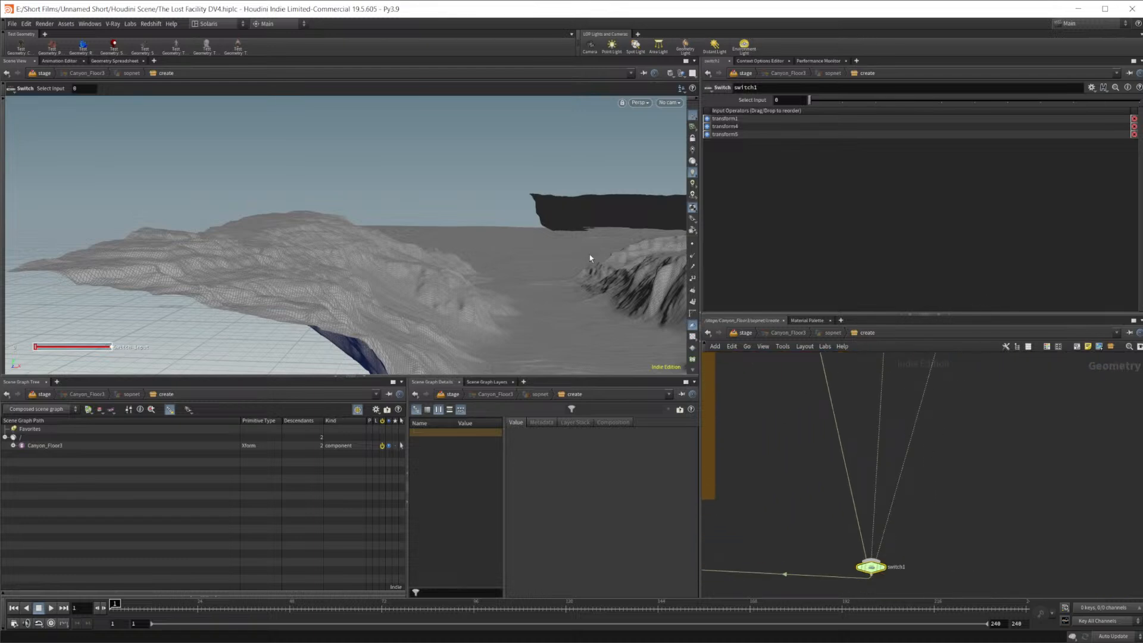
Examine the distant canyon wall and its surface detail up close in the viewport
key("Escape")
left_click_drag(574, 230, 468, 263)
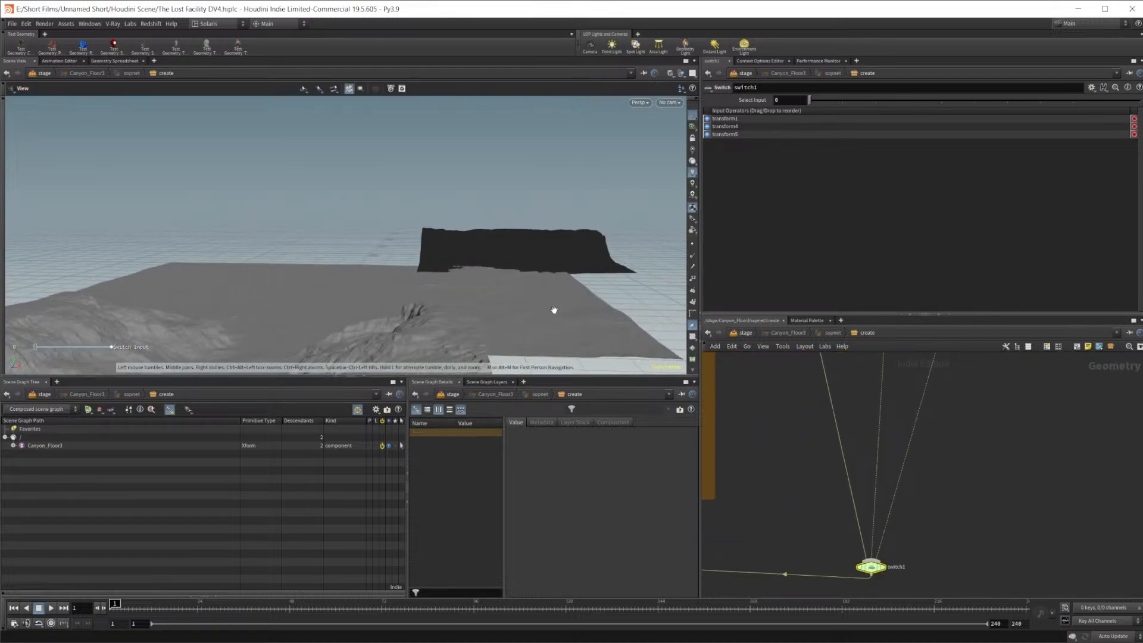
key("Return")
right_click_drag(462, 270, 769, 242, "alt")
right_click_drag(464, 250, 715, 238, "alt")
left_click_drag(581, 292, 563, 309, "alt")
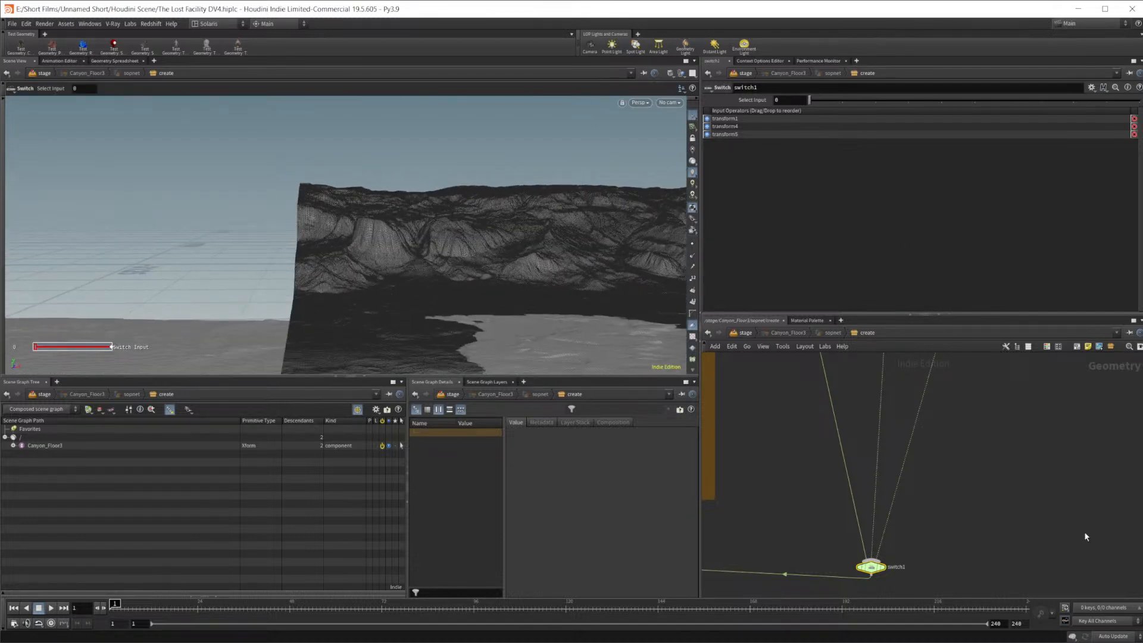
middle_click_drag(1019, 494, 1016, 409)
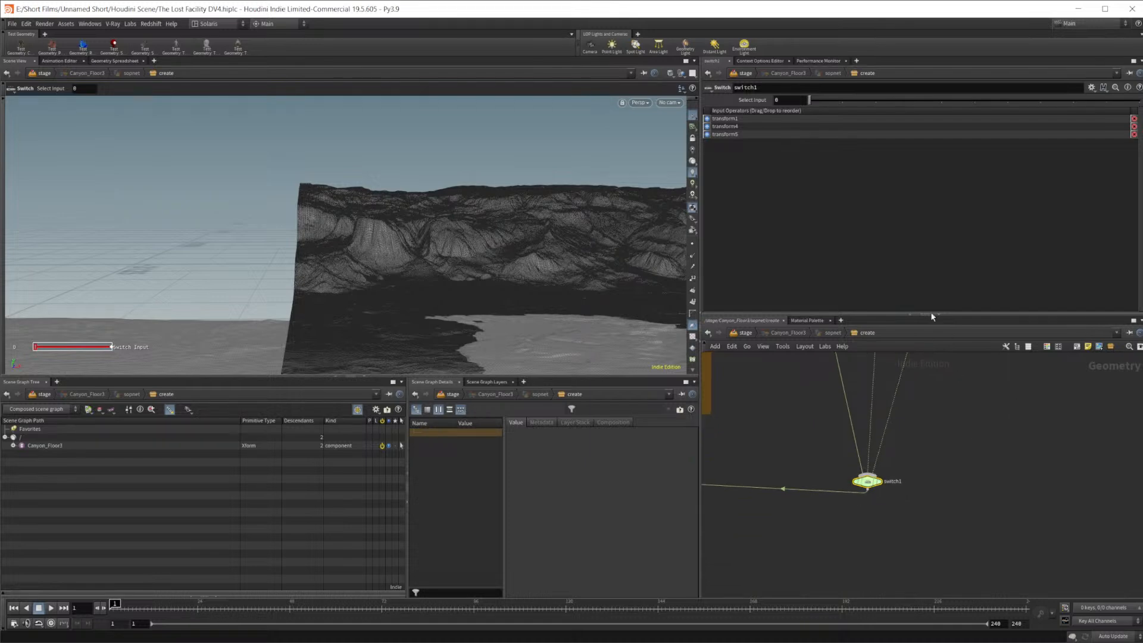
Switch to Gaea, check the source canyon wall terrain, and return to Houdini
mouse_move(616, 618)
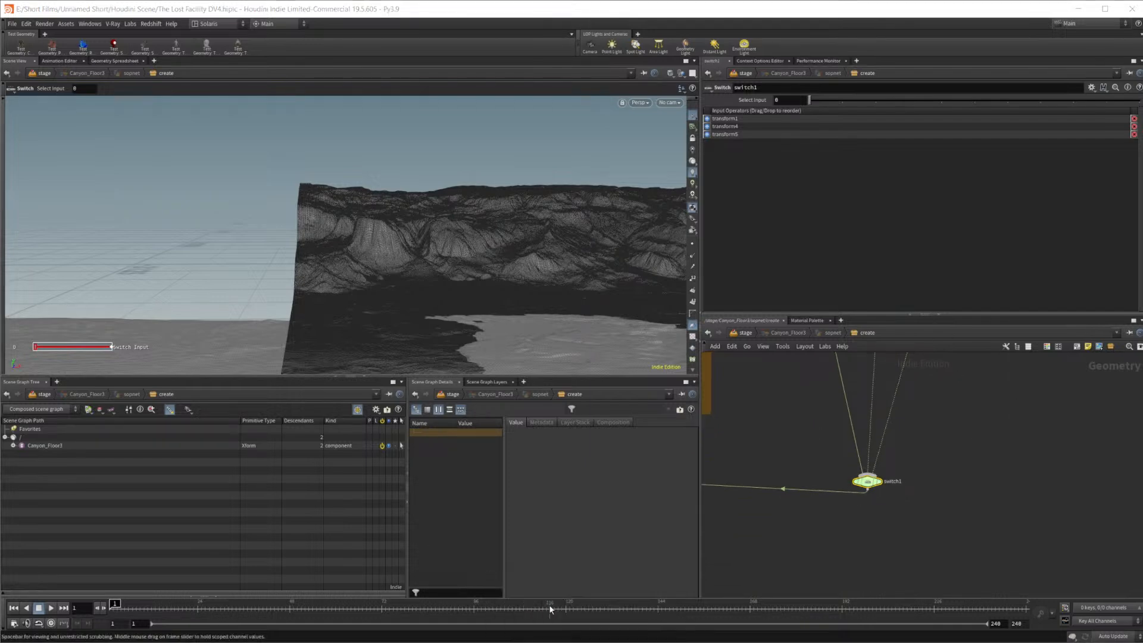
left_click(551, 608)
mouse_move(563, 634)
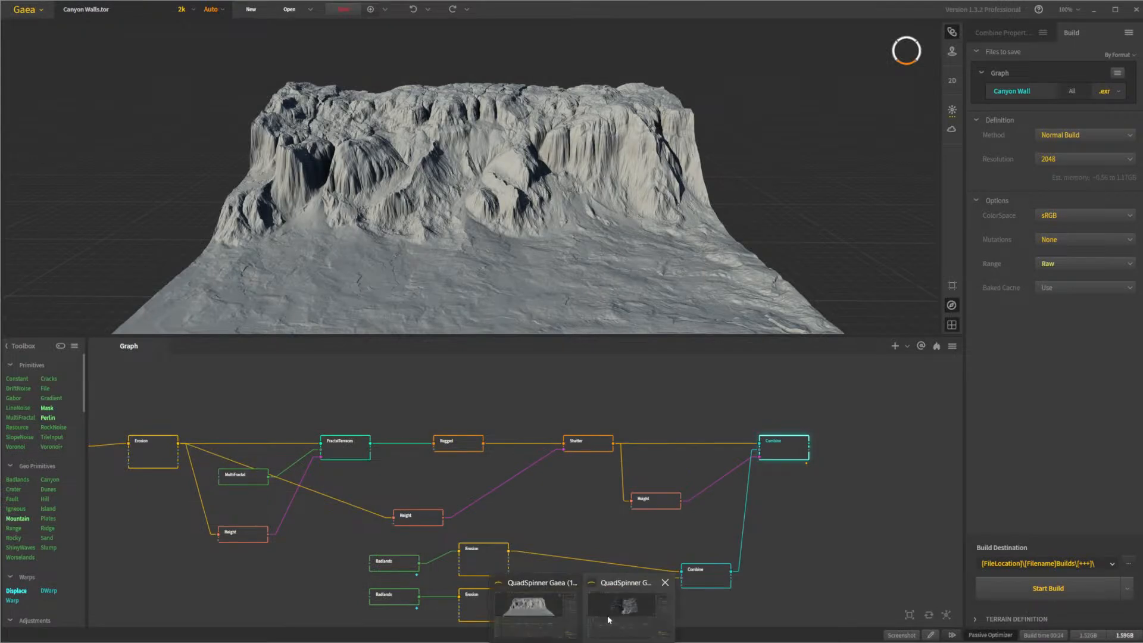
left_click(619, 586)
left_click_drag(488, 188, 496, 322)
left_click(712, 461)
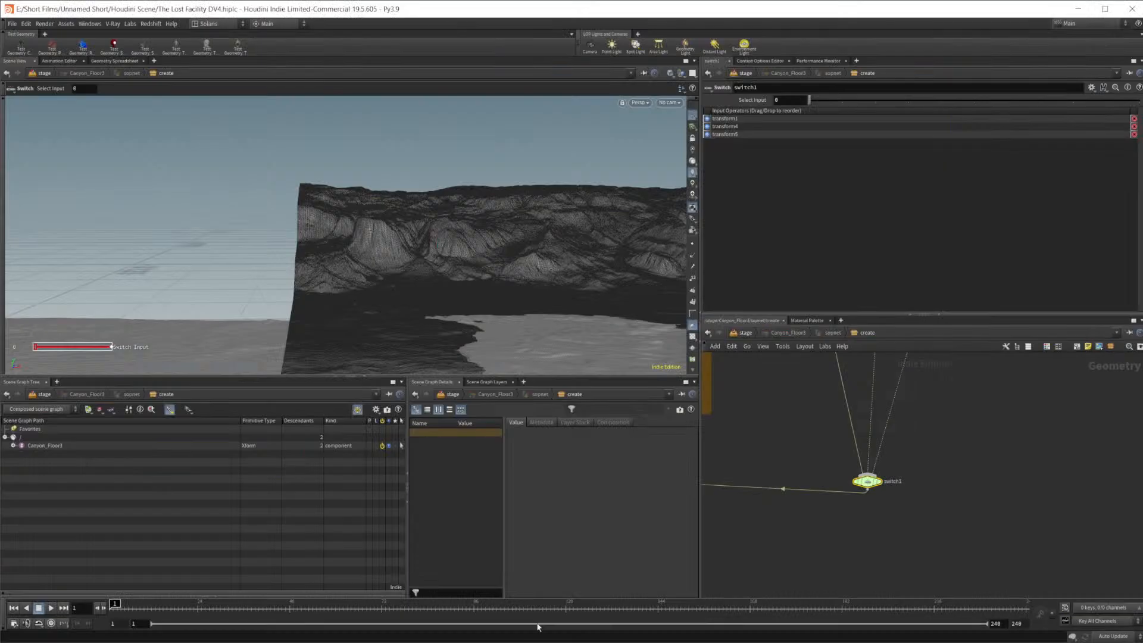
Review the canyon wall and the ground in front of it from several angles with the Switch node deselected
right_click_drag(384, 262, 286, 268, "alt")
left_click_drag(373, 290, 280, 304, "alt")
right_click_drag(281, 303, 584, 284, "alt")
left_click_drag(468, 254, 448, 180, "alt")
right_click_drag(447, 180, 541, 197, "alt")
middle_click_drag(541, 196, 480, 296, "alt")
right_click_drag(433, 278, 625, 262, "alt")
left_click(802, 451)
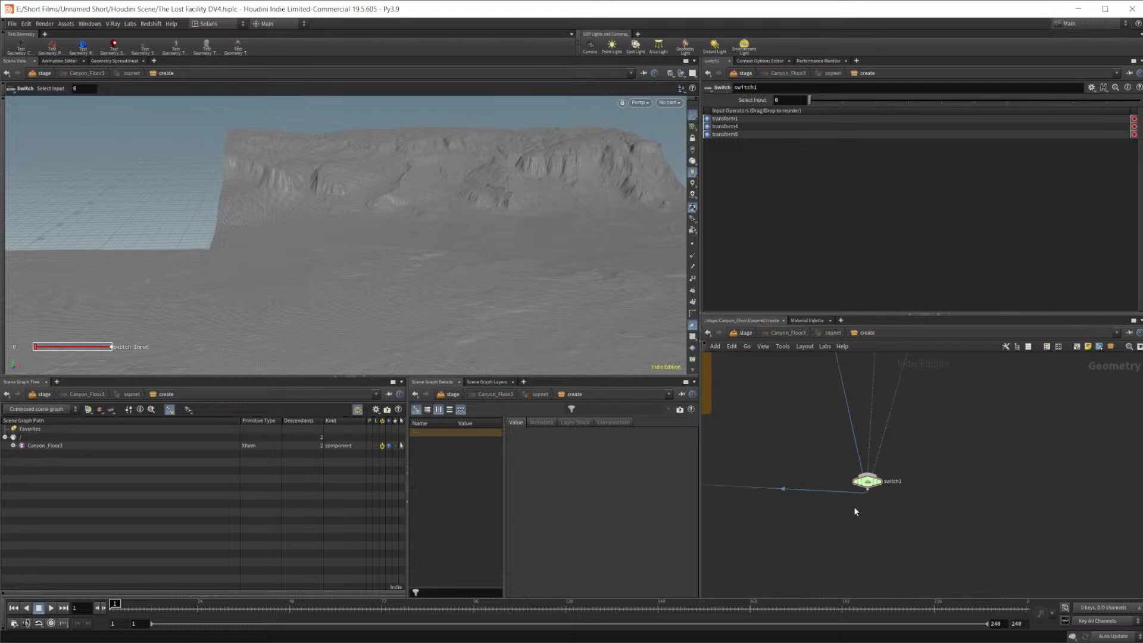
Add a Null node beside the Switch node
middle_click_drag(985, 500, 933, 486)
key("Tab")
type("null")
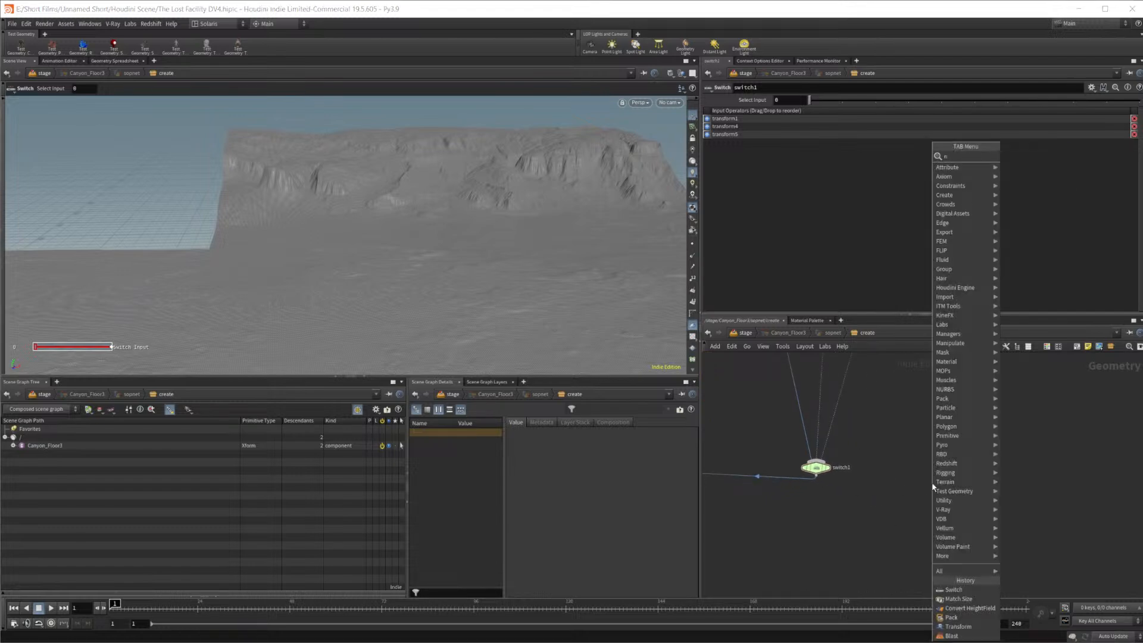
key("Return")
left_click(932, 482)
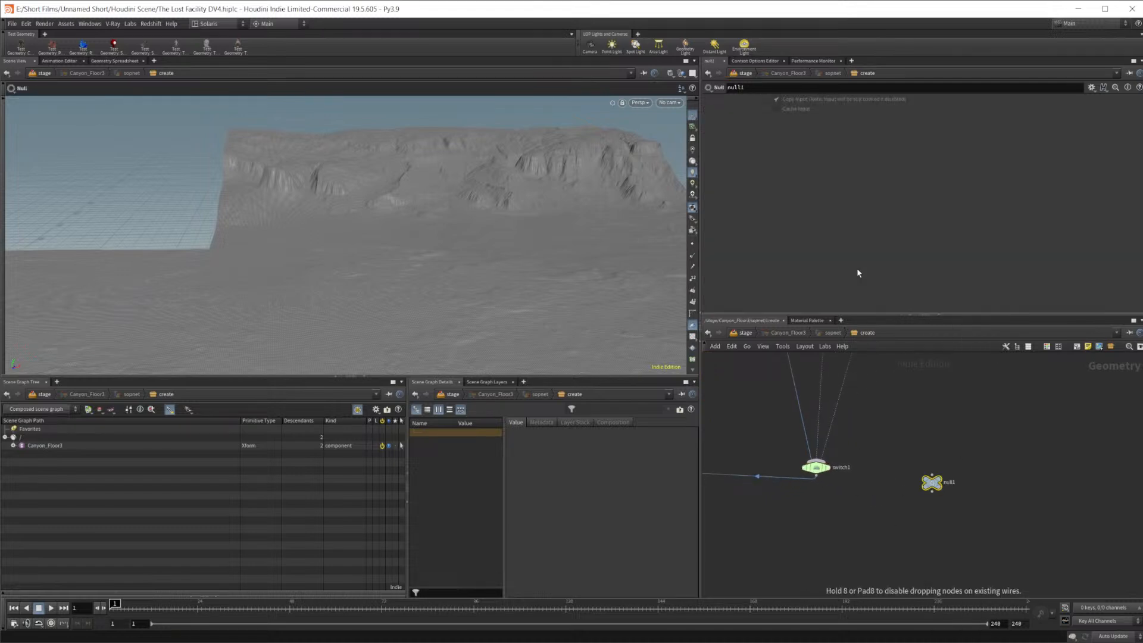
Add an Integer parameter to the Null node's parameter interface, keeping the default name newparameter and label Label
left_click(1091, 87)
left_click(1109, 161)
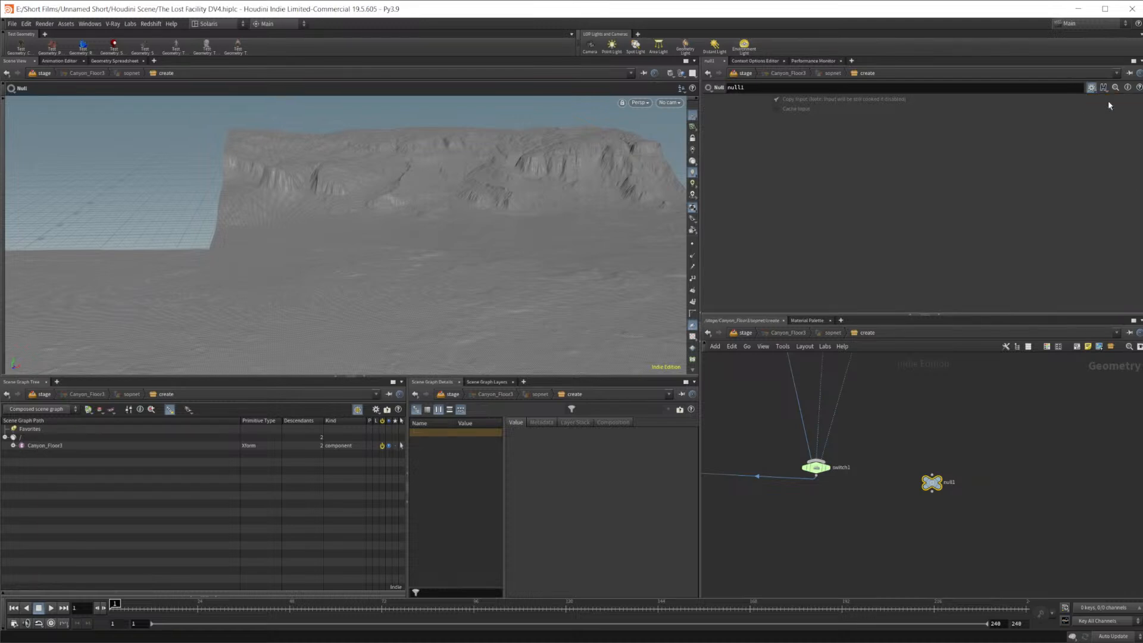
left_click(624, 216)
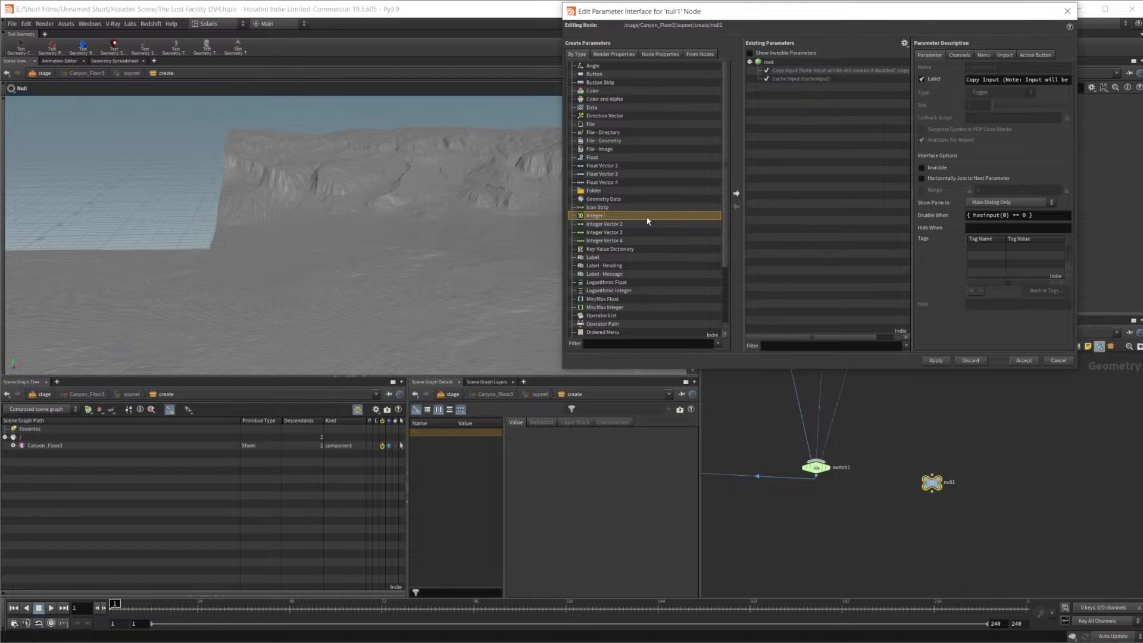
left_click_drag(645, 218, 820, 161)
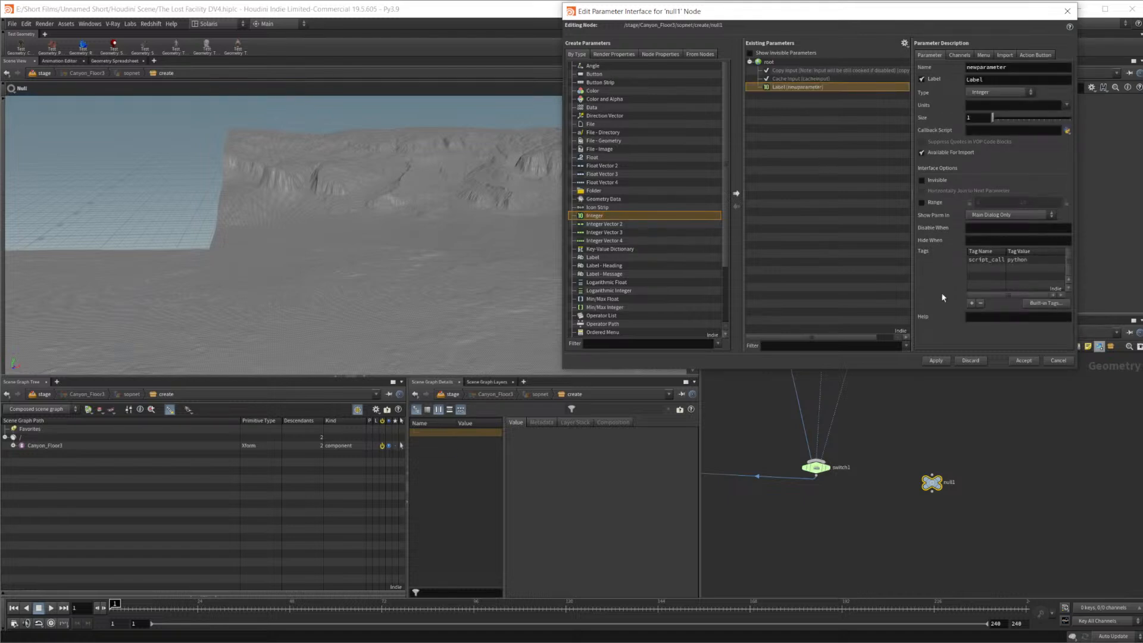
left_click(941, 361)
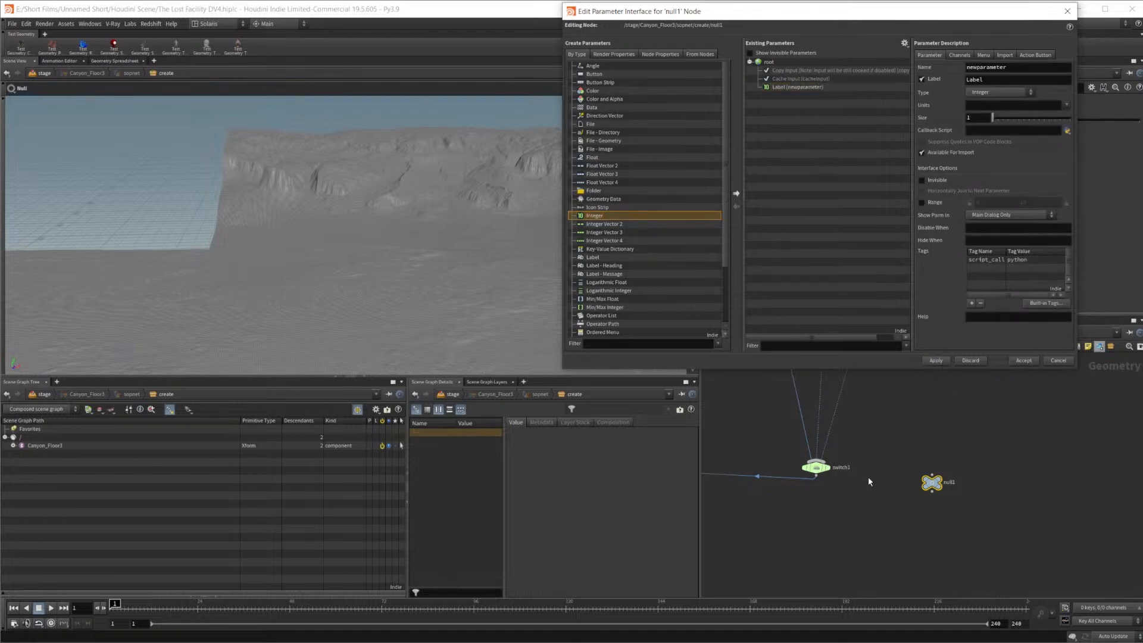
left_click(1024, 360)
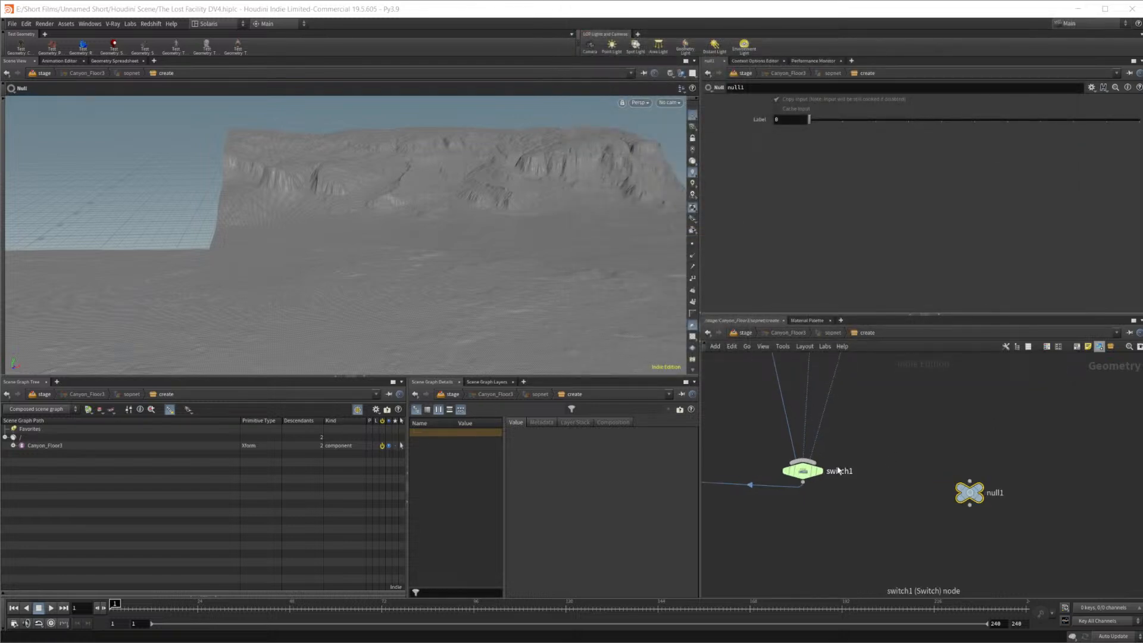
Link the Switch node's Select Input to the Null node's integer parameter by copying it and pasting a relative reference
right_click(740, 120)
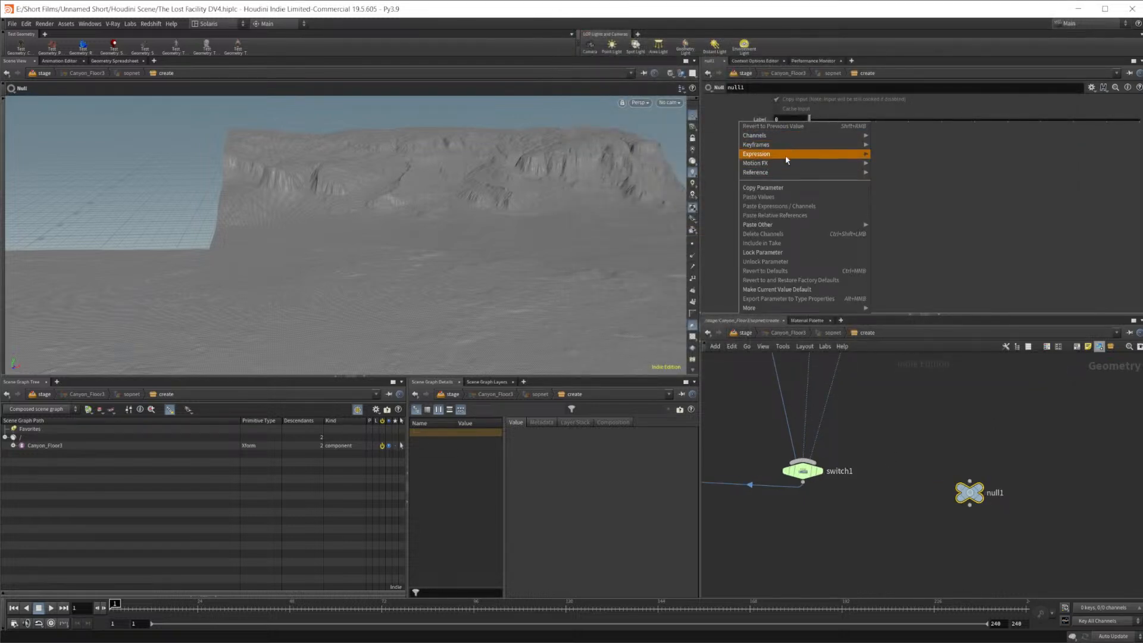
left_click(763, 187)
left_click(802, 470)
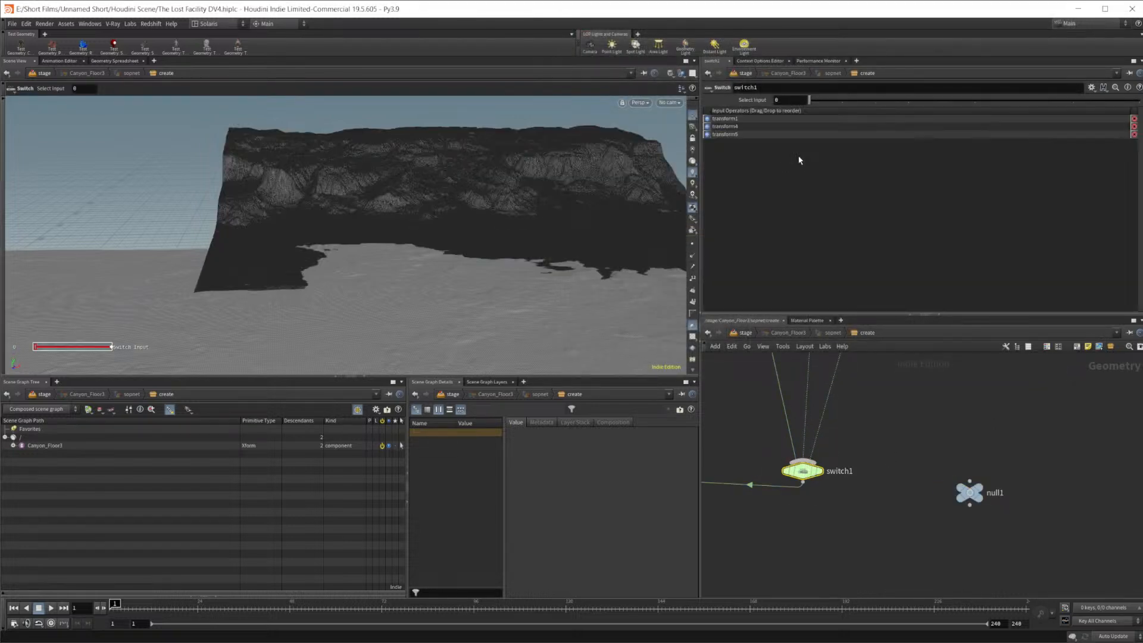
right_click(784, 103)
left_click(836, 193)
Set the Null node's Label parameter to 1 and then 2 to compare the alternative canyon wall pieces
left_click(969, 492)
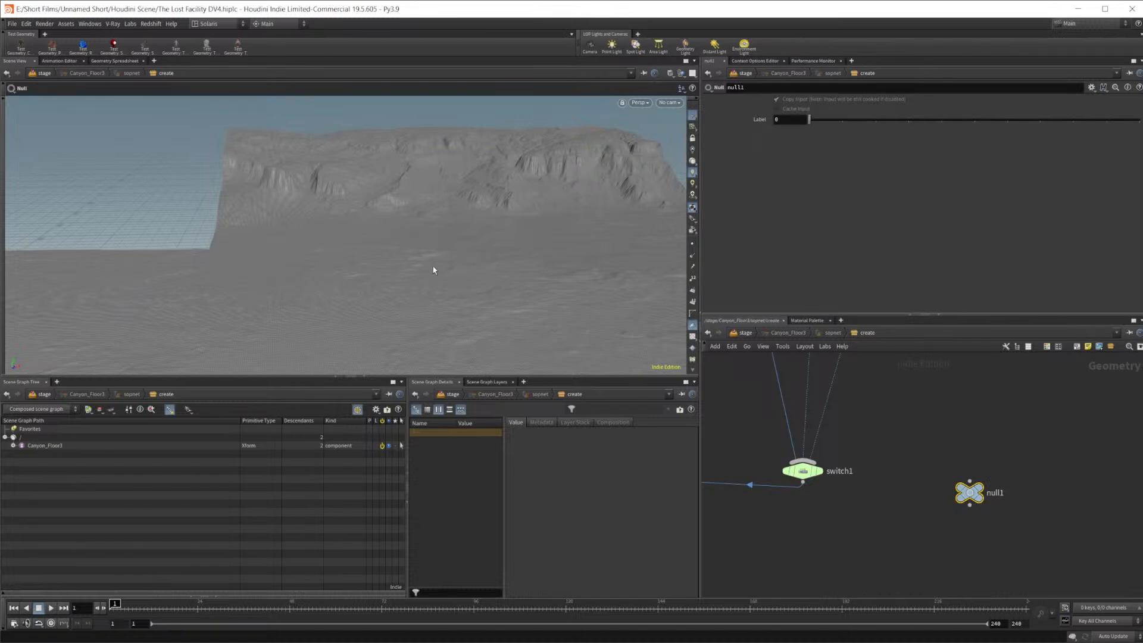
left_click_drag(414, 287, 452, 256, "alt")
scroll(375, 271, "up", 3)
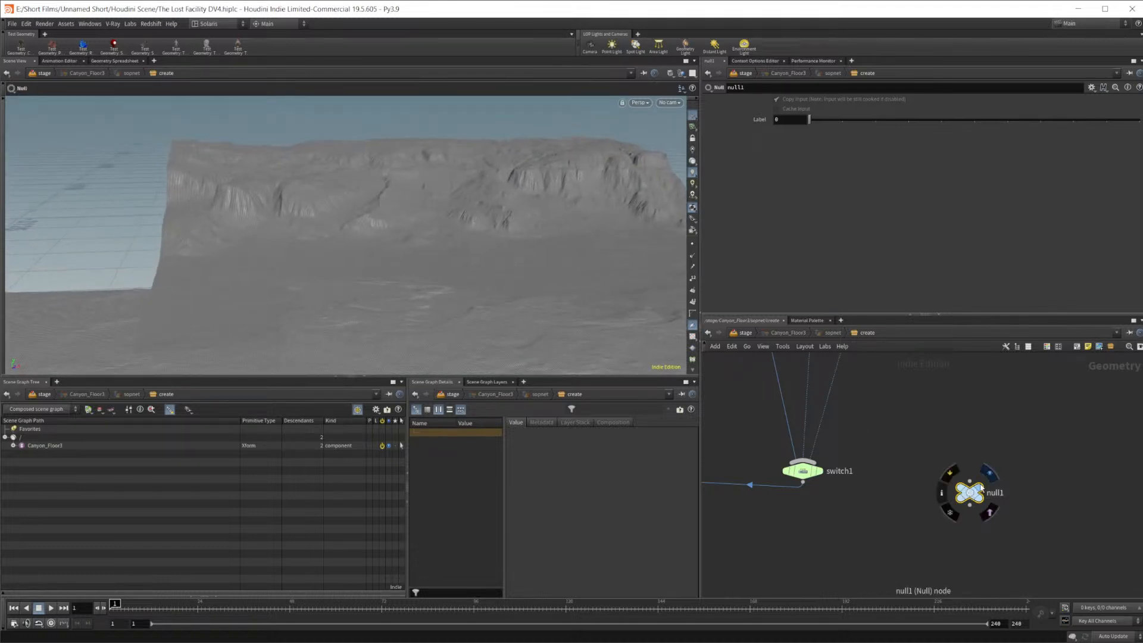
left_click(844, 125)
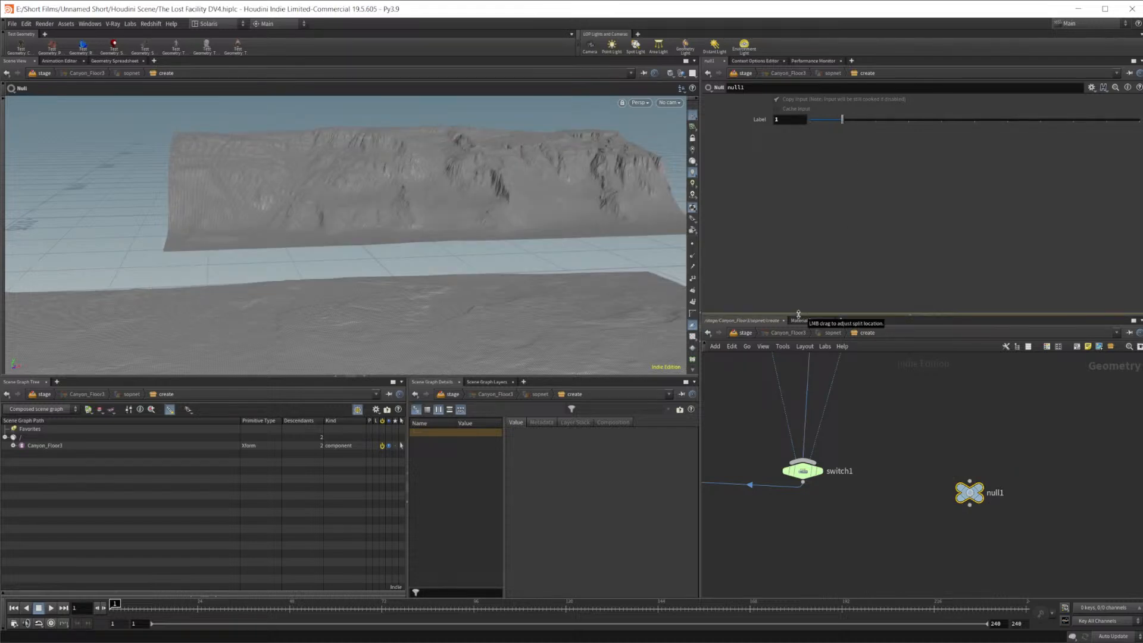
left_click(880, 120)
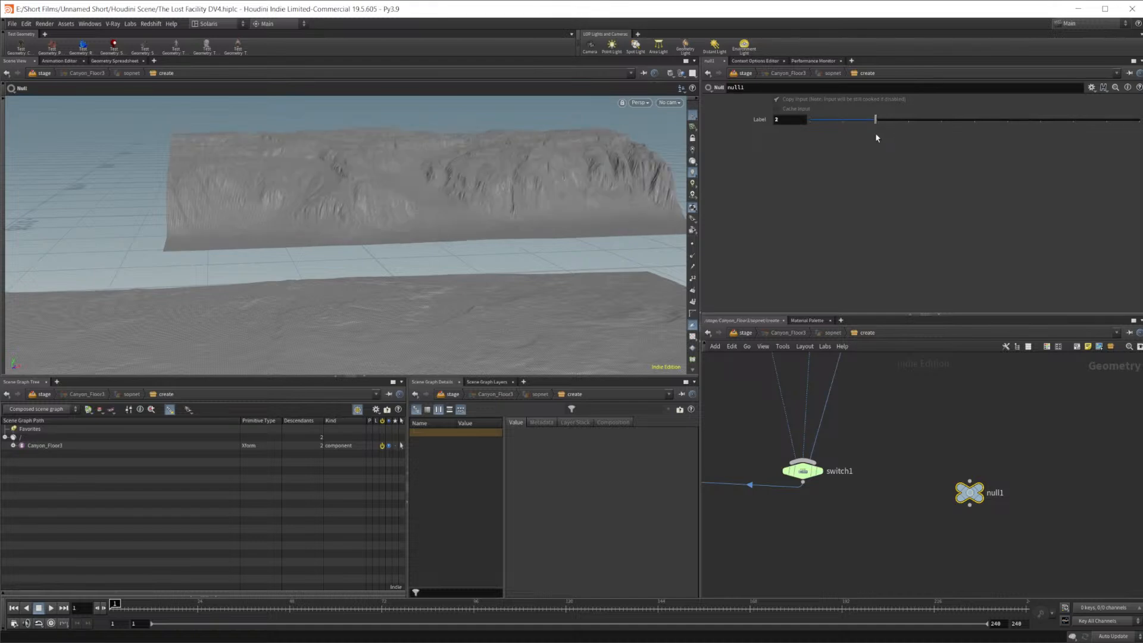
Move the wall piece driven by transform4 against the canyon floor, to about X 582.634 and Z -2466.94
middle_click_drag(877, 442, 863, 558)
middle_click_drag(888, 421, 974, 548)
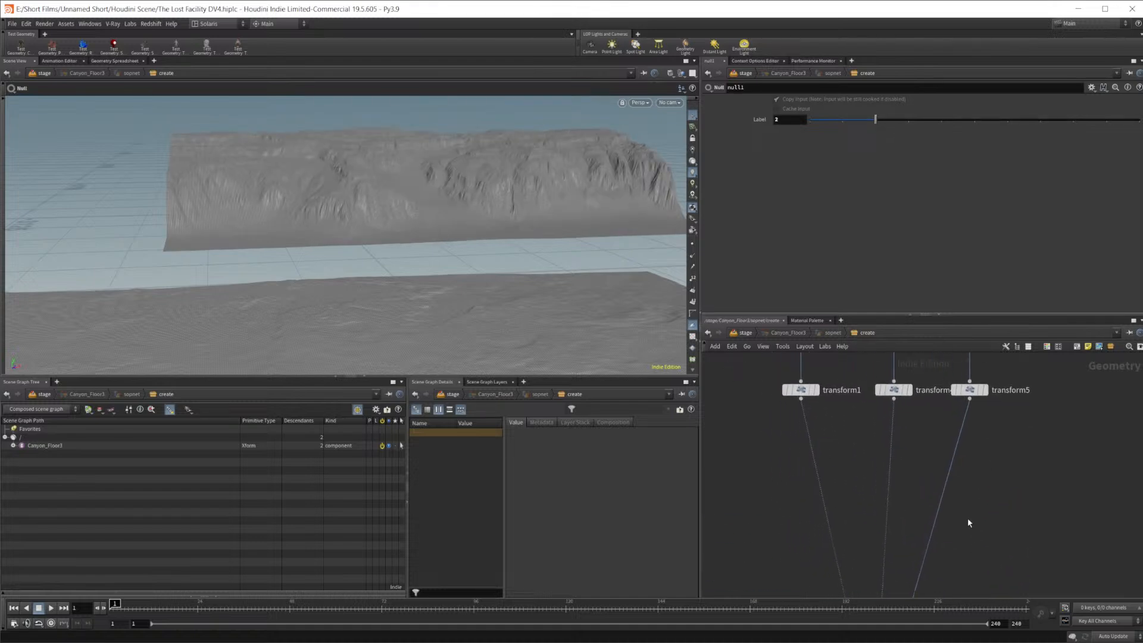
left_click(894, 390)
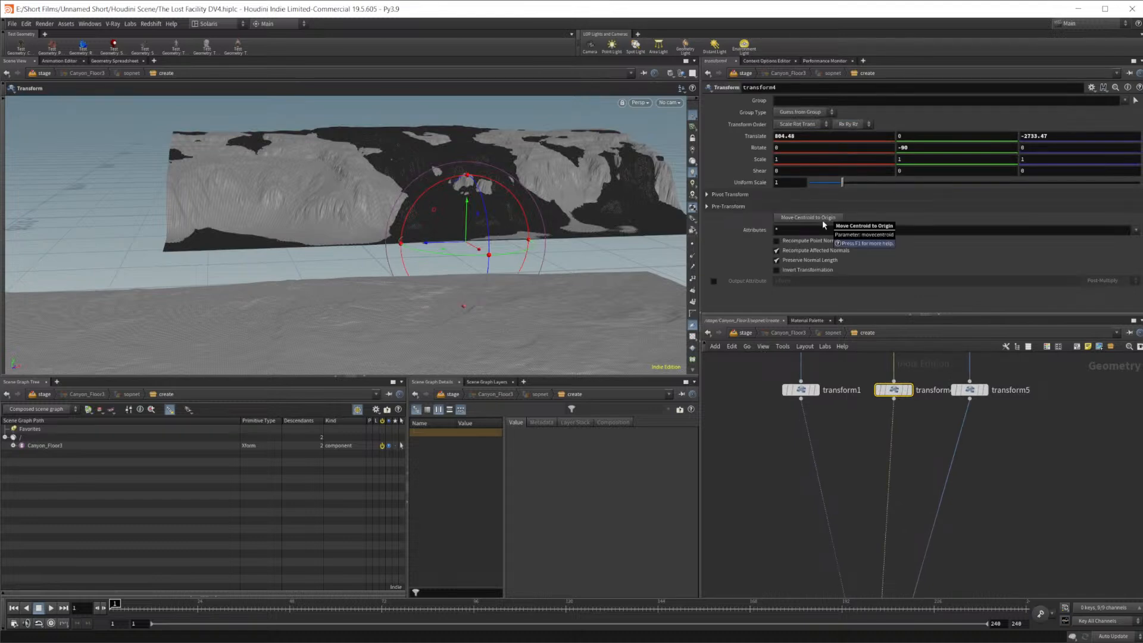
left_click_drag(475, 253, 530, 314)
left_click_drag(492, 280, 336, 297)
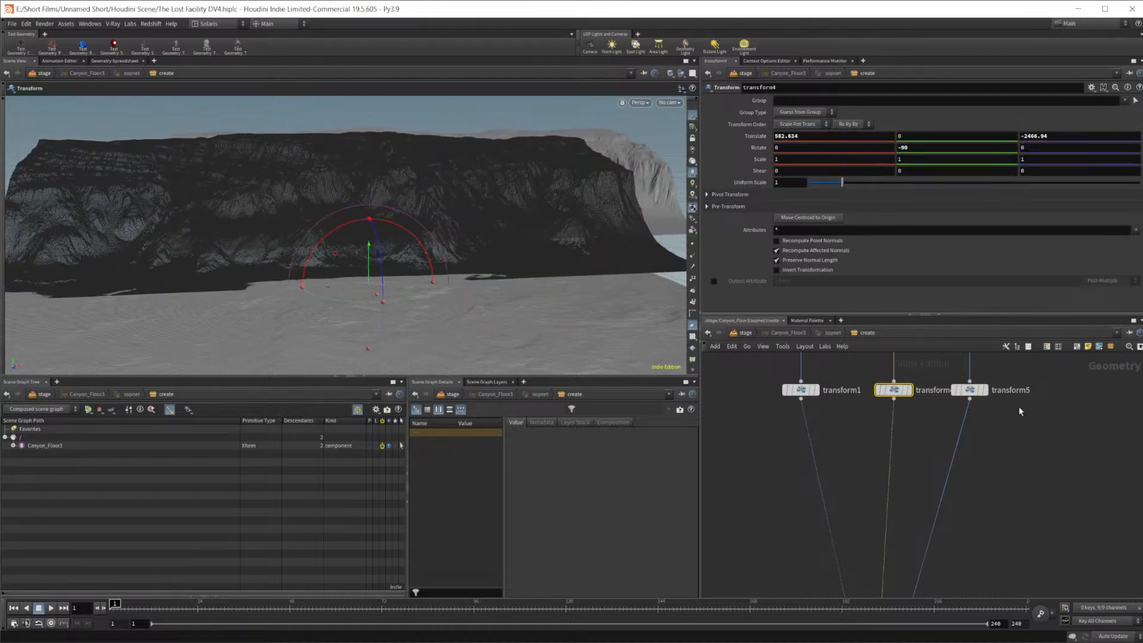
Link transform5's Translate values to transform4's Translate with a relative reference
right_click(731, 137)
left_click(780, 206)
left_click(969, 390)
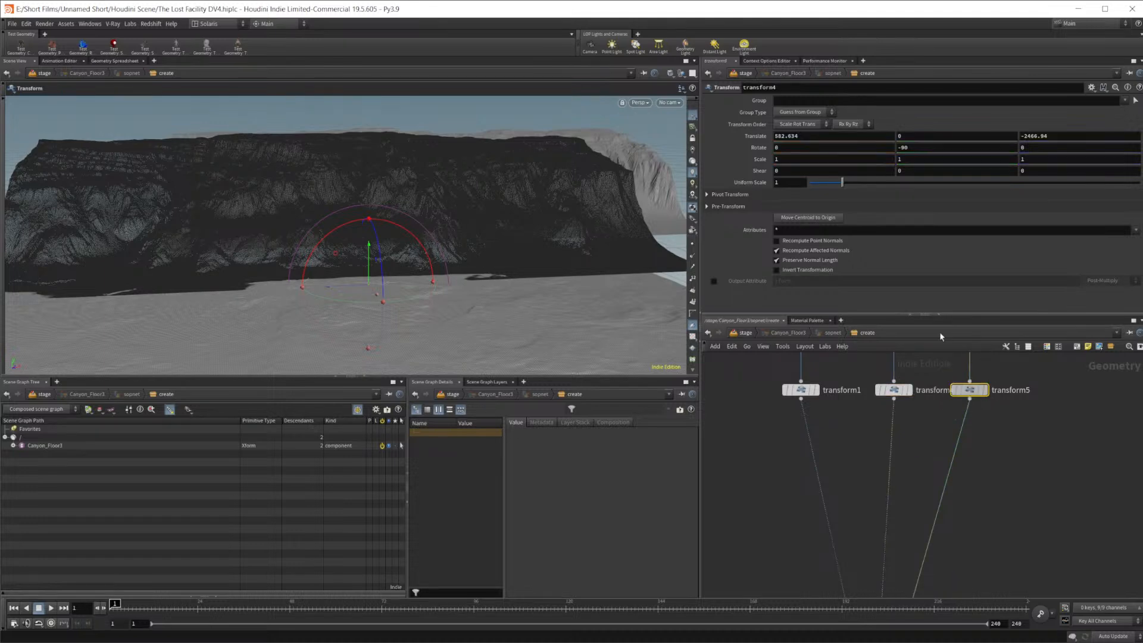
right_click(754, 137)
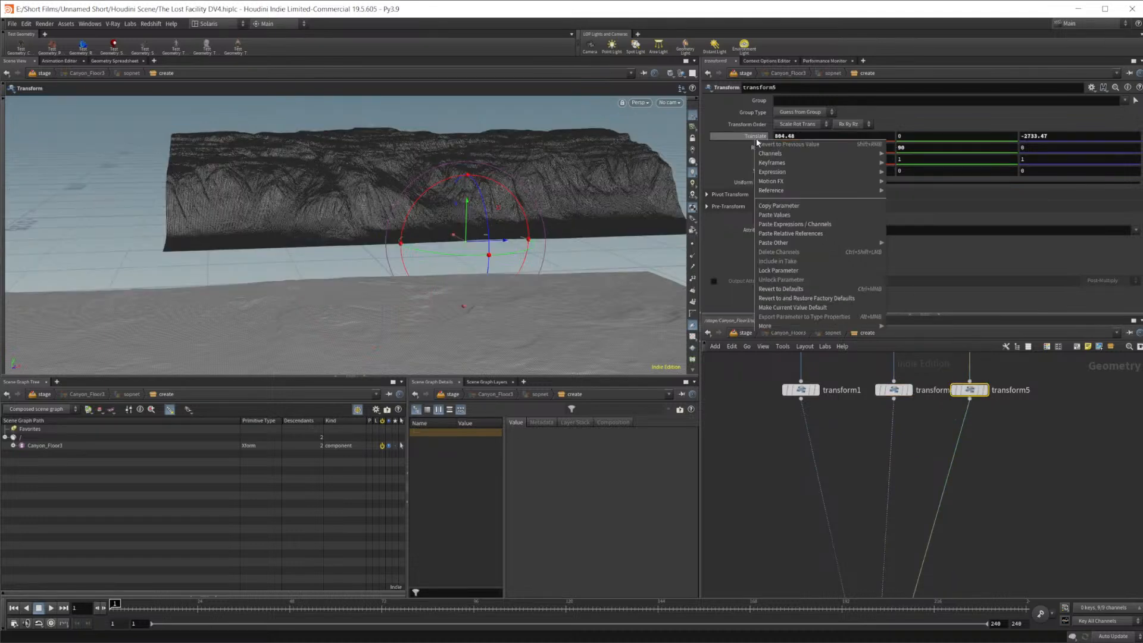
left_click(806, 234)
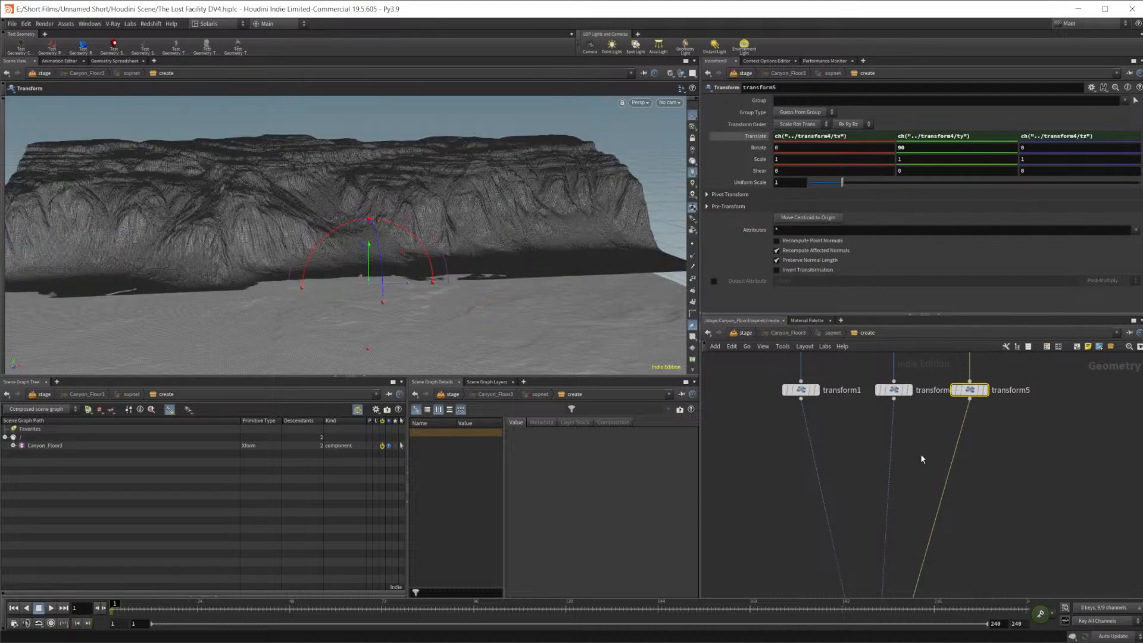
Switch the Null node's Label between 1 and 0 and inspect how each repositioned wall meets the floor
left_click(889, 392)
middle_click_drag(1013, 503, 942, 390)
left_click(989, 517)
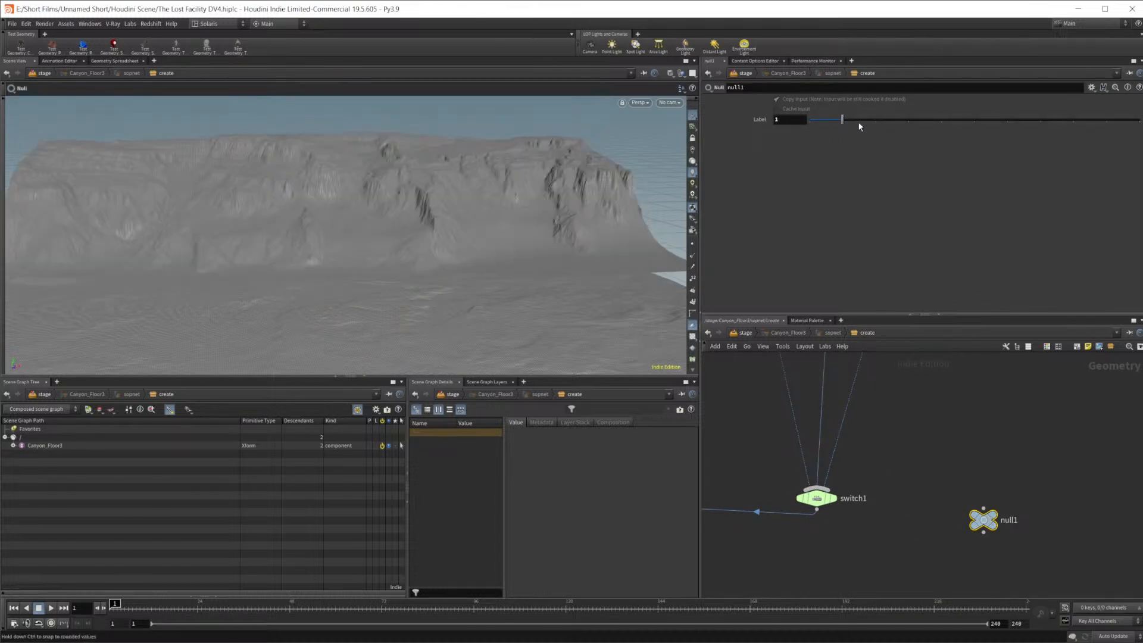
left_click(810, 121)
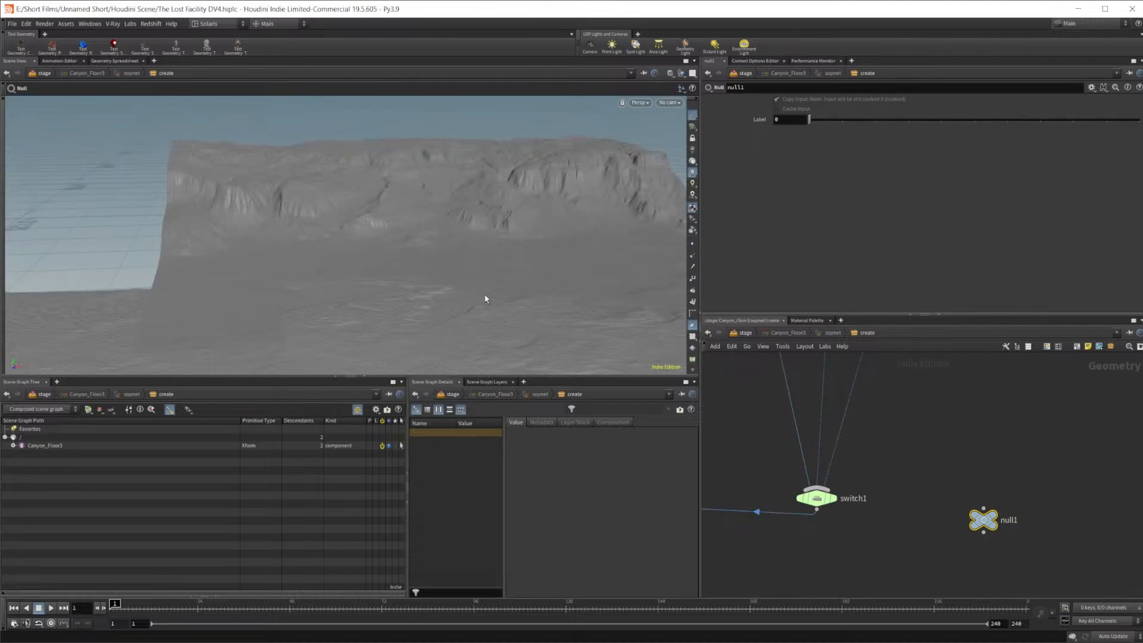
middle_click_drag(790, 439, 885, 498)
mouse_move(447, 259)
left_mouse_down("alt")
mouse_move(439, 252)
mouse_move(458, 268)
mouse_move(447, 271)
left_mouse_up("alt")
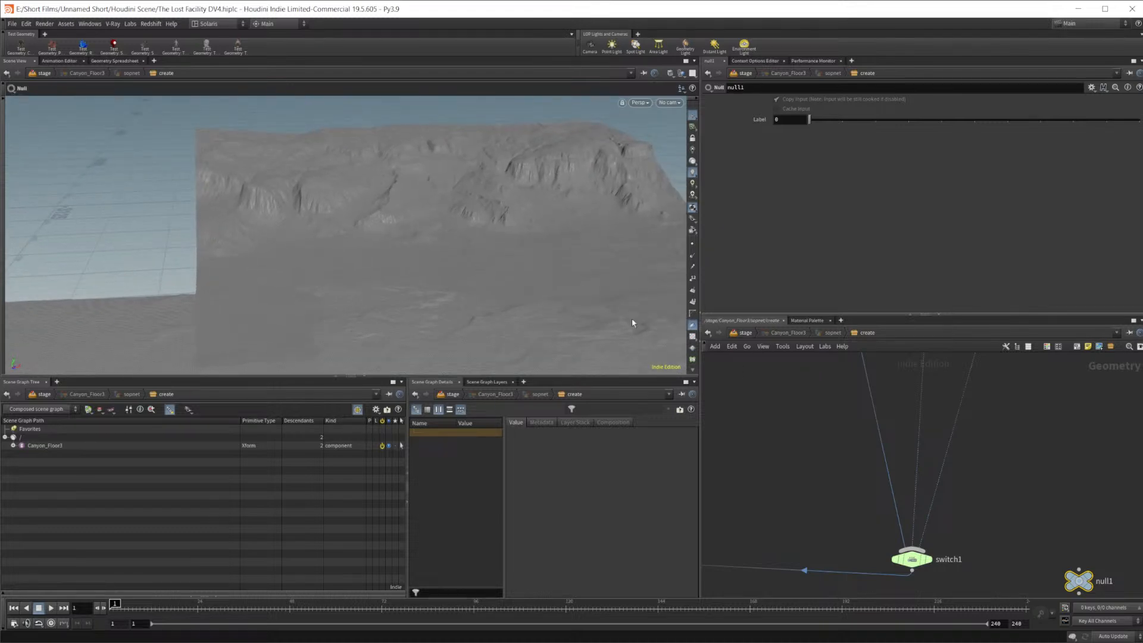
Set the viewport shading mode to Smooth Shaded and return to the Null node
left_click(671, 72)
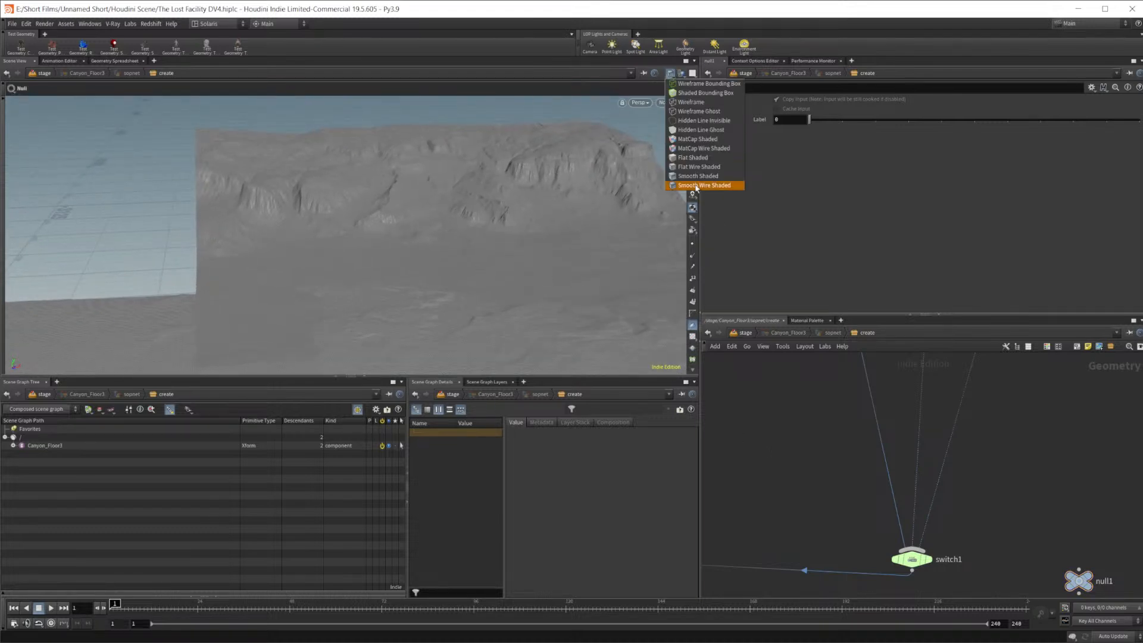
left_click(701, 176)
middle_click_drag(848, 444, 798, 401)
left_click(1029, 534)
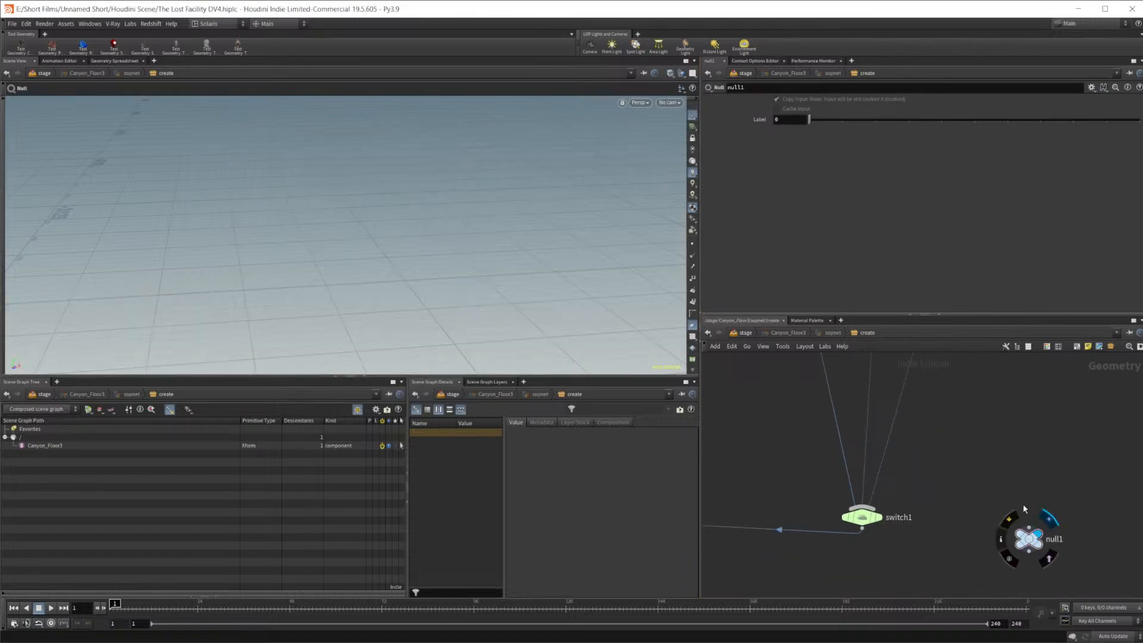
Cycle the Null node's Label through the wall pieces up to 2 and compare them in the smooth-shaded view
middle_click_drag(882, 530, 1016, 422)
scroll(823, 496, "down", 4)
middle_click_drag(777, 476, 952, 491)
middle_click_drag(1137, 475, 970, 477)
scroll(973, 475, "up", 2)
left_click(988, 441)
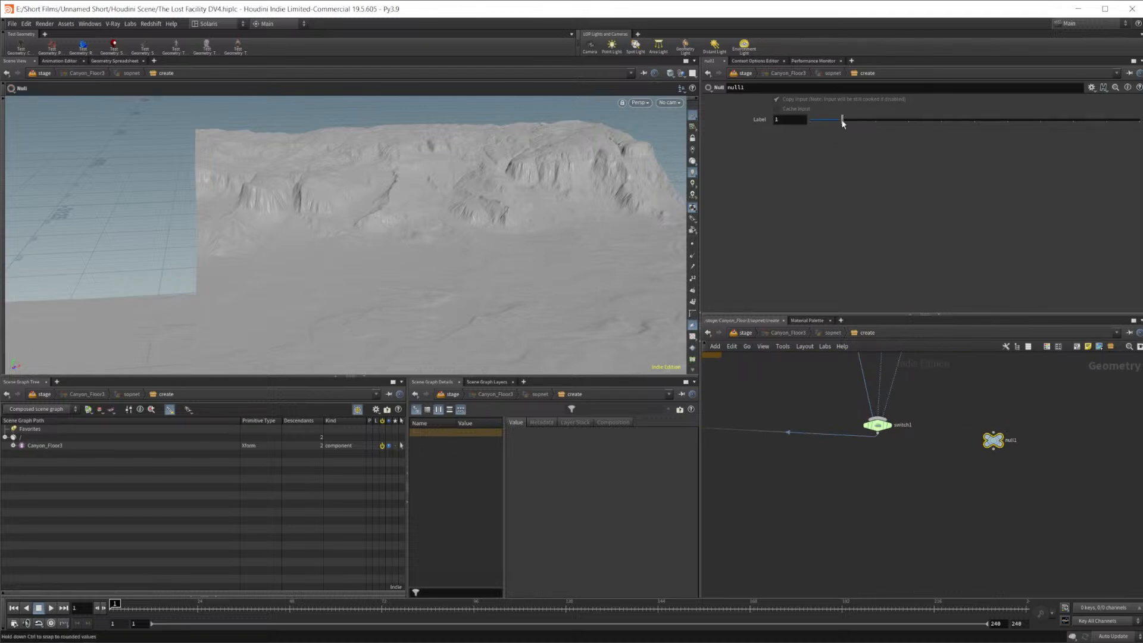
left_click_drag(843, 123, 816, 127)
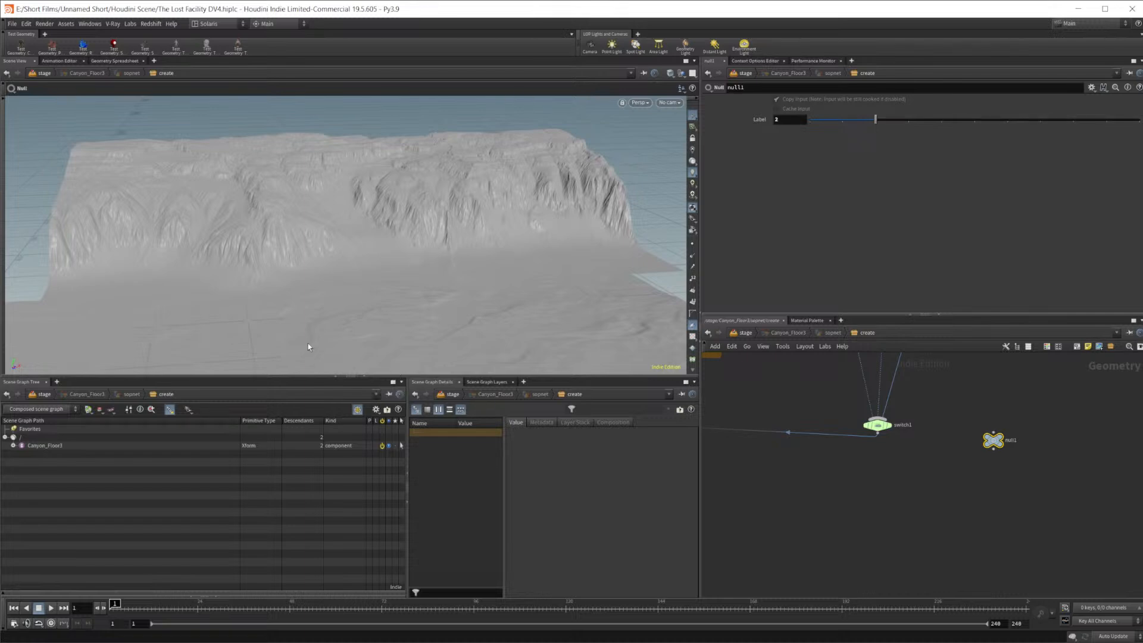
left_click_drag(338, 300, 327, 270, "alt")
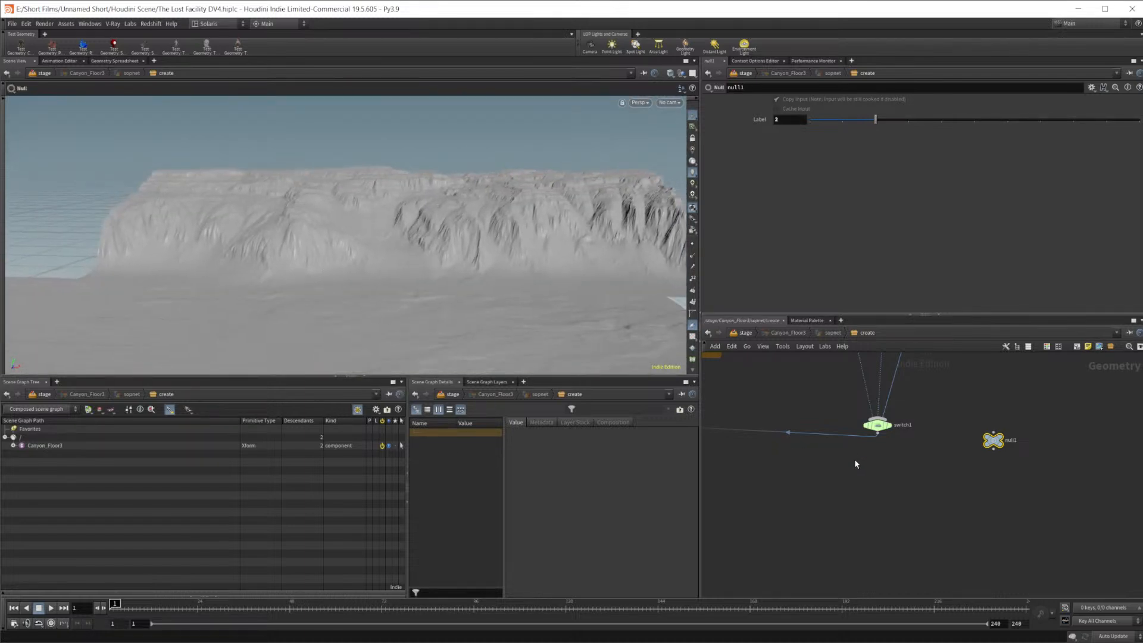
Delete the node chain ending in transform1, along with the Switch node and the Null node that controls it
scroll(941, 514, "down", 5)
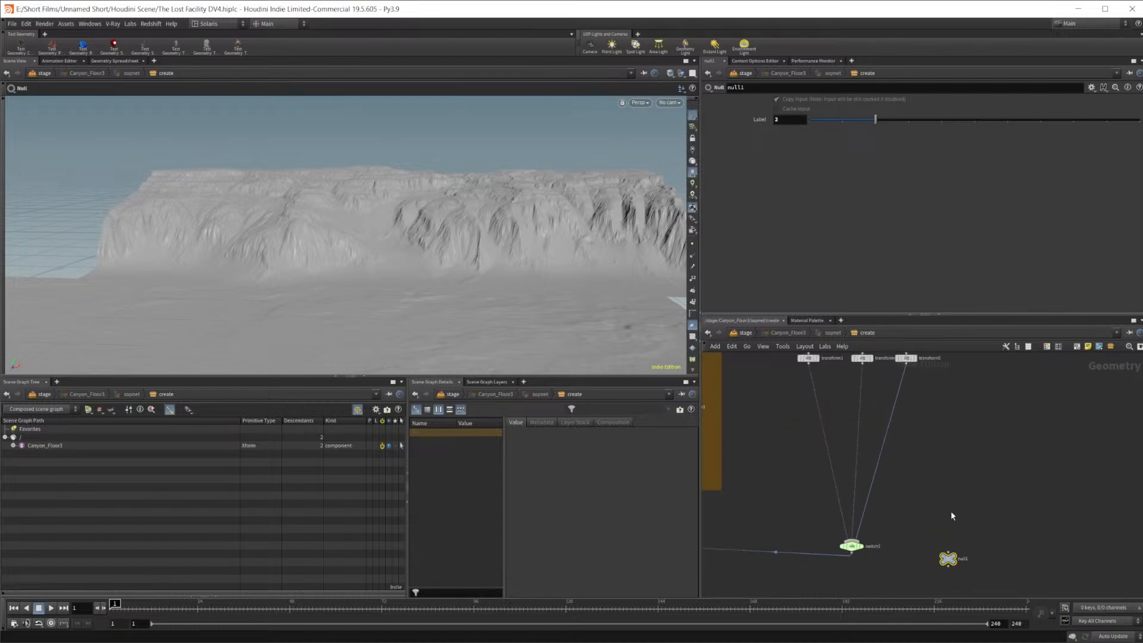
scroll(881, 417, "up", 5)
left_click_drag(853, 371, 892, 571)
key("Delete")
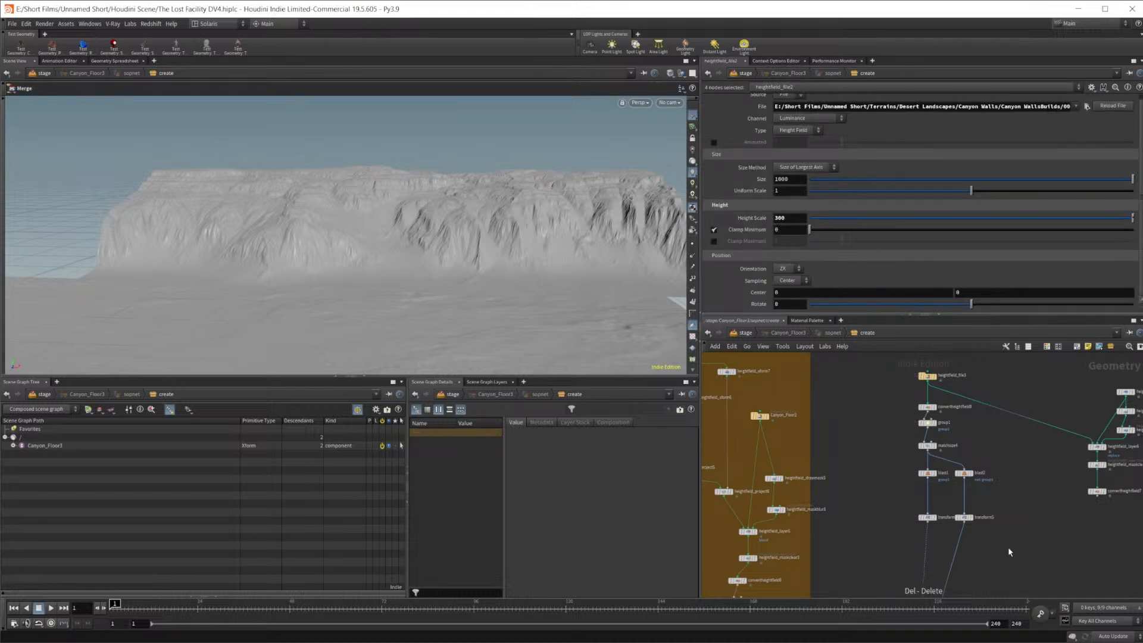
left_click_drag(755, 467, 885, 524)
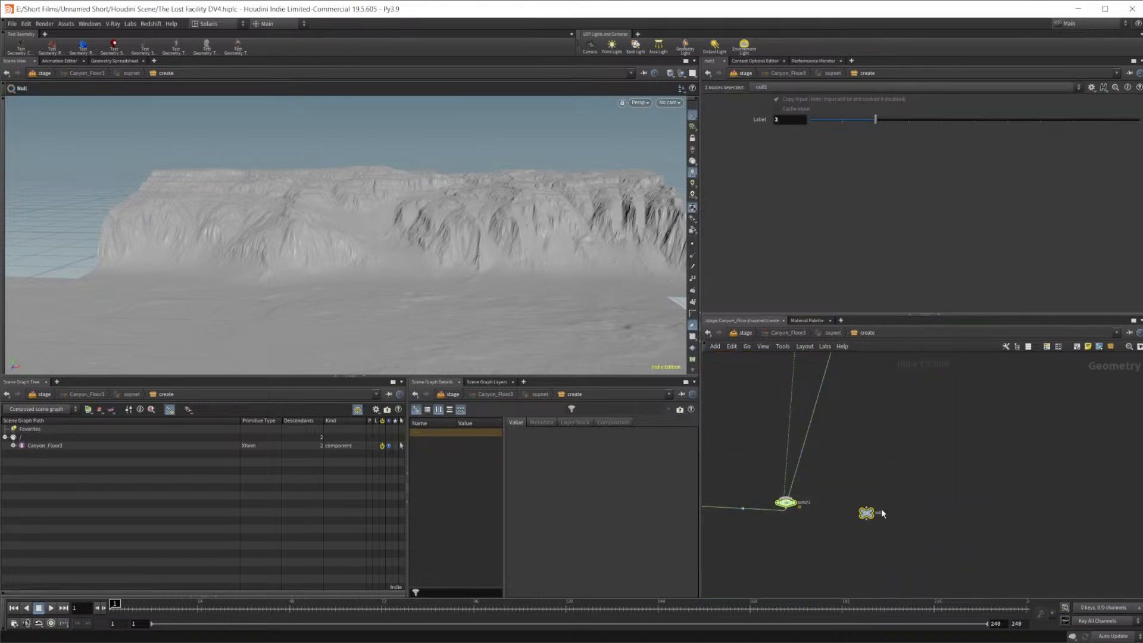
key("Delete")
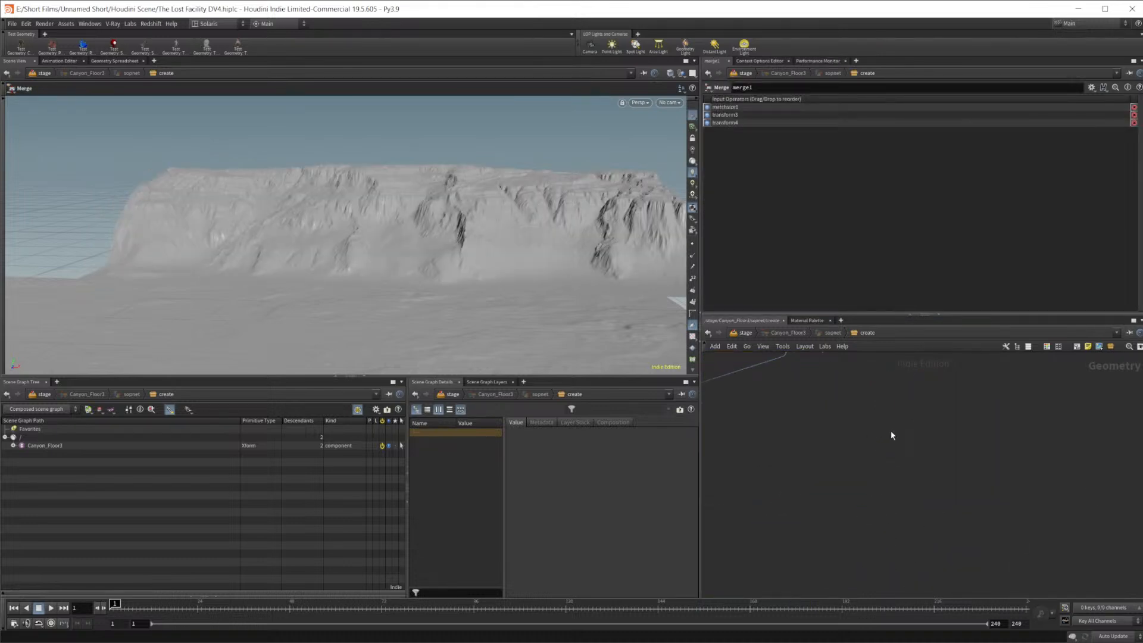
Delete the unused heightfield layer branch beside the wall nodes, including its mask nodes and convert heightfield node
key("h")
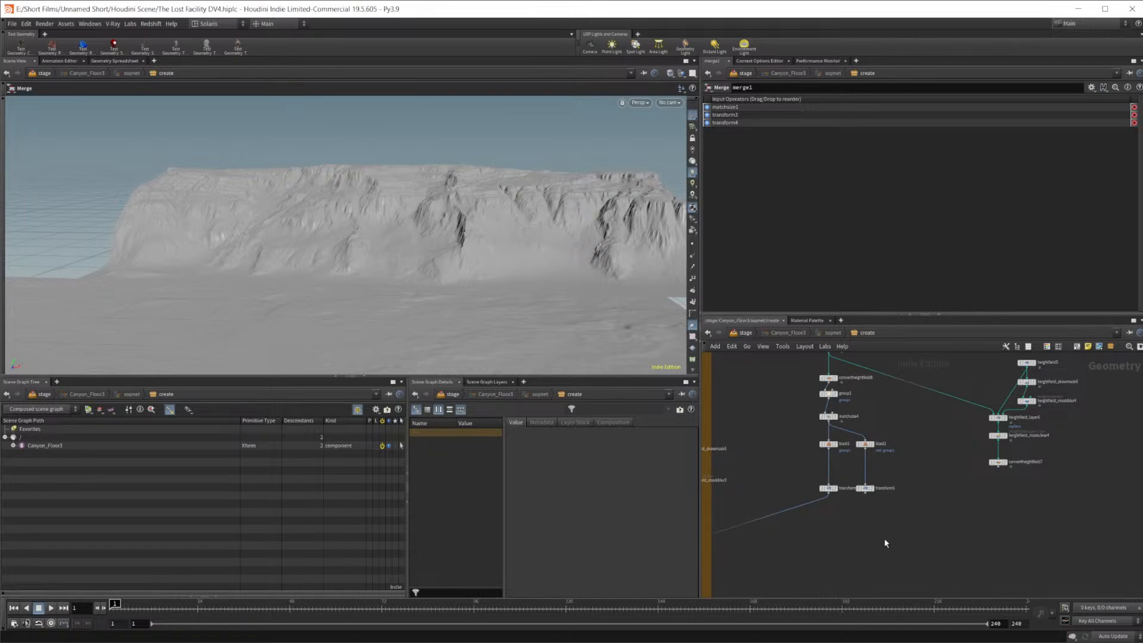
key("h")
left_click_drag(921, 539, 862, 426)
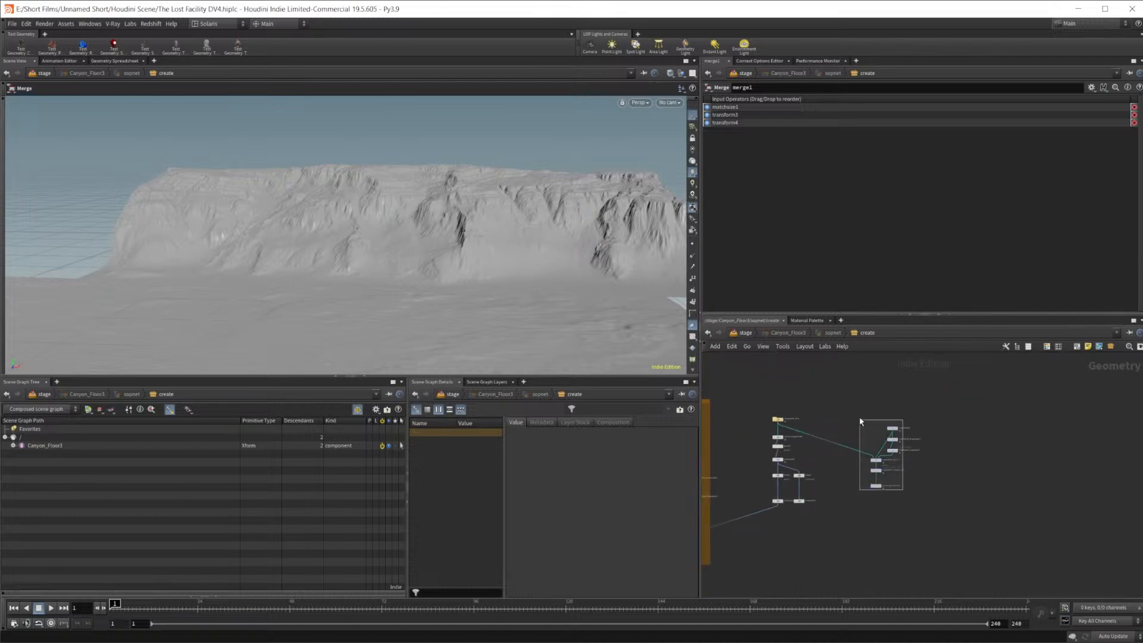
key("Delete")
scroll(847, 430, "up", 5)
middle_click_drag(887, 430, 1099, 399)
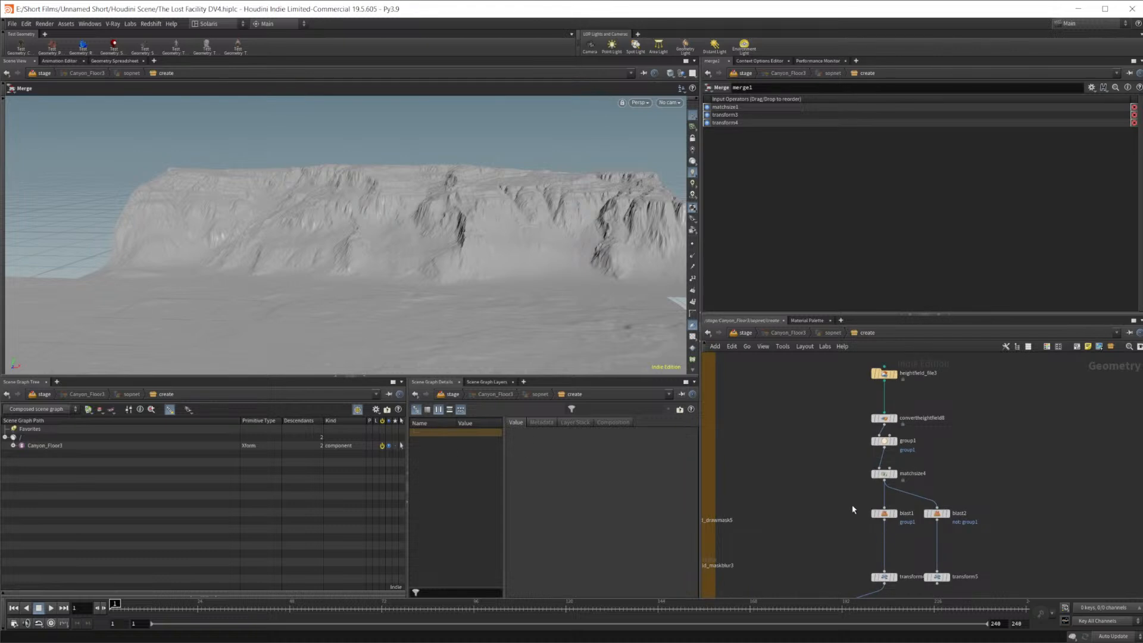
Review the whole canyon layout from a distance and the remaining wall nodes in the network
right_click_drag(465, 288, 258, 316, "alt")
left_click_drag(348, 286, 325, 288, "alt")
right_click_drag(382, 270, 337, 304)
middle_click_drag(337, 286, 433, 249)
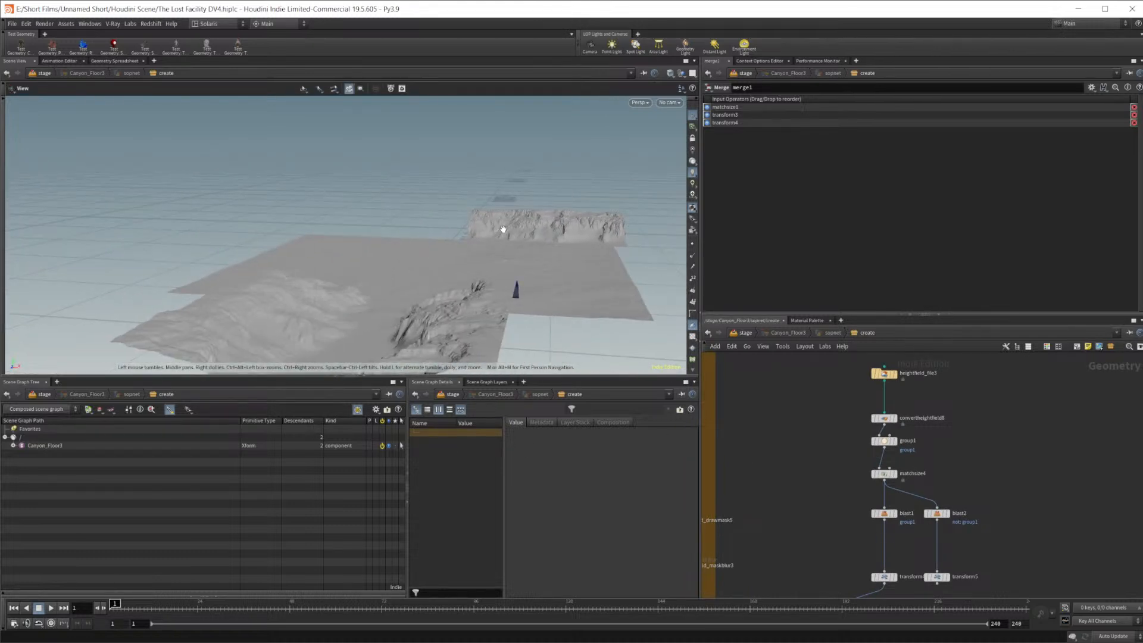
scroll(951, 454, "down", 5)
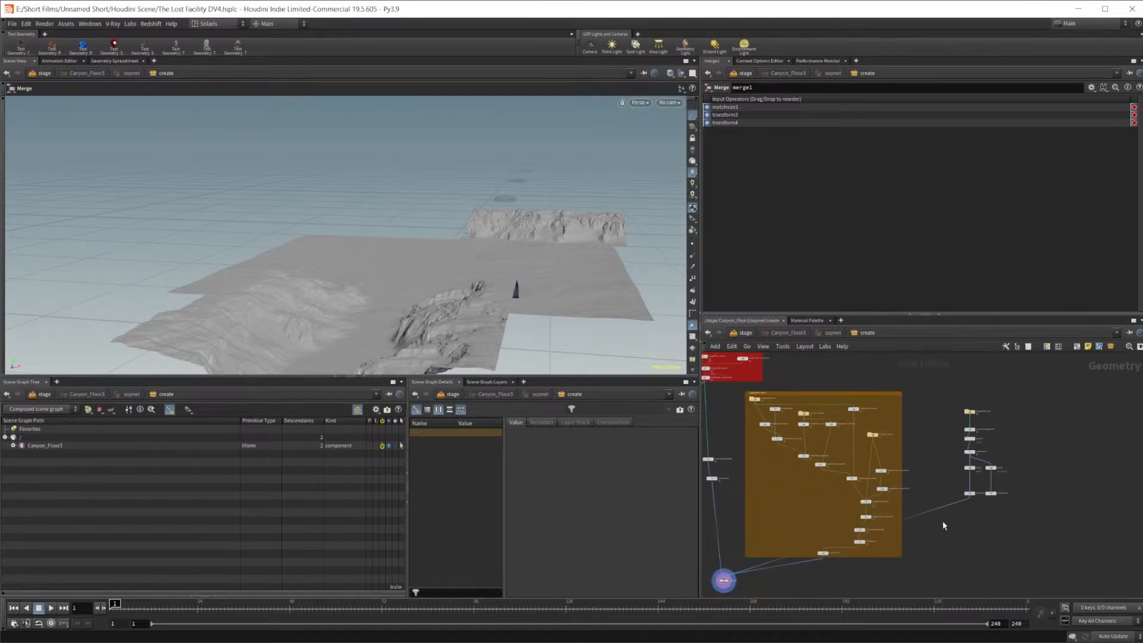
scroll(942, 520, "up", 2)
scroll(1034, 474, "up", 3)
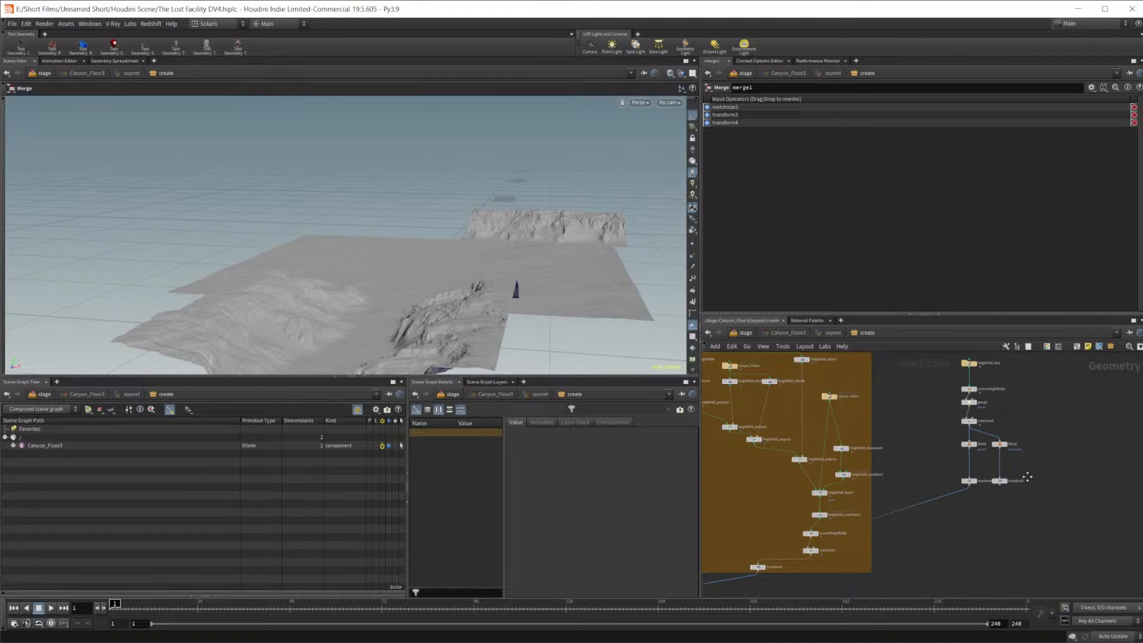
Add a HeightField node beside heightfield_file3 and display it in the viewport
middle_click_drag(929, 394, 911, 471)
key("Tab")
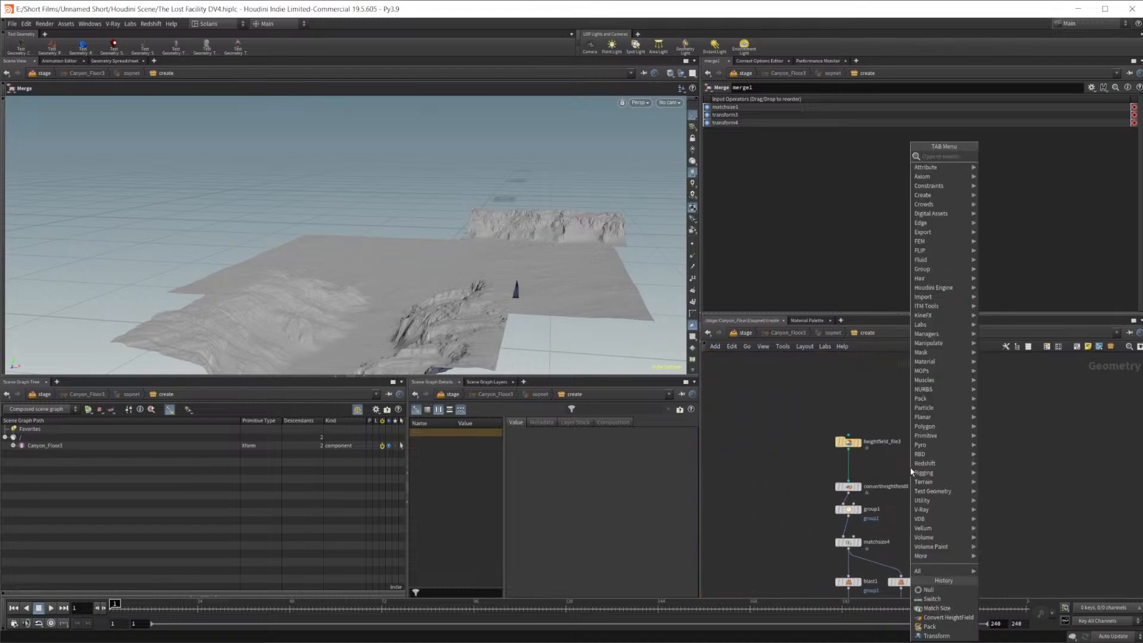
type("hei")
key("Return")
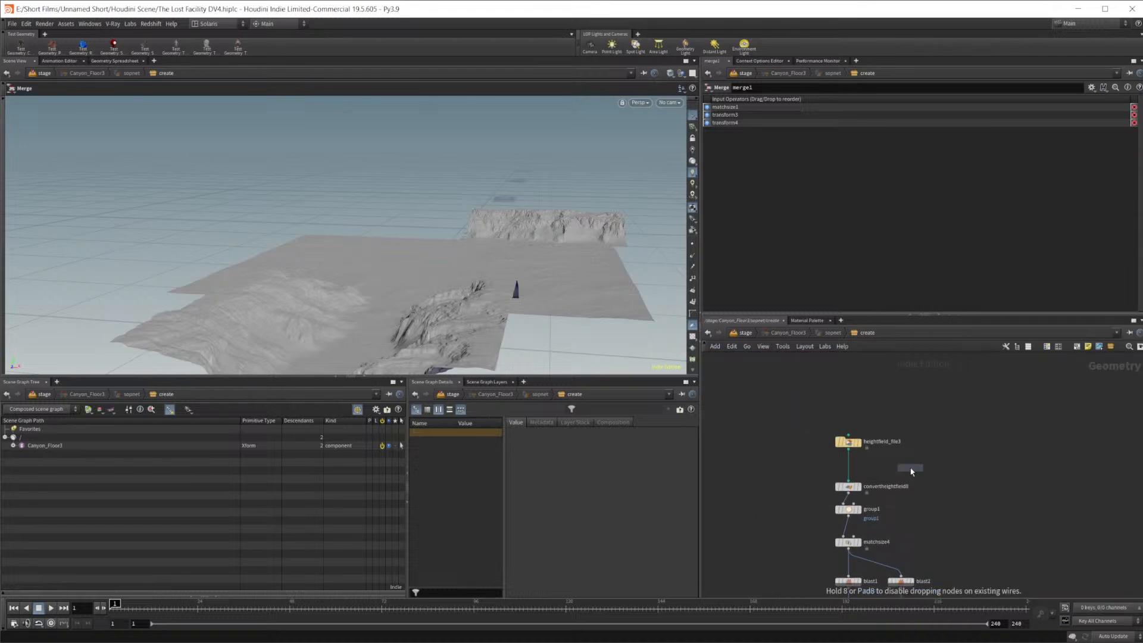
left_click(911, 471)
scroll(992, 482, "up", 2)
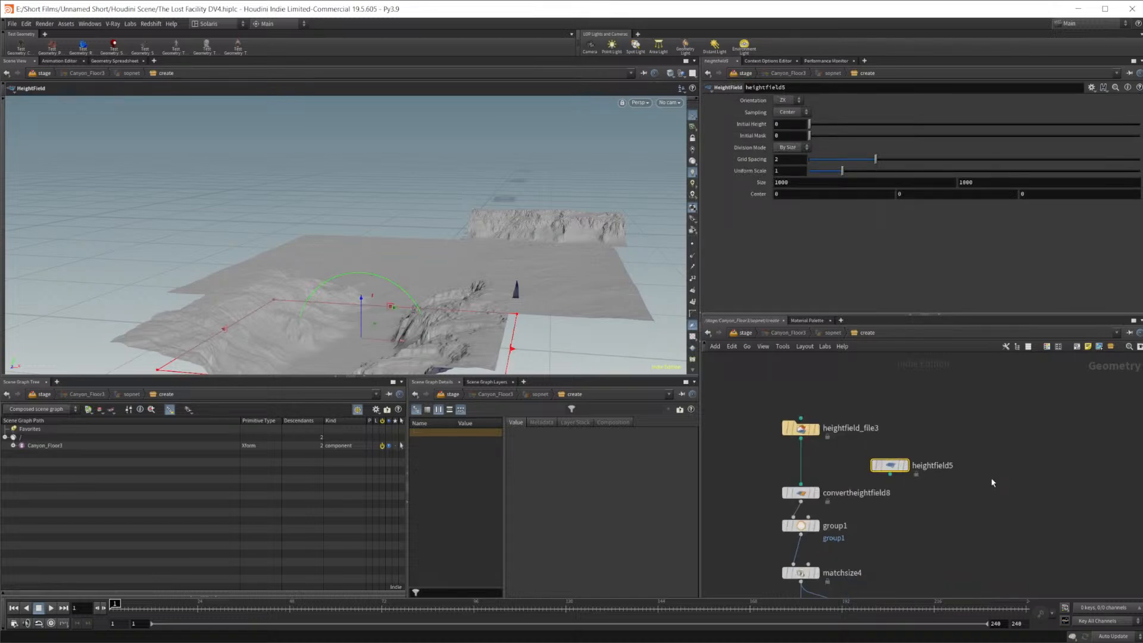
middle_click_drag(900, 524, 850, 480)
left_click_drag(852, 451, 892, 437)
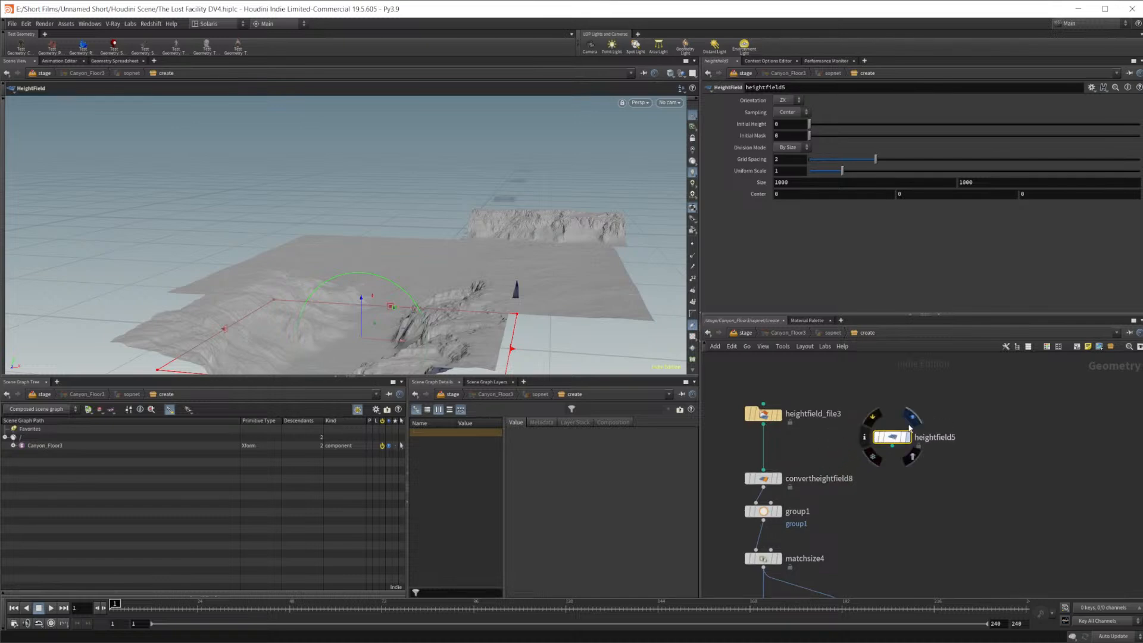
left_click(910, 421)
left_click_drag(464, 319, 458, 285, "alt")
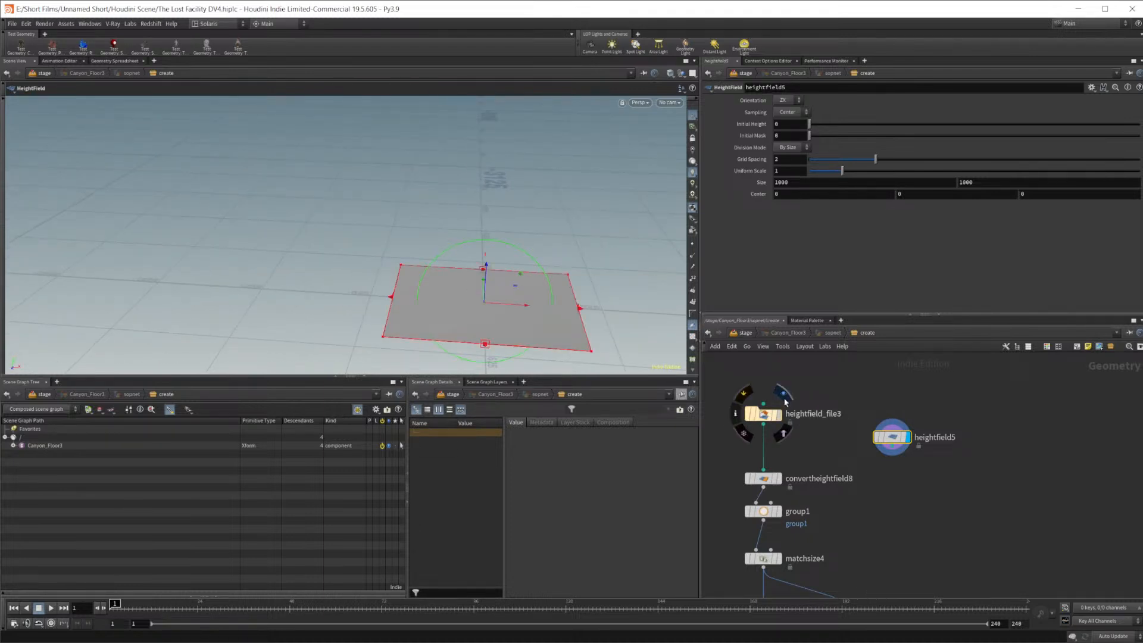
Display heightfield_file3 and set its Rotate value to 90
left_click(785, 394)
scroll(870, 473, "up", 4)
middle_click_drag(879, 451, 955, 489)
middle_click_drag(887, 457, 863, 454)
middle_click_drag(795, 431, 904, 433)
left_click(814, 390)
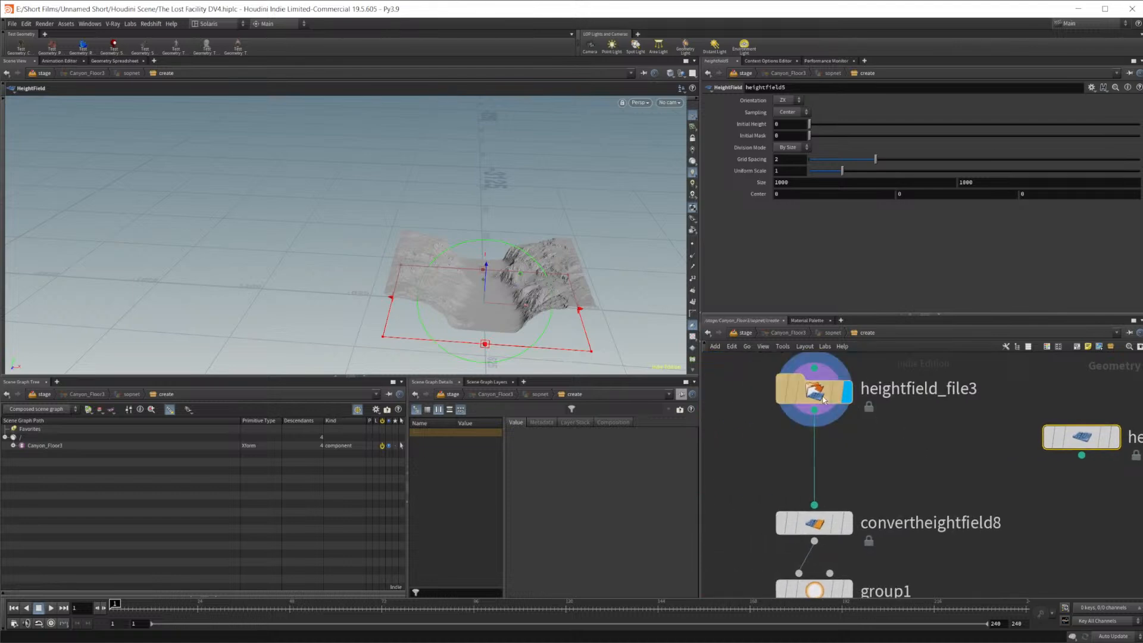
middle_click_drag(988, 486, 967, 480)
left_click_drag(793, 304, 705, 292)
type("90")
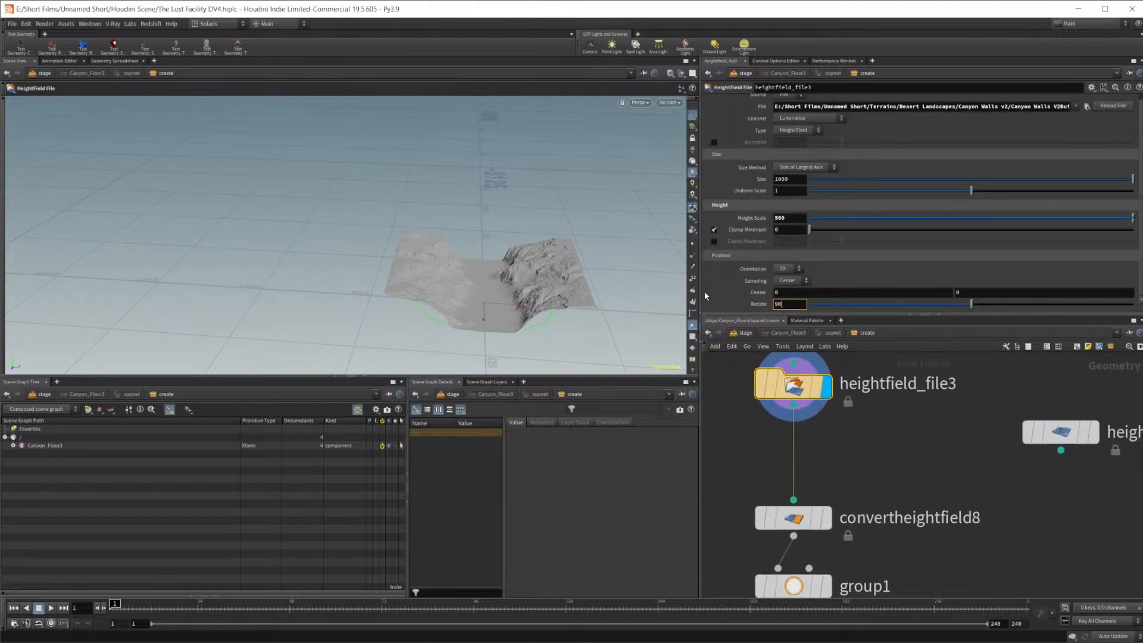
key("Return")
middle_click_drag(1041, 457, 975, 475)
middle_click(854, 404)
Display the heightfield5 node and set its X size to 2000
left_click_drag(991, 434, 966, 386)
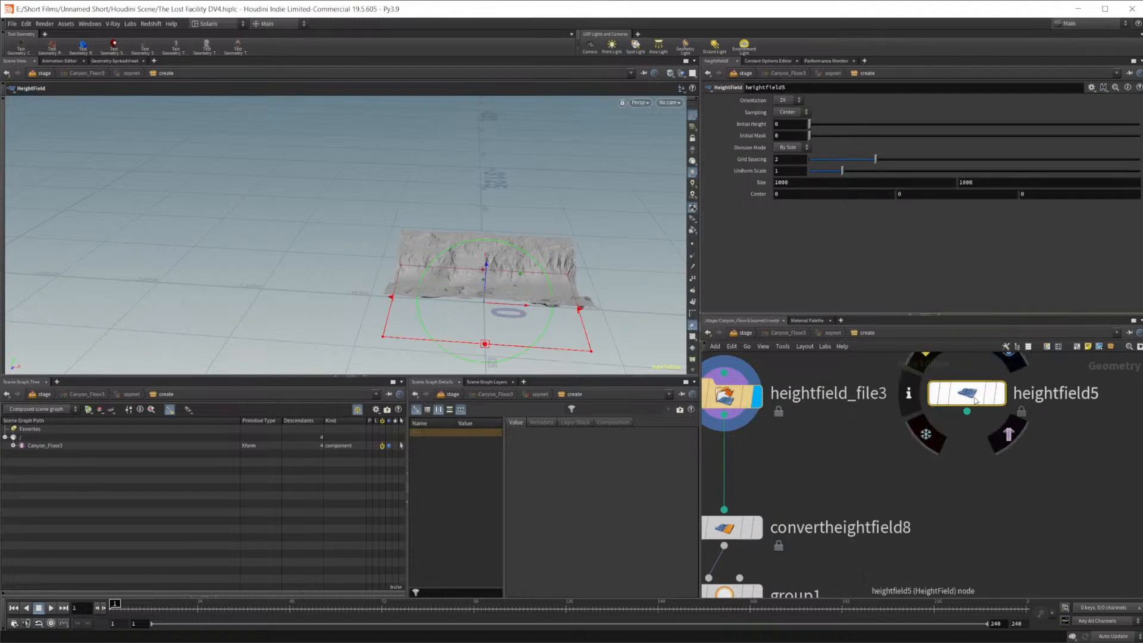
left_click(998, 393)
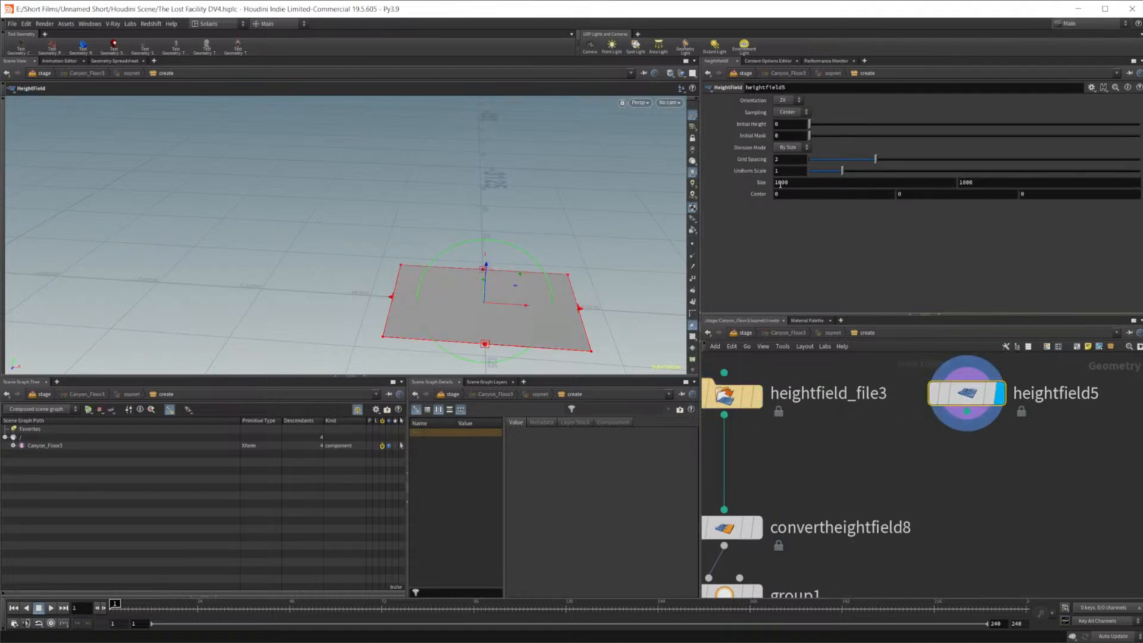
type("2")
key("Return")
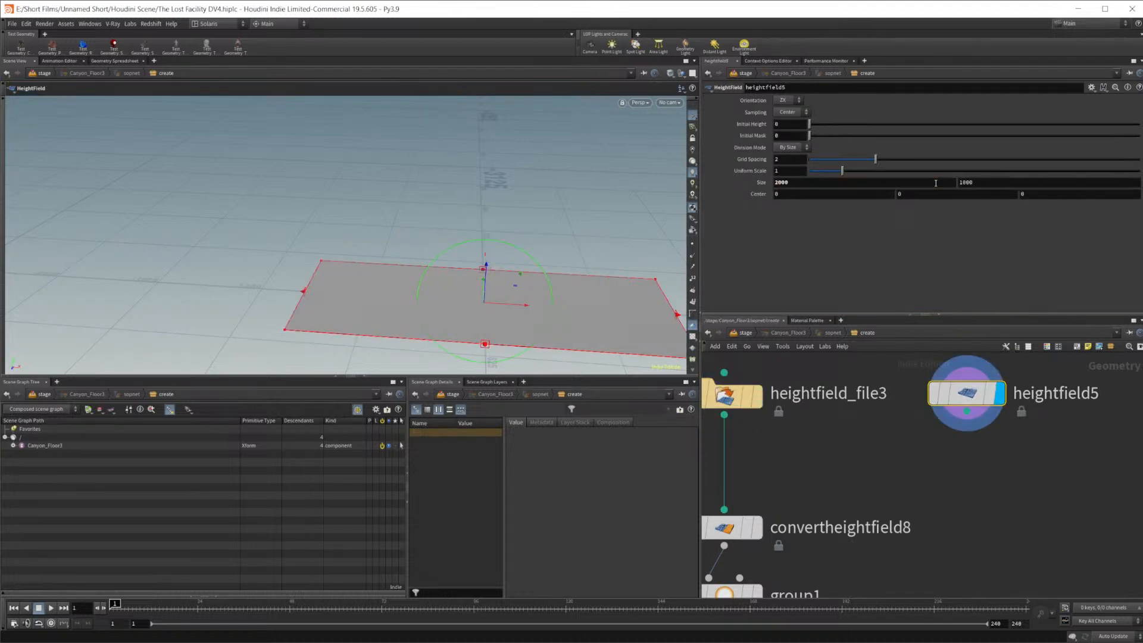
Add a HeightField Transform node fed by heightfield_file3 and place it beside that node
key("Tab")
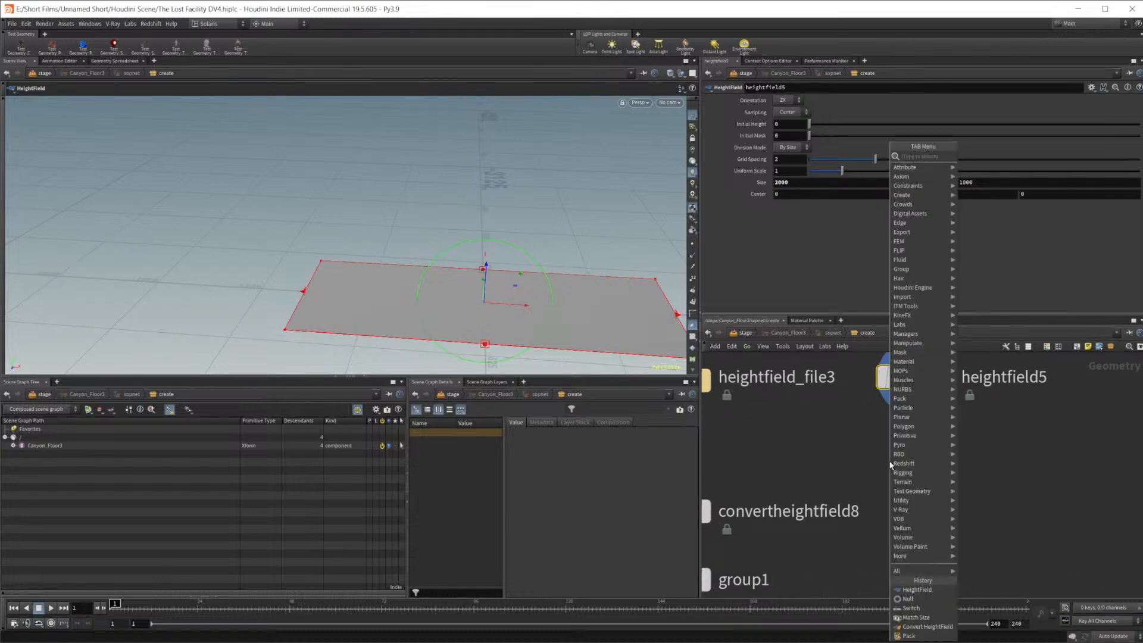
type("hftr")
key("Return")
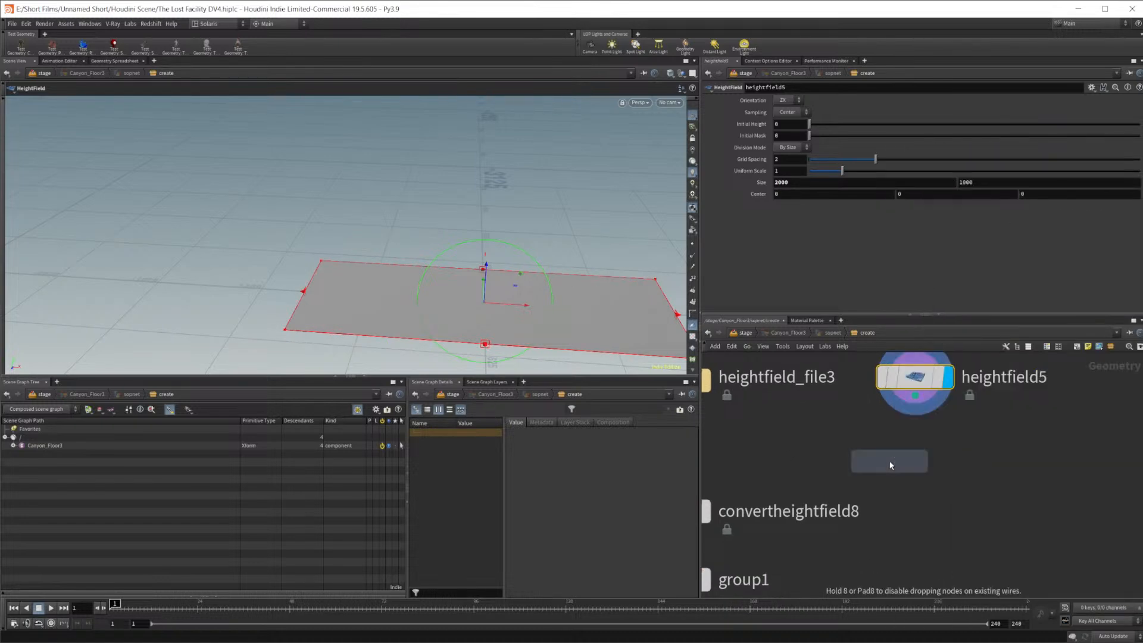
left_click(819, 459)
middle_click_drag(891, 525, 1017, 523)
left_click(798, 396)
left_click(946, 439)
left_click_drag(949, 457, 924, 457)
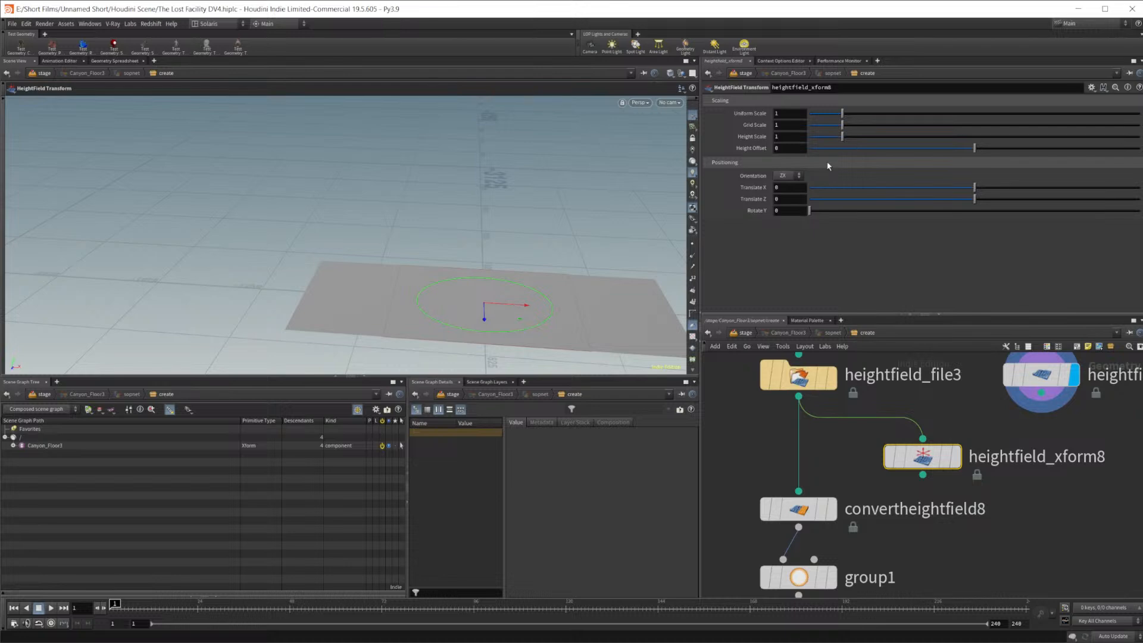
Set the X size of heightfield5 to 1500
middle_click_drag(1076, 421, 1021, 426)
left_click(987, 378)
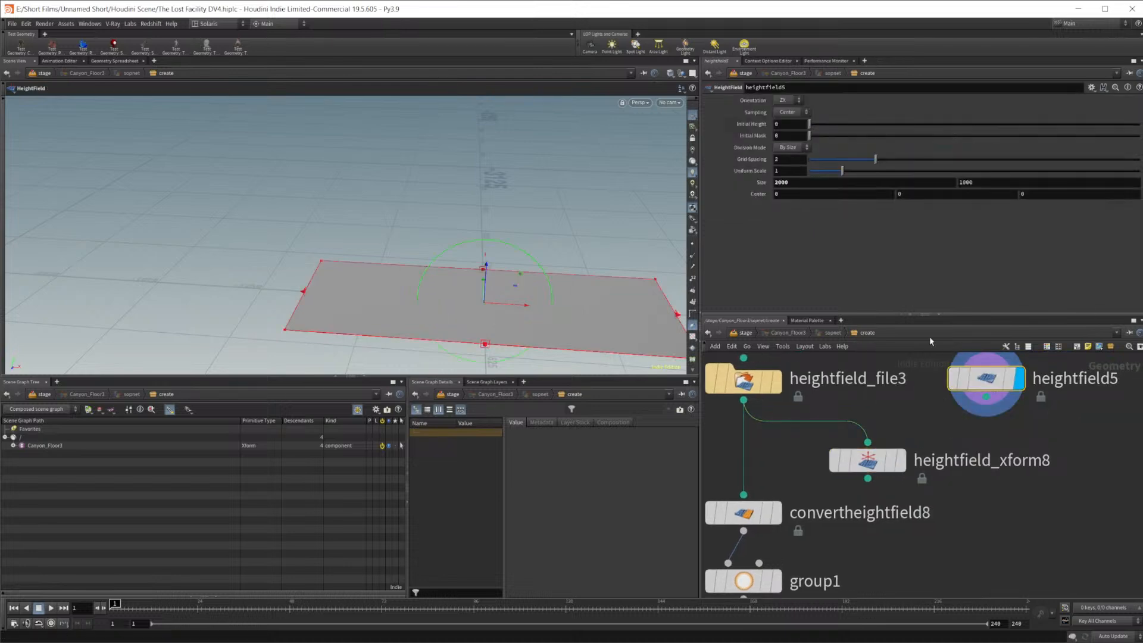
left_click(790, 184)
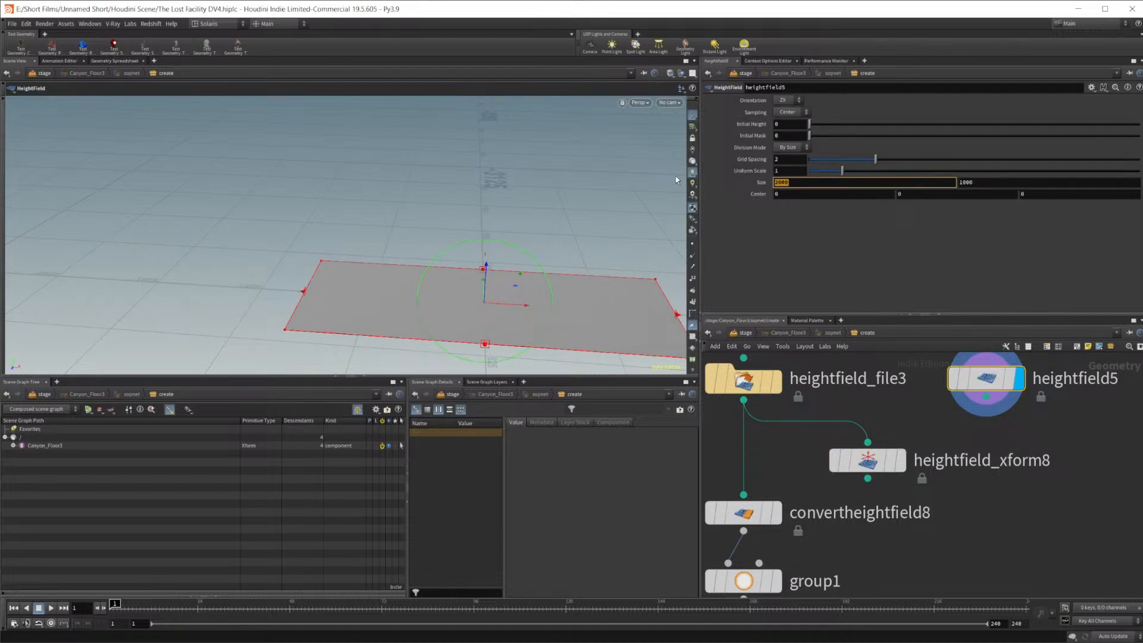
type("150")
key("Return")
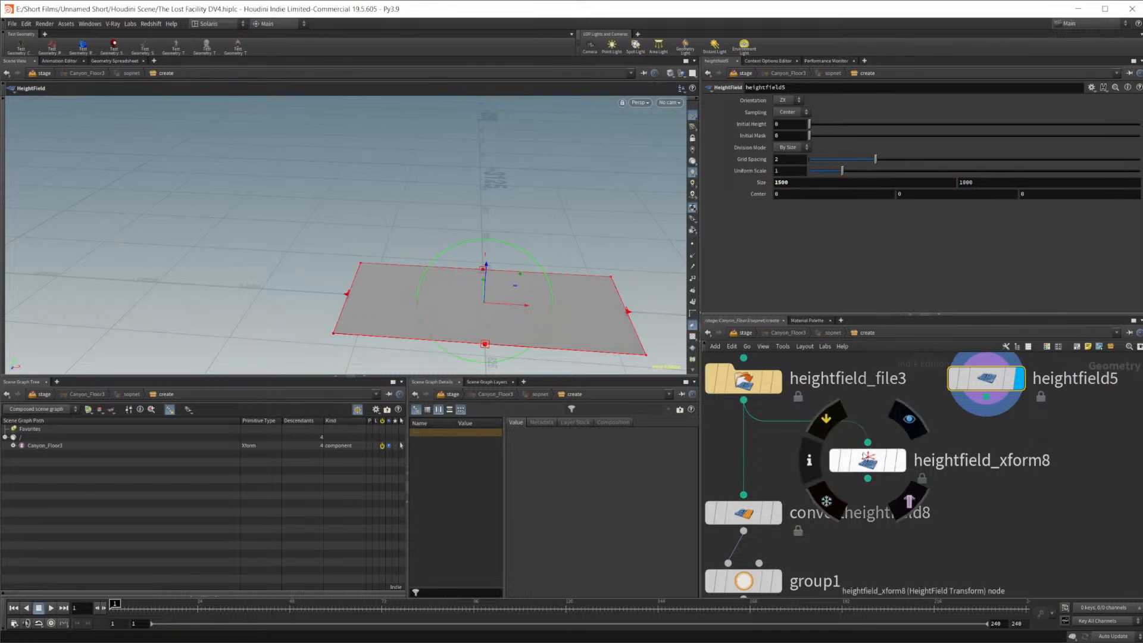
Display heightfield_xform8 and set its Translate X to 500
left_click(868, 461)
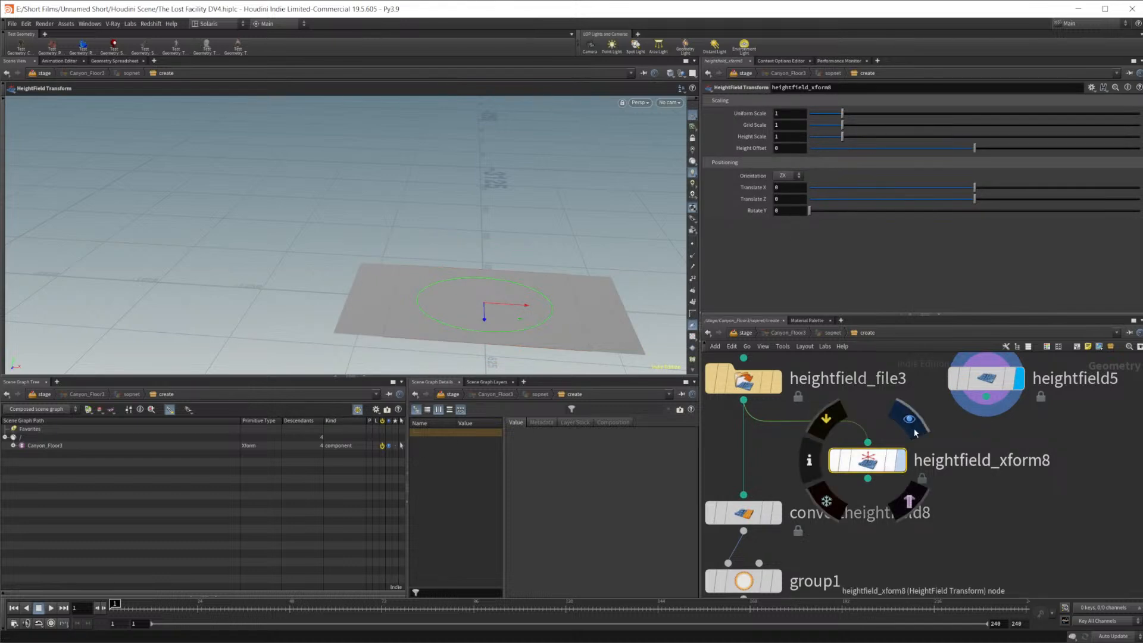
left_click(900, 461)
left_click_drag(1024, 195, 1040, 187)
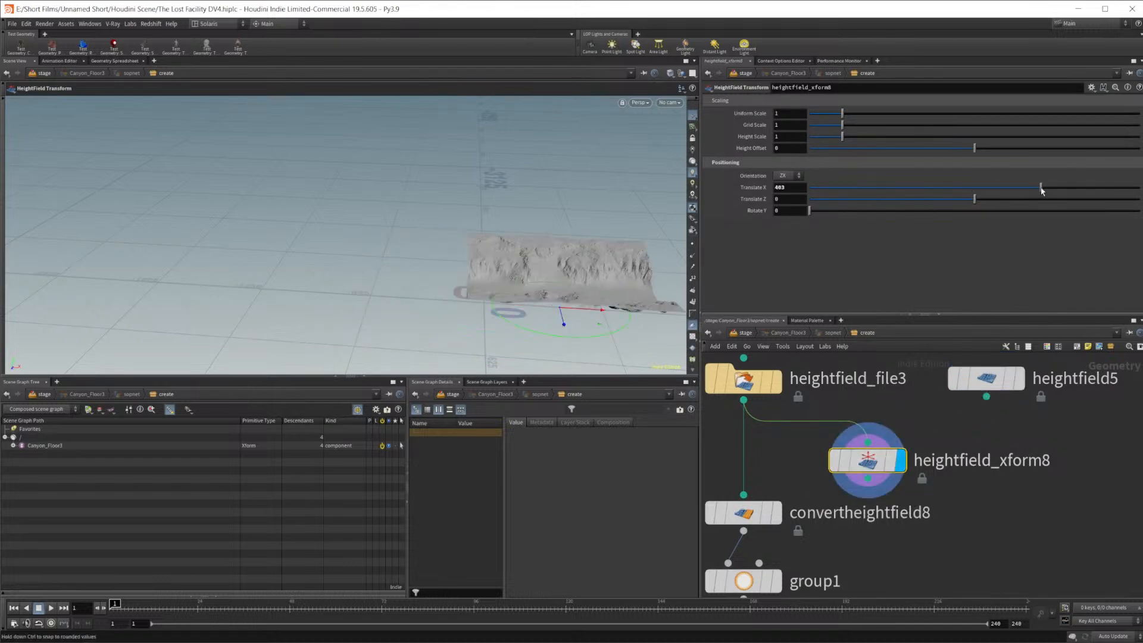
left_click_drag(798, 189, 656, 178)
type("500")
key("Return")
middle_click_drag(1005, 432, 946, 465)
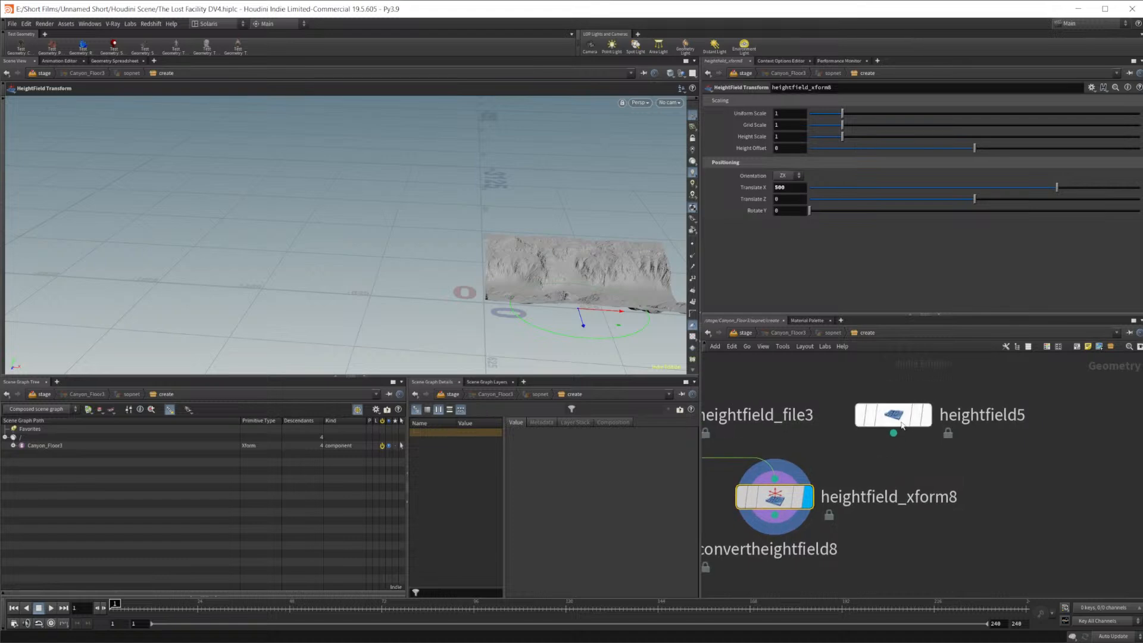
Display heightfield5 for comparison and set Translate X of heightfield_xform8 to 250
left_click(927, 415)
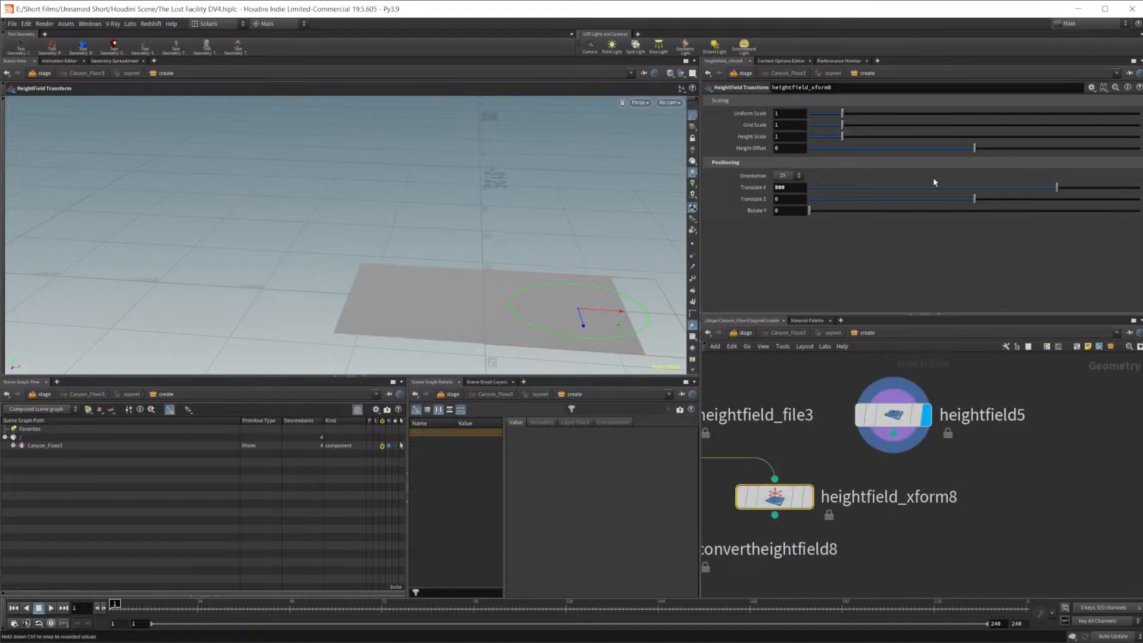
left_click_drag(790, 188, 730, 188)
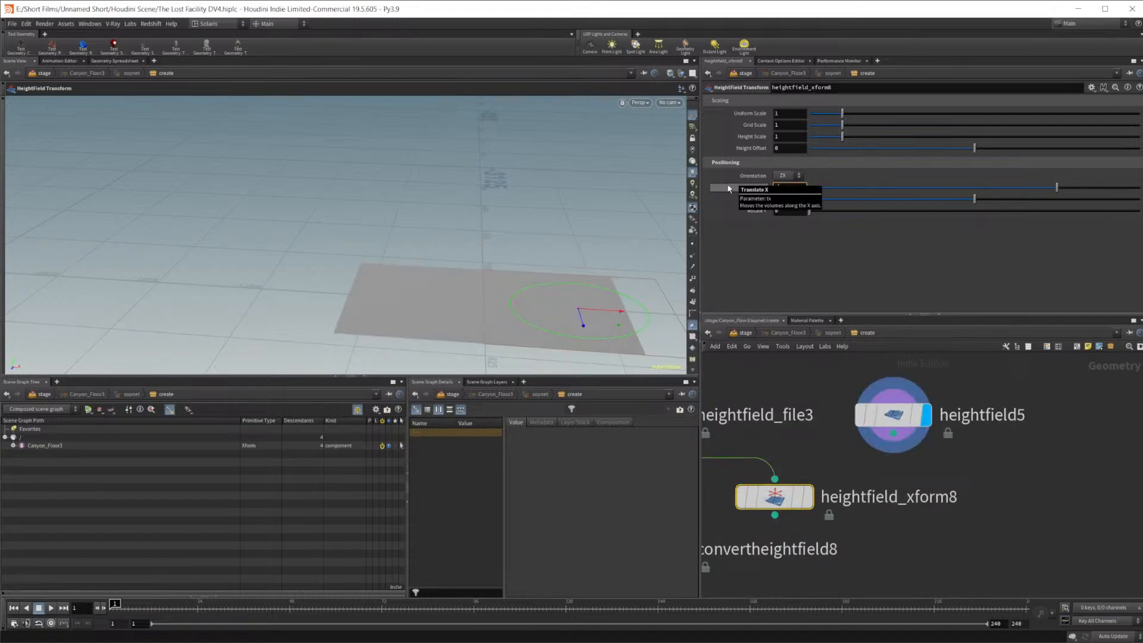
middle_click_drag(905, 520, 906, 467)
Add a HeightField Project node with heightfield5 as its first input and heightfield_xform8 as its second
key("Tab")
type("hfpro")
key("Return")
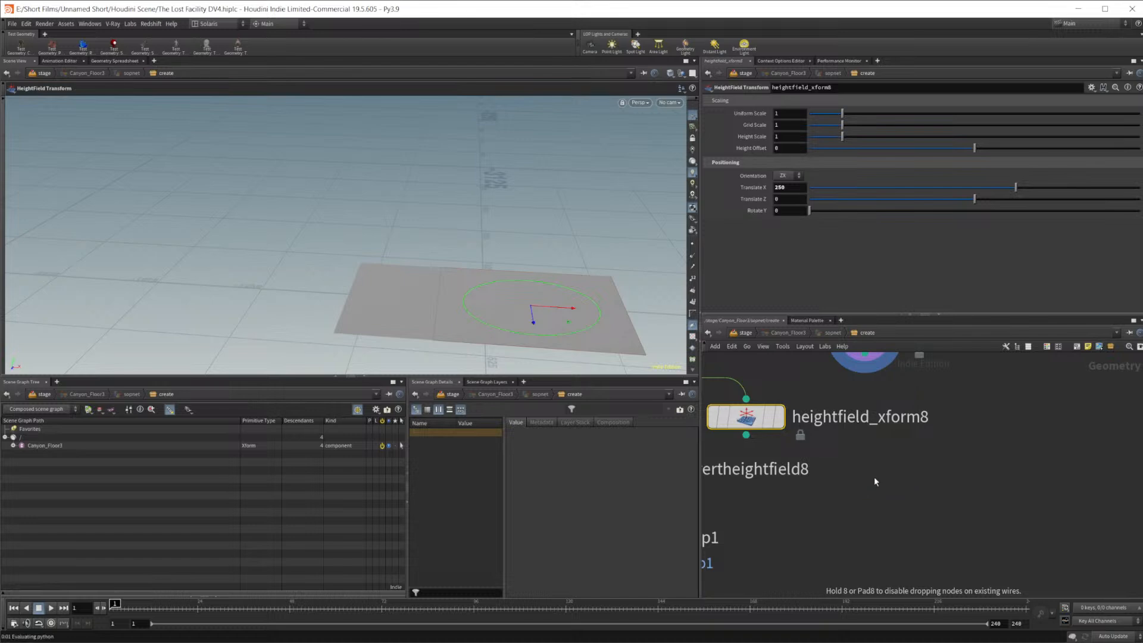
left_click(874, 476)
left_click_drag(746, 436, 911, 458)
left_click_drag(866, 354, 859, 459)
mouse_move(943, 412)
middle_mouse_down()
mouse_move(891, 457)
mouse_move(916, 464)
mouse_move(933, 390)
mouse_move(876, 486)
mouse_move(927, 421)
middle_mouse_up()
left_click(819, 406)
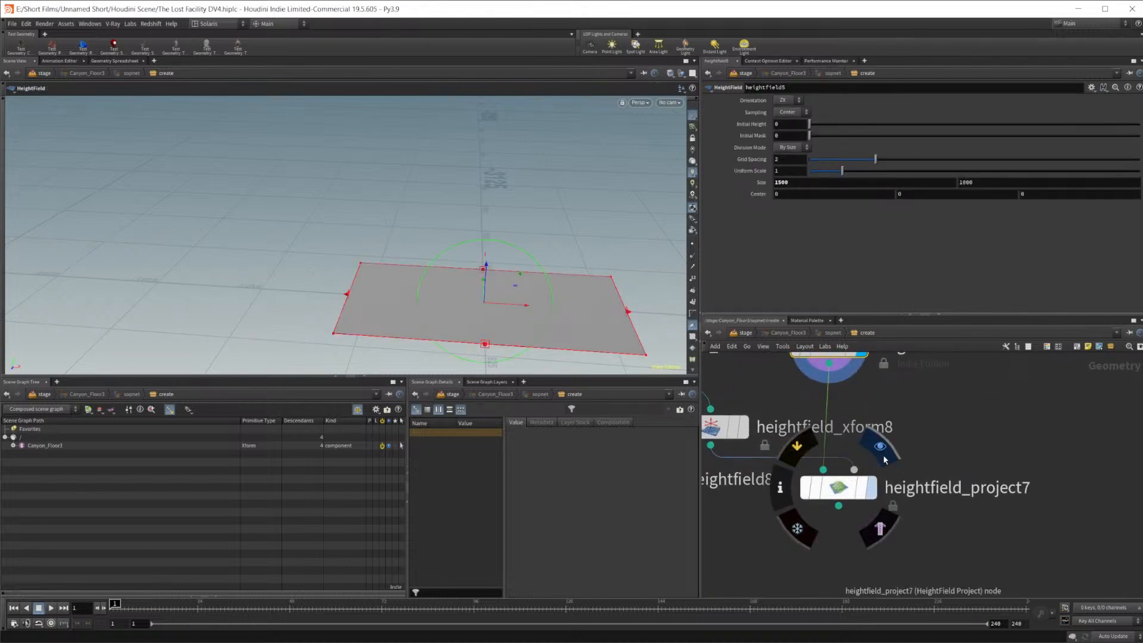
Display the HeightField Project result and check how the wall sits on the flat heightfield
left_click(884, 457)
left_click_drag(576, 295, 609, 312)
left_click_drag(480, 299, 490, 291)
middle_click_drag(959, 440, 1038, 441)
mouse_move(795, 427)
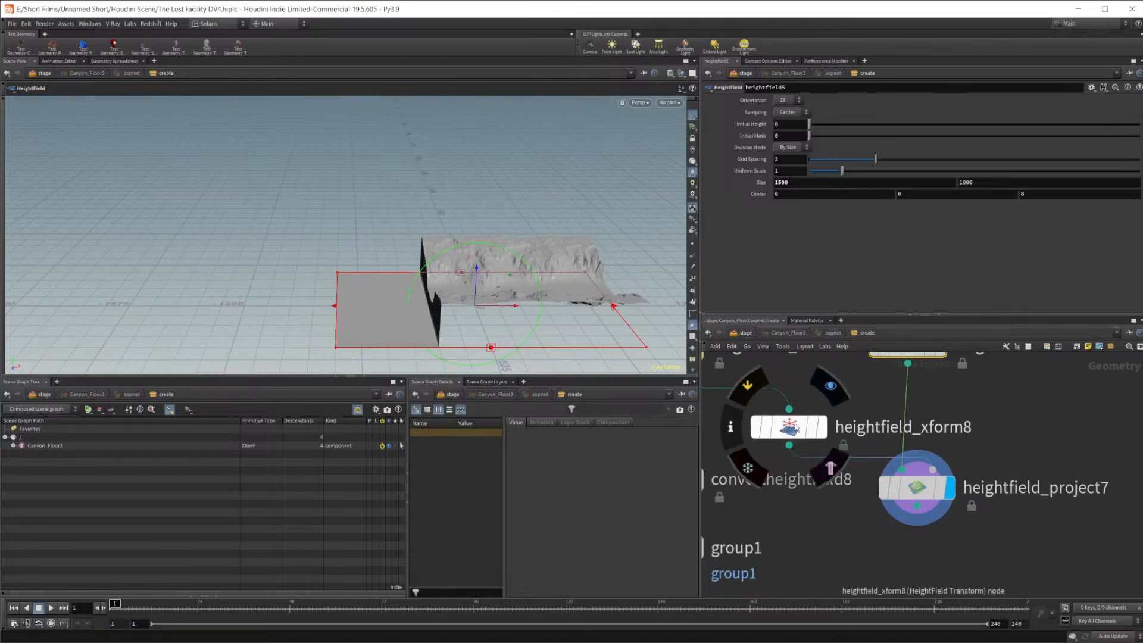
Set the X size of heightfield5 to 1750
middle_click_drag(1043, 394, 1020, 466)
mouse_move(524, 268)
left_mouse_down("alt")
mouse_move(498, 222)
mouse_move(510, 273)
left_mouse_up("alt")
middle_click_drag(518, 270, 437, 244, "alt")
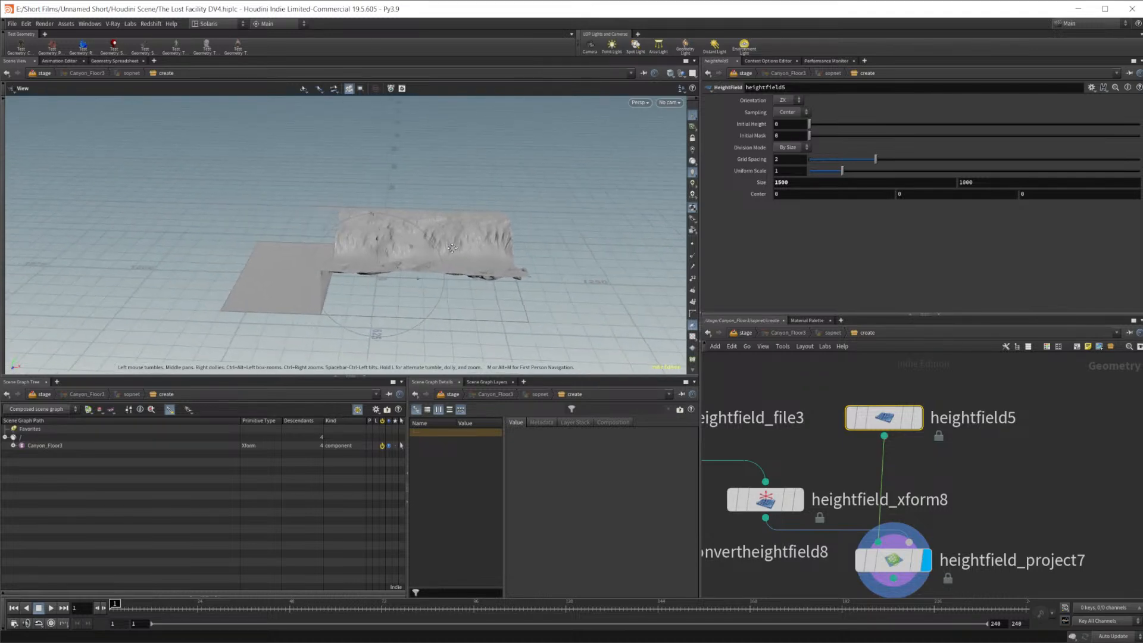
left_click(799, 187)
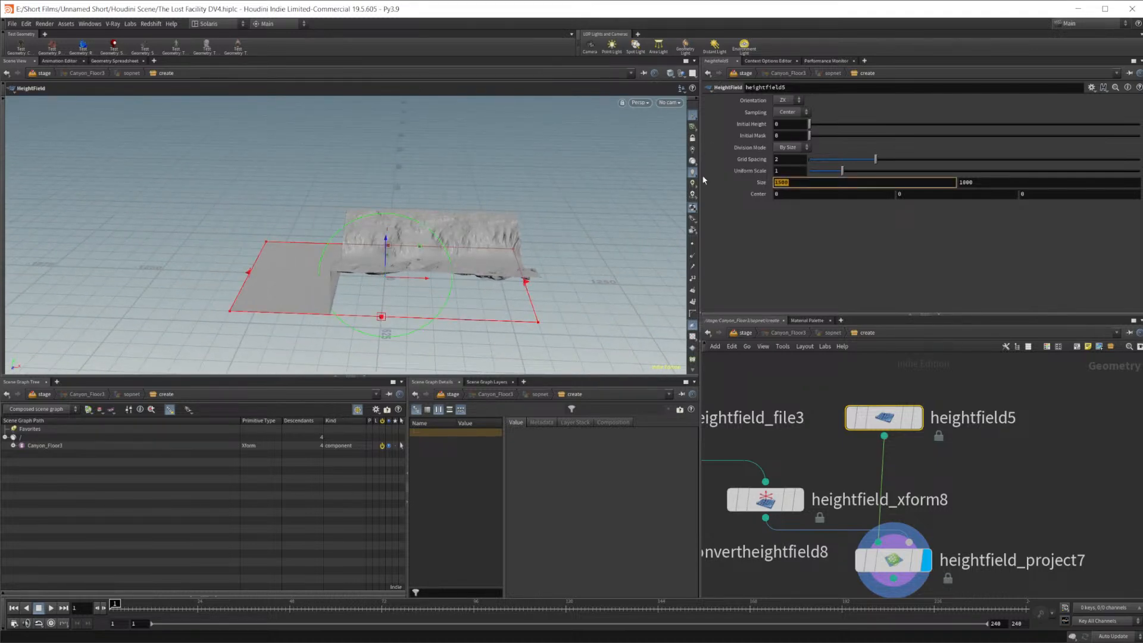
type("1750")
key("Return")
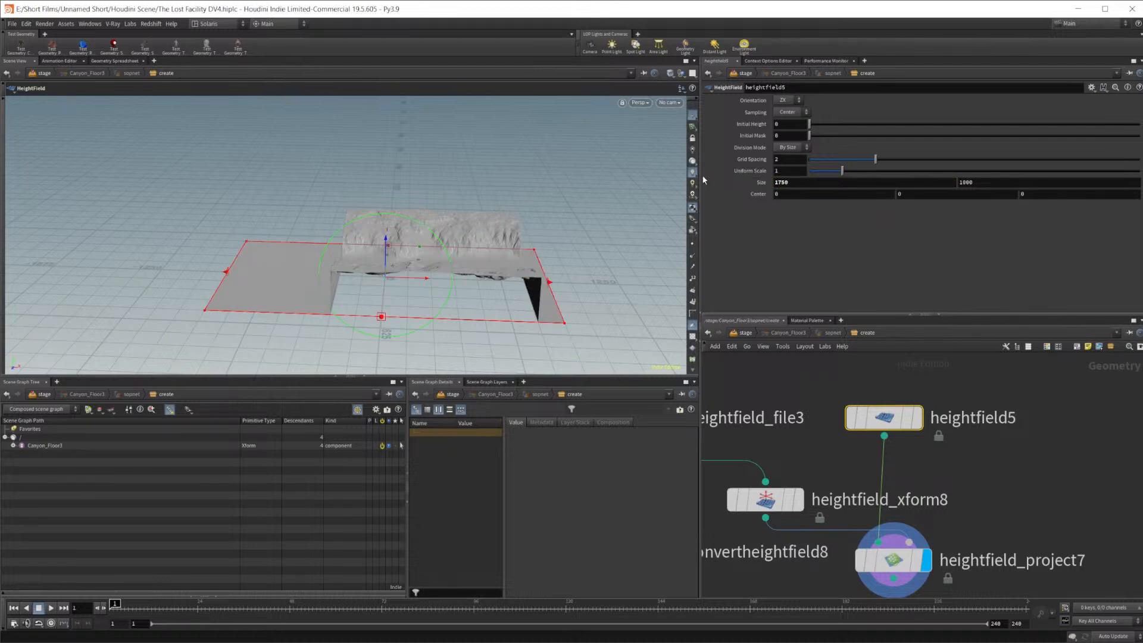
Set Translate X of heightfield_xform8 to 375 and check the projected wall's alignment with the heightfield's edge
middle_click_drag(826, 479, 853, 456)
left_click(792, 477)
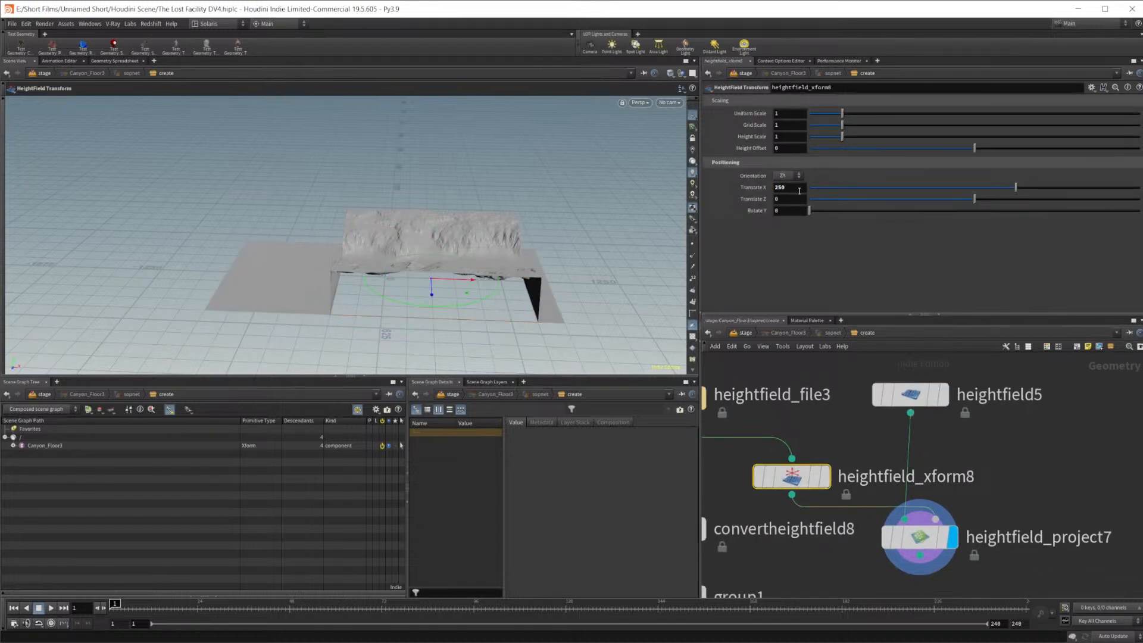
key("Return")
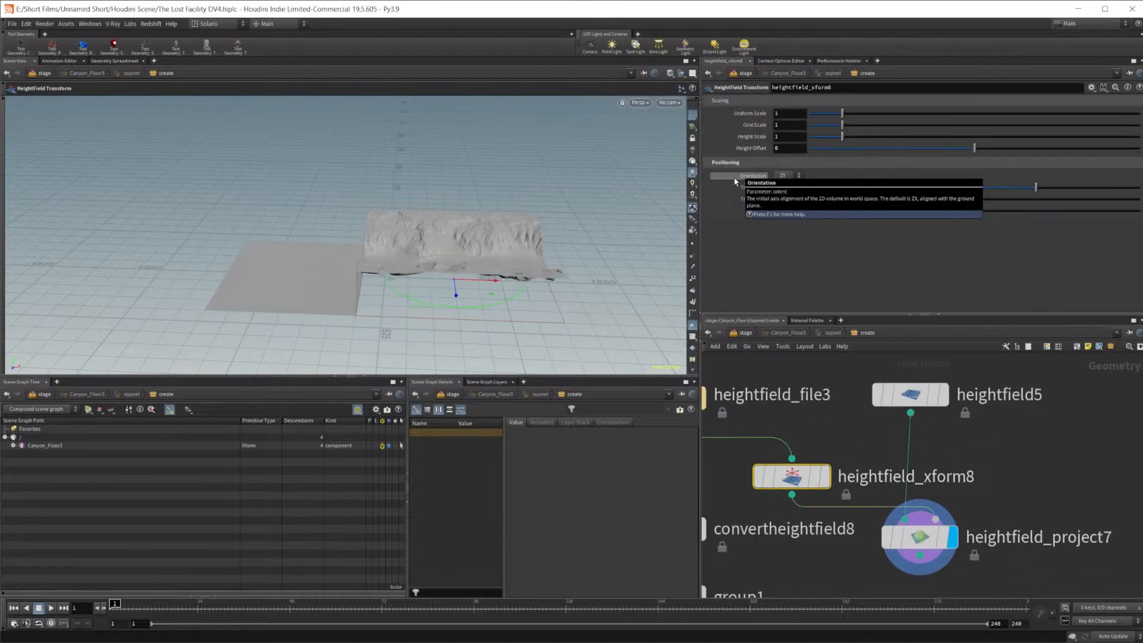
mouse_move(562, 271)
left_mouse_down("alt")
mouse_move(457, 235)
mouse_move(553, 252)
left_mouse_up("alt")
middle_click_drag(451, 264, 506, 245, "alt")
middle_click_drag(859, 553, 818, 484)
scroll(822, 493, "down", 3)
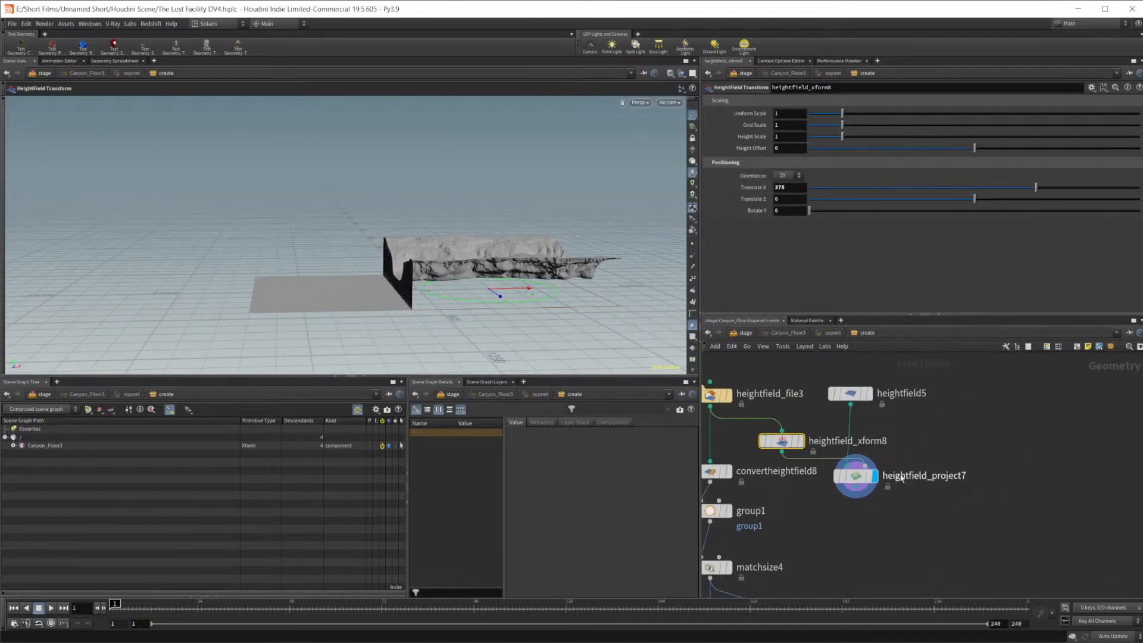
left_click_drag(449, 322, 426, 344, "alt")
Duplicate heightfield_xform8 to the far side of the project node, keeping heightfield_file3 as its input
middle_click_drag(931, 445, 984, 422)
mouse_move(862, 428)
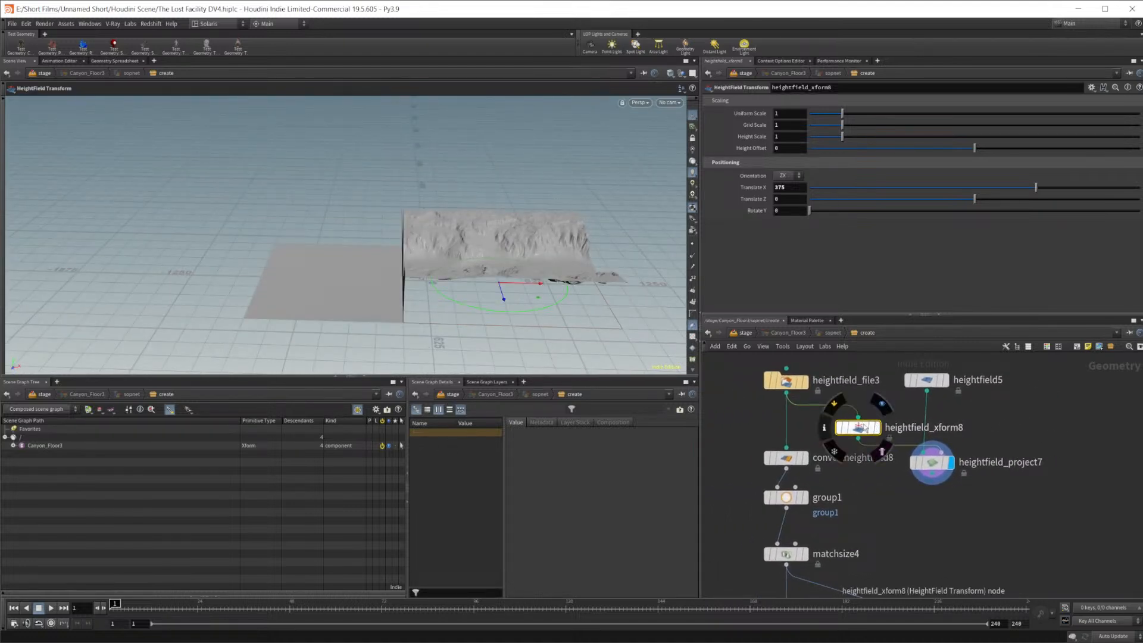
scroll(1017, 466, "down", 3)
middle_click_drag(1018, 468, 919, 462)
left_click_drag(929, 478, 972, 406)
left_click_drag(818, 436, 899, 445, "alt")
scroll(881, 436, "up", 3)
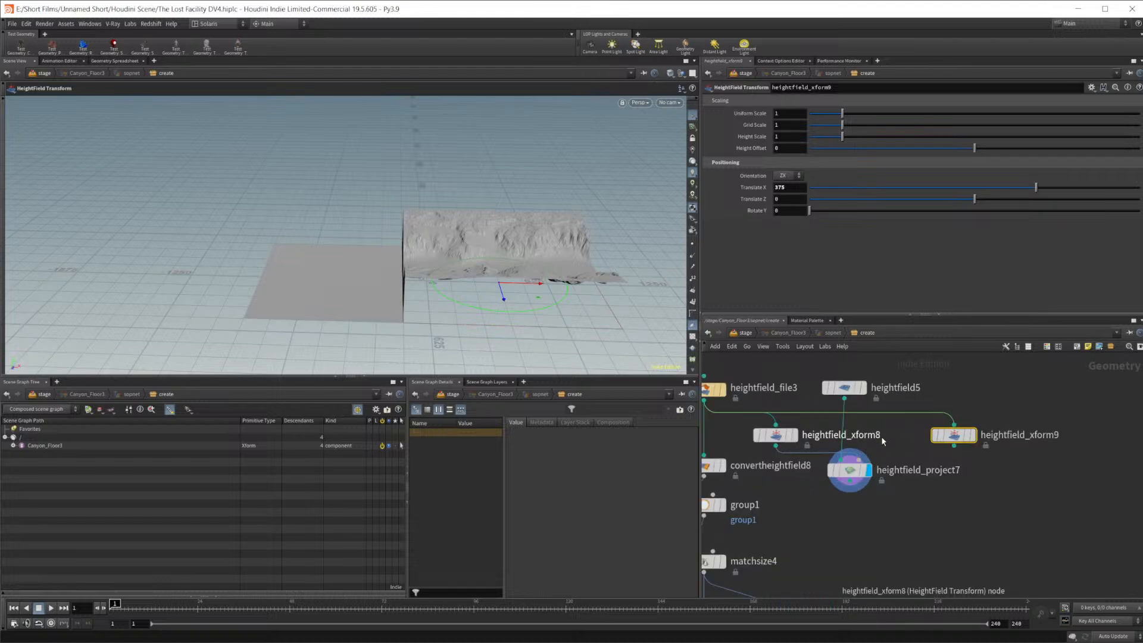
Display the duplicated HeightField Transform and set its Rotate Y to 180
left_click(973, 435)
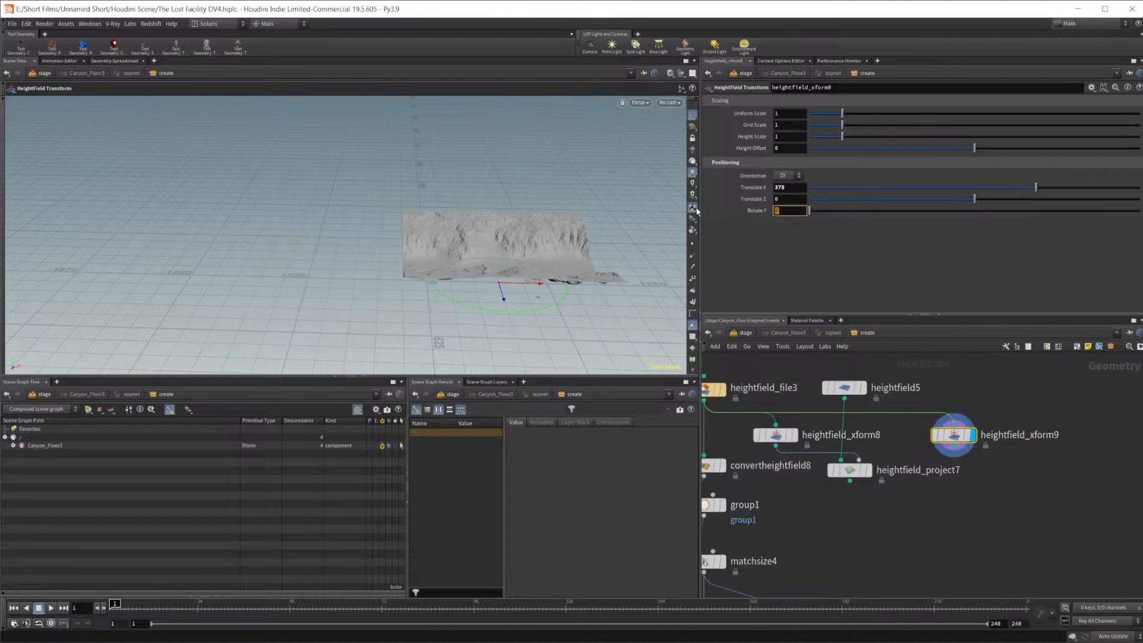
type("180")
key("Return")
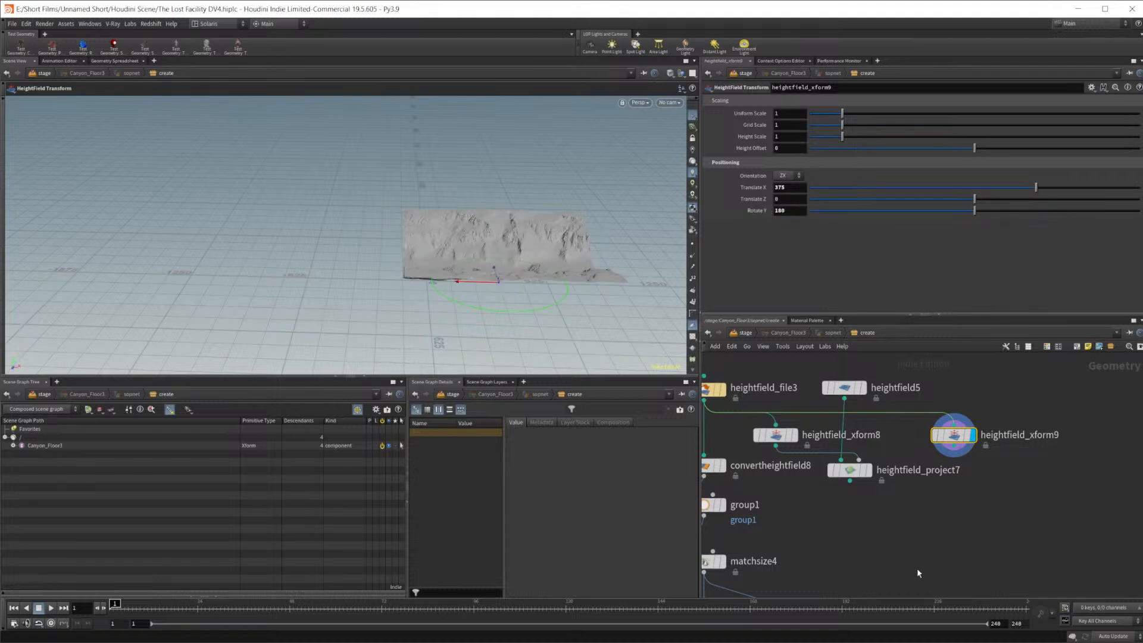
Add a second HeightField Project node below heightfield_xform9 and heightfield_project7
middle_click_drag(932, 510, 916, 497)
scroll(913, 499, "down", 1)
key("Tab")
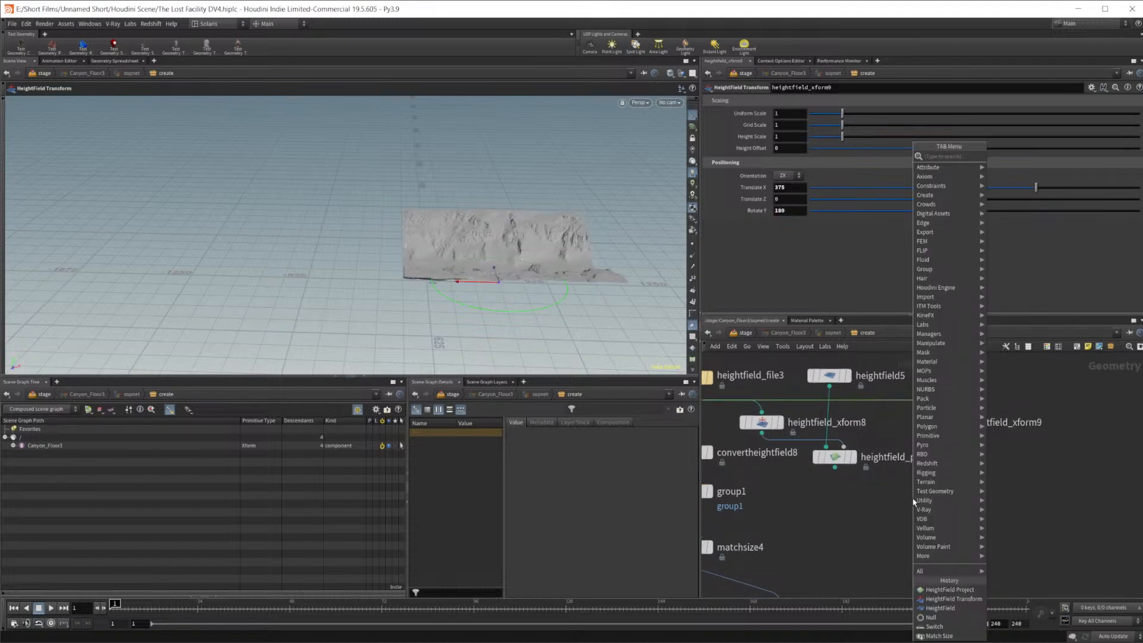
type("hfproj")
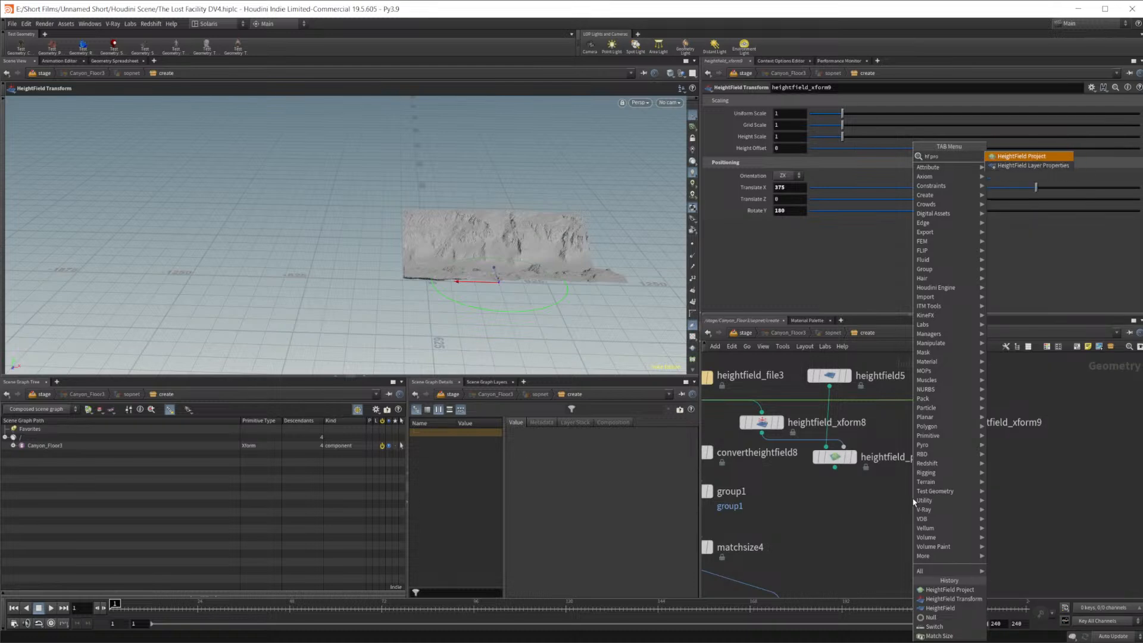
key("Return")
left_click(912, 498)
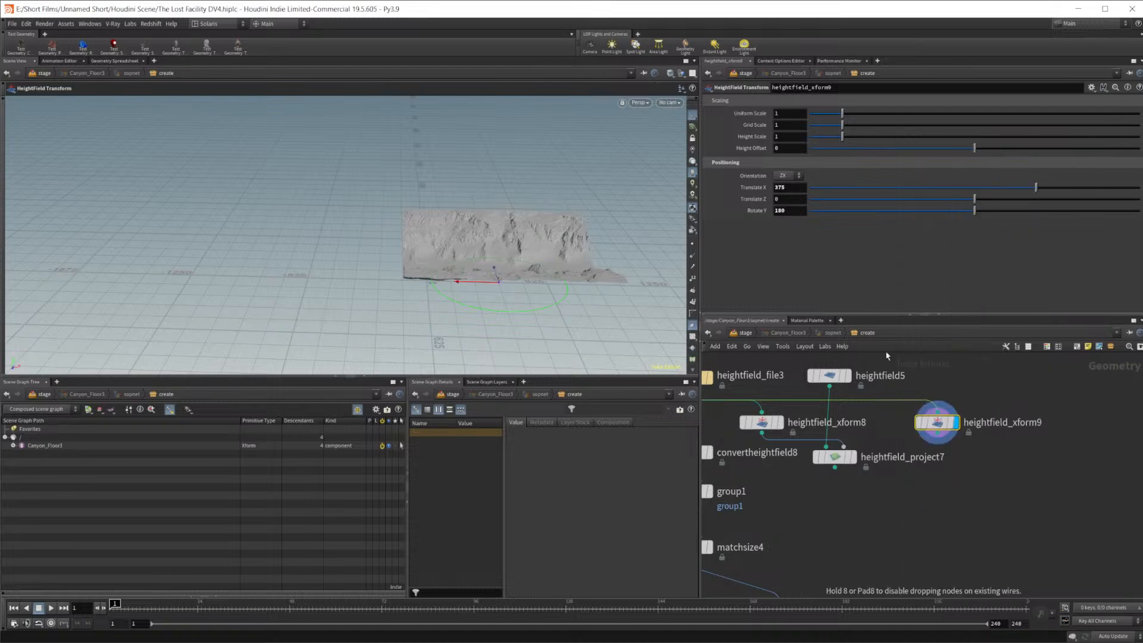
Set Translate X of heightfield_xform9 to -375
left_click(937, 423)
type("-375")
key("Return")
Connect heightfield_project7 and heightfield_xform9 as the first and second inputs of heightfield_project8 and display the result
scroll(859, 486, "up", 3)
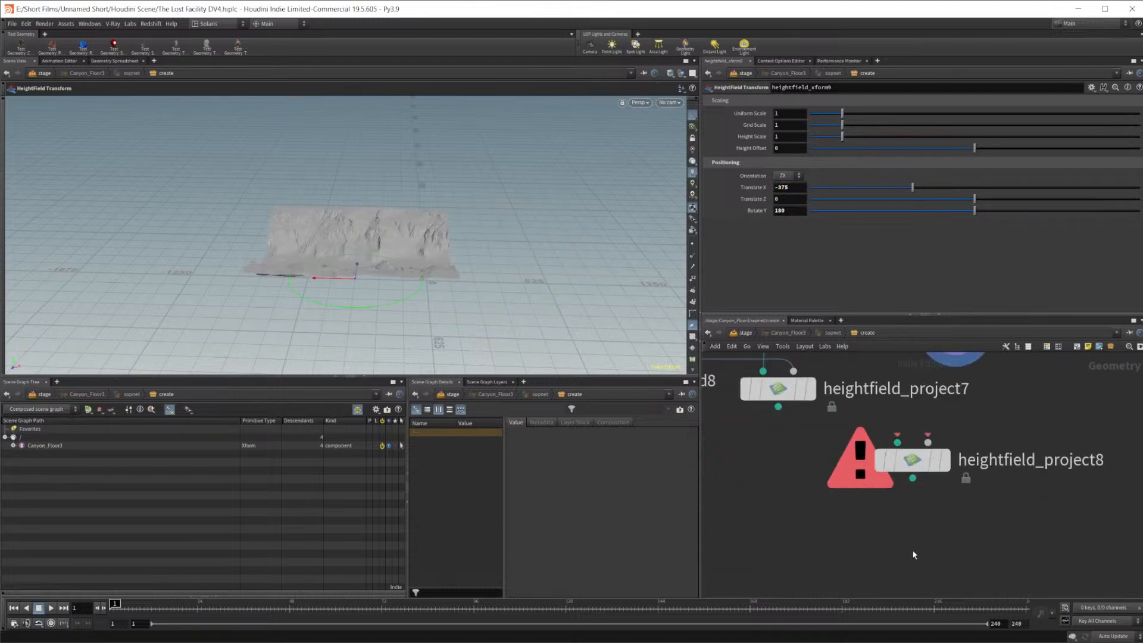
left_click(897, 443)
middle_click_drag(966, 368, 920, 401)
left_click_drag(920, 401, 882, 476)
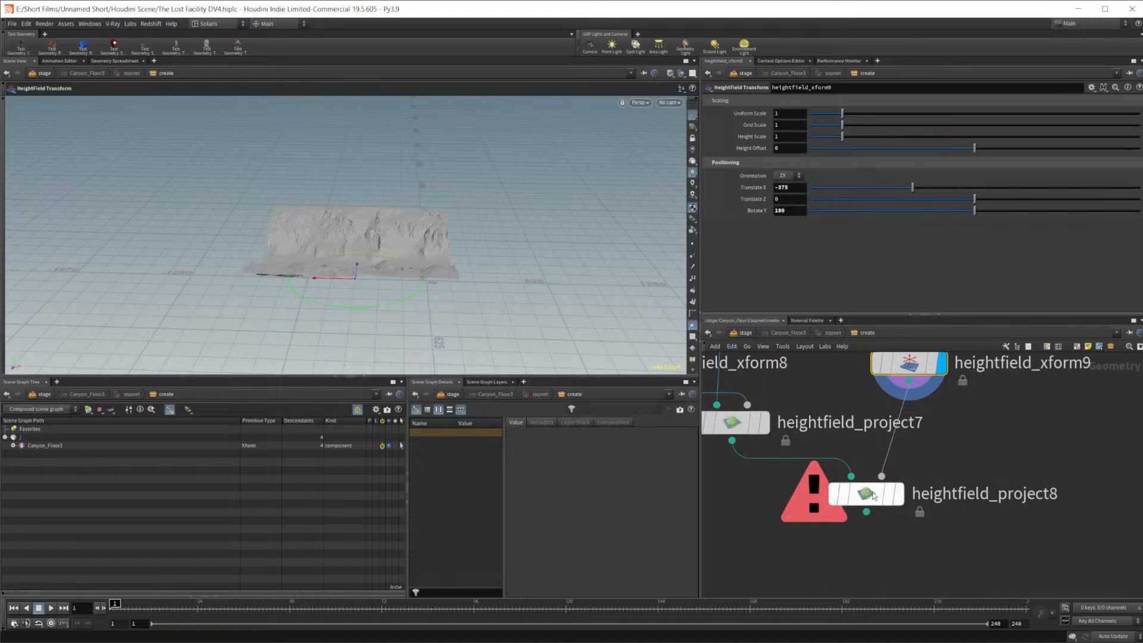
left_click(908, 456)
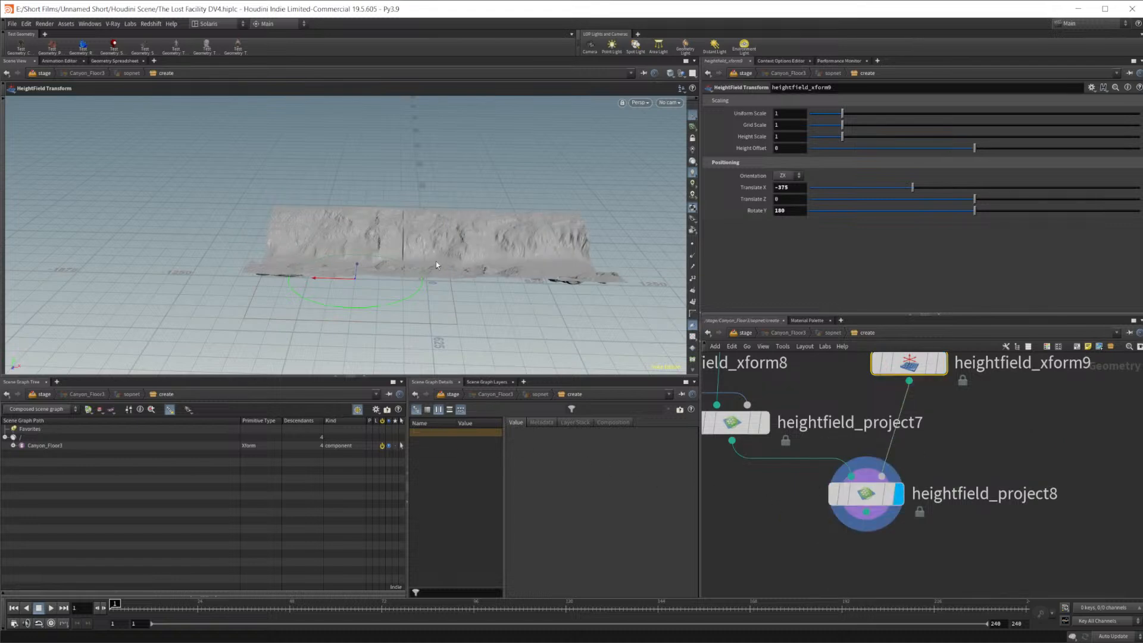
Examine how the existing Canyon_Floor2 network combines its projections with a draw mask and mask blur
middle_click_drag(897, 571, 1095, 563)
scroll(982, 524, "down", 4)
middle_click_drag(791, 440, 1142, 406)
middle_click_drag(870, 478, 981, 473)
scroll(956, 478, "up", 2)
middle_click_drag(896, 483, 723, 435)
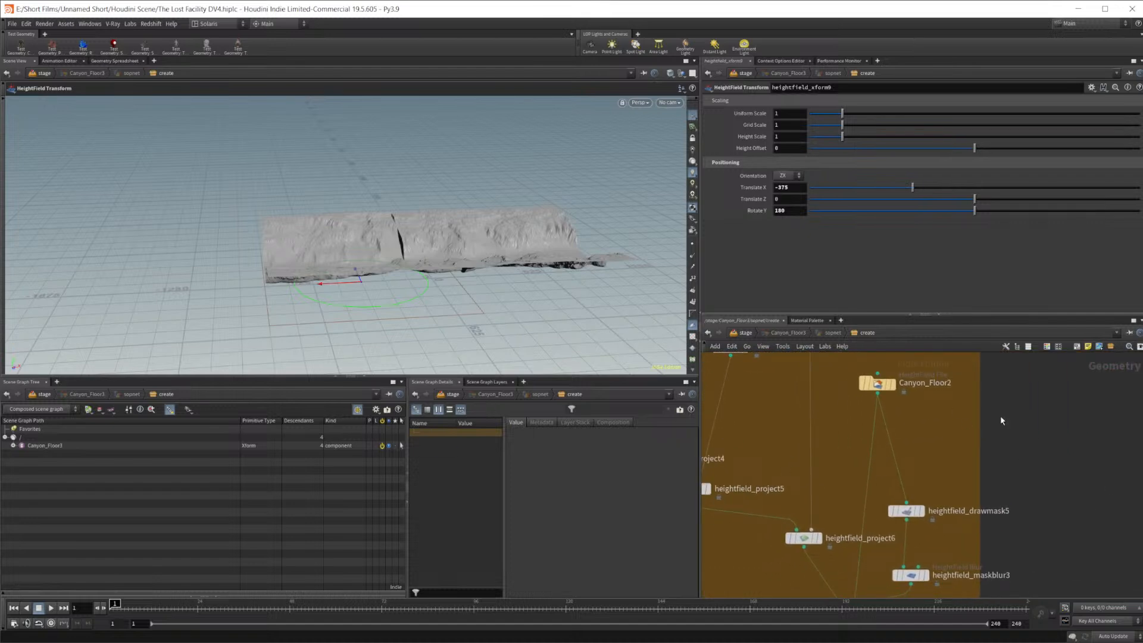
middle_click_drag(980, 413, 709, 441)
middle_click_drag(1072, 493, 903, 530)
scroll(946, 522, "down", 3)
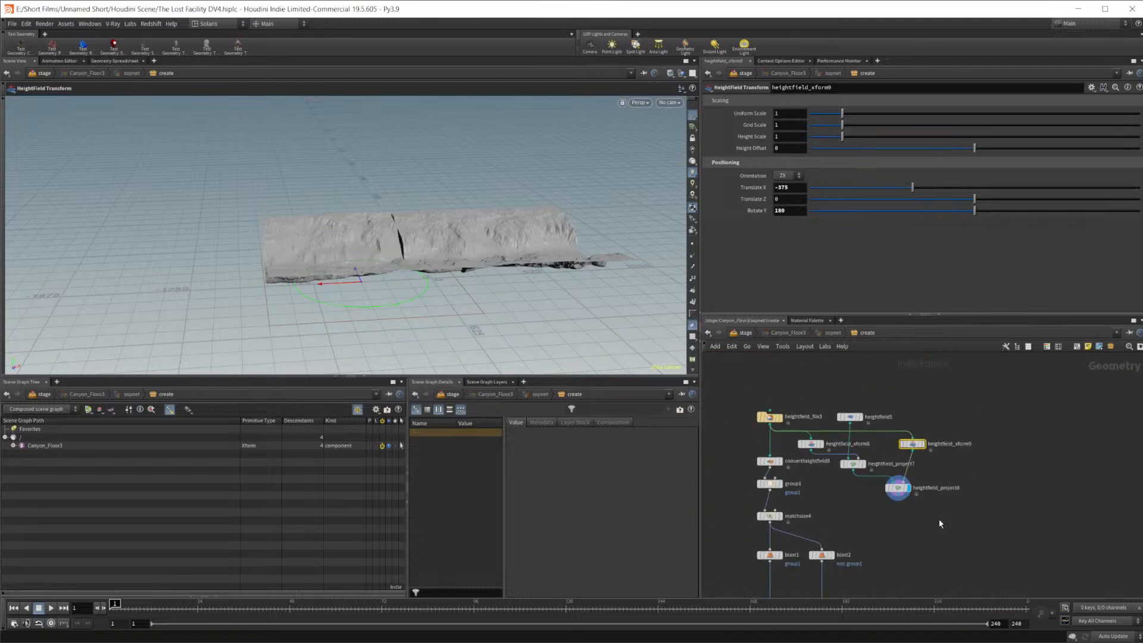
Add a HeightField Layer node below heightfield_project8
key("Tab")
type("hf lay")
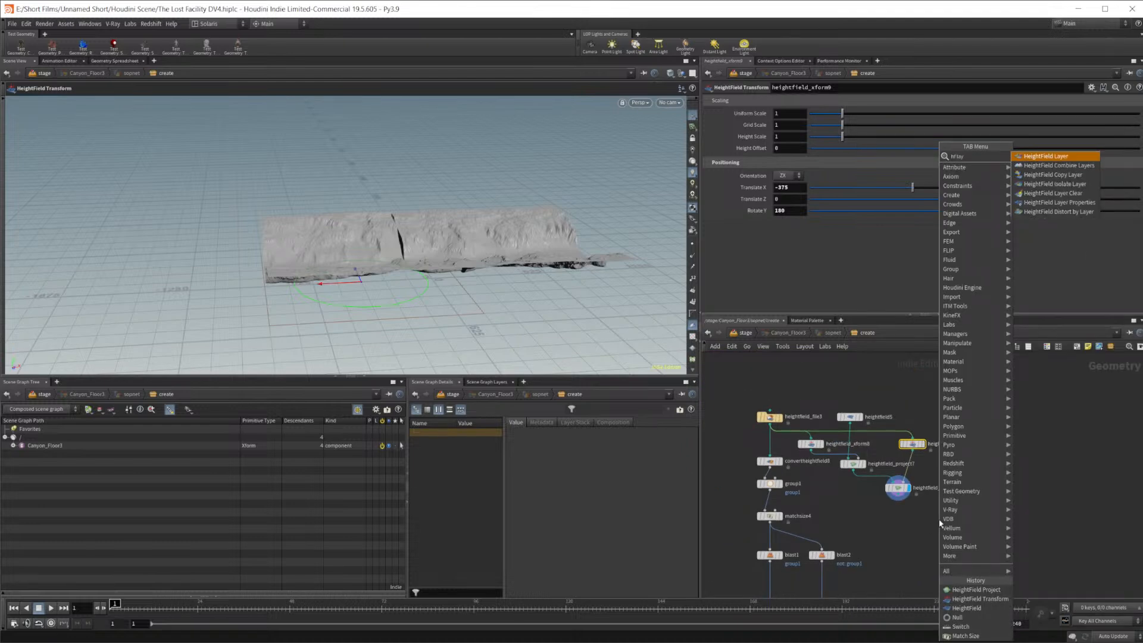
key("Return")
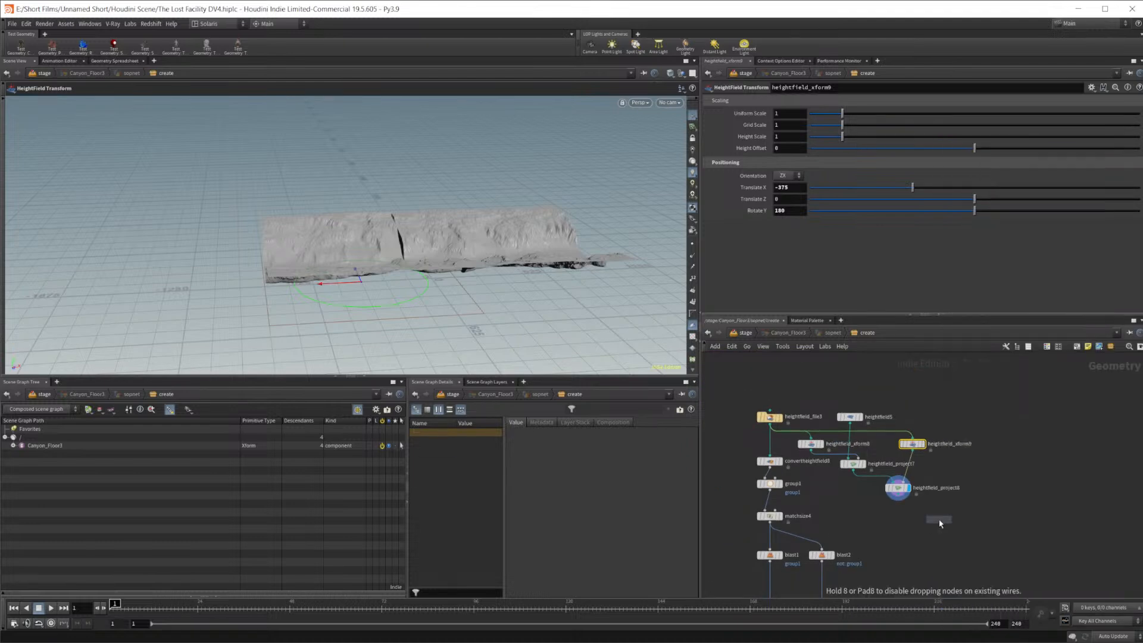
left_click(907, 523)
scroll(920, 505, "up", 3)
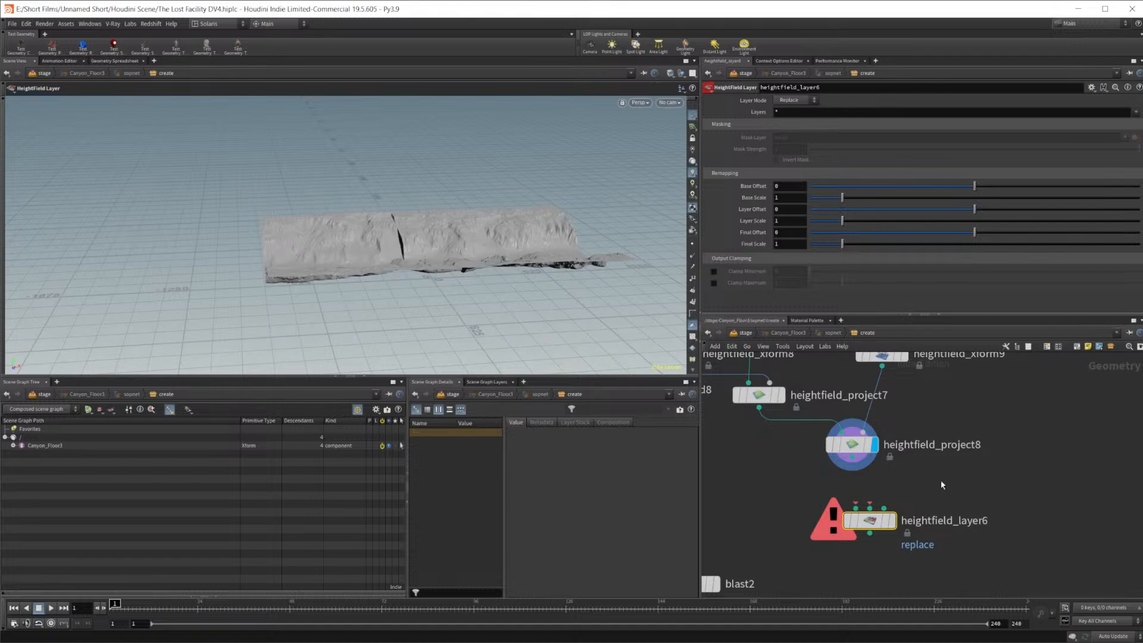
Rewire the base input of heightfield_project8 to come from heightfield5 instead of heightfield_project7
scroll(941, 480, "down", 3)
middle_click_drag(951, 505, 836, 561)
left_click(814, 459)
middle_click_drag(859, 515, 953, 490)
left_click_drag(819, 406, 910, 474)
Connect heightfield_project7 and heightfield_project8 to the first two inputs of heightfield_layer6
scroll(874, 531, "up", 3)
middle_click_drag(872, 511, 917, 446)
middle_click_drag(855, 415, 871, 430)
left_click_drag(845, 380, 921, 540)
left_click_drag(993, 390, 921, 500)
Add a HeightField Draw Mask fed by heightfield_project8, connect it to heightfield_layer6's mask input, and display it
key("Tab")
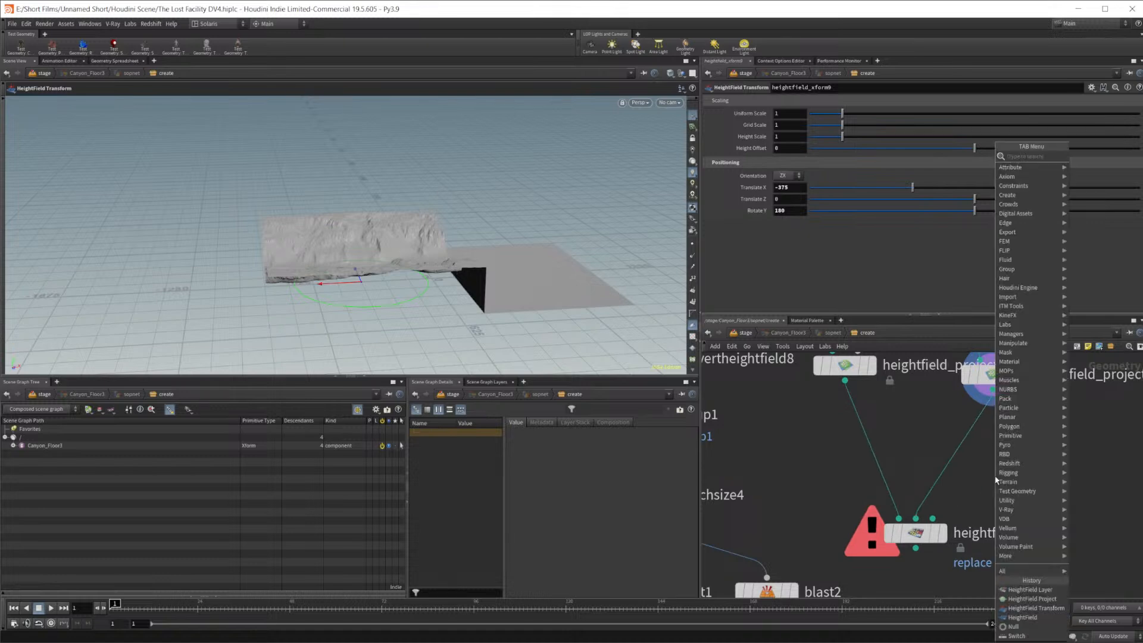
type("hf dr")
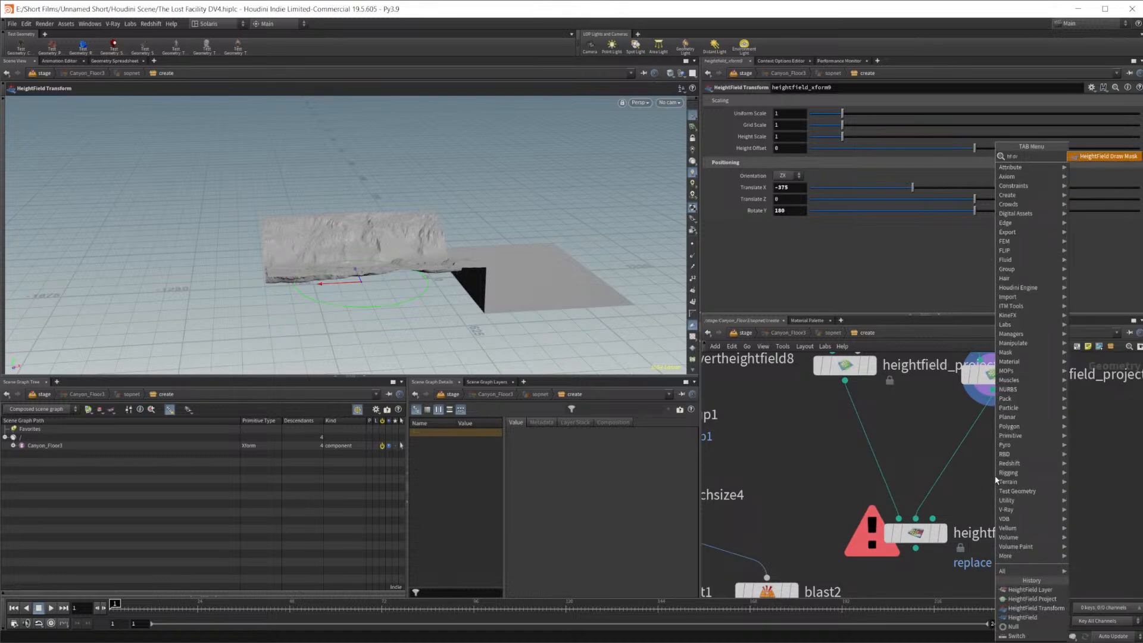
left_click(1106, 397)
left_click(992, 478)
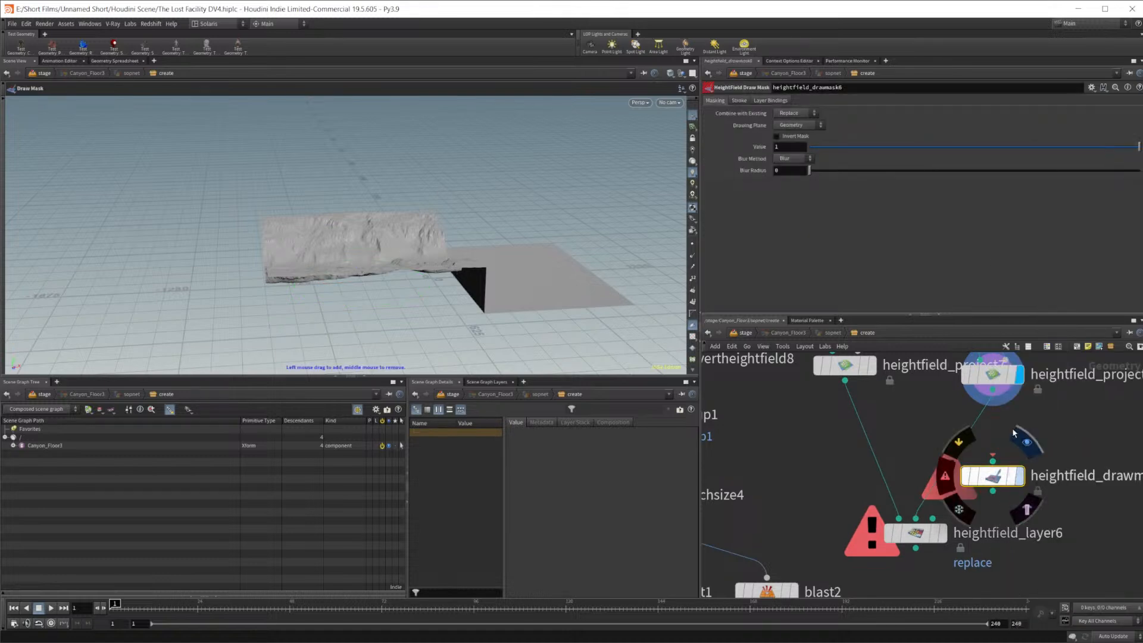
mouse_move(993, 390)
left_mouse_down()
mouse_move(993, 461)
mouse_move(946, 526)
left_mouse_up()
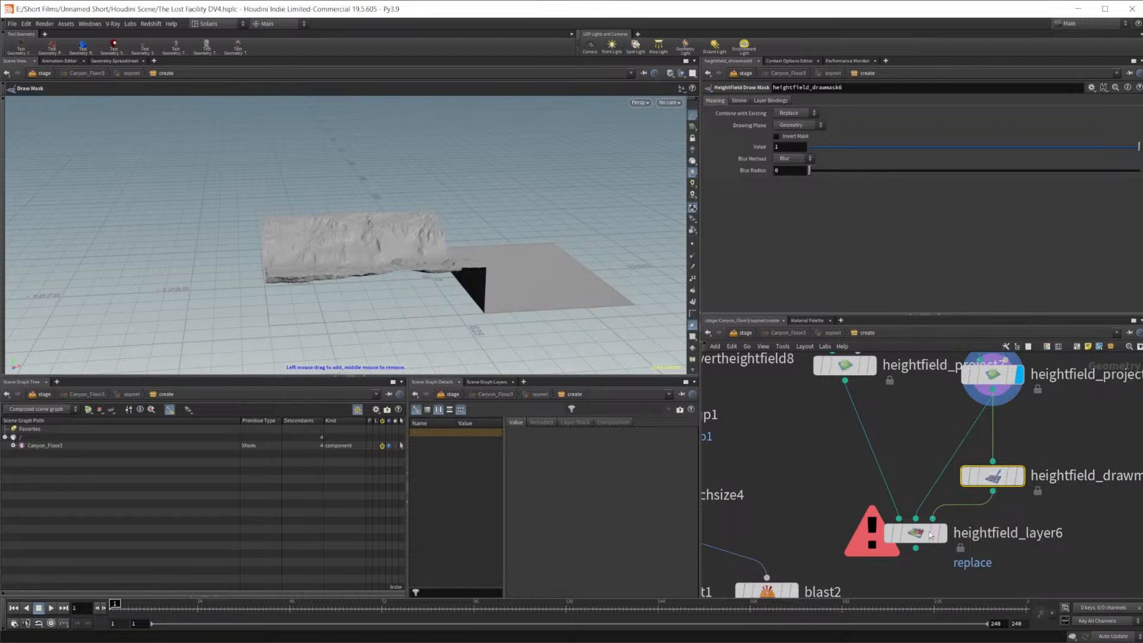
mouse_move(1003, 484)
left_click(1027, 443)
left_click_drag(999, 484, 1007, 471)
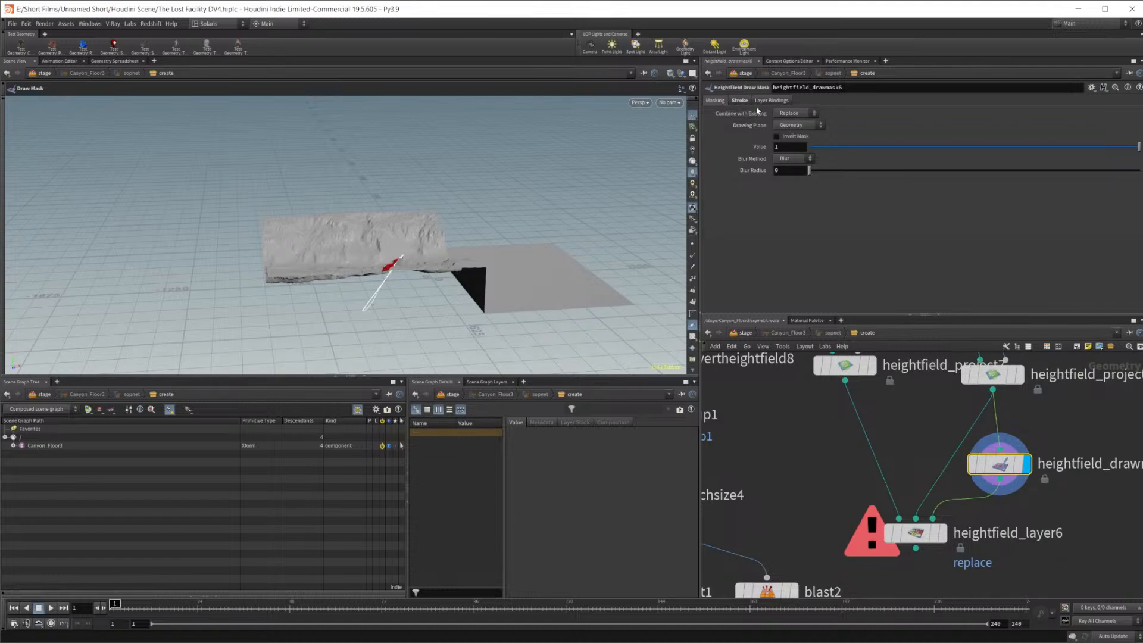
Clear the stray stroke and outline a mask over the projected wall half, stopping short of the center seam
left_click(740, 100)
left_click(718, 136)
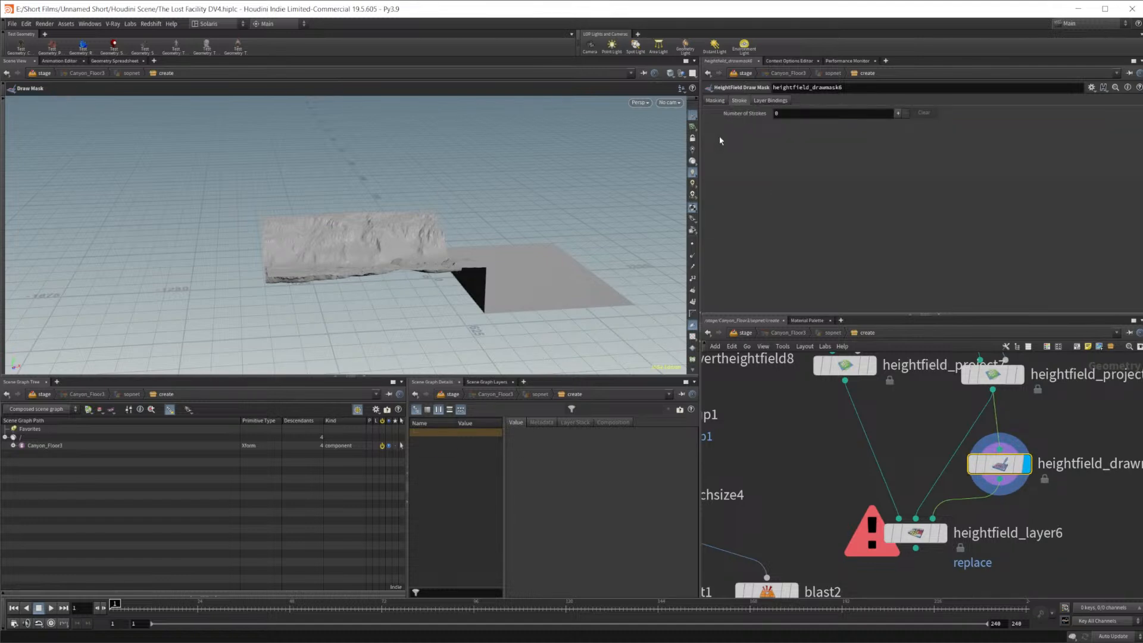
mouse_move(345, 212)
left_mouse_down("alt")
mouse_move(363, 256)
mouse_move(378, 252)
left_mouse_up("alt")
left_click_drag(385, 194, 409, 157)
mouse_move(443, 158)
middle_mouse_down("alt")
mouse_move(402, 166)
mouse_move(414, 165)
middle_mouse_up("alt")
left_click_drag(367, 155, 382, 229)
mouse_move(389, 324)
left_mouse_down()
mouse_move(289, 359)
mouse_move(238, 165)
left_mouse_up()
Insert a HeightField Mask Blur between heightfield_drawmask6 and heightfield_layer6
middle_click_drag(1006, 512, 958, 410)
left_click_drag(869, 432, 867, 491)
key("Tab")
type("hf")
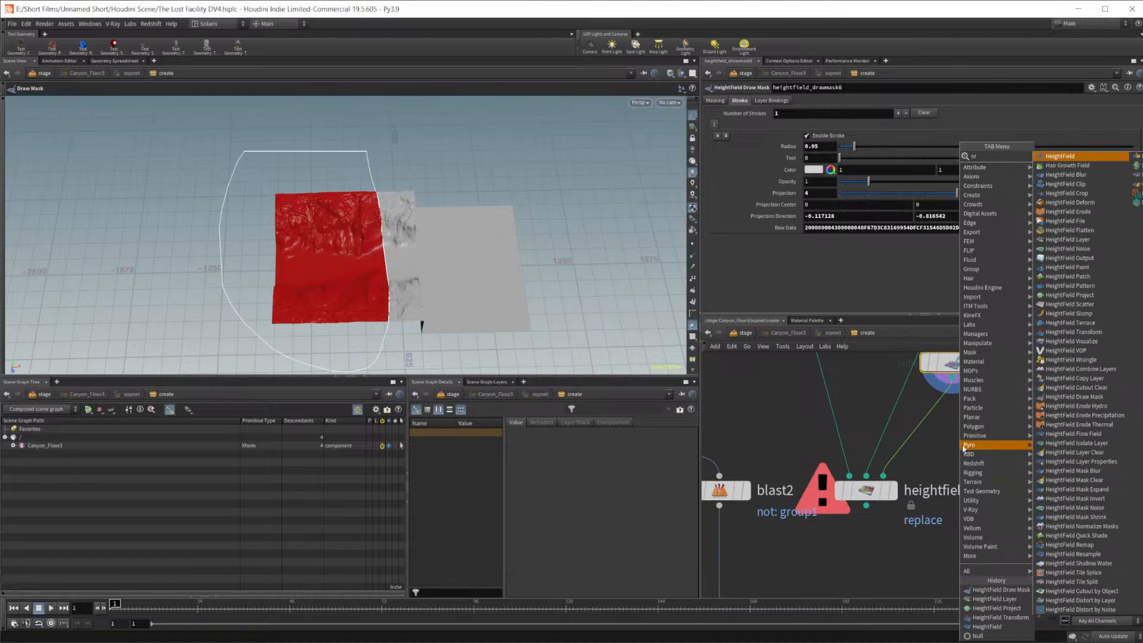
type("mb")
key("Return")
left_click(962, 445)
mouse_move(962, 447)
left_mouse_down()
mouse_move(938, 427)
mouse_move(952, 427)
left_mouse_up()
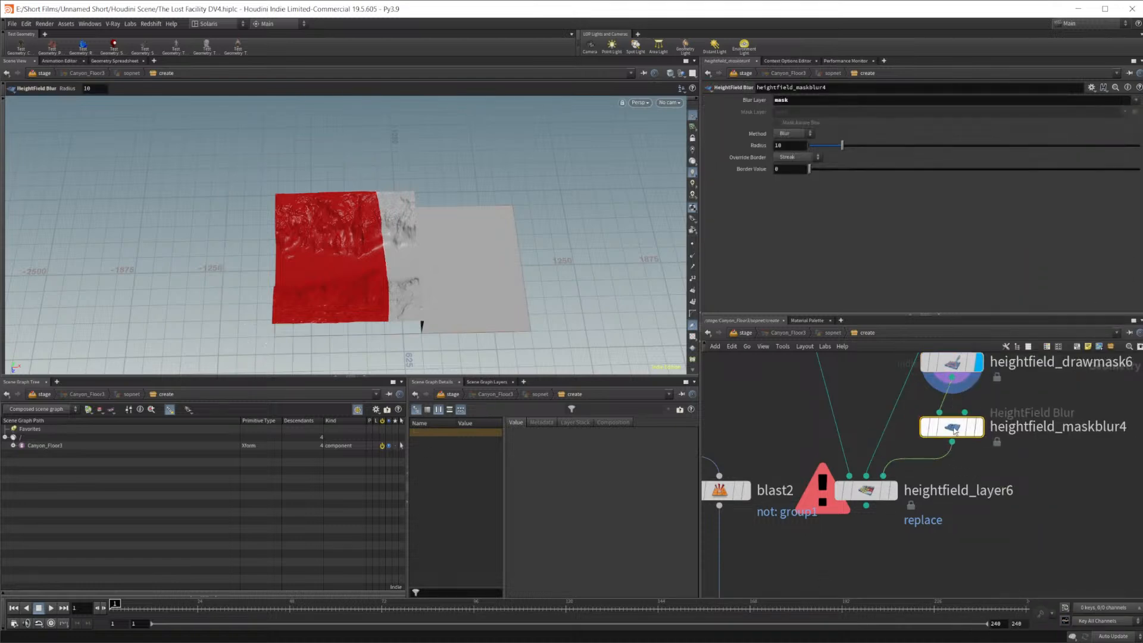
Set the mask blur Radius to 100 and display heightfield_layer6 to check the blended walls
left_click(798, 148)
left_click(796, 146)
type("100")
key("Return")
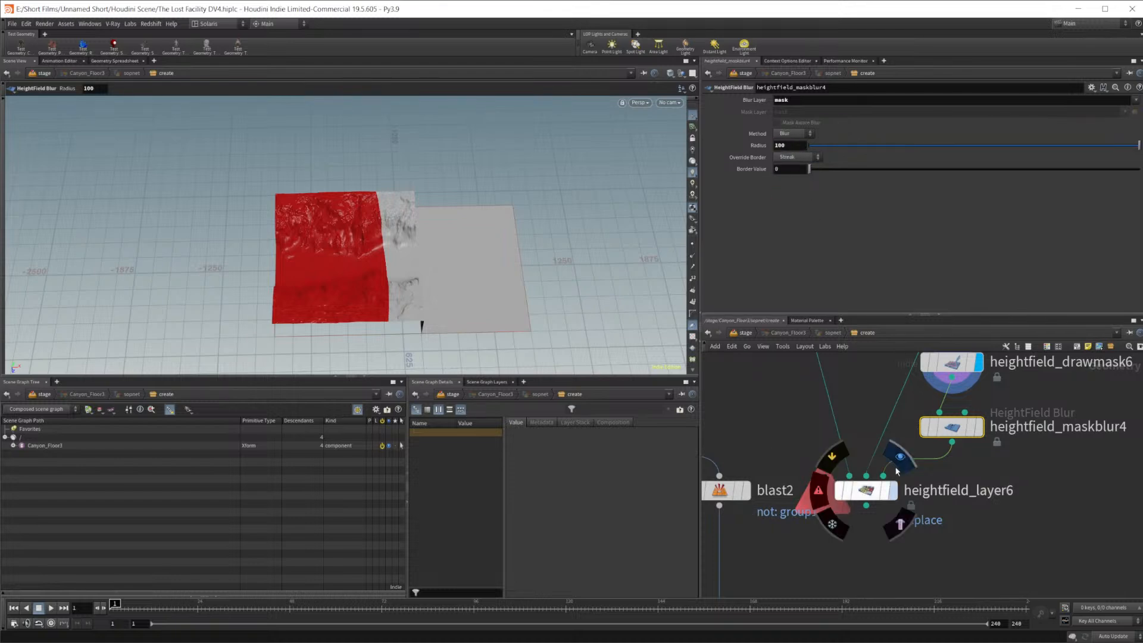
left_click(900, 456)
left_click(870, 494)
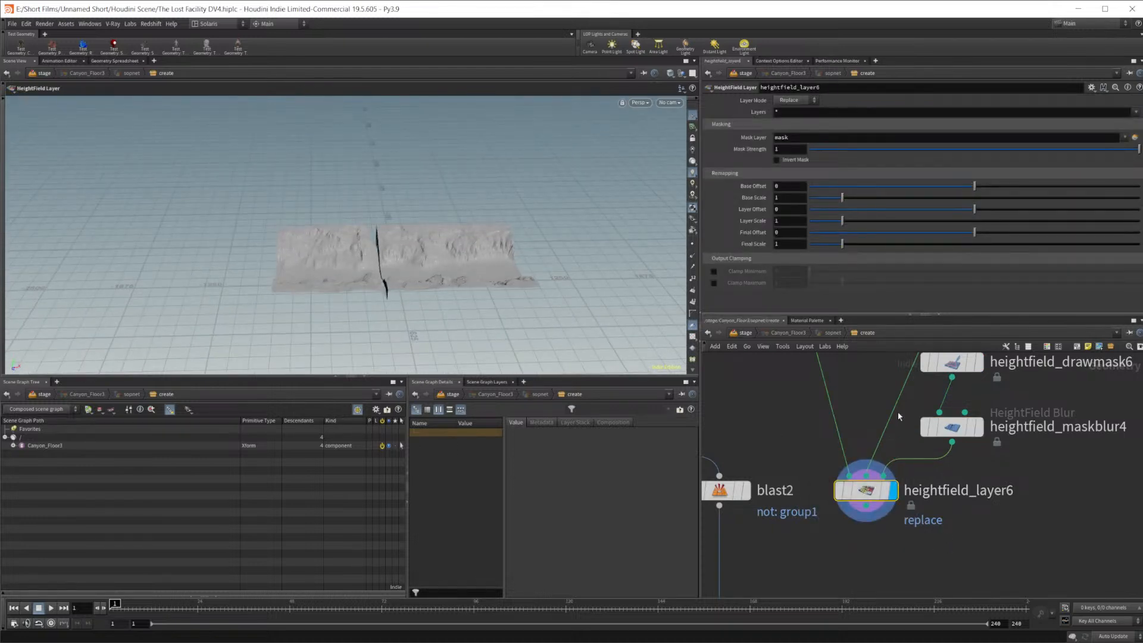
middle_click_drag(1034, 406, 931, 442)
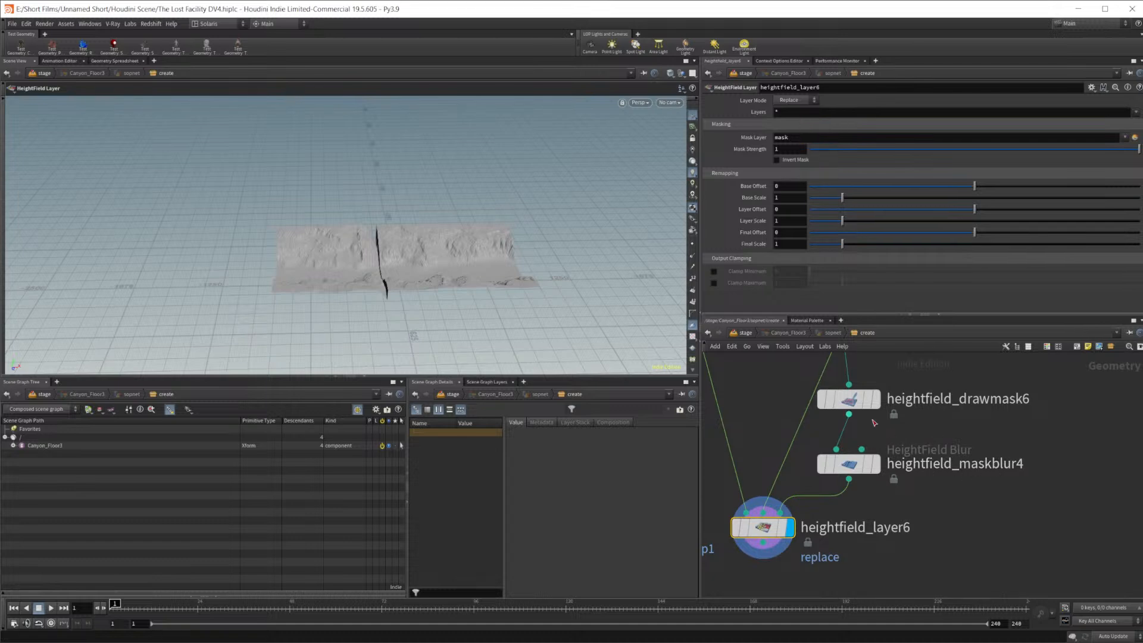
Display heightfield_drawmask6 and remove its existing mask stroke
mouse_move(866, 439)
left_click(875, 398)
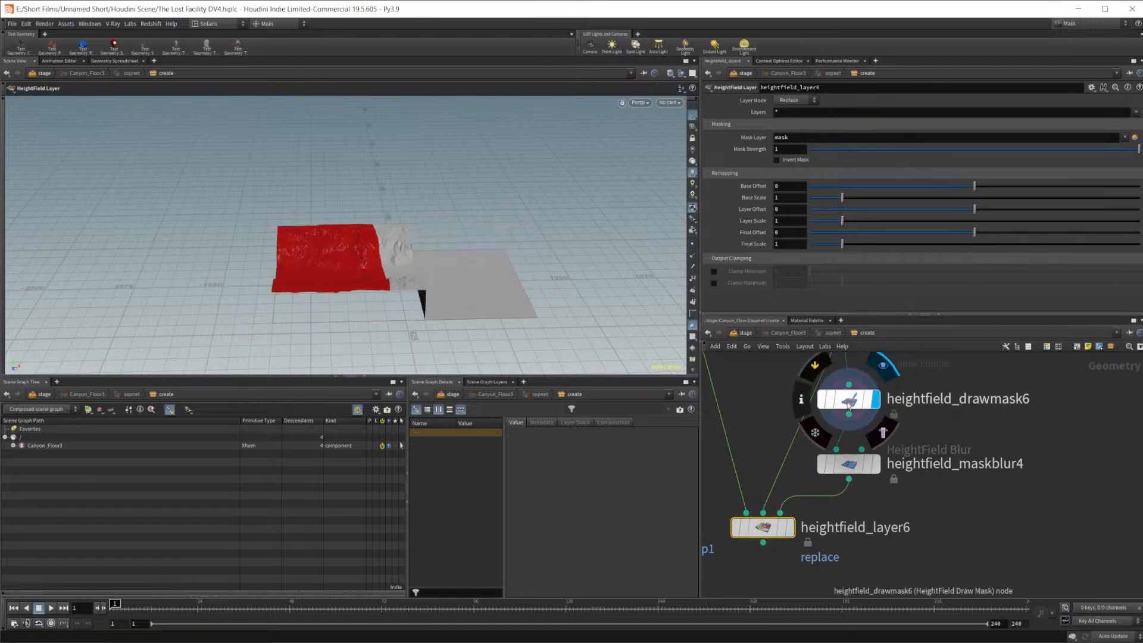
left_click(849, 398)
key("Return")
left_click(717, 136)
Try masking the flat half together with the strip of wall beside the seam
left_click_drag(405, 224, 381, 285, "alt")
mouse_move(413, 137)
left_mouse_down("alt")
mouse_move(403, 182)
mouse_move(418, 153)
mouse_move(422, 168)
left_mouse_up("alt")
mouse_move(390, 292)
left_mouse_down()
mouse_move(430, 363)
mouse_move(524, 351)
mouse_move(544, 139)
left_mouse_up()
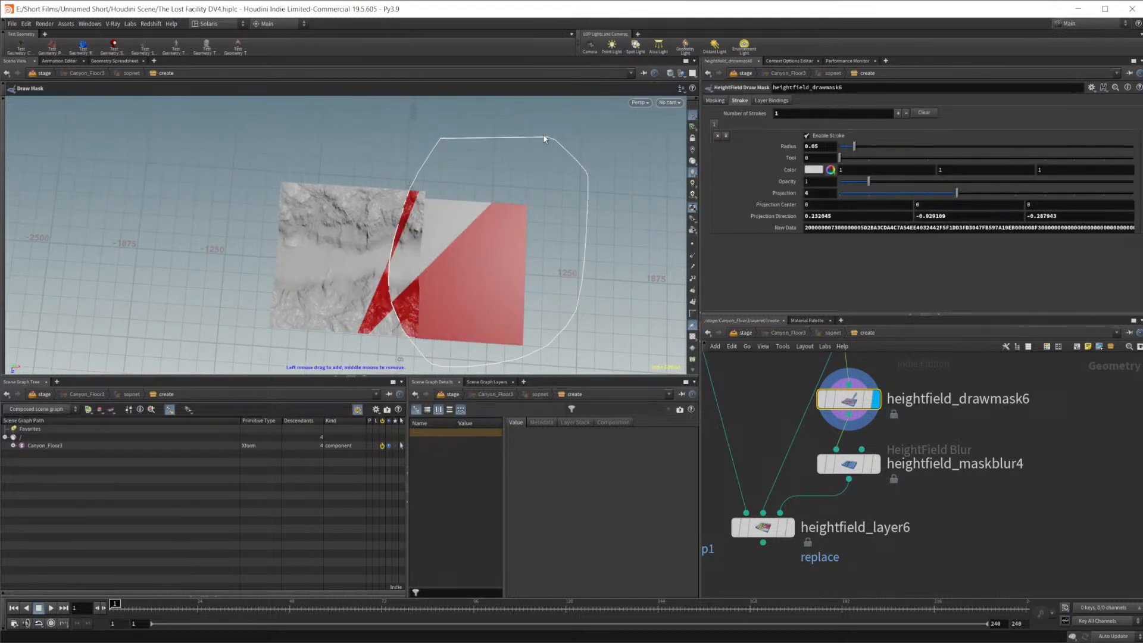
left_click(717, 136)
mouse_move(434, 154)
left_mouse_down()
mouse_move(388, 243)
mouse_move(417, 363)
mouse_move(587, 273)
mouse_move(577, 203)
left_mouse_up()
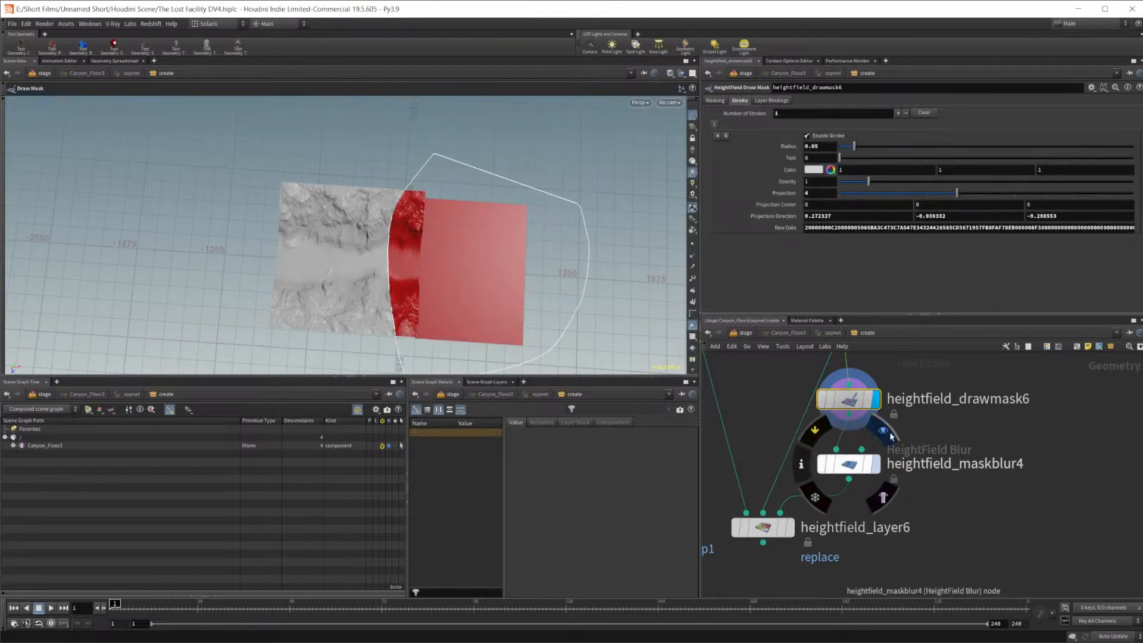
Display heightfield_layer6 to check the blend with the redrawn mask, and review the mask blur settings
left_click(875, 463)
left_click(797, 494)
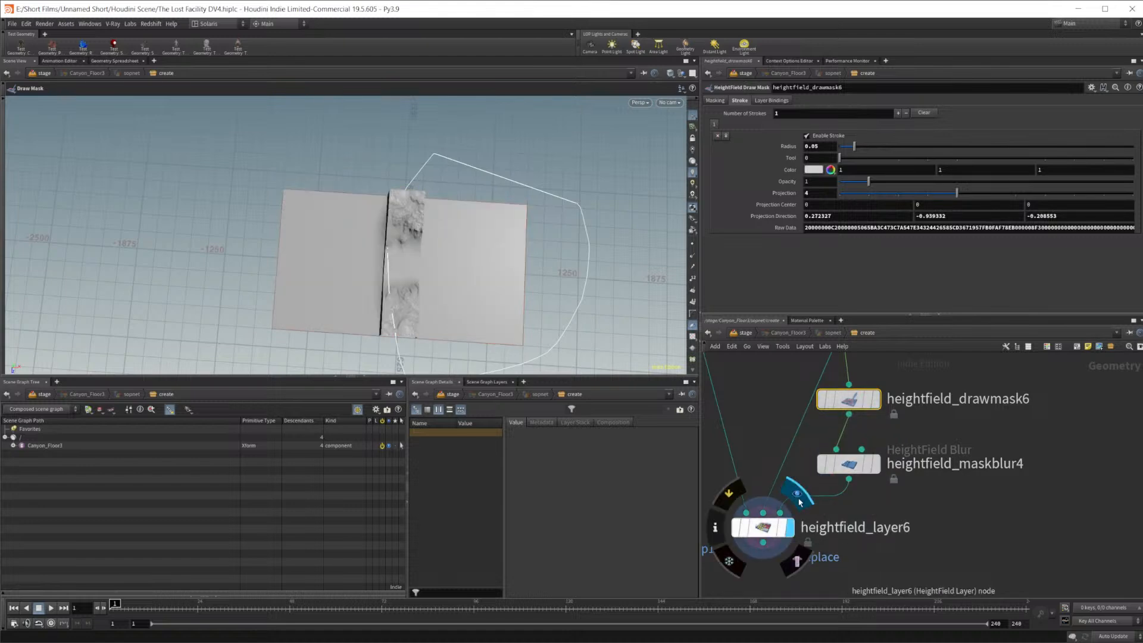
left_click(822, 466)
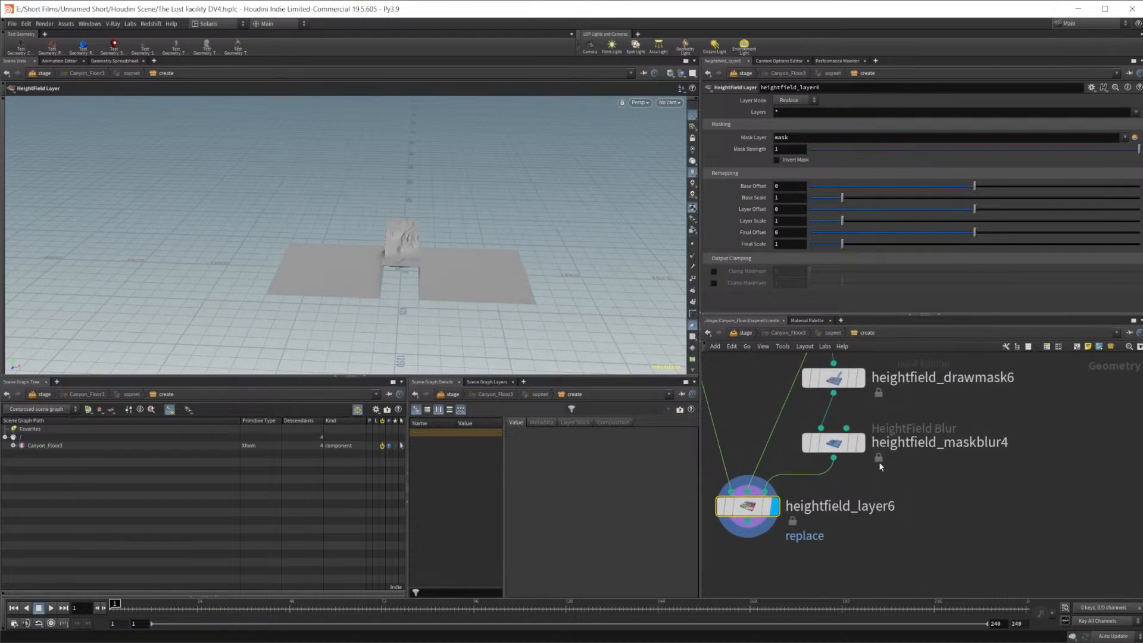
left_click(833, 443)
left_click(834, 377)
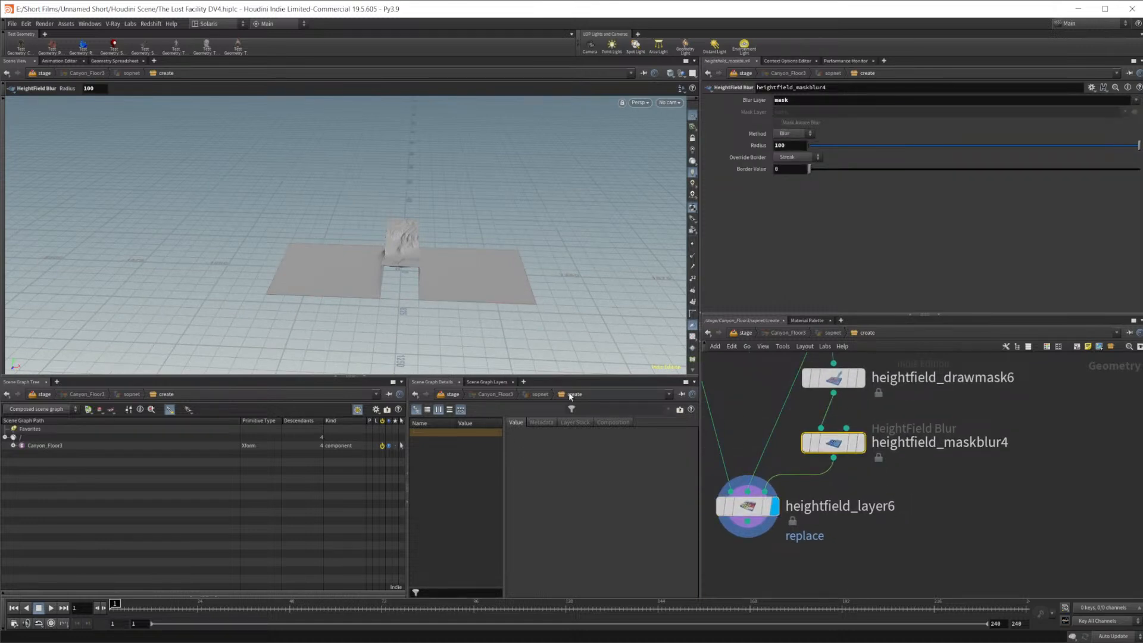
Undo the mask redraws on heightfield_drawmask6, back to the original stroke over the wall half
key("ctrl+z")
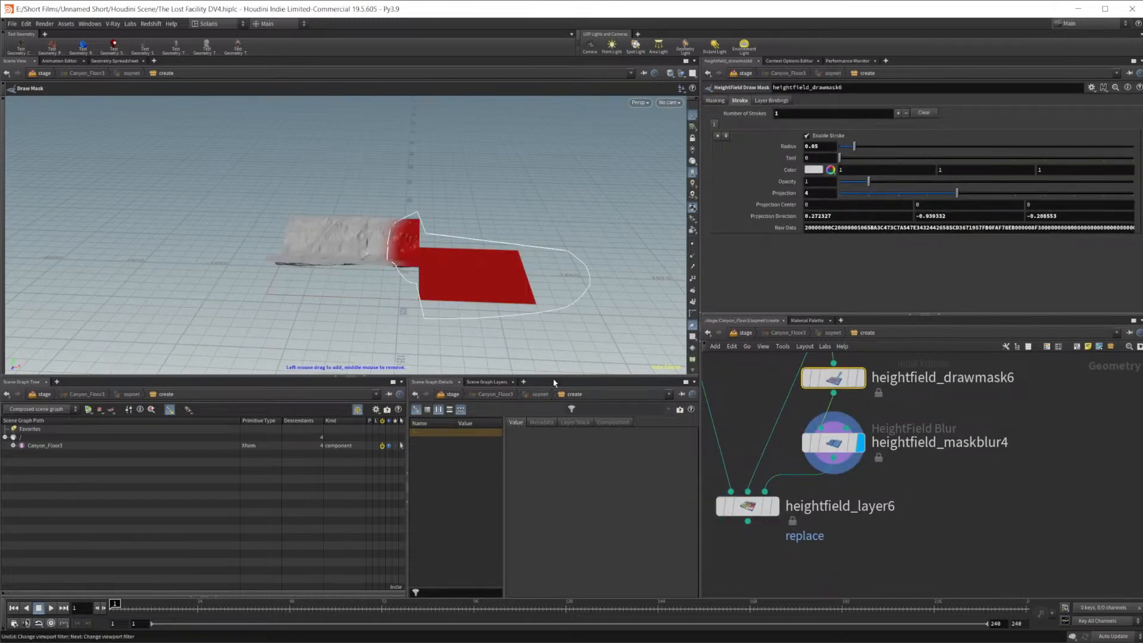
key("ctrl+z")
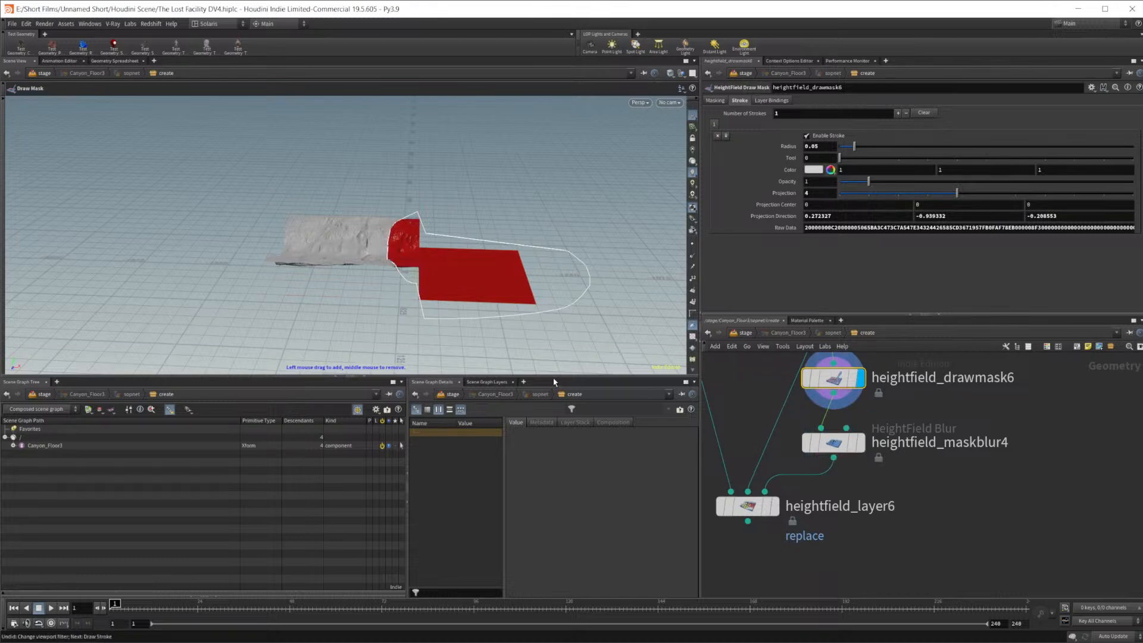
key("ctrl+z")
key("ctrl+z")
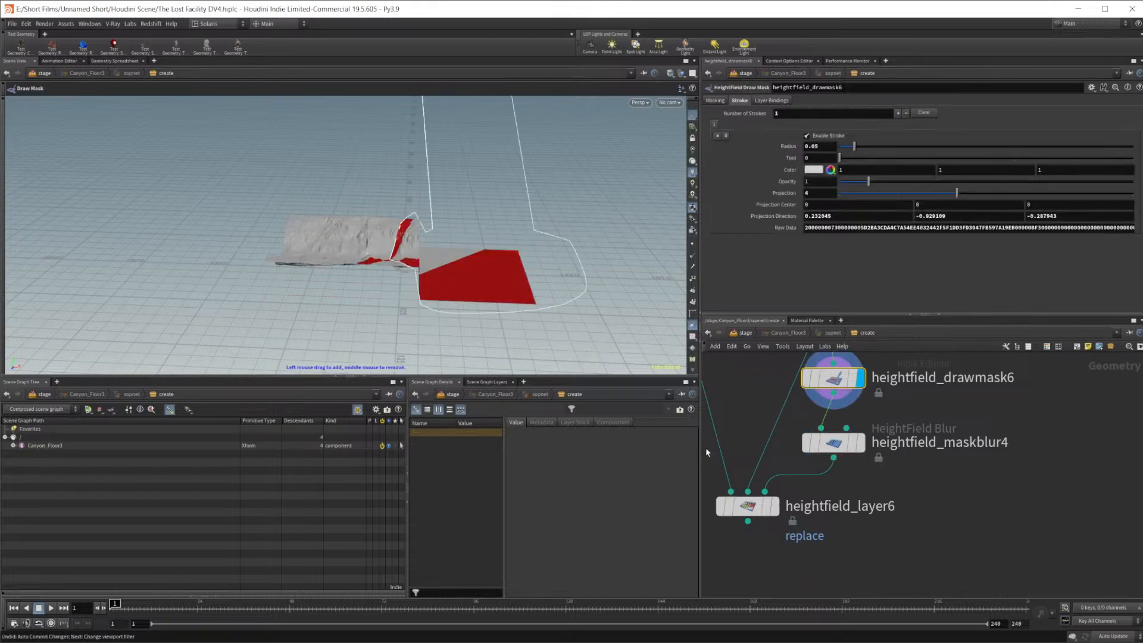
key("ctrl+z")
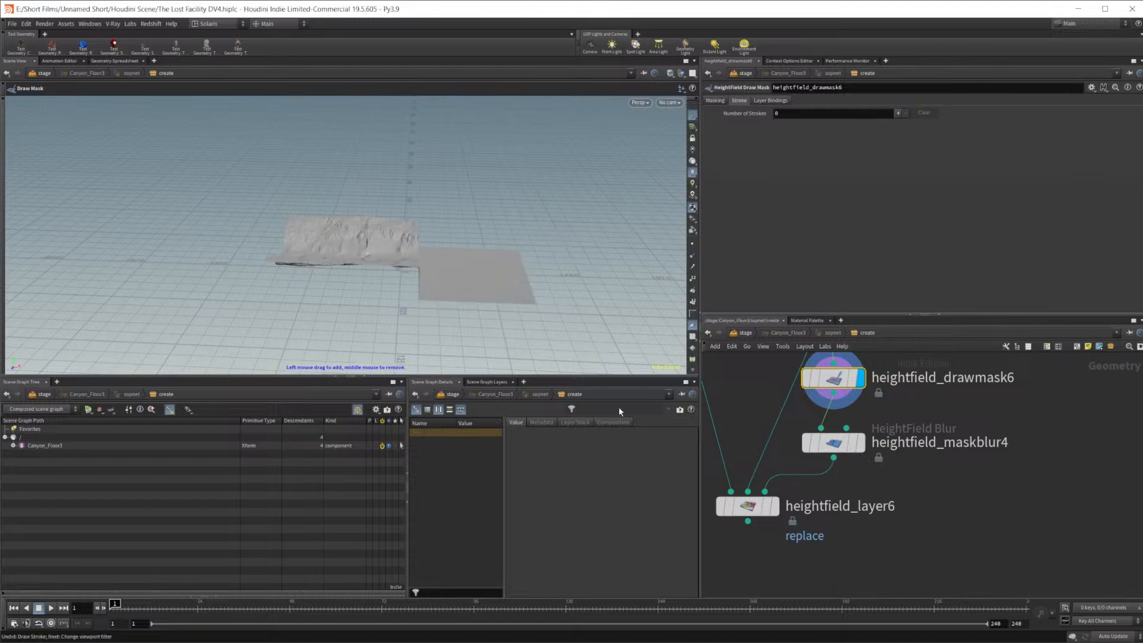
key("ctrl+z")
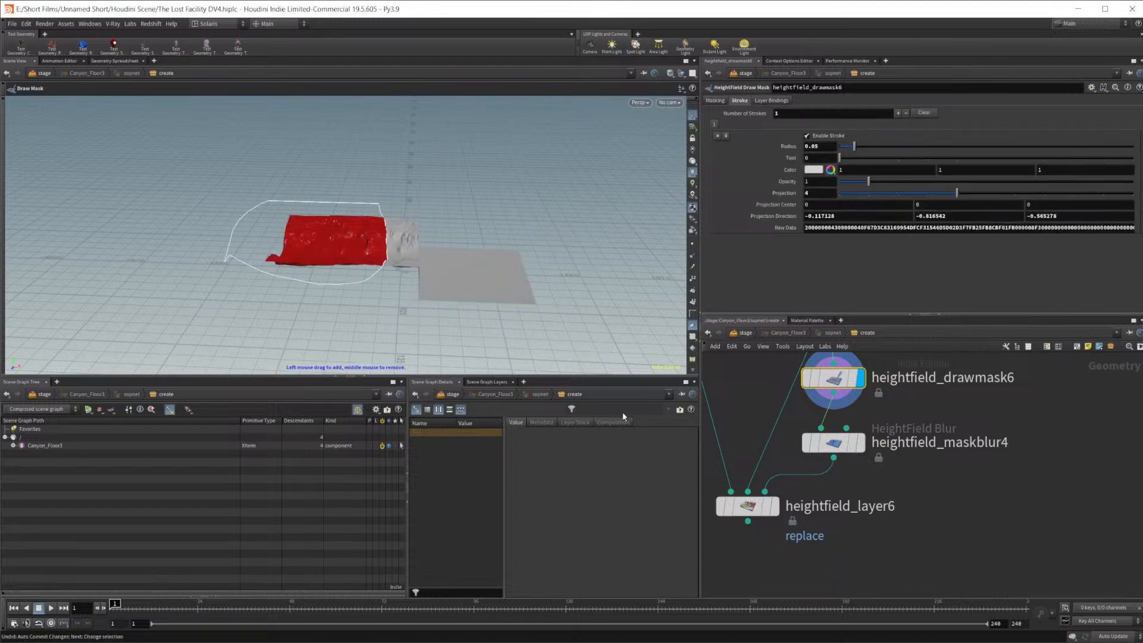
Display heightfield_layer6, try the Blend layer mode on it, and return the mode to Replace
mouse_move(773, 503)
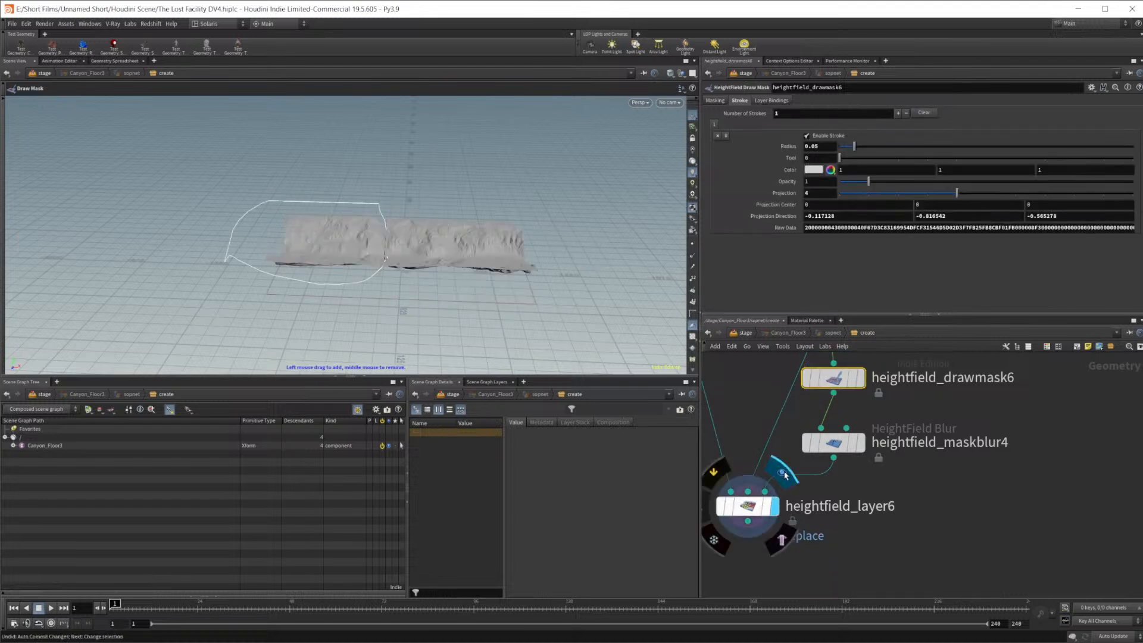
left_click(748, 505)
left_click(791, 102)
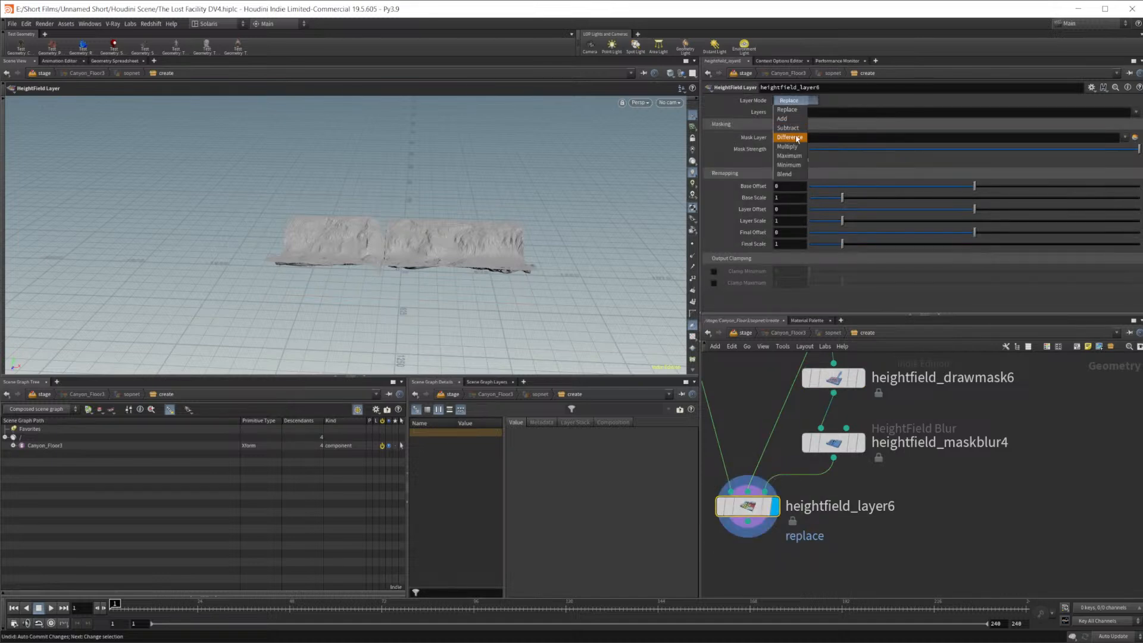
left_click(795, 174)
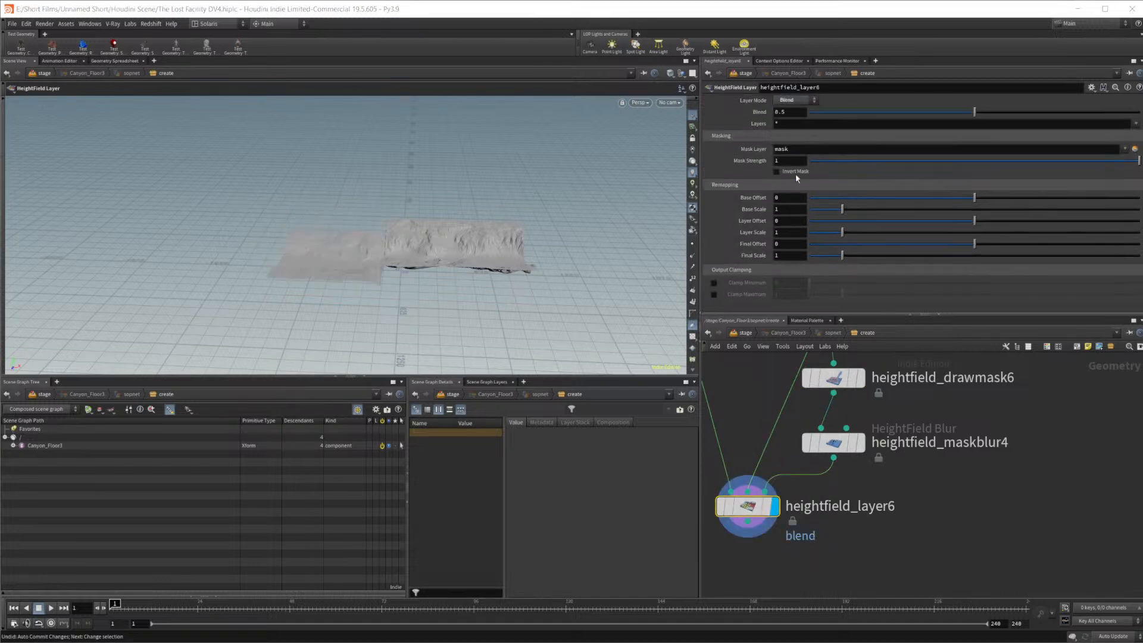
mouse_move(416, 271)
left_mouse_down("alt")
mouse_move(465, 302)
mouse_move(415, 273)
mouse_move(435, 268)
left_mouse_up("alt")
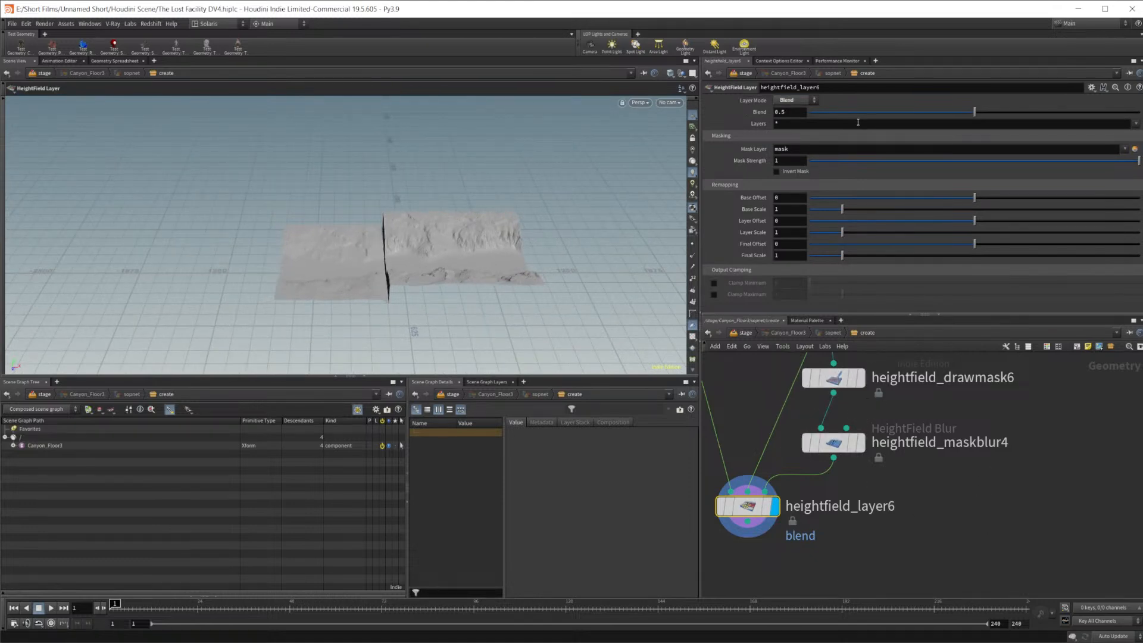
left_click(786, 99)
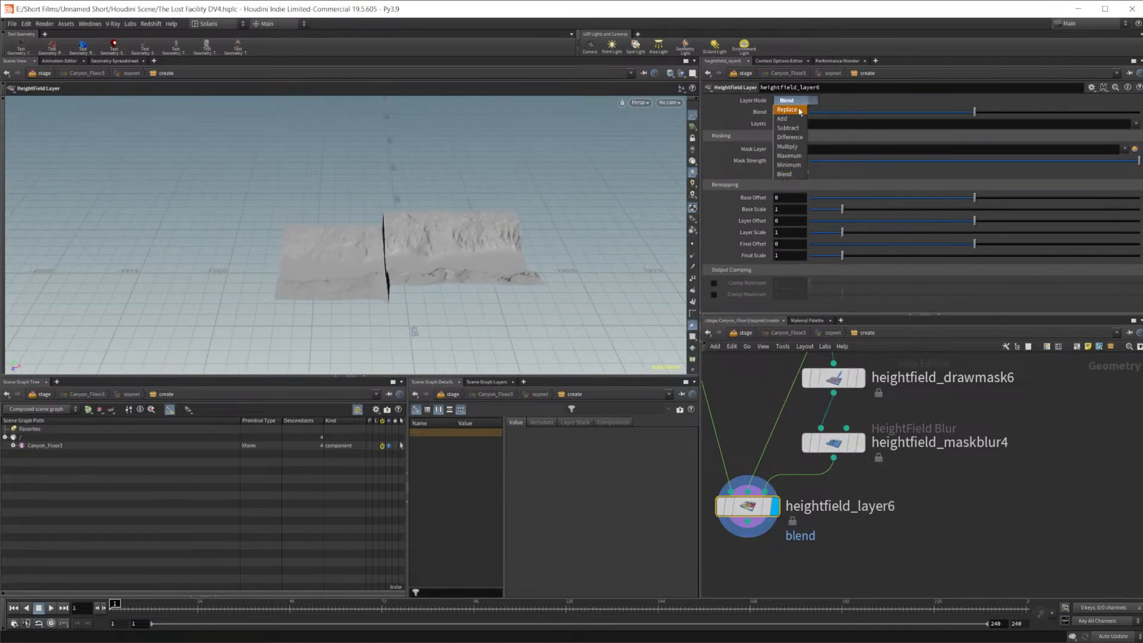
left_click(787, 110)
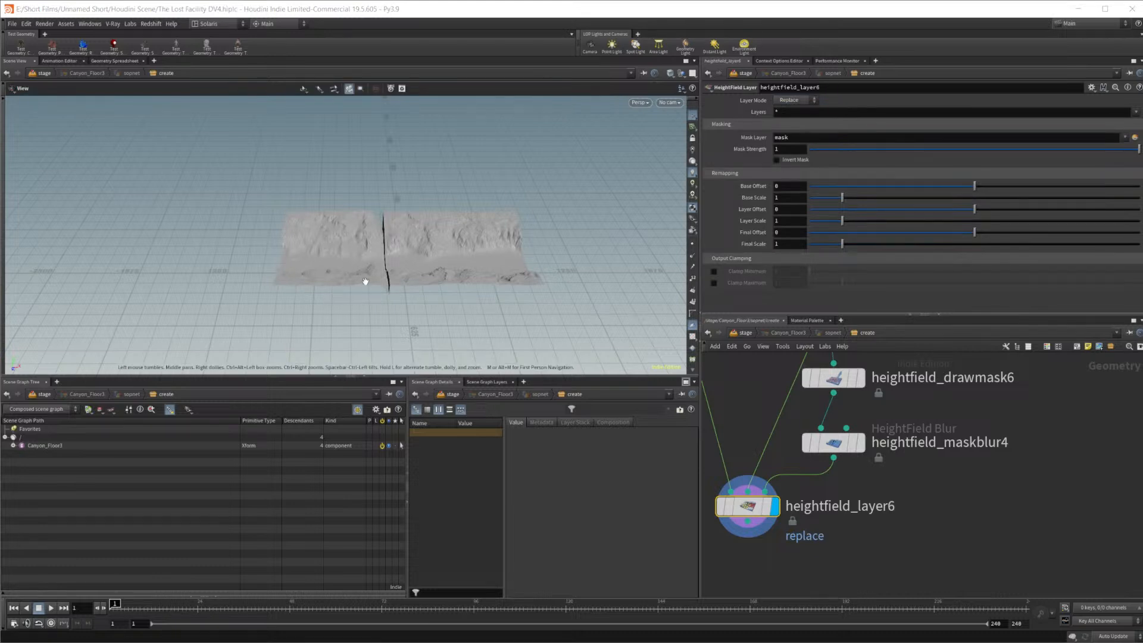
Inspect the seam in the layered wall up close, and display heightfield_project8 for comparison
right_click_drag(470, 304, 659, 235, "alt")
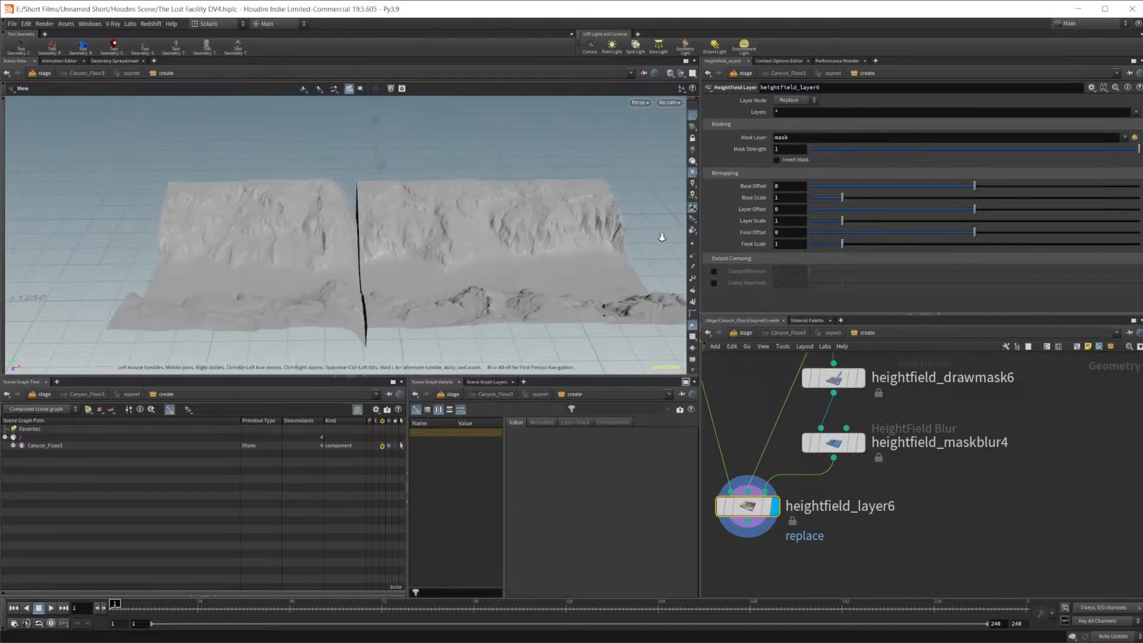
left_click_drag(400, 281, 396, 306, "alt")
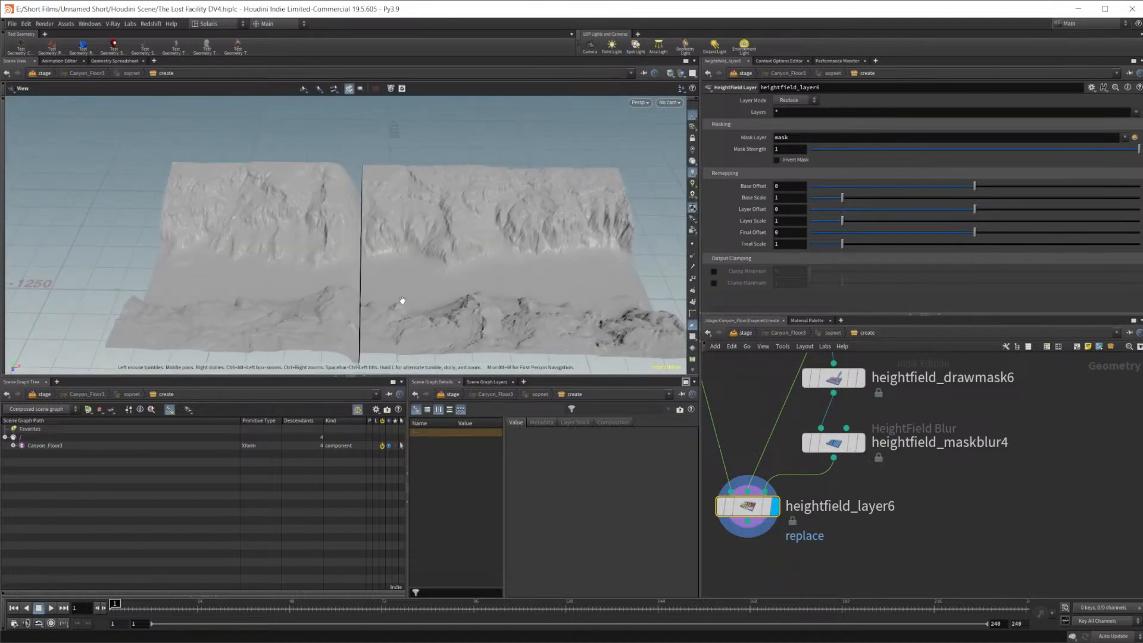
middle_click_drag(928, 505, 954, 543)
middle_click_drag(770, 431, 851, 539)
scroll(839, 524, "down", 3)
middle_click_drag(870, 458, 828, 438)
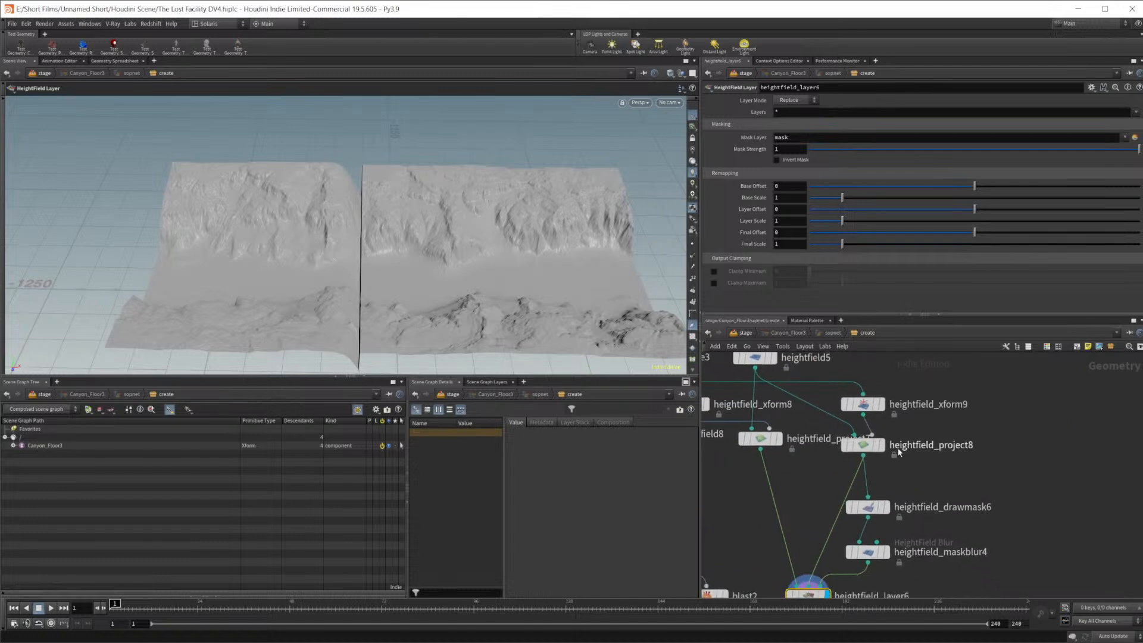
left_click(890, 424)
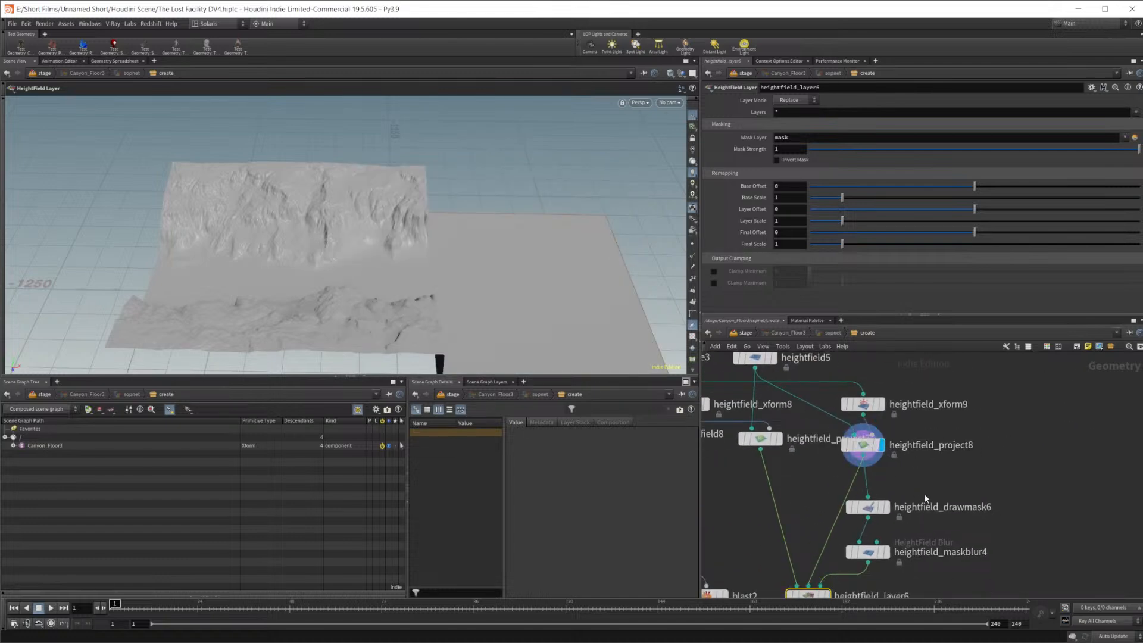
Clear the stroke on heightfield_drawmask6 and draw a new freehand mask around the wall half, leaving out the strip bordering the flat area
middle_click_drag(923, 494, 888, 450)
mouse_move(838, 468)
left_click(861, 451)
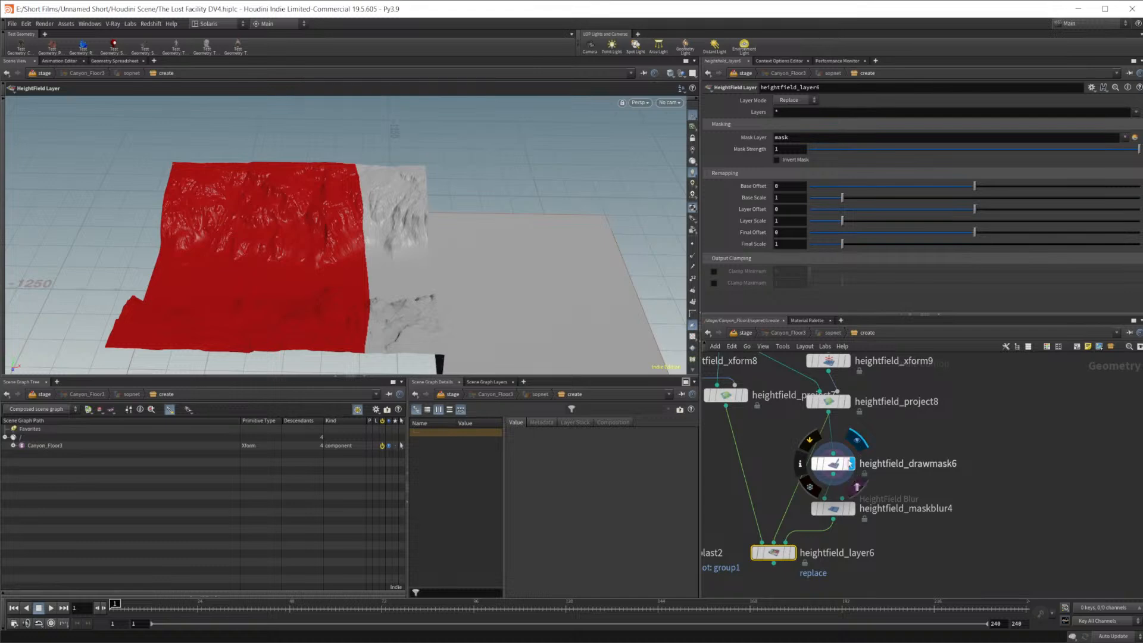
left_click(833, 463)
mouse_move(421, 278)
right_mouse_down("alt")
mouse_move(347, 265)
mouse_move(357, 222)
right_mouse_up("alt")
left_click_drag(398, 194, 390, 229, "alt")
left_click(717, 136)
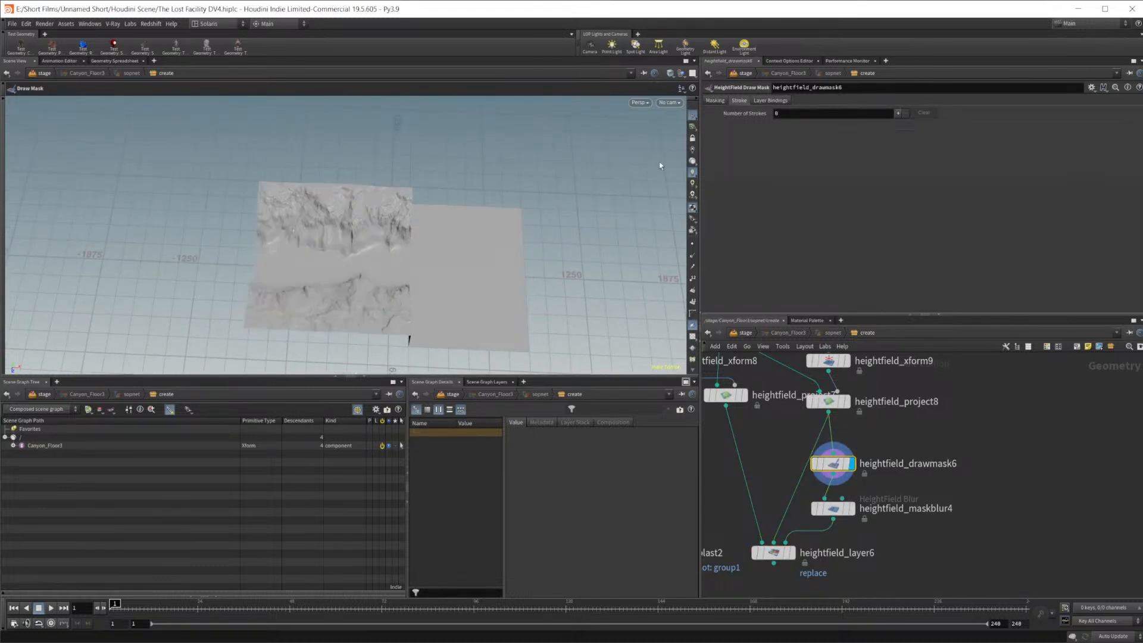
mouse_move(396, 170)
left_mouse_down("alt")
mouse_move(387, 160)
mouse_move(395, 192)
left_mouse_up("alt")
mouse_move(397, 284)
left_mouse_down()
mouse_move(393, 348)
mouse_move(250, 357)
mouse_move(200, 196)
mouse_move(238, 153)
left_mouse_up()
Display heightfield_layer6 and examine the blended seam along the canyon wall from several angles
middle_click_drag(1038, 523, 1002, 415)
scroll(844, 447, "up", 3)
middle_click_drag(844, 448, 983, 473)
mouse_move(829, 467)
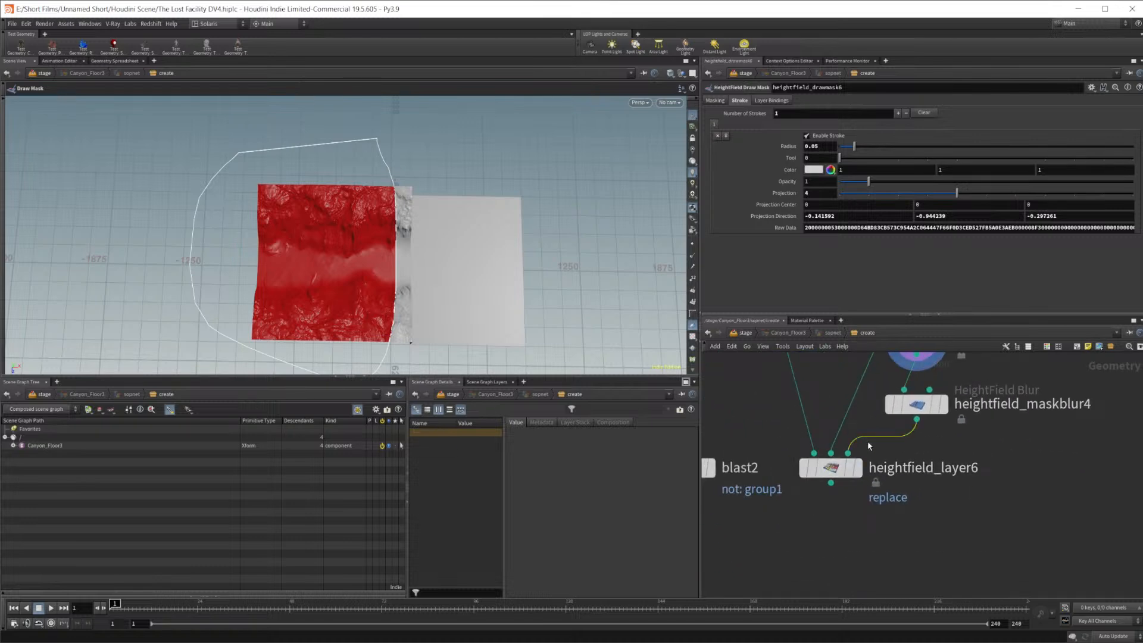
left_click(869, 446)
key("Escape")
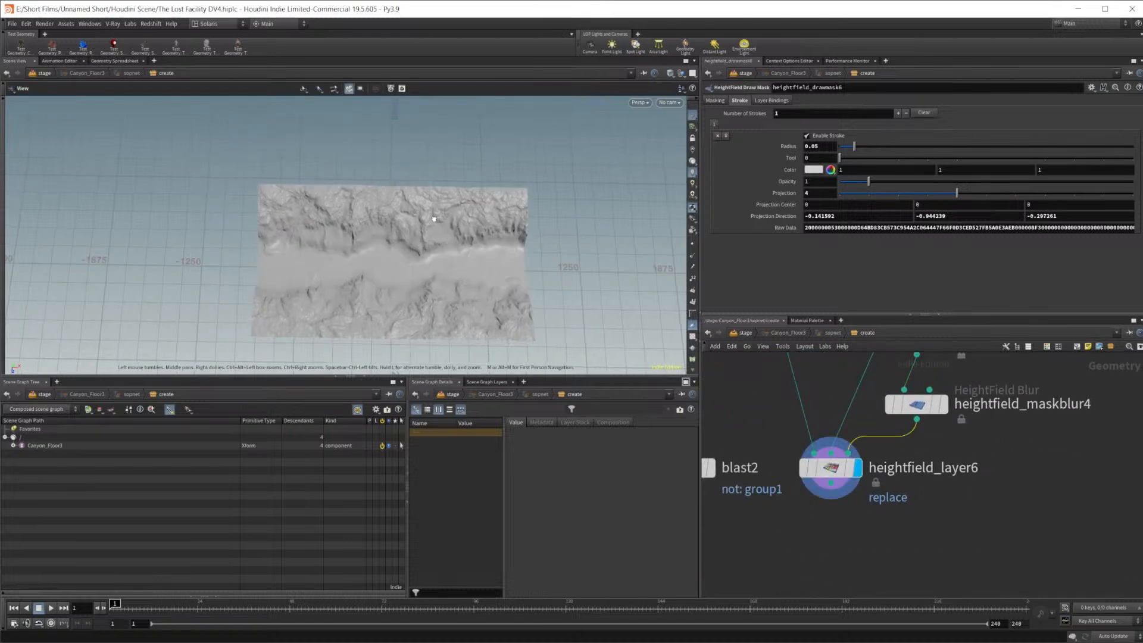
left_click_drag(438, 271, 395, 245)
right_click_drag(395, 245, 509, 249)
left_click_drag(509, 250, 387, 290)
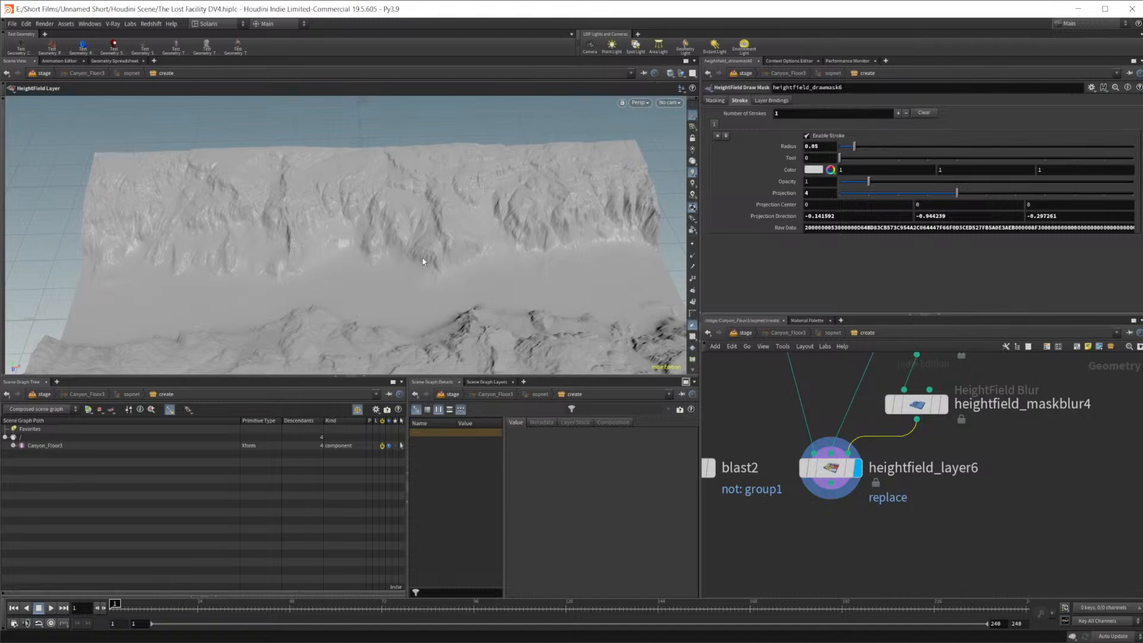
mouse_move(378, 258)
left_mouse_down()
mouse_move(381, 232)
mouse_move(395, 242)
mouse_move(361, 219)
mouse_move(387, 238)
left_mouse_up()
Compare the two projected wall copies with the heightfield_layer6 result, and examine the extended wall from its end
middle_click_drag(929, 464, 940, 494)
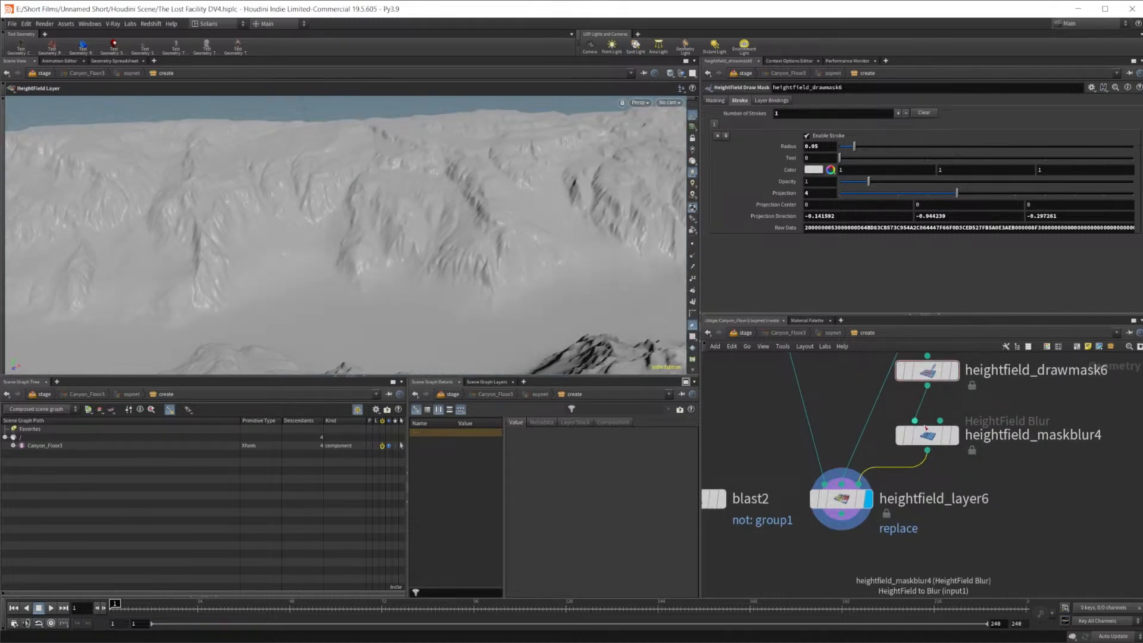
middle_click_drag(836, 358, 843, 496)
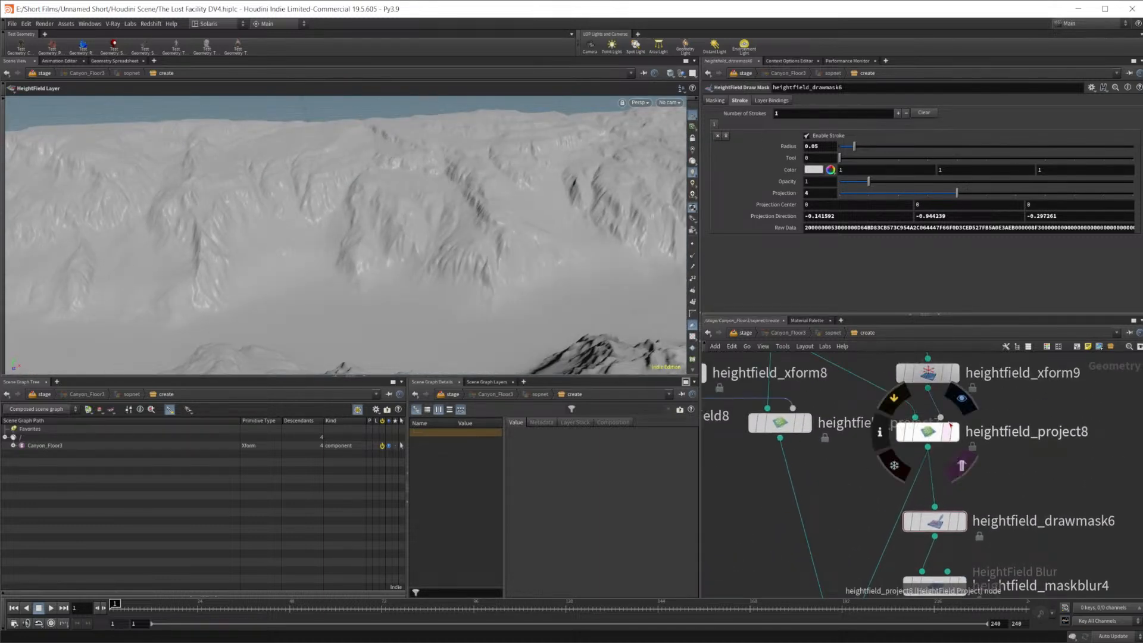
left_click(954, 431)
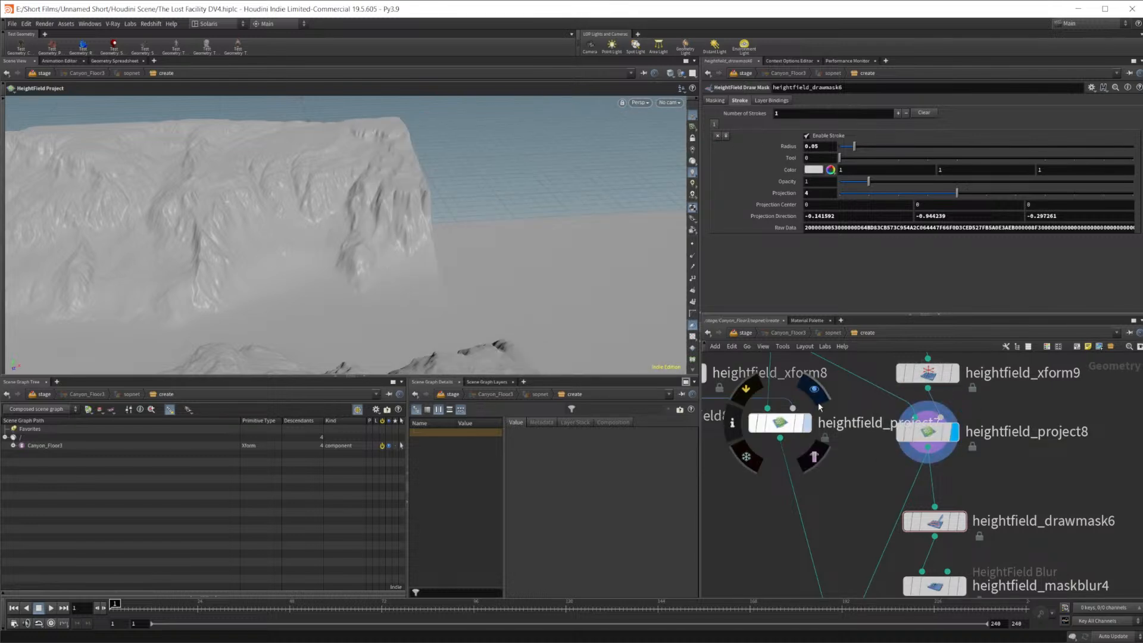
left_click(816, 392)
middle_click_drag(867, 482, 836, 356)
mouse_move(836, 519)
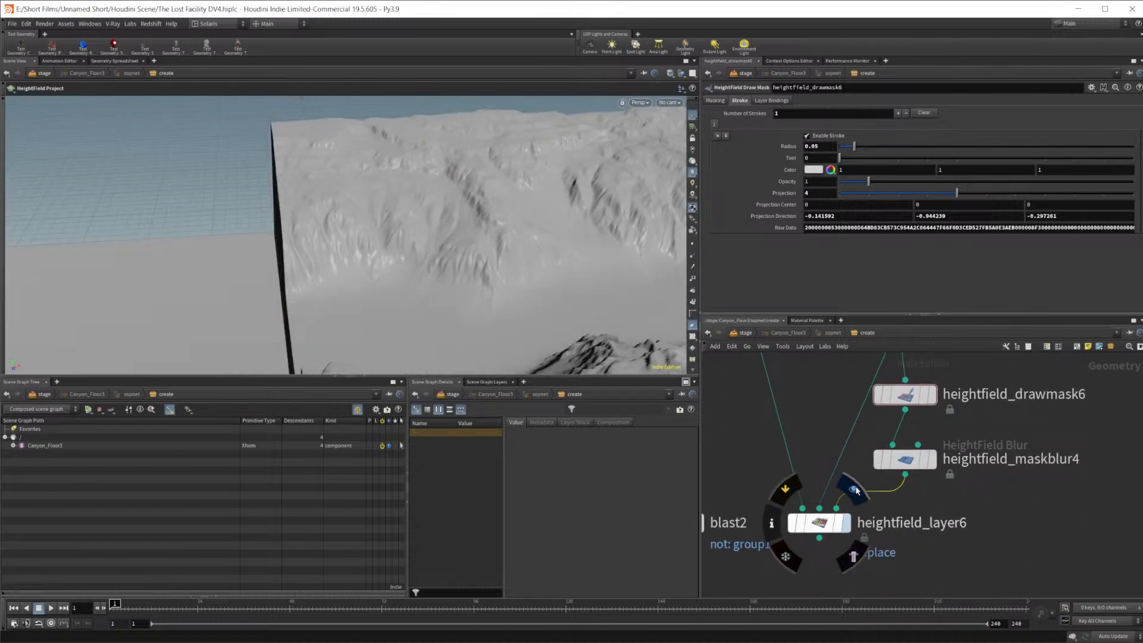
left_click(855, 489)
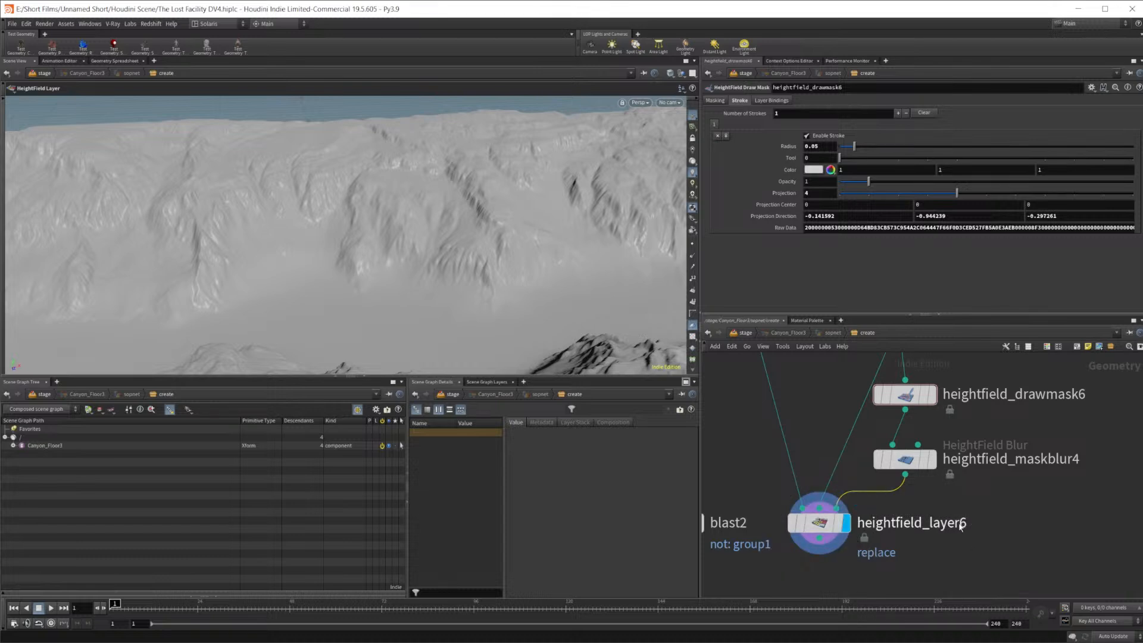
left_click_drag(547, 302, 517, 284)
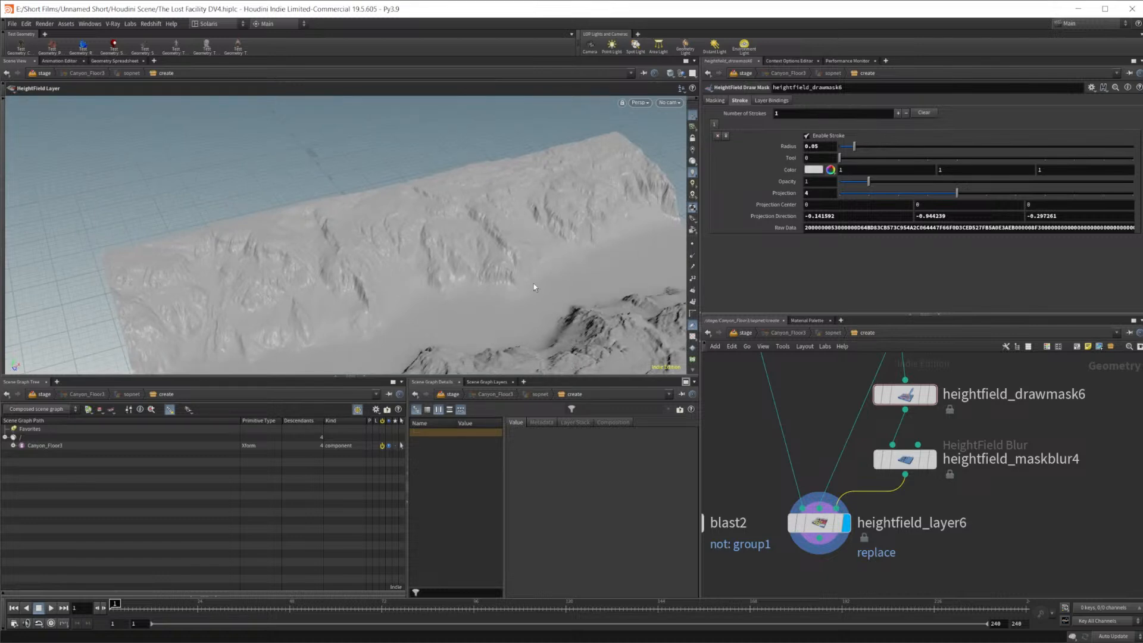
key("space")
left_click_drag(536, 285, 501, 218)
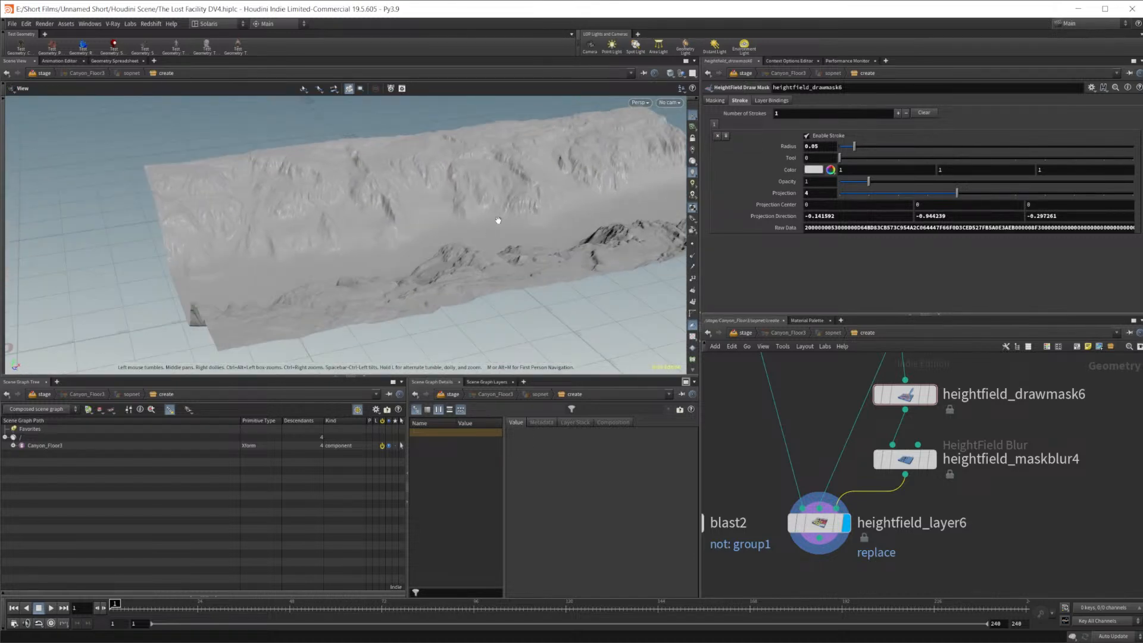
key("space")
left_click_drag(459, 230, 429, 208)
Move the convertheightfield8, group1 and matchsize4 chain below heightfield_layer6 and feed the layer's output into convertheightfield8
middle_click_drag(966, 542, 1032, 462)
scroll(993, 501, "down", 5)
middle_click_drag(968, 512, 968, 479)
middle_click_drag(774, 459, 804, 505)
left_click_drag(812, 389, 927, 624)
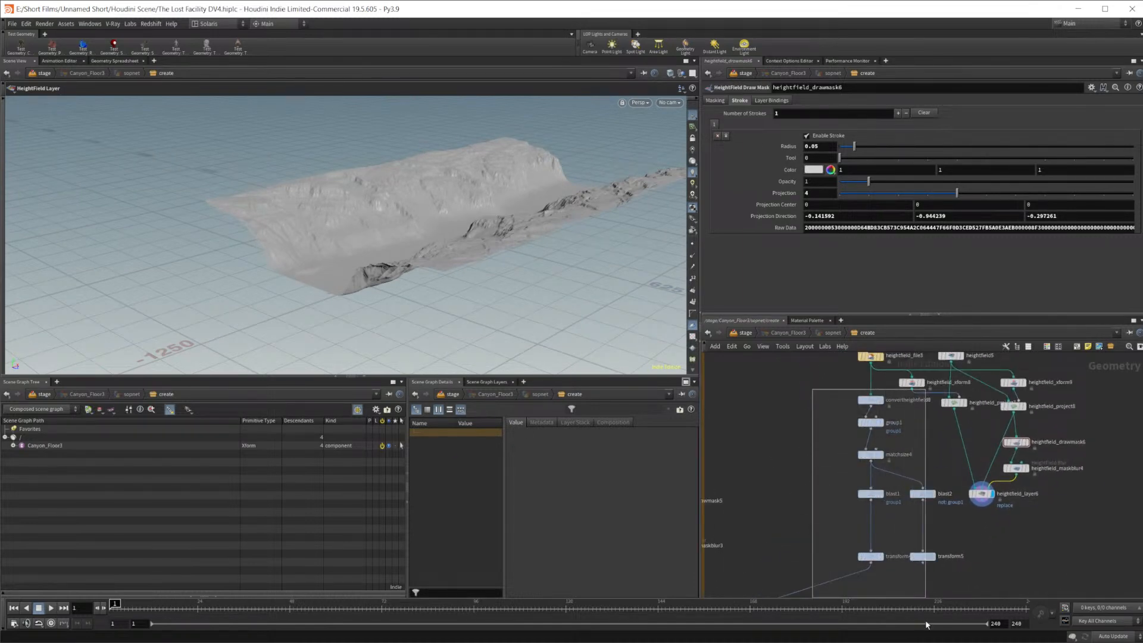
left_click_drag(902, 491, 866, 468)
middle_click_drag(970, 519, 945, 492)
left_click_drag(850, 373, 953, 520)
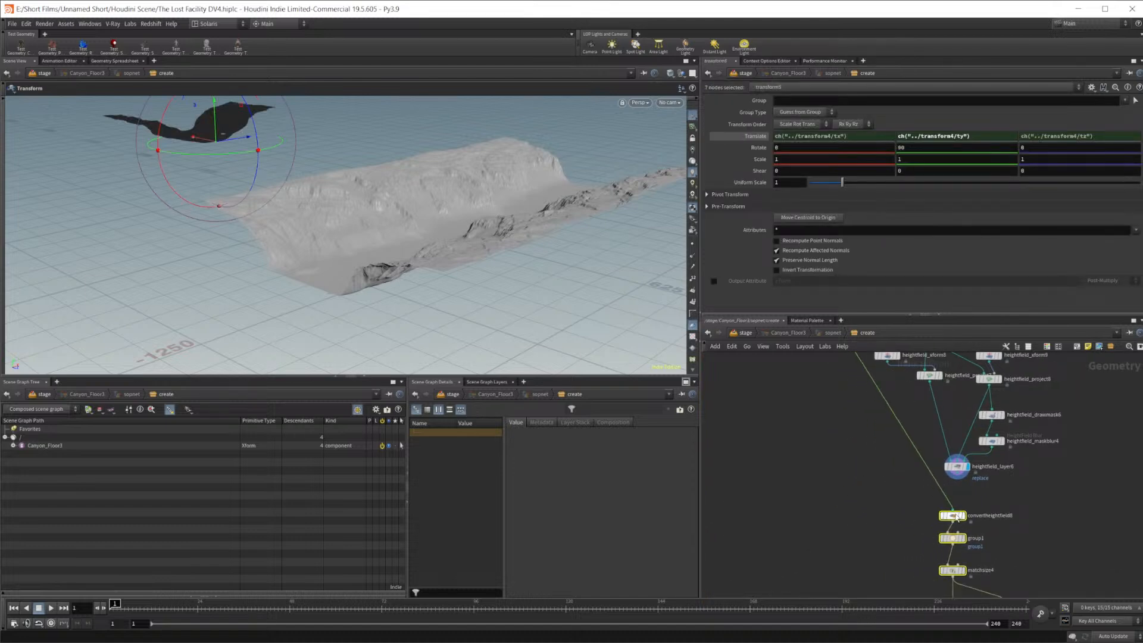
scroll(952, 516, "up", 3)
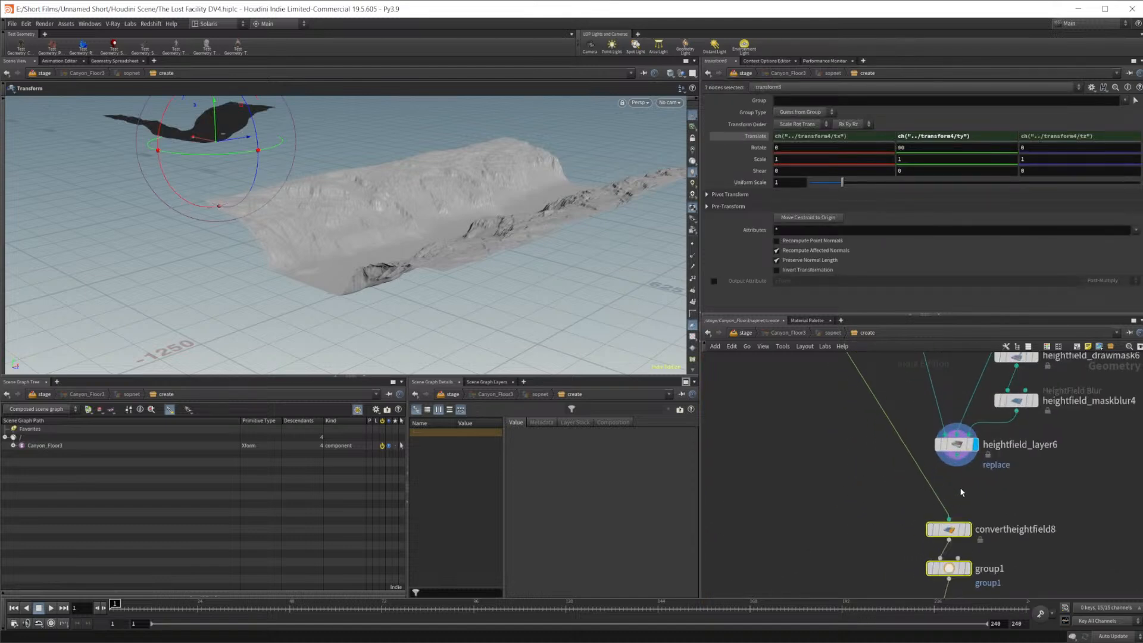
left_click(1006, 505)
Display the merge node that combines the transformed pieces, and examine how the canyon sections line up
middle_click_drag(1033, 512, 908, 425)
scroll(907, 425, "down", 3)
middle_click_drag(985, 493, 1072, 470)
middle_click_drag(745, 500, 1037, 472)
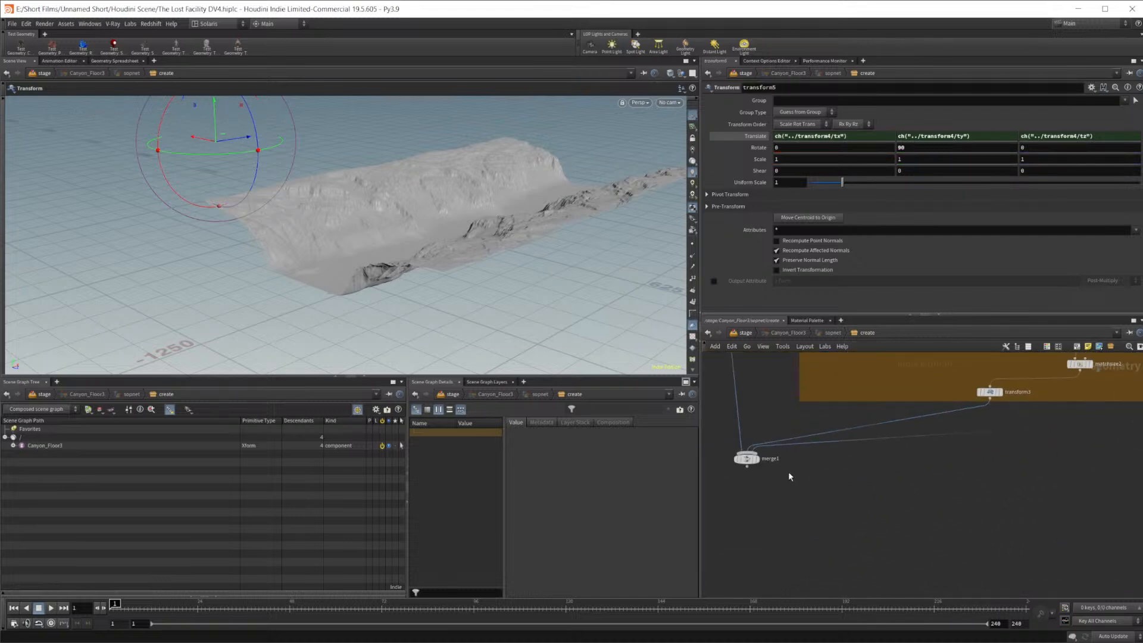
middle_click_drag(760, 472, 826, 475)
left_click(825, 449)
left_click_drag(417, 197, 280, 310, "alt")
middle_click_drag(375, 131, 388, 306, "alt")
left_click_drag(388, 306, 415, 232)
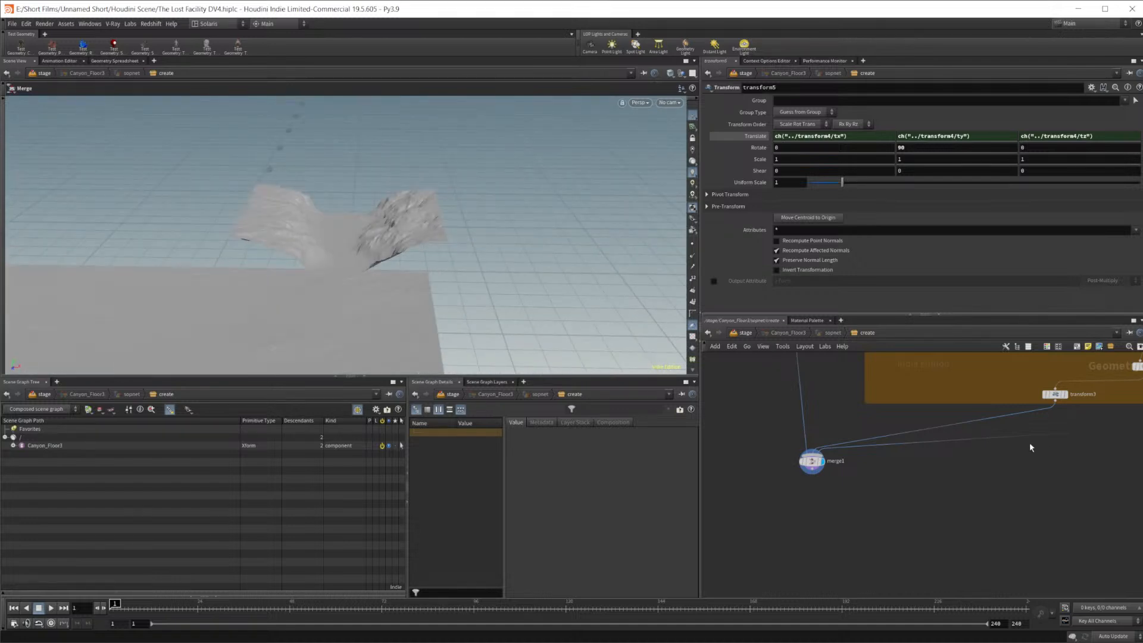
Display convertheightfield8 and examine the converted mesh of the extended wall
middle_click_drag(1030, 443, 717, 573)
middle_click_drag(977, 444, 1089, 396)
middle_click_drag(1019, 413, 703, 405)
mouse_move(946, 423)
middle_mouse_down()
mouse_move(791, 538)
mouse_move(817, 574)
middle_mouse_up()
middle_click_drag(991, 461, 973, 454)
scroll(861, 456, "up", 5)
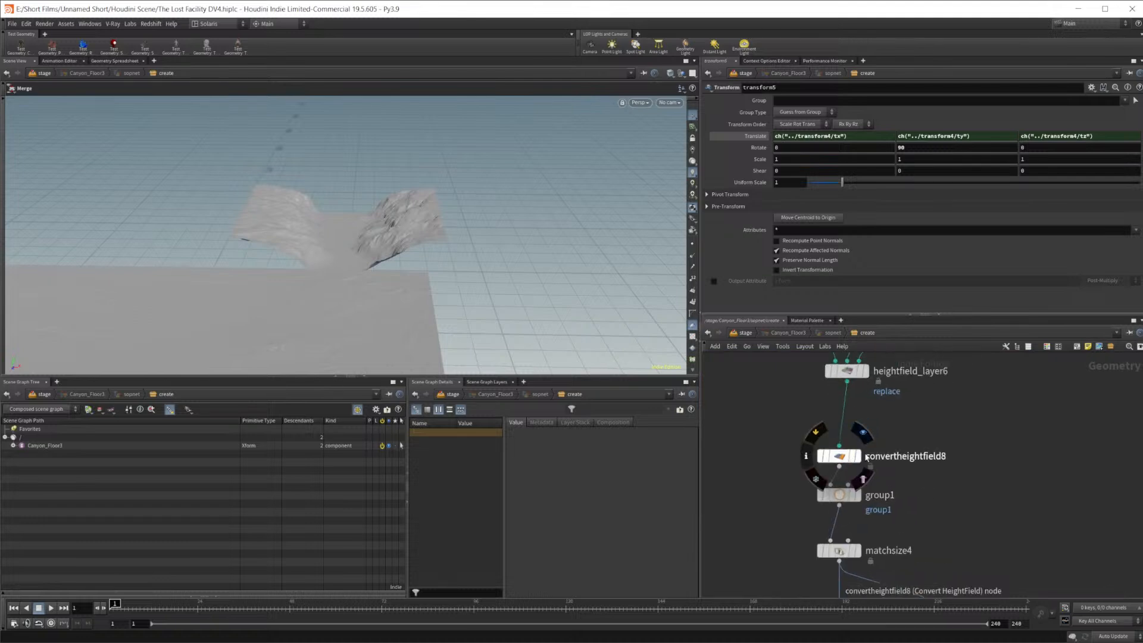
left_click(871, 436)
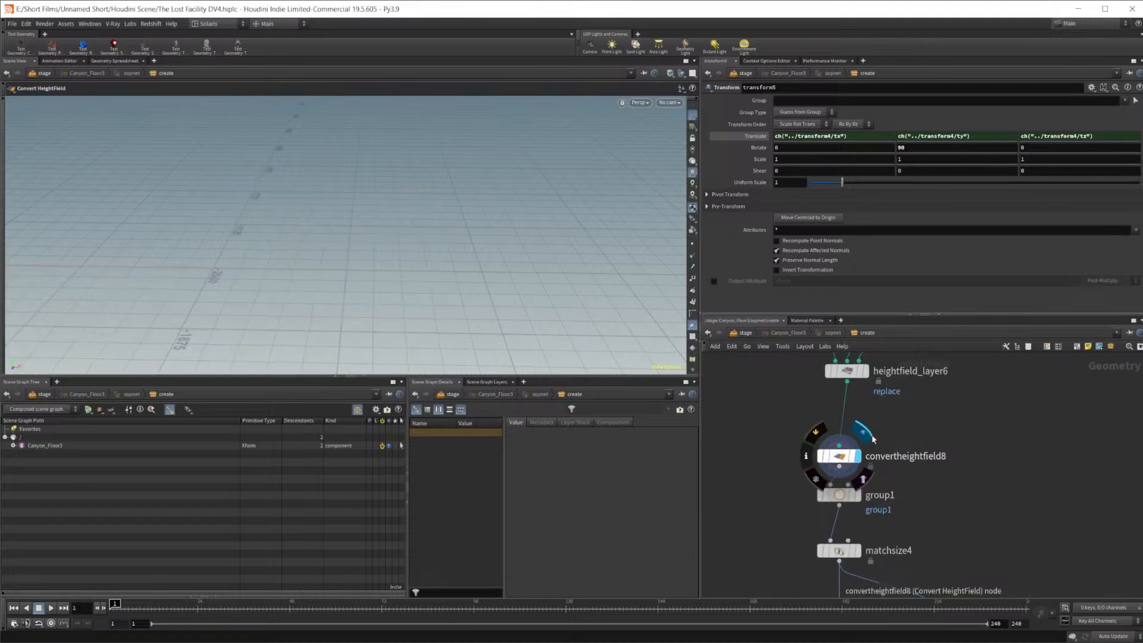
middle_click_drag(258, 306, 329, 194)
right_click_drag(329, 194, 395, 268)
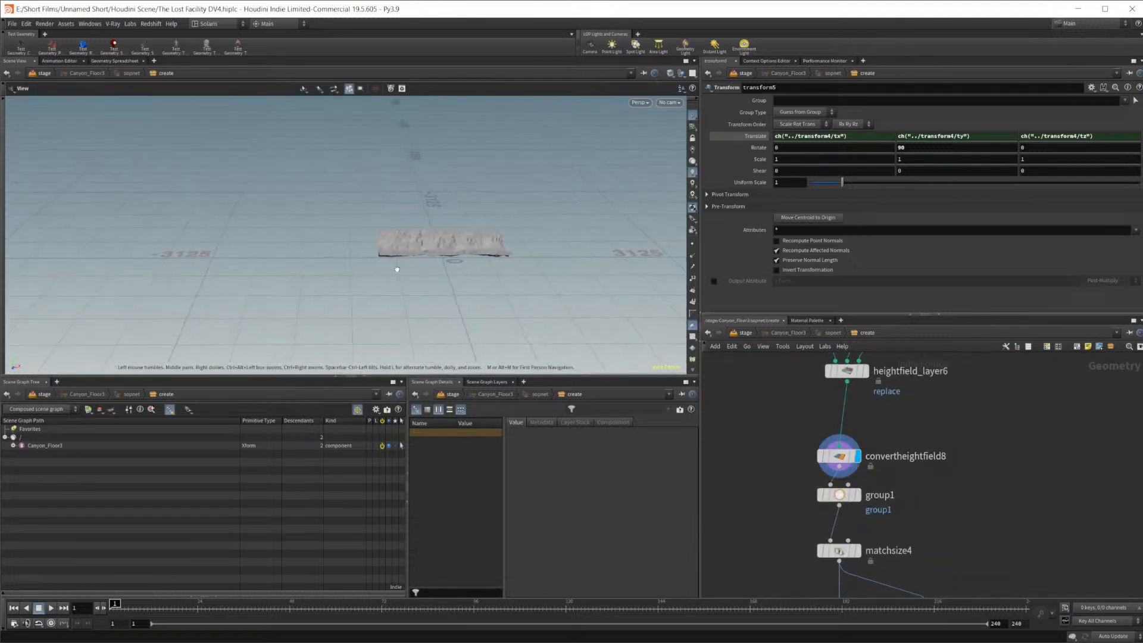
left_click_drag(395, 268, 408, 288)
Display group1 and set its bounding box centre X to 0
scroll(962, 426, "up", 3)
middle_click_drag(872, 474, 913, 416)
mouse_move(786, 484)
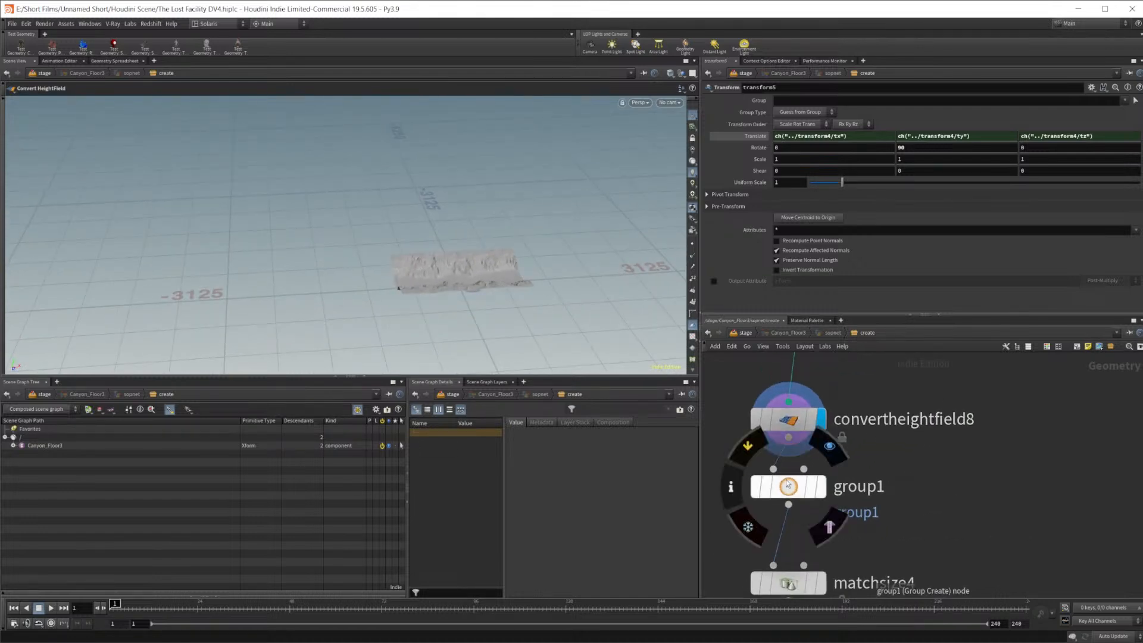
left_click(830, 450)
scroll(516, 244, "up", 5)
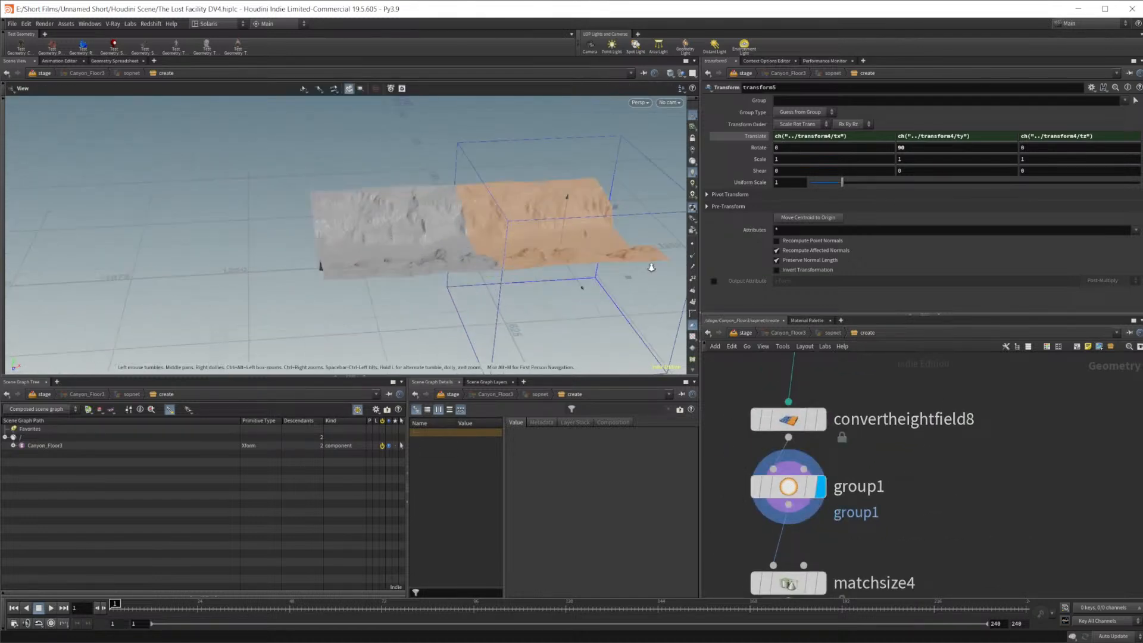
mouse_move(516, 243)
left_mouse_down()
mouse_move(502, 243)
mouse_move(514, 242)
left_mouse_up()
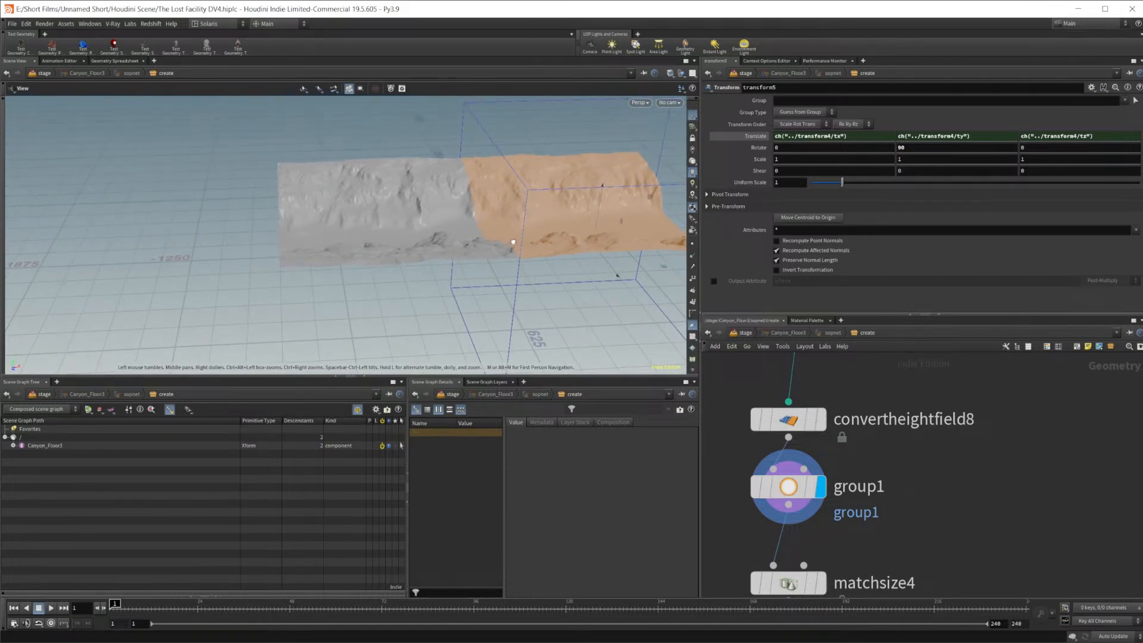
left_click_drag(487, 280, 501, 252, "alt")
left_click(787, 487)
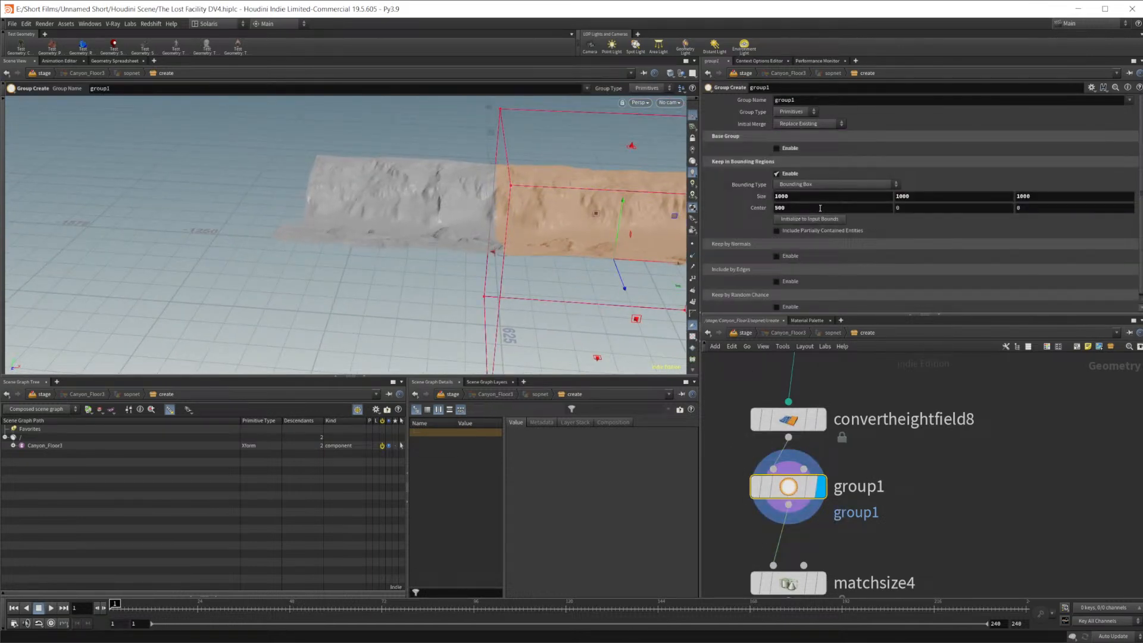
key("Return")
key("Return")
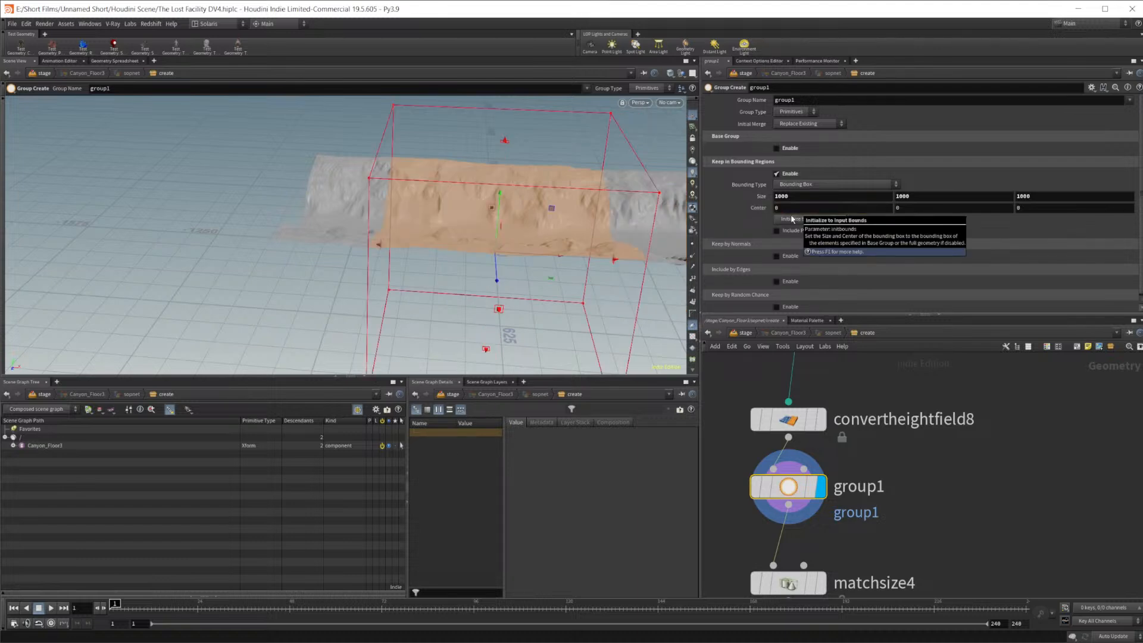
Set group1's bounding box size X to 2000 and its centre Z to 500
left_click_drag(864, 196, 629, 191)
type("2000")
key("Tab")
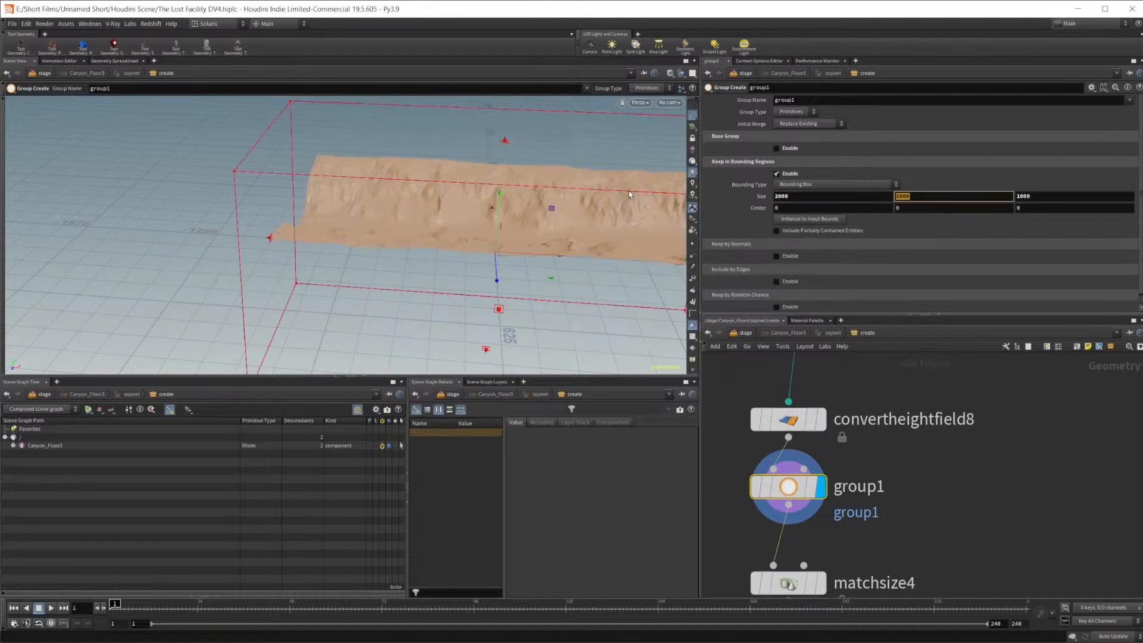
left_click_drag(401, 187, 402, 184)
key("ctrl+z")
key("ctrl+z")
left_click_drag(462, 260, 594, 234, "alt")
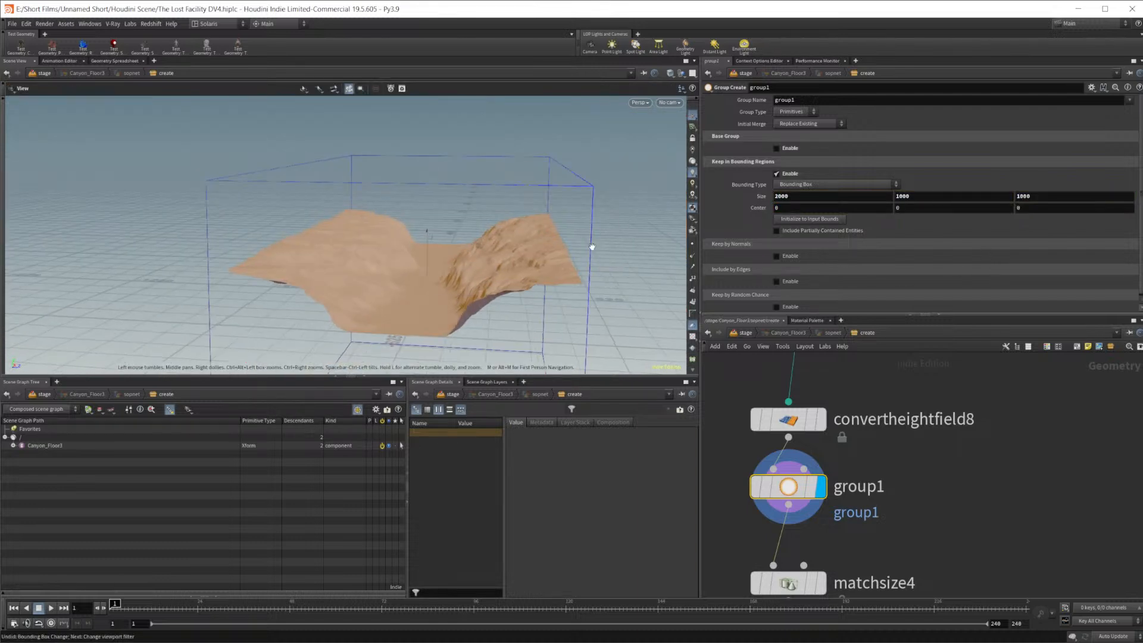
key("Return")
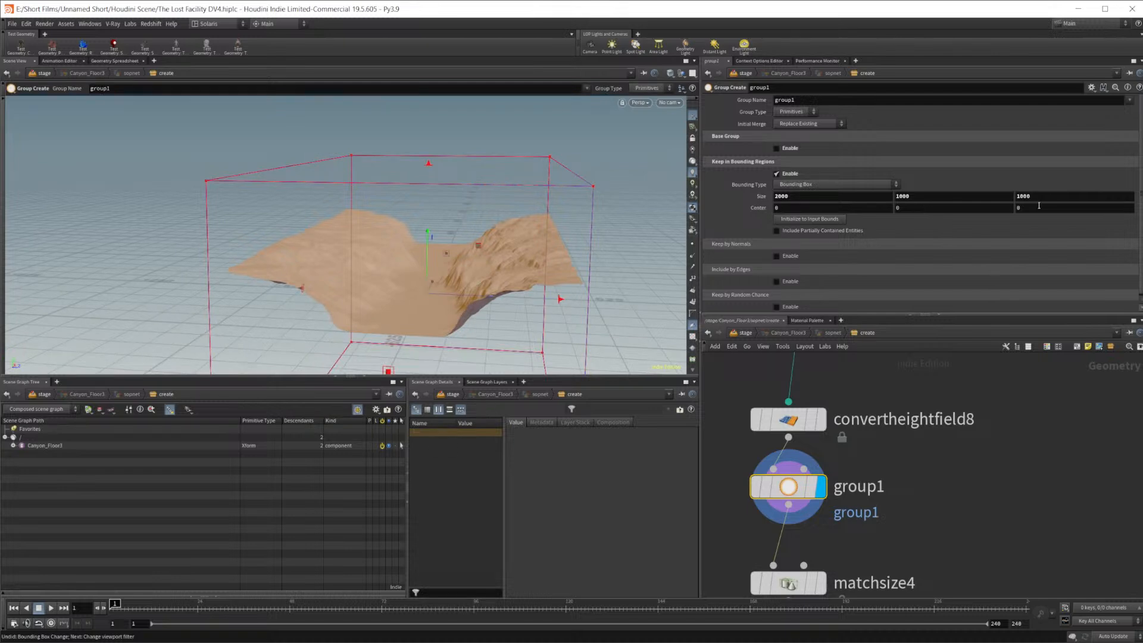
type("500")
key("Return")
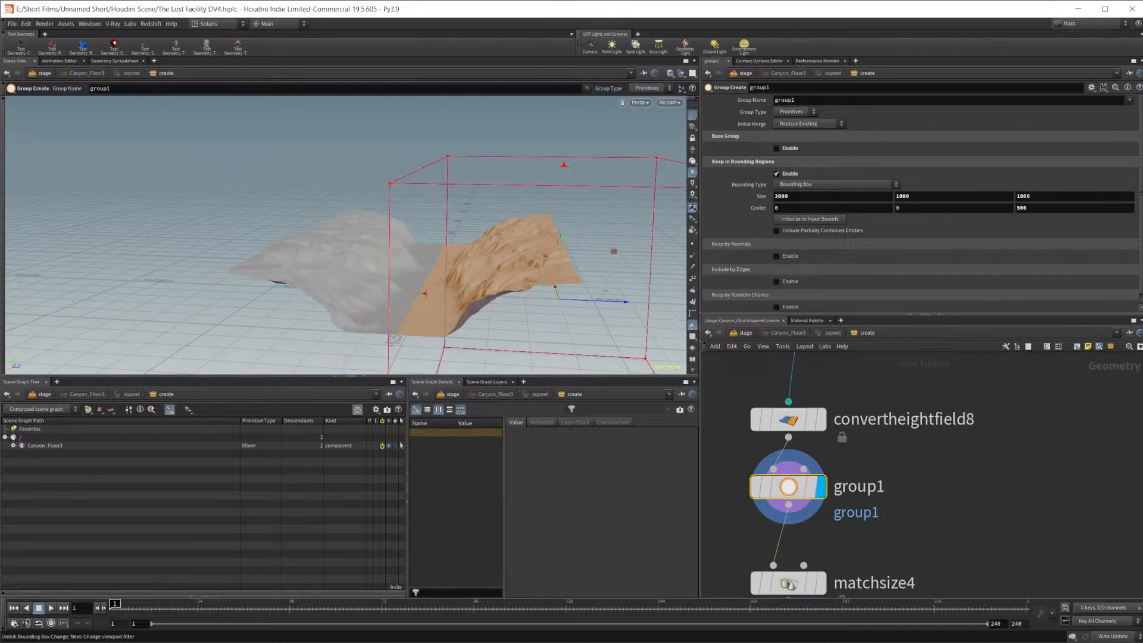
Display merge1 and examine where the extended wall sits relative to the canyon floor
middle_click_drag(1004, 509, 1018, 376)
scroll(990, 428, "down", 4)
middle_click_drag(933, 451, 927, 396)
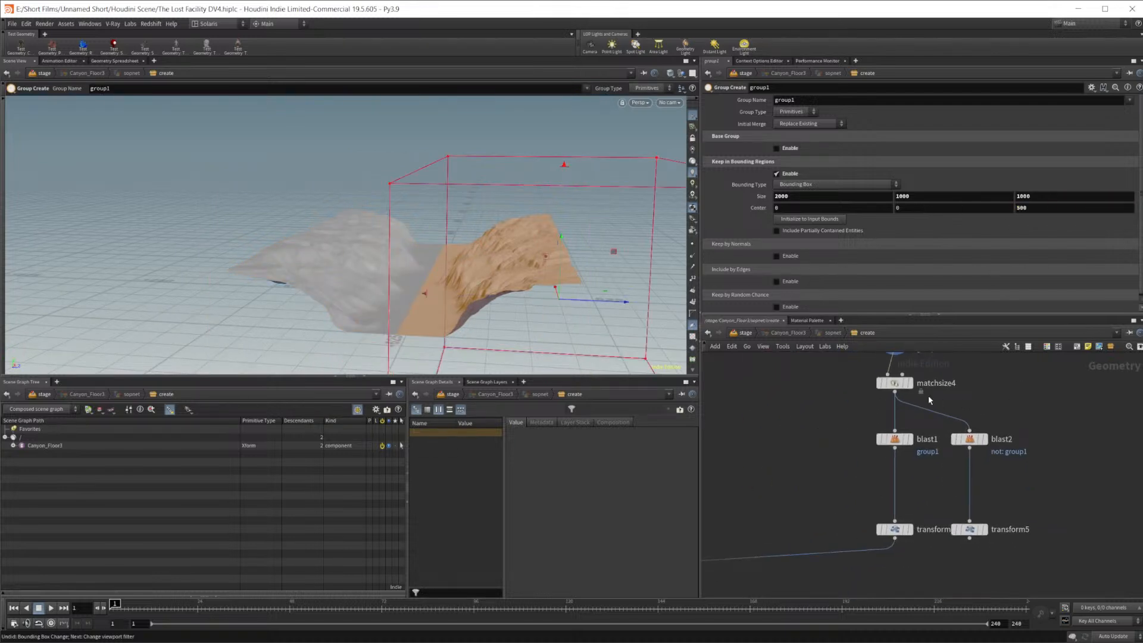
left_click(910, 381)
middle_click_drag(865, 527, 949, 385)
middle_click_drag(858, 453, 1072, 434)
scroll(1072, 434, "down", 2)
middle_click_drag(774, 464, 876, 462)
scroll(939, 468, "up", 2)
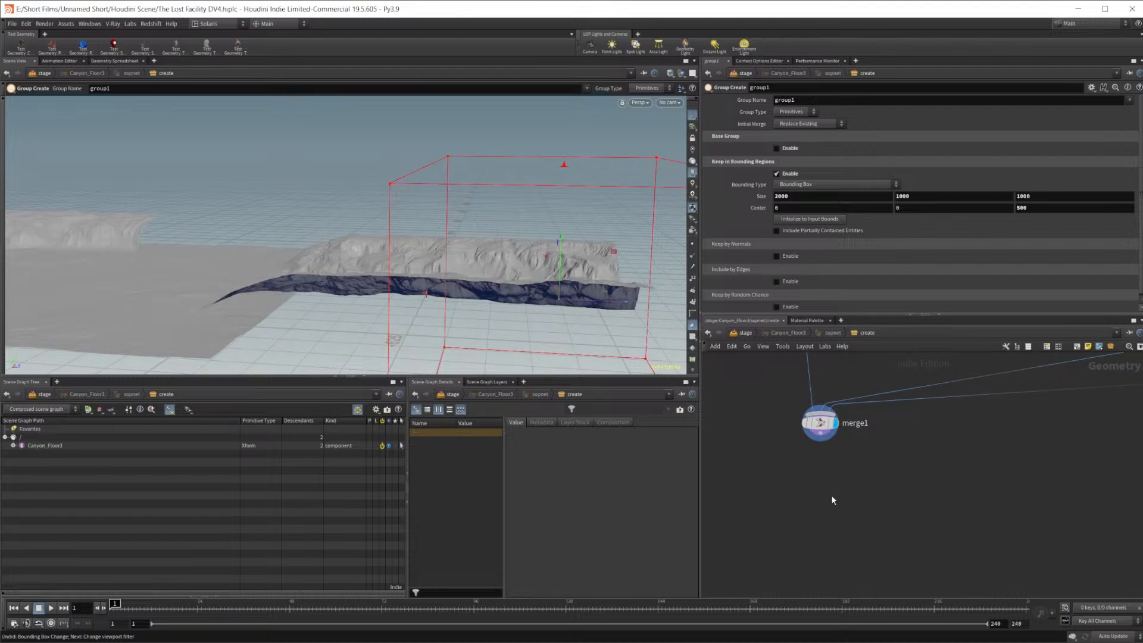
key("Escape")
left_click_drag(303, 235, 346, 253)
middle_click_drag(346, 253, 330, 294, "alt")
Select transform4 below blast1 and set its Y rotation to 0
middle_click_drag(1068, 471, 865, 546)
middle_click_drag(1119, 441, 922, 527)
middle_click_drag(1071, 480, 615, 494)
middle_click_drag(1105, 501, 939, 495)
left_click(887, 473)
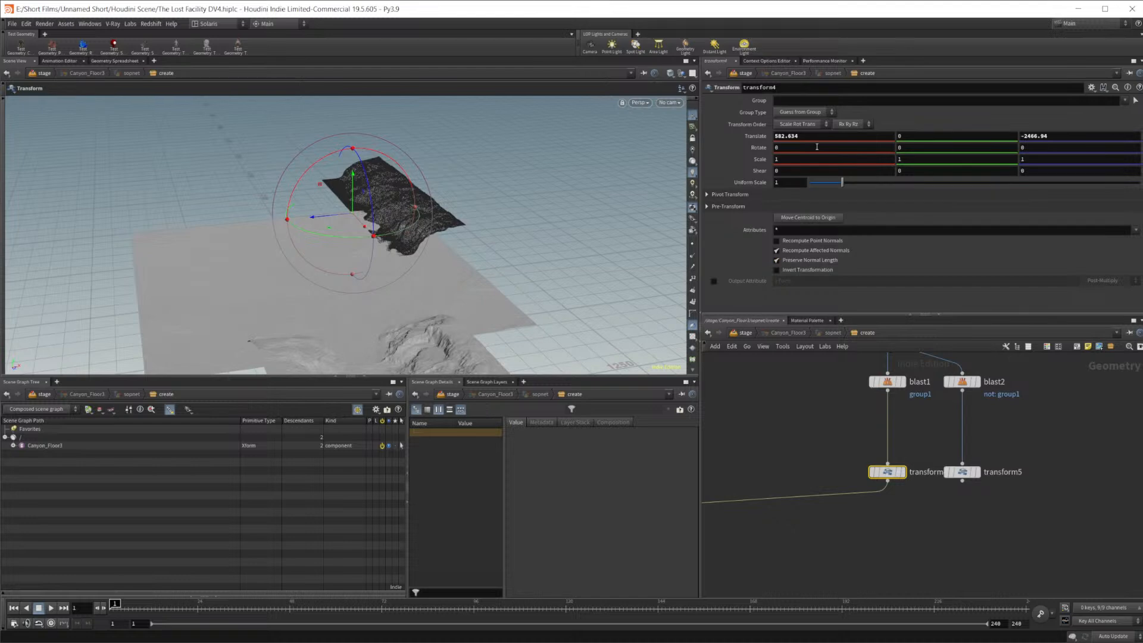
left_click(784, 537)
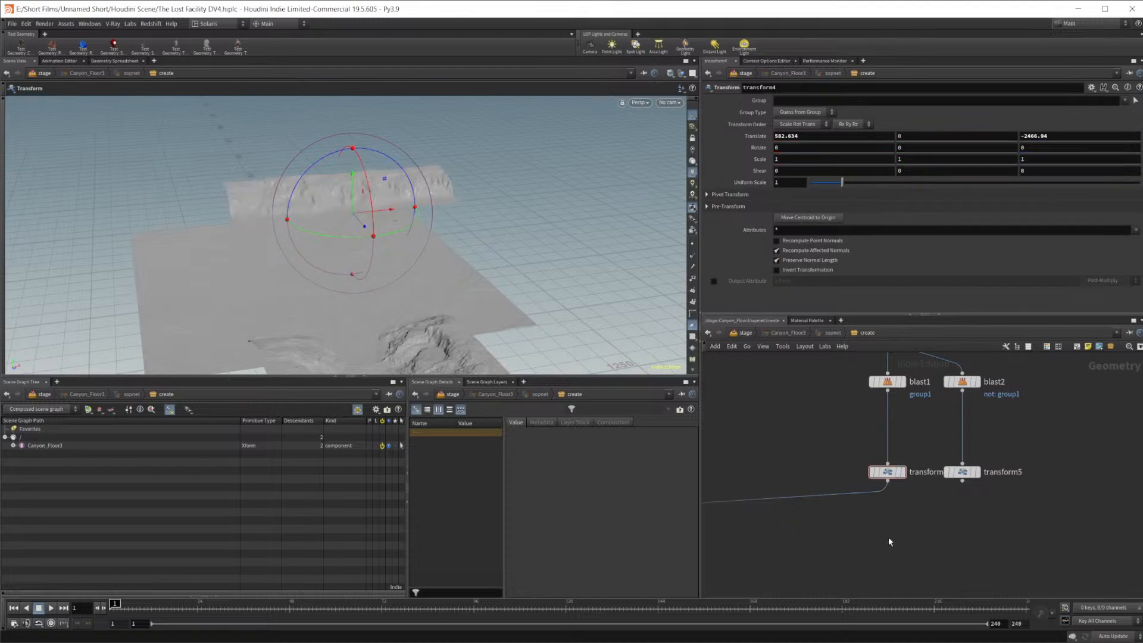
Examine the merged canyon from floor level and from above, checking how far the back wall reaches past the floor
left_click_drag(330, 283, 316, 246, "alt")
right_click_drag(317, 247, 331, 280, "alt")
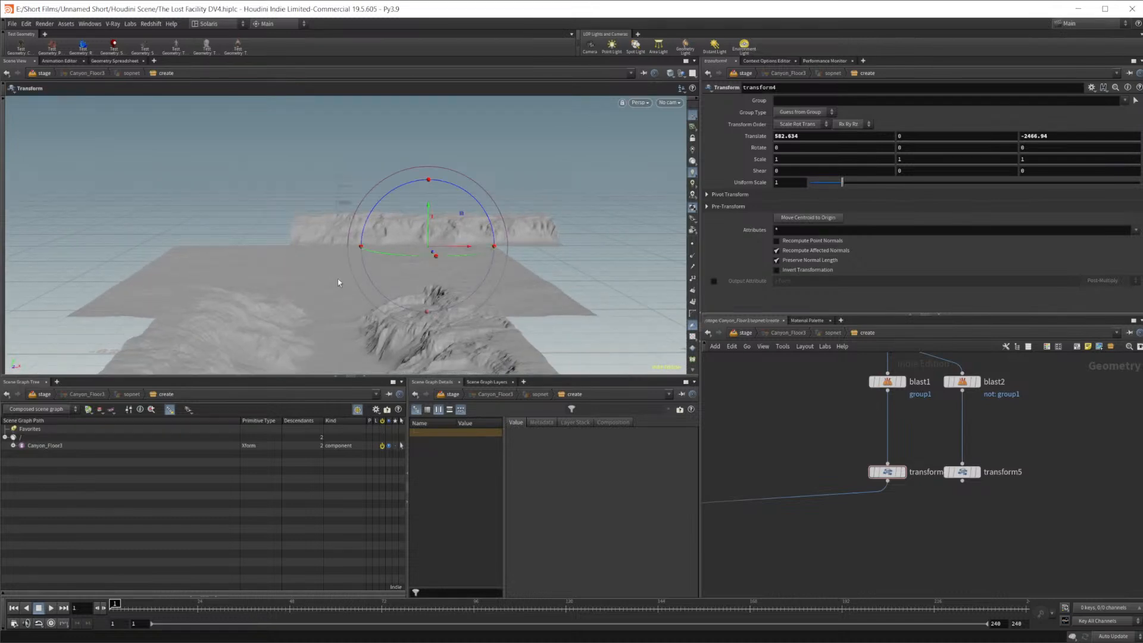
left_click_drag(382, 265, 349, 291, "alt")
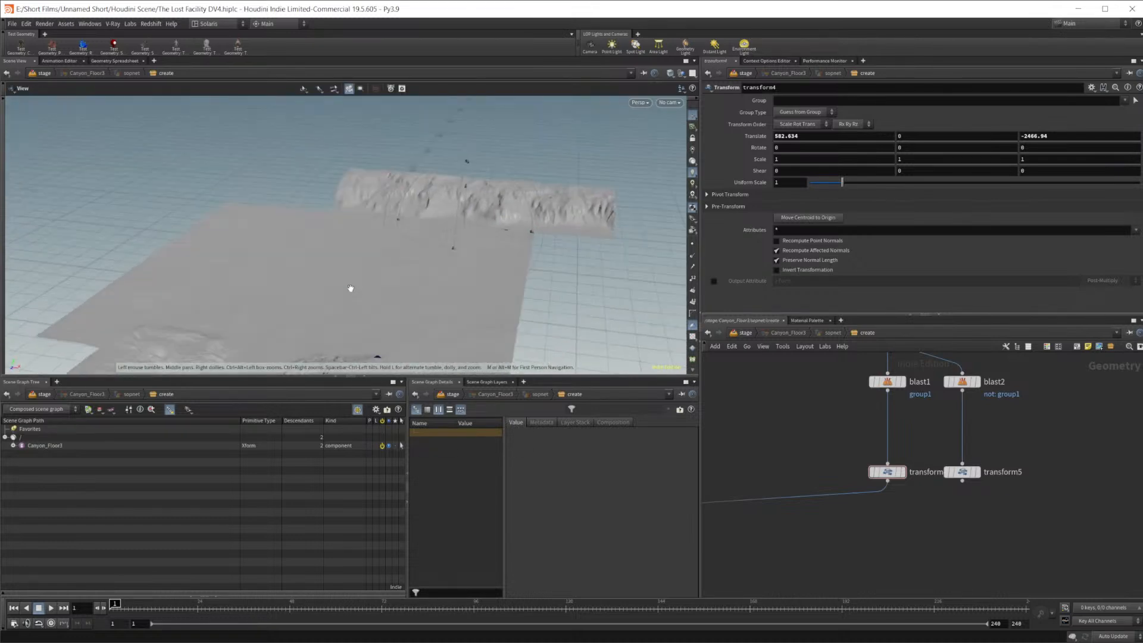
middle_click_drag(349, 291, 454, 168, "alt")
right_click_drag(455, 168, 389, 224, "alt")
left_click_drag(389, 224, 385, 244, "alt")
right_click_drag(385, 245, 506, 227, "alt")
left_click_drag(470, 217, 403, 196, "alt")
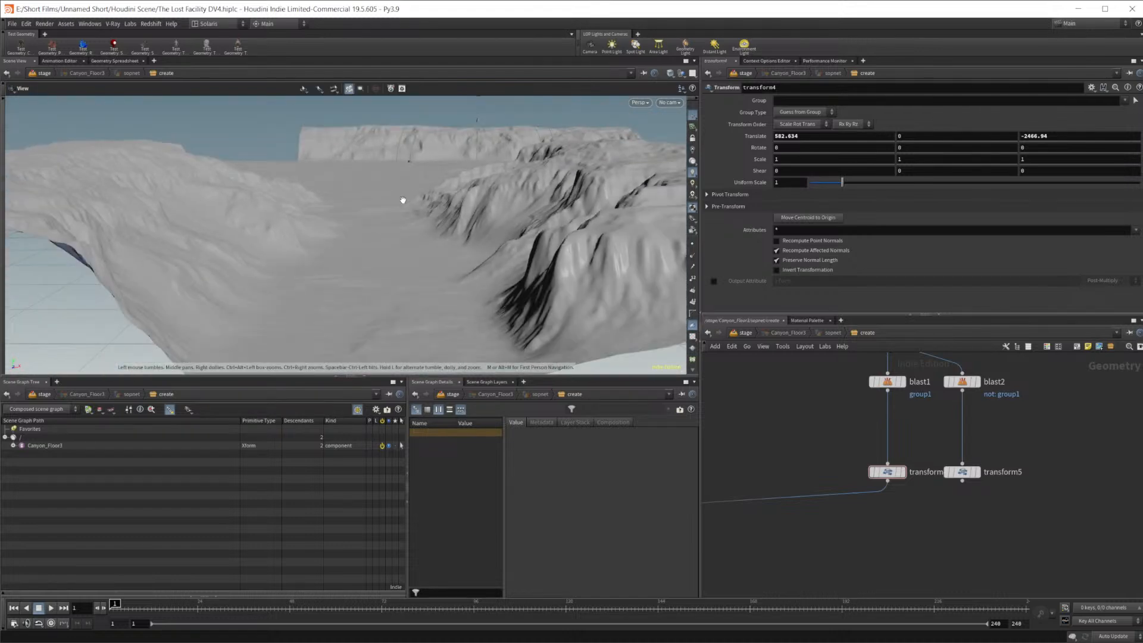
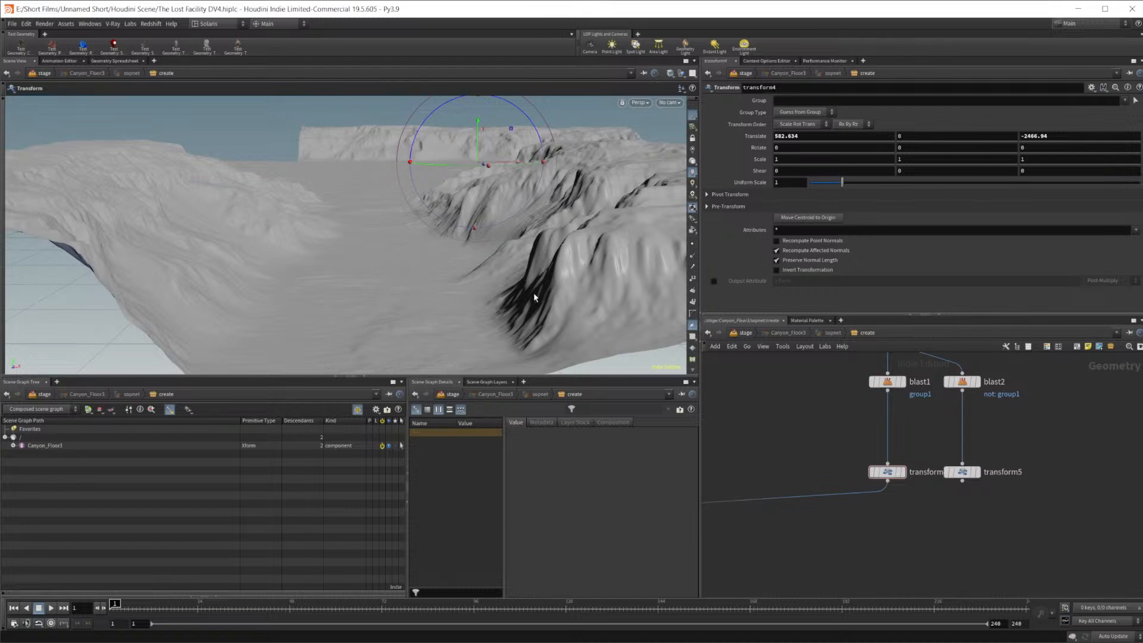
left_click_drag(388, 262, 373, 271, "alt")
middle_click_drag(372, 270, 432, 262, "alt")
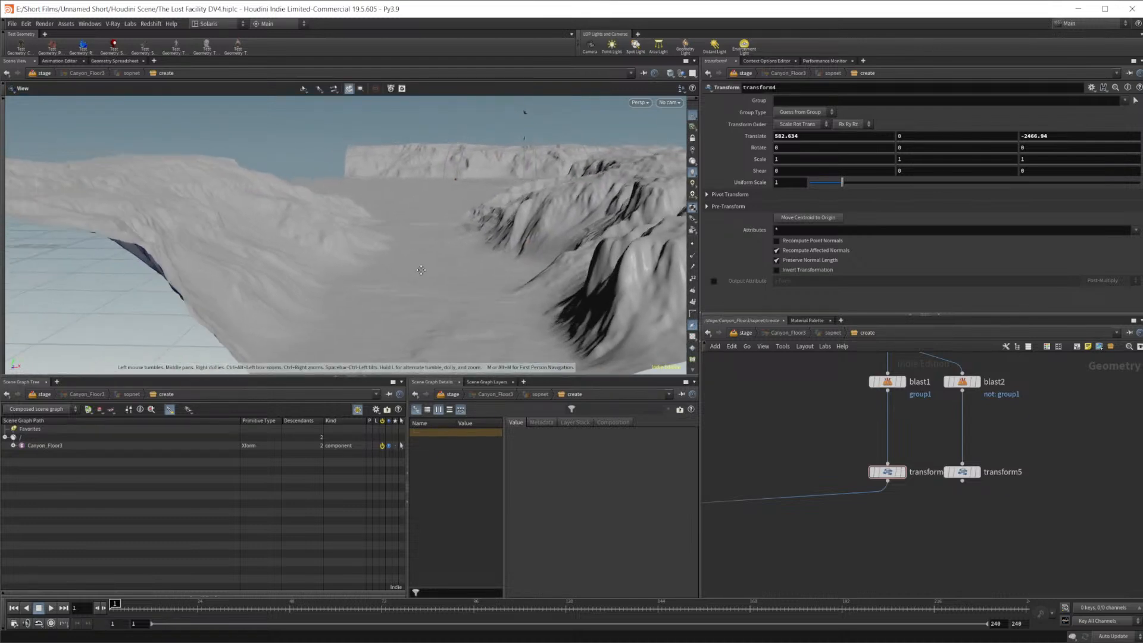
right_click_drag(431, 262, 478, 239, "alt")
left_click_drag(478, 239, 449, 255, "alt")
right_click_drag(449, 255, 590, 262, "alt")
mouse_move(452, 235)
middle_mouse_down("alt")
mouse_move(436, 257)
mouse_move(441, 237)
middle_mouse_up("alt")
right_click_drag(441, 237, 667, 268, "alt")
left_click_drag(562, 288, 602, 278, "alt")
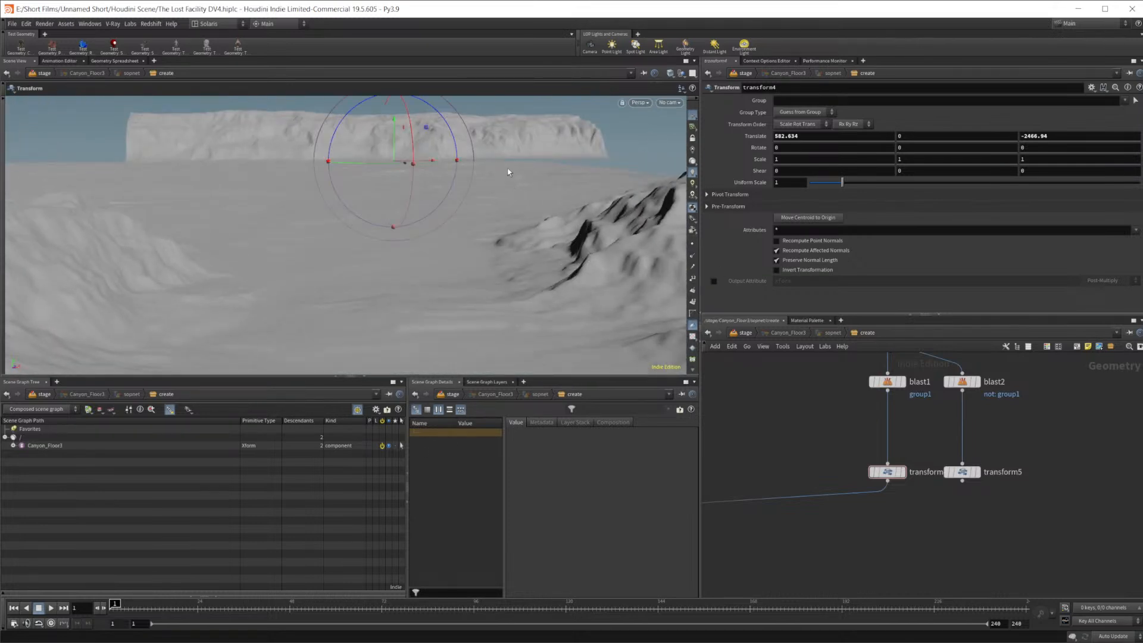
left_click_drag(494, 208, 475, 227, "alt")
right_click_drag(468, 194, 597, 235, "alt")
left_click_drag(530, 250, 478, 259, "alt")
left_click_drag(416, 276, 434, 269)
middle_click_drag(474, 243, 449, 354)
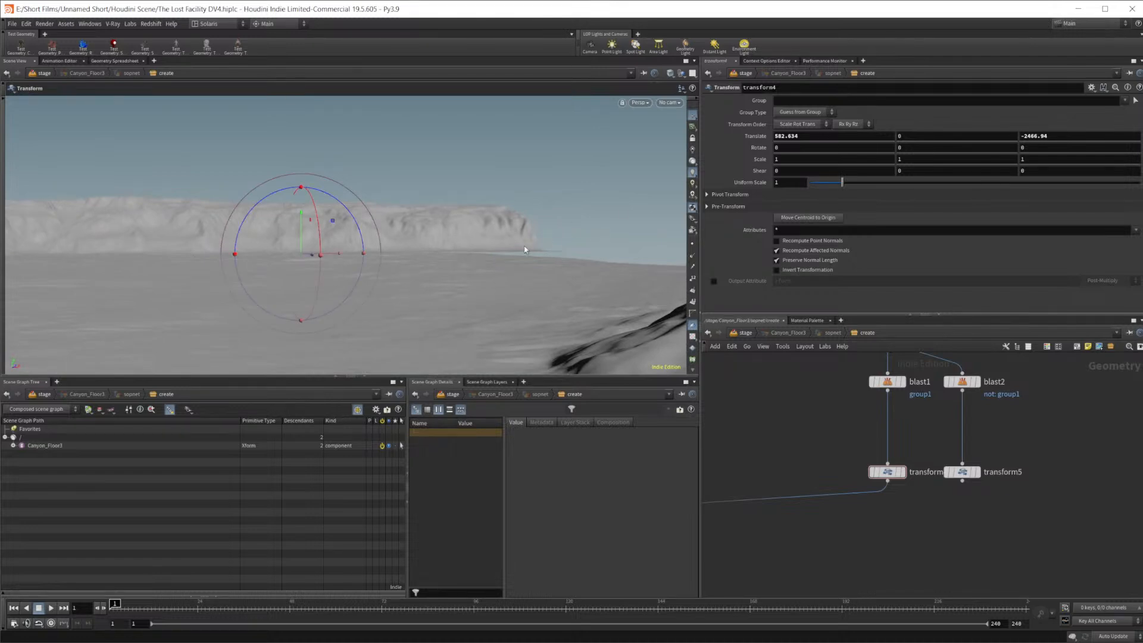
key("space")
left_click_drag(359, 273, 72, 311)
right_click_drag(72, 312, 155, 302)
left_click_drag(156, 302, 334, 266)
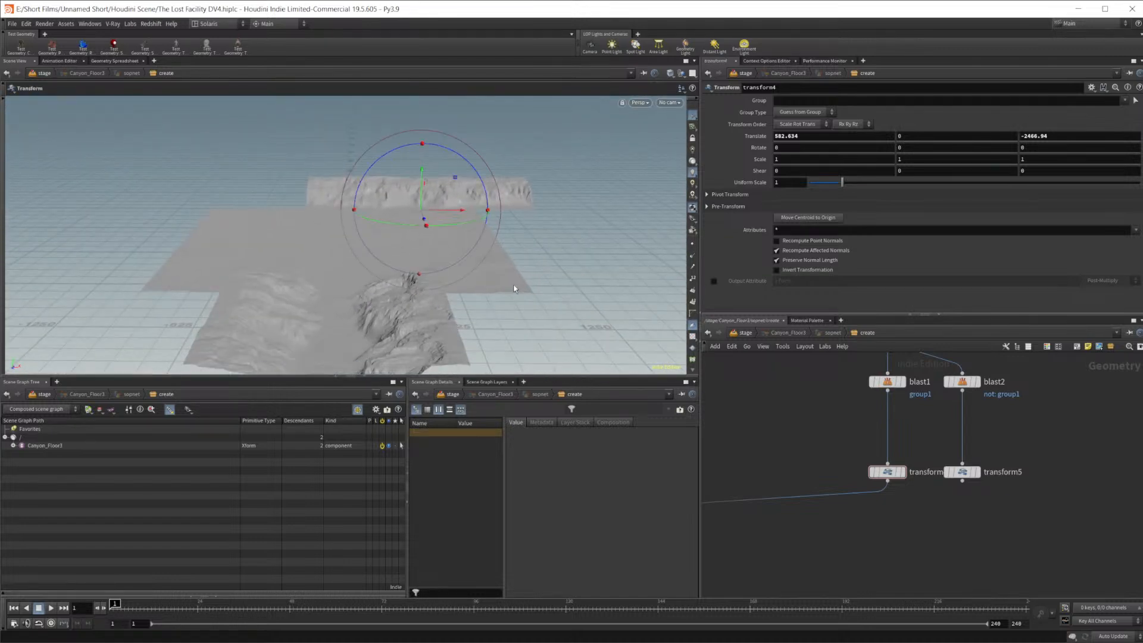
Move the back wall sideways with transform4 to a translate of about 769.4, 4.05, -2470.9
key("space")
right_click_drag(493, 292, 506, 217)
middle_click_drag(506, 217, 362, 267)
right_click_drag(362, 268, 772, 173)
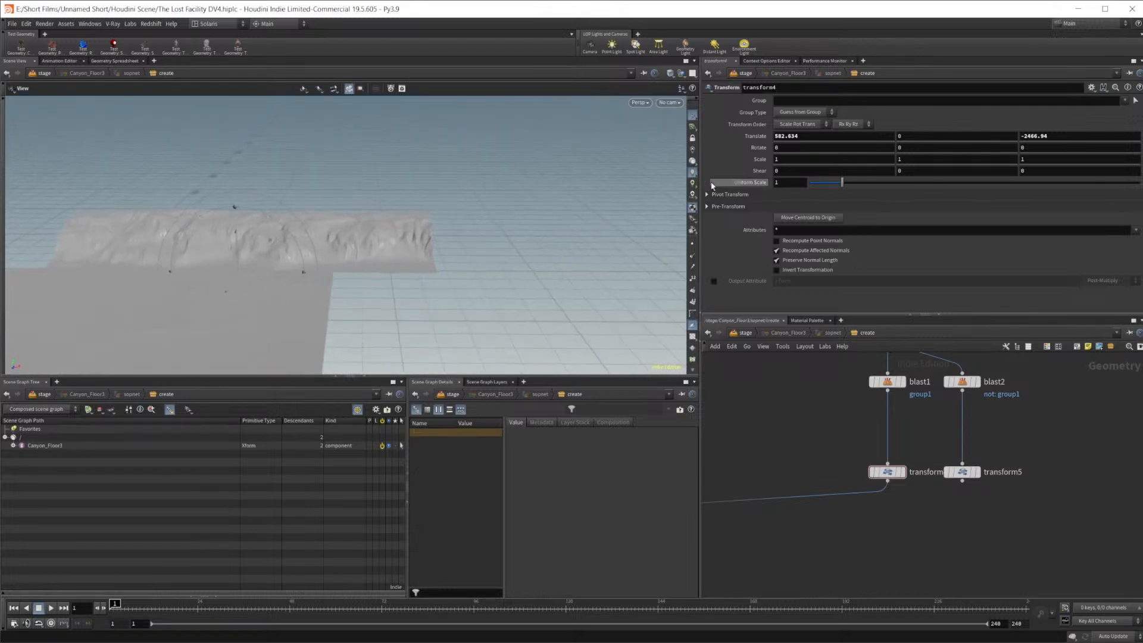
key("space")
right_click_drag(283, 267, 273, 263)
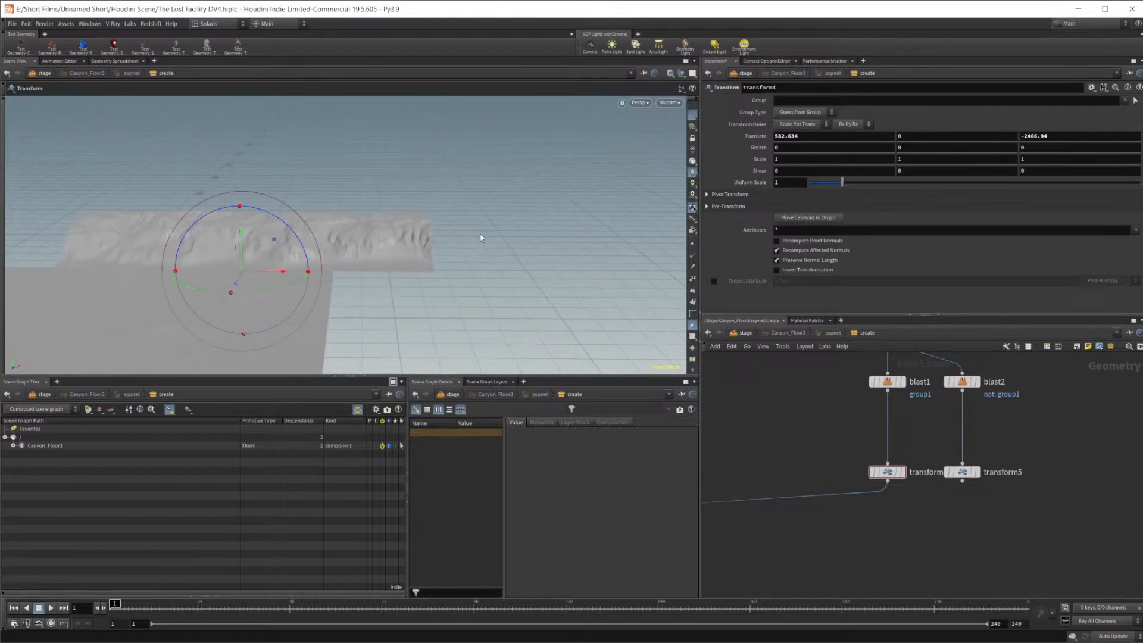
key("space")
middle_click_drag(369, 249, 413, 255)
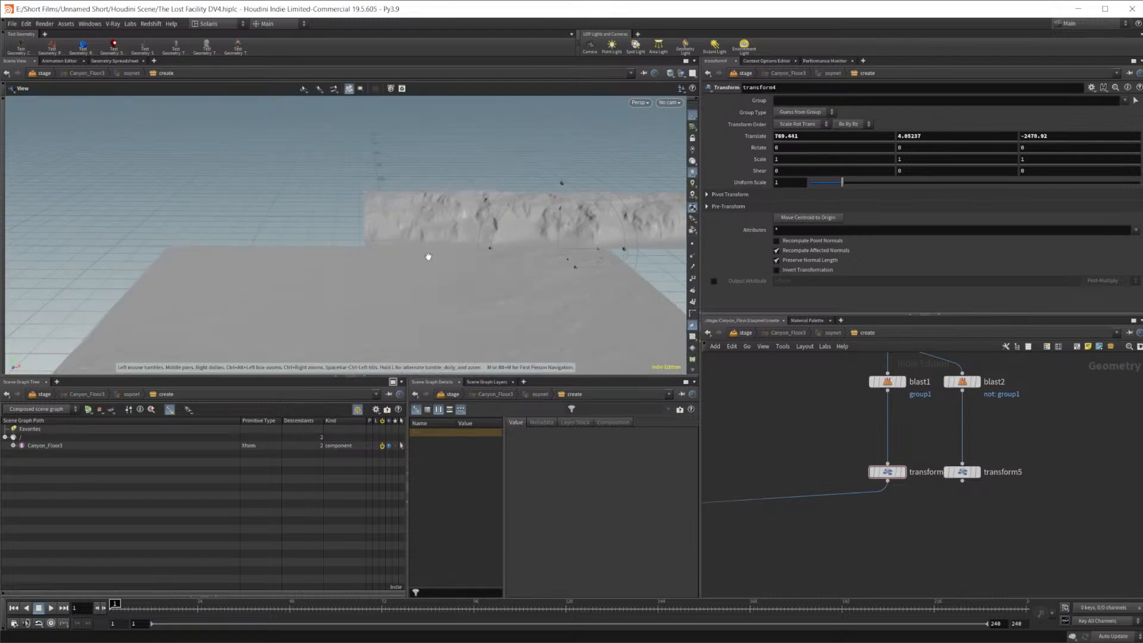
left_click_drag(523, 242, 306, 281)
Display transform5 below blast2 and set its Y rotation to -180
middle_click_drag(936, 508, 914, 516)
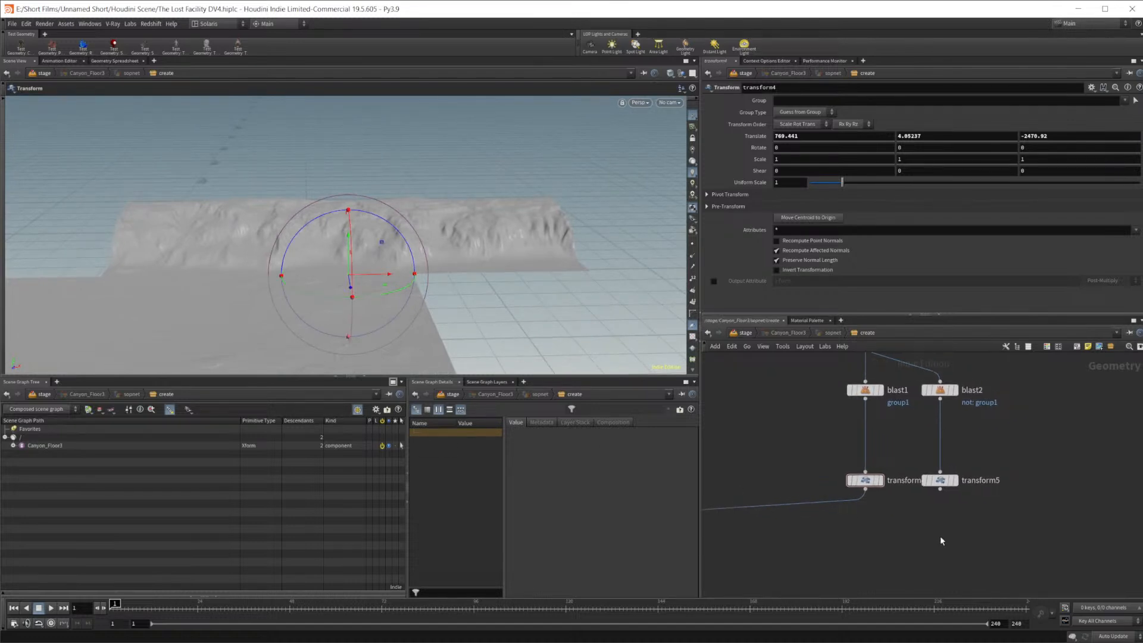
middle_click_drag(899, 485, 848, 505)
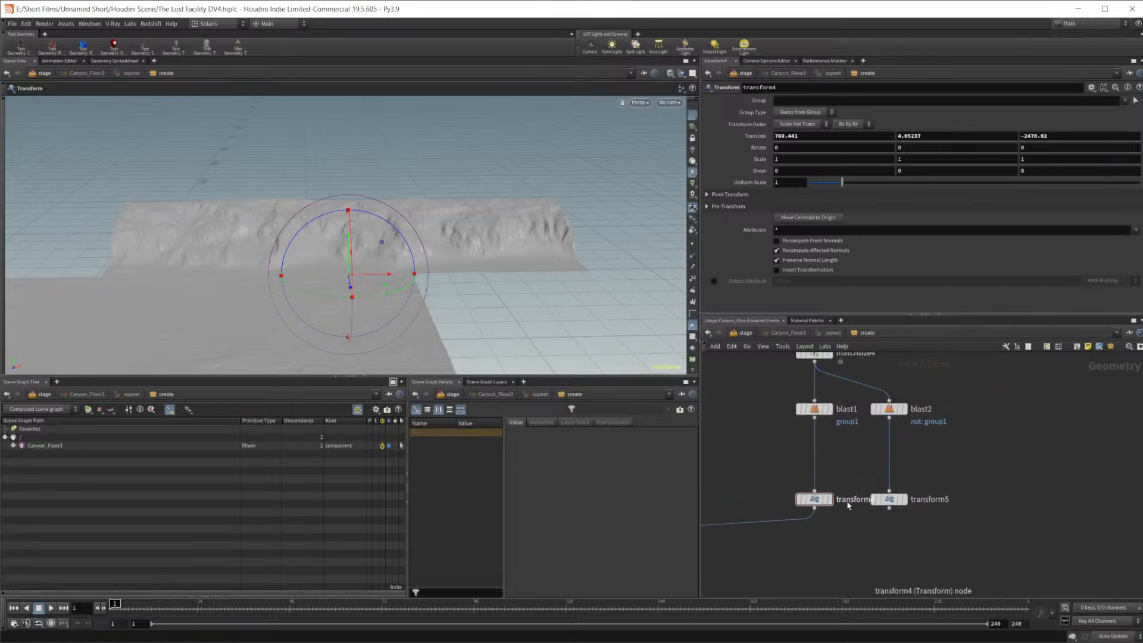
left_click(834, 480)
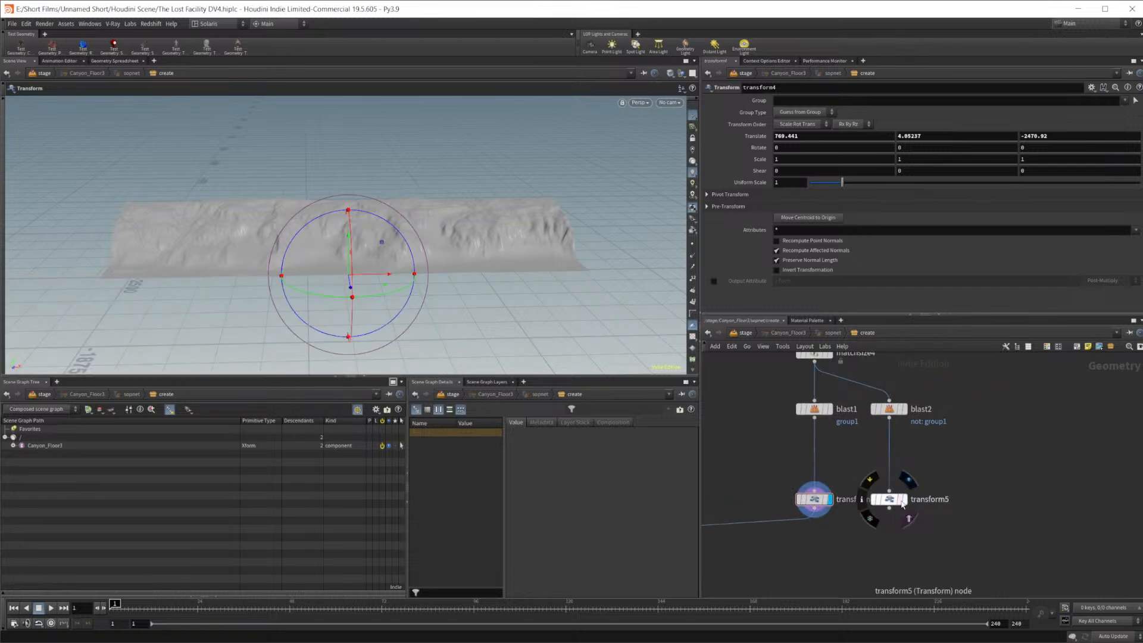
left_click(910, 483)
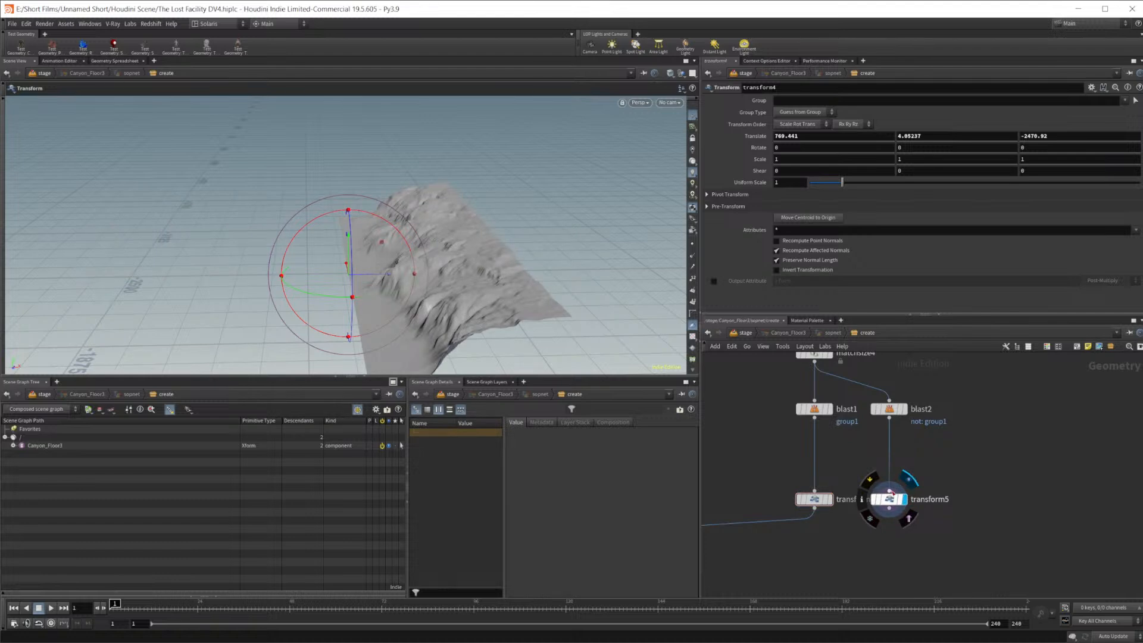
left_click(889, 499)
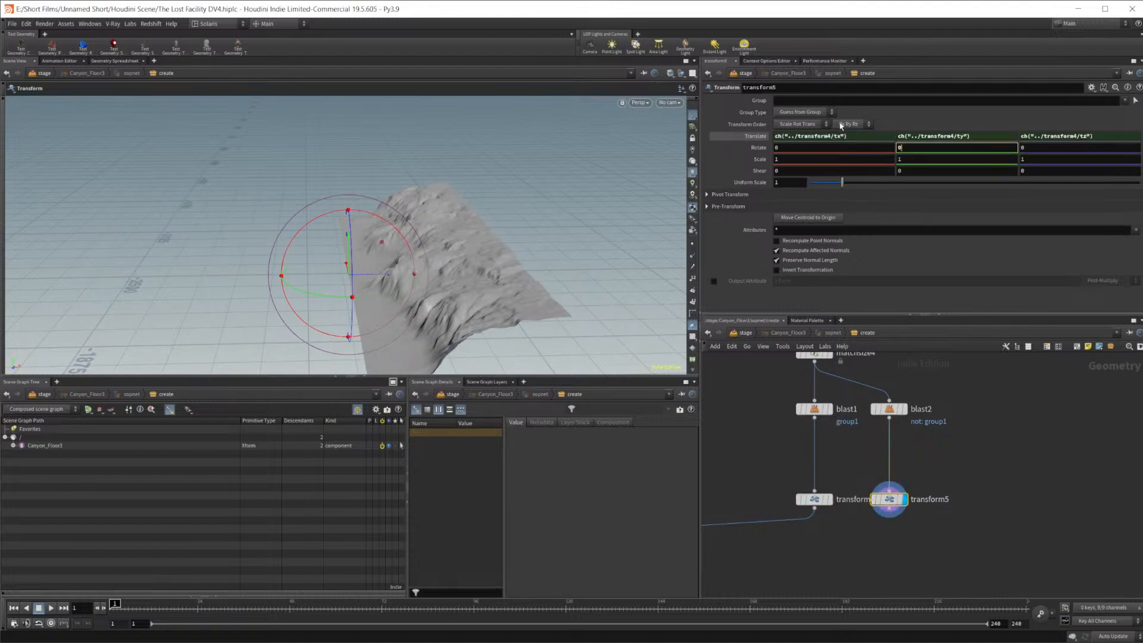
key("Return")
left_click(909, 147)
type("-90")
key("Return")
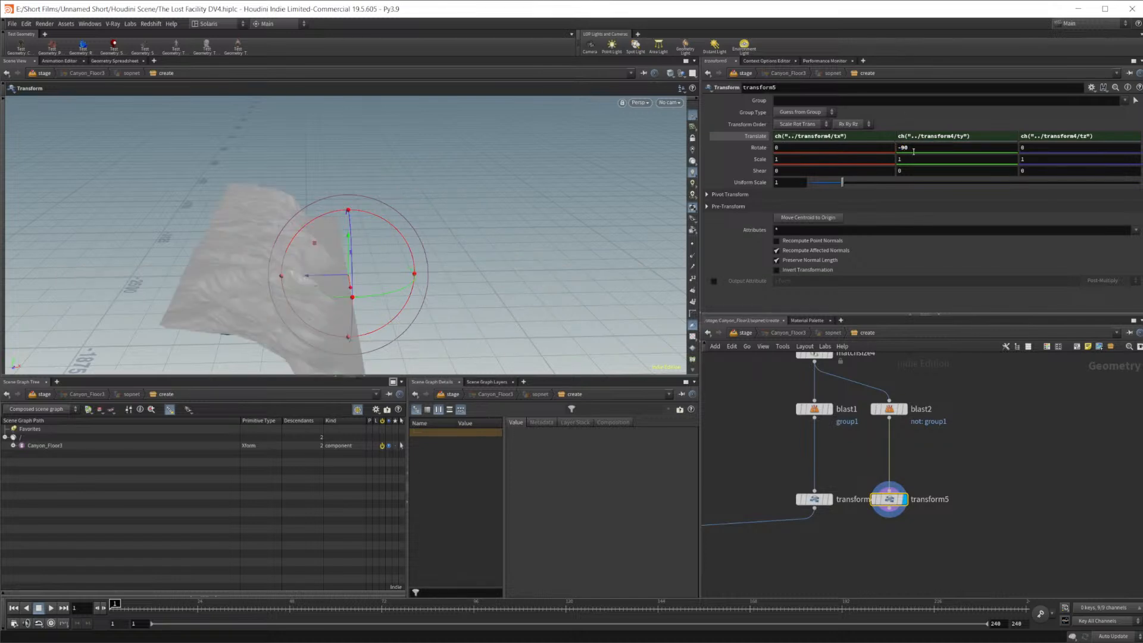
key("Return")
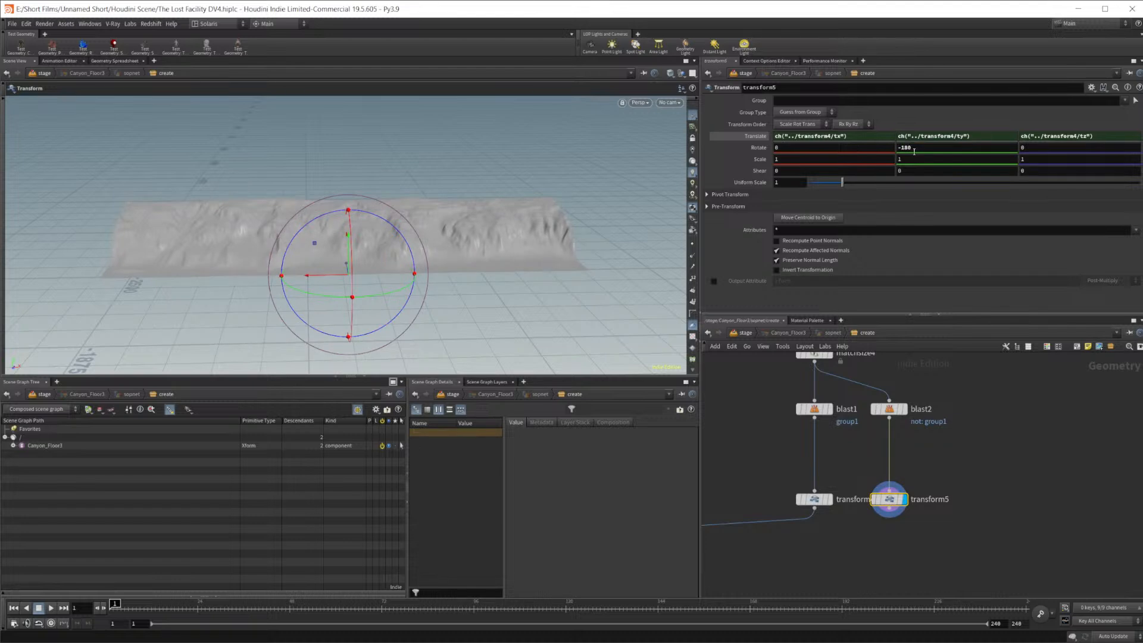
Compare the two wall halves by displaying transform4 and transform5 in turn
scroll(847, 468, "up", 3)
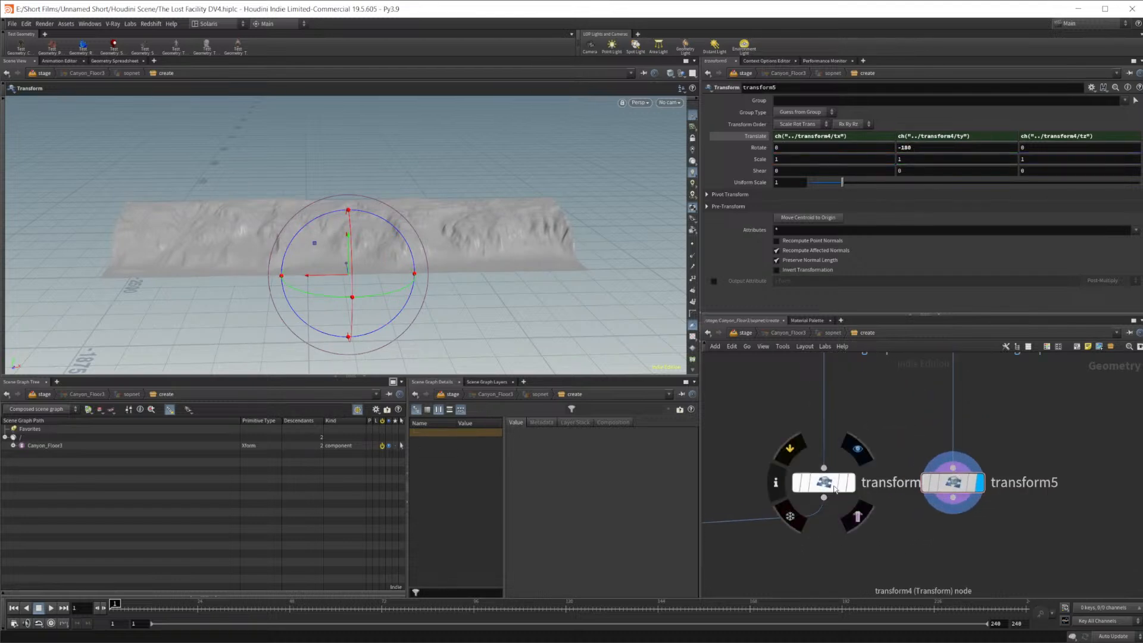
left_click(857, 454)
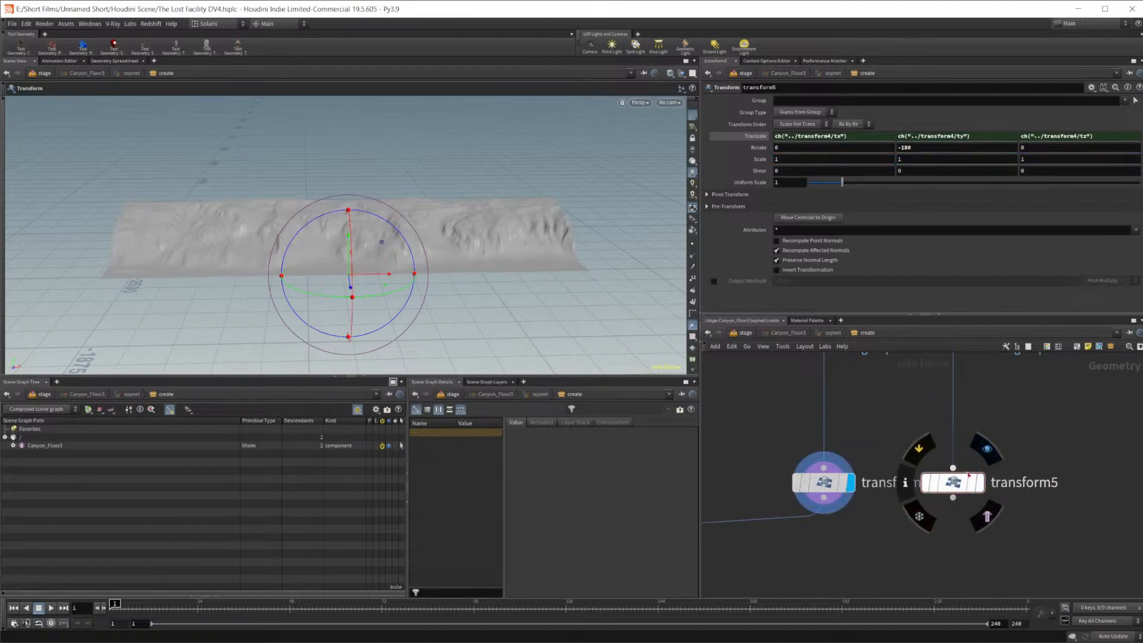
left_click(985, 452)
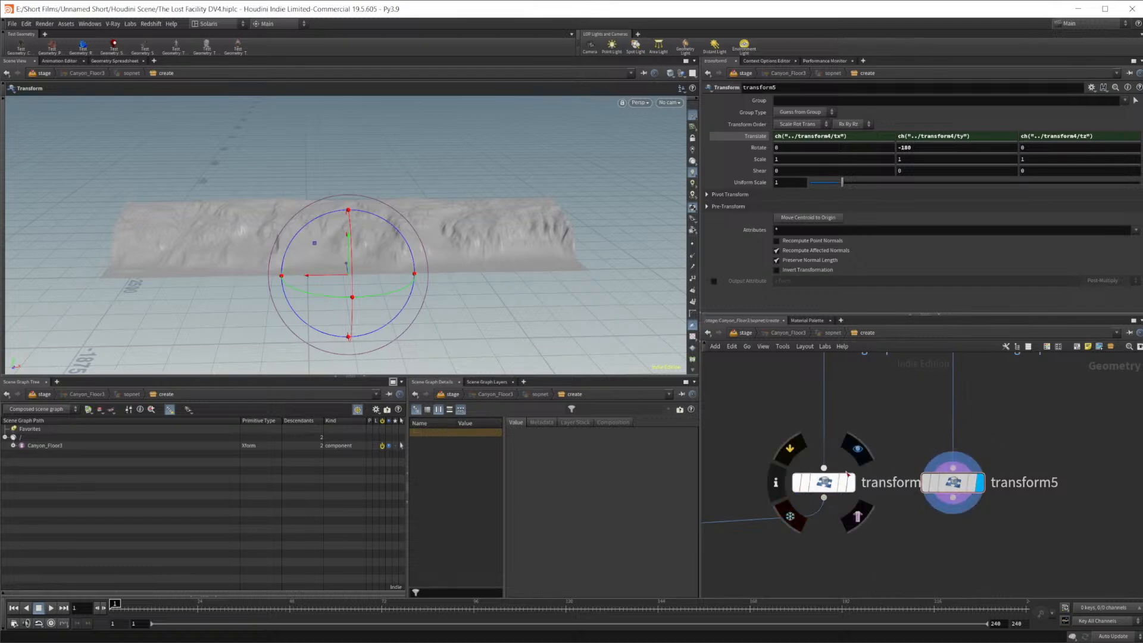
left_click(858, 454)
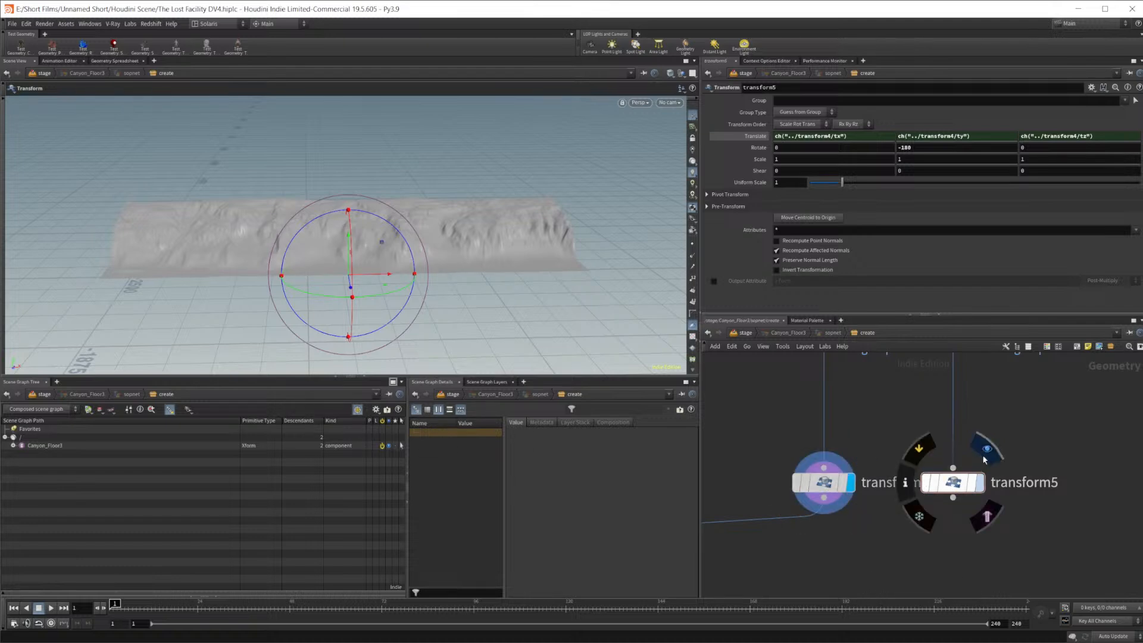
left_click(987, 454)
Check the group and deletion settings of blast2 and blast1, and display blast1
middle_click_drag(931, 389, 888, 510)
scroll(888, 510, "down", 3)
middle_click_drag(884, 427, 799, 332)
scroll(800, 450, "up", 3)
middle_click_drag(787, 417, 897, 514)
left_click(938, 449)
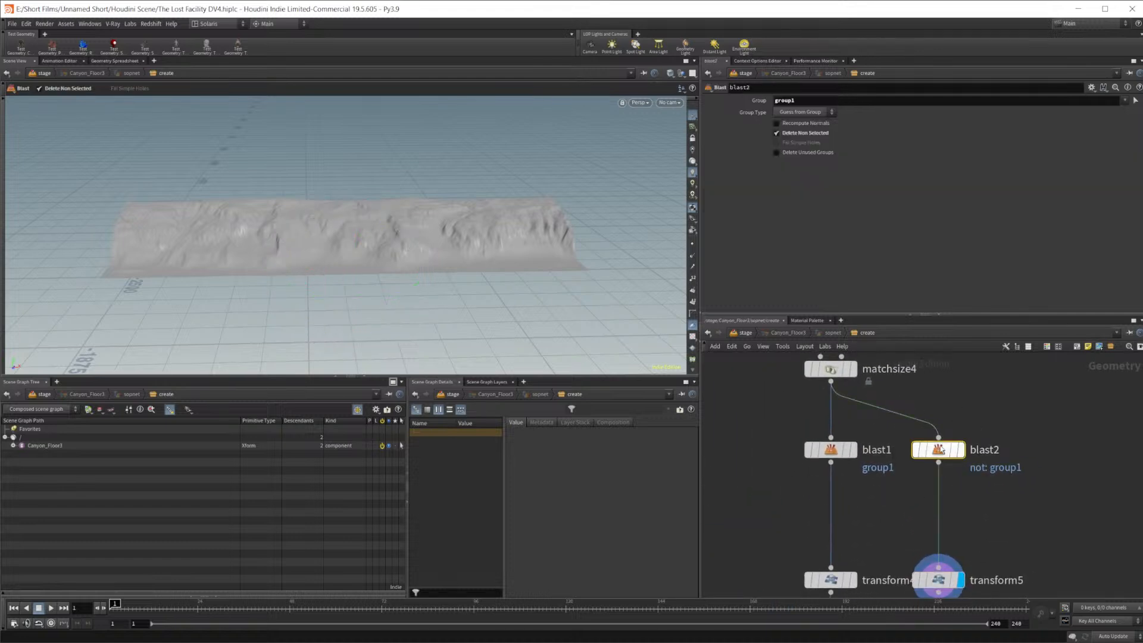
left_click(832, 450)
middle_click_drag(832, 452, 802, 419)
left_click(831, 393)
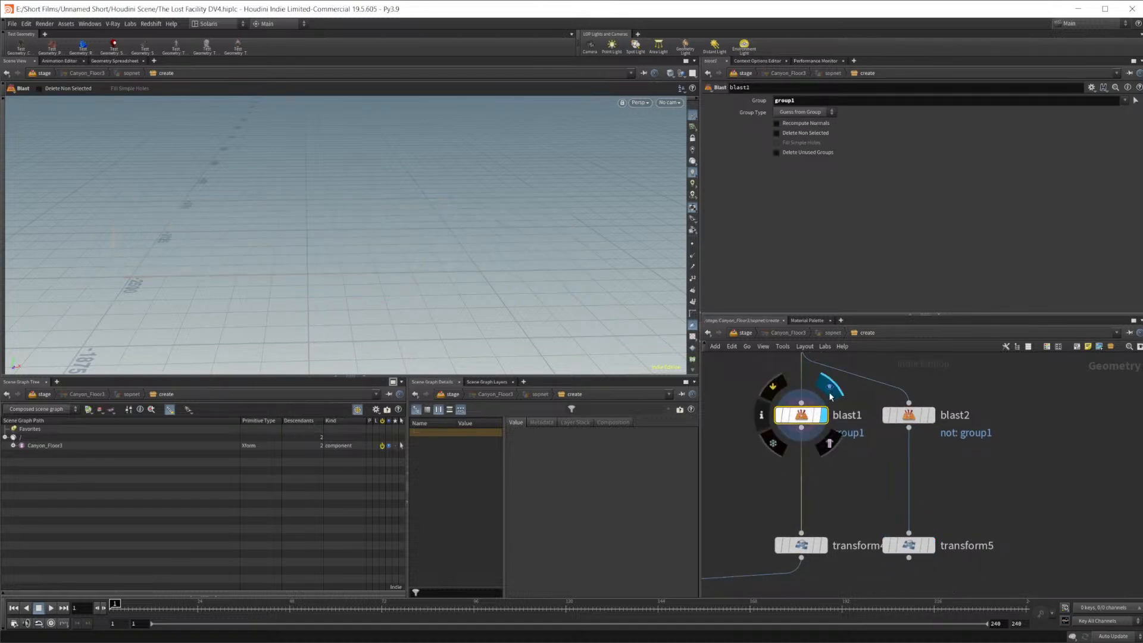
Switch the display between transform4 and transform5 again to check whether their wall pieces differ
left_click(831, 518)
left_click(936, 522)
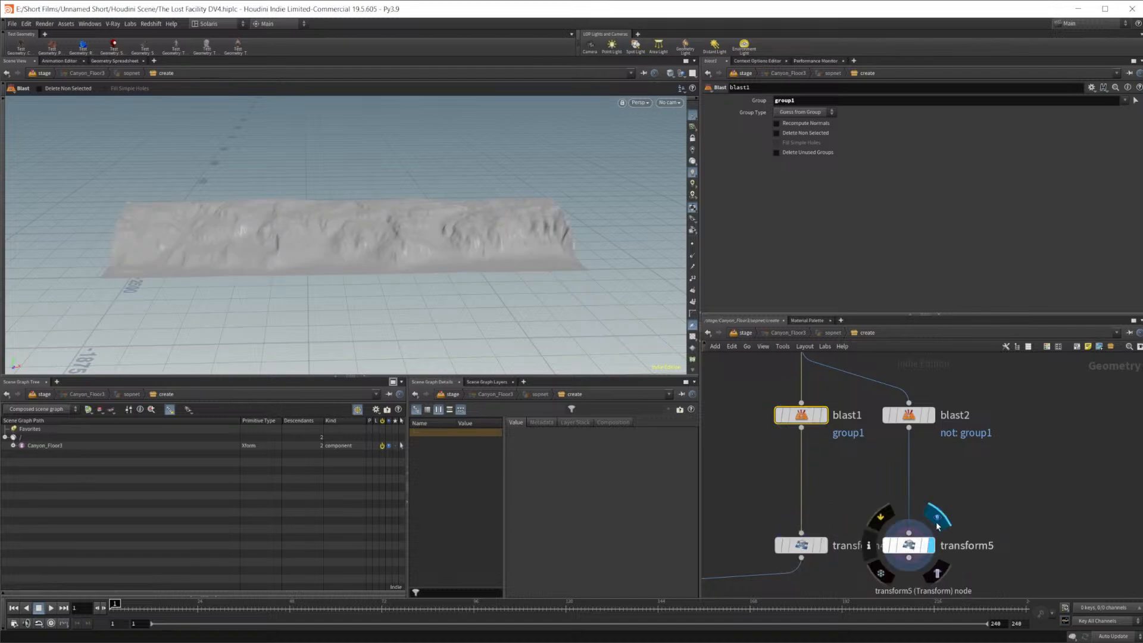
left_click(829, 518)
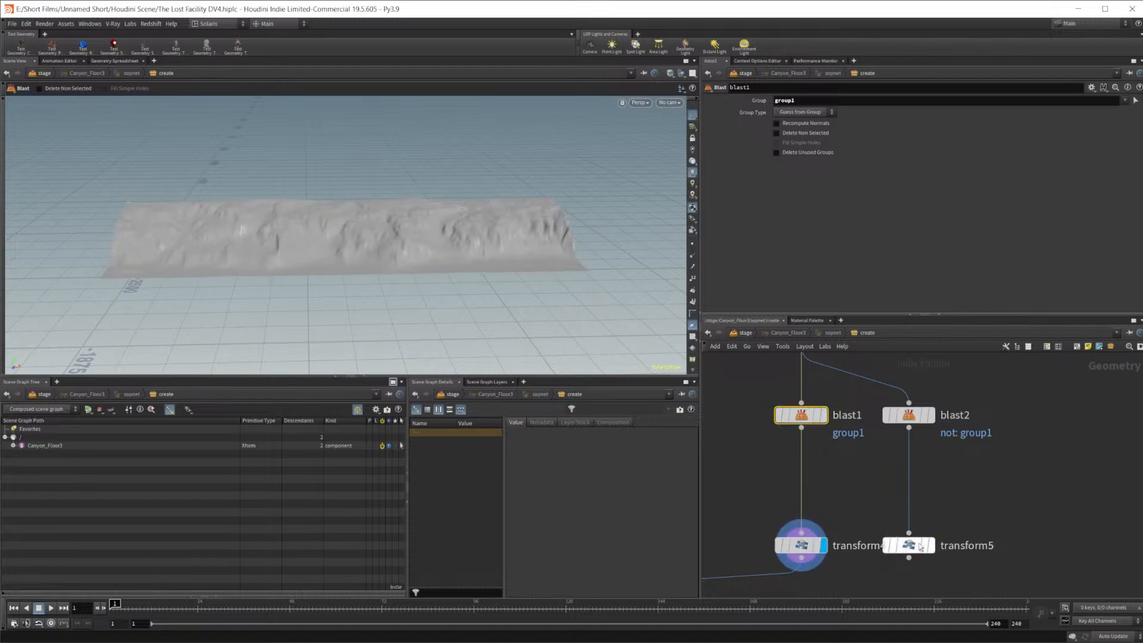
left_click(932, 521)
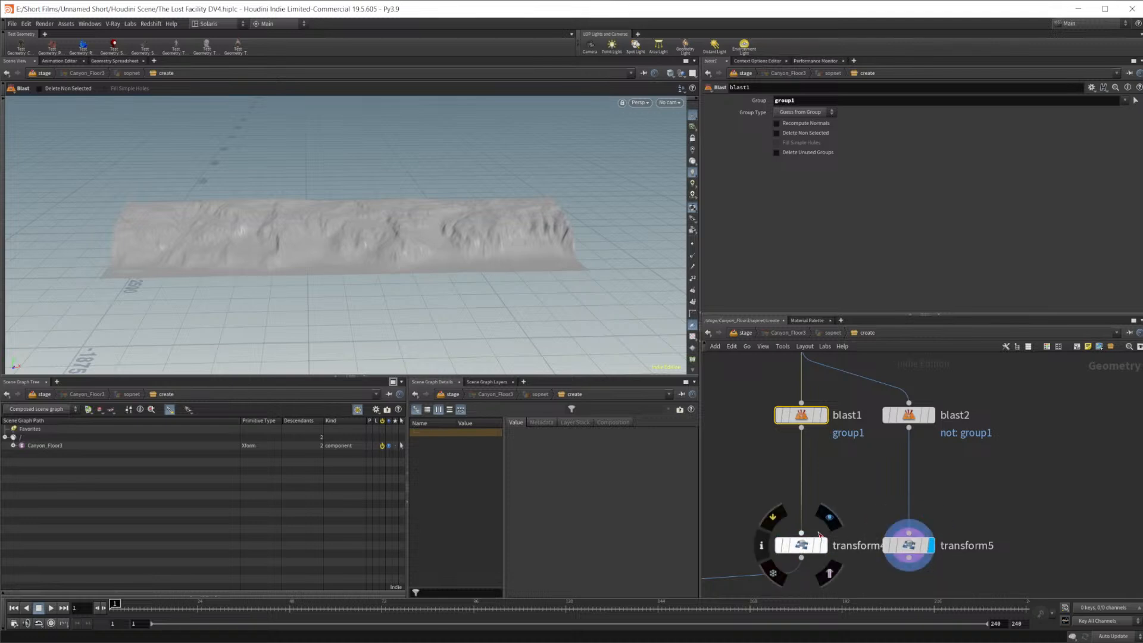
Display transform4 and delete the blast2 and transform5 nodes from the wall branch
left_click(830, 518)
scroll(881, 476, "down", 2)
middle_click_drag(888, 474, 859, 472)
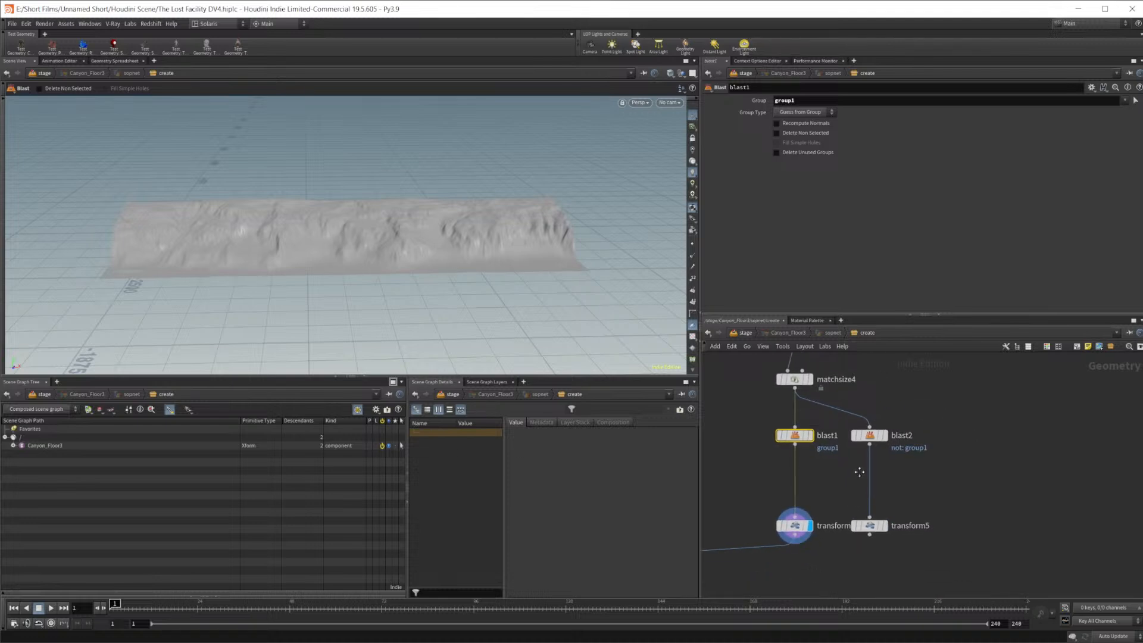
scroll(903, 480, "down", 3)
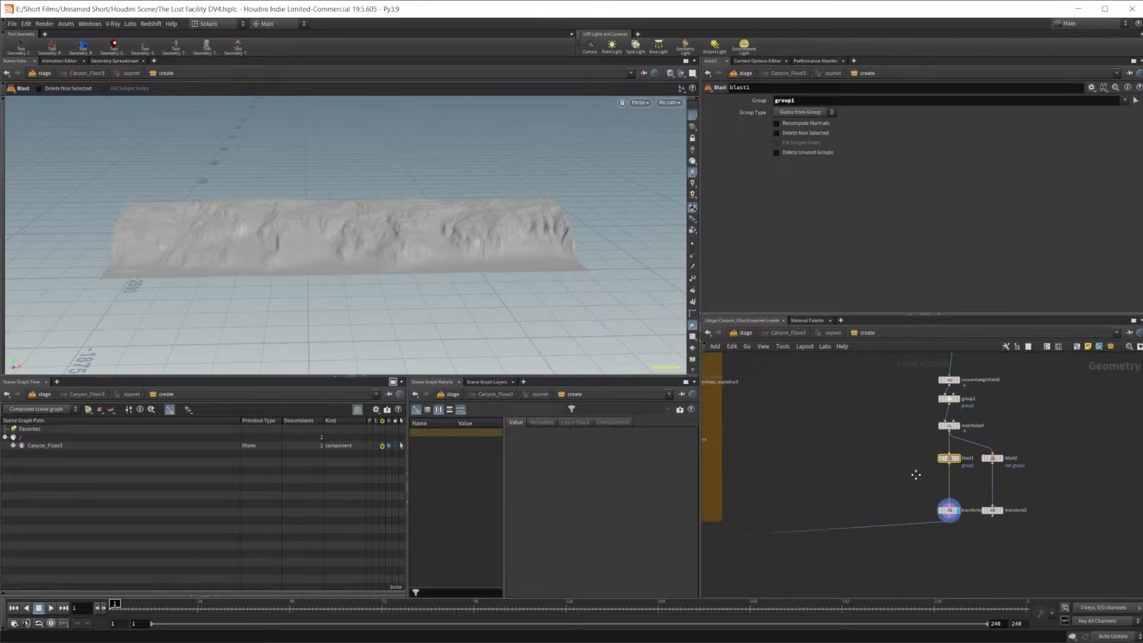
mouse_move(827, 424)
middle_mouse_down()
mouse_move(909, 421)
mouse_move(834, 431)
middle_mouse_up()
middle_click_drag(1028, 542, 937, 504)
left_click_drag(945, 429, 939, 412)
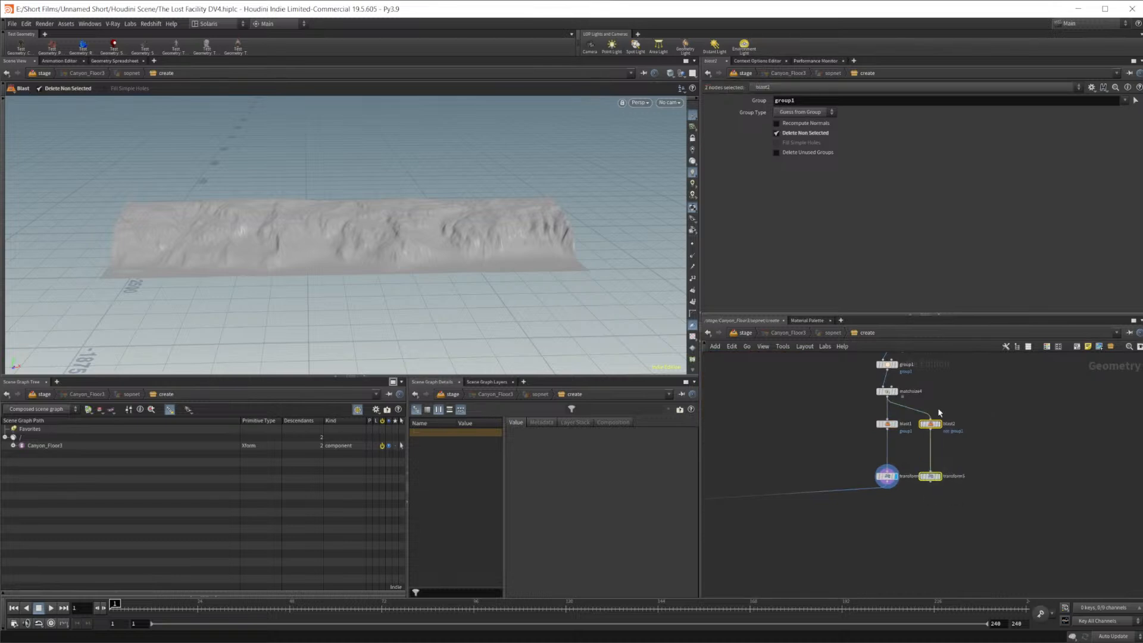
left_click(887, 476)
Display merge1 to show the back wall together with the merged canyon
scroll(882, 417, "down", 3)
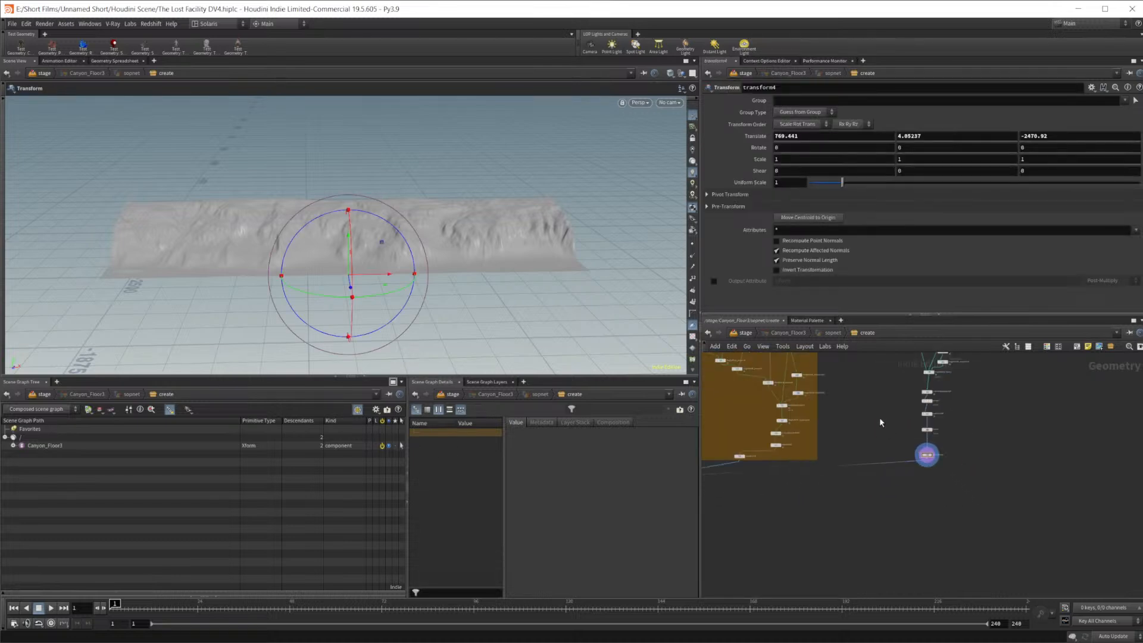
scroll(839, 422, "up", 10)
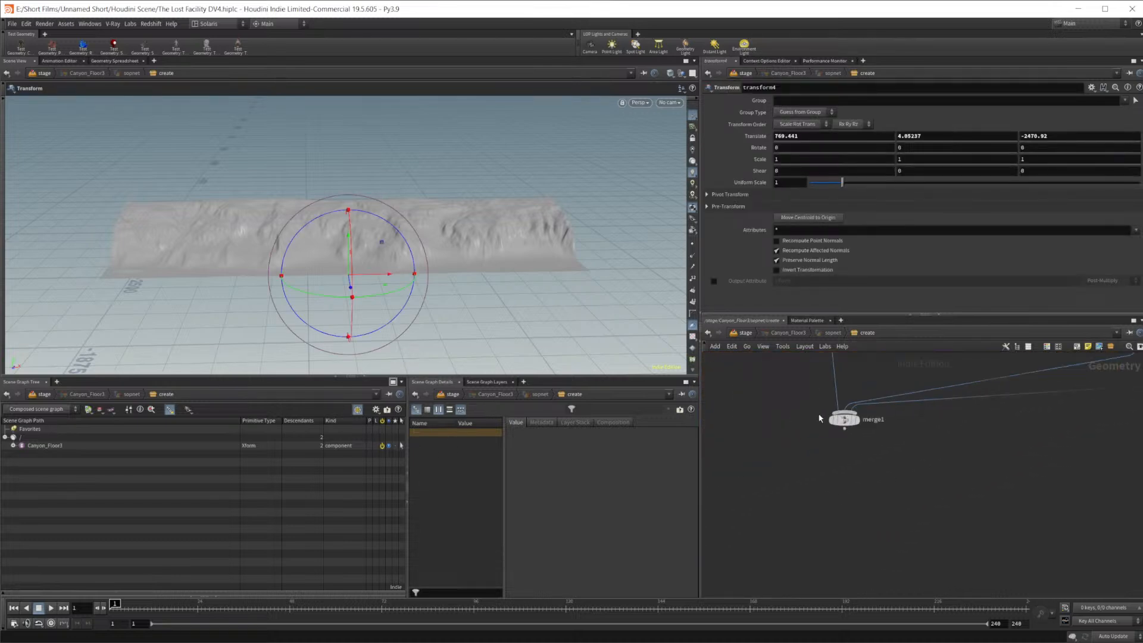
left_click(856, 420)
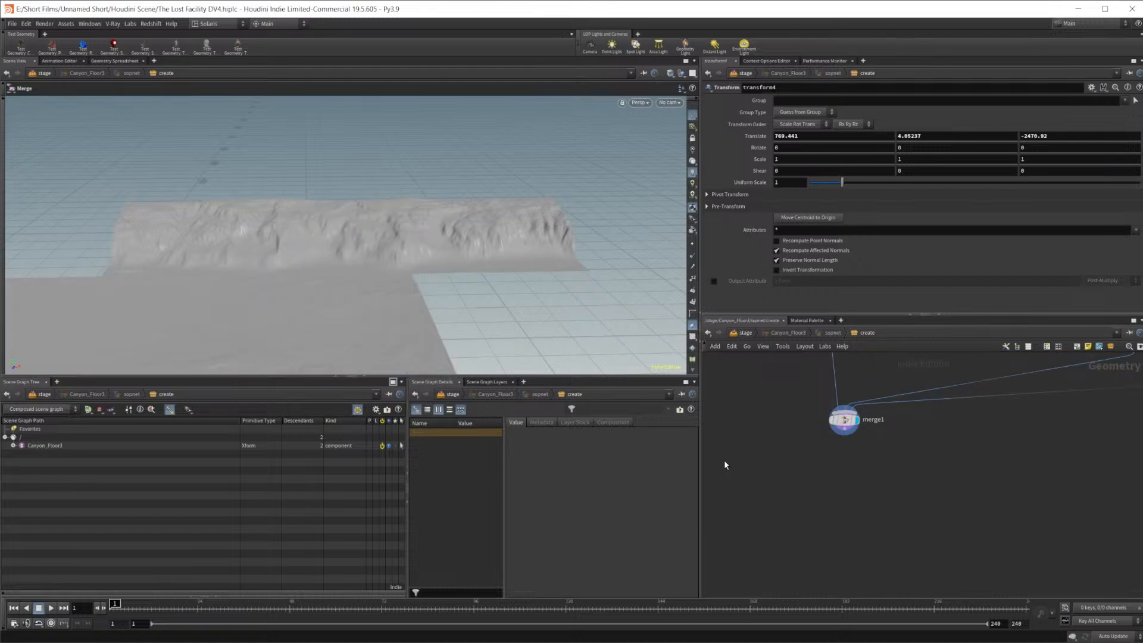
right_click_drag(347, 278, 246, 280, "alt")
left_click_drag(246, 280, 451, 229, "alt")
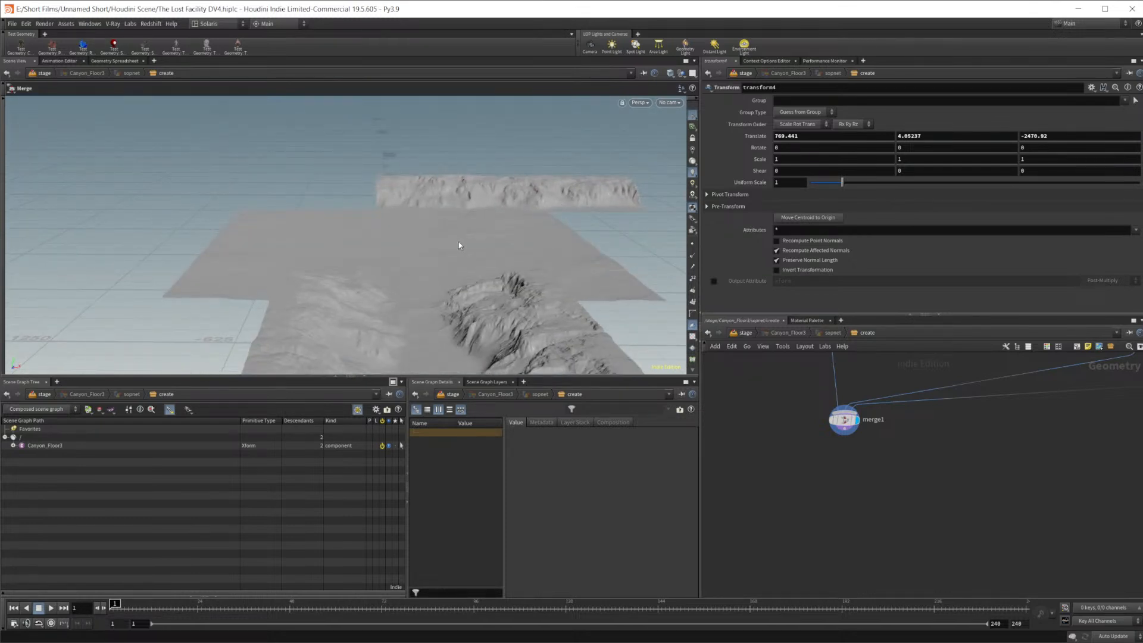
Examine the canyon network and view the merged terrain from several angles to judge the back wall's coverage
scroll(878, 499, "down", 6)
middle_click_drag(984, 435, 941, 513)
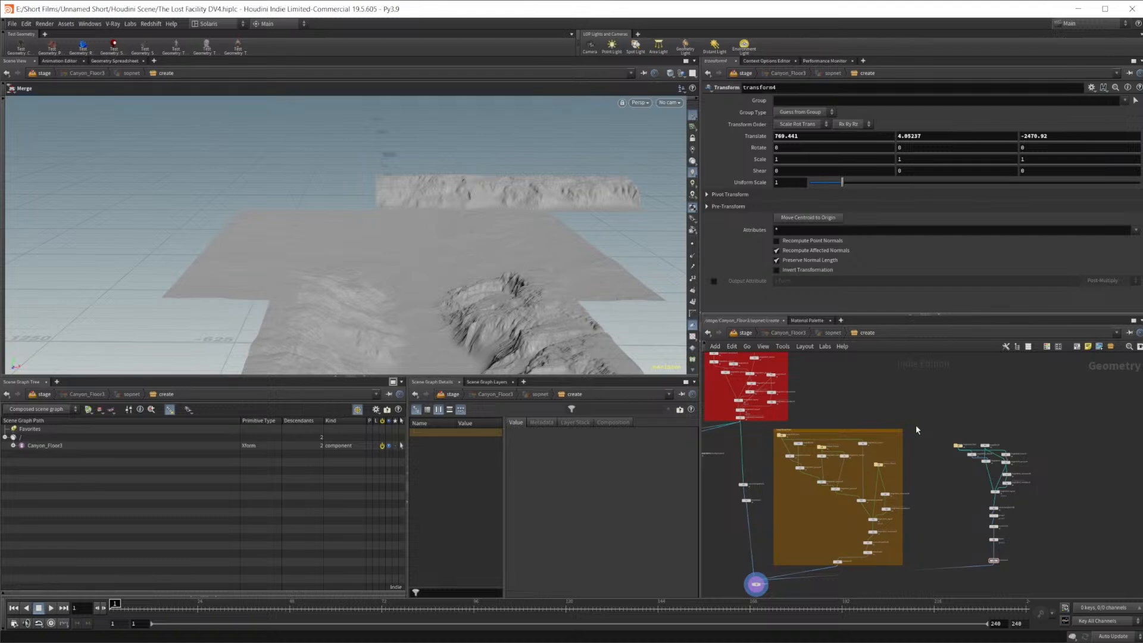
scroll(923, 381, "down", 2)
middle_click_drag(917, 388, 998, 412)
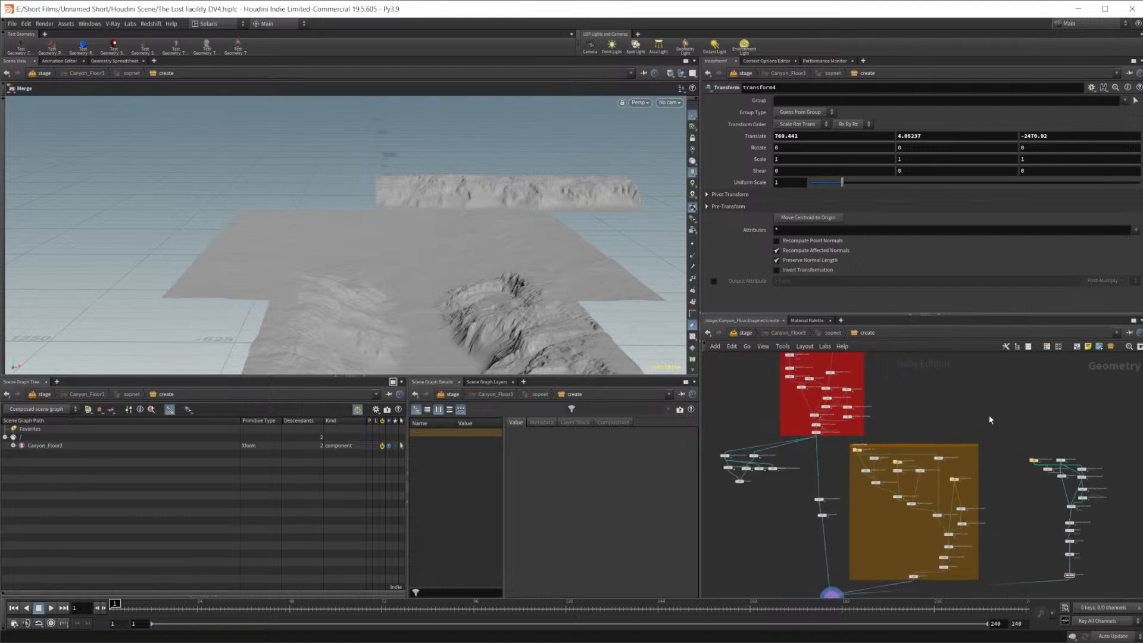
scroll(990, 414, "up", 3)
key("Escape")
left_click_drag(498, 260, 306, 299)
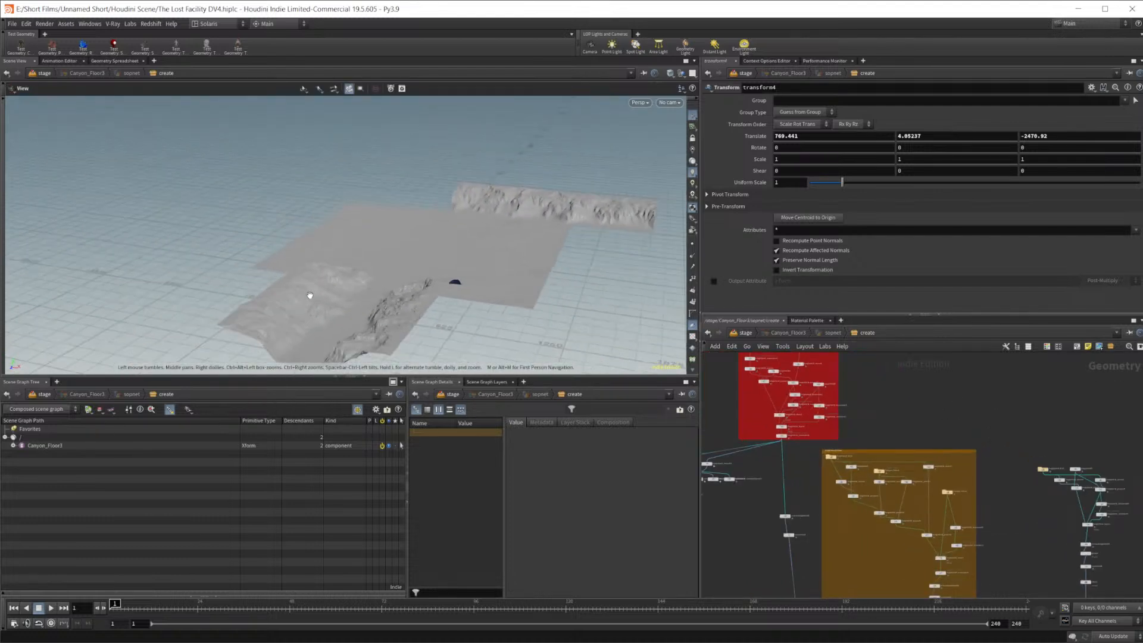
left_click_drag(534, 216, 350, 238)
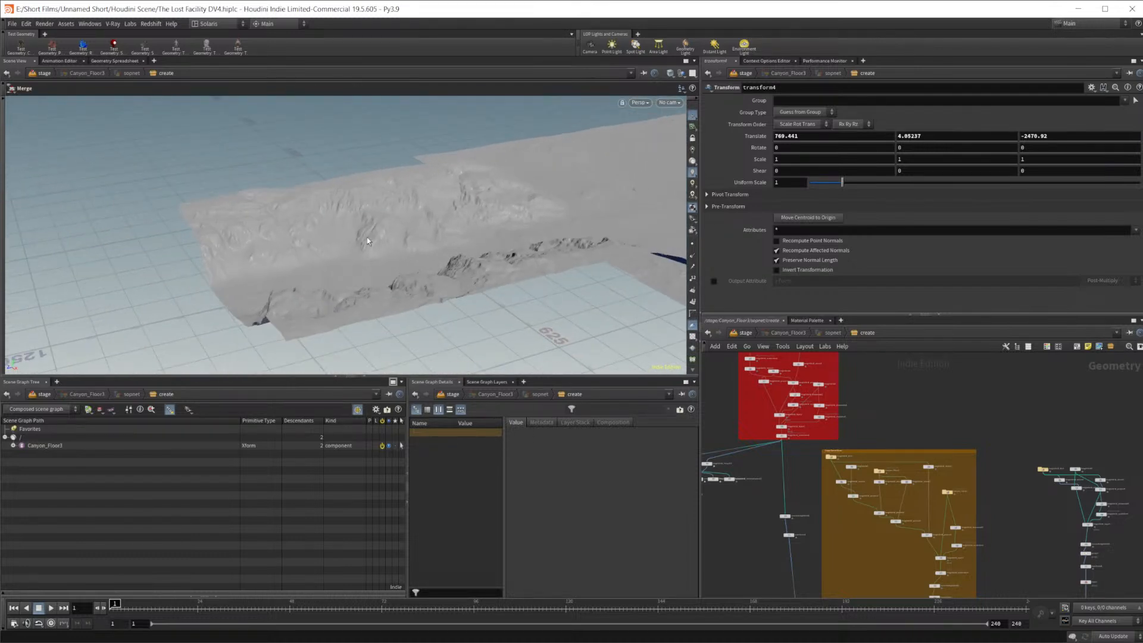
left_click_drag(400, 285, 353, 227)
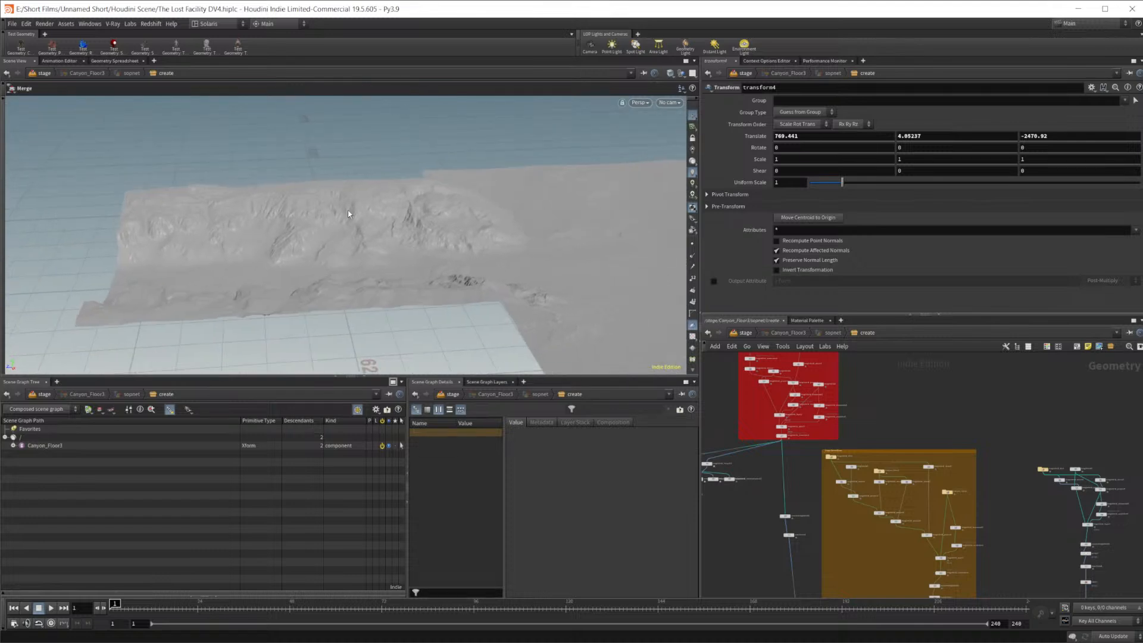
left_click_drag(308, 263, 409, 266)
left_click_drag(495, 268, 468, 266)
left_click_drag(447, 222, 504, 207, "alt")
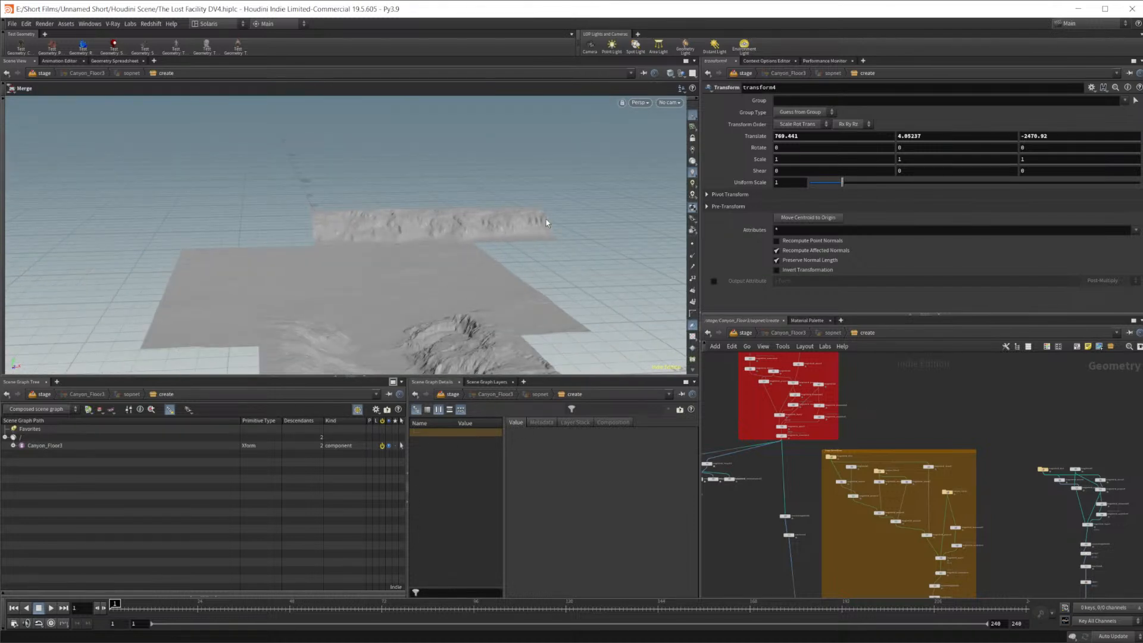
left_click_drag(462, 309, 388, 331, "alt")
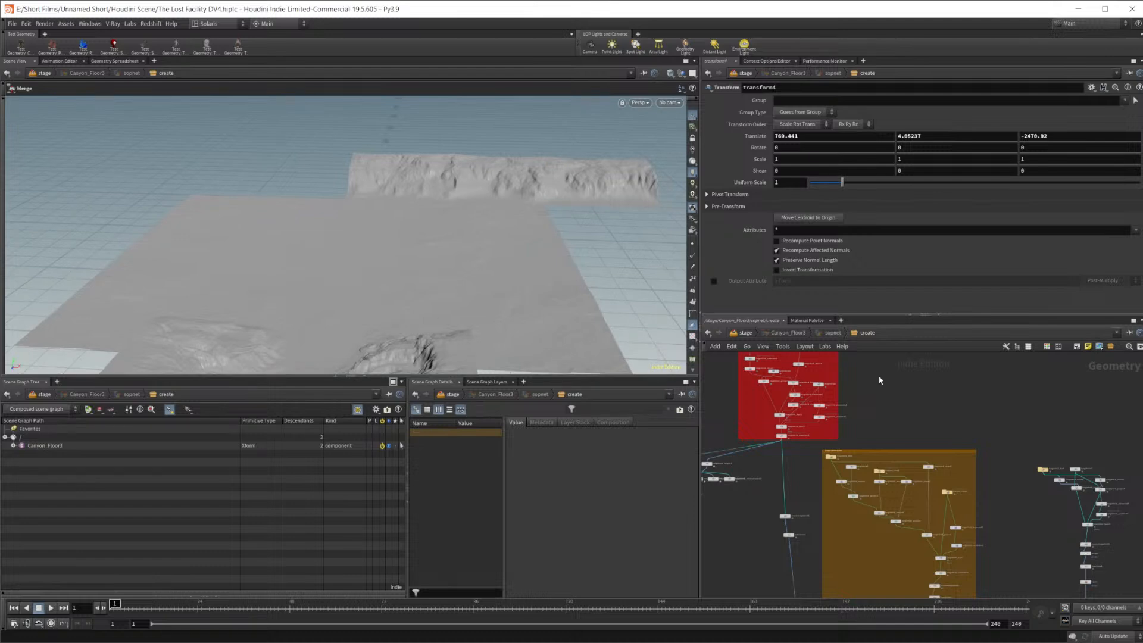
mouse_move(428, 259)
left_mouse_down("alt")
mouse_move(423, 278)
mouse_move(441, 260)
left_mouse_up("alt")
middle_click_drag(1020, 460, 950, 348)
scroll(917, 491, "up", 3)
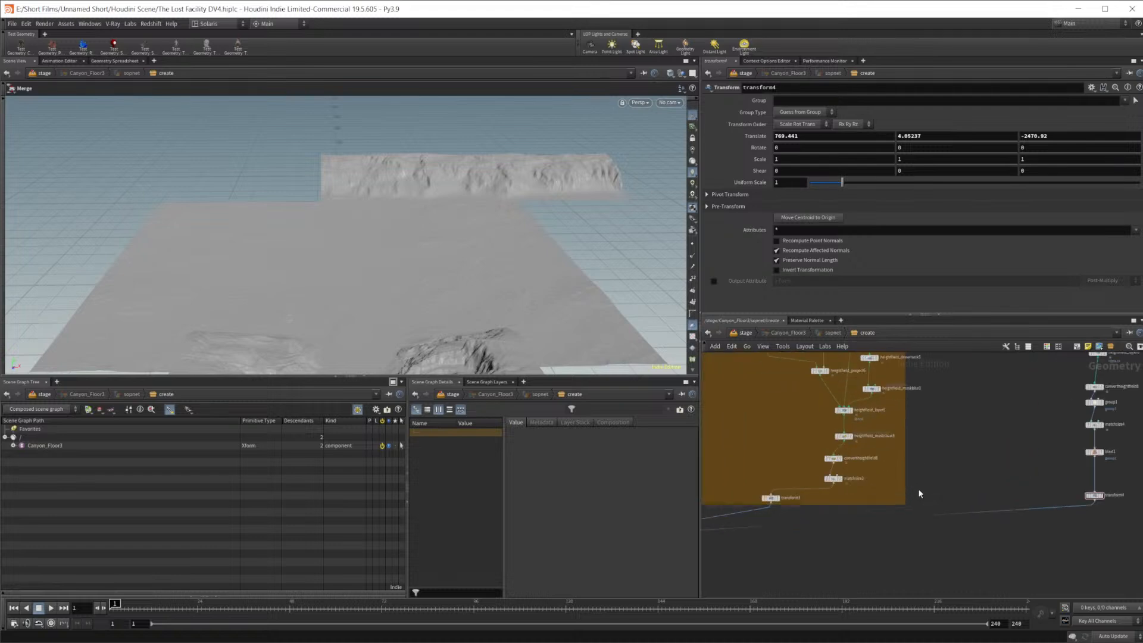
scroll(932, 459, "up", 4)
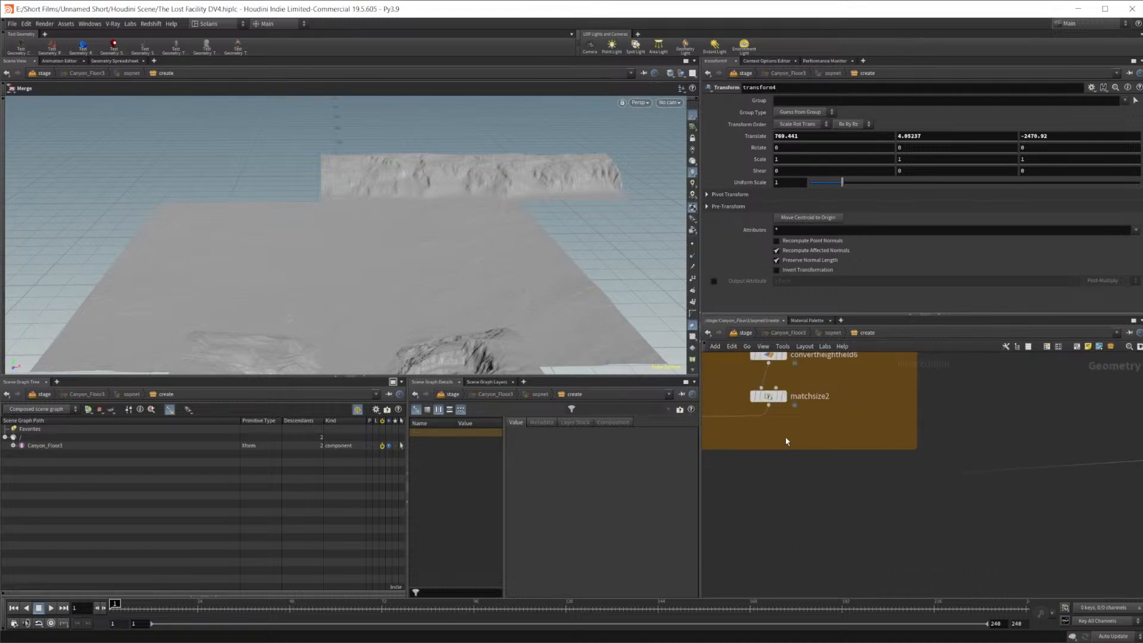
Inspect the back wall from above and from canyon-floor level, checking the open stretch beside it
left_click_drag(587, 319, 553, 334, "alt")
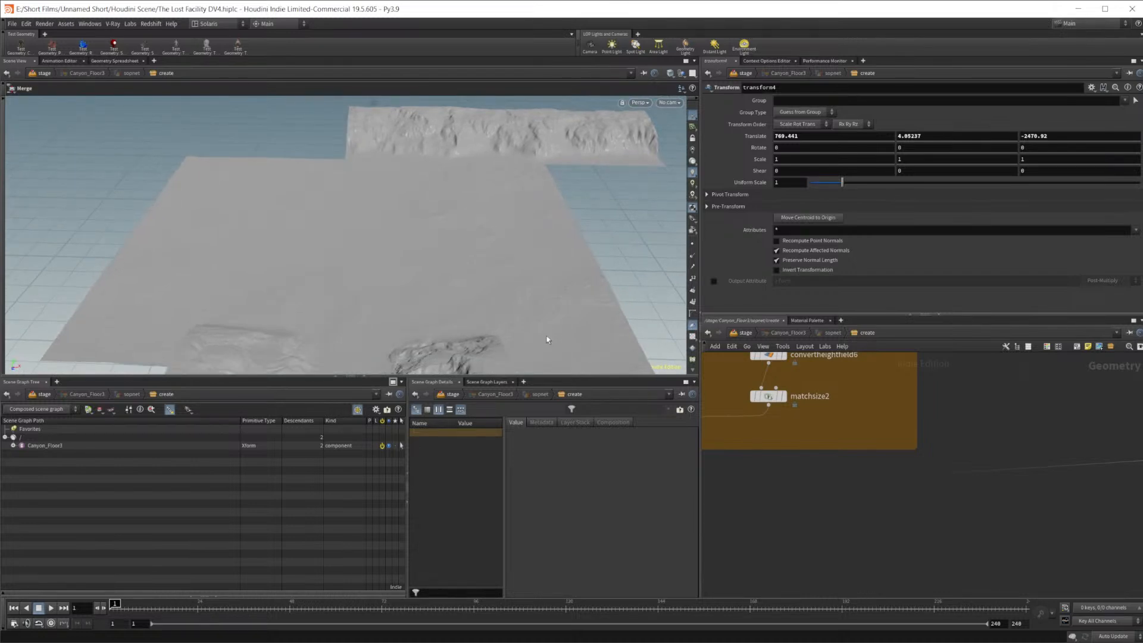
left_click_drag(541, 235, 417, 293, "alt")
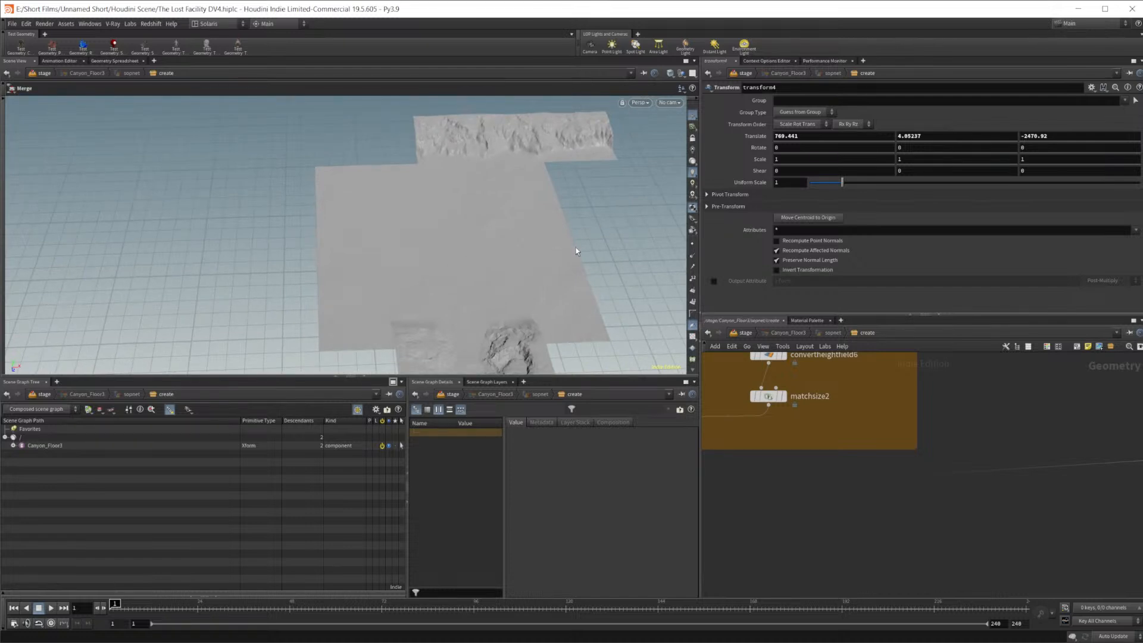
left_click_drag(576, 252, 468, 292, "alt")
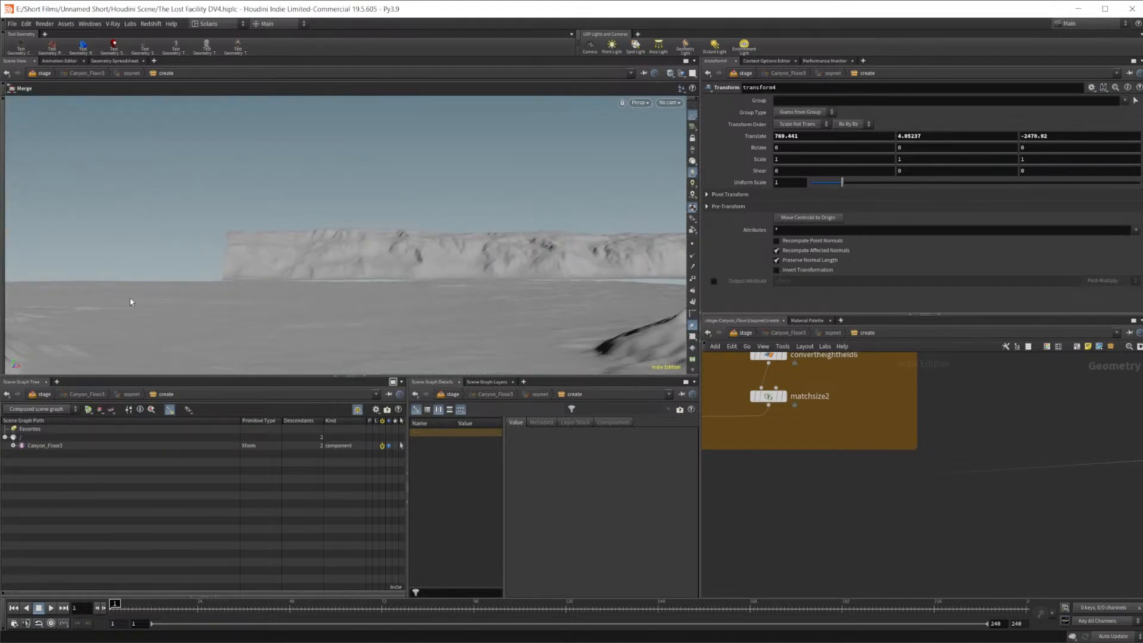
left_click_drag(598, 304, 594, 331, "alt")
left_click_drag(521, 288, 437, 291, "alt")
mouse_move(436, 291)
right_mouse_down("alt")
mouse_move(316, 306)
mouse_move(436, 278)
right_mouse_up("alt")
middle_click_drag(437, 278, 349, 234, "alt")
left_click_drag(350, 235, 377, 301, "alt")
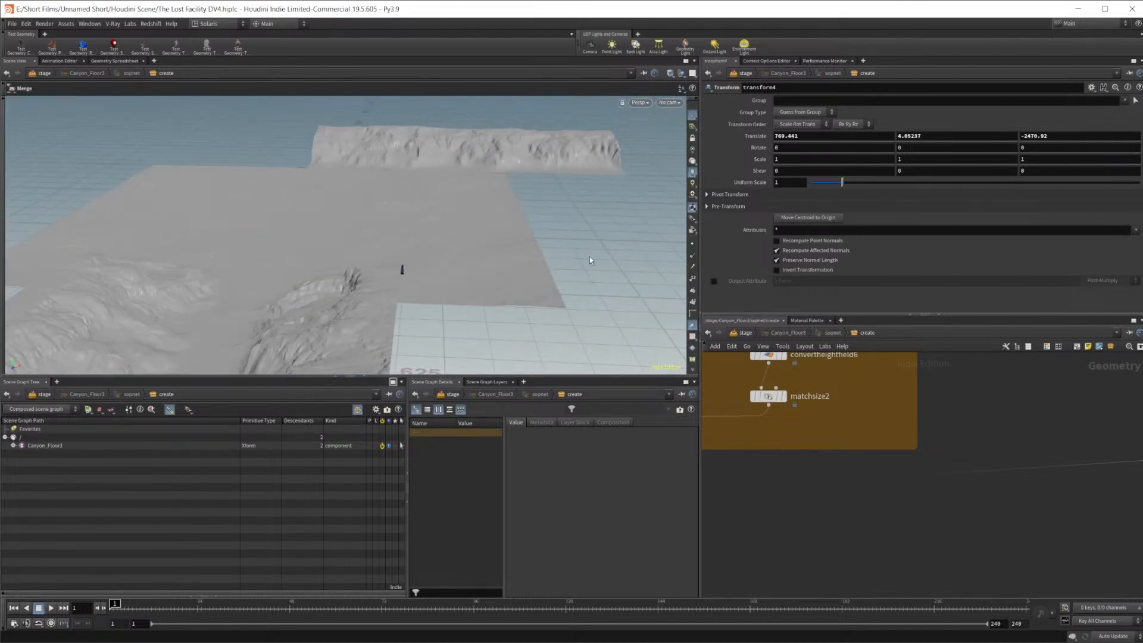
middle_click_drag(475, 235, 503, 289, "alt")
right_click_drag(503, 288, 449, 277, "alt")
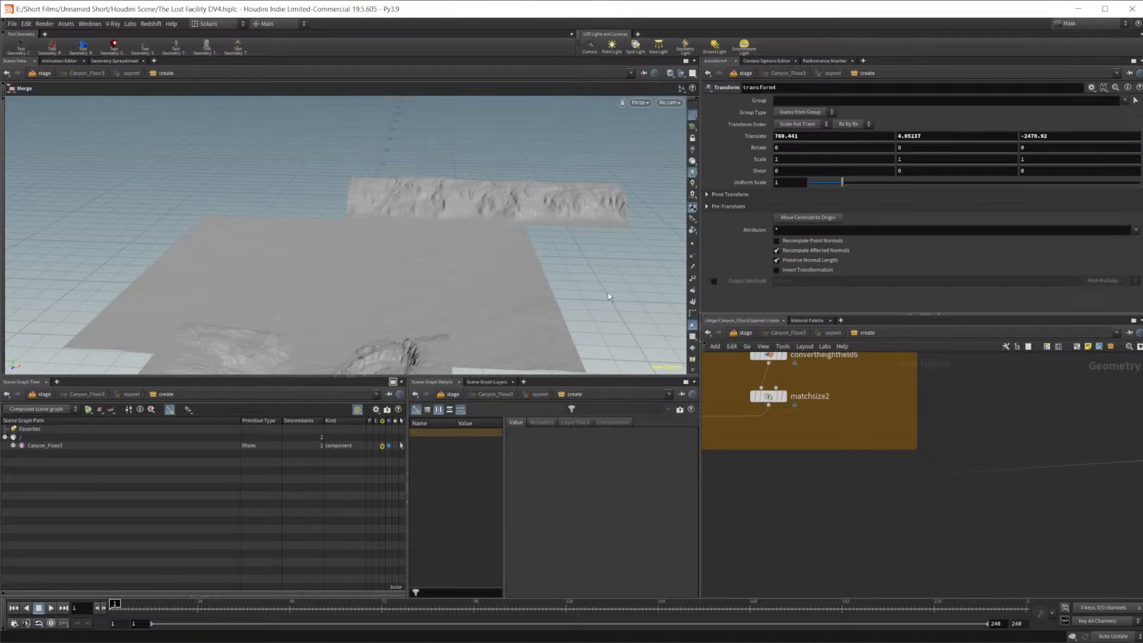
key("Escape")
left_click_drag(589, 296, 441, 273)
key("Return")
key("Escape")
left_click_drag(321, 298, 421, 301)
left_click_drag(395, 254, 388, 173)
right_click_drag(389, 175, 518, 194)
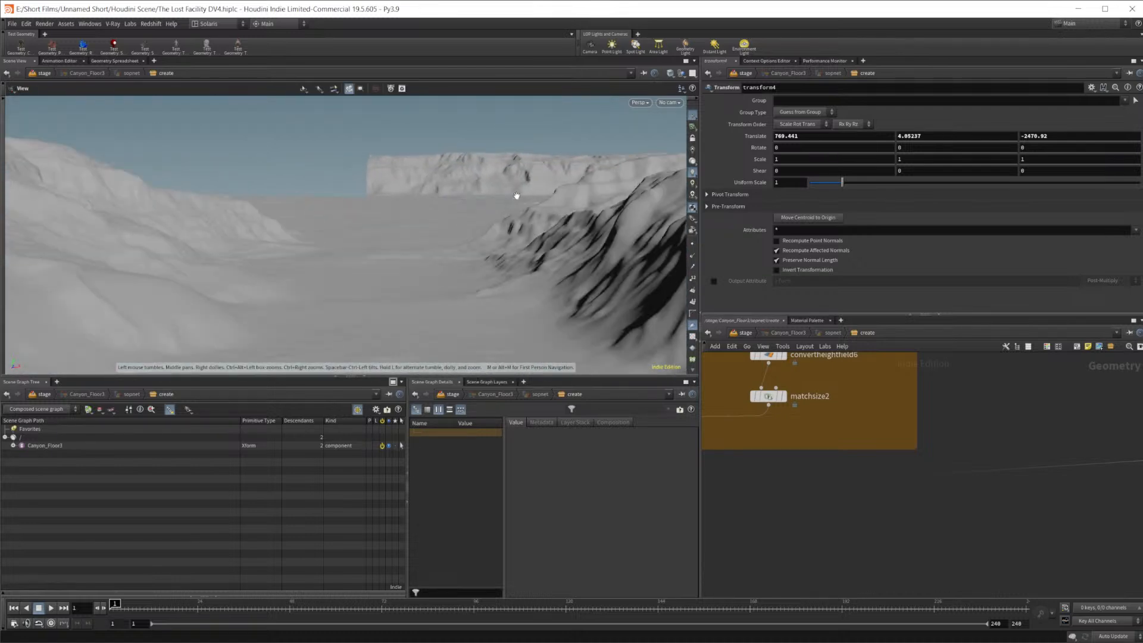
key("Return")
key("Escape")
left_click_drag(309, 184, 319, 204)
right_click_drag(517, 217, 365, 265)
key("Return")
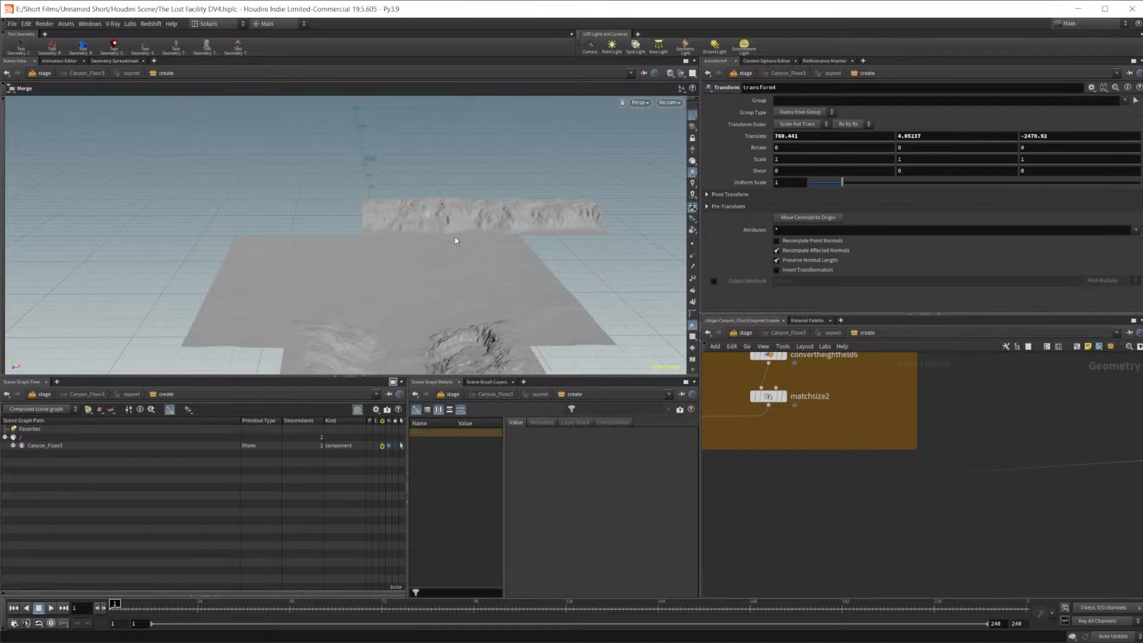
left_click_drag(434, 219, 415, 251, "alt")
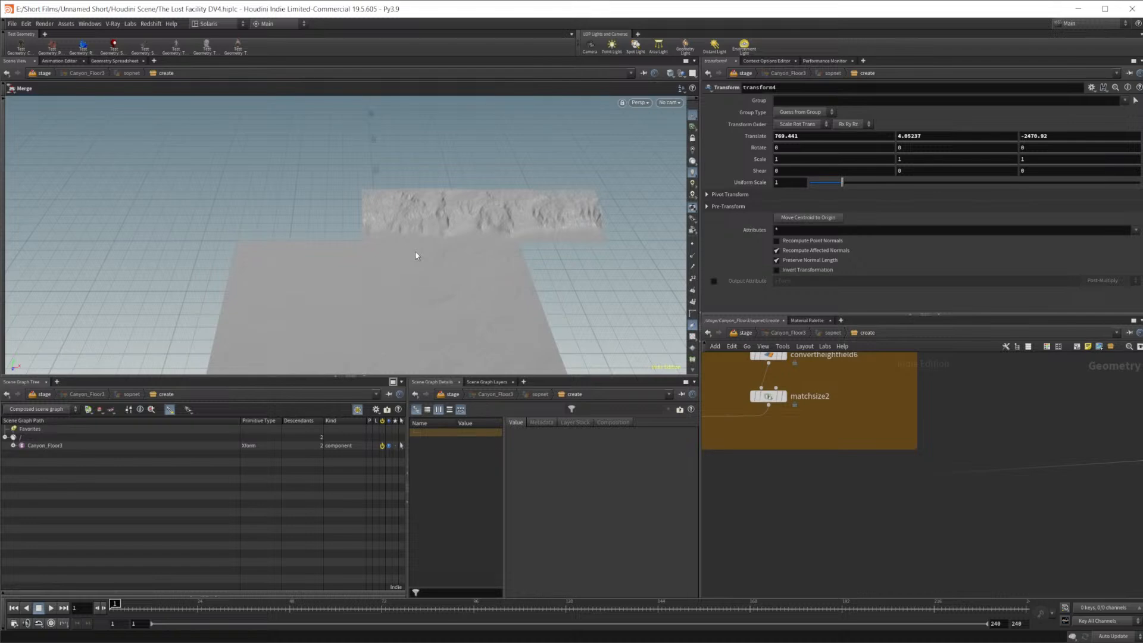
left_click_drag(498, 258, 496, 224, "alt")
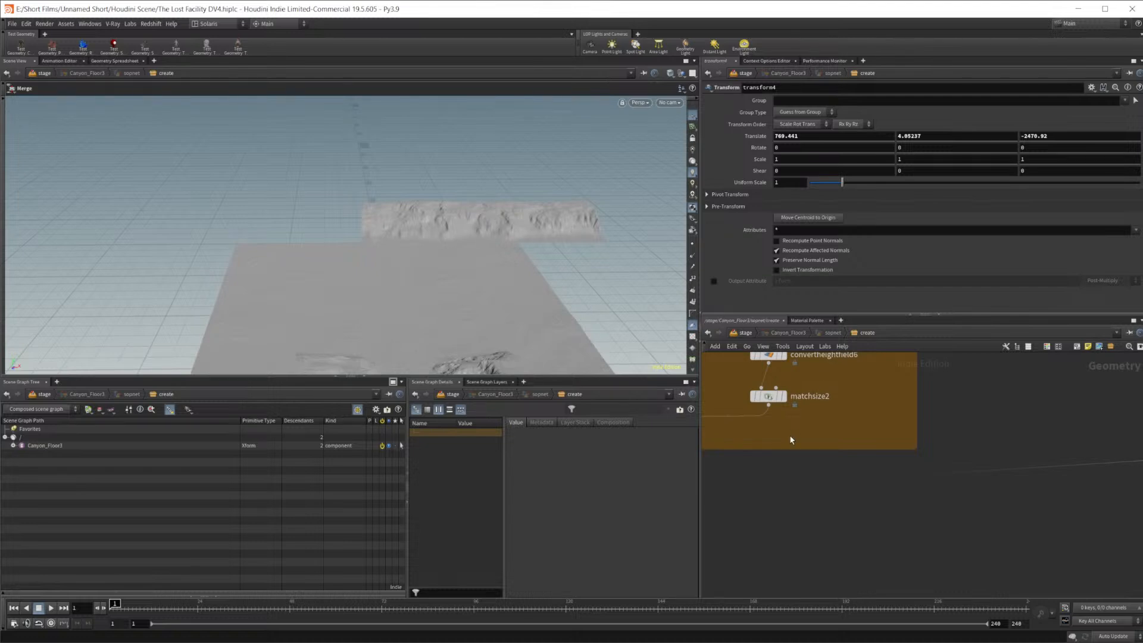
left_click_drag(502, 299, 493, 318, "alt")
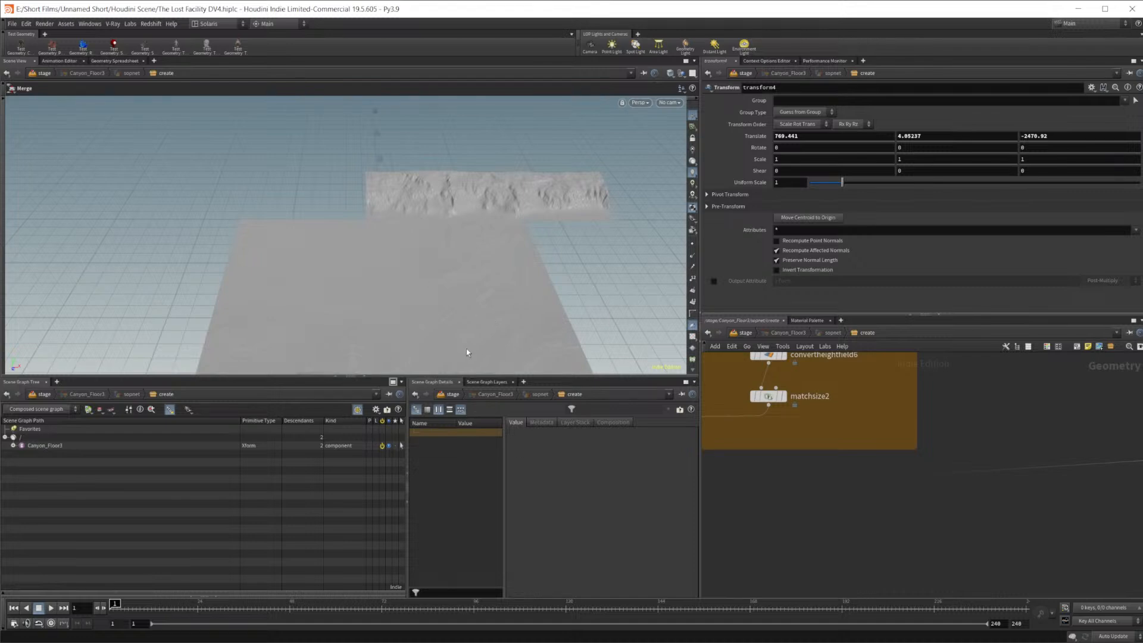
Switch to the Gaea window with Canyon Walls V2.tor and bring its whole node graph into view
mouse_move(549, 631)
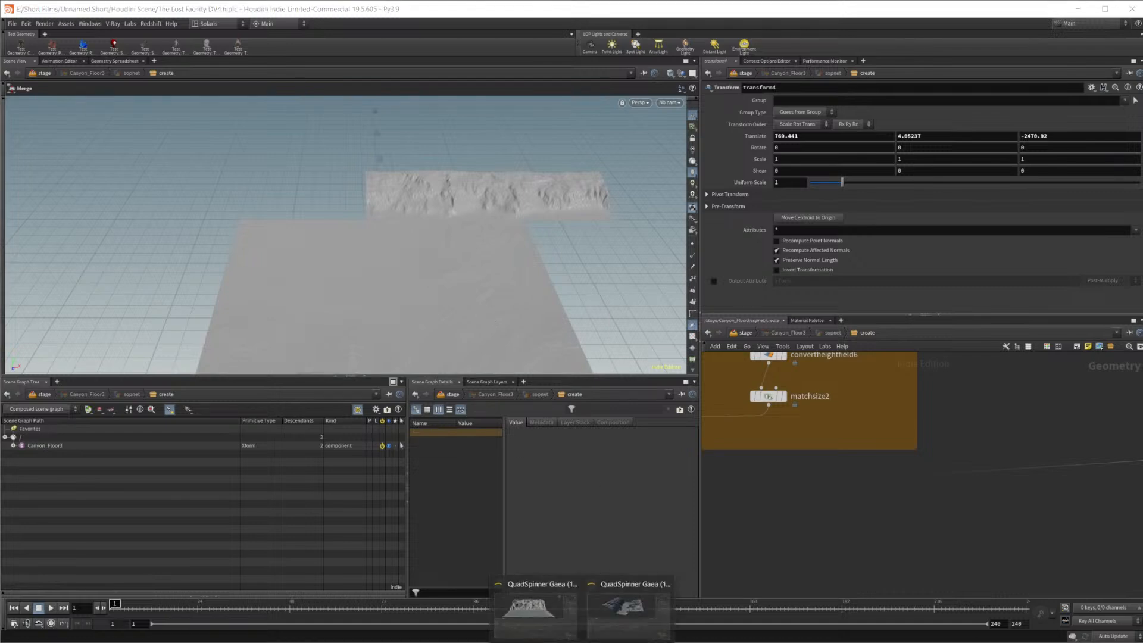
left_click(627, 619)
left_click(622, 551)
scroll(621, 551, "down", 5)
middle_click_drag(643, 546, 645, 508)
Try to duplicate the entire canyon wall node chain and reposition the Height node in the graph
left_click_drag(729, 532, 413, 426)
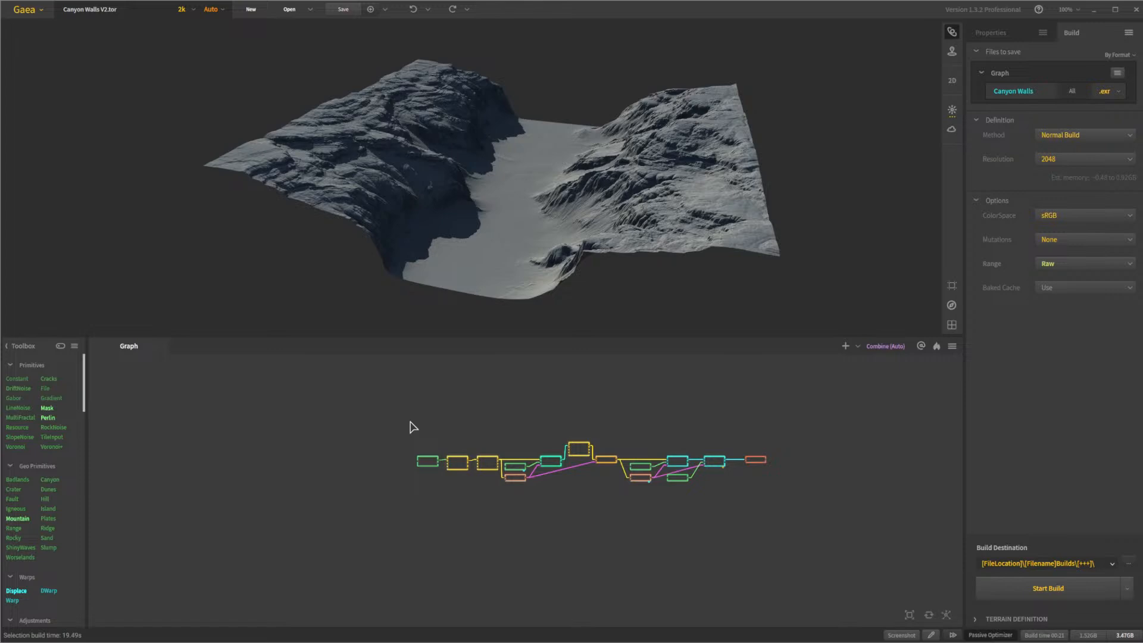
left_click(478, 526)
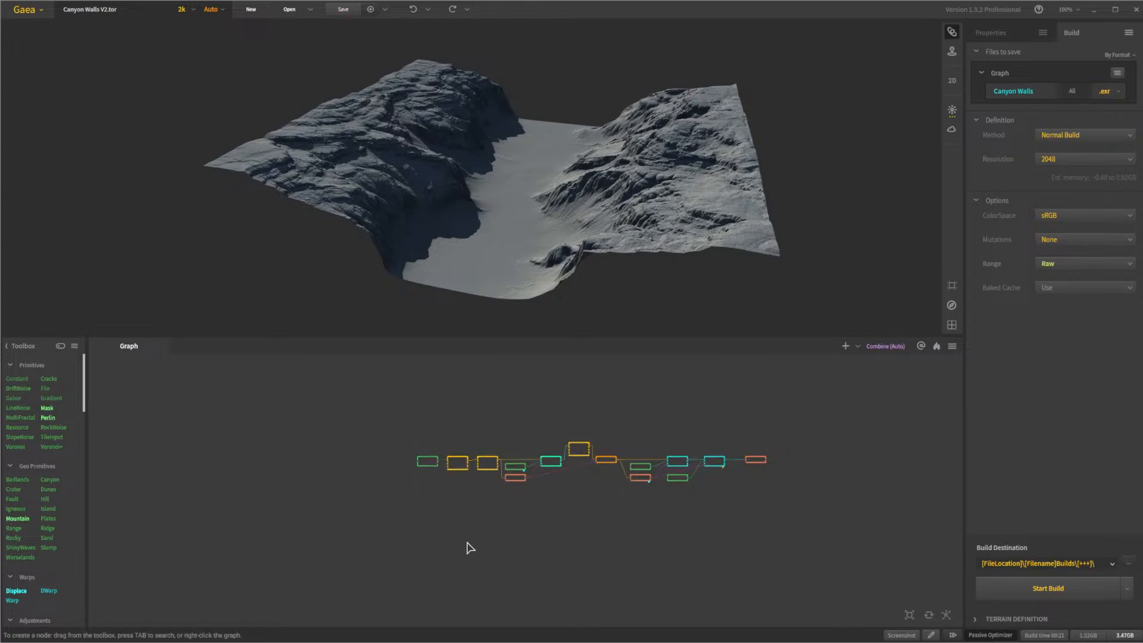
left_click_drag(531, 493, 523, 515)
scroll(485, 518, "up", 5)
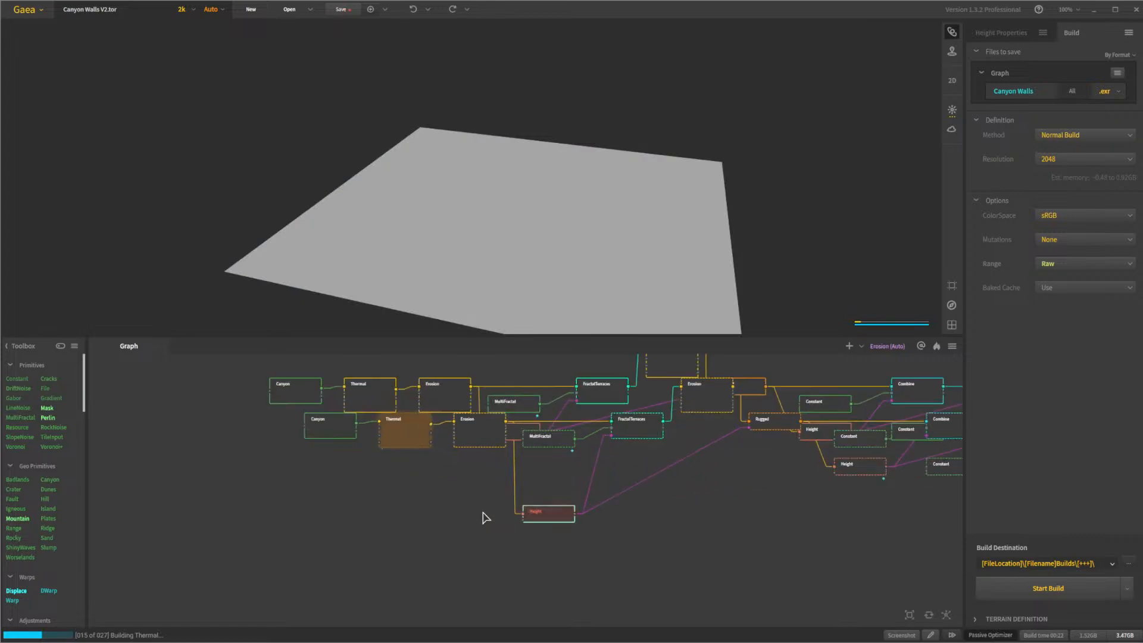
middle_click_drag(472, 517, 470, 579)
Undo the duplication of the canyon wall node chain and the Height node's repositioning
key("ctrl+z")
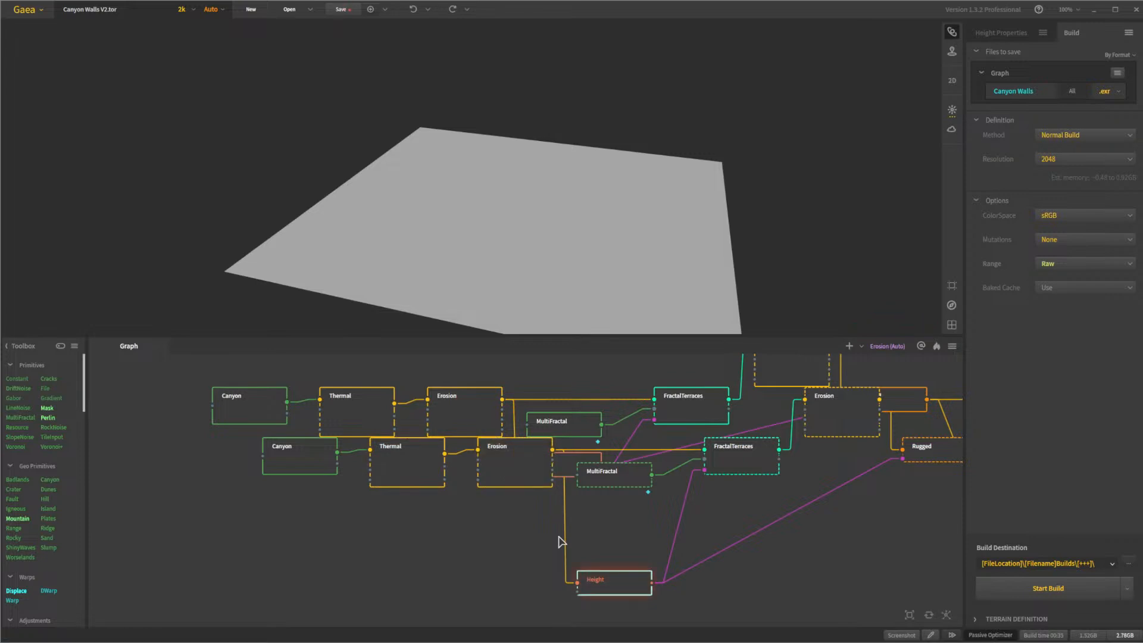
scroll(564, 563, "down", 3)
middle_click_drag(681, 562, 598, 544)
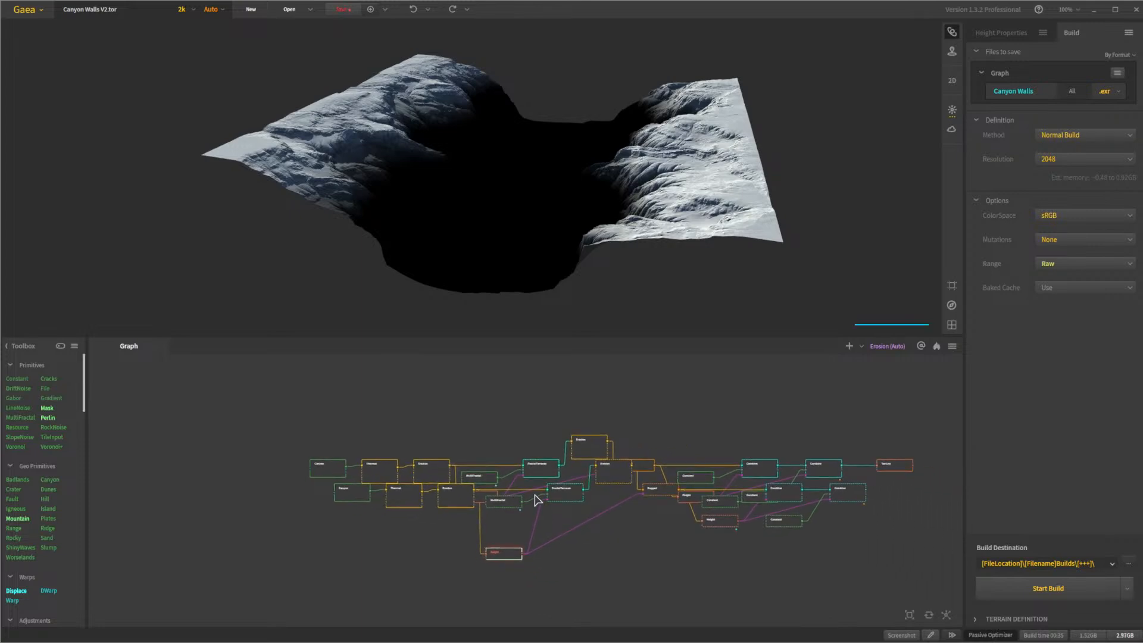
left_click_drag(515, 554, 514, 521)
scroll(590, 443, "down", 3)
scroll(607, 562, "up", 2)
scroll(571, 560, "up", 1)
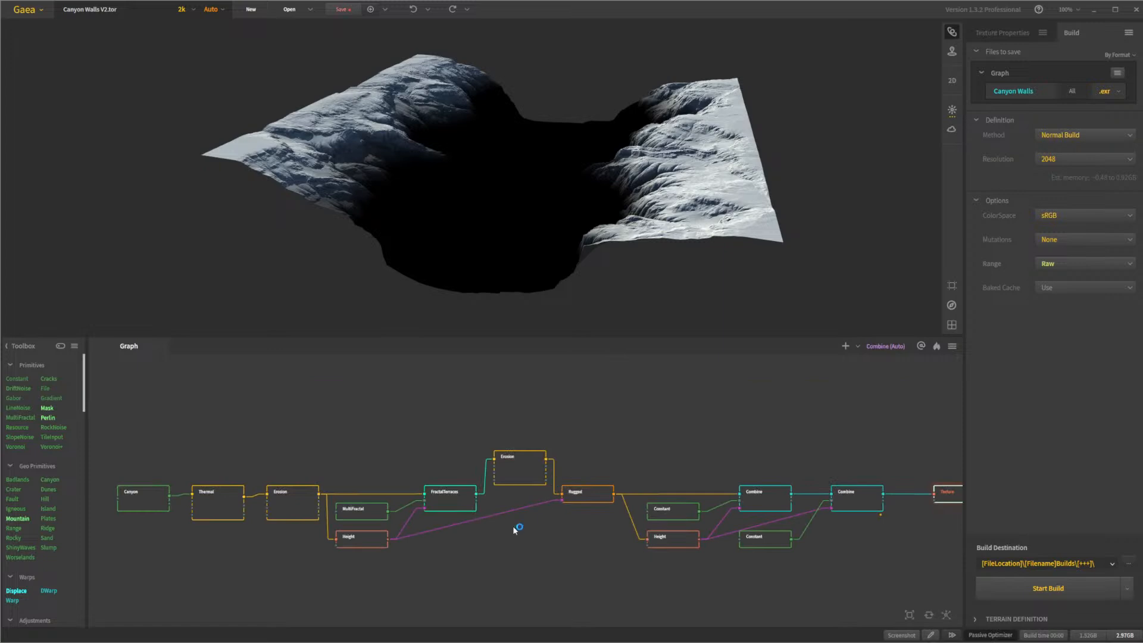
scroll(516, 533, "down", 3)
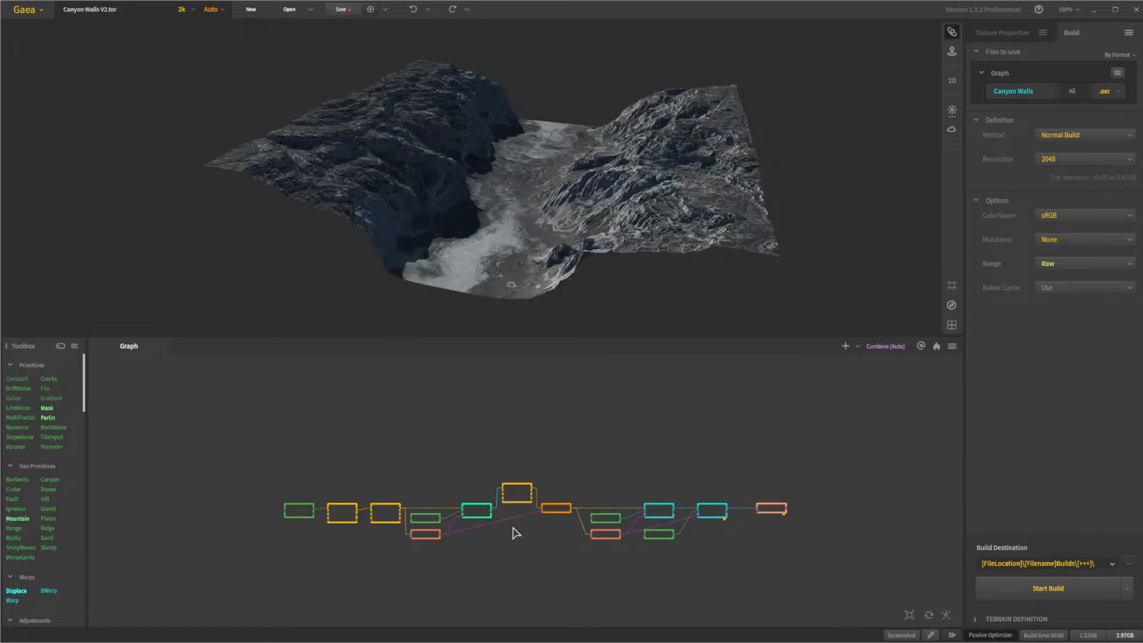
Set the terrain preview resolution to 0.5k
left_click(190, 11)
left_click(190, 27)
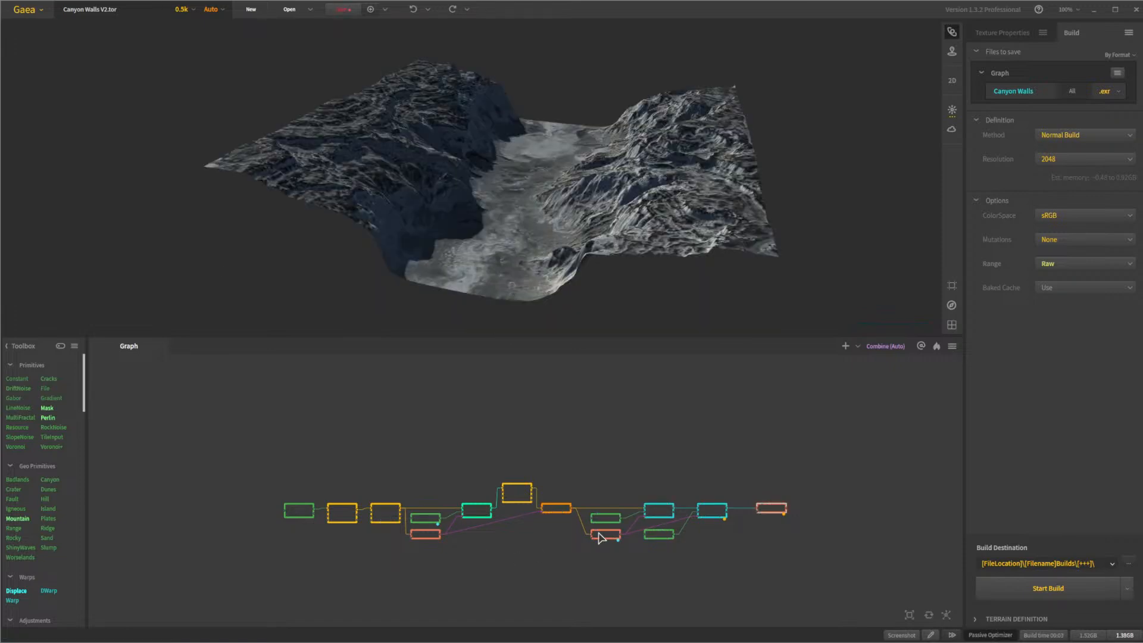
Copy the whole canyon wall node chain except its Texture node and paste a duplicate into the graph
middle_click_drag(636, 582, 684, 517)
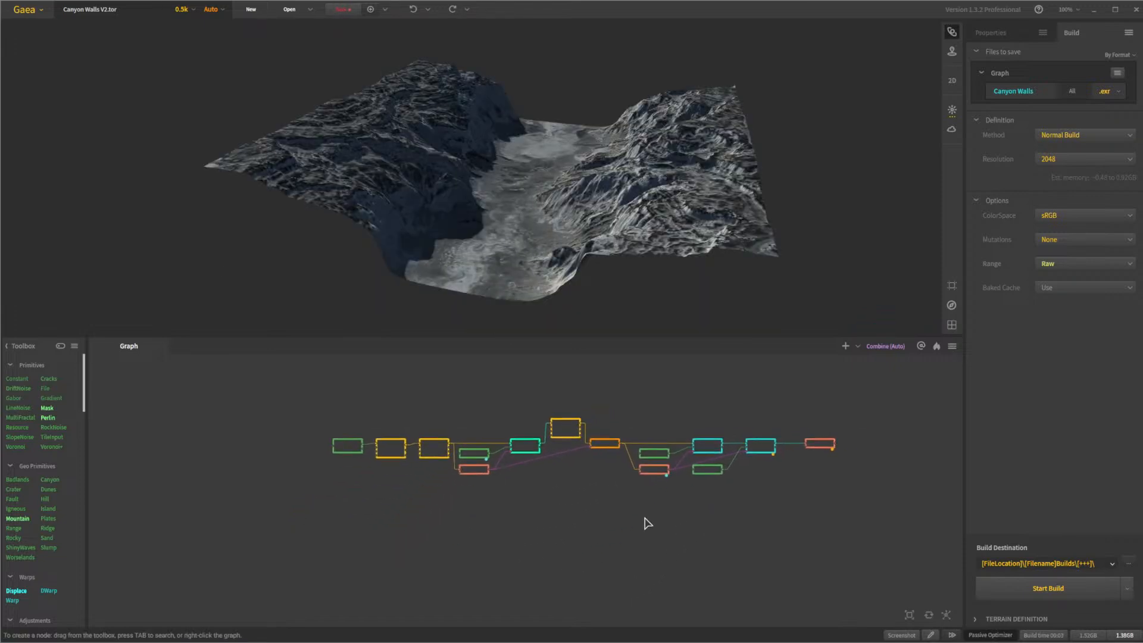
left_click_drag(261, 400, 778, 538)
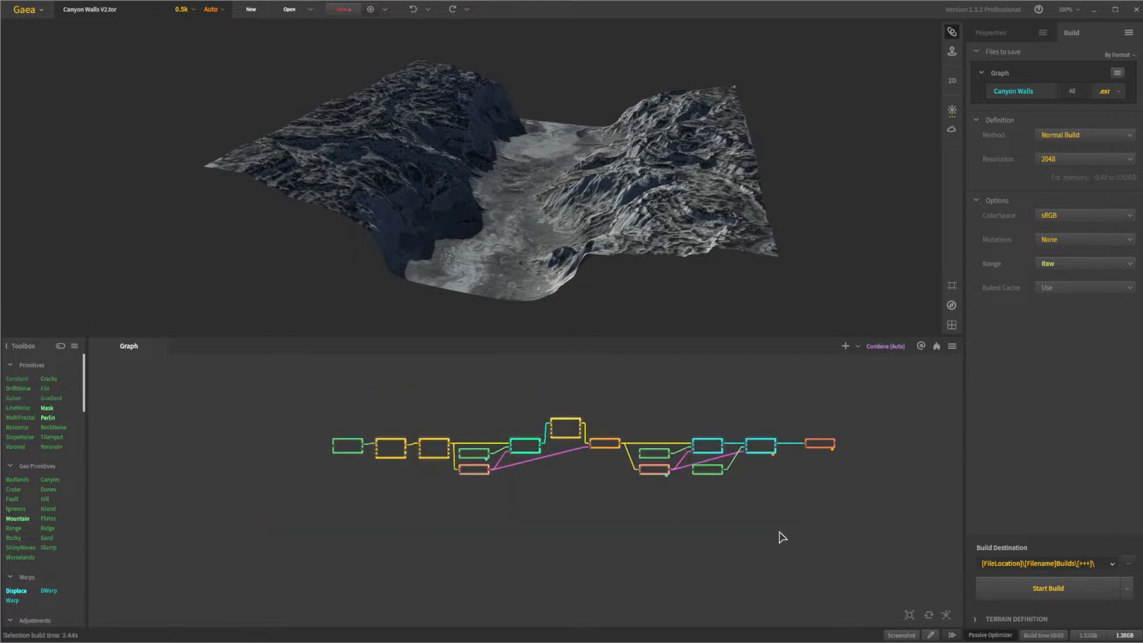
middle_click_drag(637, 544, 614, 495)
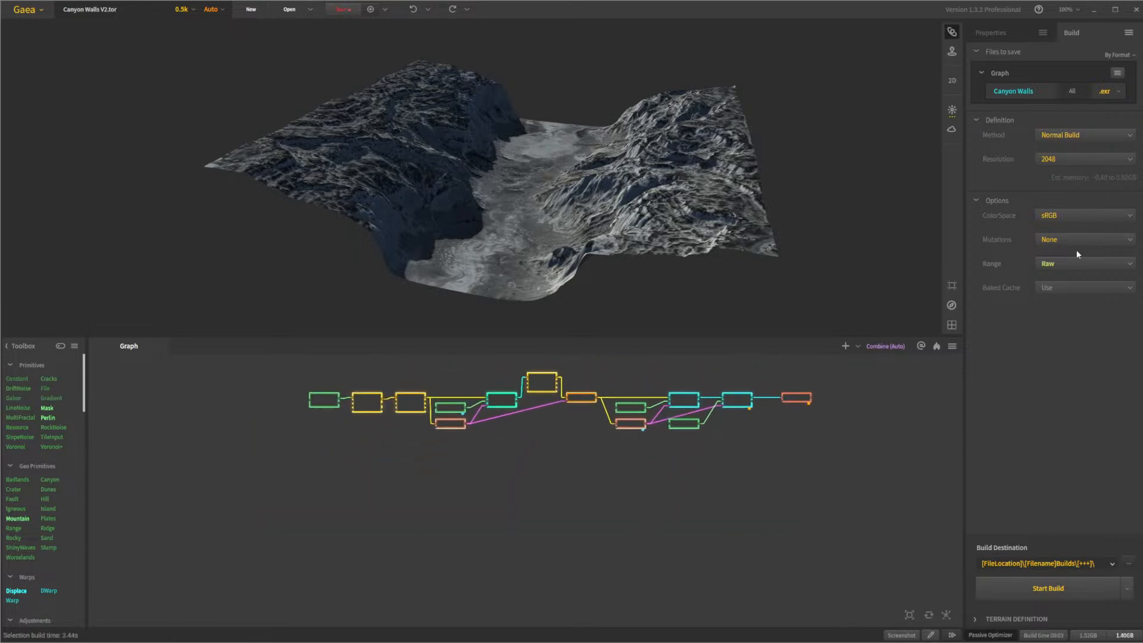
left_click(399, 527)
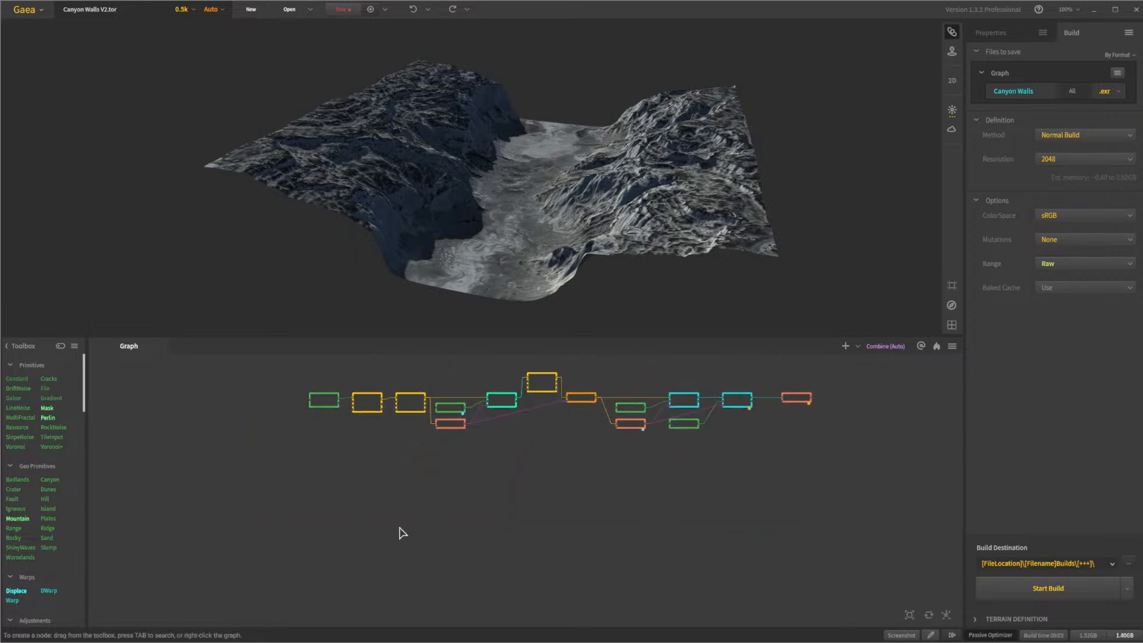
key("ctrl+v")
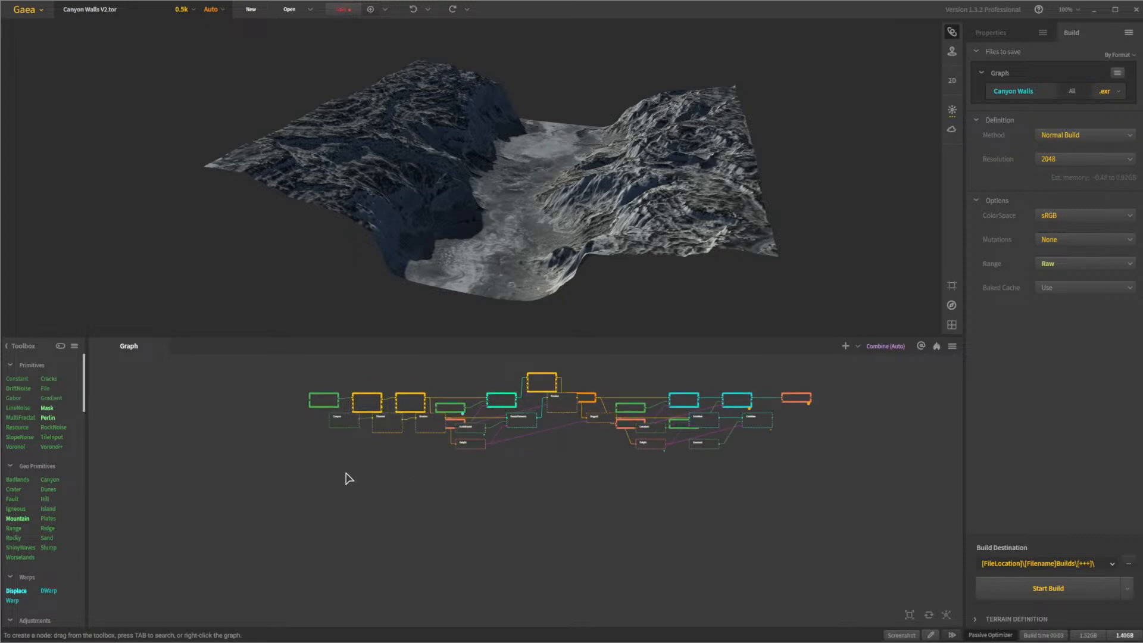
Move the duplicated nodes from Canyon through FractalTerraces and the second Erosion into a row below the original chain
left_click_drag(330, 459, 368, 511)
left_click_drag(538, 566, 469, 423)
left_click_drag(472, 429, 444, 508)
left_click(531, 453)
left_click(564, 410)
left_click_drag(563, 410, 543, 501)
Move the duplicated Rugged, Constant, Height and Combine nodes below the original chain, completing the separate second row
left_click(637, 538)
left_click_drag(679, 531, 661, 507)
left_click_drag(606, 420, 601, 487)
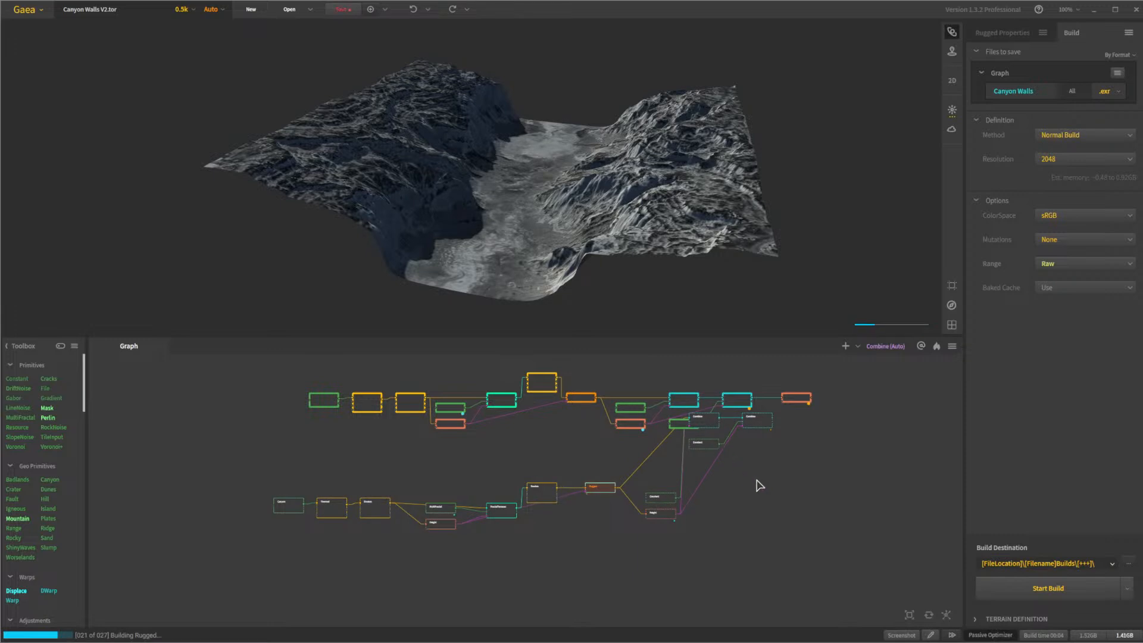
left_click_drag(791, 460, 737, 489)
left_click(545, 474)
middle_click_drag(526, 475, 574, 506)
scroll(583, 453, "up", 2)
left_click_drag(605, 525, 602, 502)
left_click(653, 578)
middle_click_drag(632, 582, 525, 541)
middle_click_drag(402, 554, 557, 551)
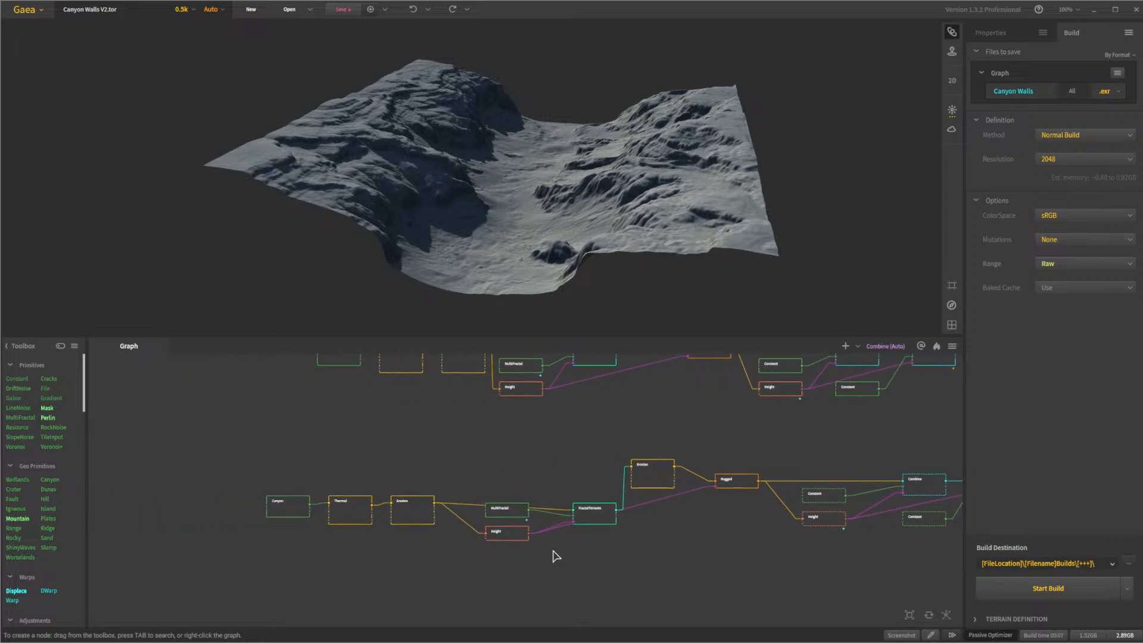
Set the preview resolution to 2k and the duplicated Canyon node's seed to 95806
left_click(292, 511)
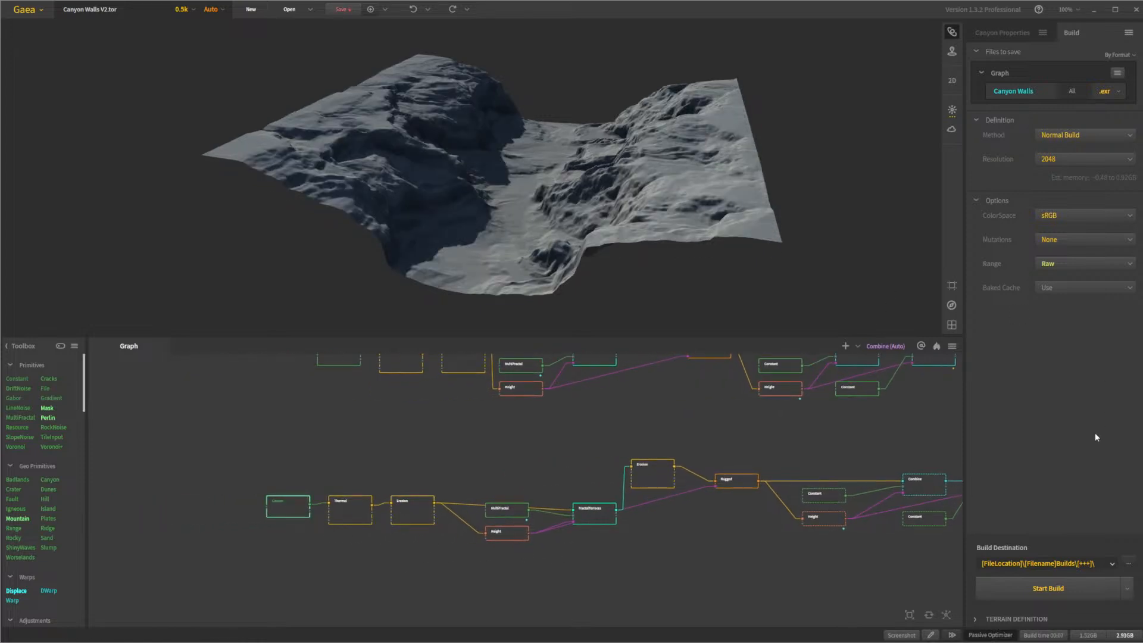
middle_click_drag(816, 462, 634, 454)
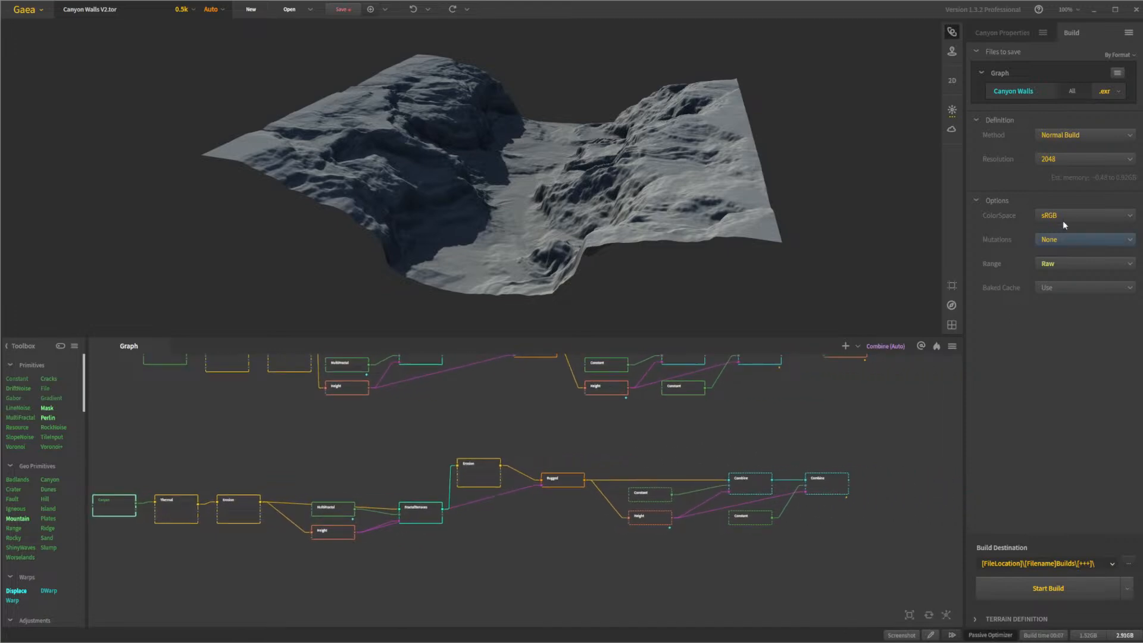
left_click(1009, 36)
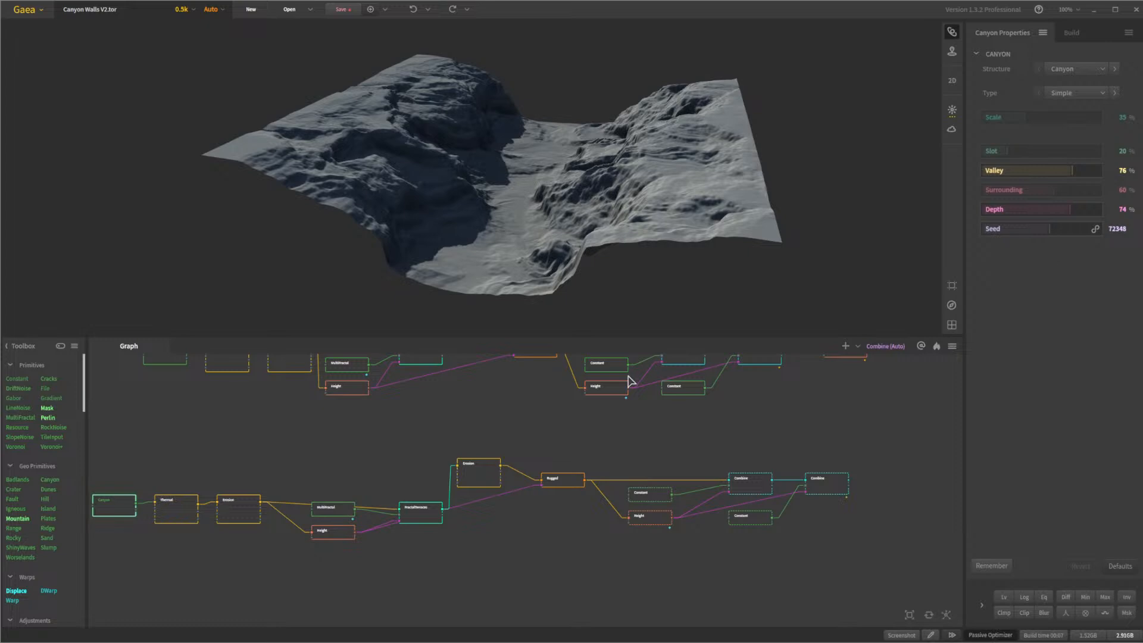
middle_click_drag(250, 455, 328, 443)
left_click(181, 11)
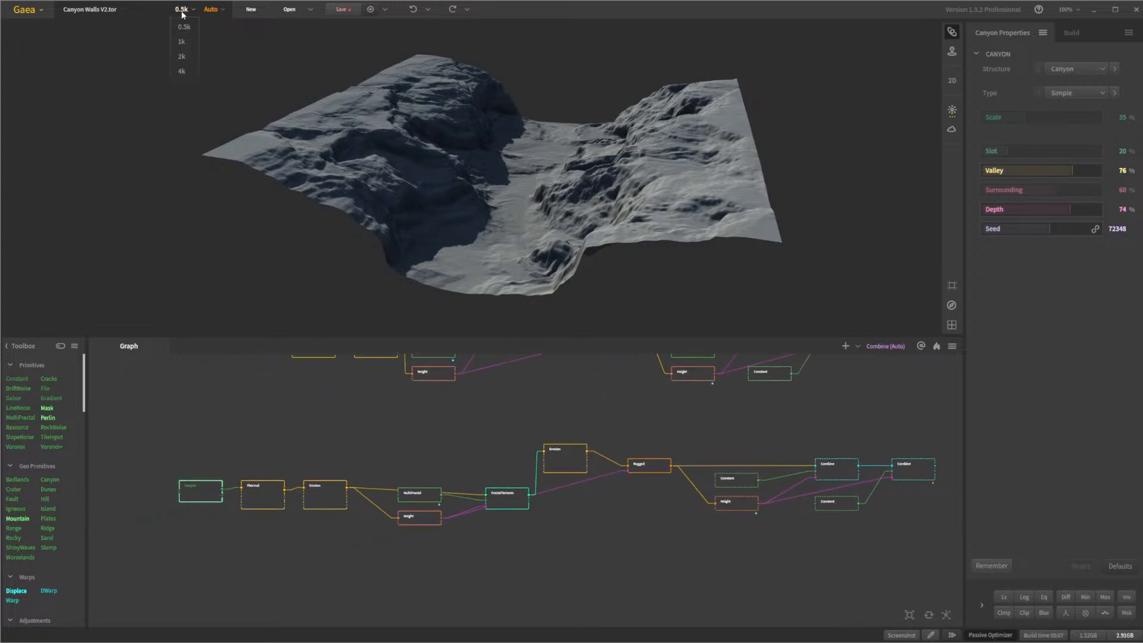
left_click(186, 56)
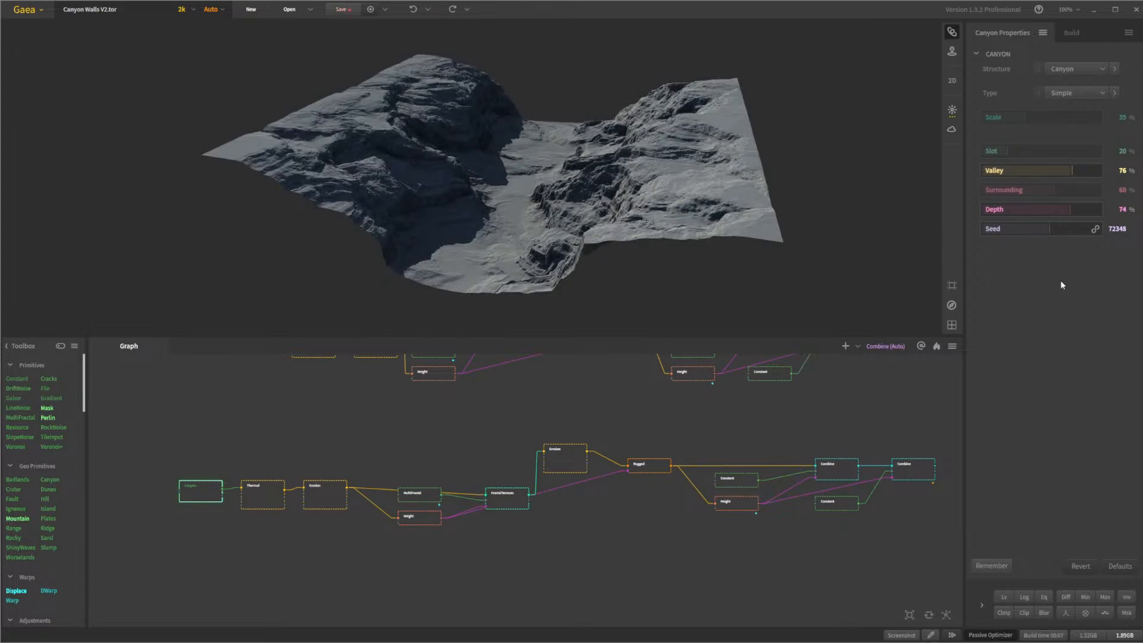
left_click(1025, 232)
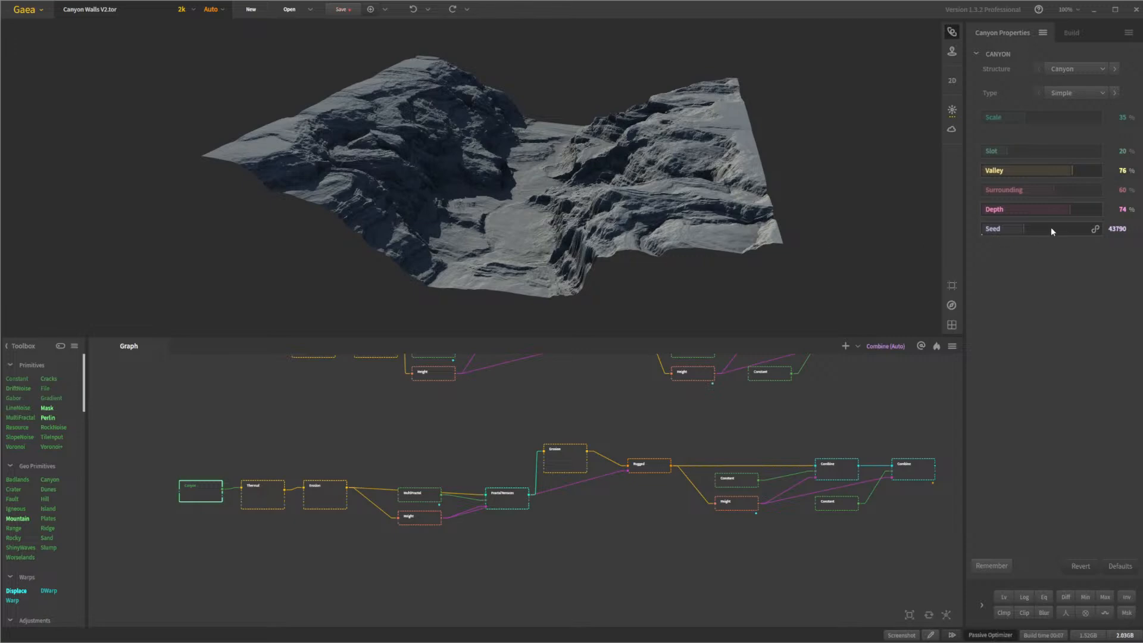
left_click(1071, 228)
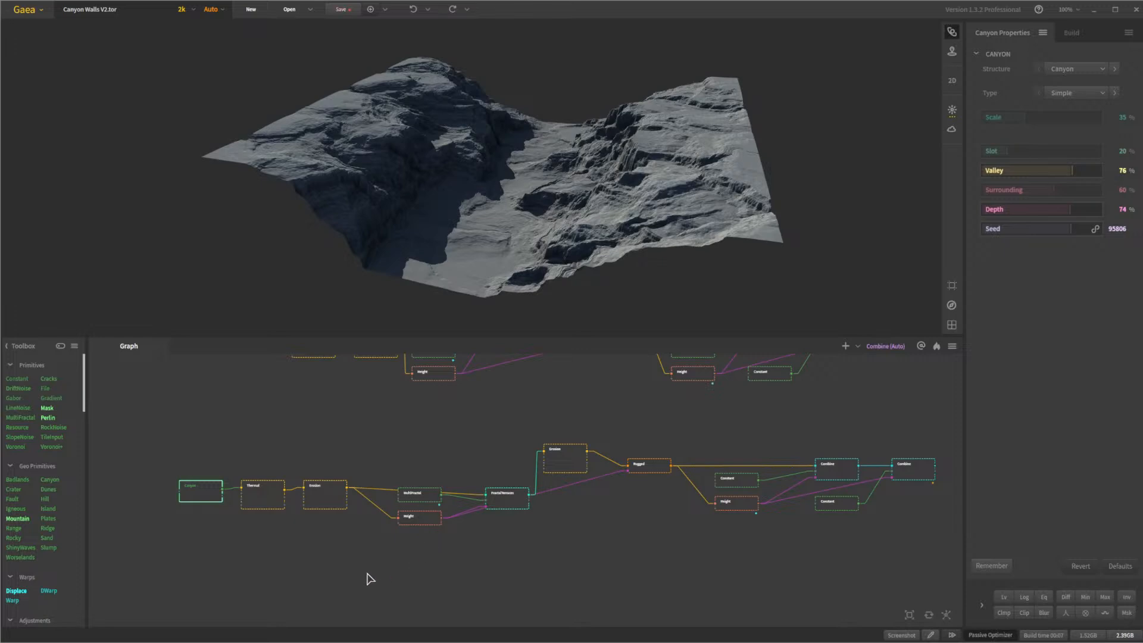
Set the seed of the duplicated chain's first Erosion node to 74898 and apply the change
left_click(278, 503)
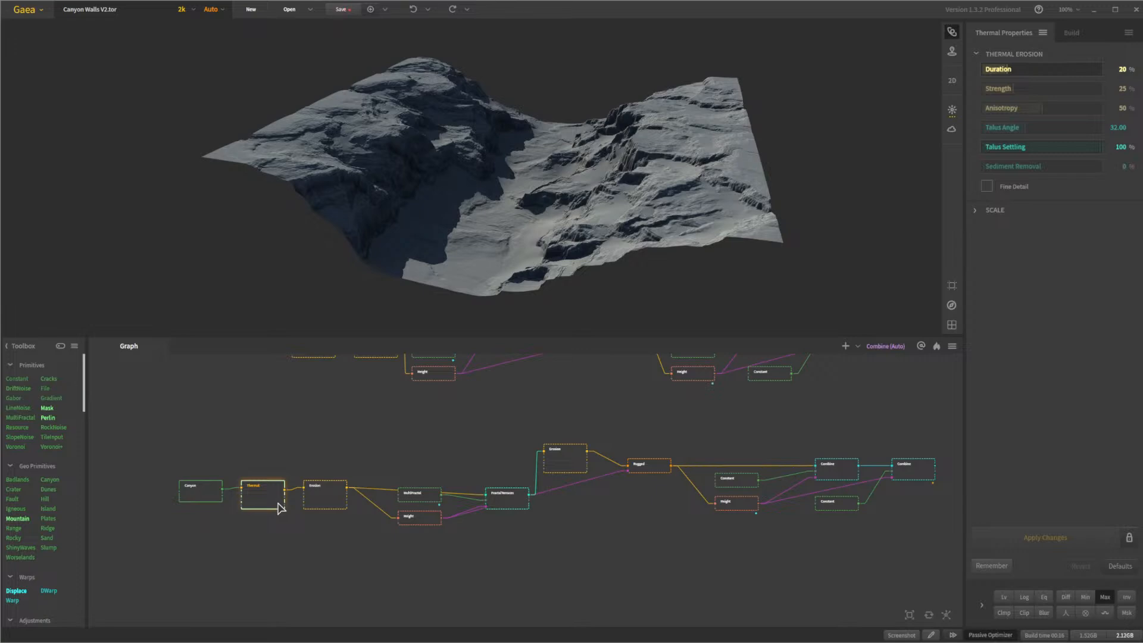
left_click(337, 504)
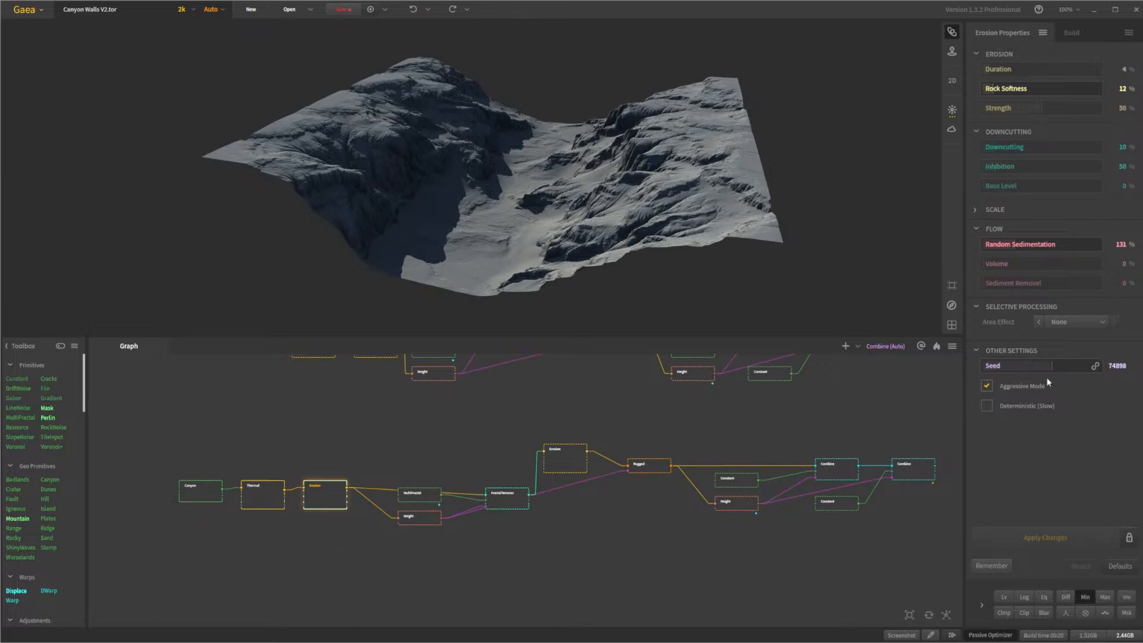
left_click(1049, 539)
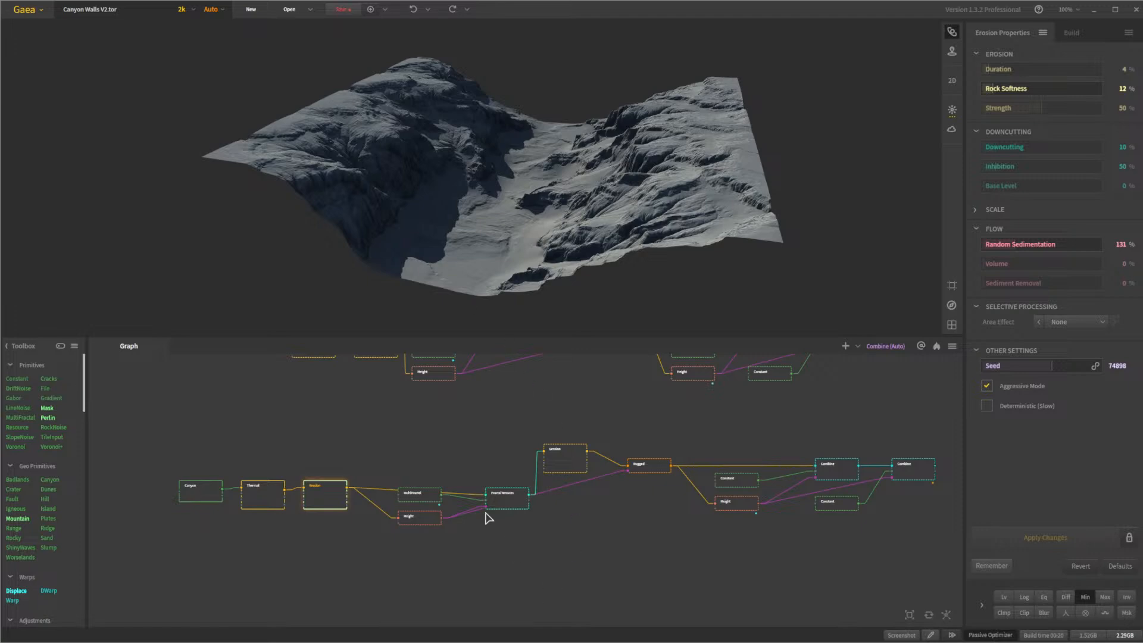
Change the duplicated MultiFractal node's seed and set the duplicated FractalTerraces node's seed to 36141
scroll(411, 519, "up", 3)
left_click_drag(543, 480, 500, 443)
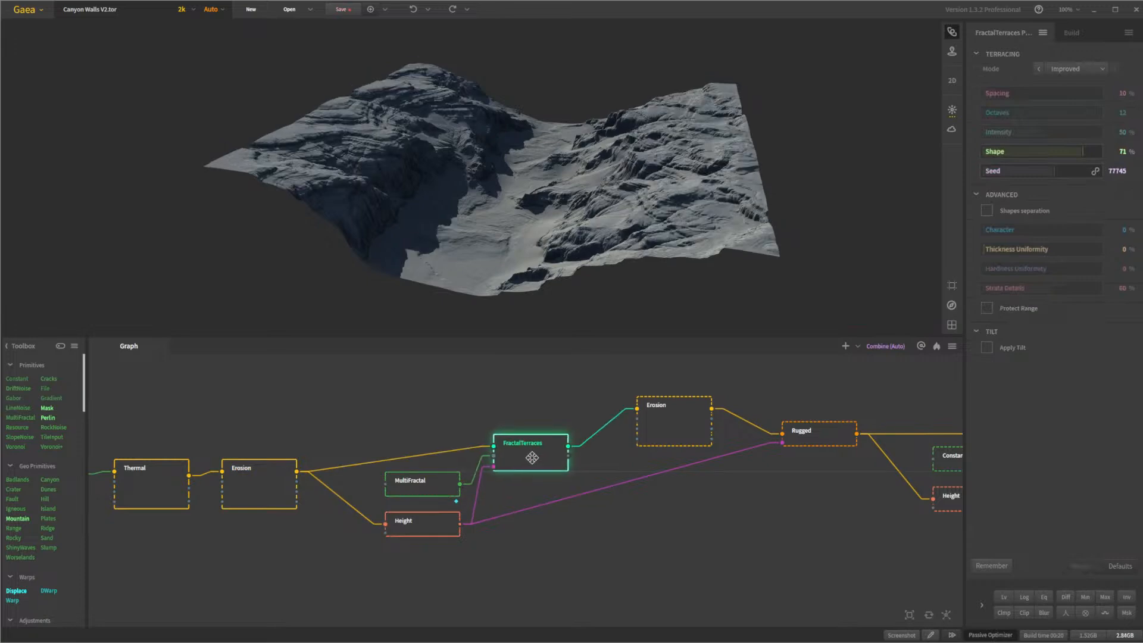
left_click(443, 493)
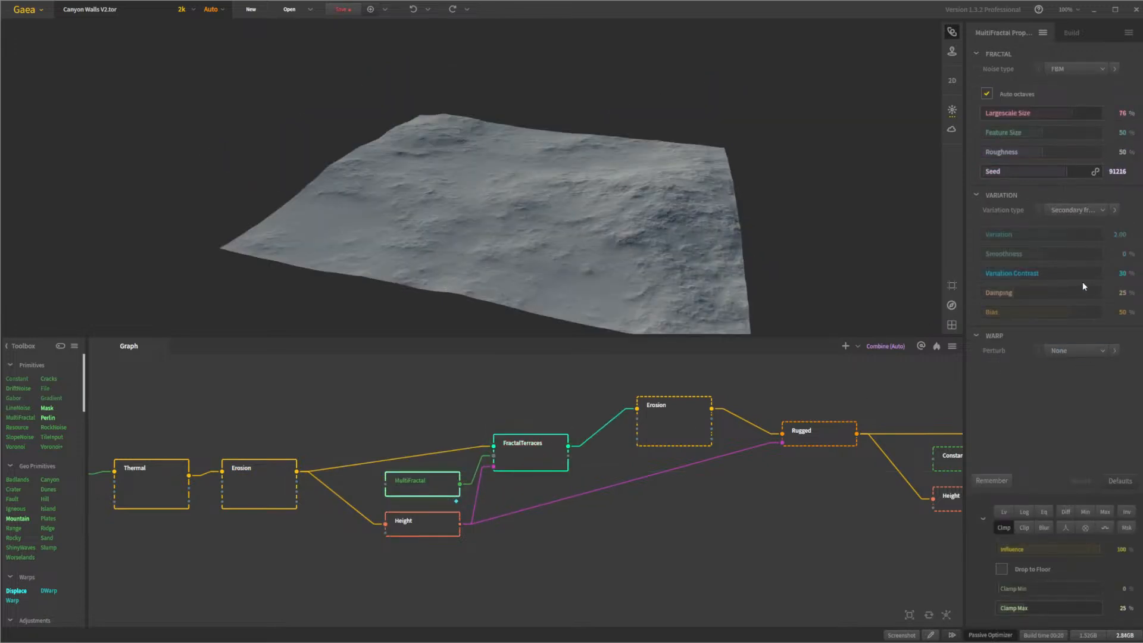
left_click(1010, 171)
left_click(559, 457)
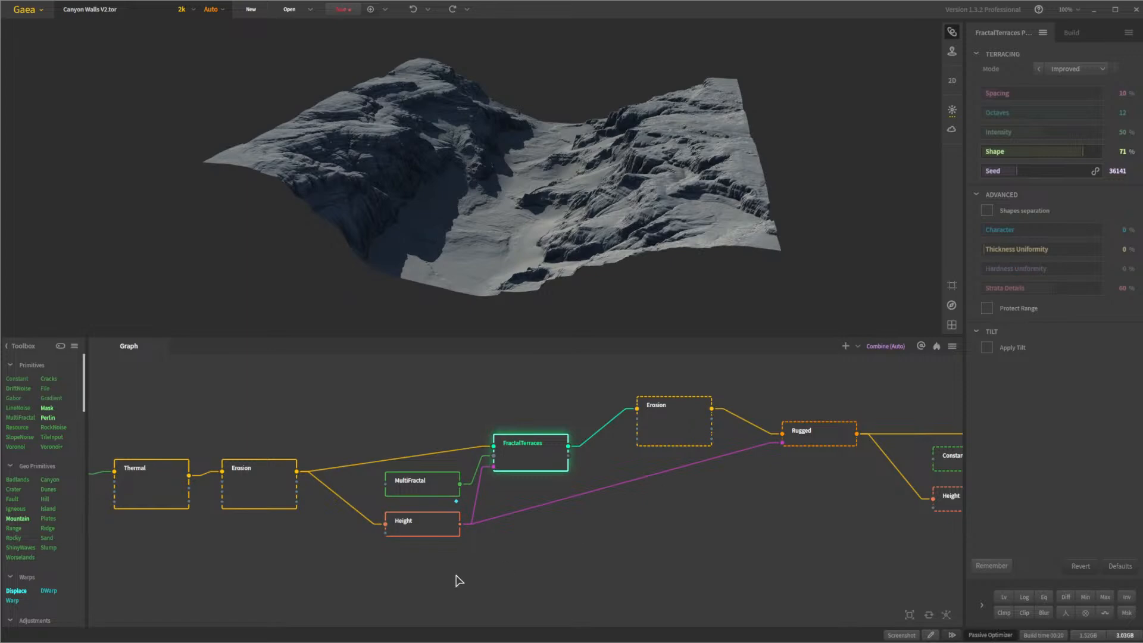
Set the seed of the Erosion node after the duplicated FractalTerraces to 93296 and apply the change
middle_click_drag(662, 499, 601, 510)
left_click(620, 430)
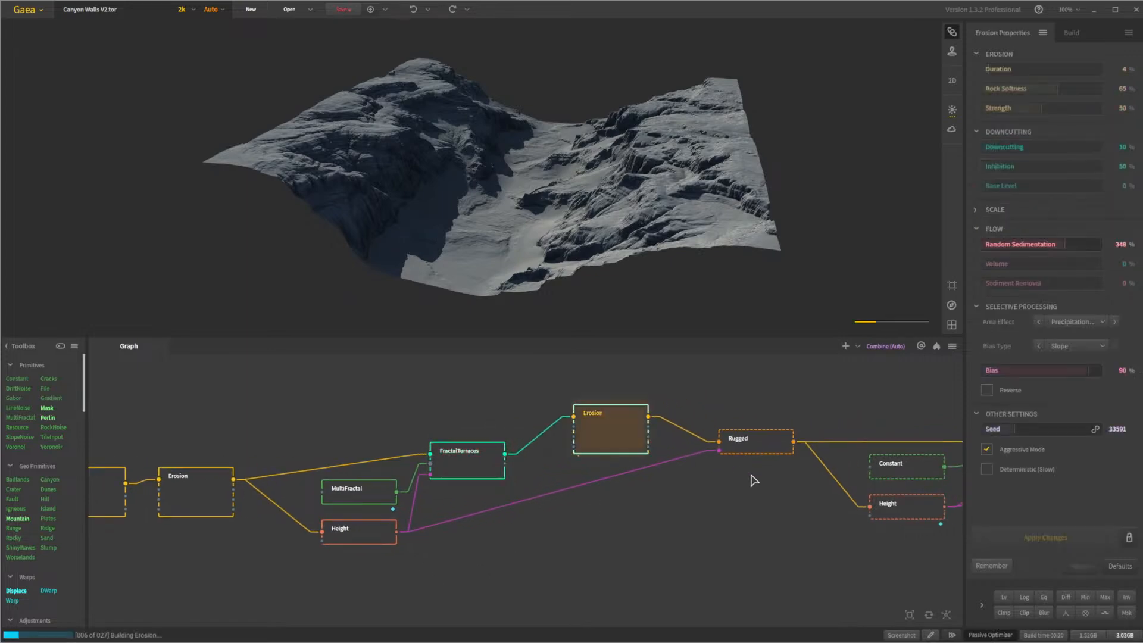
left_click(1071, 427)
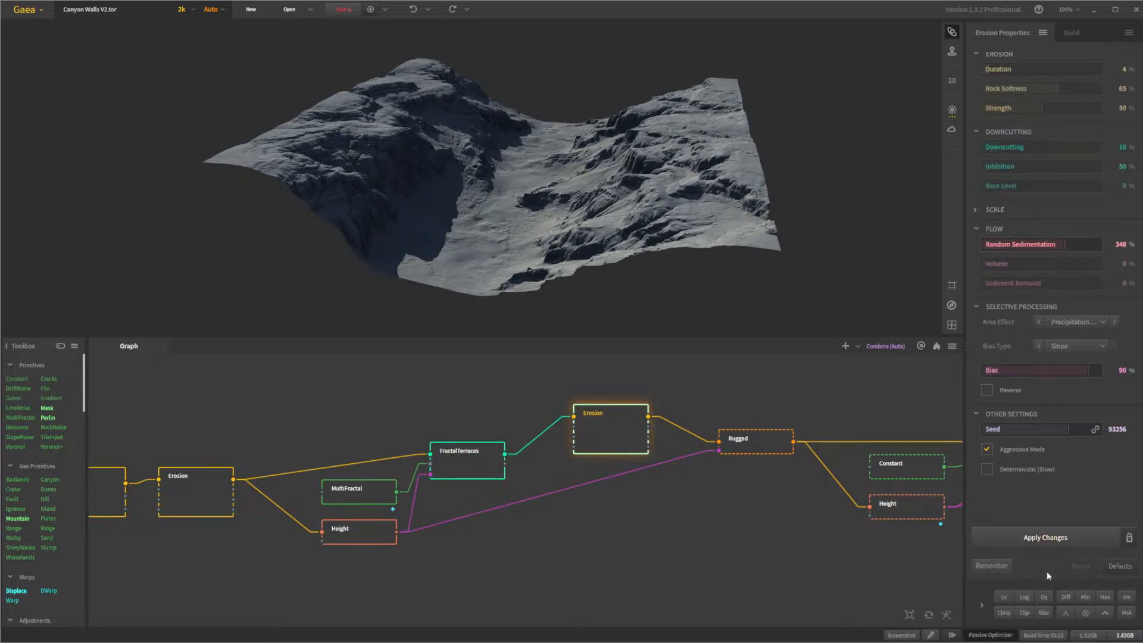
left_click(1057, 540)
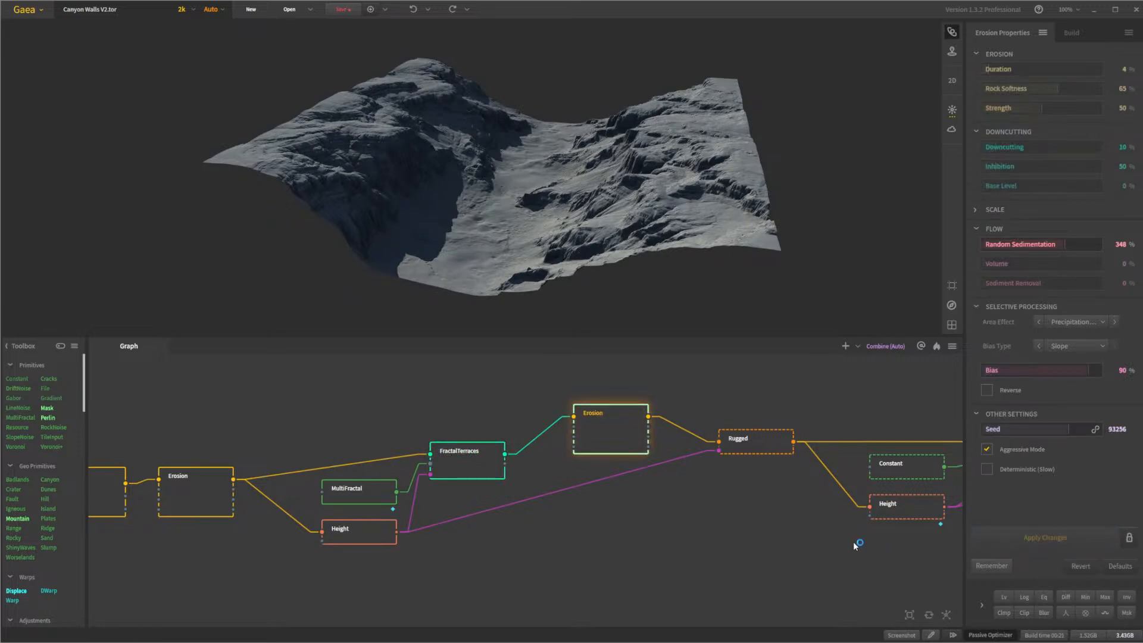
Set the duplicated Rugged node's seed to 94276 and apply the change
middle_click_drag(838, 547, 678, 546)
left_click(621, 459)
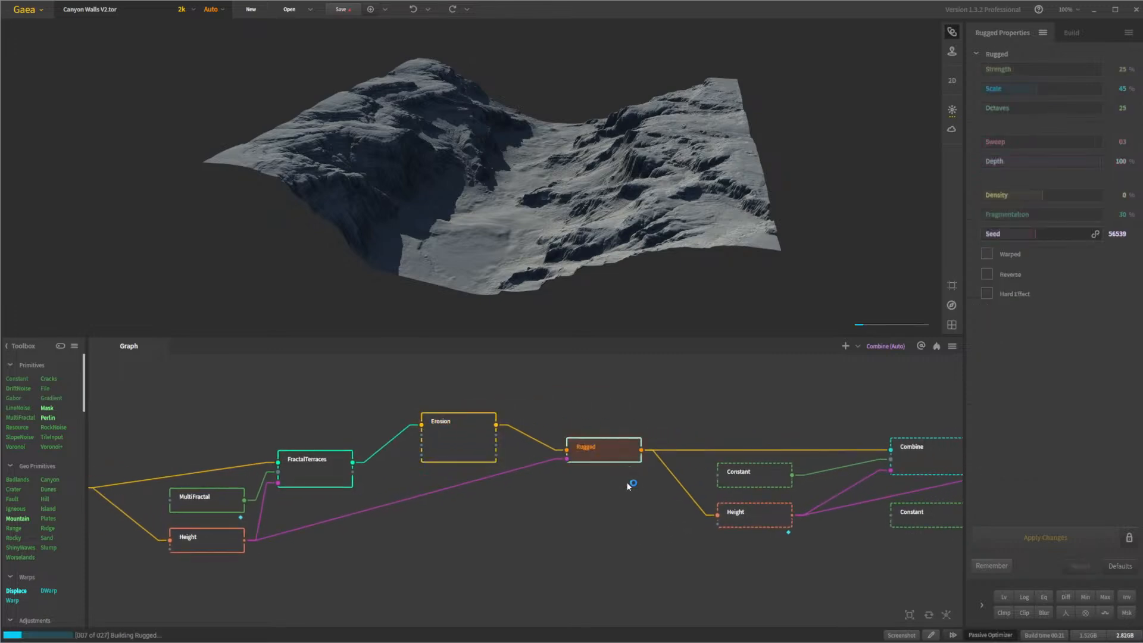
left_click(1072, 235)
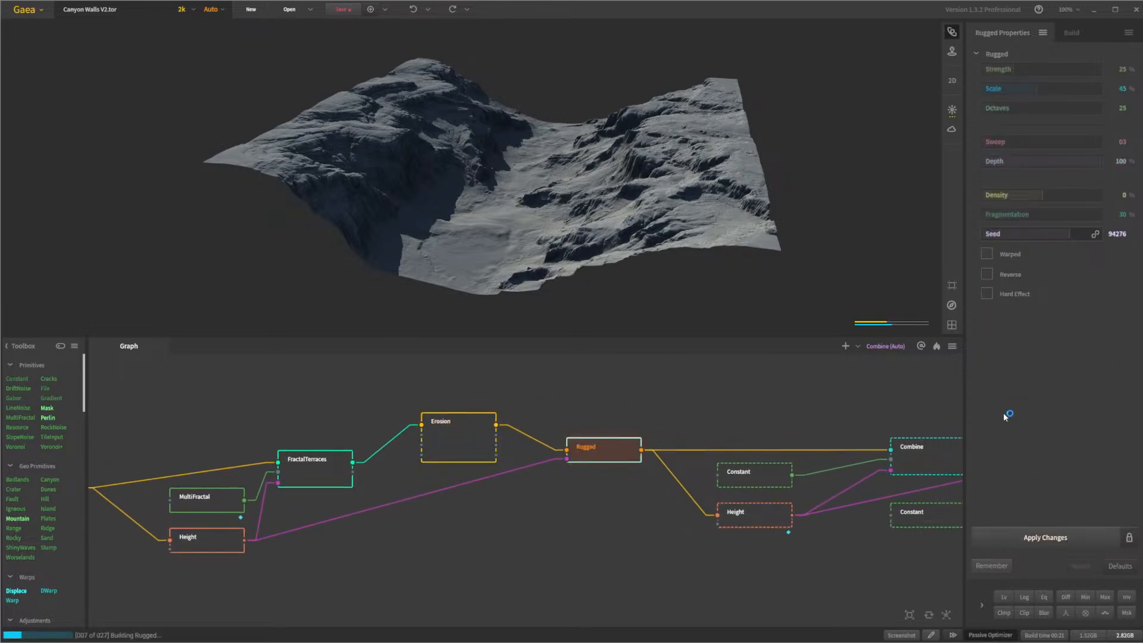
left_click(1045, 537)
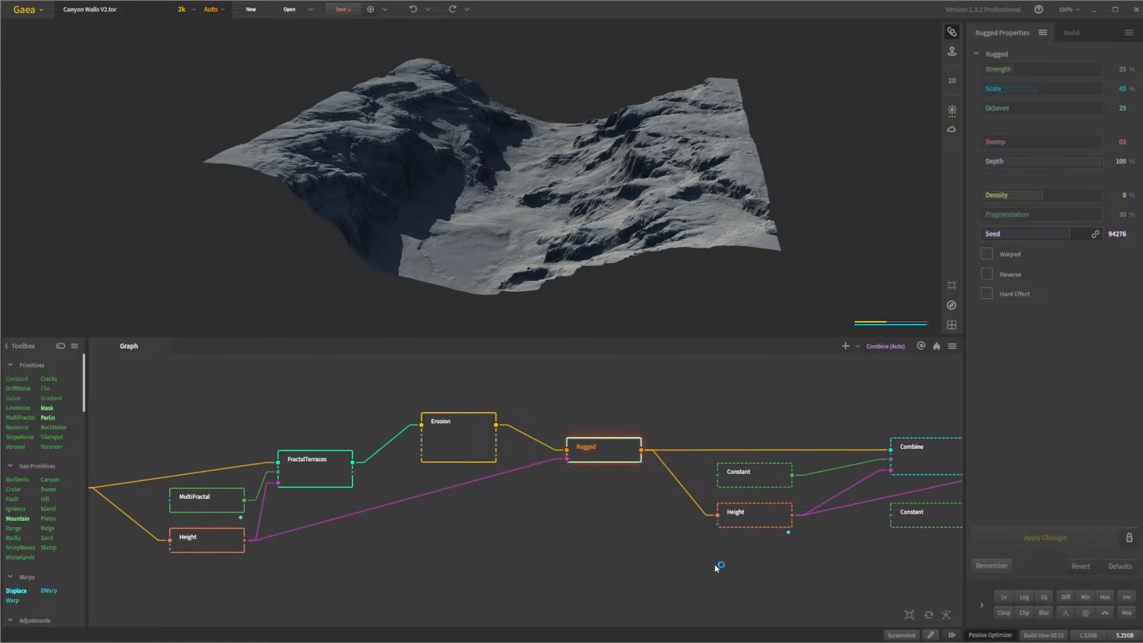
middle_click_drag(762, 573, 575, 536)
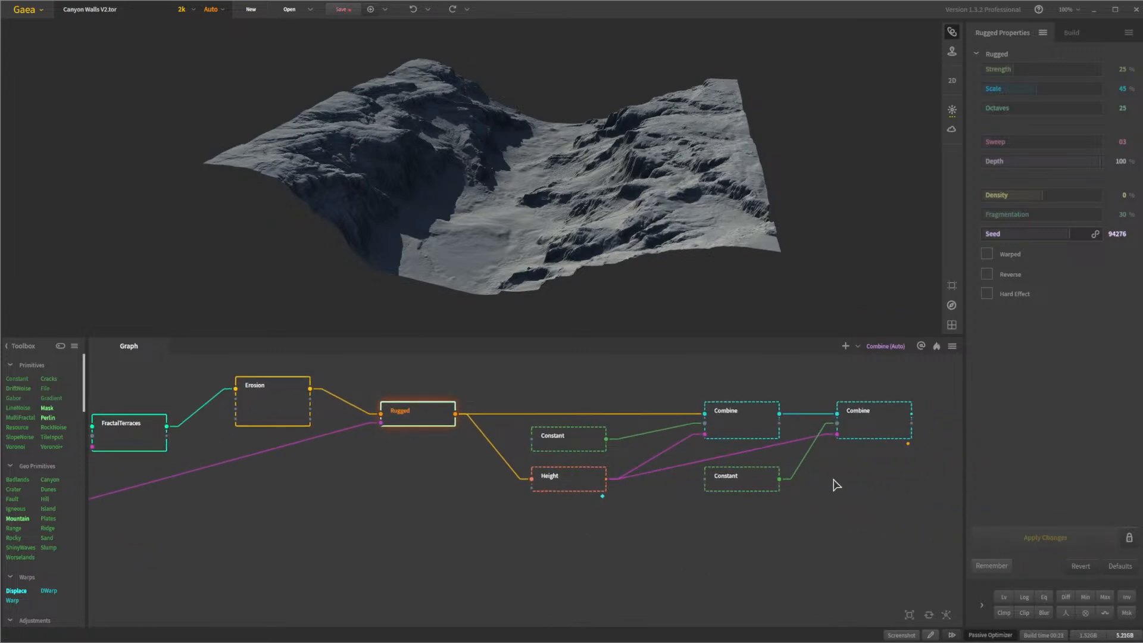
Preview the duplicated chain's final Combine node and examine the new canyon walls from several angles
middle_click_drag(824, 477, 745, 500)
left_click(767, 451)
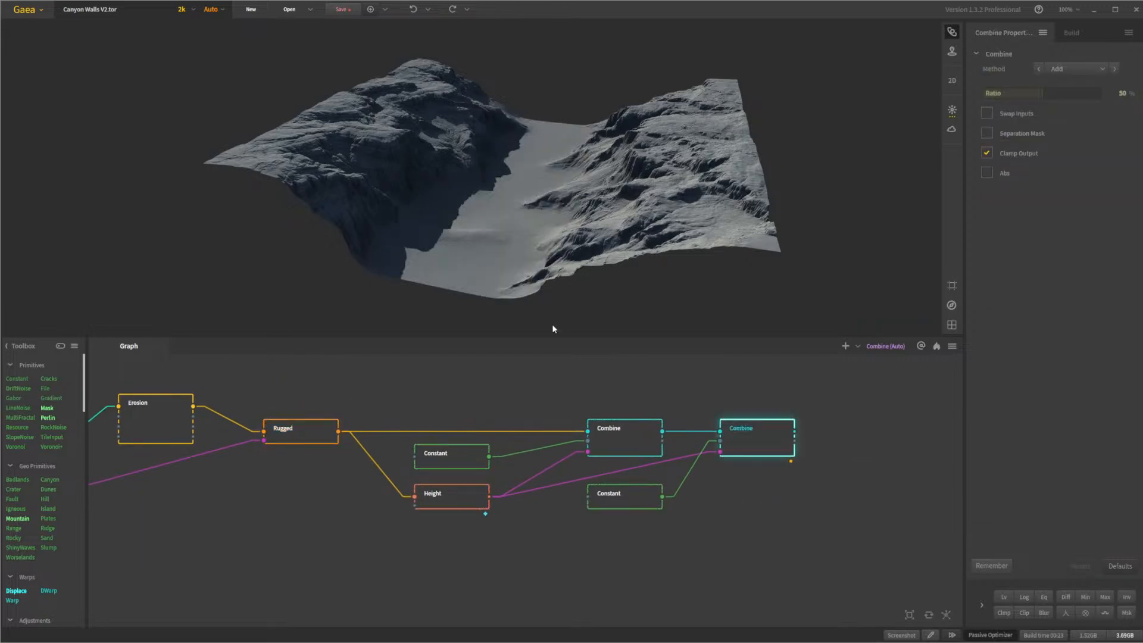
left_click_drag(489, 191, 515, 130)
scroll(485, 145, "up", 5)
scroll(516, 130, "down", 4)
left_click_drag(600, 167, 556, 173)
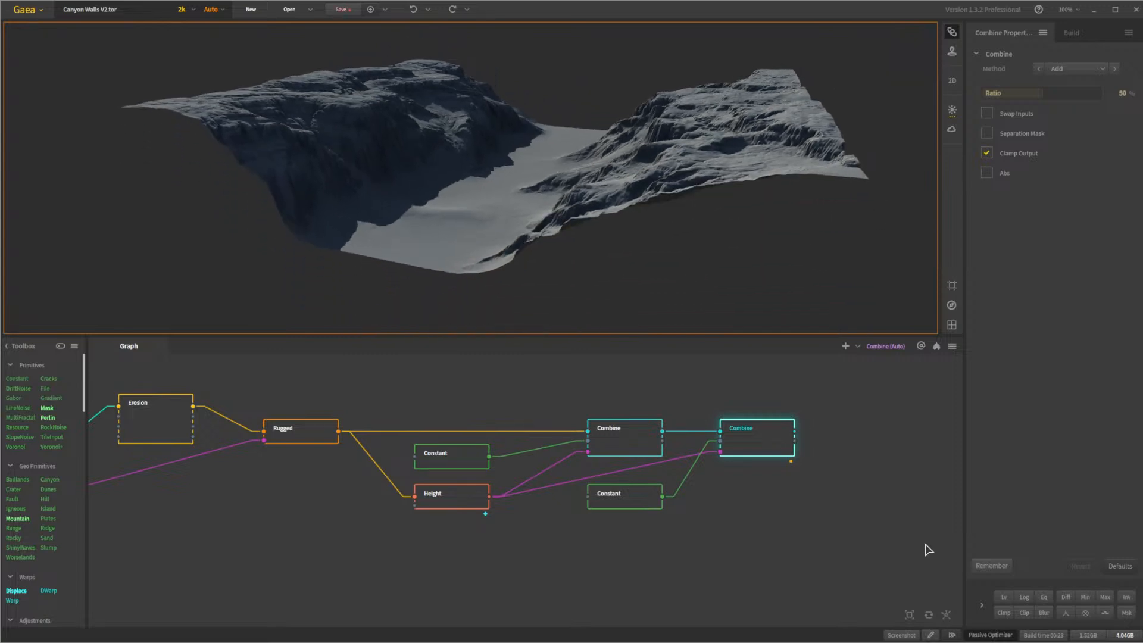
Unmark the duplicated chain's final Combine node for export
scroll(750, 515, "down", 5)
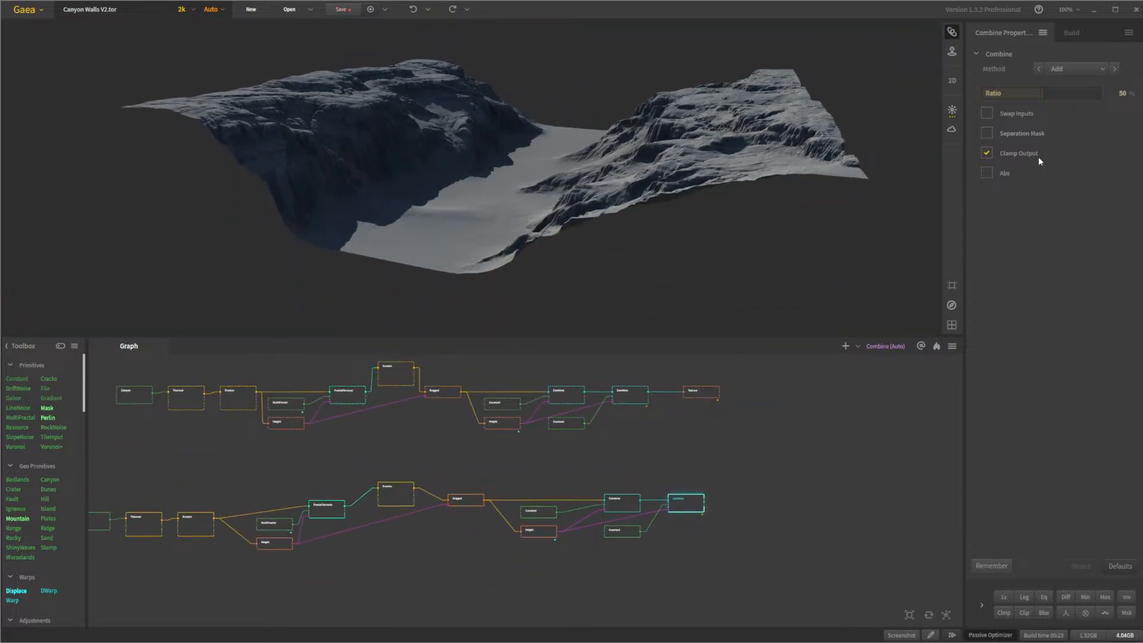
left_click(1067, 39)
scroll(722, 485, "up", 4)
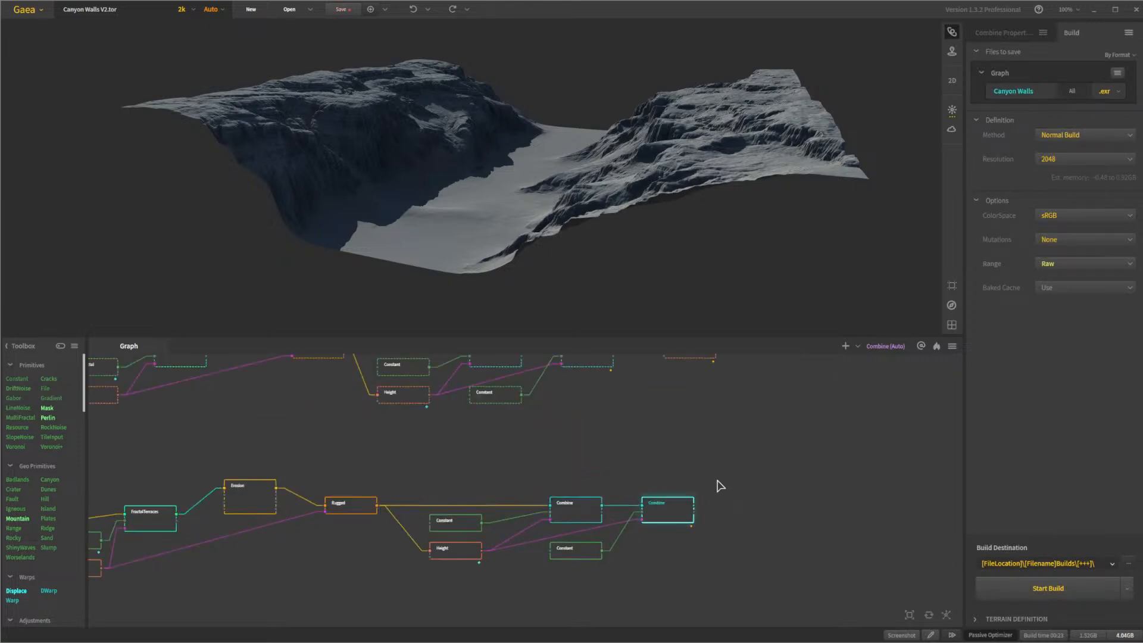
right_click(651, 522)
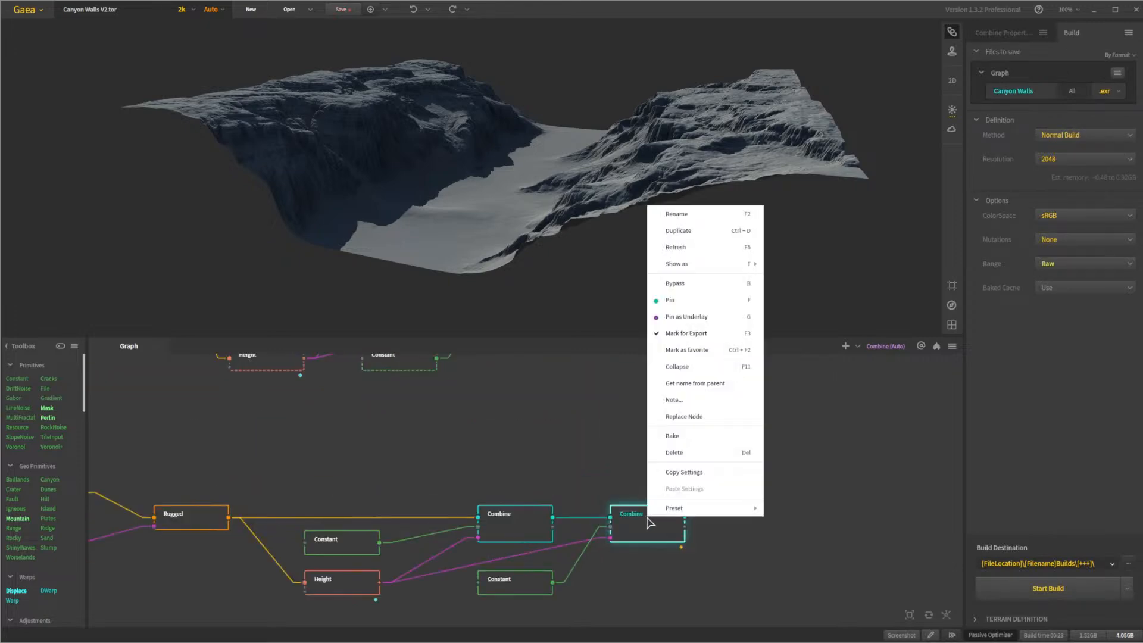
left_click(718, 337)
Unmark the original chain's final Combine node for export
middle_click_drag(682, 479, 728, 621)
right_click(610, 431)
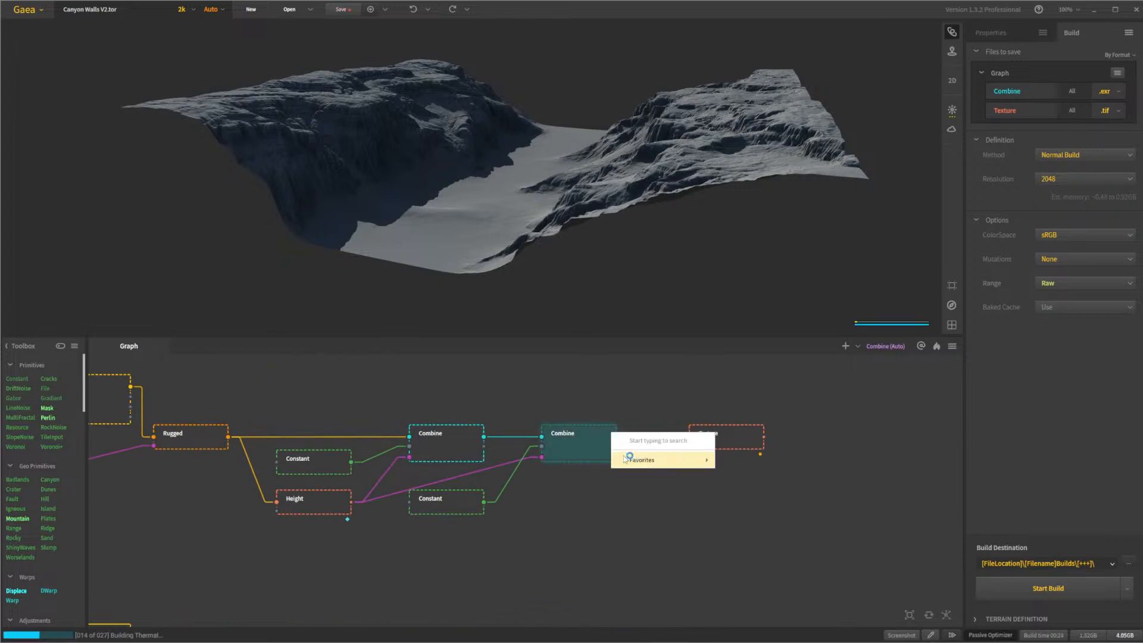
right_click(580, 446)
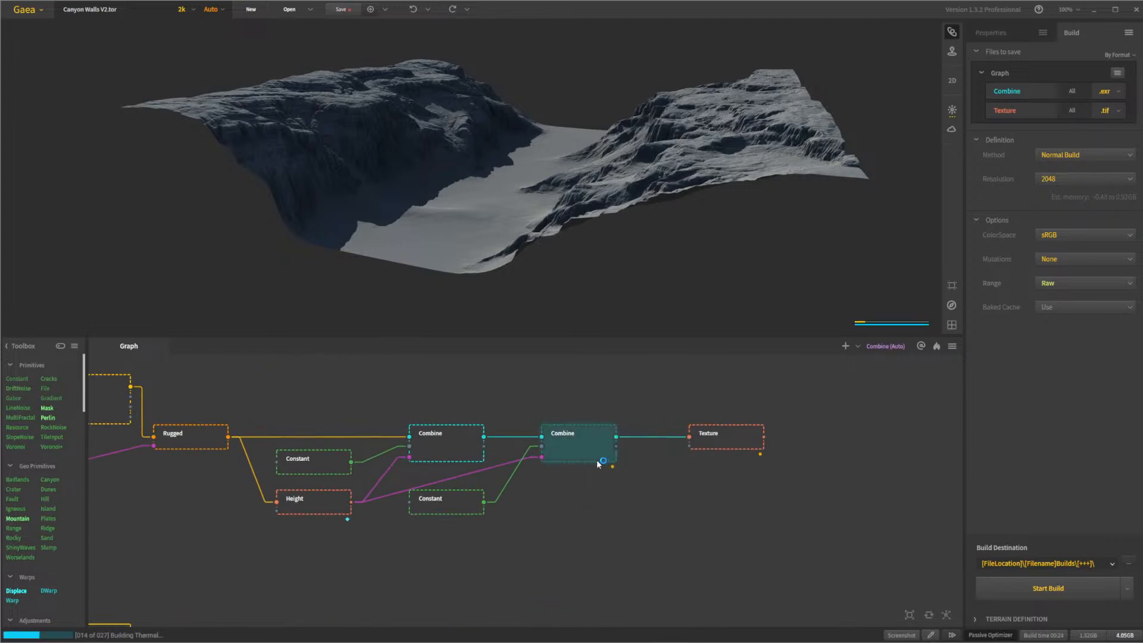
right_click(594, 444)
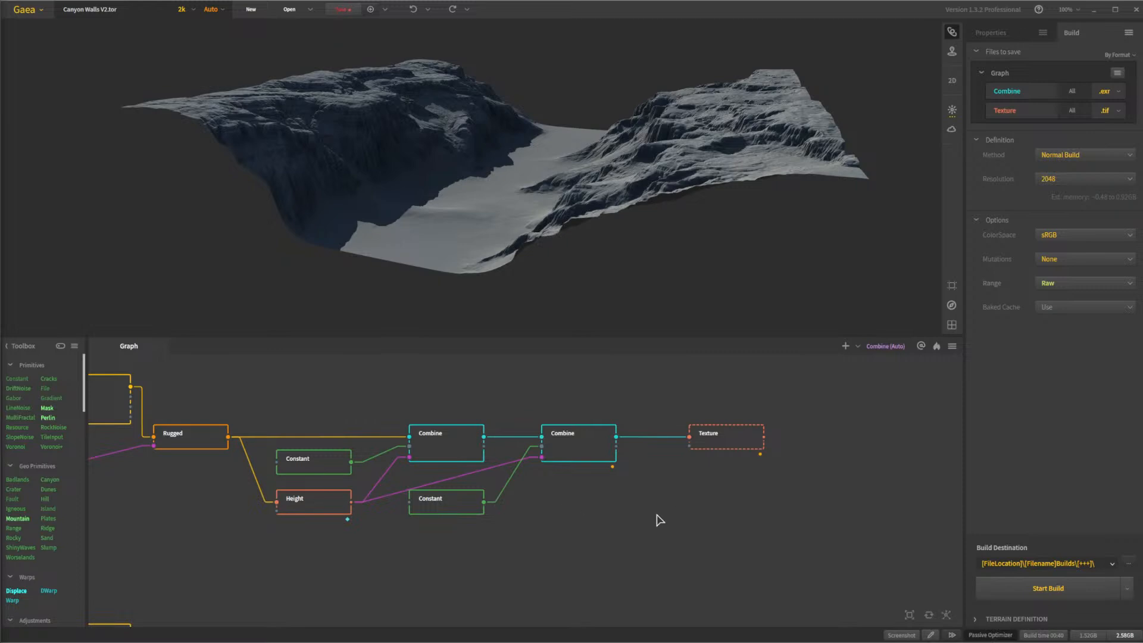
right_click(580, 437)
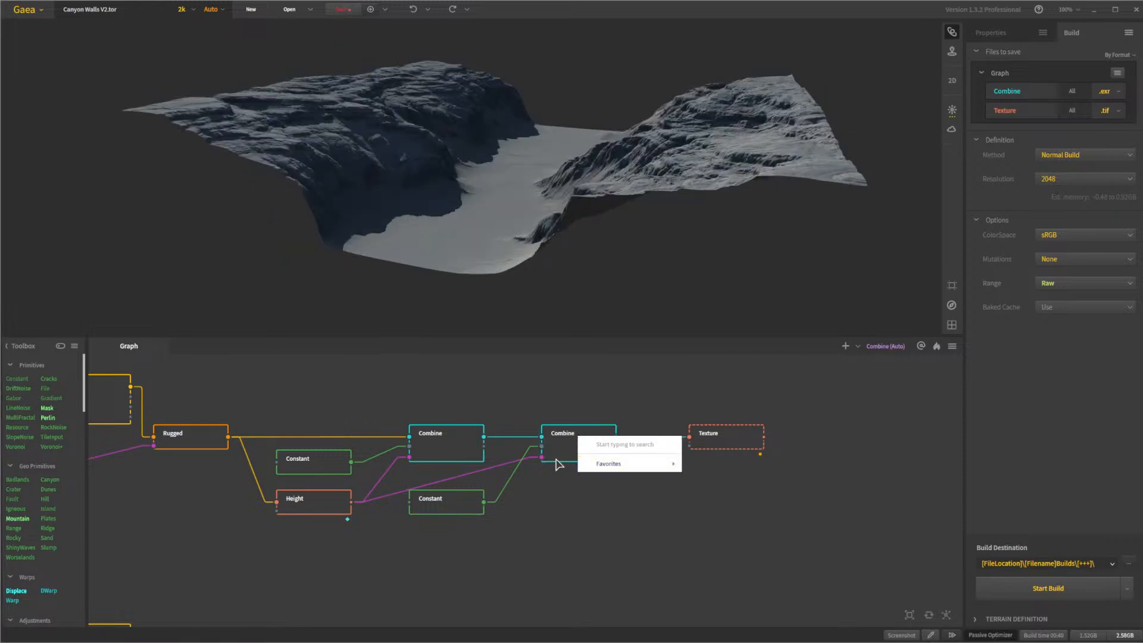
left_click(577, 497)
right_click(575, 458)
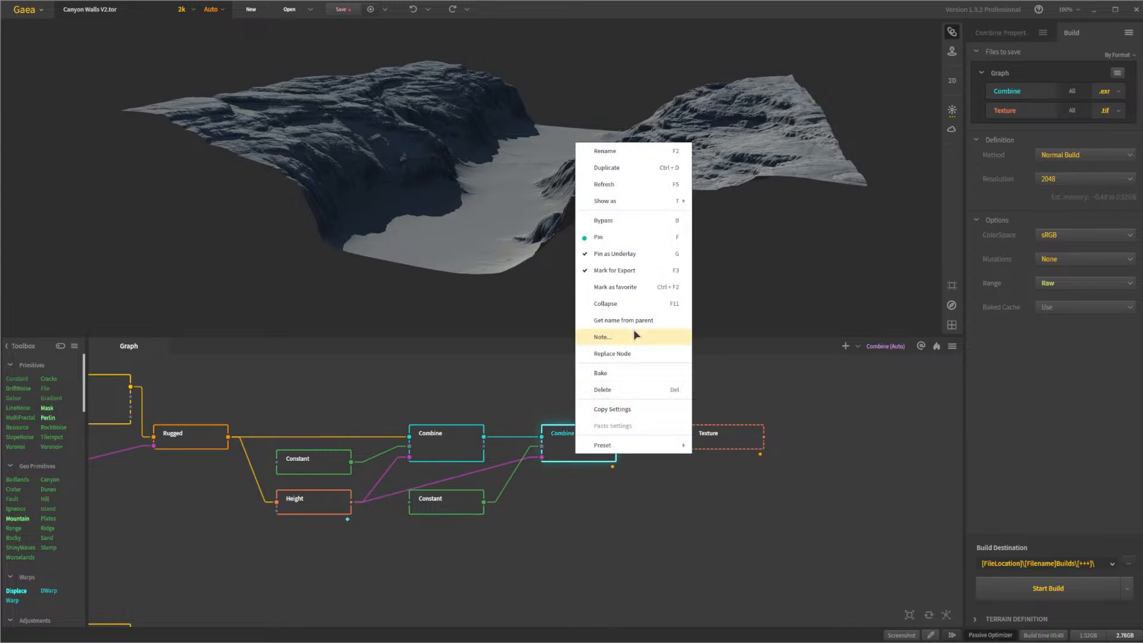
left_click(640, 270)
Unmark the Texture node at the end of the original chain for export
middle_click_drag(714, 490, 655, 437)
left_click(615, 566)
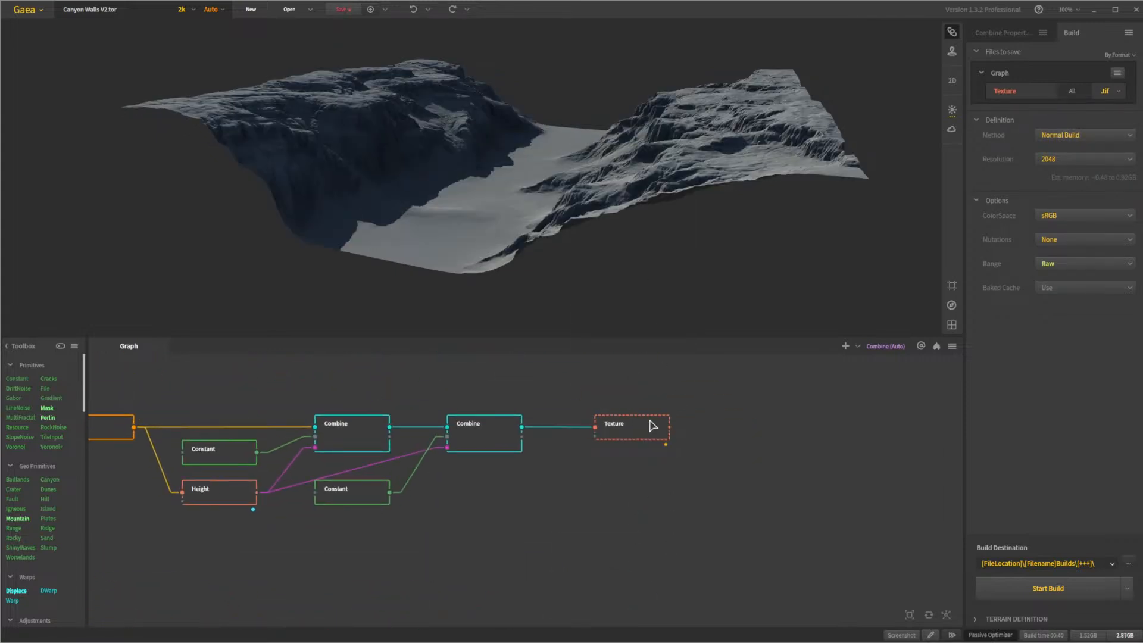
left_click(653, 429)
right_click(642, 433)
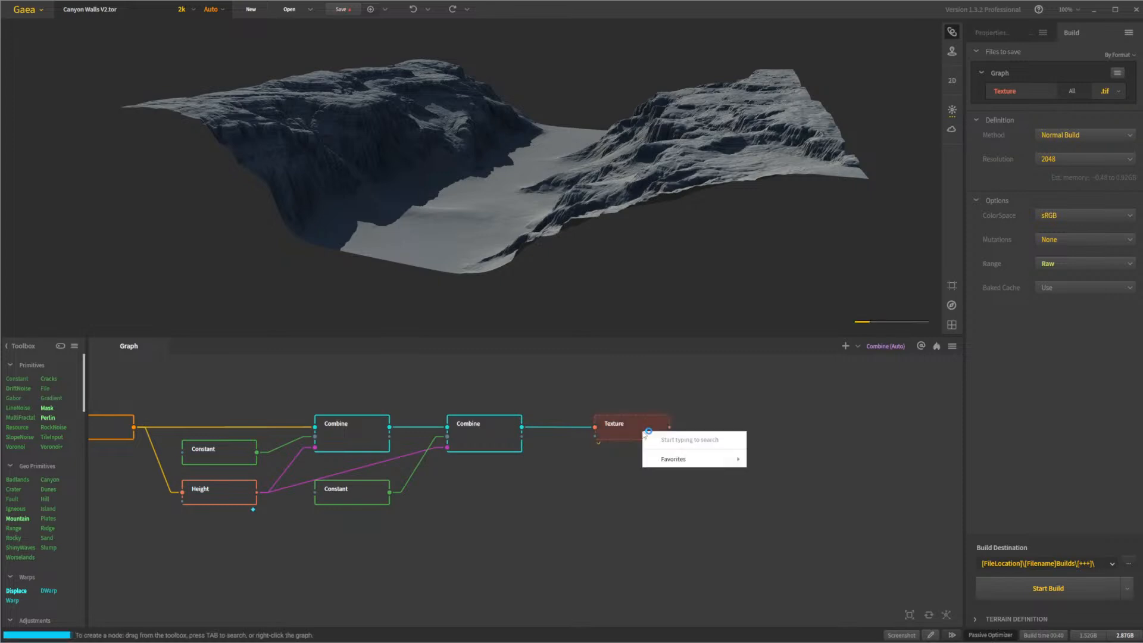
left_click(613, 457)
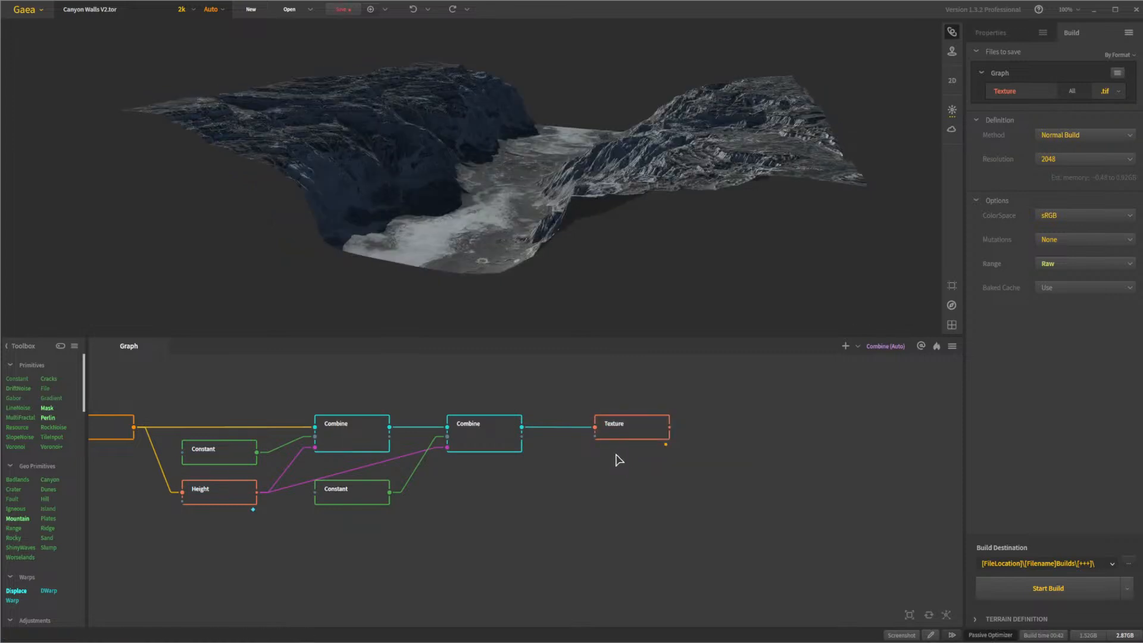
right_click(629, 435)
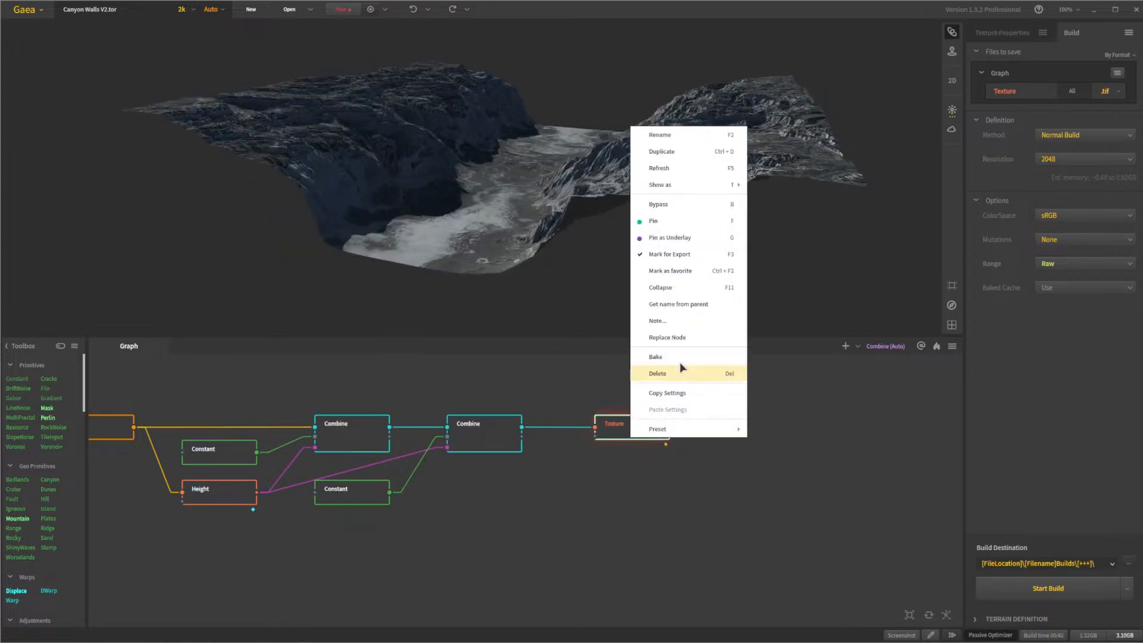
left_click(705, 256)
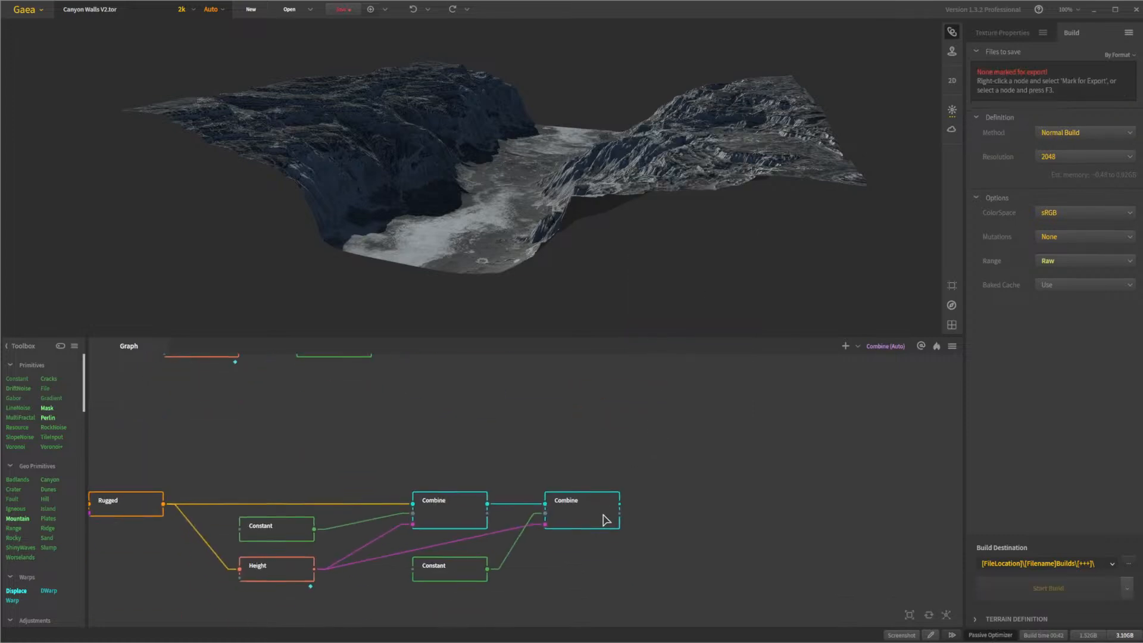
Mark the duplicated chain's final Combine node for export and name its output Canyon Wall Second Section
right_click(605, 520)
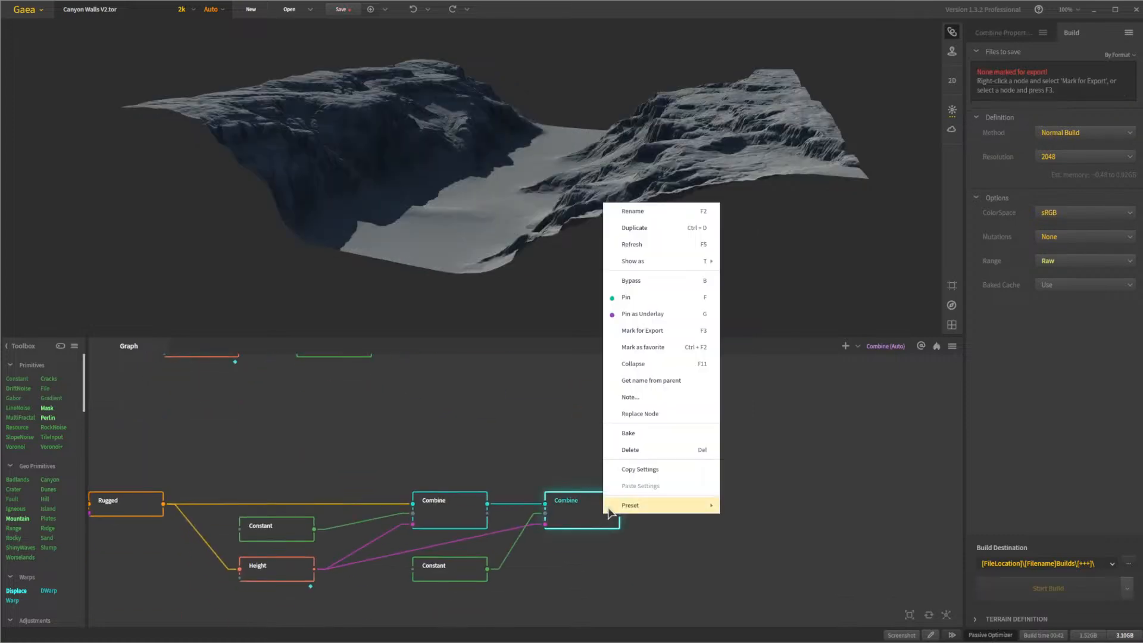
left_click(681, 330)
double_click(1039, 92)
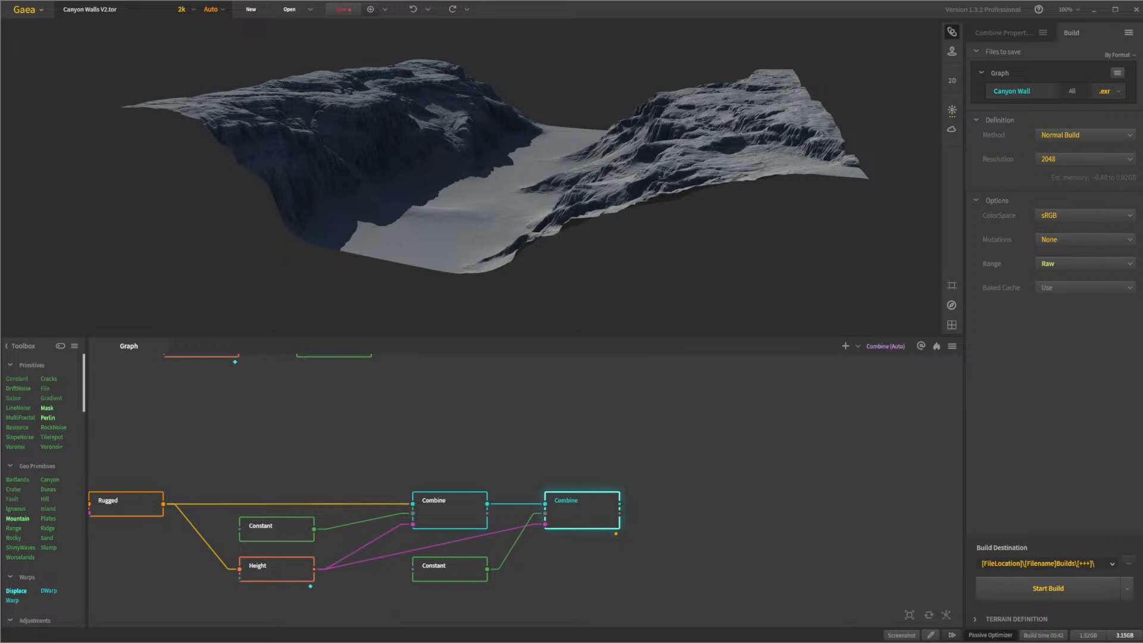
double_click(1012, 91)
left_click(1046, 89)
type("Second Section")
key("Return")
Build the export by saving the cached preview build, and dismiss the output folder
left_click(1080, 592)
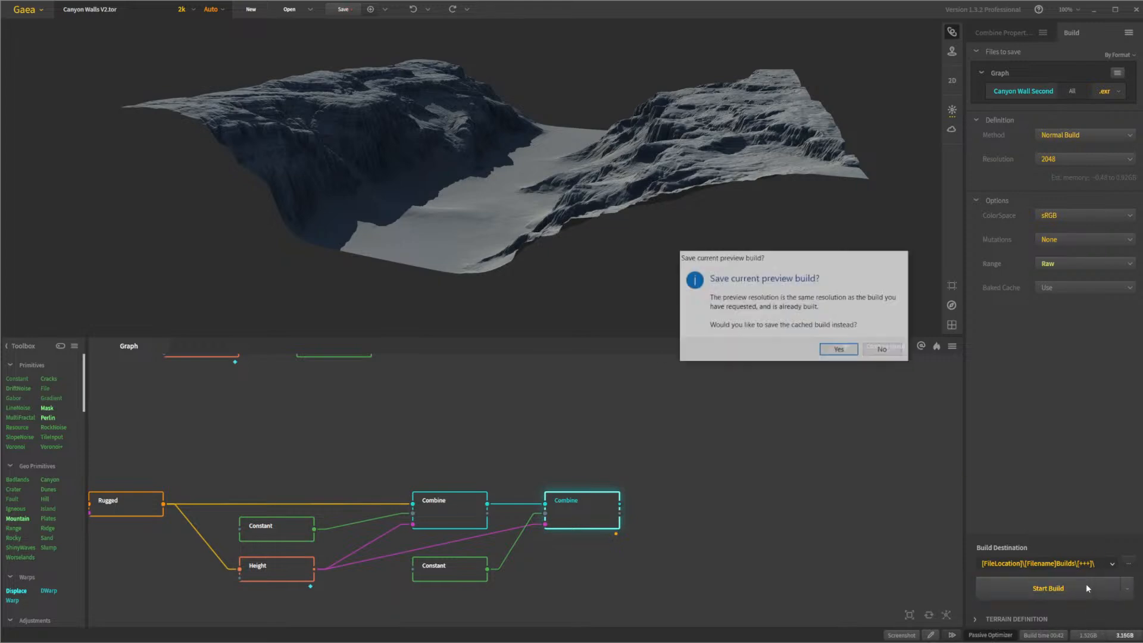
left_click(840, 349)
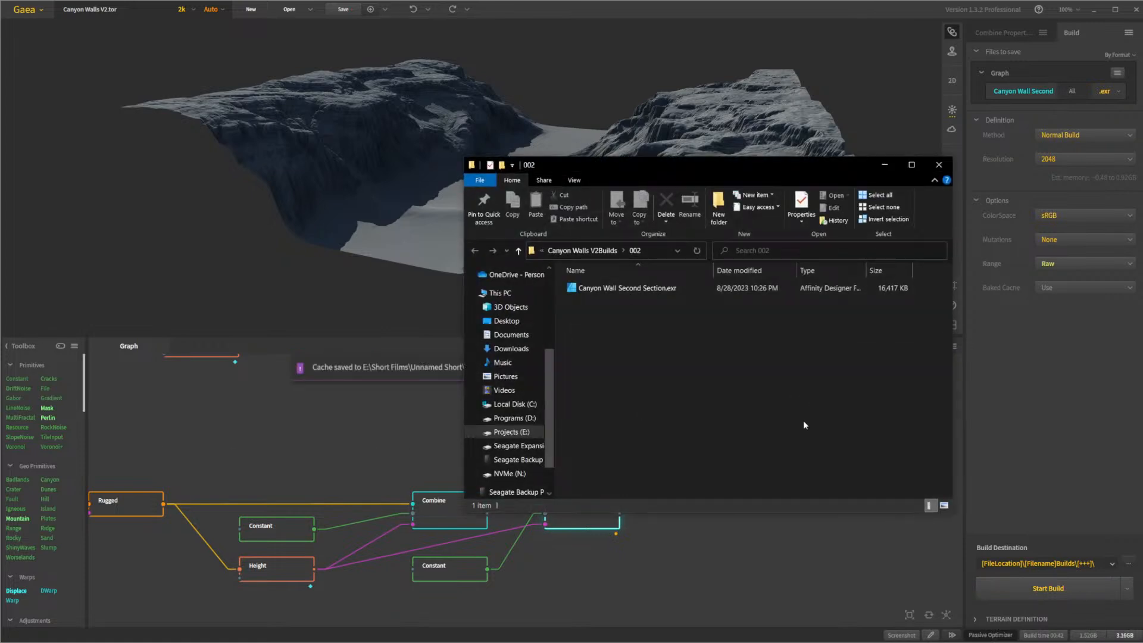
left_click(939, 165)
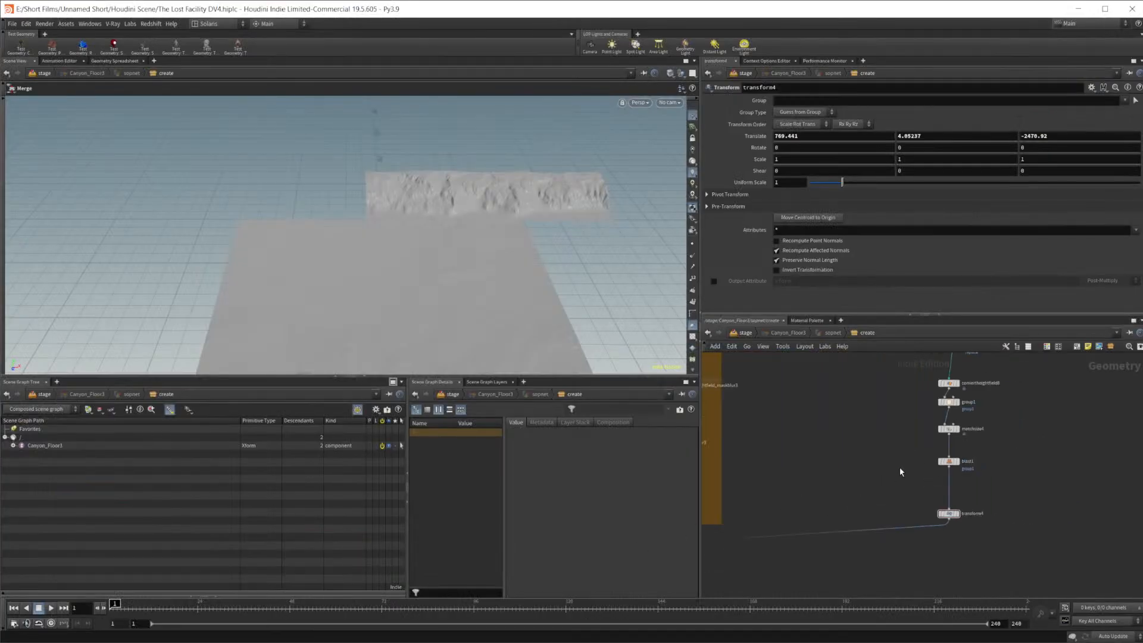
Switch to Houdini and add a HeightField File node beside the existing canyon wall network
scroll(900, 472, "down", 5)
scroll(941, 469, "up", 4)
middle_click_drag(798, 436, 908, 453)
scroll(908, 453, "up", 3)
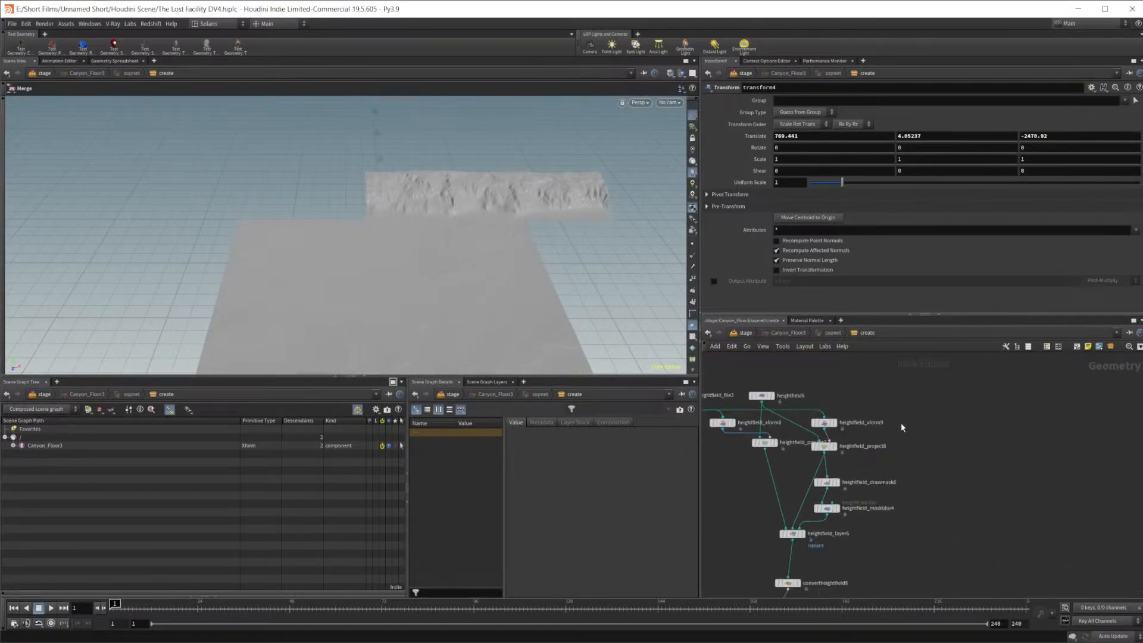
key("Tab")
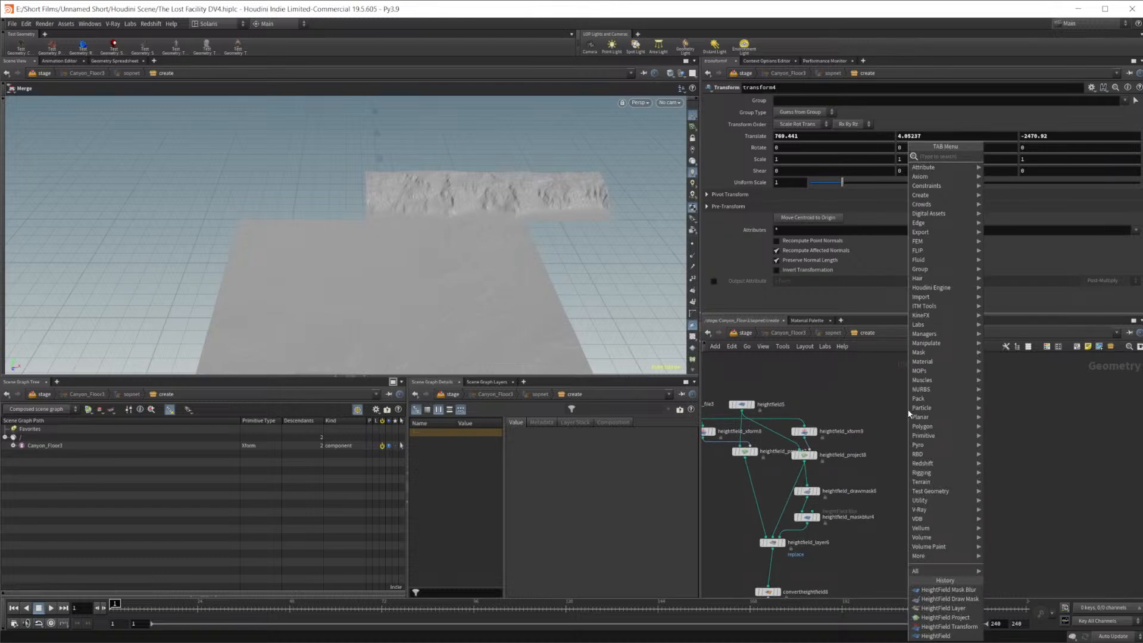
type("heigh file")
key("Return")
left_click(897, 406)
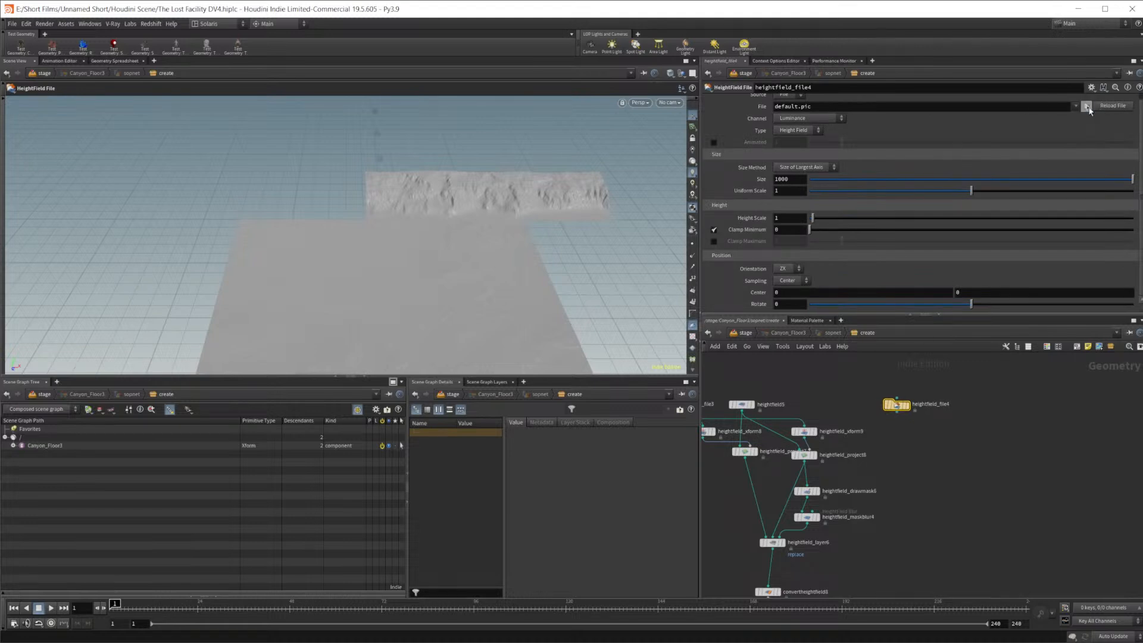
Load Canyon Wall Second Section.exr from the 002 build folder into the new HeightField File node
left_click(1087, 107)
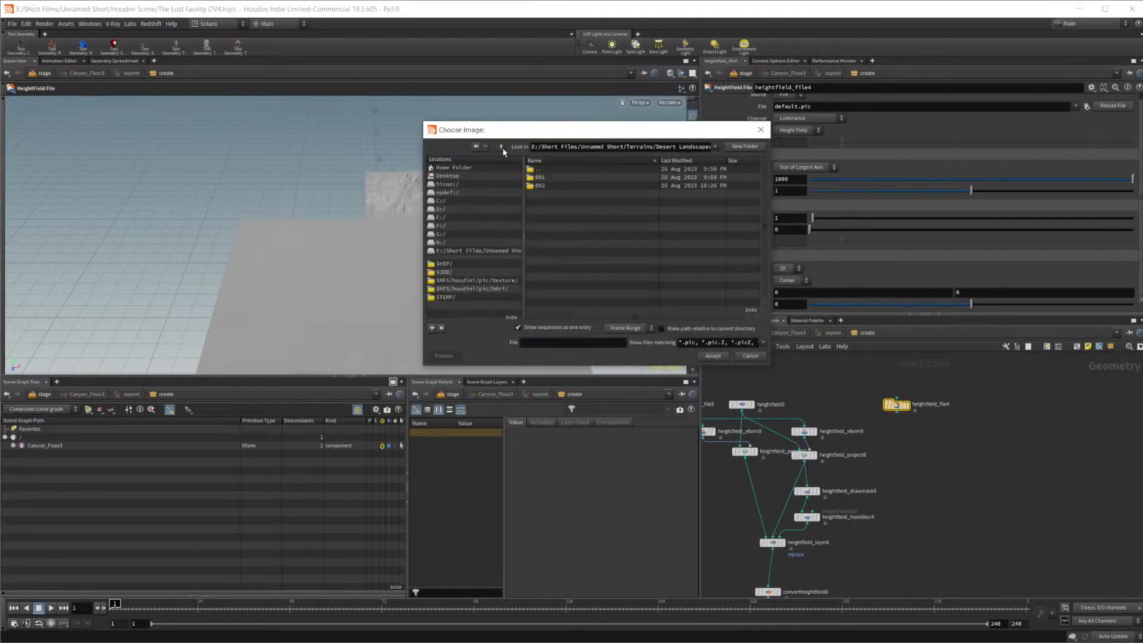
double_click(559, 184)
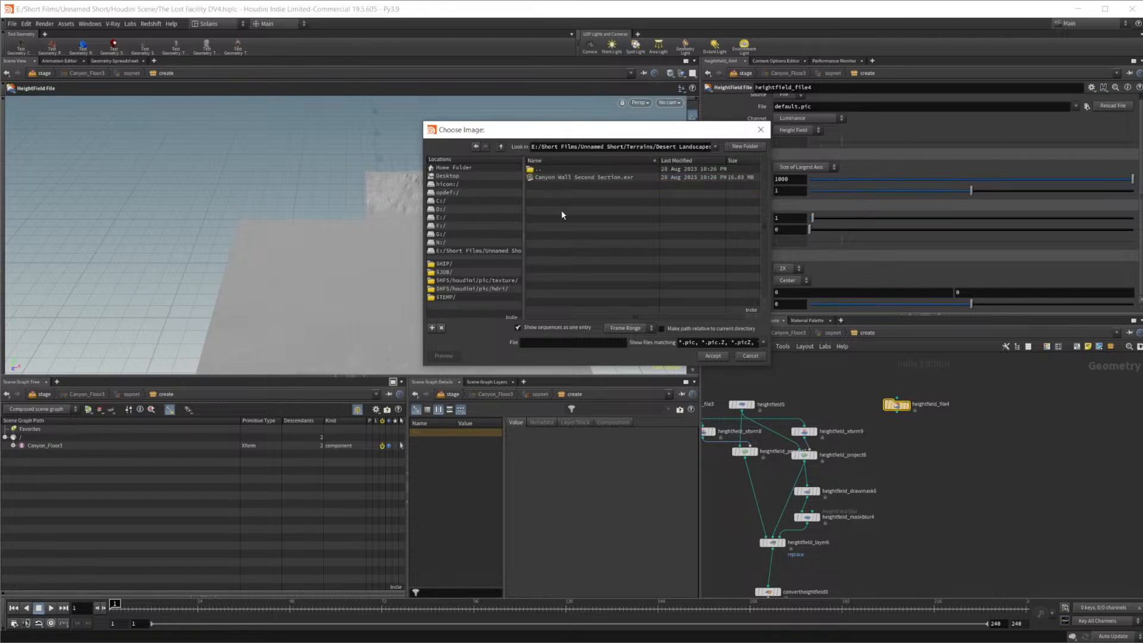
left_click(589, 177)
left_click(723, 355)
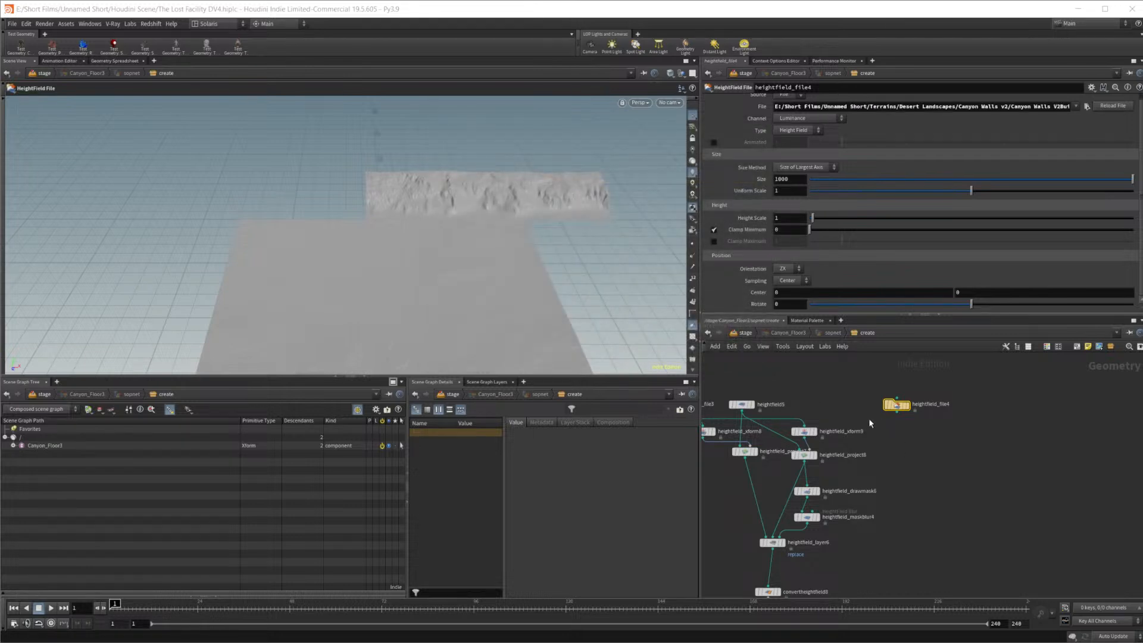
Rename the heightfield_file3 node as Canyon_Wall
scroll(834, 423, "up", 5)
double_click(817, 430)
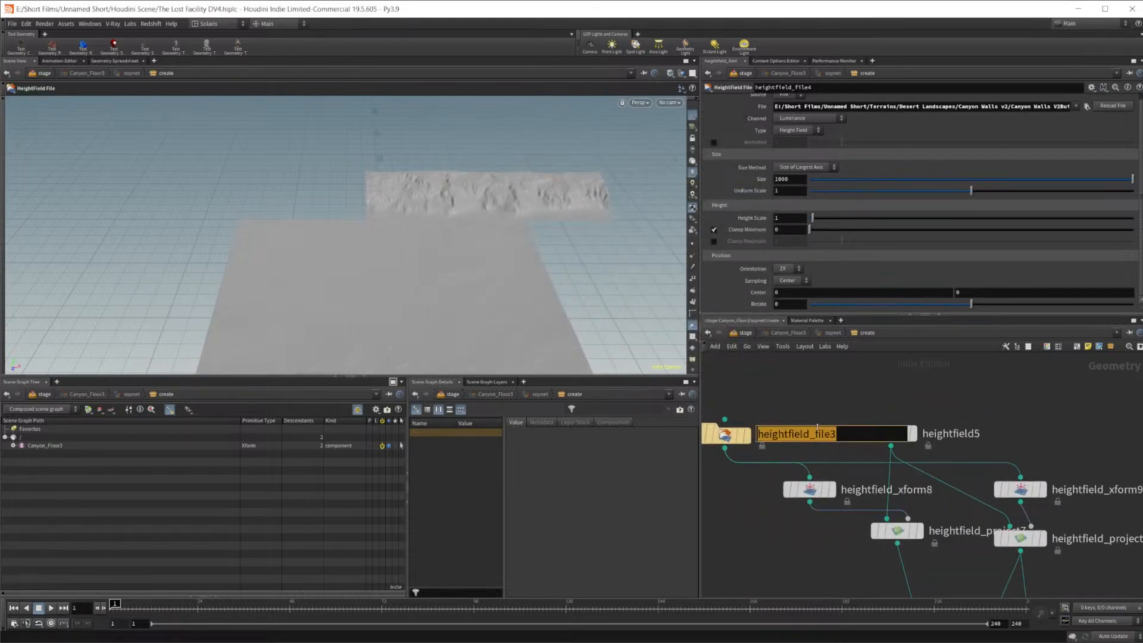
type("Canyon_Wal")
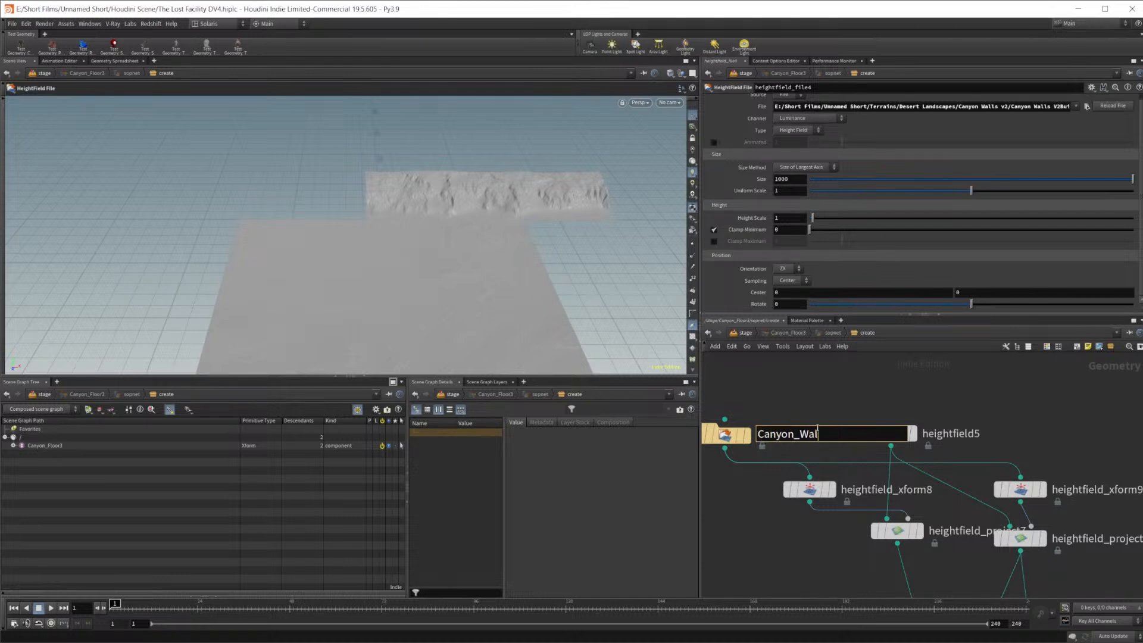
type("l")
key("Return")
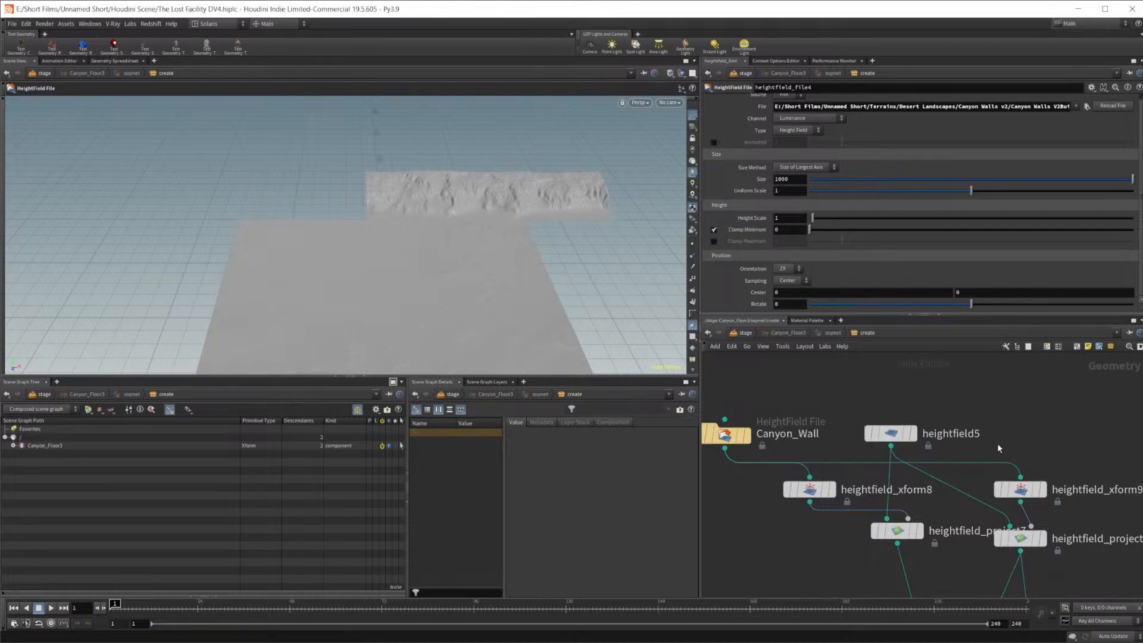
Rename the new HeightField File node as Canyon_Wall_Section_2
key("f")
double_click(939, 442)
type("Canyon_WAll")
key("BackSpace")
key("BackSpace")
key("BackSpace")
type("all_Second_Sx")
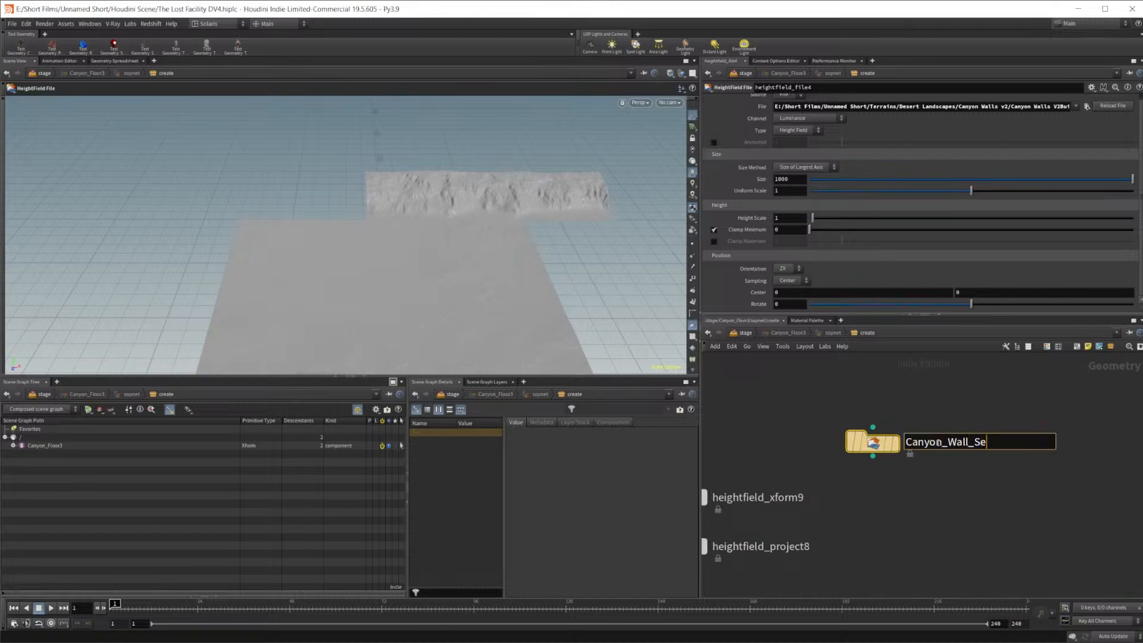
key("BackSpace")
type("ec")
key("BackSpace")
key("BackSpace")
key("BackSpace")
key("BackSpace")
key("BackSpace")
key("BackSpace")
key("BackSpace")
type("tion_2")
key("Return")
key("h")
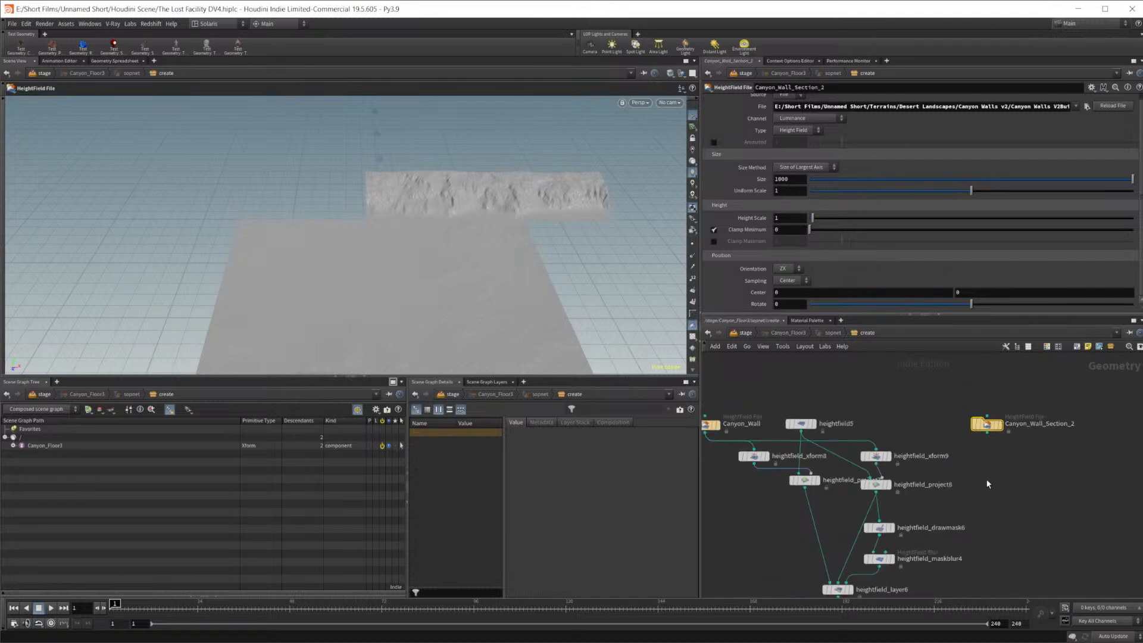
Display the heightfield_layer6 terrain, examine the existing canyon wall, and check the heightfield5 node's size settings
middle_click_drag(992, 440, 977, 344)
middle_click_drag(892, 501, 855, 506)
left_click(802, 473)
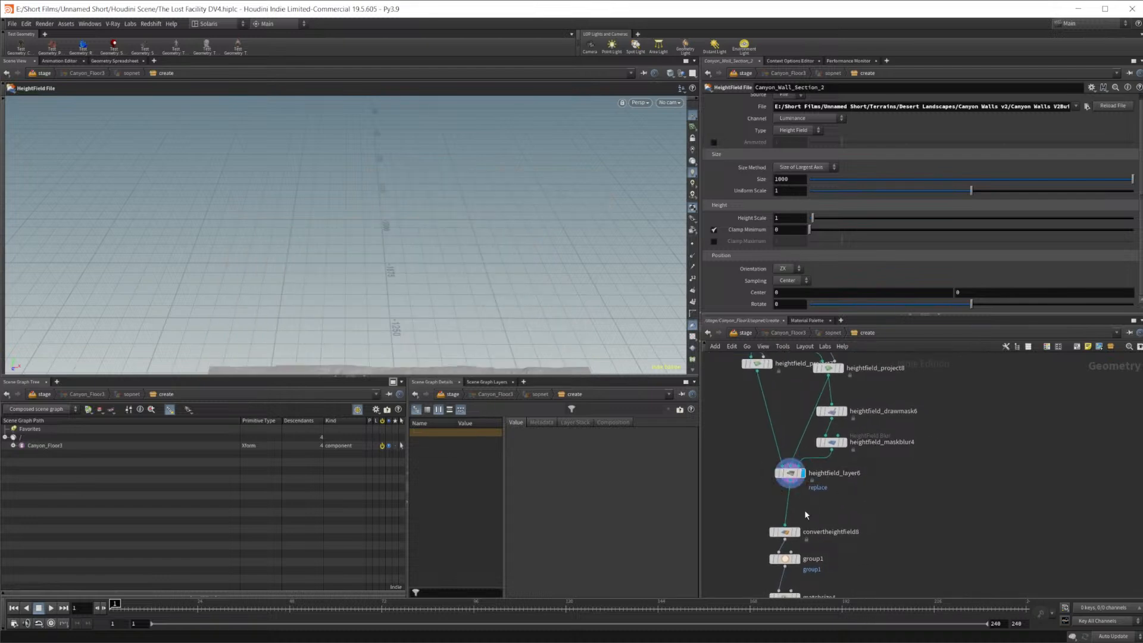
middle_click_drag(484, 338, 463, 218, "alt")
scroll(444, 220, "down", 3)
scroll(434, 217, "up", 3)
left_click_drag(463, 217, 459, 244)
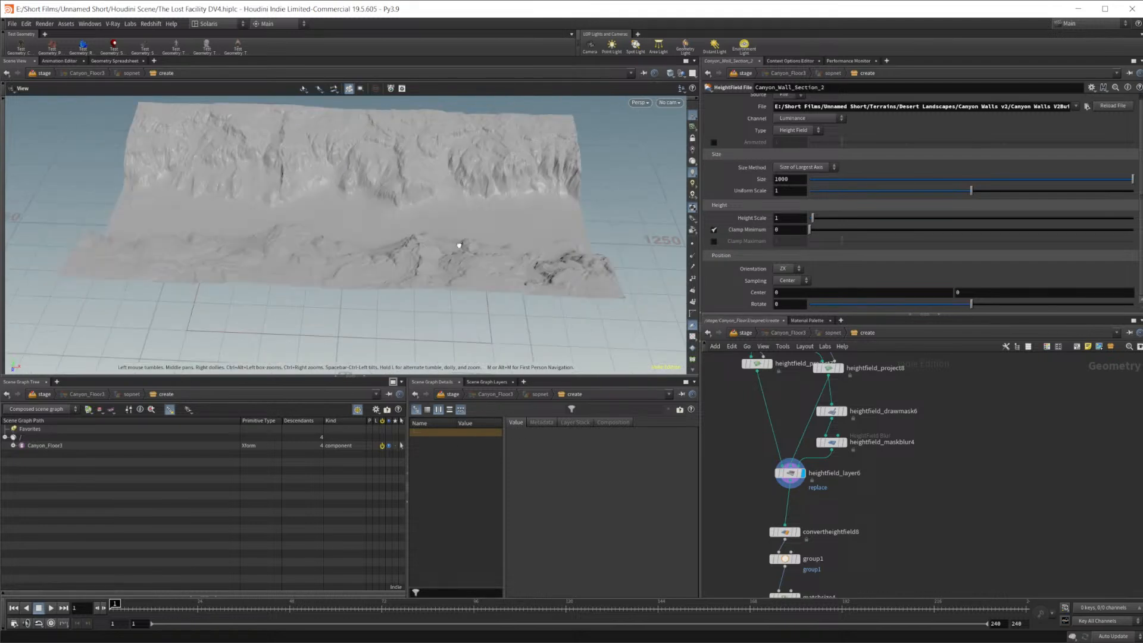
middle_click_drag(930, 507, 904, 577)
middle_click_drag(908, 531, 979, 574)
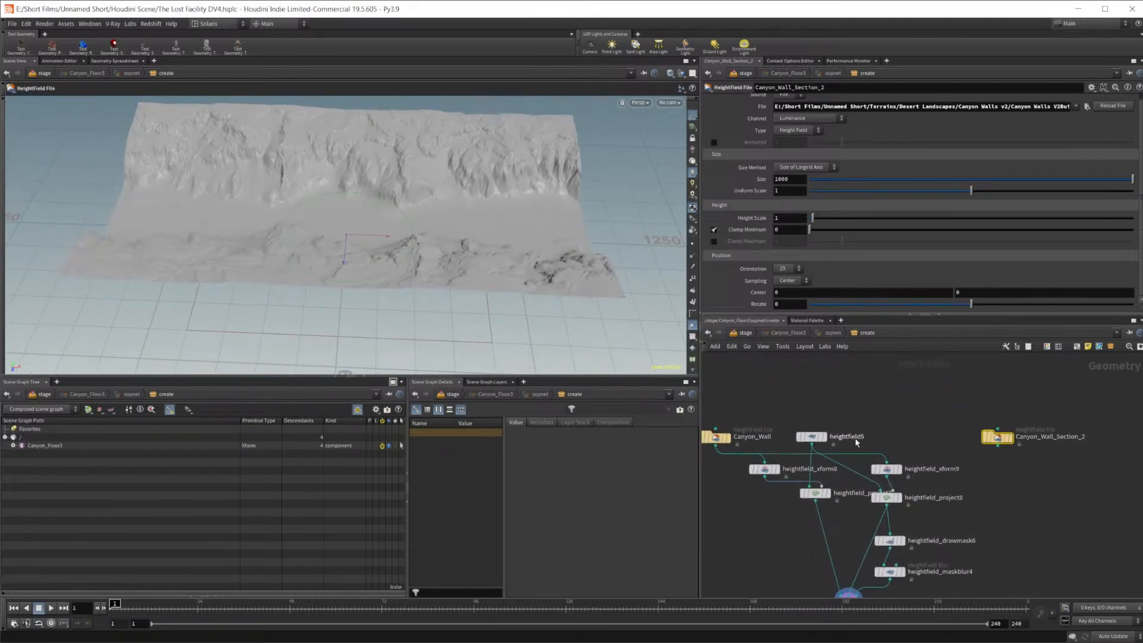
left_click(812, 438)
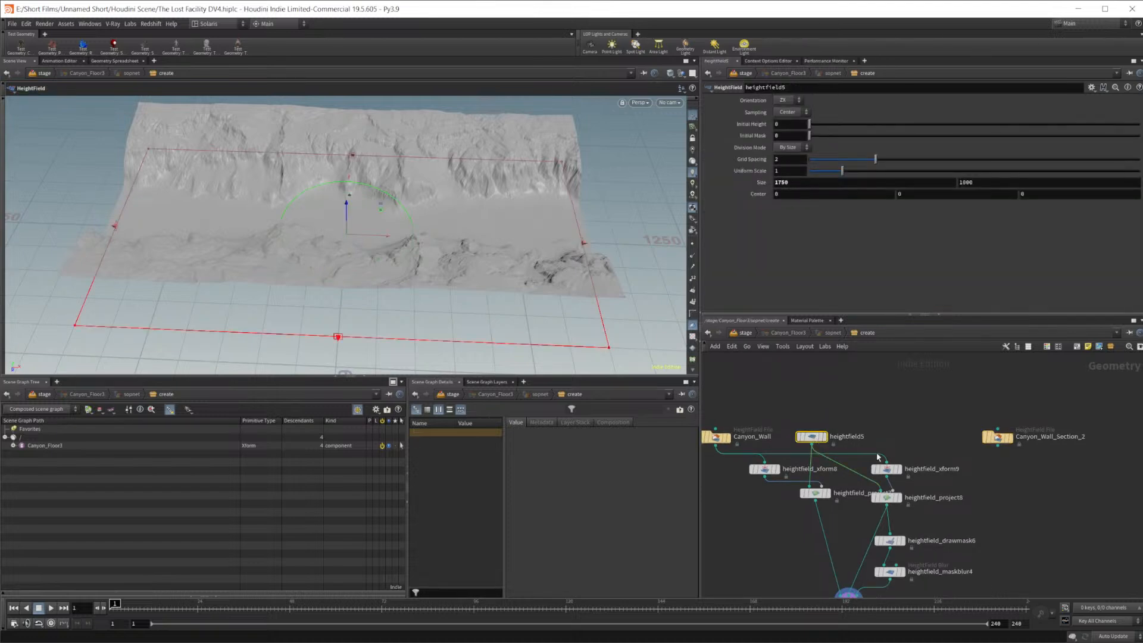
Add a HeightField node below Canyon_Wall_Section_2 and keep it selected for editing
middle_click_drag(1025, 499, 968, 491)
key("Tab")
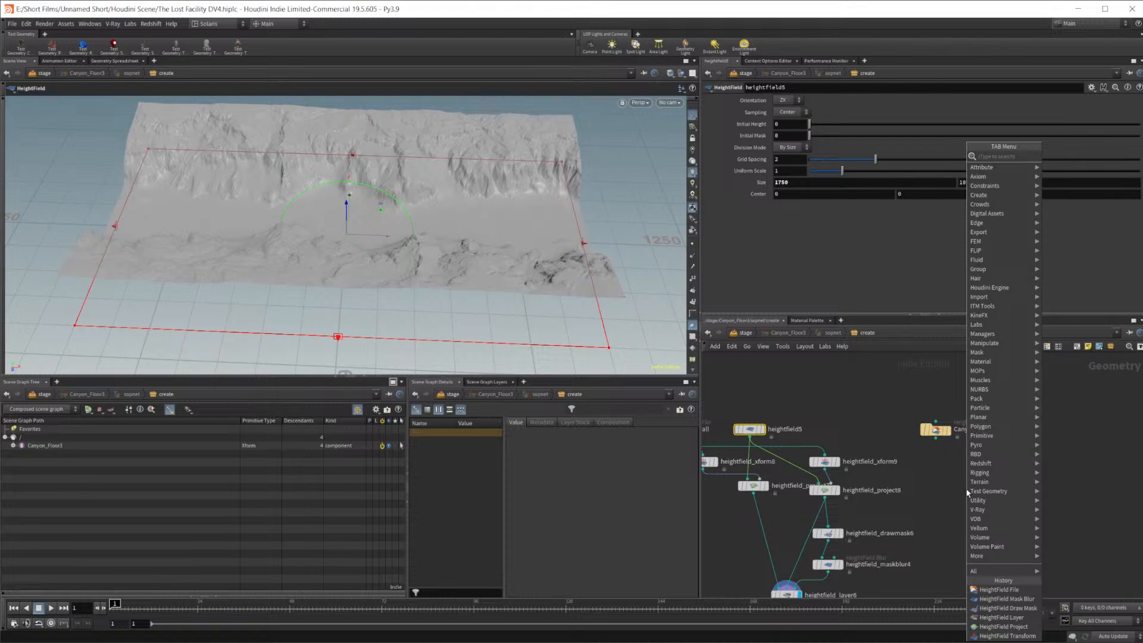
type("hf")
key("Return")
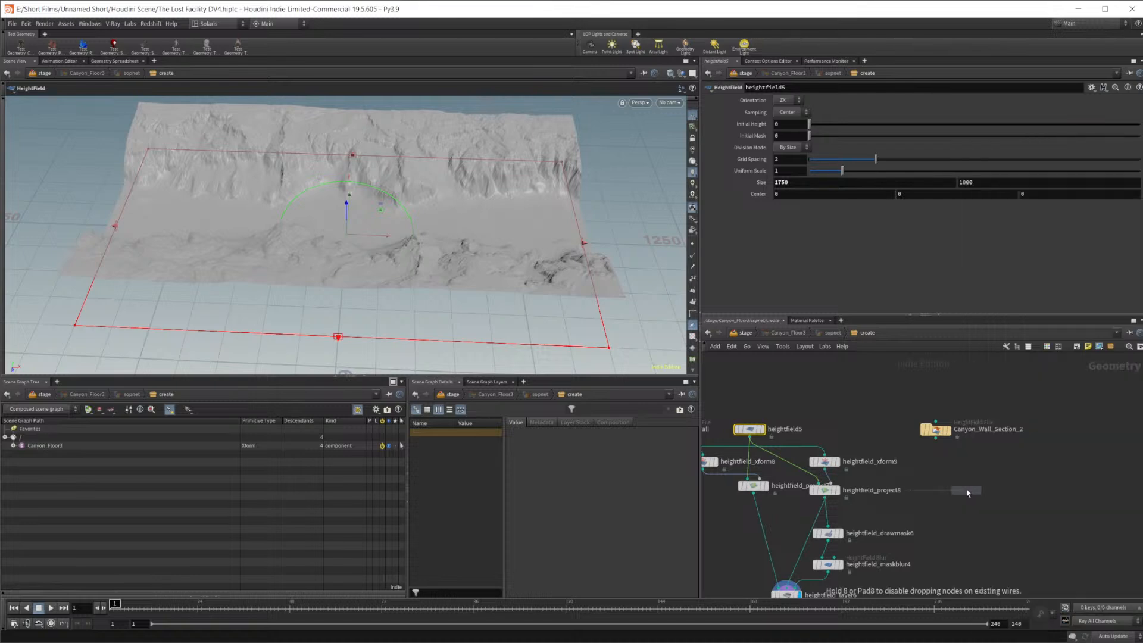
left_click(969, 492)
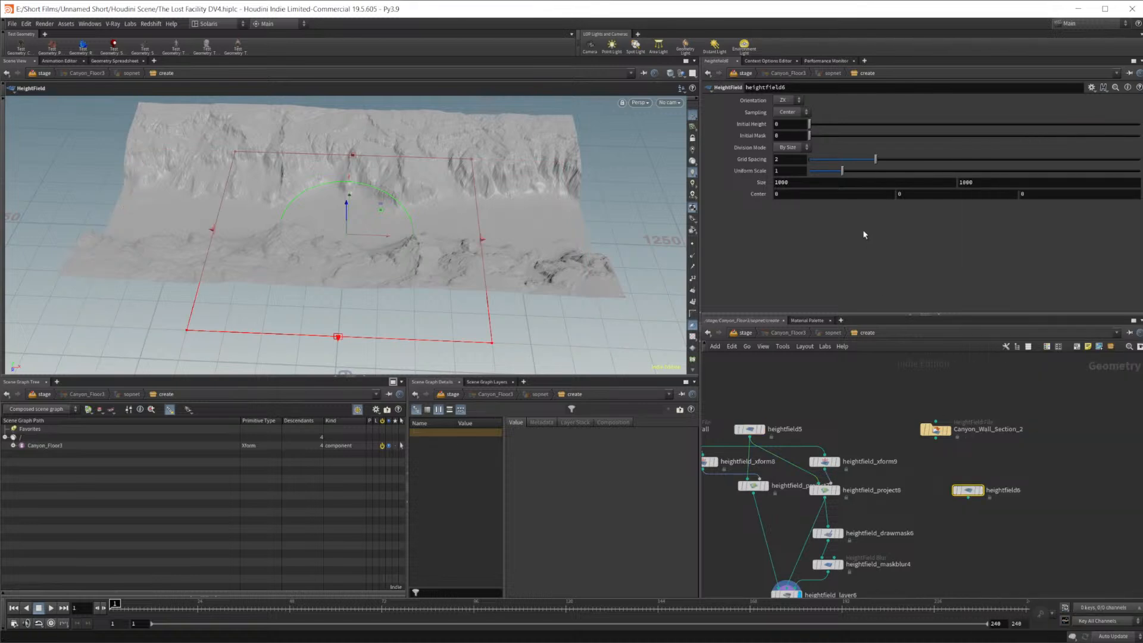
left_click(749, 429)
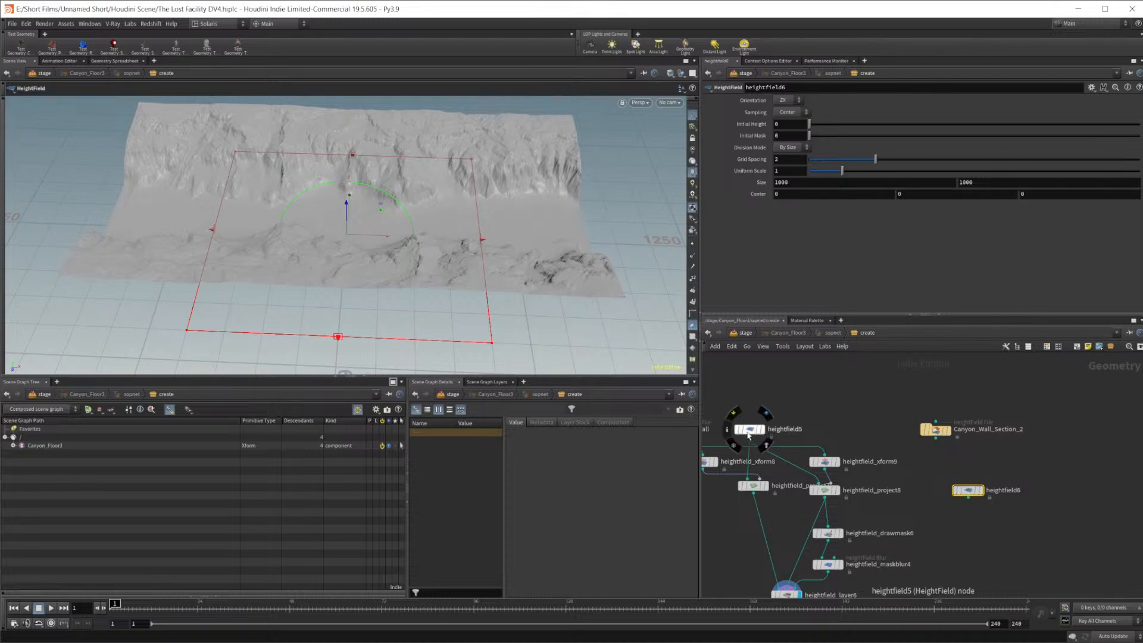
left_click(972, 494)
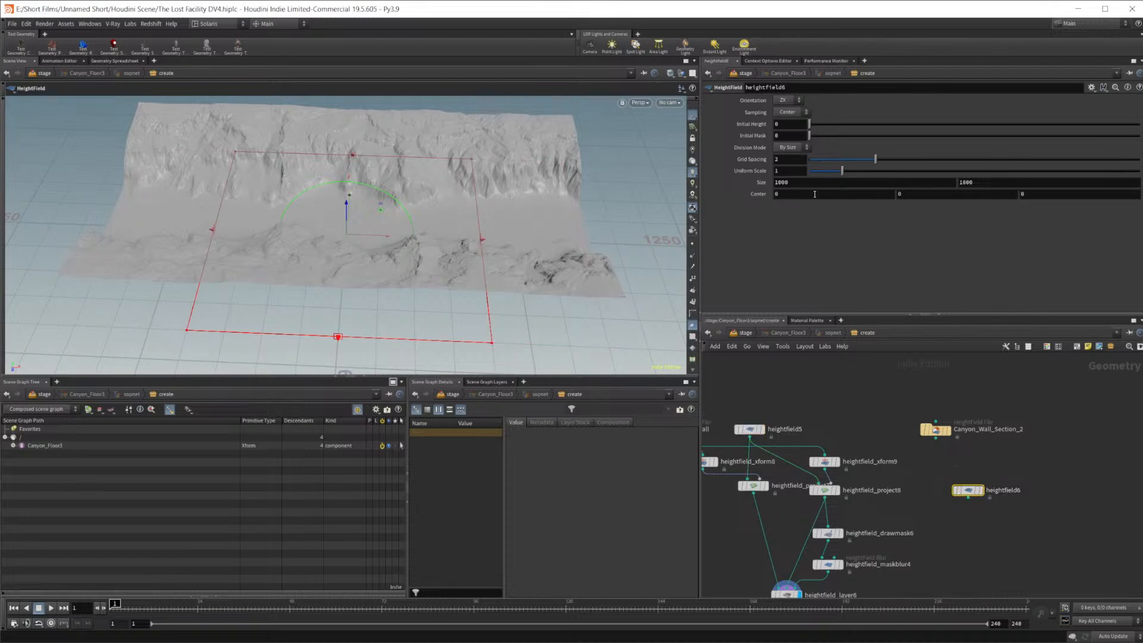
Set the heightfield6 node's first size value to 3000 and compare its outline with the existing canyon wall
left_click(726, 184)
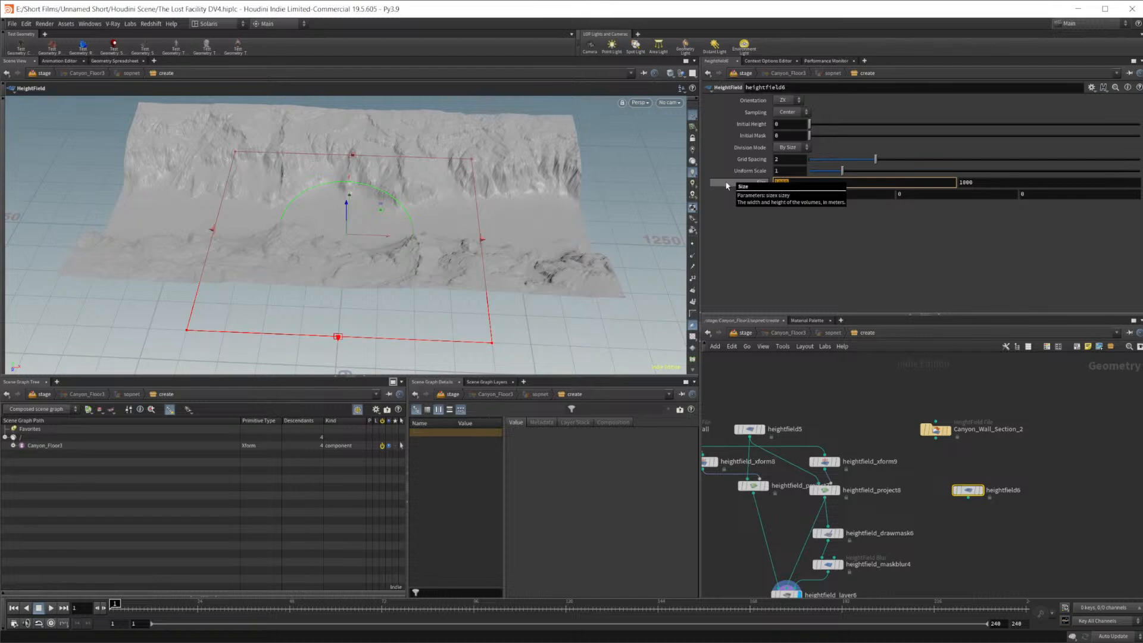
type("2")
type("0")
key("Return")
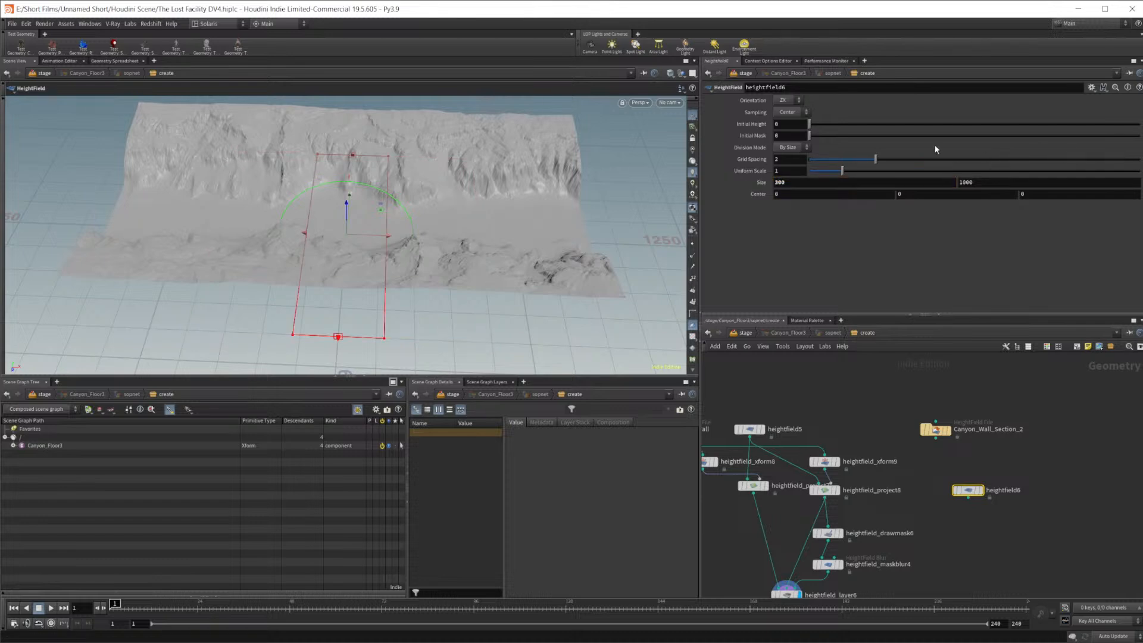
left_click(855, 180)
type("0")
key("Return")
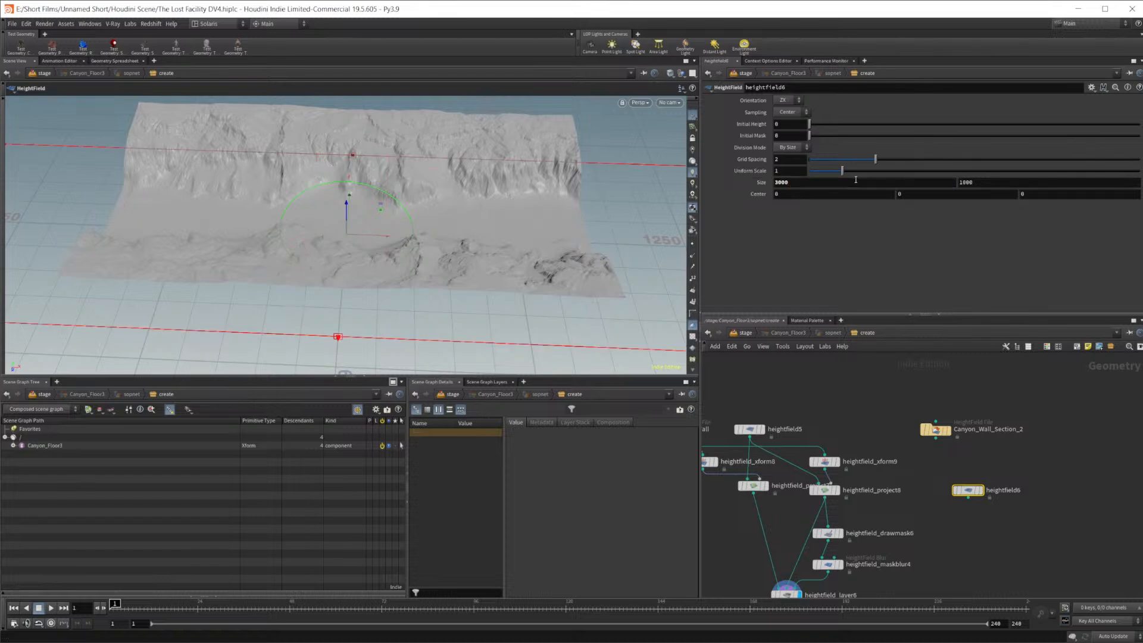
scroll(510, 209, "down", 6)
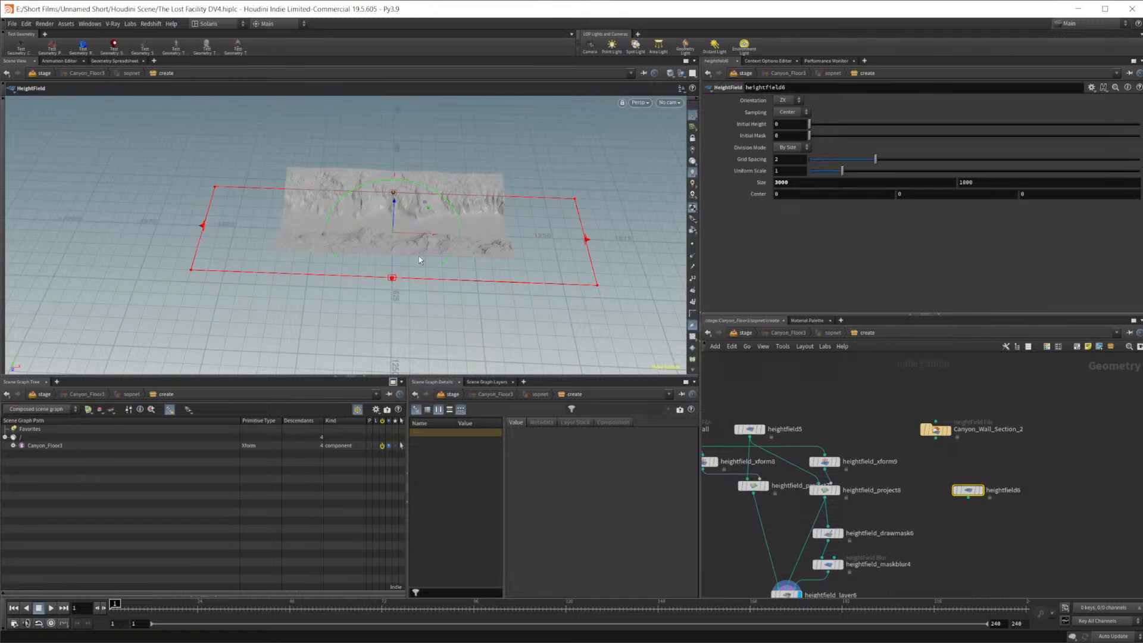
Set the heightfield6 node's first size value to 5000 and check its extent against the canyon wall
key("Escape")
left_click_drag(342, 263, 386, 236)
key("Return")
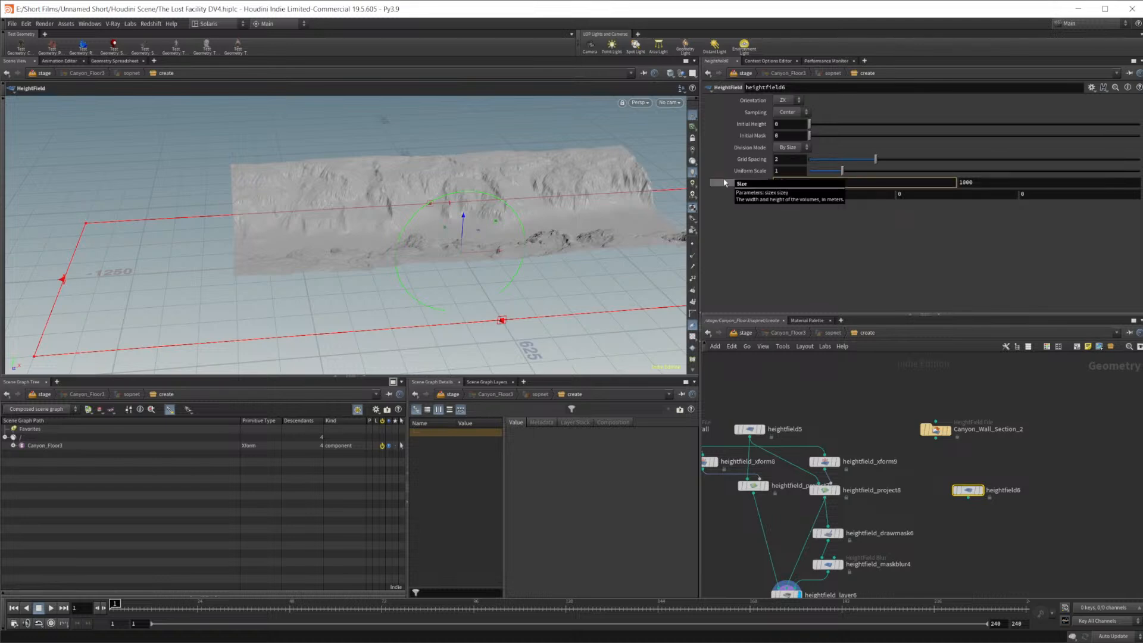
type("5000")
key("Return")
scroll(369, 233, "down", 4)
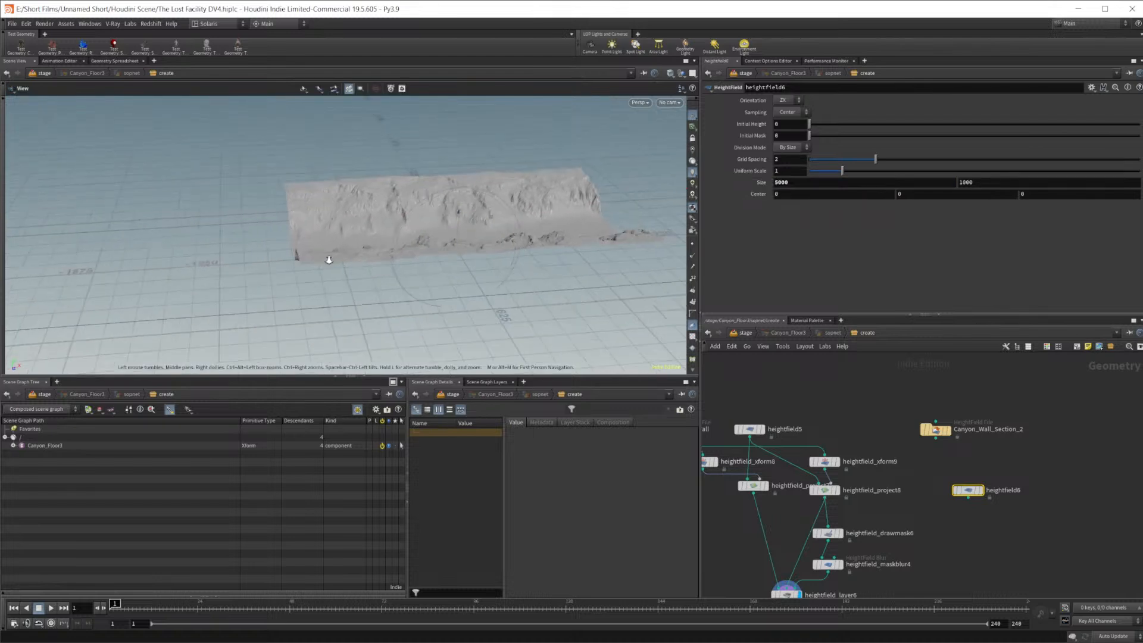
left_click_drag(381, 233, 329, 197)
Arrange the heightfield6 and Canyon_Wall_Section_2 nodes side by side, leaving free space below them
left_click(979, 513)
scroll(1004, 516, "up", 2)
left_click_drag(962, 485, 892, 475)
left_click_drag(923, 412, 976, 473)
middle_click_drag(888, 478, 836, 371)
Add a HeightField Project node below heightfield6, wire heightfield6 into its first input, and display the new node
key("Tab")
type("hf proj")
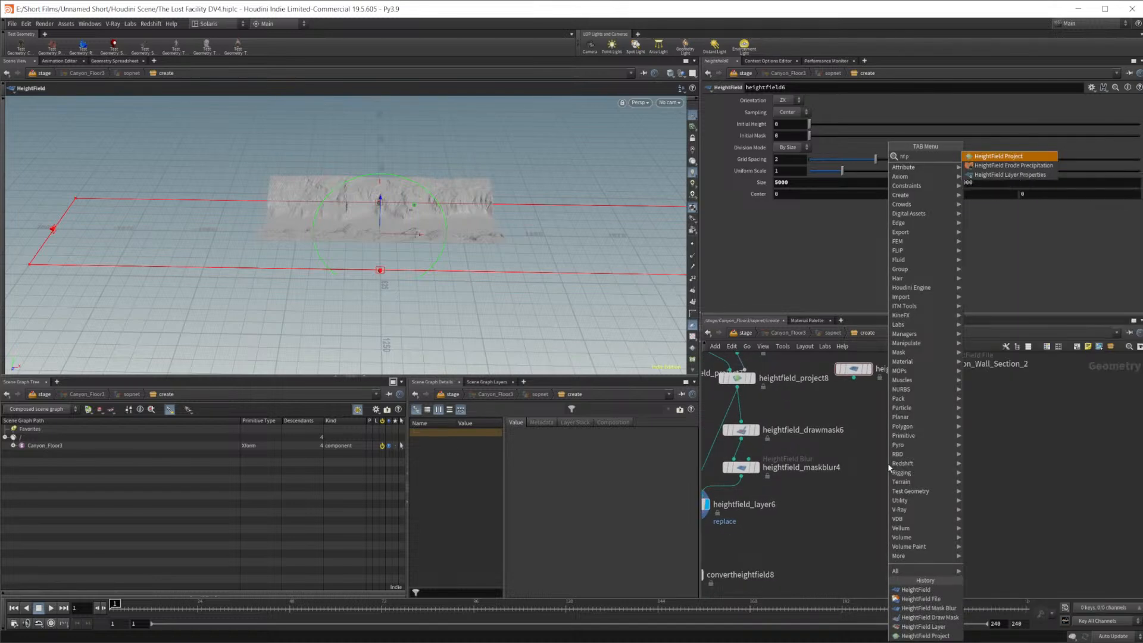
key("Return")
left_click(888, 466)
scroll(861, 361, "up", 3)
left_click_drag(848, 390, 876, 513)
left_click(902, 508)
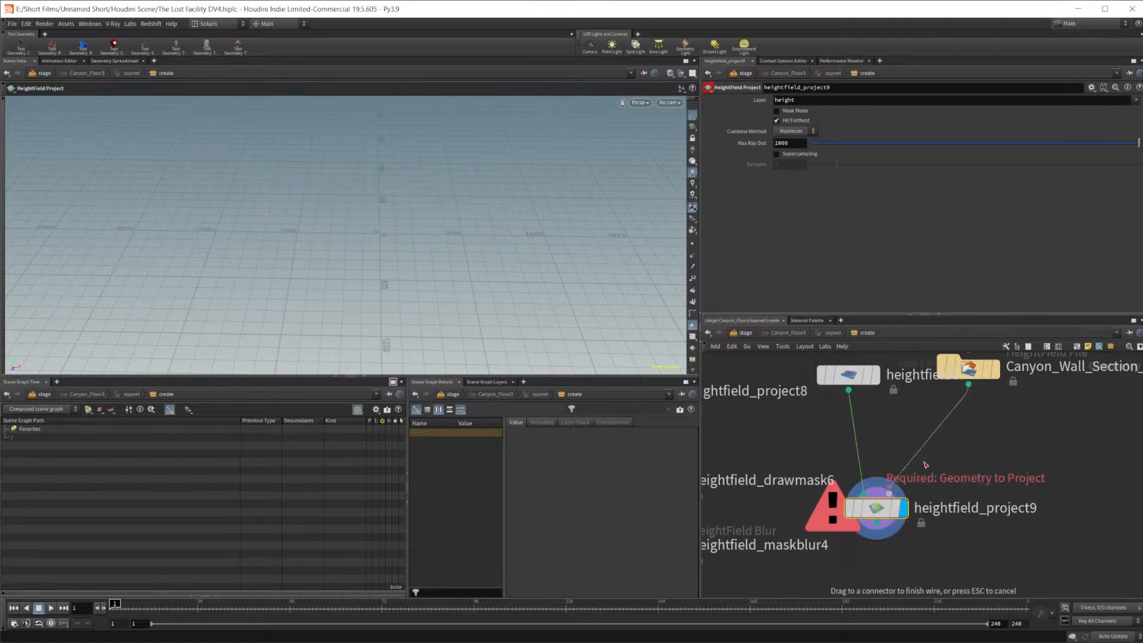
Set the Canyon_Wall_Section_2 node's height scale to 500 and display its terrain for a close inspection
left_click(966, 374)
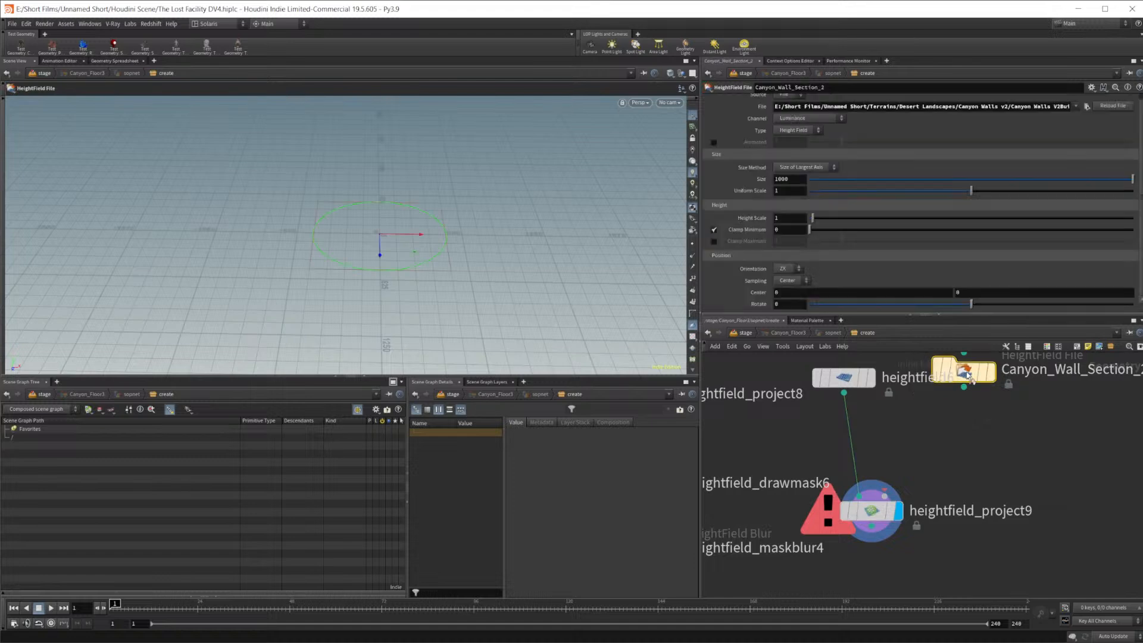
left_click(789, 220)
key("BackSpace")
type("500")
key("Return")
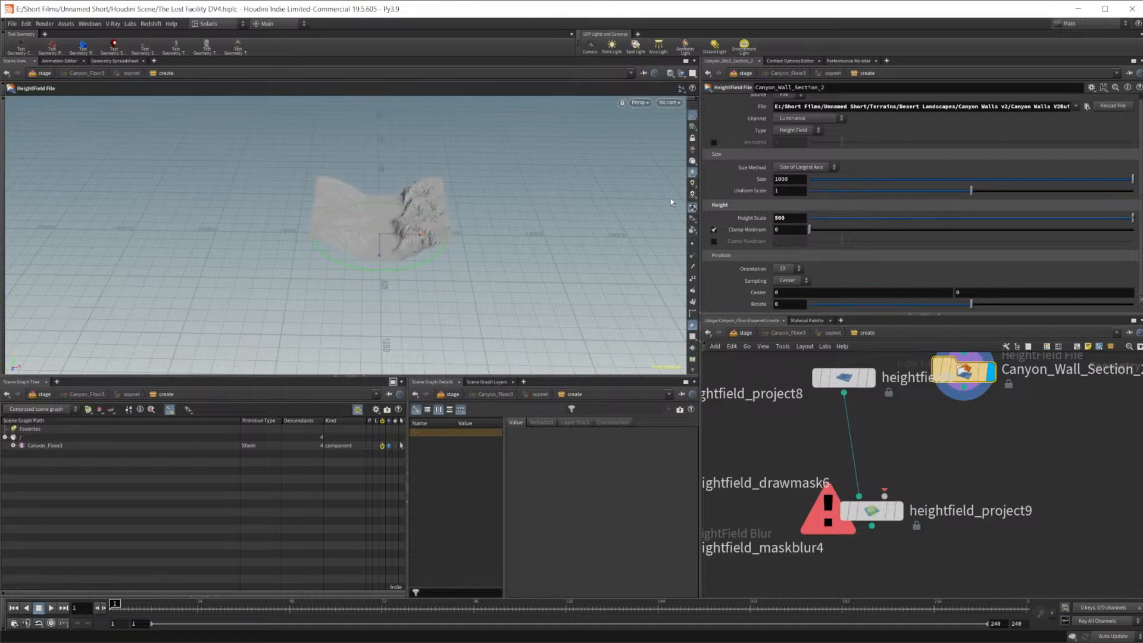
left_click_drag(417, 277, 378, 174, "alt")
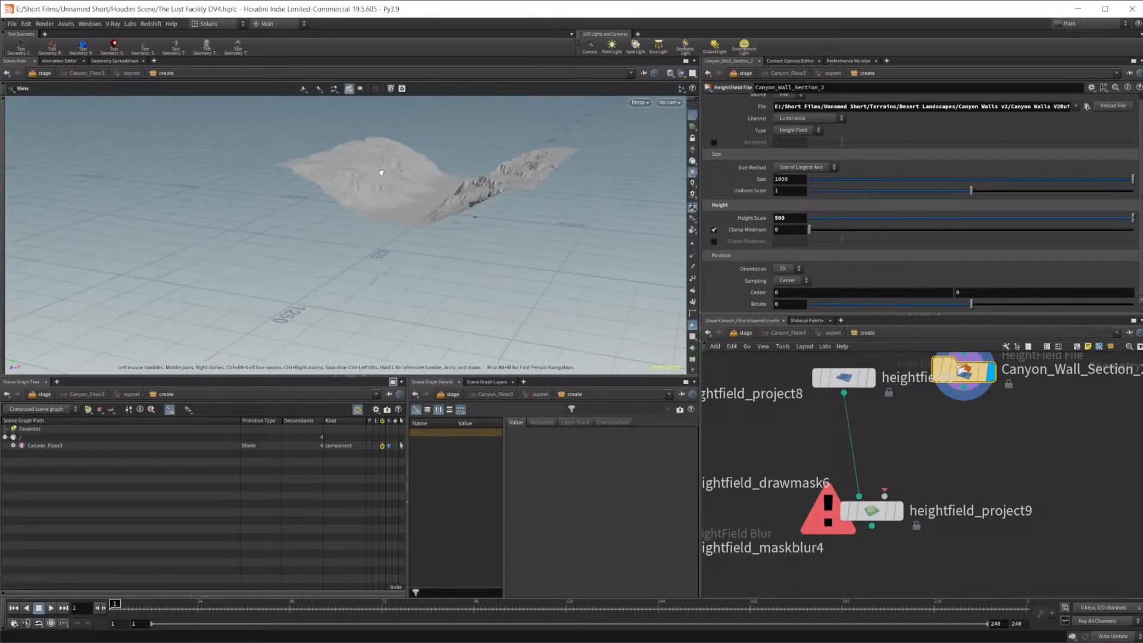
right_click_drag(378, 173, 708, 163, "alt")
left_click_drag(393, 197, 387, 224, "alt")
right_click_drag(387, 224, 286, 230, "alt")
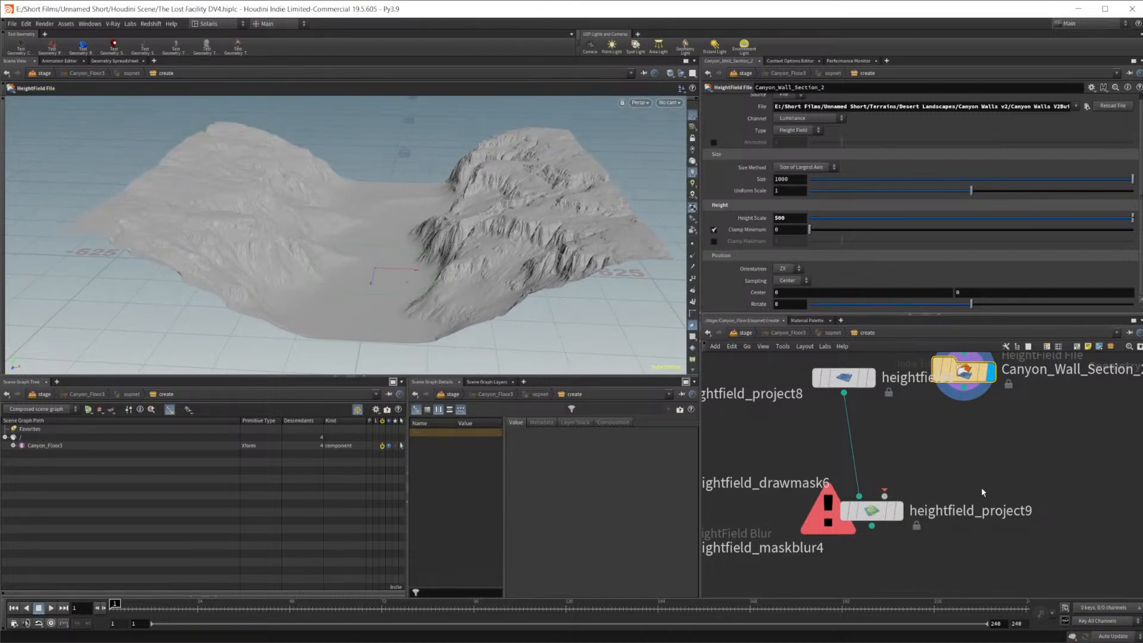
Set the Canyon_Wall_Section_2 heightfield's Rotate value to 90
left_click_drag(792, 304, 743, 304)
type("90")
key("Return")
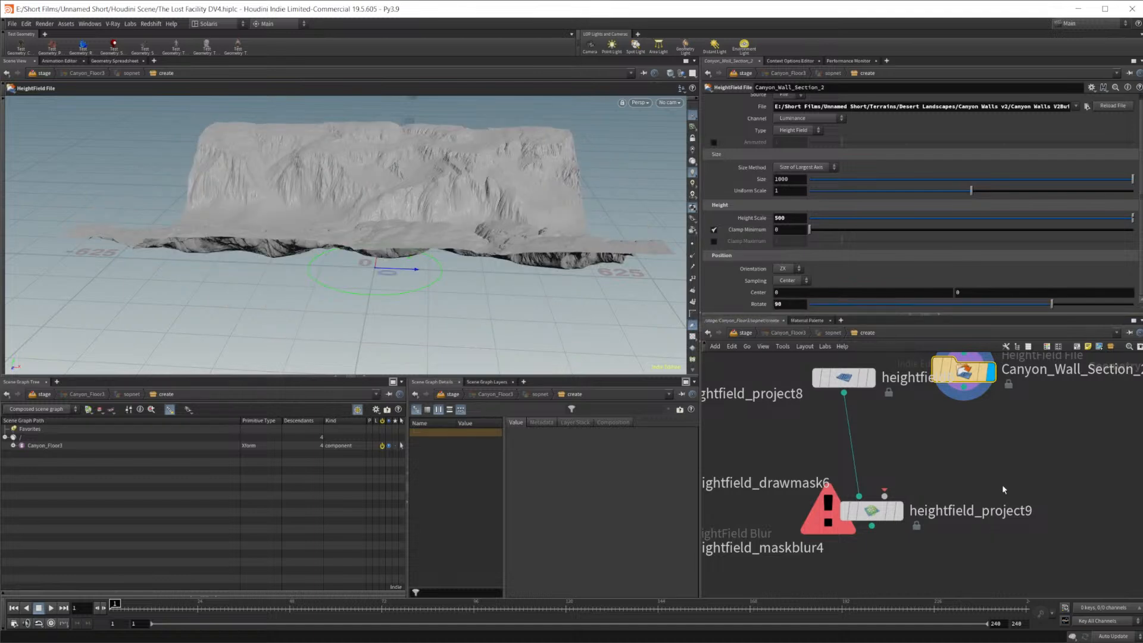
Connect Canyon_Wall_Section_2 to the second input of heightfield_project9 and display the projected result
scroll(811, 466, "down", 1)
left_click_drag(938, 401, 872, 490)
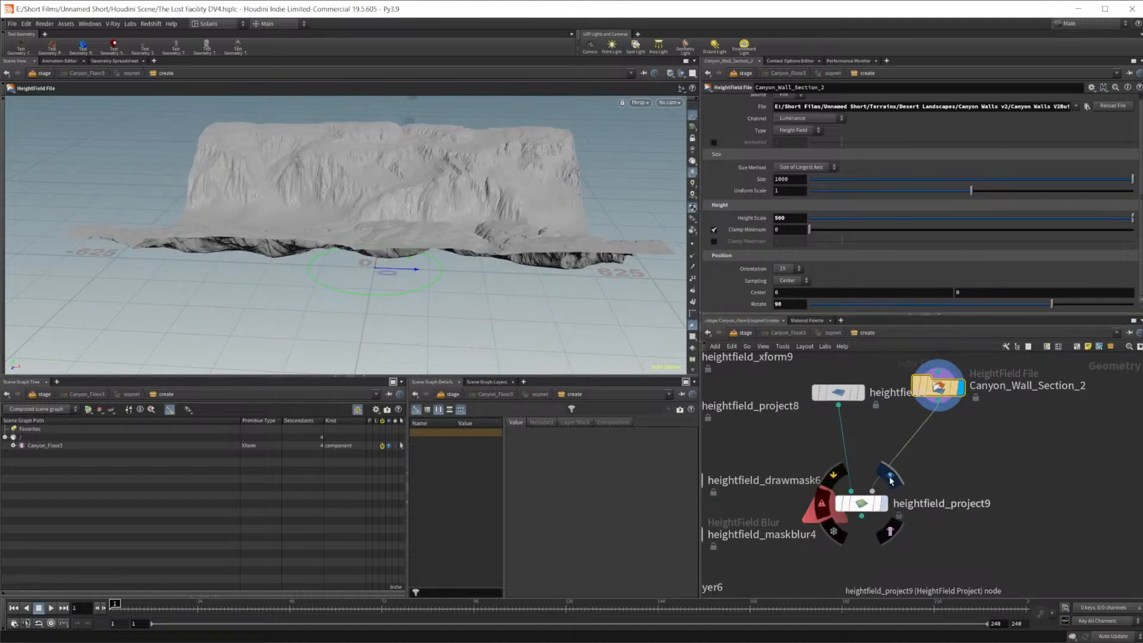
left_click(883, 503)
scroll(284, 262, "down", 5)
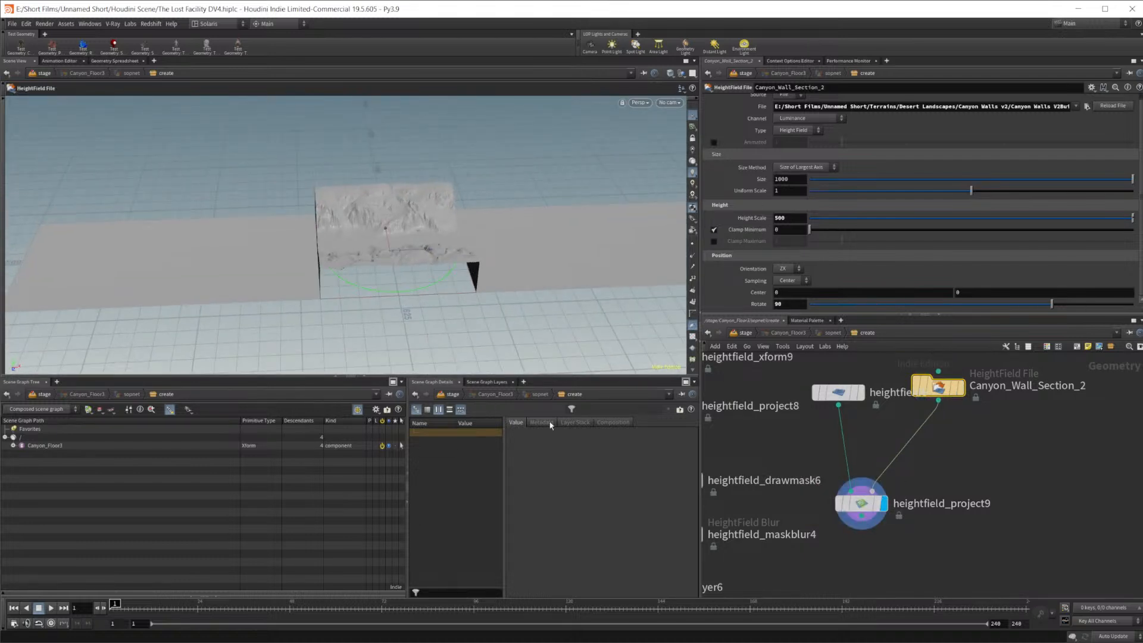
Insert a HeightField Transform node between Canyon_Wall_Section_2 and heightfield_project9
key("Tab")
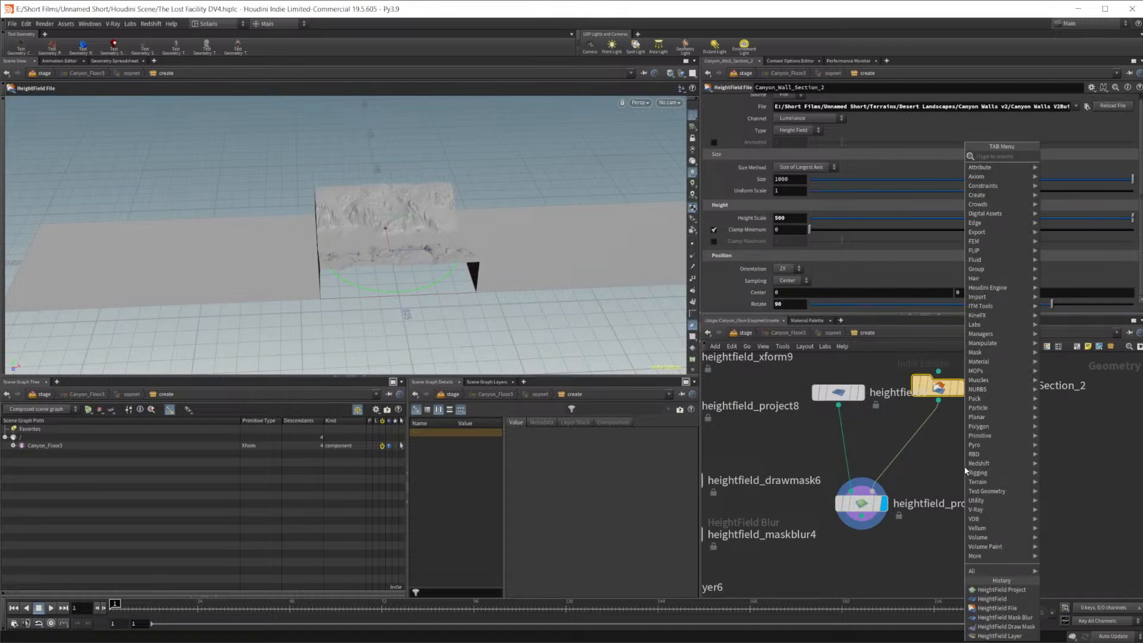
type("hftr")
key("Return")
left_click(965, 469)
left_click_drag(965, 469, 939, 451)
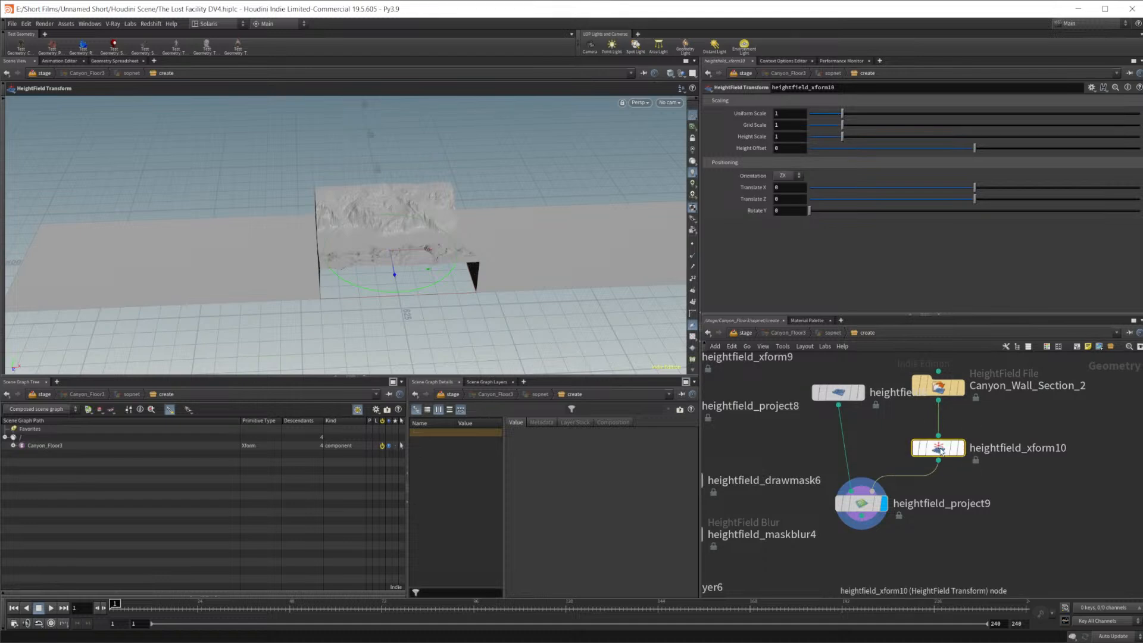
Try a Translate X of 750 on the heightfield_xform10 node
middle_click_drag(907, 579, 941, 537)
left_click(777, 187)
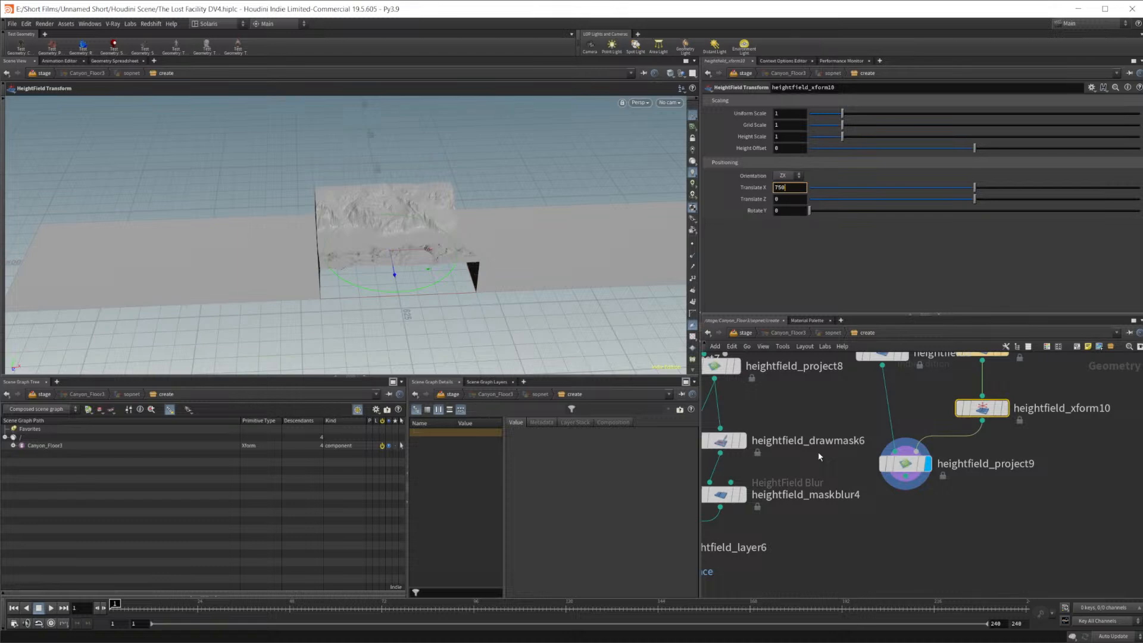
key("Return")
Add a HeightField Layer node in the open space between heightfield_layer6 and heightfield_project9
middle_click_drag(834, 583, 895, 496)
key("Tab")
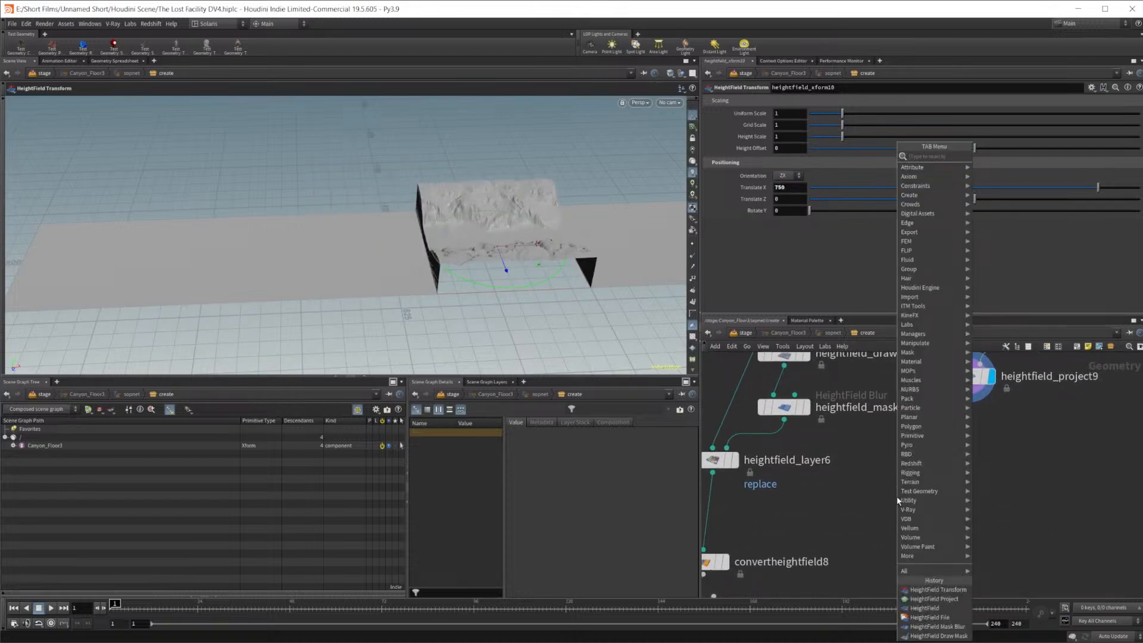
type("heightlay")
key("Return")
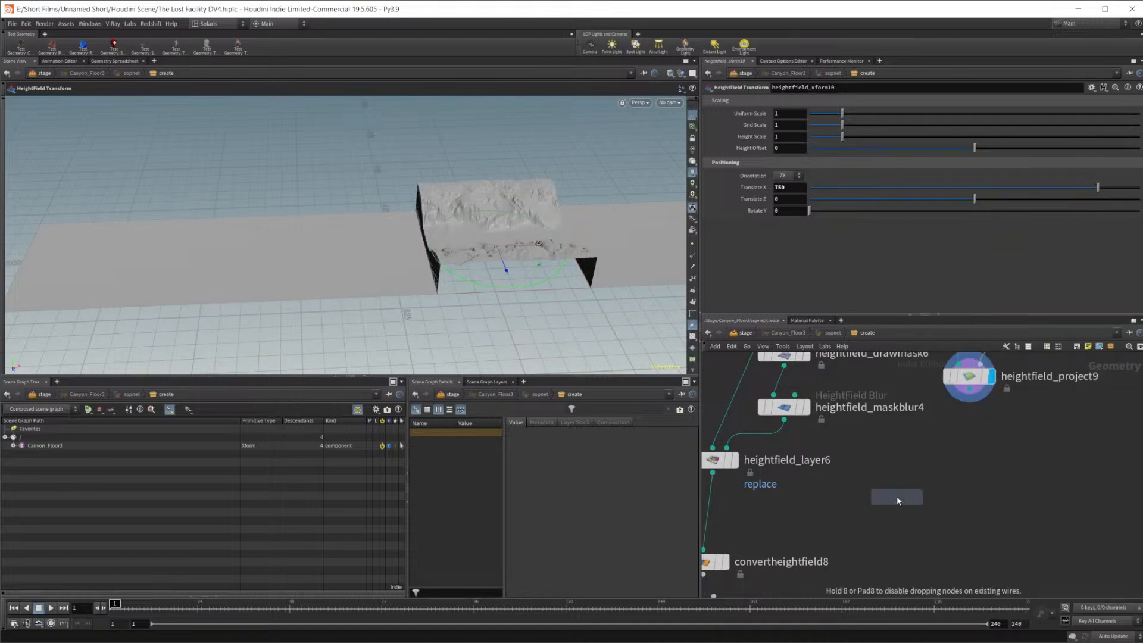
left_click(898, 501)
scroll(897, 499, "up", 1)
middle_click_drag(765, 490, 885, 479)
scroll(885, 479, "down", 3)
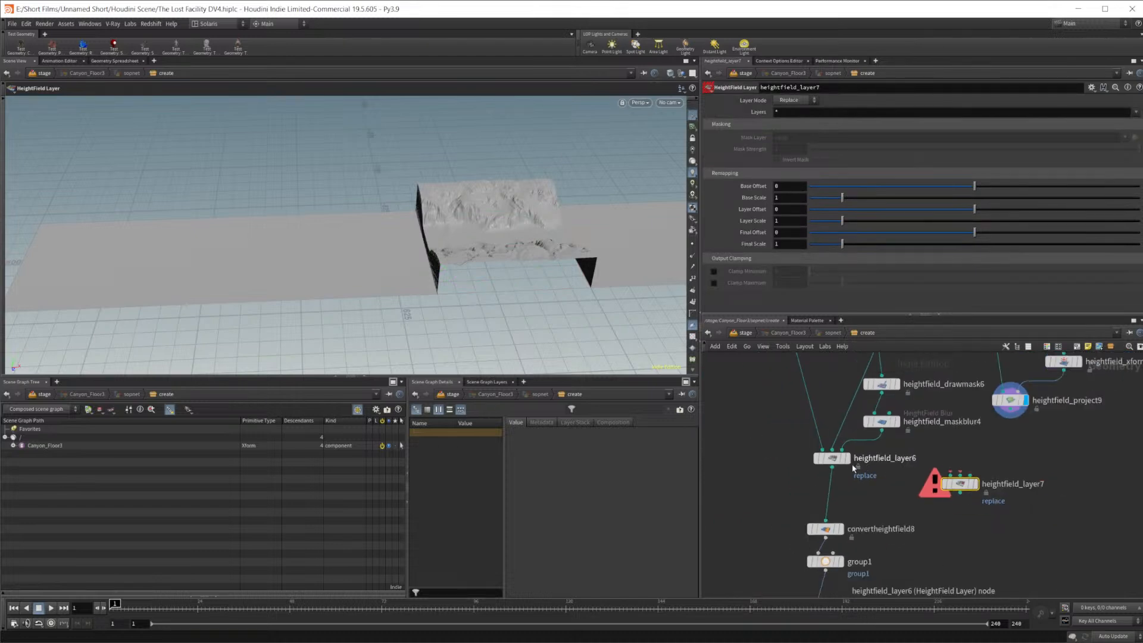
Wire heightfield_project9 to the first input and heightfield_layer6 to the second input of heightfield_layer7, and display the layered terrain
left_click_drag(832, 468, 960, 479)
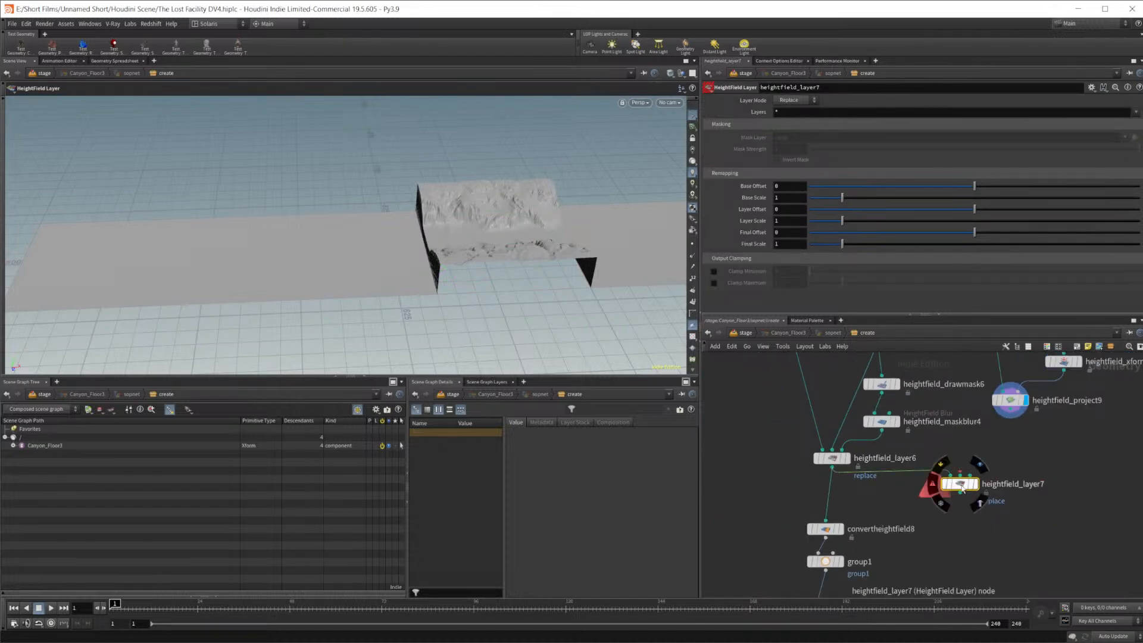
scroll(982, 476, "up", 2)
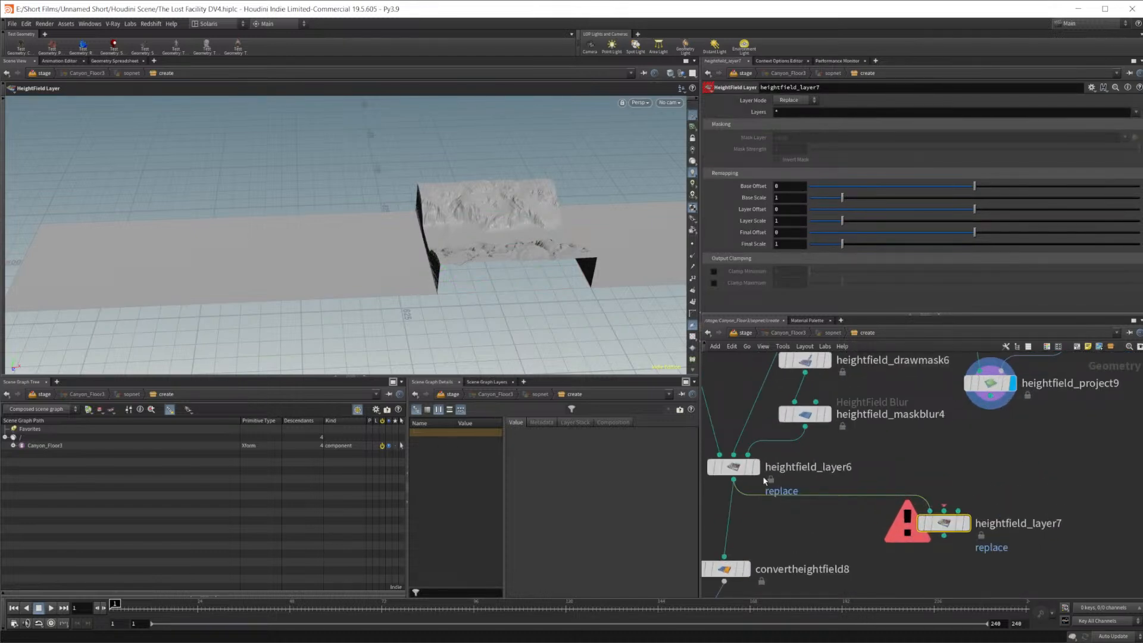
left_click_drag(990, 395, 929, 508)
left_click_drag(732, 481, 944, 510)
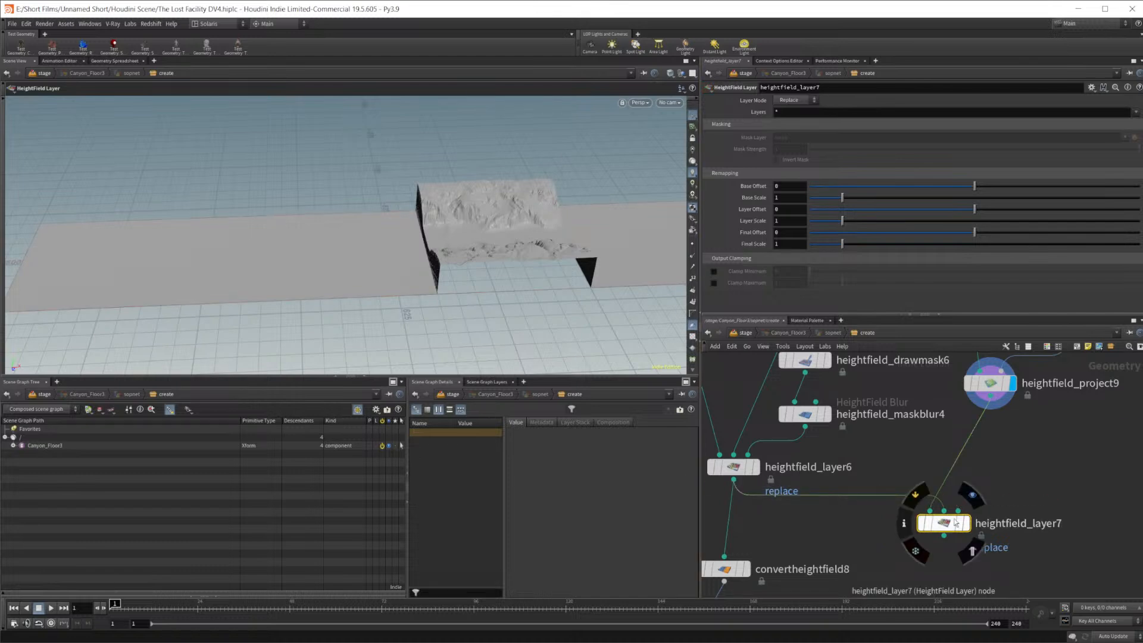
left_click(973, 495)
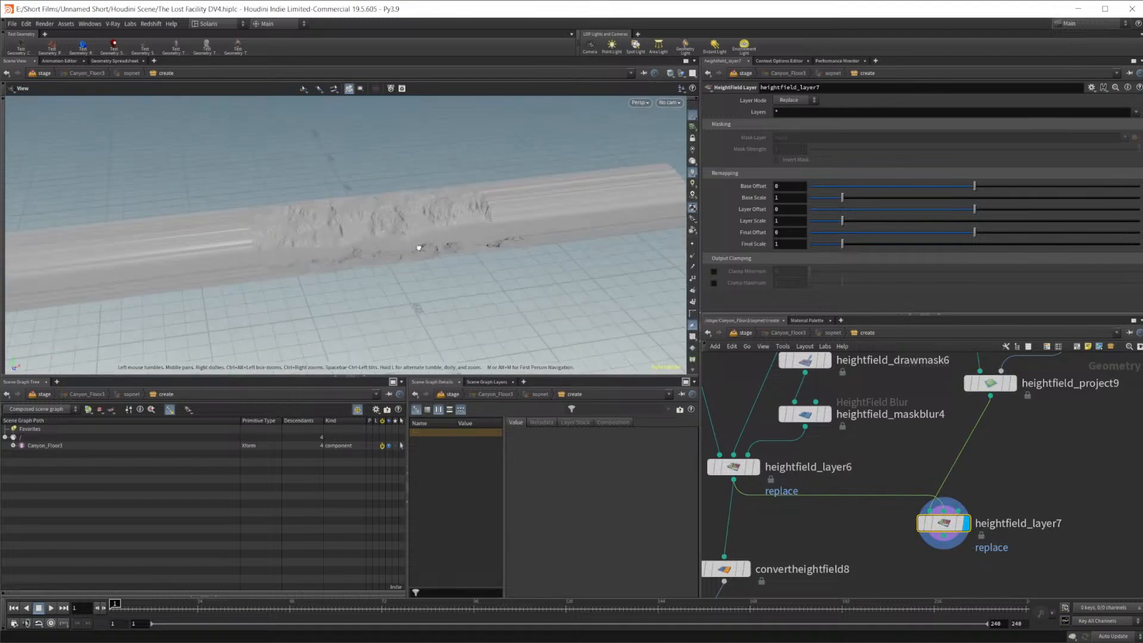
Examine the layered canyon terrain up close and compare it with the output of heightfield_project9
left_click_drag(411, 244, 337, 288)
right_click_drag(381, 255, 556, 217)
left_click_drag(556, 217, 403, 334)
middle_click_drag(1014, 455, 961, 475)
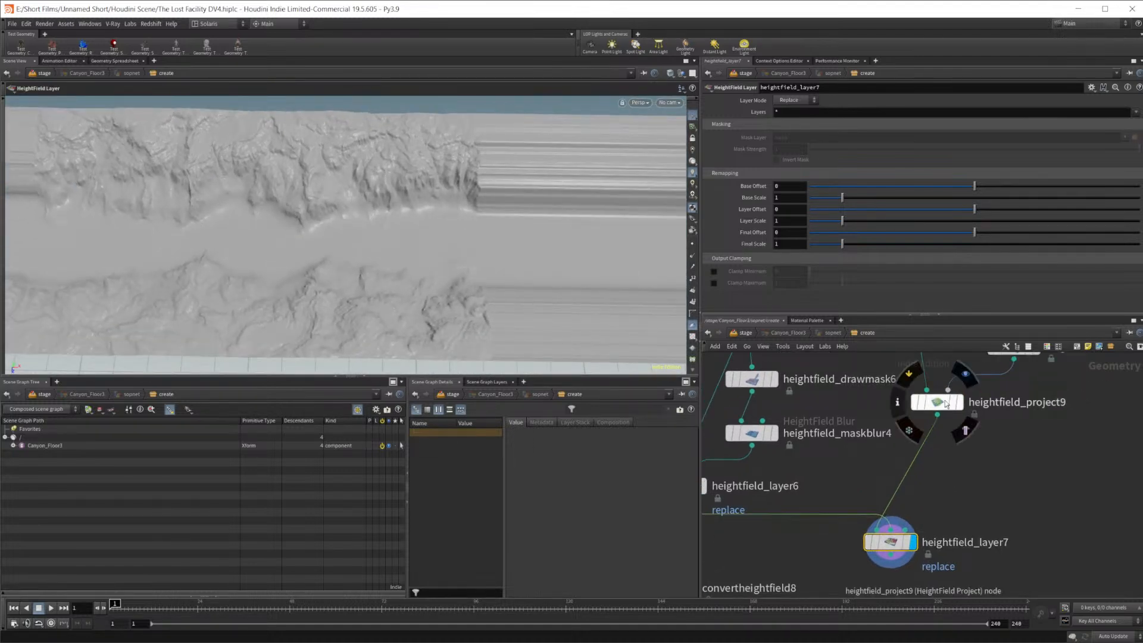
left_click(966, 374)
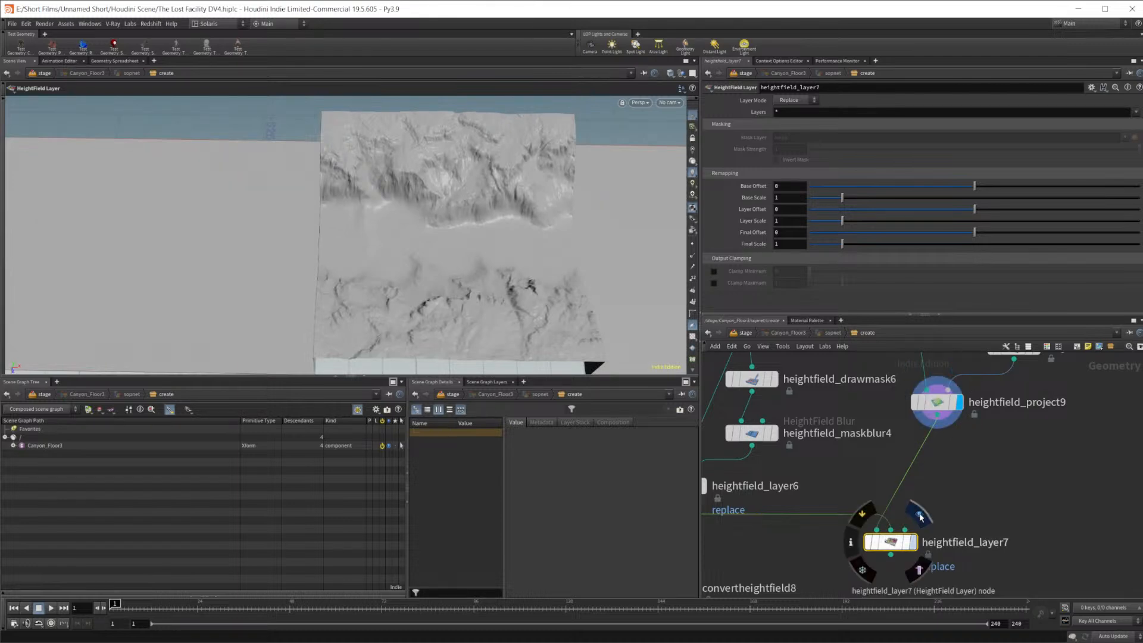
left_click(920, 516)
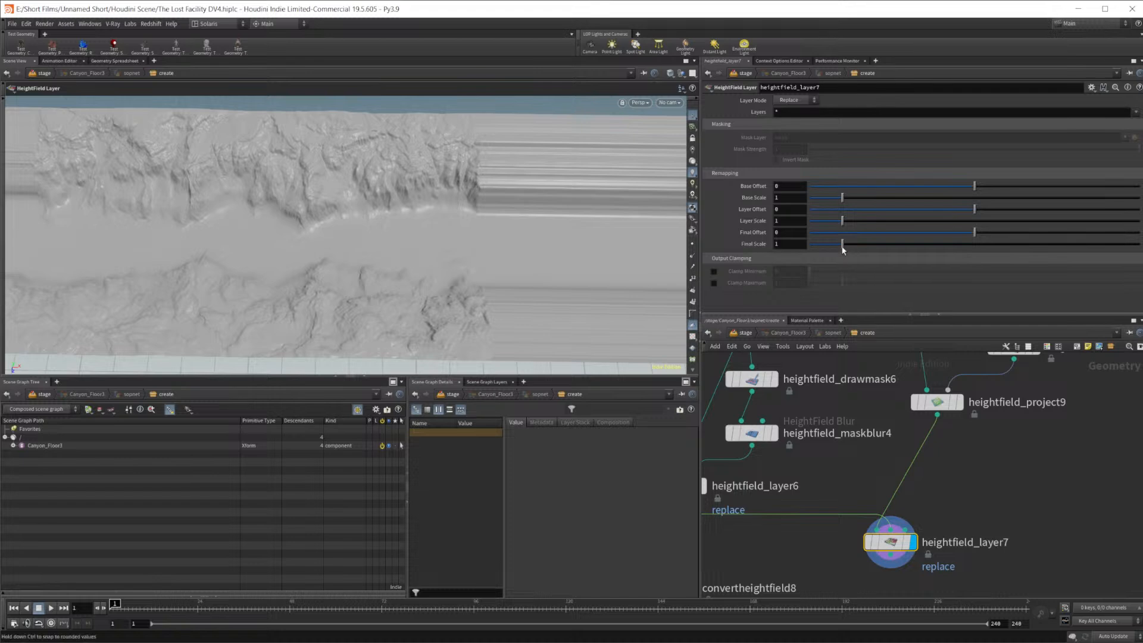
Set the Layer Mode of heightfield_layer7 to Blend and check the overlap of the canyon sections
middle_click_drag(1002, 490, 984, 487)
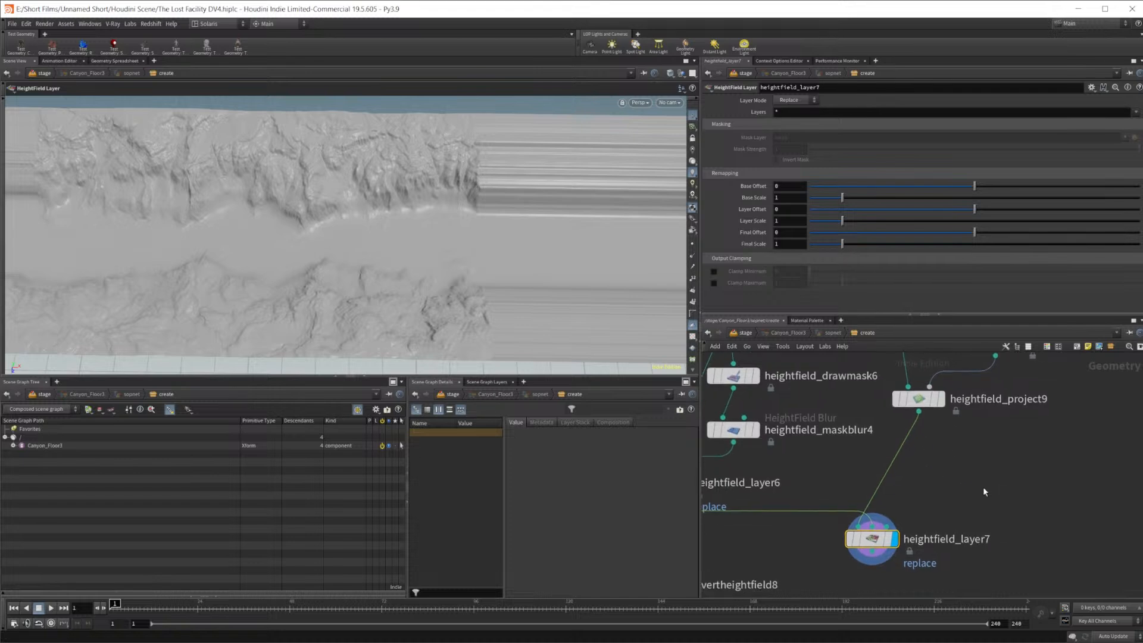
scroll(982, 493, "down", 2)
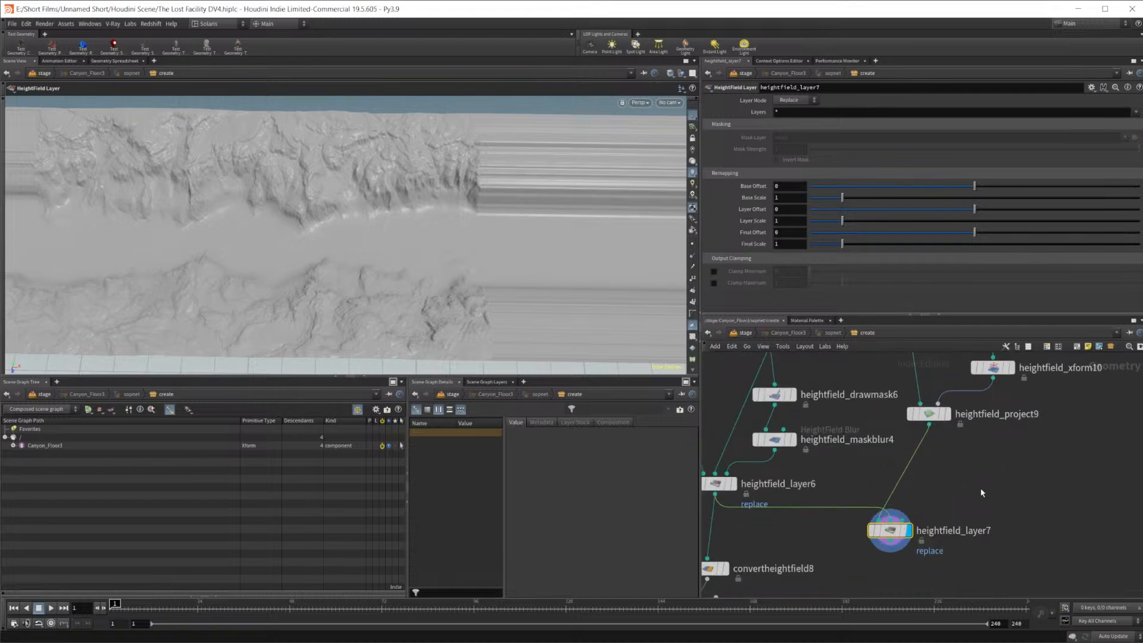
scroll(982, 492, "down", 2)
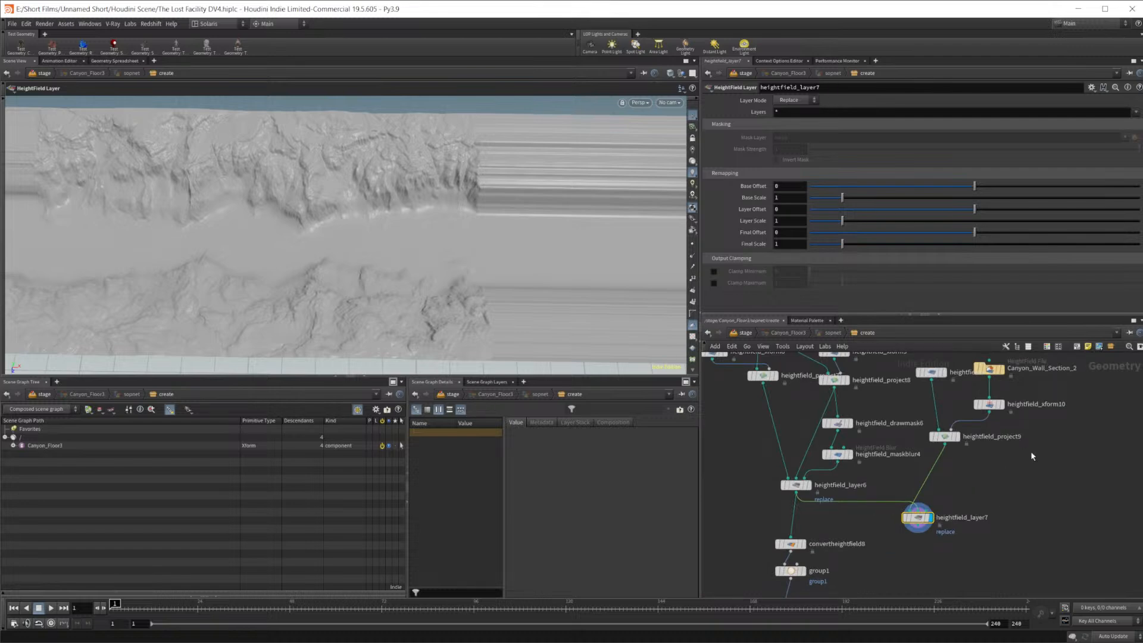
left_click(793, 100)
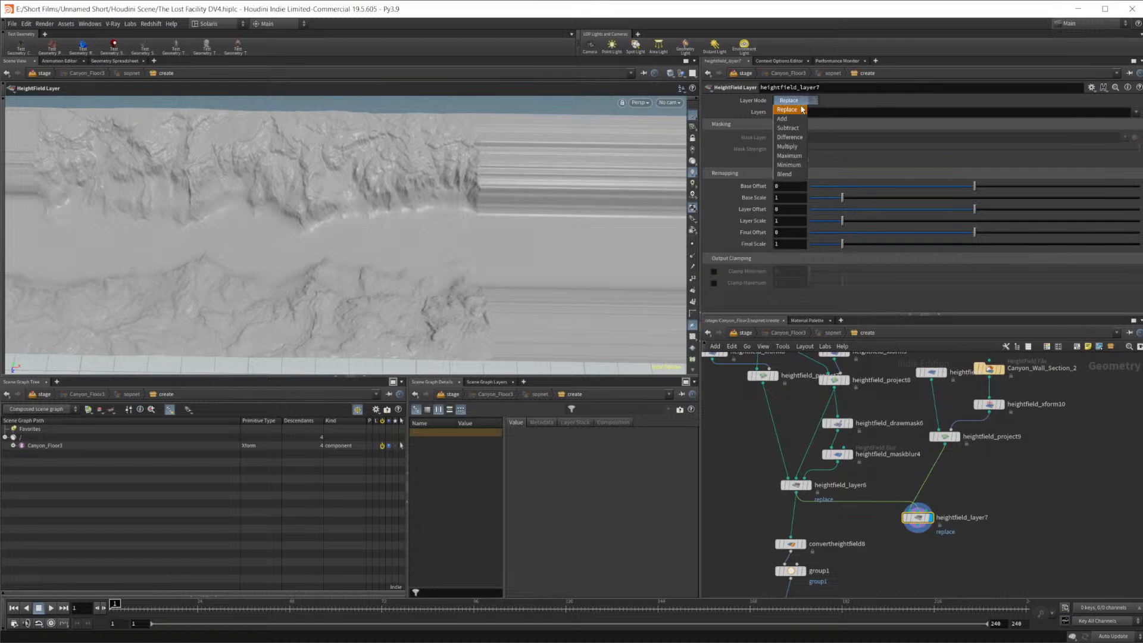
left_click(785, 174)
left_click_drag(414, 286, 336, 369)
left_click_drag(370, 296, 377, 235)
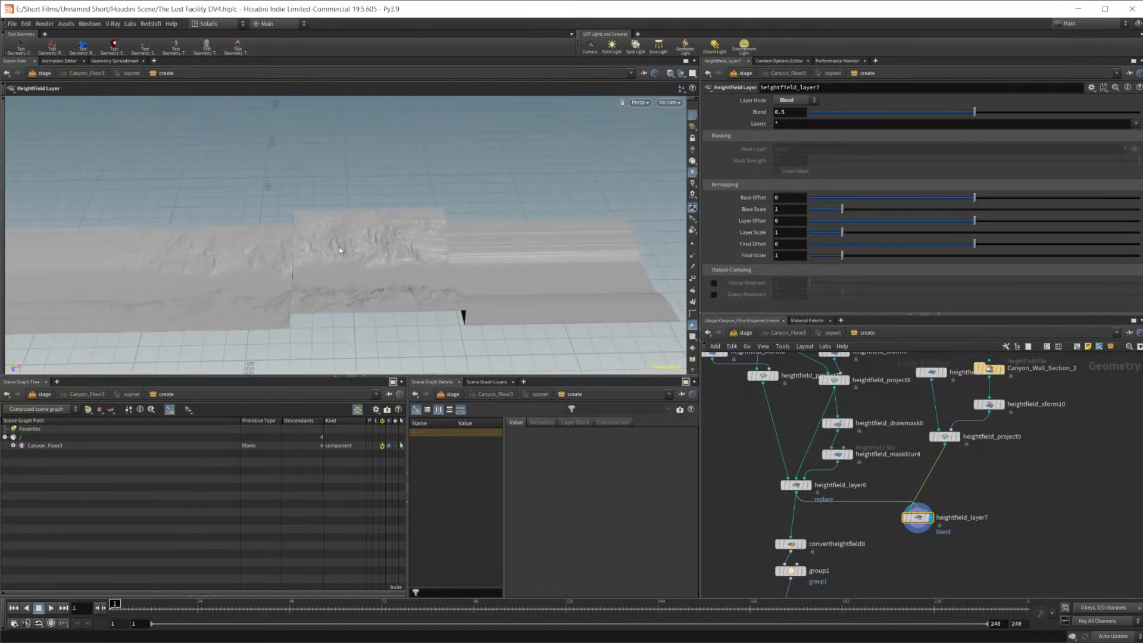
Set the Translate X of heightfield_xform10 to 1000
left_click(991, 409)
left_click_drag(785, 187, 735, 185)
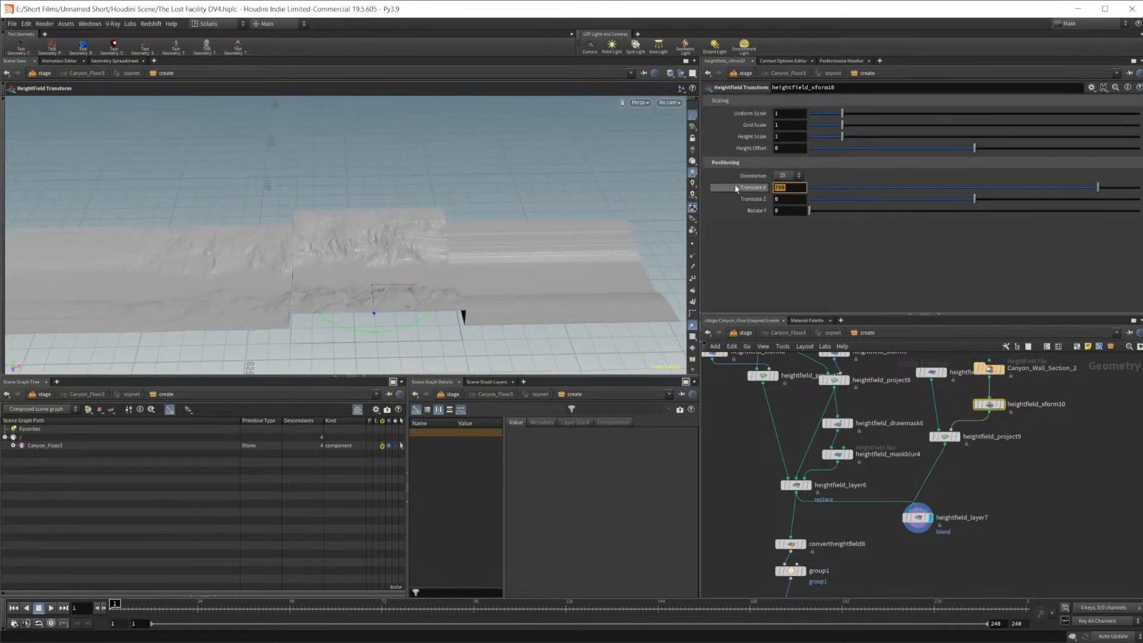
type("1000")
key("Return")
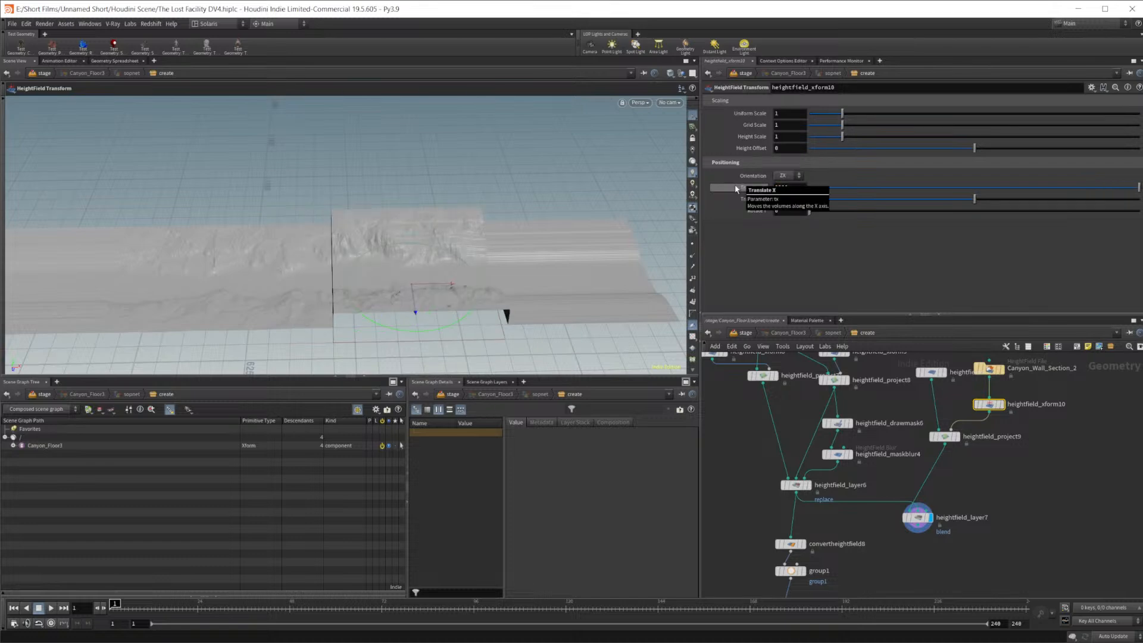
Try Translate X values of 1500, 1250 and 100 on heightfield_xform10, and return it to 1000
type("1")
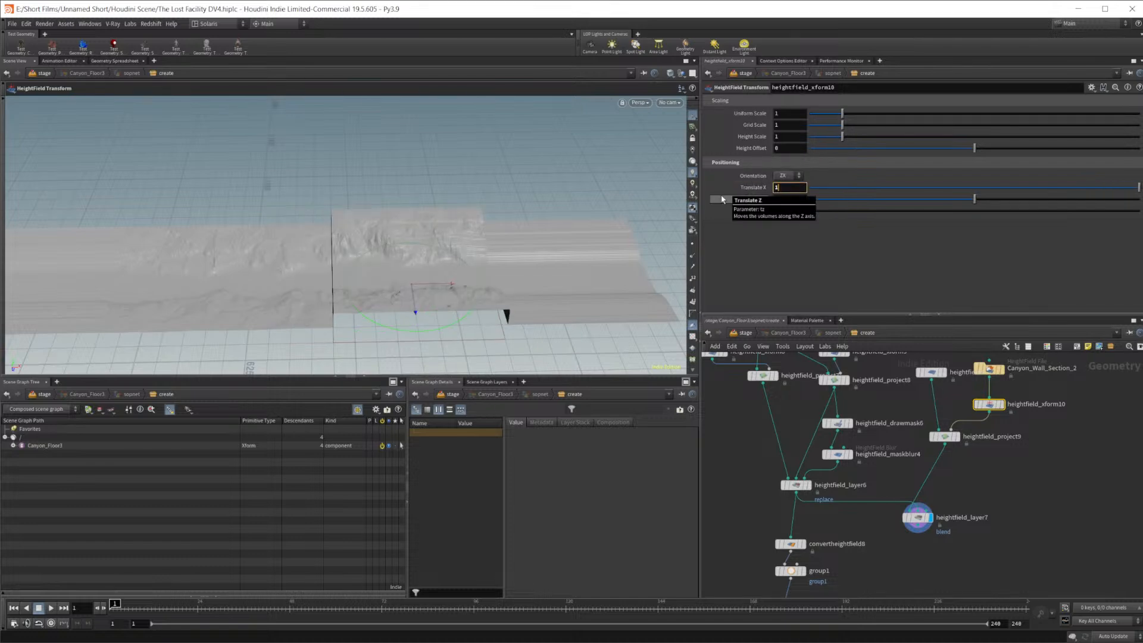
type("500")
key("Return")
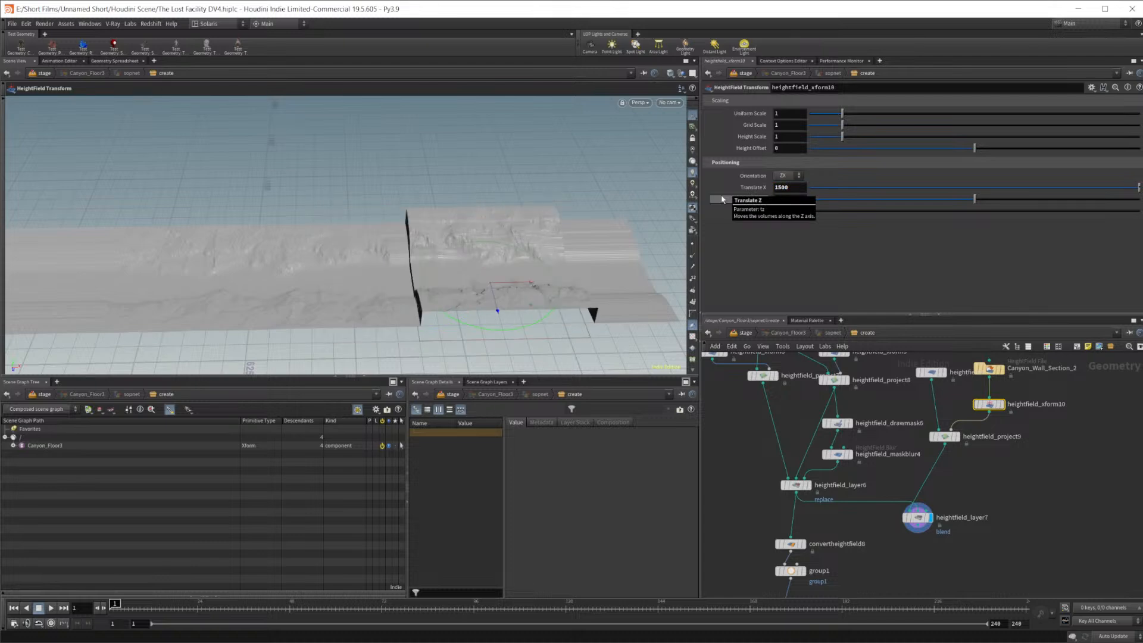
type("1250")
key("Return")
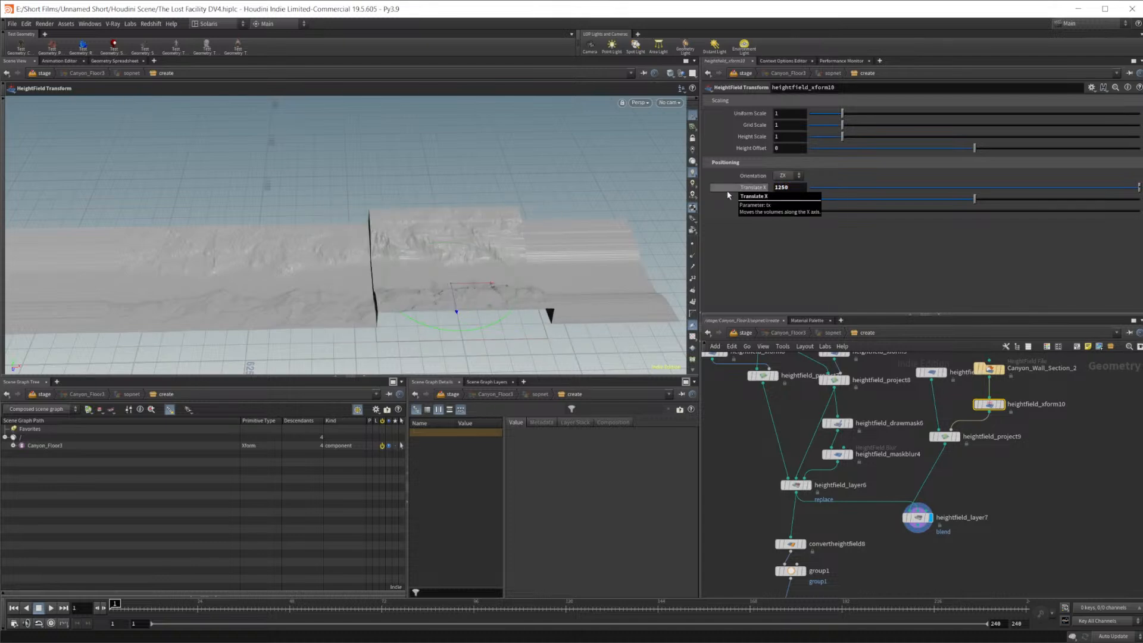
left_click(798, 186)
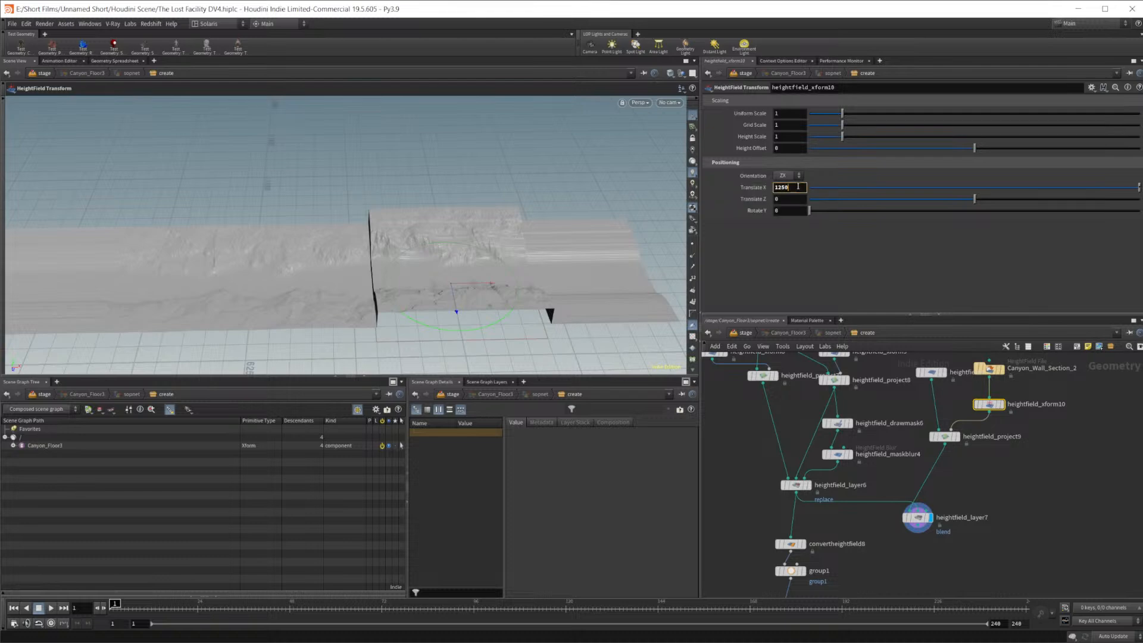
type("100")
key("Return")
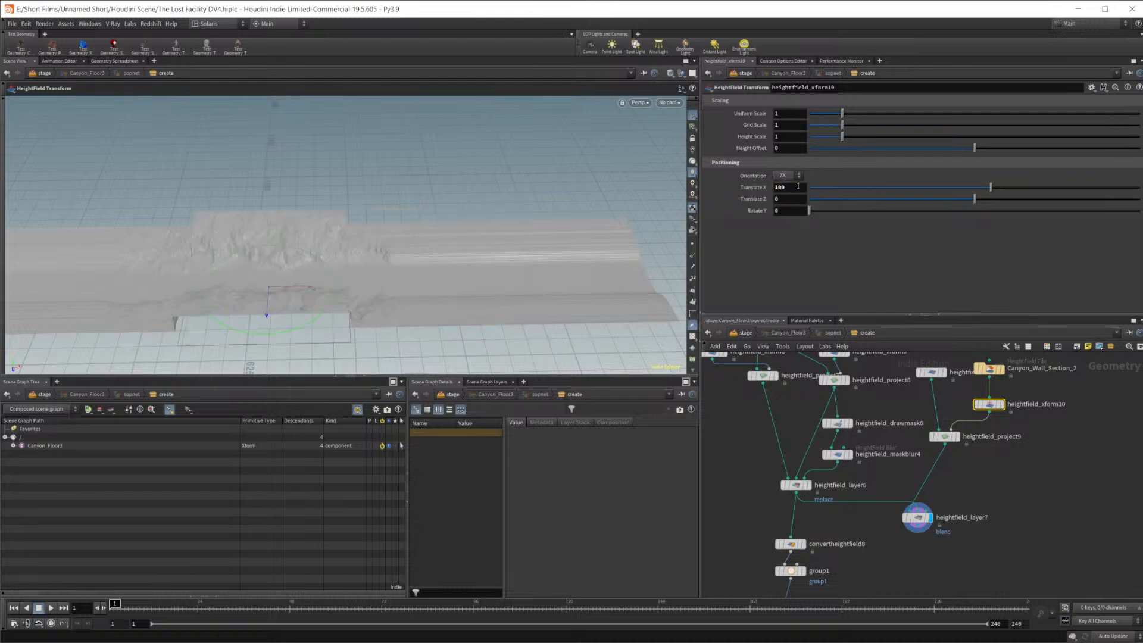
type("0")
key("Return")
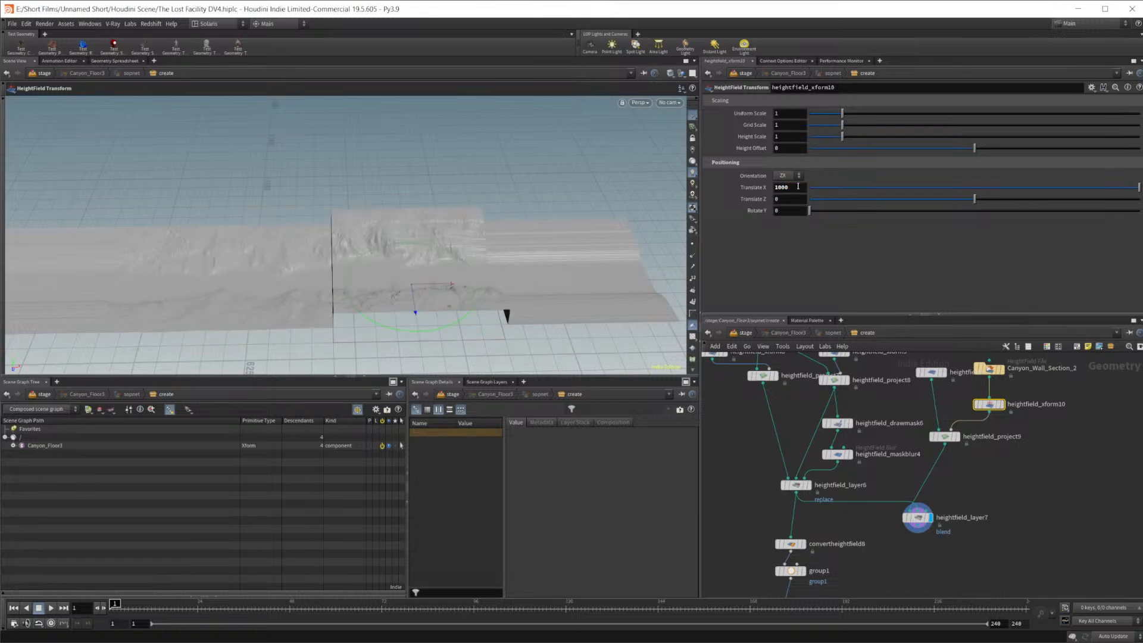
key("Escape")
Add a HeightField Draw Mask node beside heightfield_layer7
left_click_drag(460, 272, 365, 281)
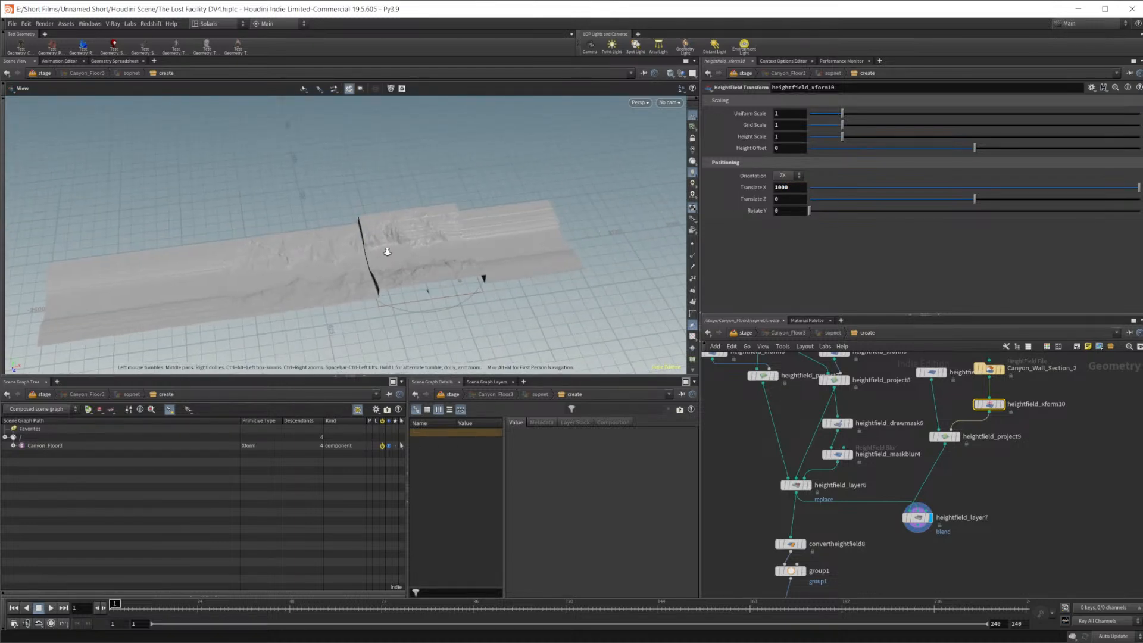
right_click_drag(376, 251, 468, 244)
left_click_drag(468, 244, 446, 288)
middle_click_drag(1008, 508, 975, 452)
scroll(910, 458, "up", 3)
key("Tab")
type("hf")
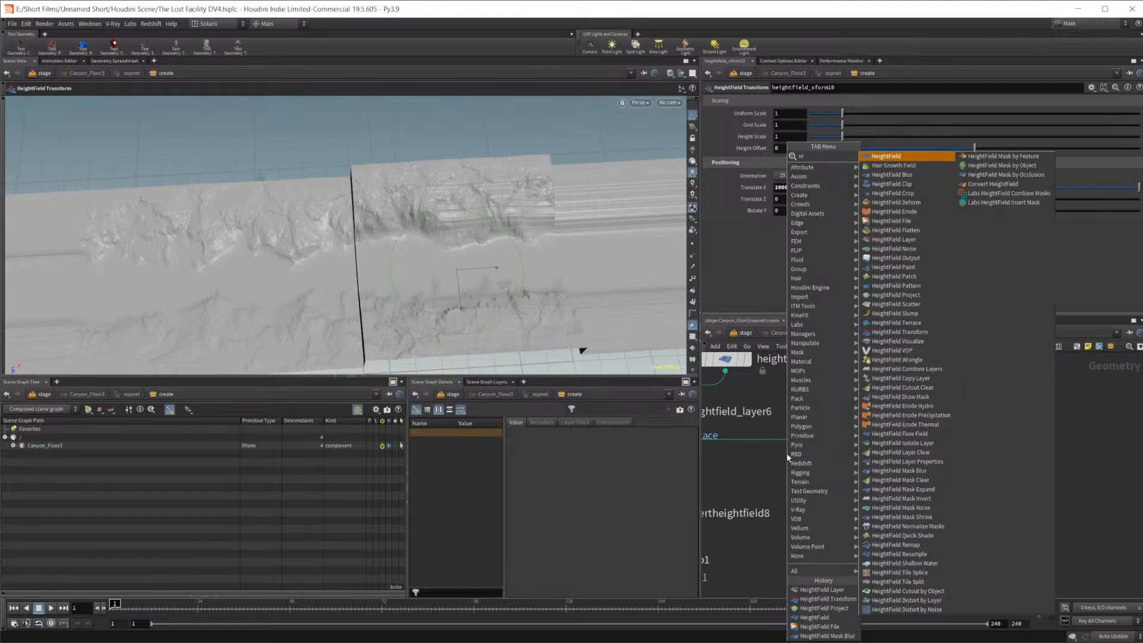
type(" draw m")
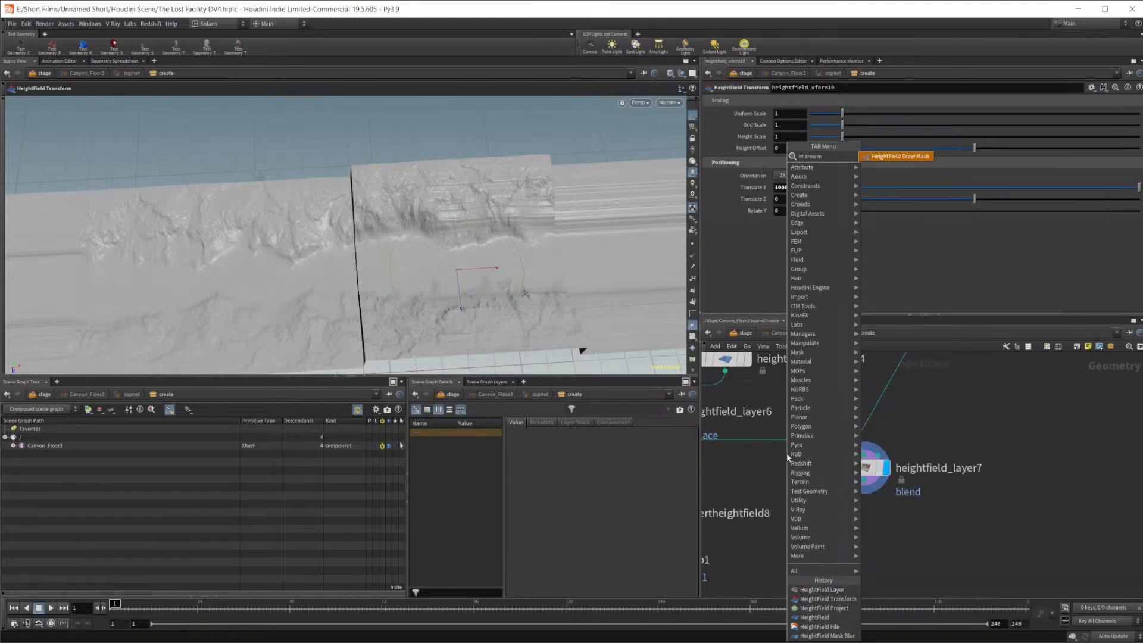
type("ask")
key("Return")
left_click(932, 420)
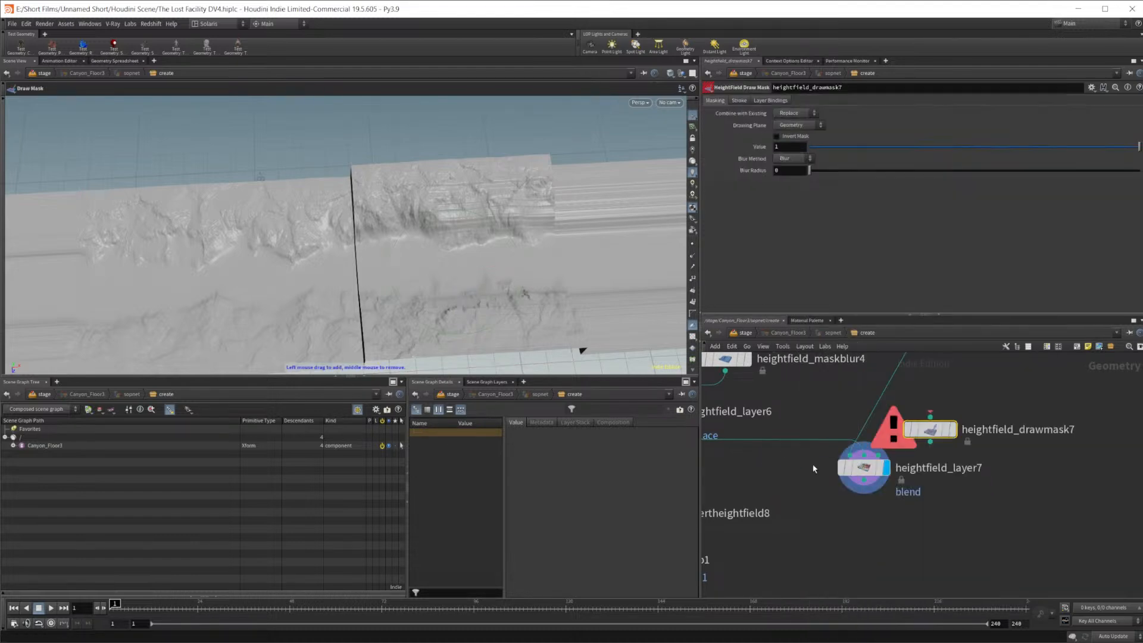
Wire heightfield_layer6 into heightfield_drawmask7 and feed the mask into the third input of heightfield_layer7
left_click_drag(743, 409, 952, 474)
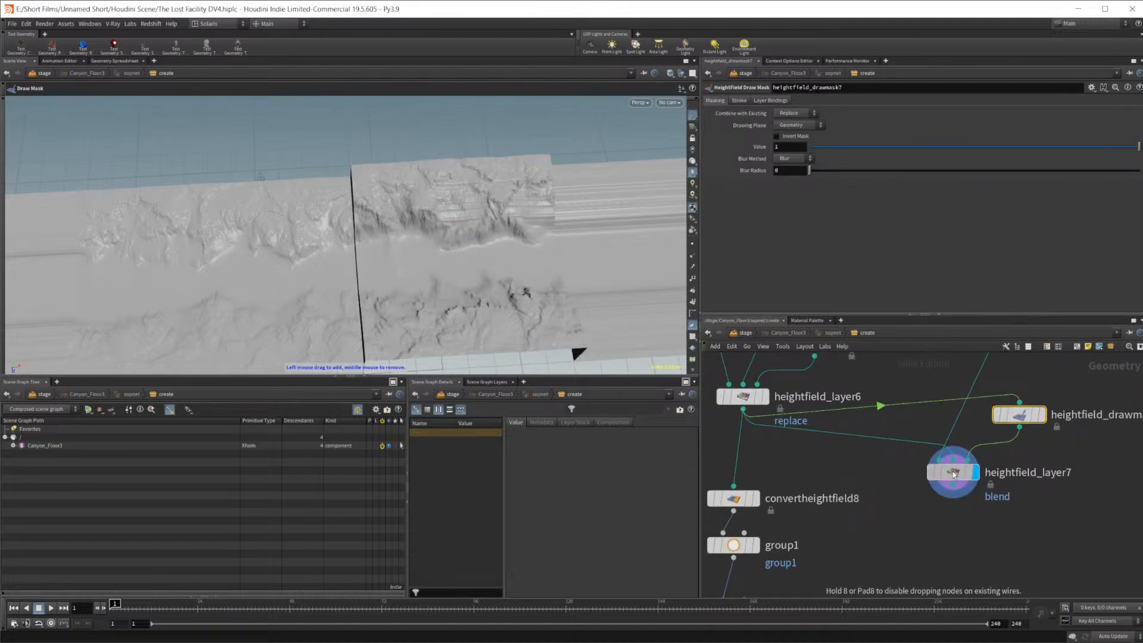
left_click_drag(1017, 417, 1020, 436)
left_click_drag(393, 279, 475, 239, "alt")
right_click_drag(440, 266, 336, 308, "alt")
left_click_drag(336, 308, 327, 305, "alt")
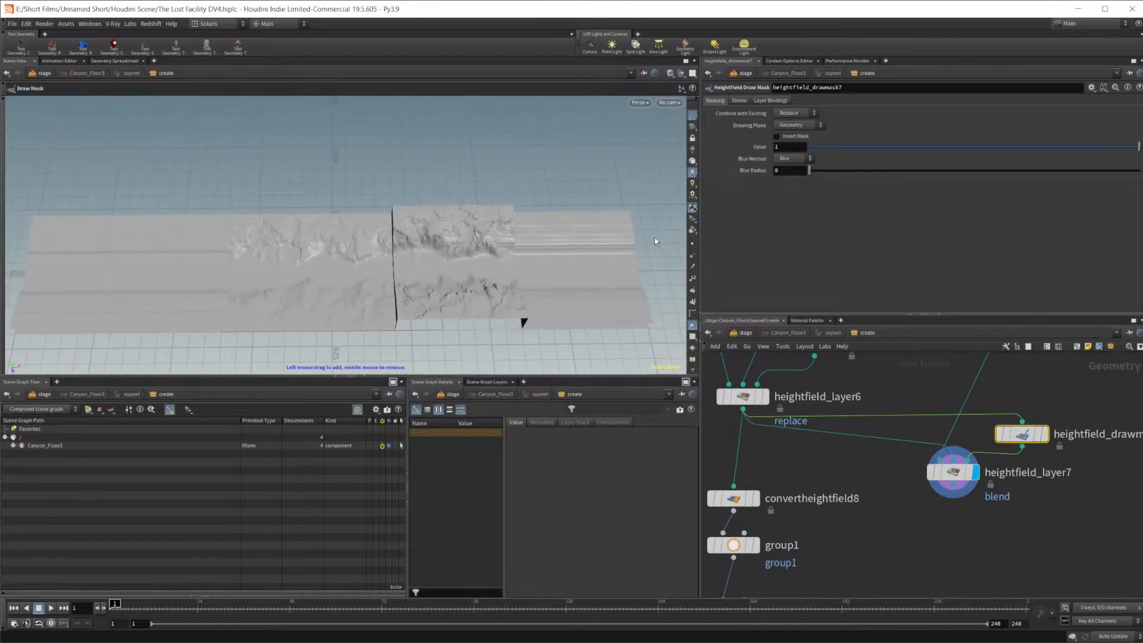
left_click(740, 100)
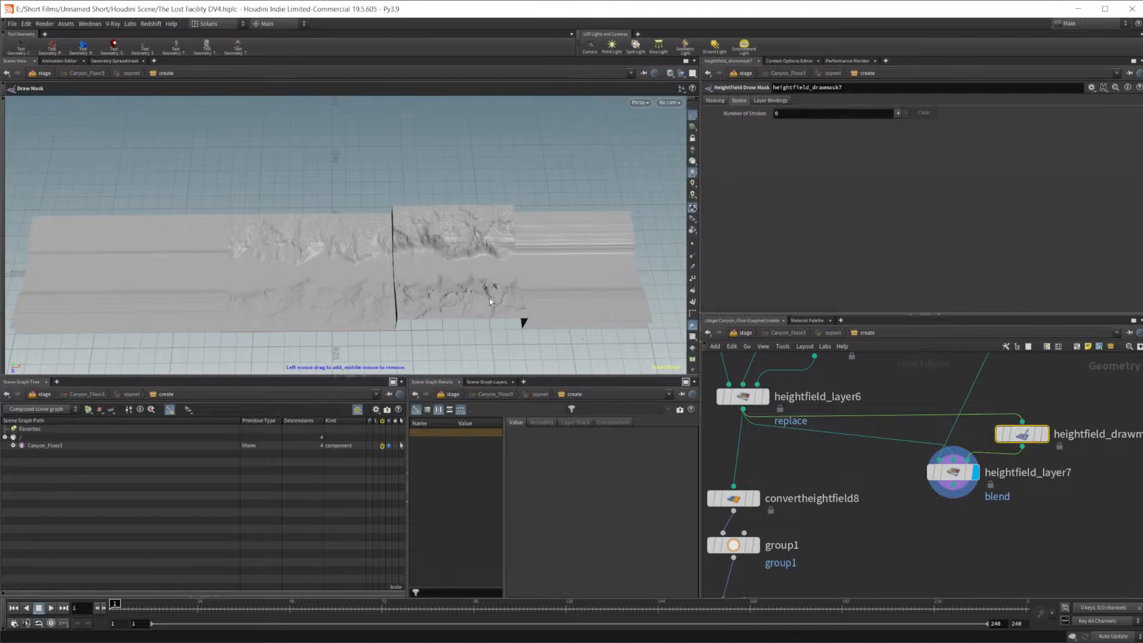
left_click_drag(425, 221, 450, 169)
left_click_drag(595, 355, 666, 209)
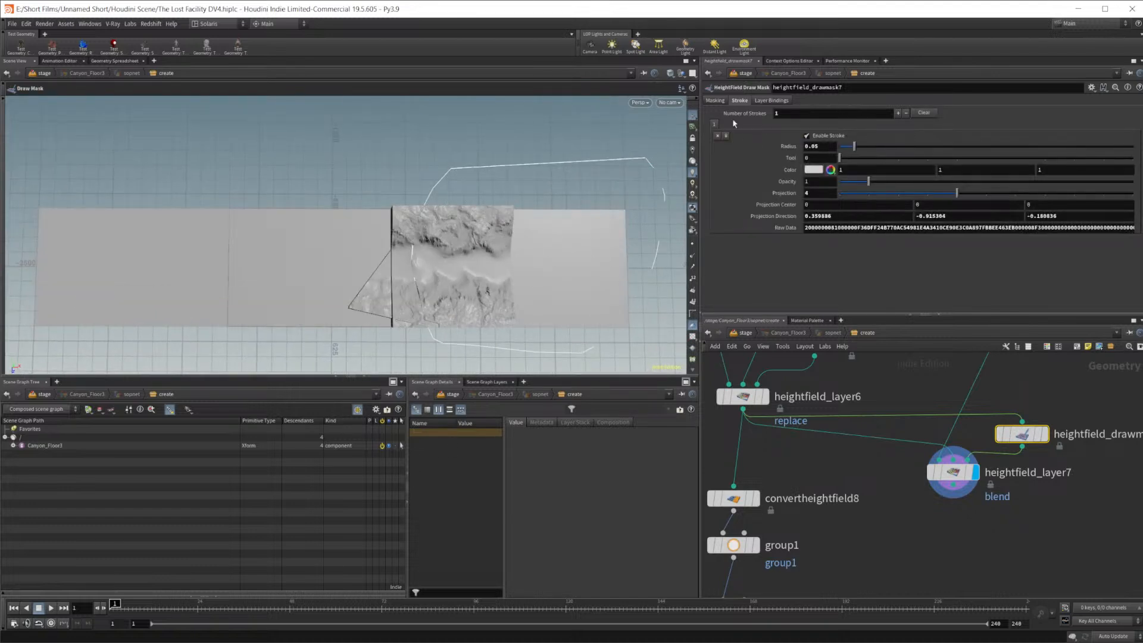
key("ctrl+z")
mouse_move(349, 154)
left_mouse_down()
mouse_move(407, 207)
mouse_move(419, 342)
mouse_move(122, 313)
mouse_move(51, 247)
mouse_move(96, 143)
left_mouse_up()
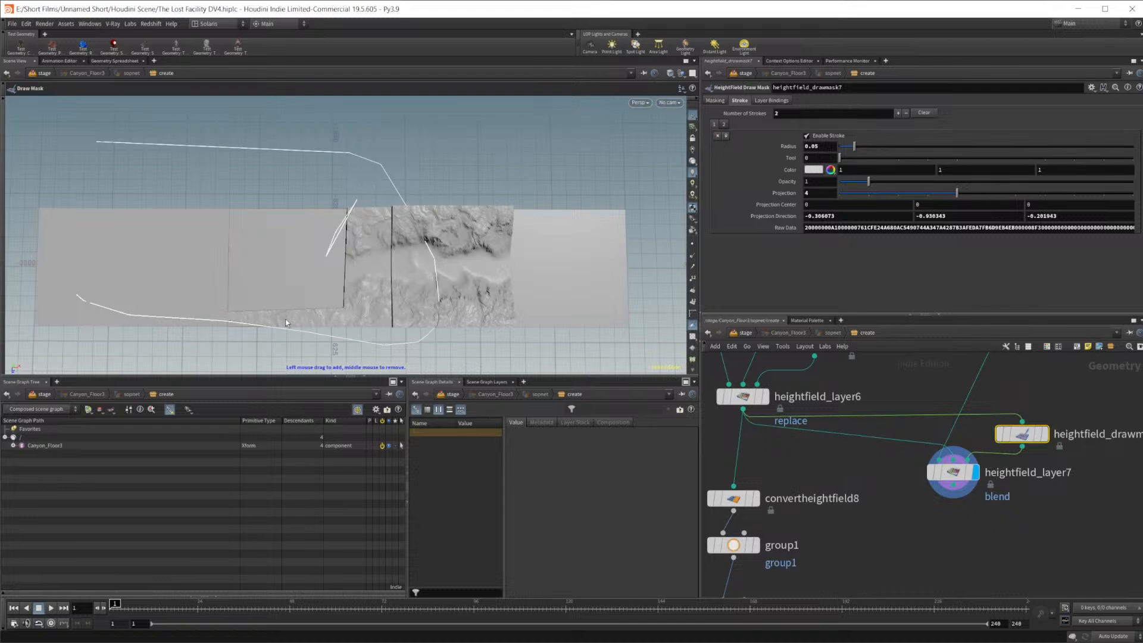
left_click(715, 134)
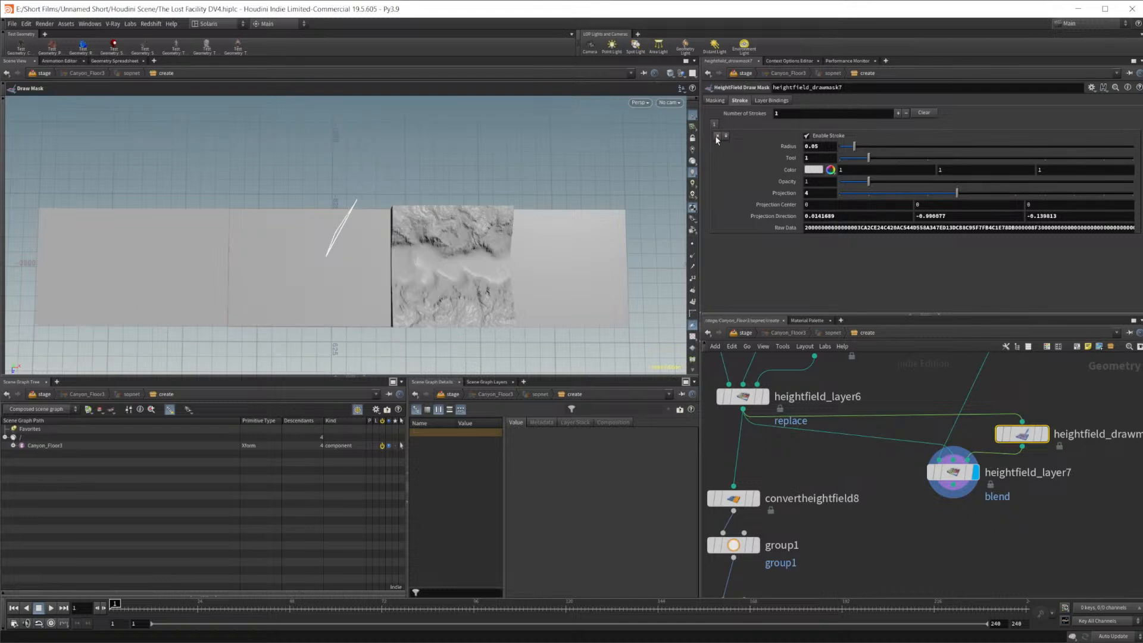
left_click(716, 134)
key("Escape")
mouse_move(403, 324)
middle_mouse_down()
mouse_move(439, 269)
mouse_move(444, 283)
middle_mouse_up()
left_click_drag(420, 130, 420, 129)
mouse_move(445, 277)
left_mouse_down()
mouse_move(366, 330)
mouse_move(280, 327)
mouse_move(74, 277)
mouse_move(21, 209)
mouse_move(36, 128)
mouse_move(220, 127)
left_mouse_up()
mouse_move(309, 286)
left_mouse_down("alt")
mouse_move(329, 191)
mouse_move(324, 140)
mouse_move(319, 178)
mouse_move(356, 227)
mouse_move(365, 288)
left_mouse_up("alt")
left_click(718, 136)
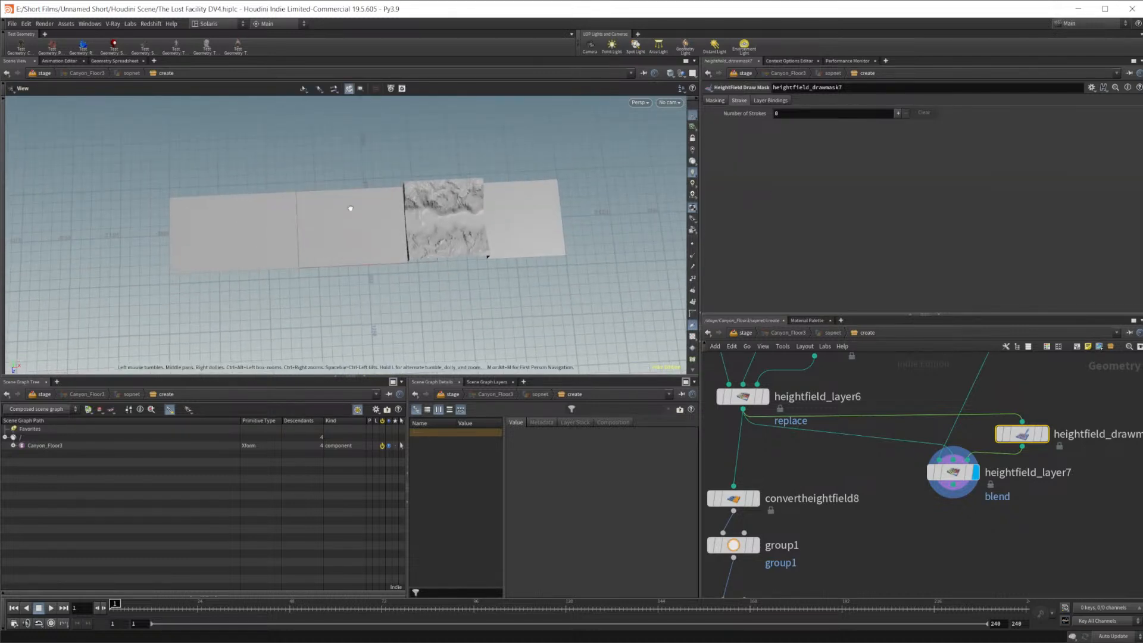
left_click_drag(407, 166, 413, 214)
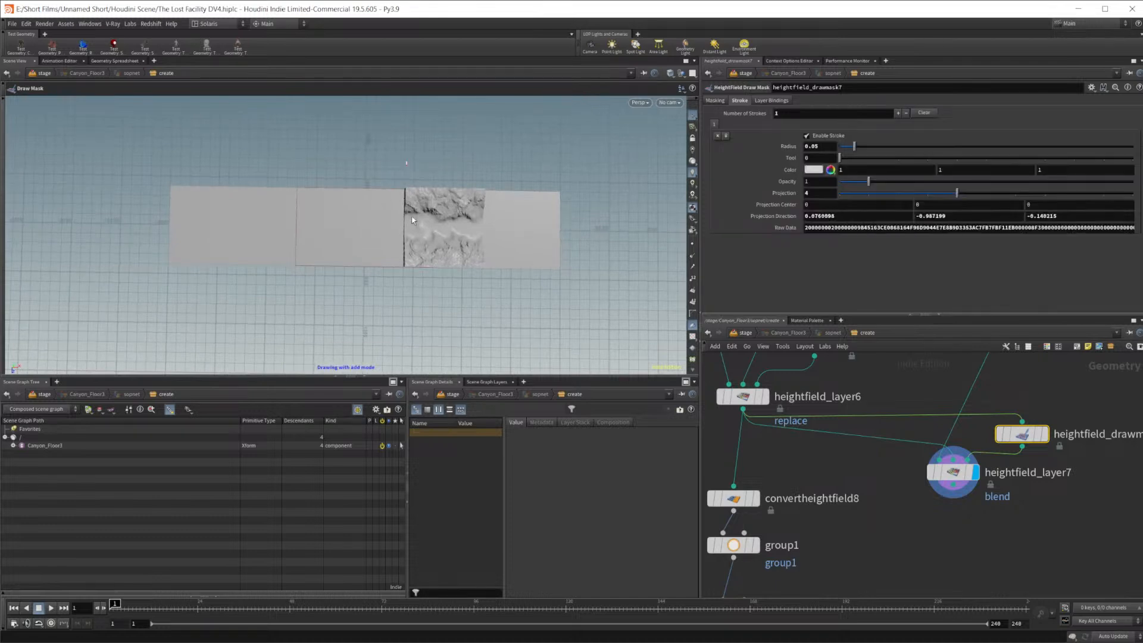
mouse_move(393, 295)
left_mouse_down()
mouse_move(360, 309)
mouse_move(268, 290)
mouse_move(244, 144)
left_mouse_up()
mouse_move(286, 221)
left_mouse_down("alt")
mouse_move(294, 199)
mouse_move(278, 173)
mouse_move(300, 205)
mouse_move(303, 245)
mouse_move(311, 231)
left_mouse_up("alt")
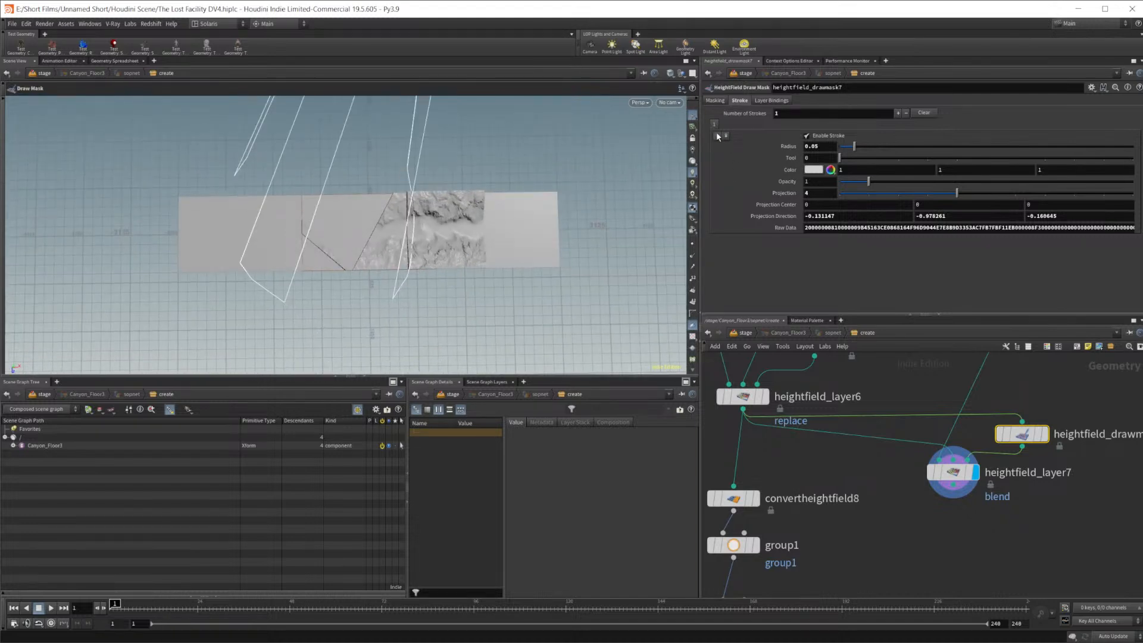
Draw a closed mask stroke on heightfield_drawmask7 around the middle section, slightly overlapping its seam with the rugged canyon wall
mouse_move(396, 227)
right_mouse_down("alt")
mouse_move(431, 230)
mouse_move(467, 179)
right_mouse_up("alt")
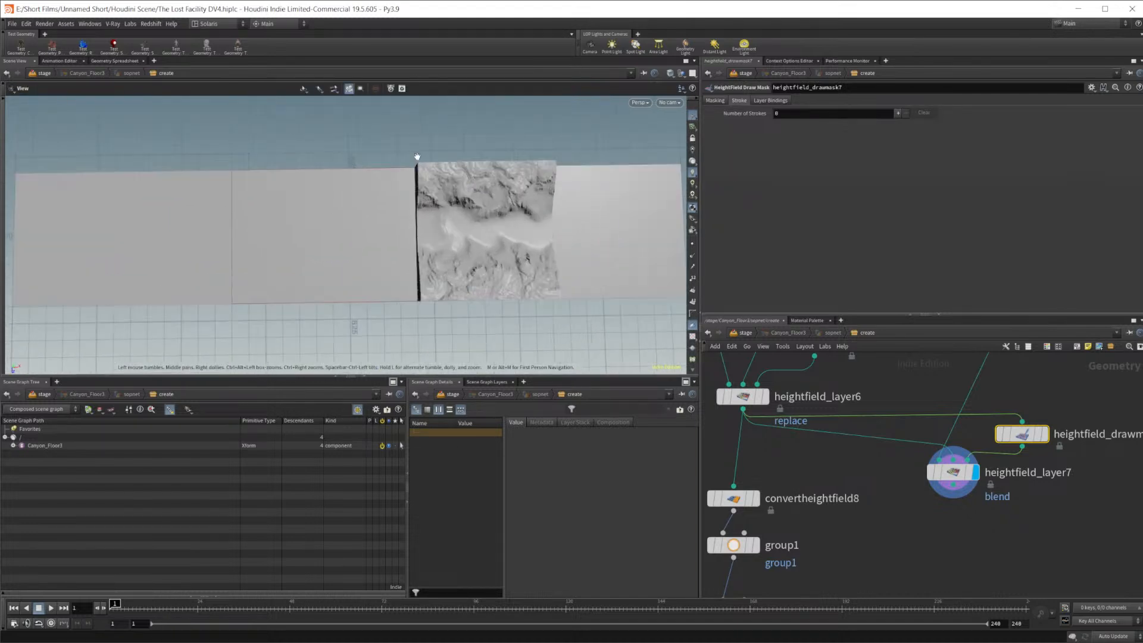
left_click_drag(375, 136, 445, 225)
mouse_move(437, 289)
left_mouse_down()
mouse_move(377, 324)
mouse_move(250, 312)
mouse_move(194, 266)
mouse_move(215, 184)
left_mouse_up()
left_click_drag(260, 230, 255, 161, "alt")
Set the Layer Mode of heightfield_layer7 to Replace
middle_click_drag(930, 500, 789, 491)
left_click_drag(810, 460, 810, 512)
left_click(800, 99)
left_click(792, 165)
key("Tab")
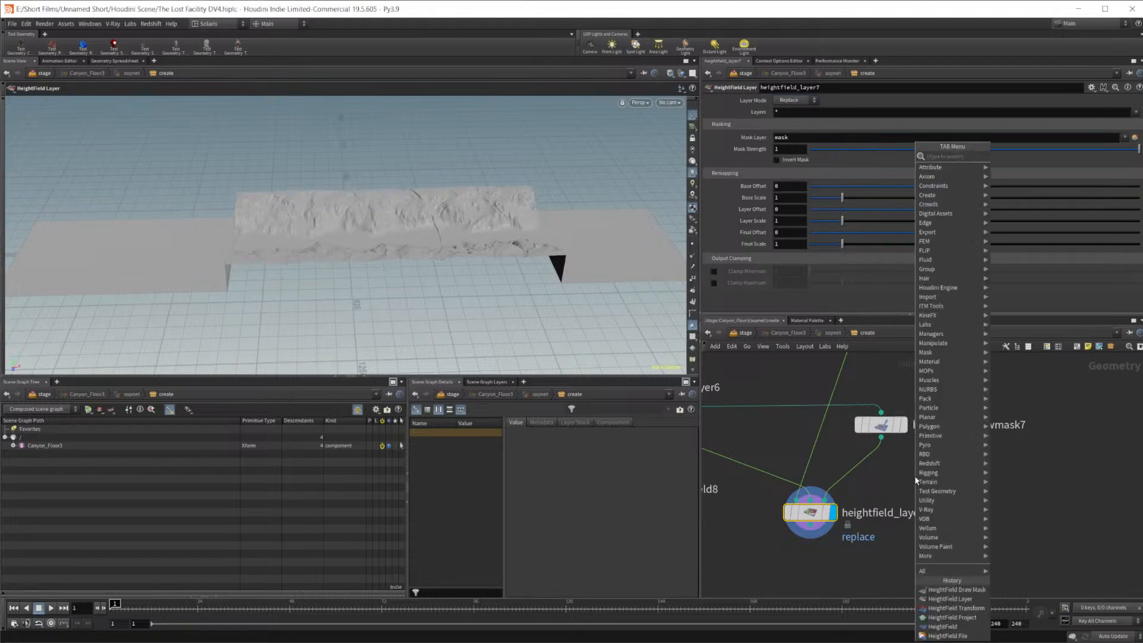
type("hf bl")
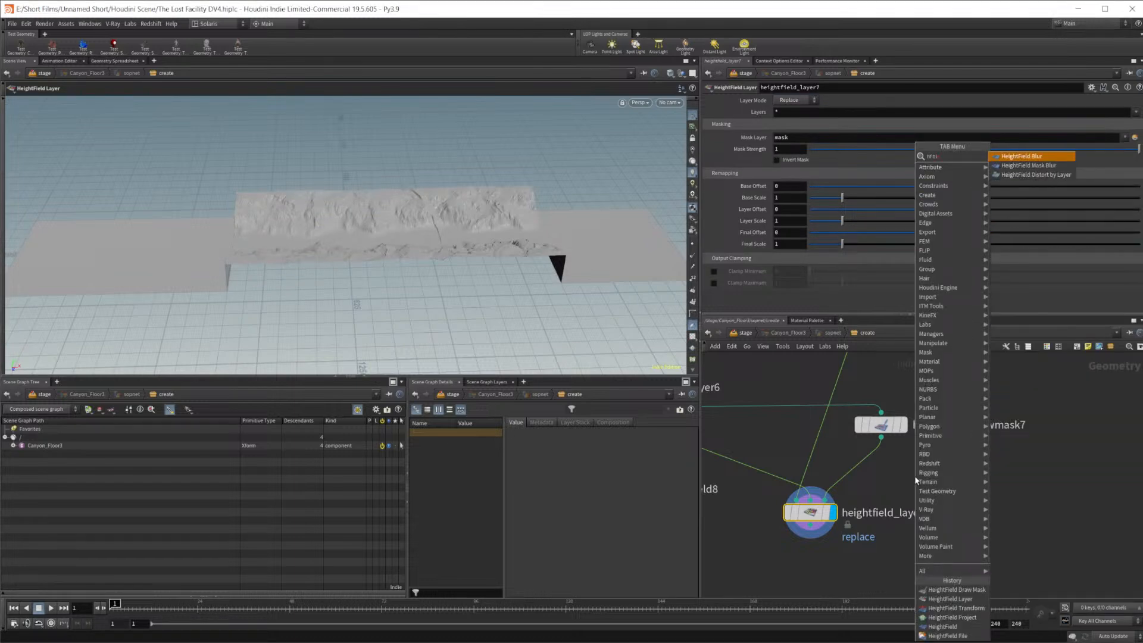
key("Return")
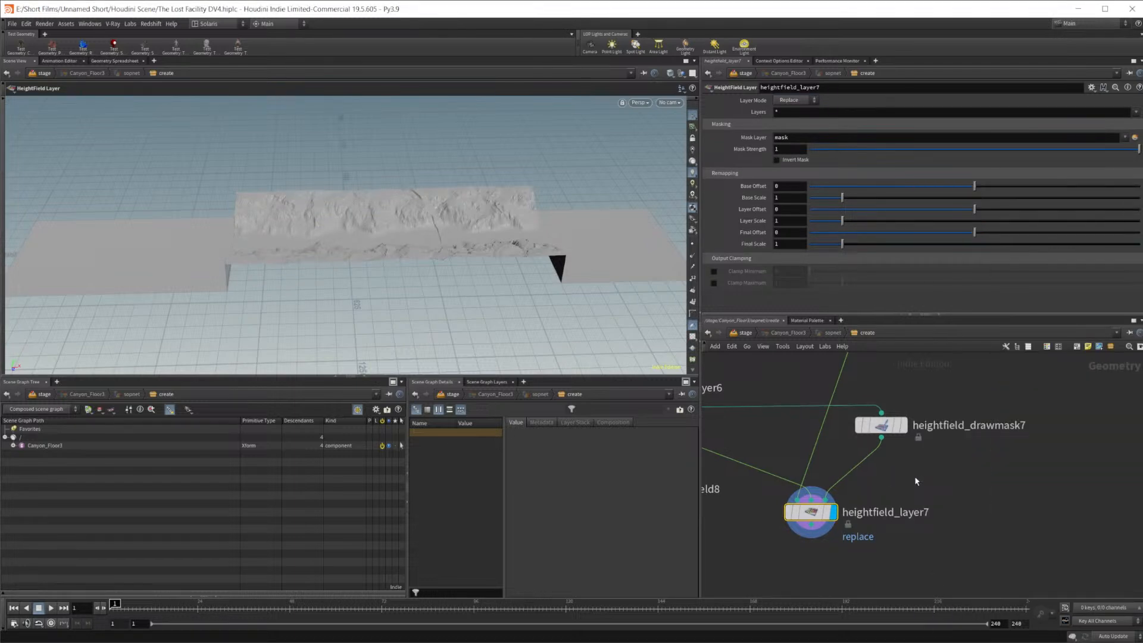
Add a HeightField Mask Blur node on the connection between heightfield_drawmask7 and heightfield_layer7
key("Tab")
type("hf mask")
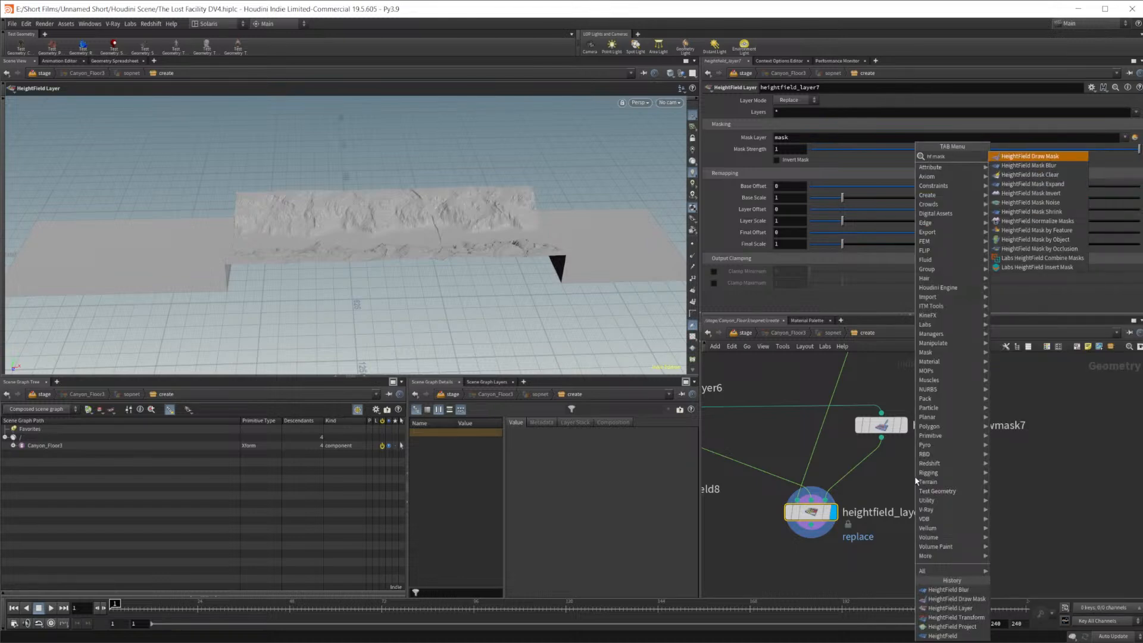
type(" b")
key("Return")
left_click(914, 476)
left_click_drag(914, 476, 876, 474)
left_click(879, 464)
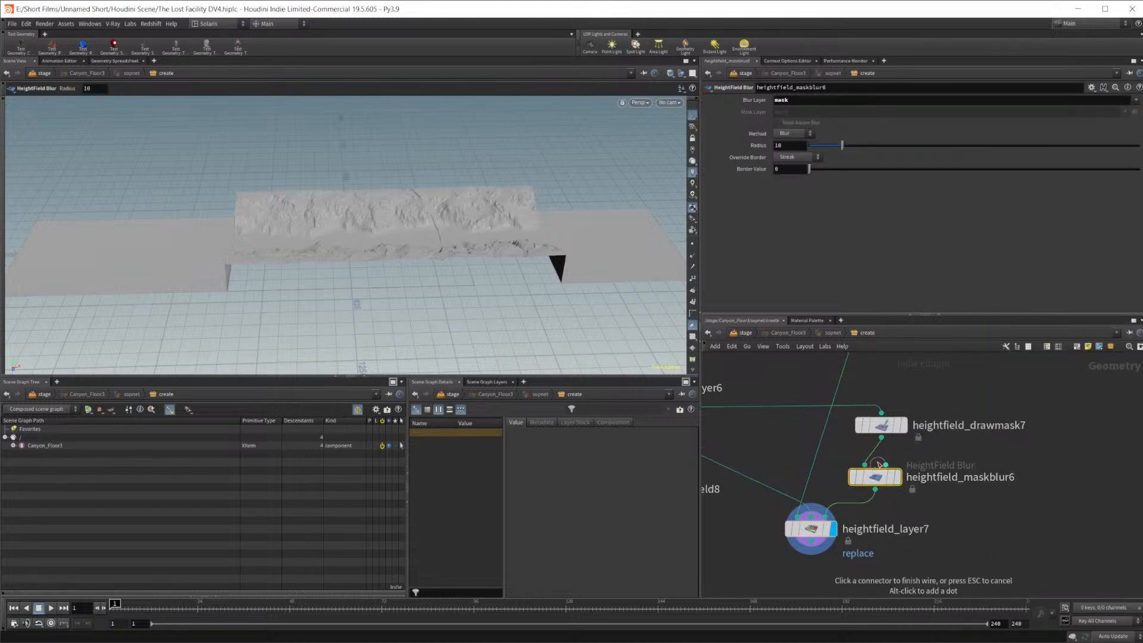
key("Escape")
Insert a copy of the mask blur with radius 100 between heightfield_drawmask7 and heightfield_maskblur6, and set its Method to Expand
left_click(884, 427)
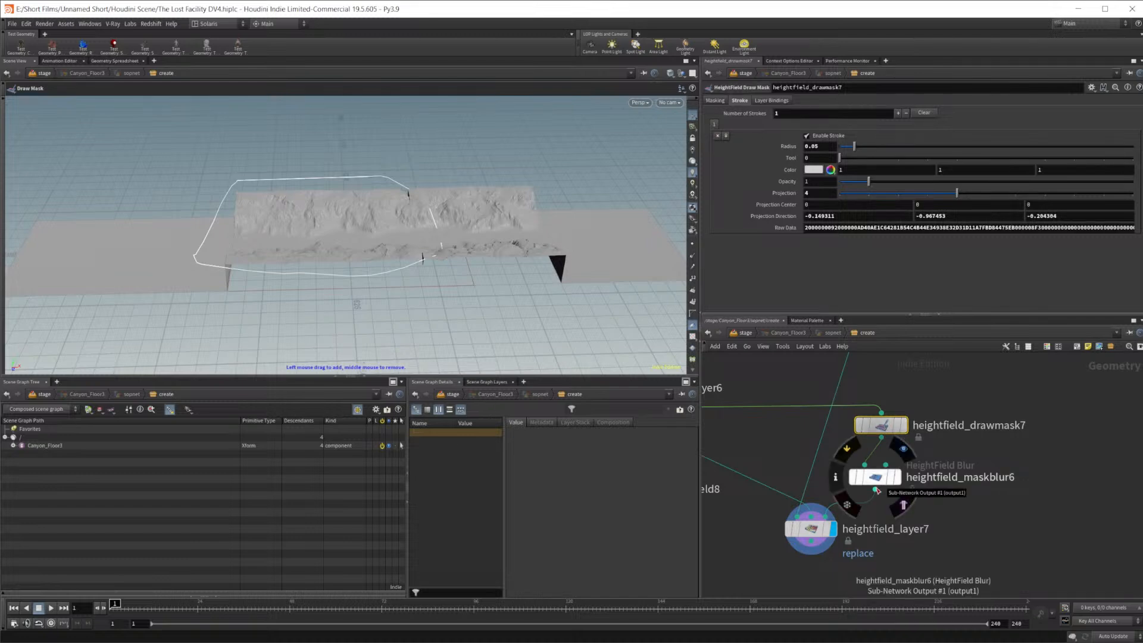
middle_click_drag(920, 589, 895, 514)
left_click_drag(894, 515, 861, 423)
left_click(856, 462)
left_click_drag(860, 424, 849, 424)
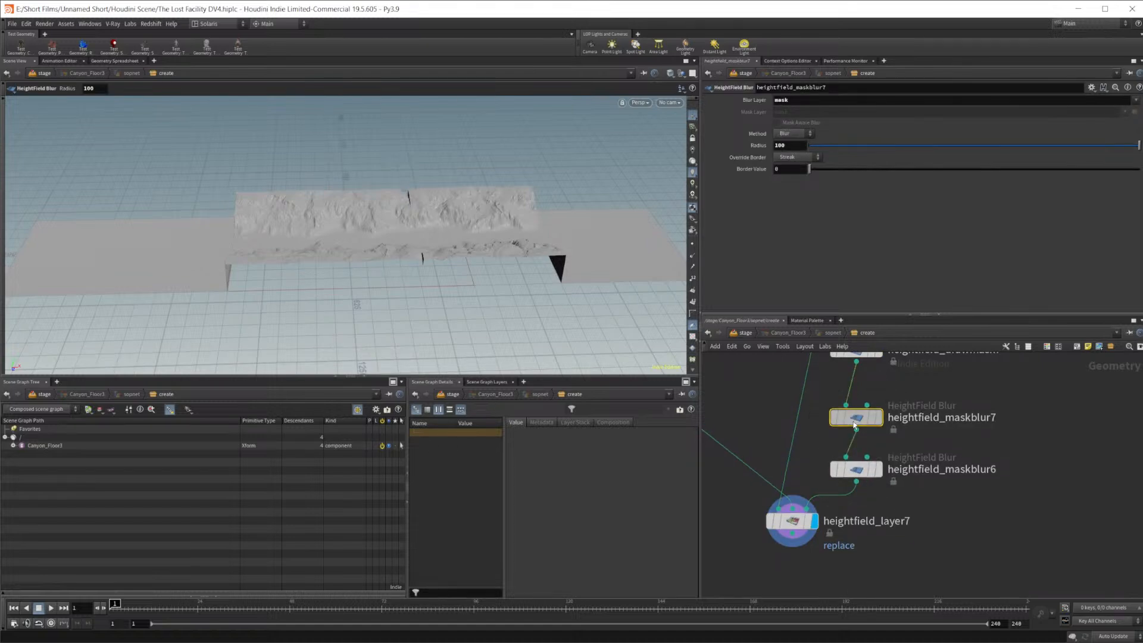
left_click(798, 135)
left_click(794, 160)
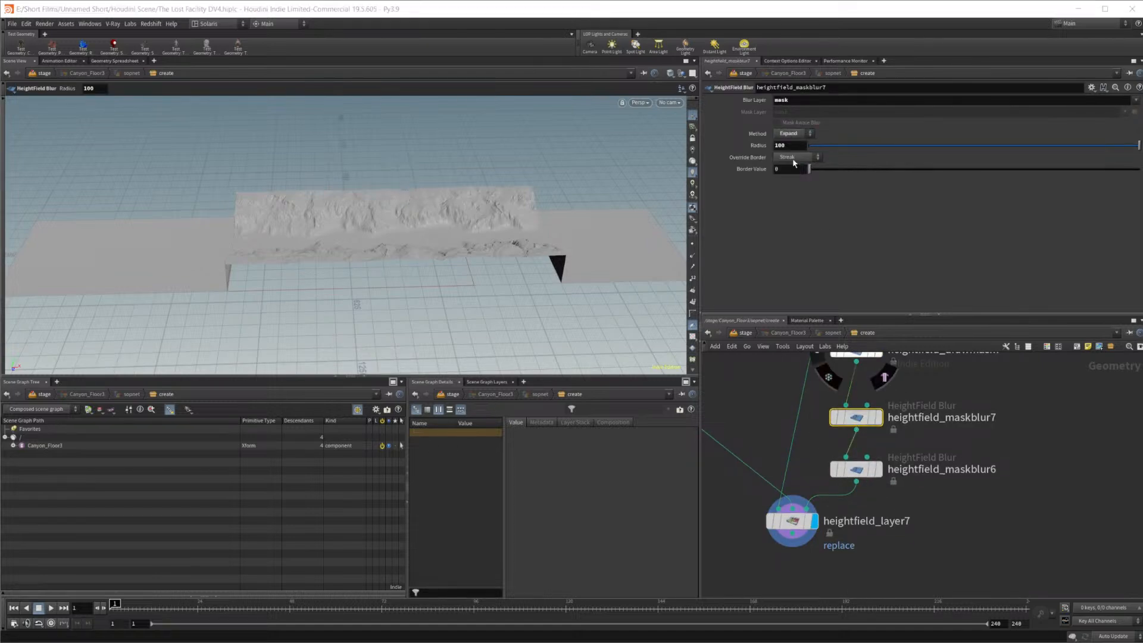
Inspect the blended seam between the two canyon sections up close and from a distance
key("Escape")
left_click_drag(437, 276, 434, 335)
right_click_drag(429, 219, 541, 222)
mouse_move(542, 222)
left_mouse_down()
mouse_move(527, 148)
mouse_move(539, 233)
left_mouse_up()
key("Return")
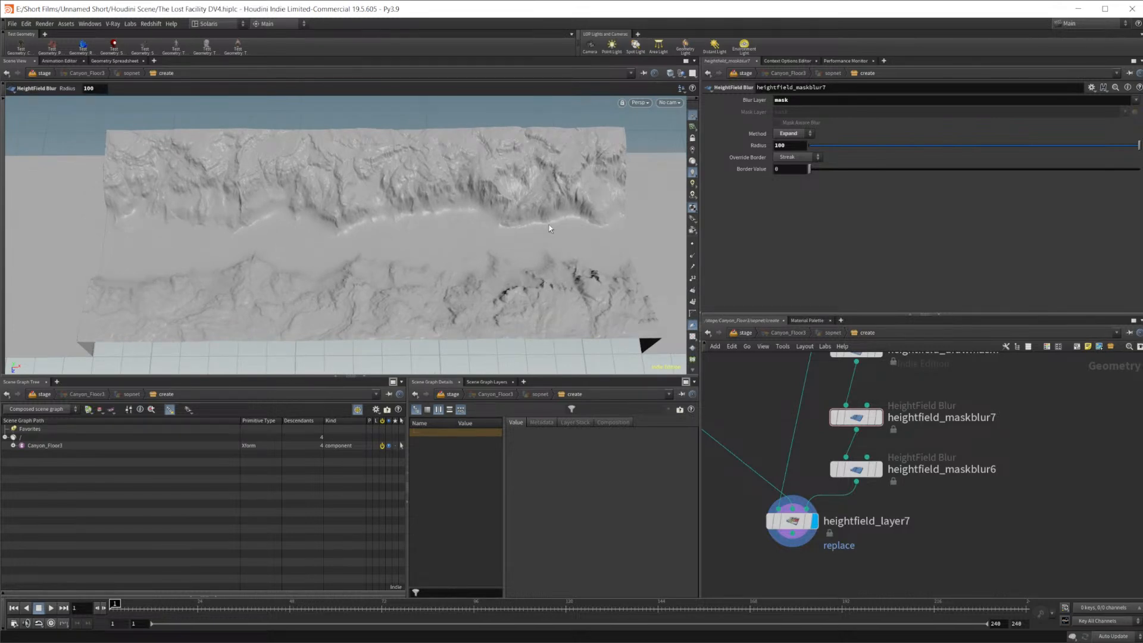
middle_click_drag(951, 447, 883, 441)
key("space")
right_click_drag(587, 294, 472, 281)
mouse_move(472, 281)
left_mouse_down()
mouse_move(479, 250)
mouse_move(471, 293)
mouse_move(475, 262)
left_mouse_up()
Duplicate heightfield_project9 for another canyon section, keeping its existing input connections
middle_click_drag(928, 388, 901, 492)
scroll(878, 464, "down", 3)
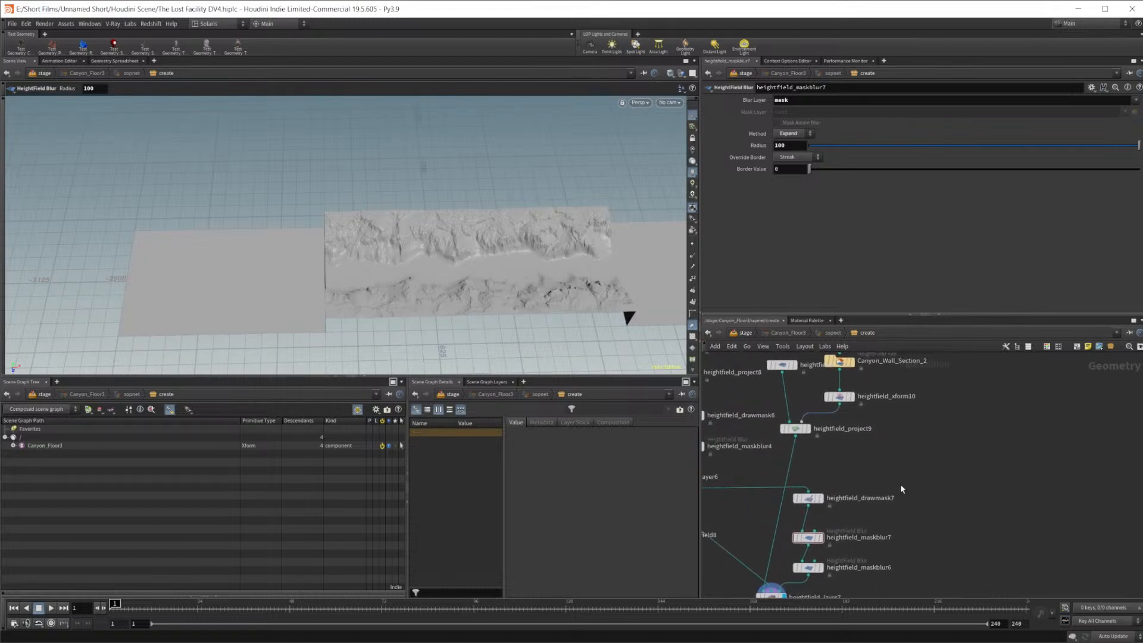
left_click_drag(793, 430, 887, 462, "alt")
scroll(852, 438, "up", 3)
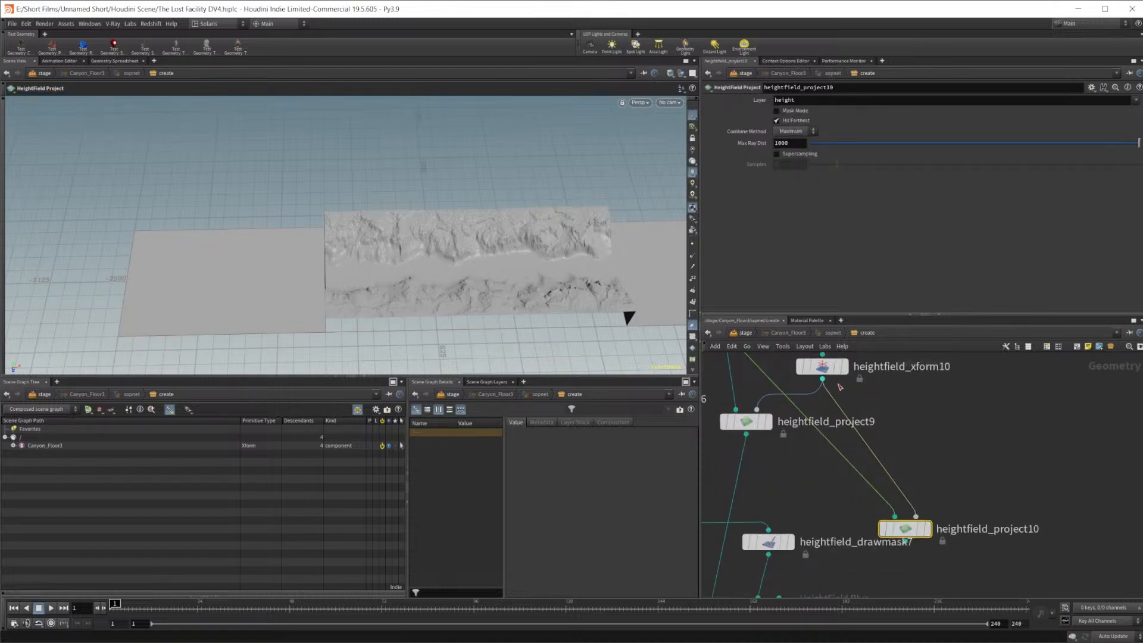
Duplicate heightfield_xform10 between Canyon_Wall_Section_2 and heightfield_project10, and set the copy's Translate X to -1000
middle_click_drag(898, 424, 806, 473)
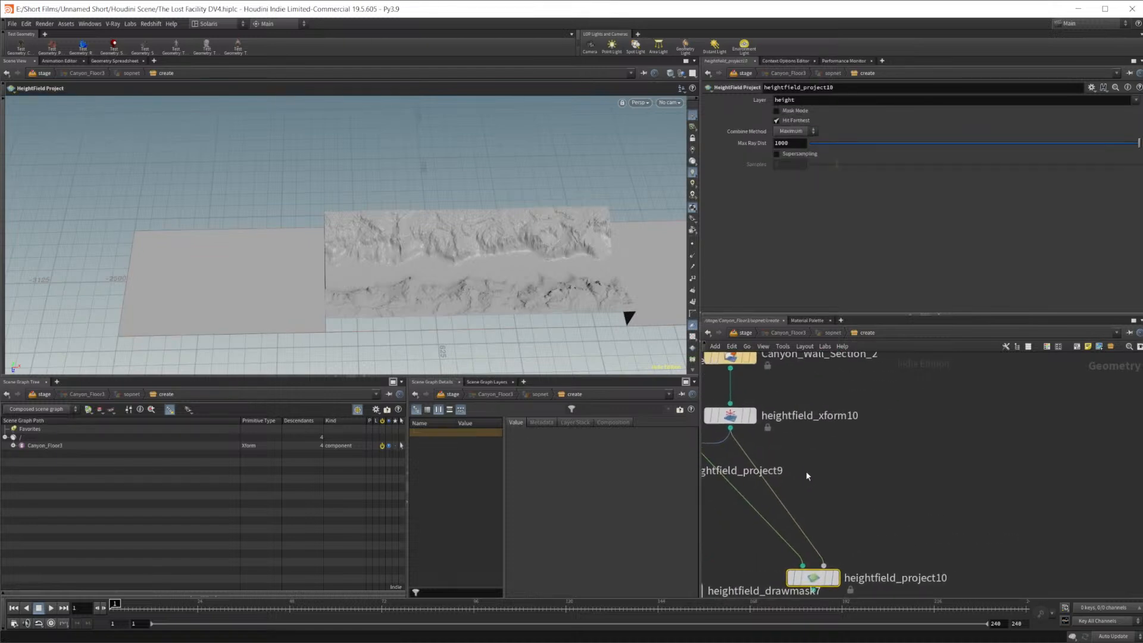
left_click_drag(723, 413, 823, 565, "alt")
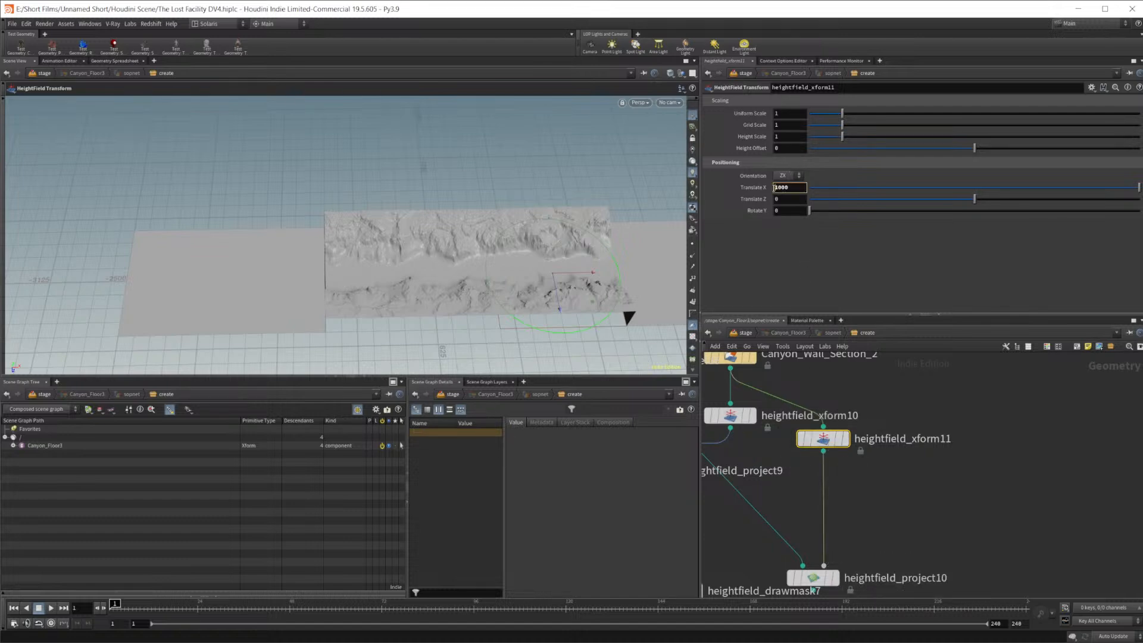
type("-")
key("Return")
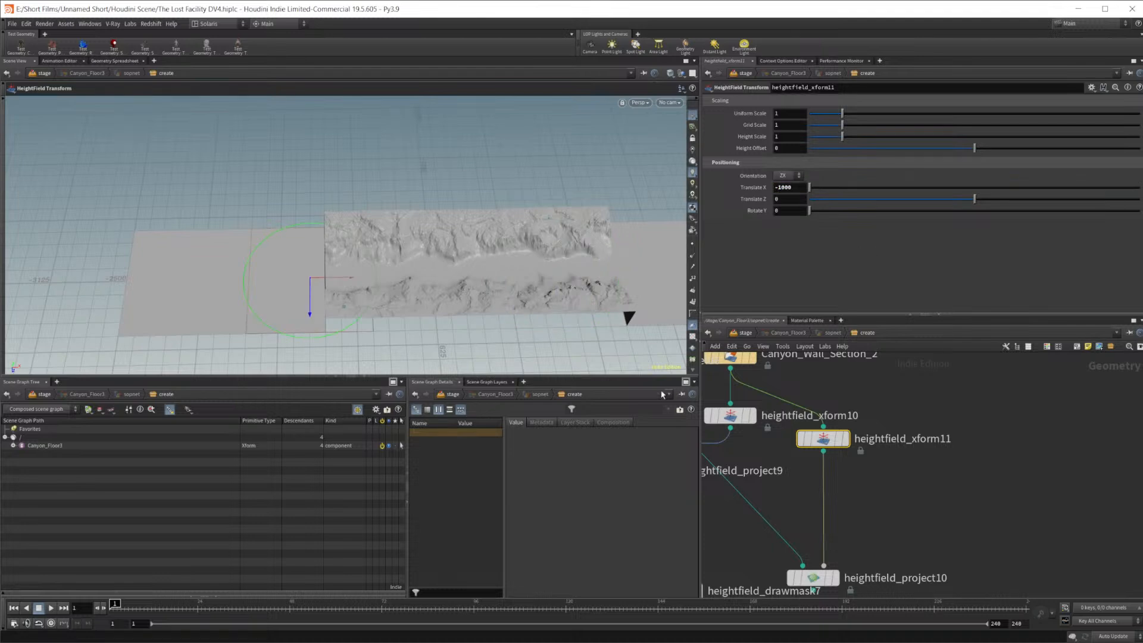
Duplicate heightfield_layer7 below the original and connect the original's output to the copy
middle_click_drag(888, 517, 1012, 446)
middle_click_drag(934, 542, 957, 409)
left_click_drag(770, 419, 928, 568, "alt")
left_click_drag(761, 424, 904, 546)
Wire heightfield_project10 into the first input and heightfield_layer7 into the second input of heightfield_layer8
middle_click_drag(946, 460, 854, 561)
scroll(854, 561, "down", 2)
middle_click_drag(868, 493, 870, 438)
middle_click_drag(874, 385, 905, 465)
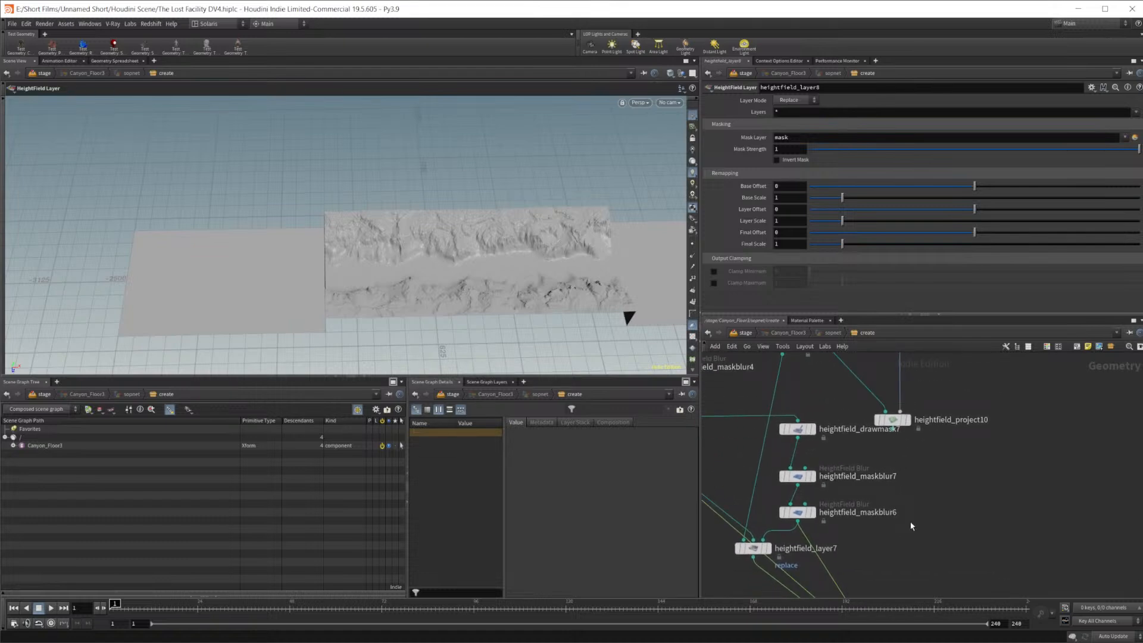
middle_click_drag(906, 516, 934, 408)
left_click_drag(924, 374, 894, 561)
middle_click_drag(950, 535, 1055, 457)
scroll(909, 449, "up", 2)
left_click_drag(827, 425, 981, 545)
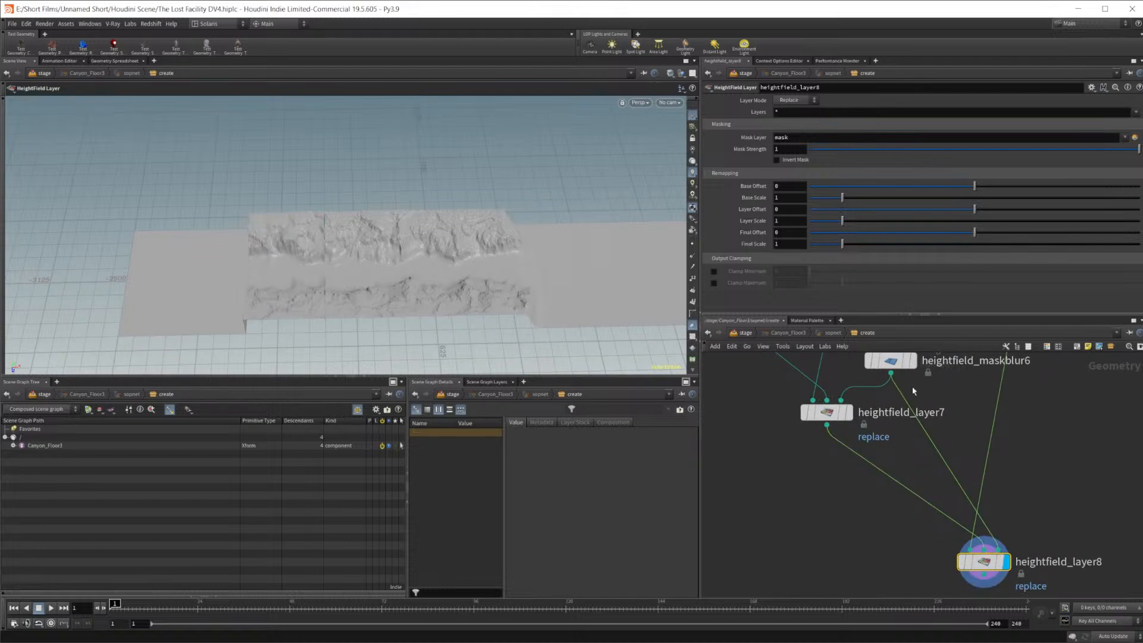
Add a HeightField Draw Mask node just above heightfield_layer8
middle_click_drag(1097, 463, 1038, 476)
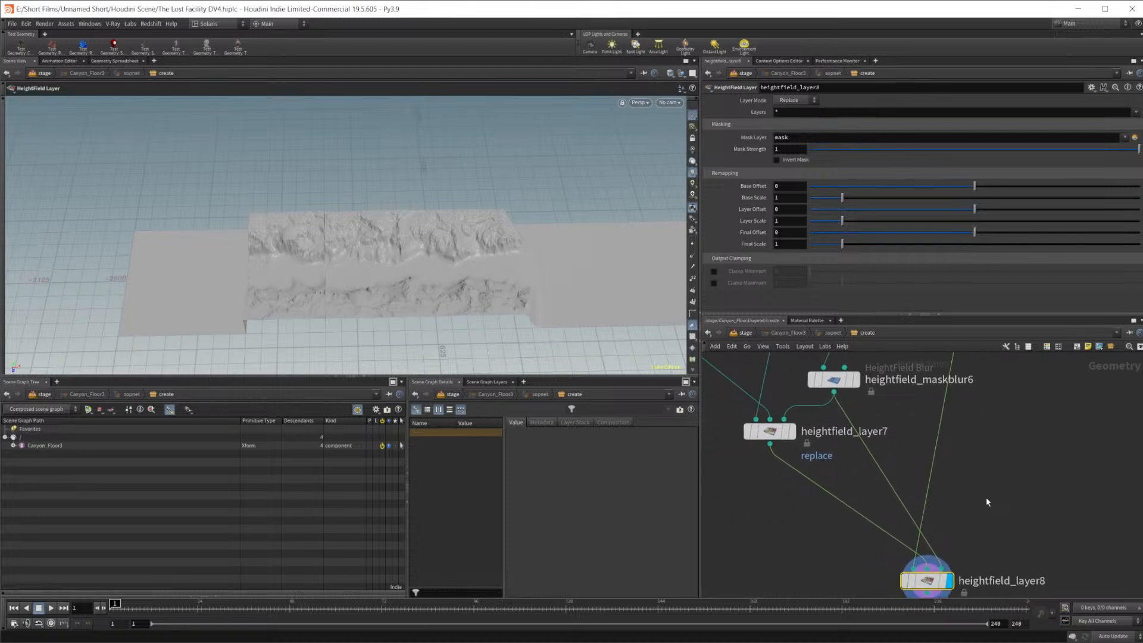
middle_click_drag(987, 502, 979, 469)
key("Tab")
type("hf d")
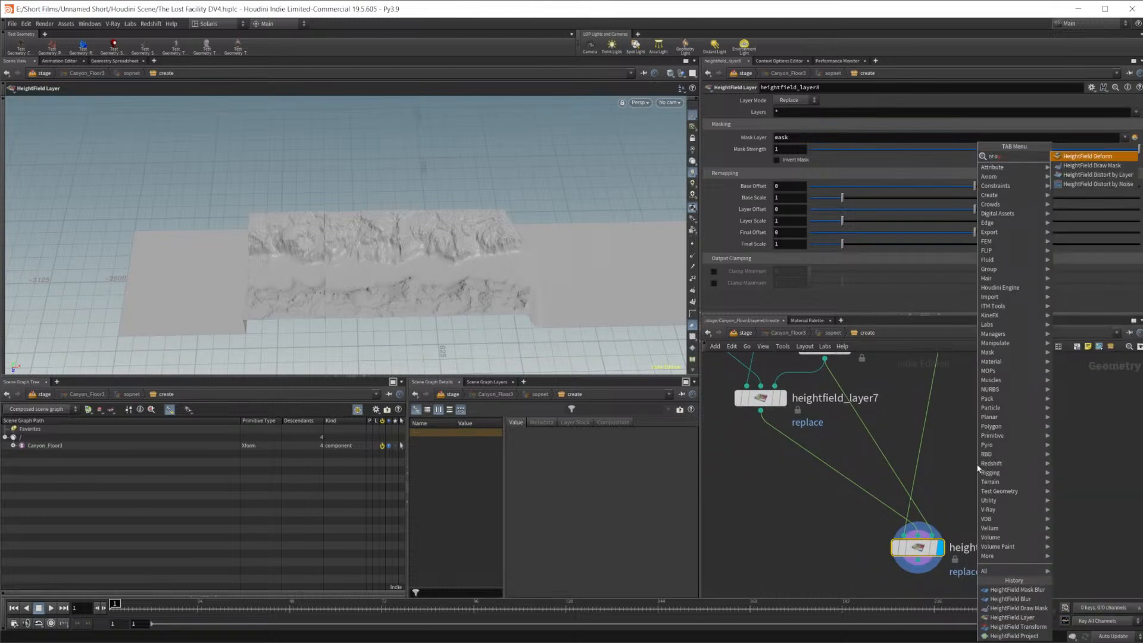
key("Down")
key("Return")
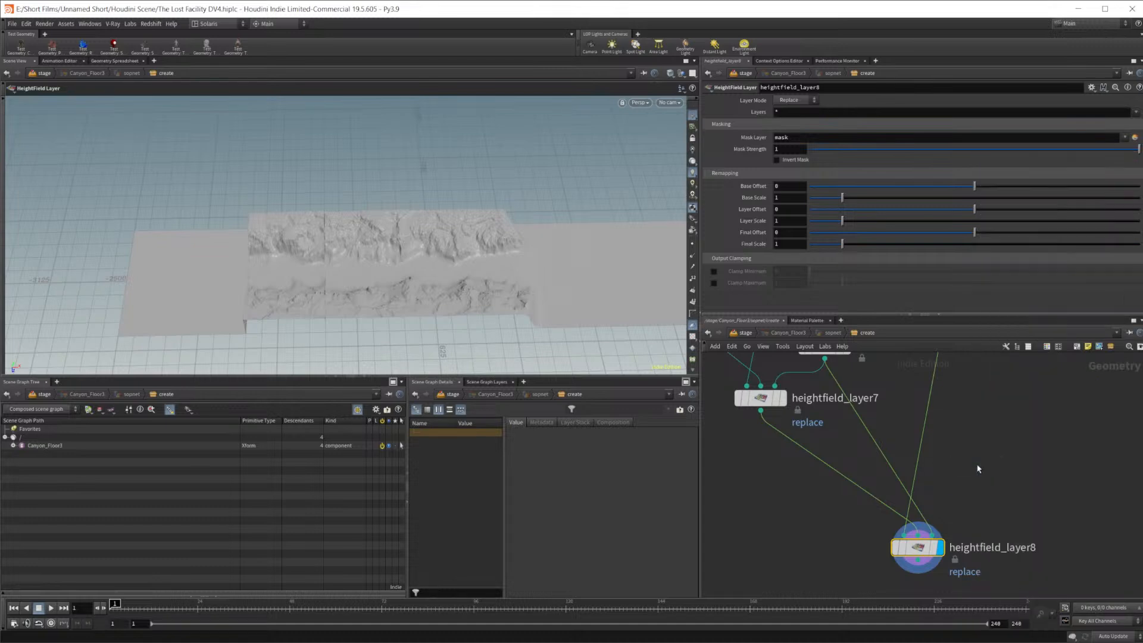
left_click(955, 499)
Wire heightfield_layer7 into heightfield_drawmask8 and feed the mask into the third input of heightfield_layer8
left_click_drag(762, 411, 955, 489)
mouse_move(926, 544)
left_click_drag(926, 544, 922, 552)
Compare the terrain by displaying heightfield_layer7, heightfield_drawmask8 and heightfield_layer8 in turn
mouse_move(446, 301)
left_mouse_down("alt")
mouse_move(368, 174)
mouse_move(334, 183)
mouse_move(401, 258)
mouse_move(397, 220)
mouse_move(411, 275)
left_mouse_up("alt")
middle_click_drag(1005, 428, 1059, 518)
mouse_move(959, 527)
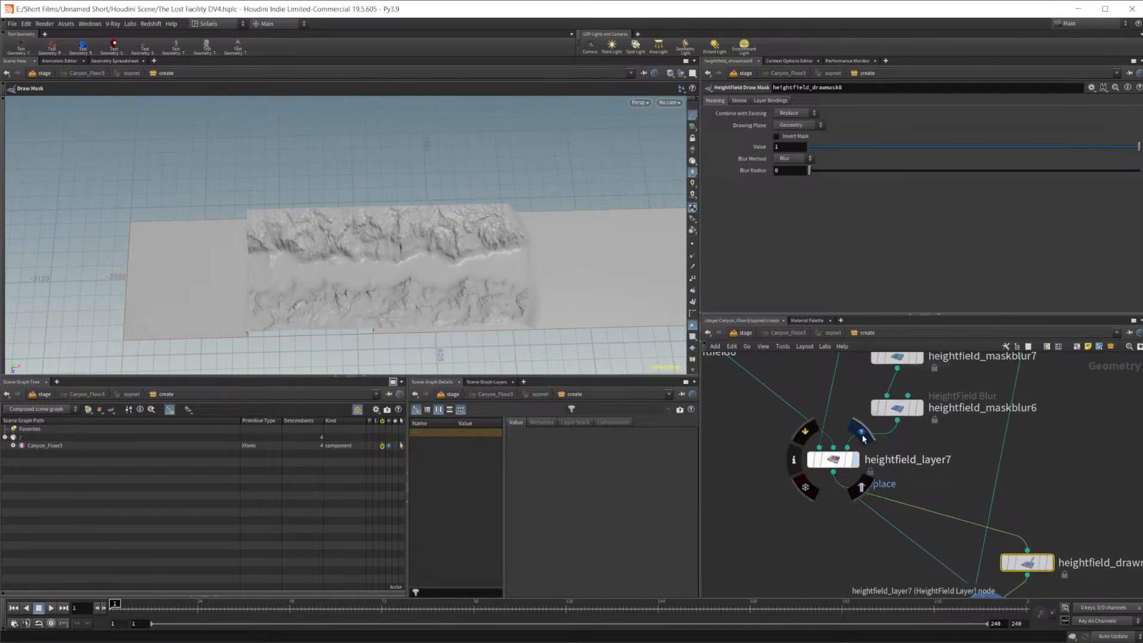
left_click(864, 439)
middle_click_drag(1064, 499, 970, 425)
left_click(965, 462)
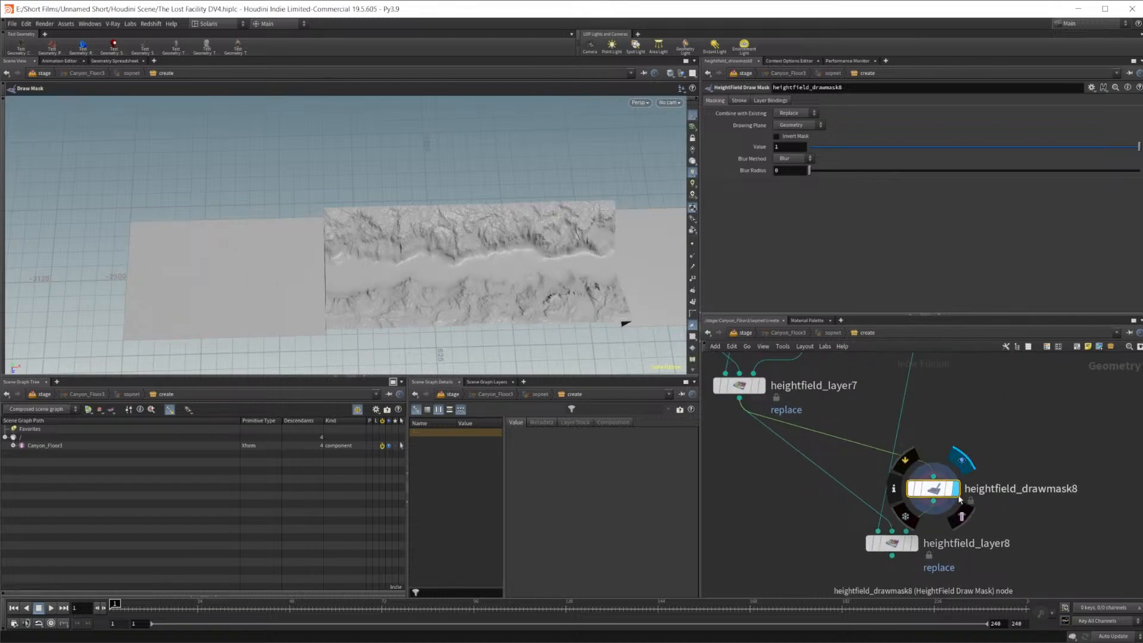
middle_click_drag(934, 501, 992, 469)
mouse_move(899, 507)
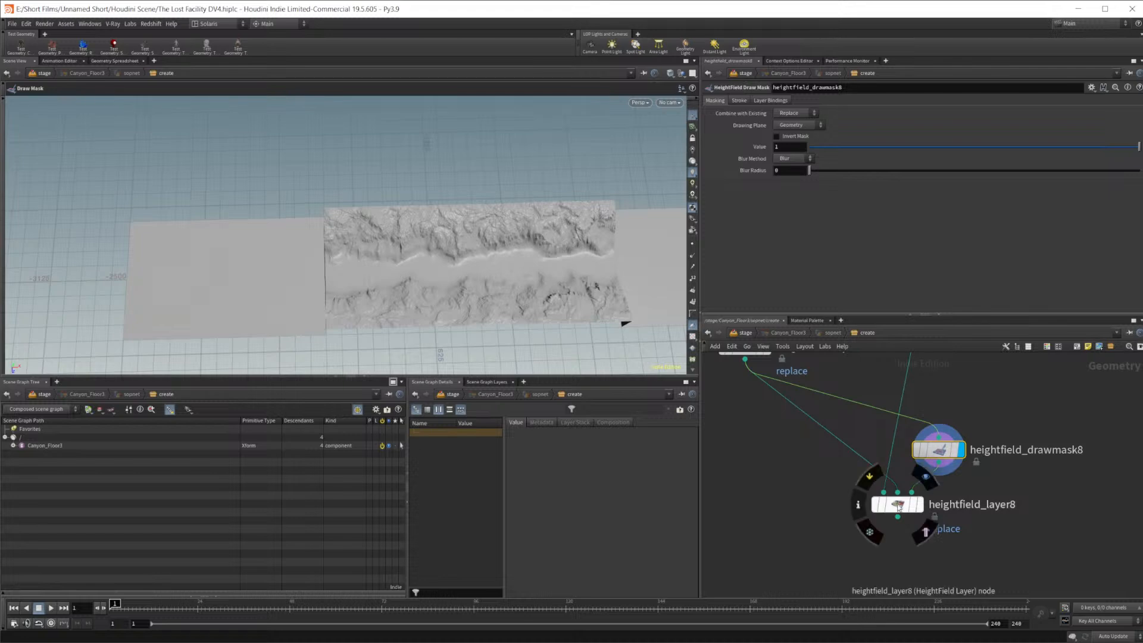
left_click(927, 476)
middle_click_drag(985, 510, 960, 507)
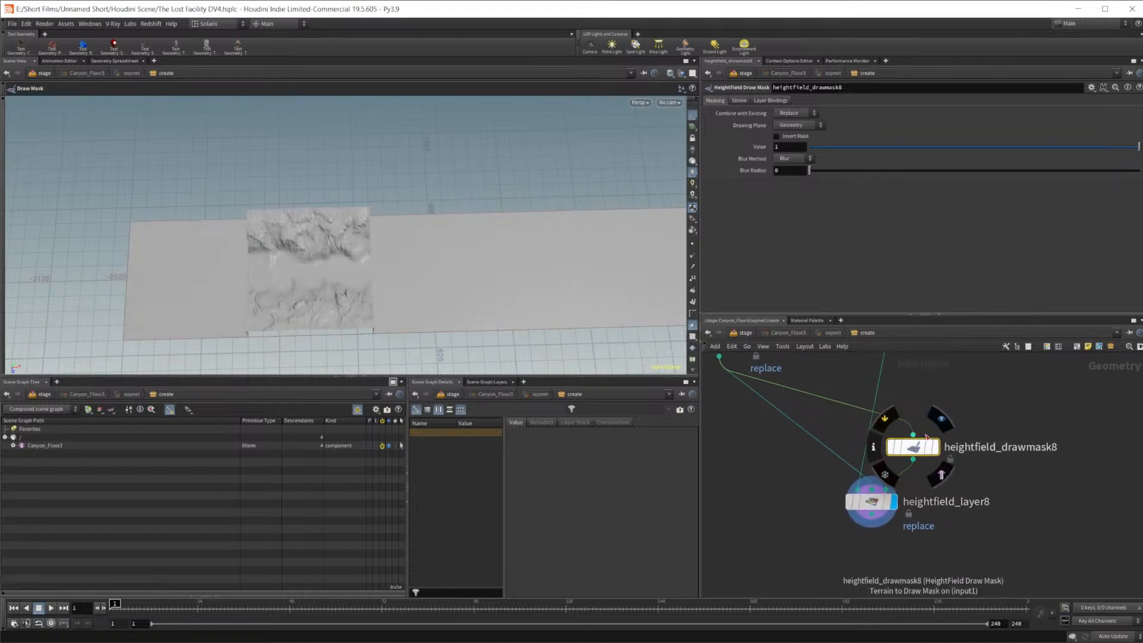
Move heightfield_layer8 lower in the network and open the stroke settings of heightfield_drawmask8 with the whole terrain in view
left_click_drag(889, 478, 884, 512)
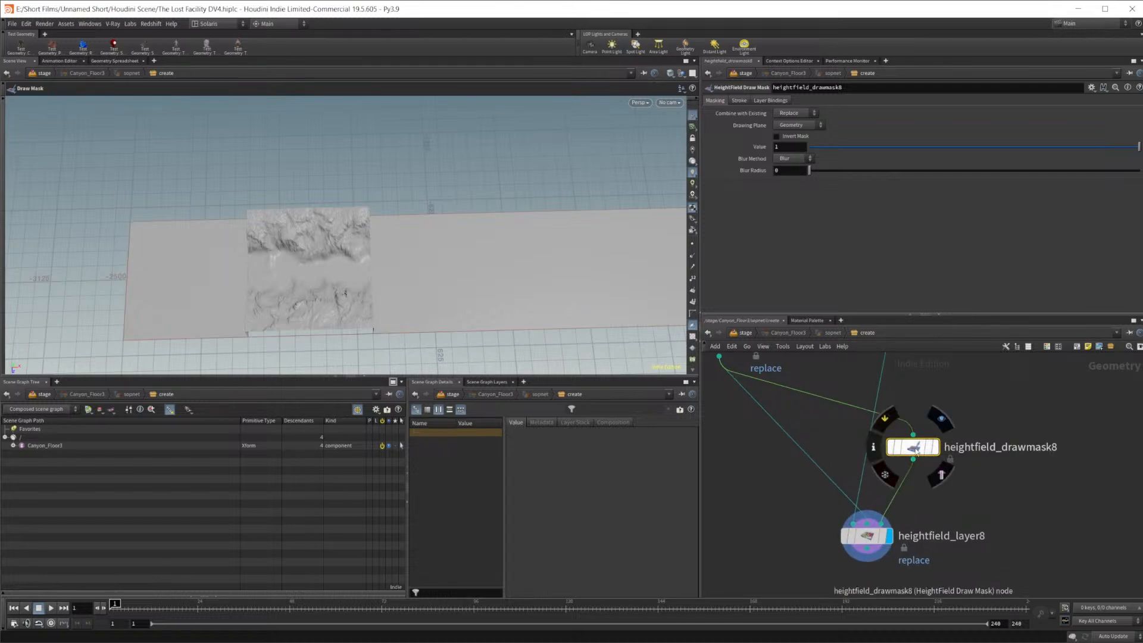
left_click(739, 100)
key("Escape")
mouse_move(351, 193)
left_mouse_down()
mouse_move(436, 184)
mouse_move(360, 183)
left_mouse_up()
middle_click_drag(360, 183, 347, 173)
right_click_drag(348, 174, 334, 178)
key("Return")
mouse_move(334, 178)
left_mouse_down()
mouse_move(308, 169)
mouse_move(259, 262)
left_mouse_up()
left_click(290, 166)
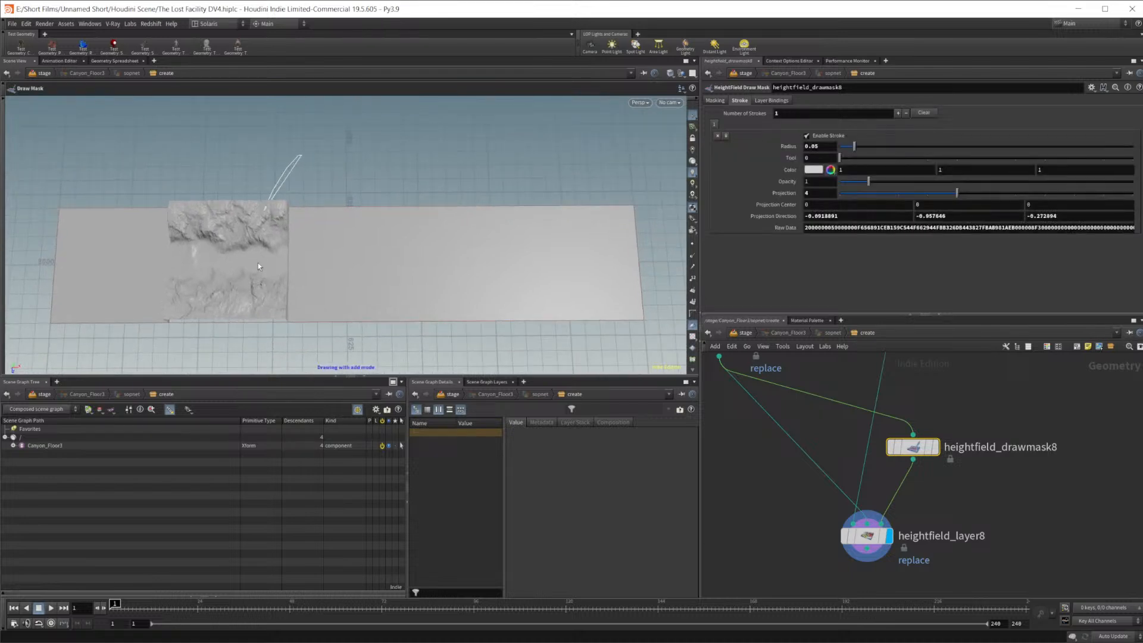
mouse_move(339, 344)
left_mouse_down()
mouse_move(474, 342)
mouse_move(502, 326)
mouse_move(535, 260)
mouse_move(533, 195)
left_mouse_up()
left_click_drag(539, 238, 524, 224)
left_click(720, 137)
Draw a closed mask stroke on heightfield_drawmask8 around the two existing canyon sections, slightly overlapping the newly added wall section
mouse_move(335, 162)
left_mouse_down()
mouse_move(301, 173)
mouse_move(265, 249)
left_mouse_up()
mouse_move(273, 331)
left_mouse_down()
mouse_move(327, 356)
mouse_move(540, 347)
mouse_move(577, 329)
mouse_move(586, 280)
mouse_move(570, 221)
left_mouse_up()
left_click_drag(562, 177, 563, 177)
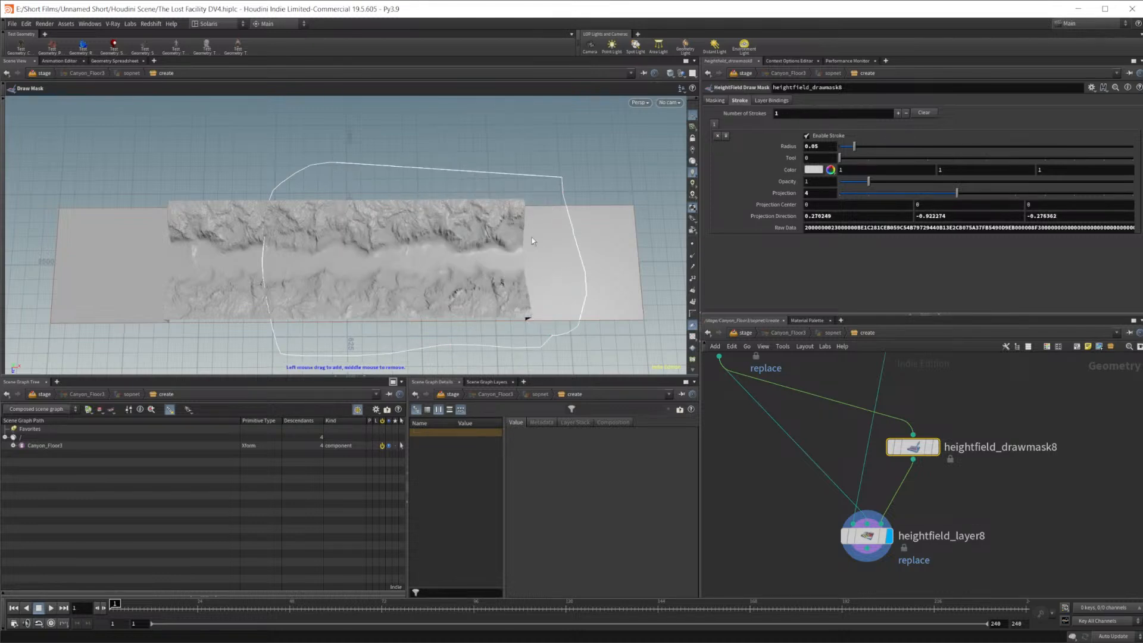
mouse_move(457, 296)
left_mouse_down("alt")
mouse_move(452, 186)
mouse_move(472, 253)
mouse_move(460, 248)
left_mouse_up("alt")
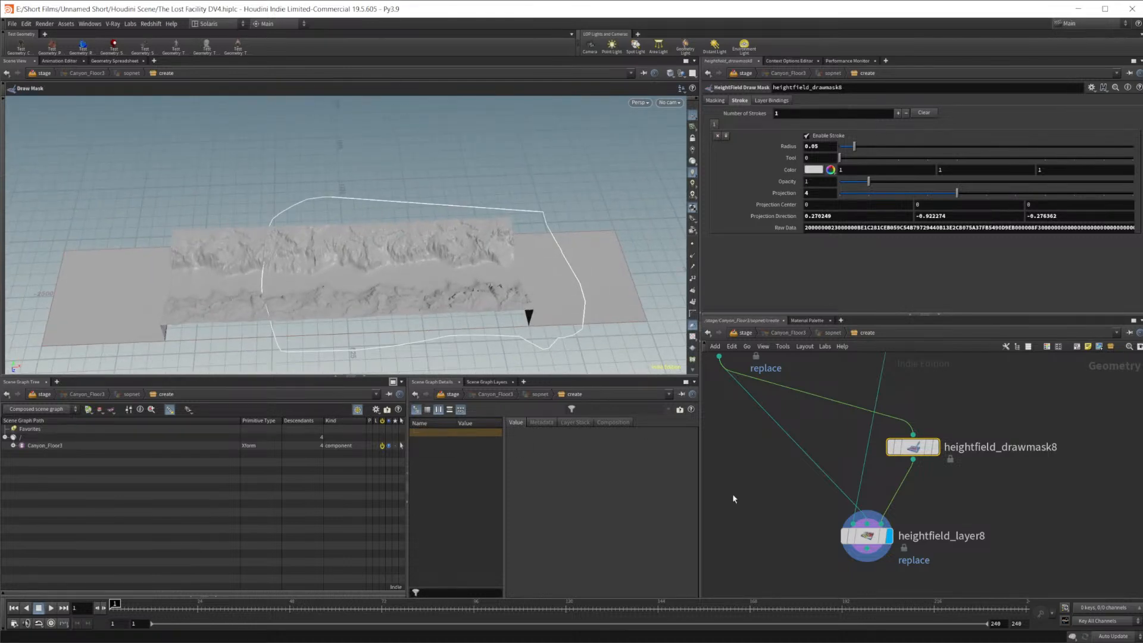
Insert a HeightField Mask Blur with radius 100 between heightfield_drawmask8 and heightfield_layer8
middle_click_drag(774, 525, 745, 472)
scroll(846, 501, "up", 4)
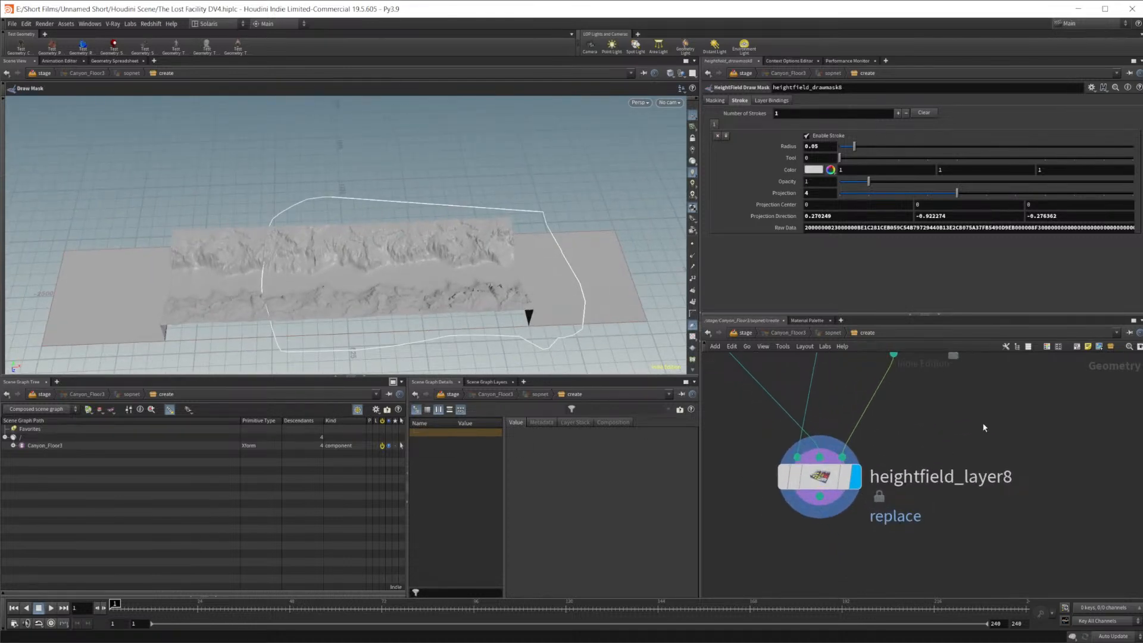
key("Tab")
type("hf")
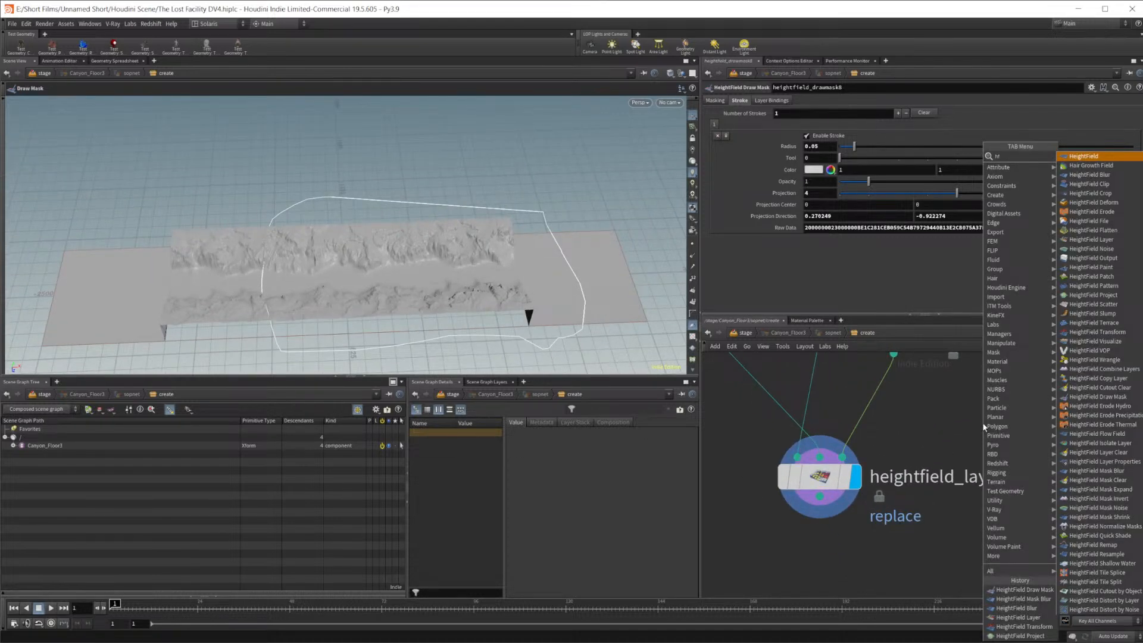
type("mb")
key("Return")
left_click(983, 423)
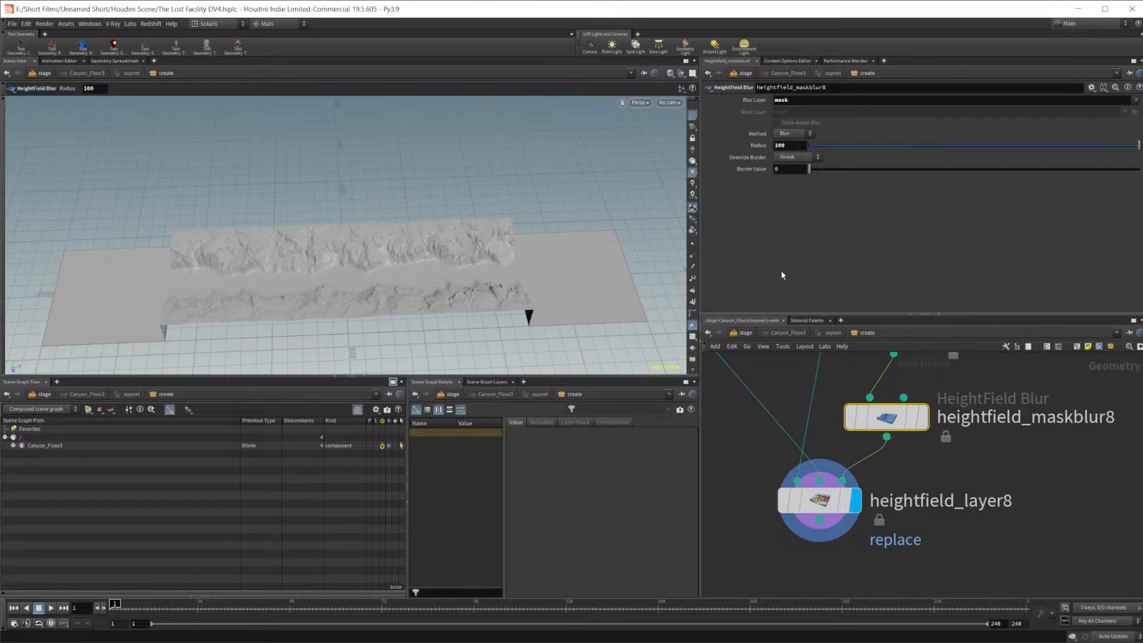
left_click(976, 464)
Examine the blurred blend between the canyon sections from several angles, including the seams with the flat terrain ends
key("Escape")
left_click_drag(235, 250, 222, 225)
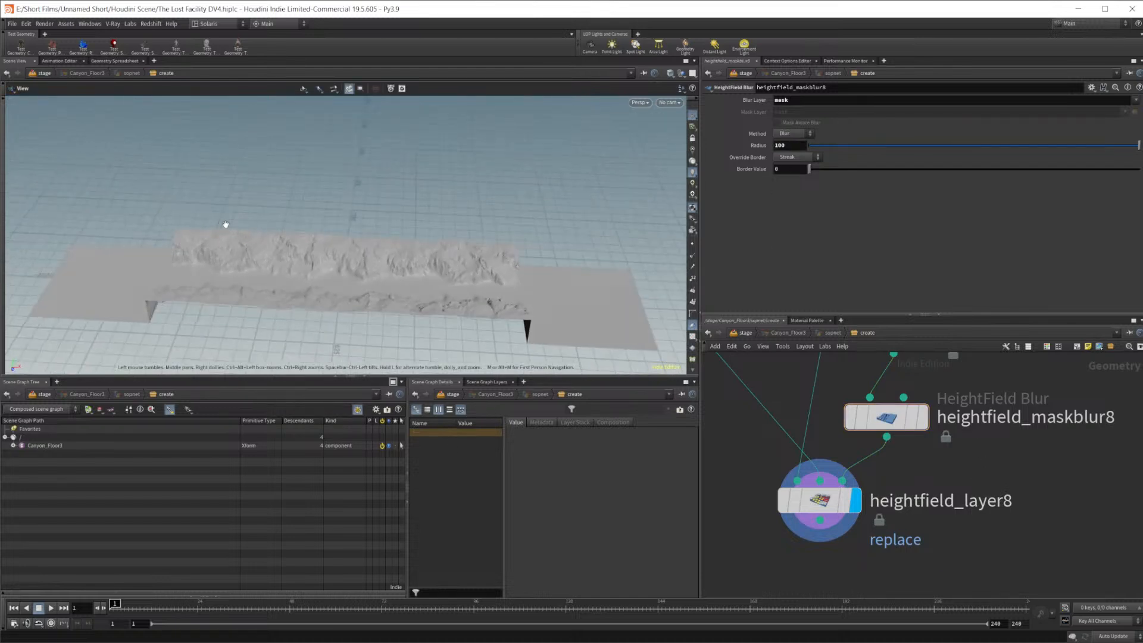
right_click_drag(222, 224, 336, 281)
left_click_drag(335, 281, 301, 280)
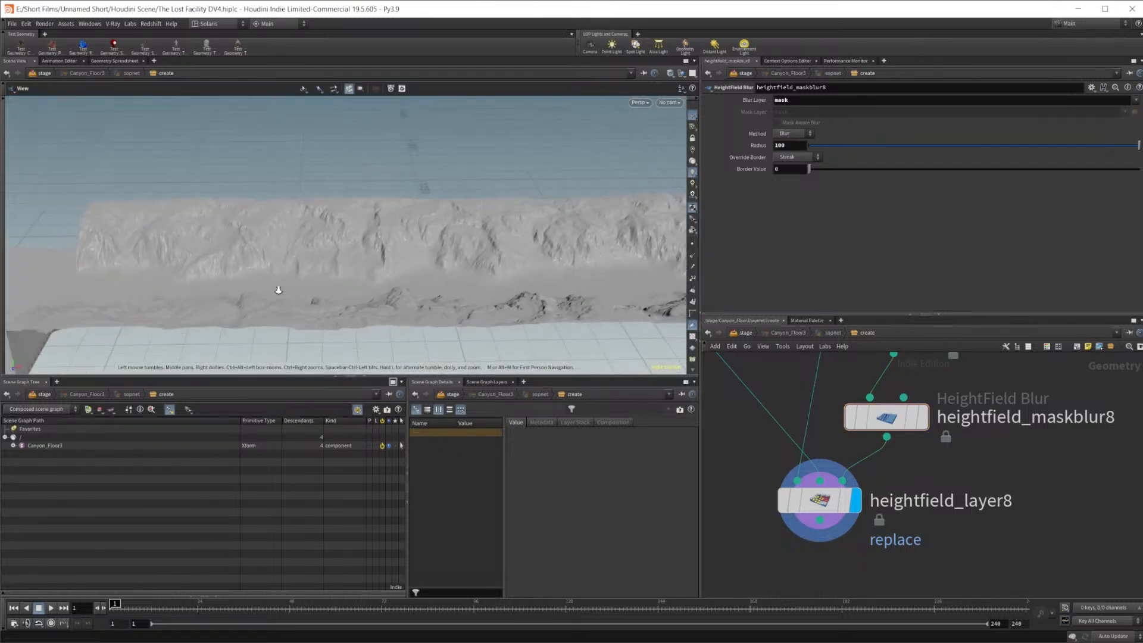
right_click_drag(301, 281, 234, 281)
left_click_drag(233, 281, 345, 301)
key("Return")
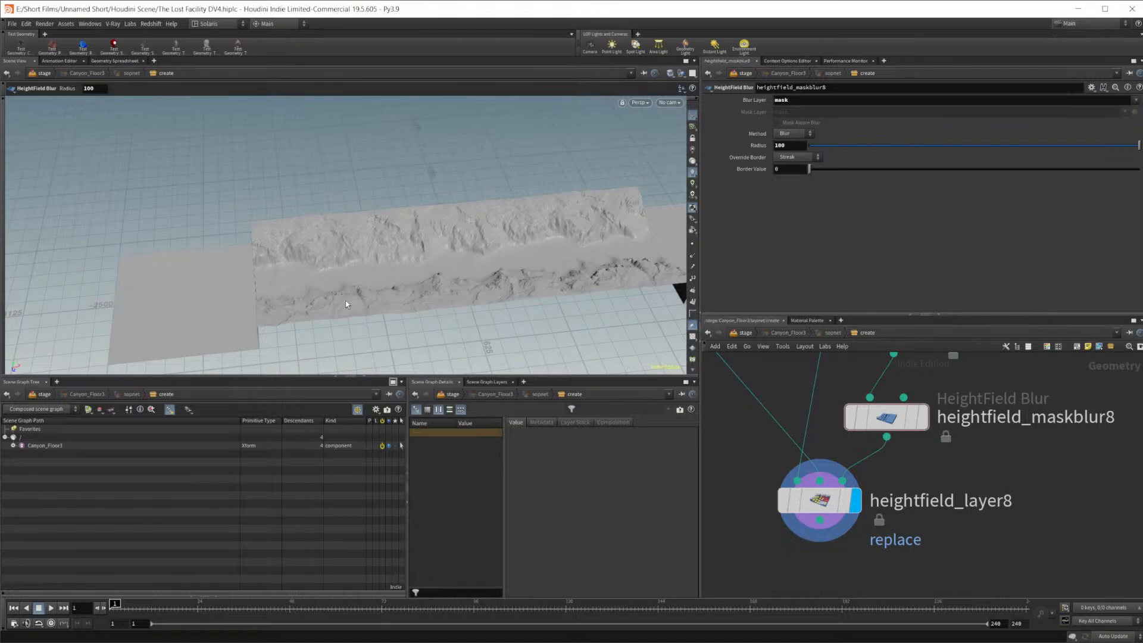
key("Escape")
left_click_drag(345, 301, 337, 275)
Duplicate heightfield_project10 beside the original, keeping its input connections
middle_click_drag(1027, 421, 863, 503)
scroll(887, 459, "down", 3)
middle_click_drag(889, 394, 896, 518)
mouse_move(896, 389)
middle_mouse_down()
mouse_move(902, 431)
mouse_move(884, 542)
middle_mouse_up()
mouse_move(912, 448)
middle_mouse_down()
mouse_move(893, 523)
mouse_move(911, 456)
mouse_move(881, 419)
mouse_move(843, 441)
middle_mouse_up()
scroll(872, 429, "down", 1)
scroll(872, 434, "down", 1)
left_click_drag(769, 463, 859, 462, "alt")
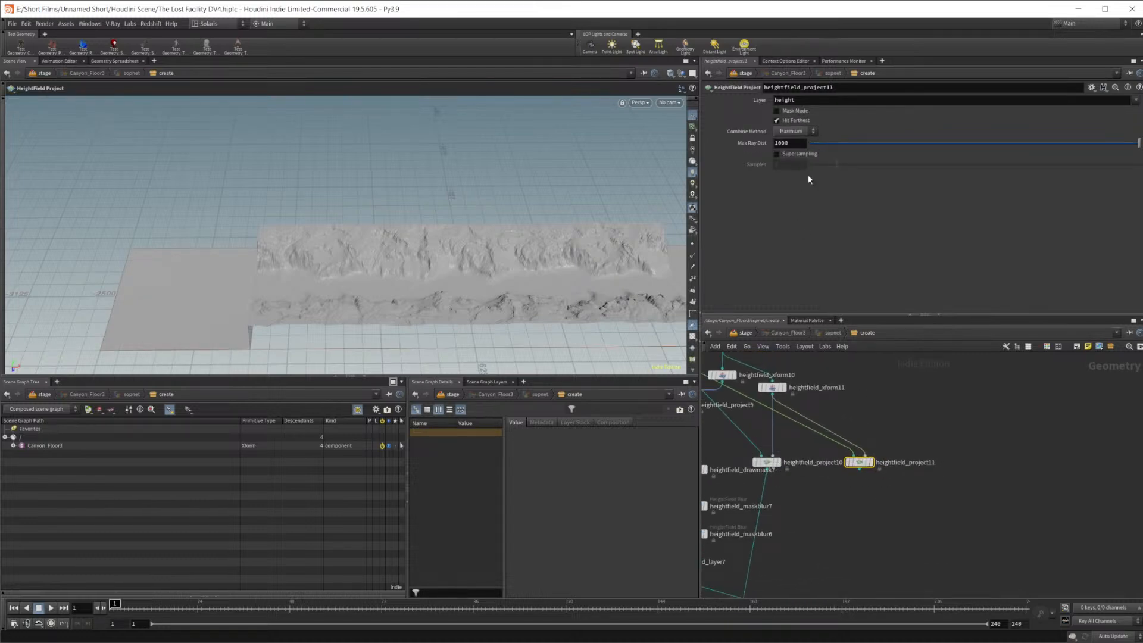
Duplicate heightfield_xform11, feed the copy into heightfield_project11, and set its Rotate Y to 180
left_click_drag(770, 388, 859, 393, "alt")
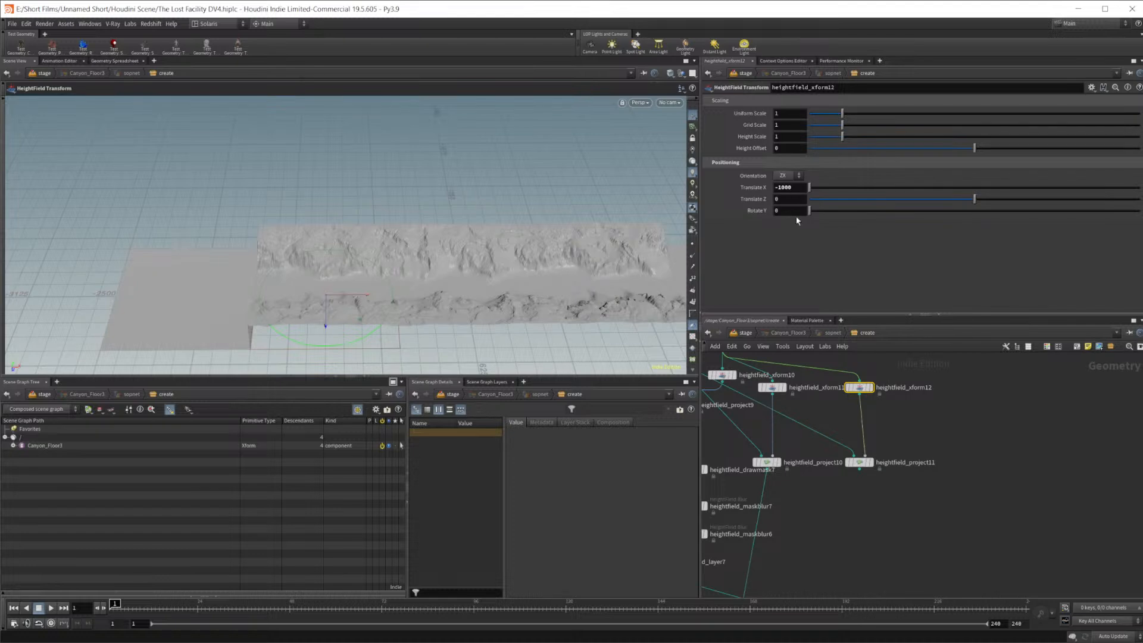
type("-180")
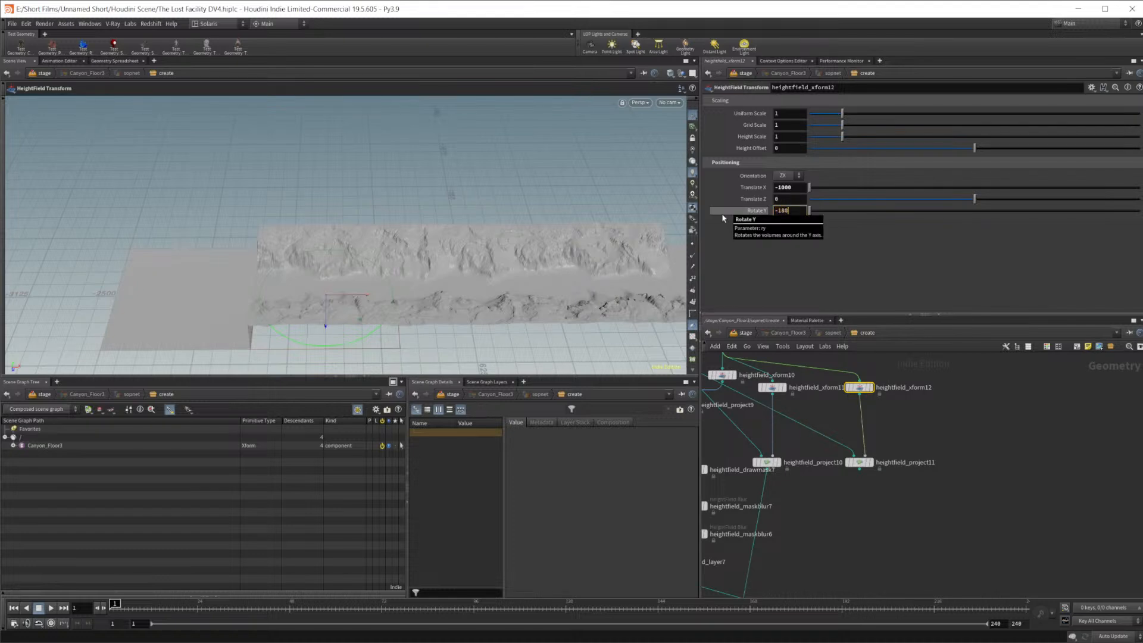
key("Return")
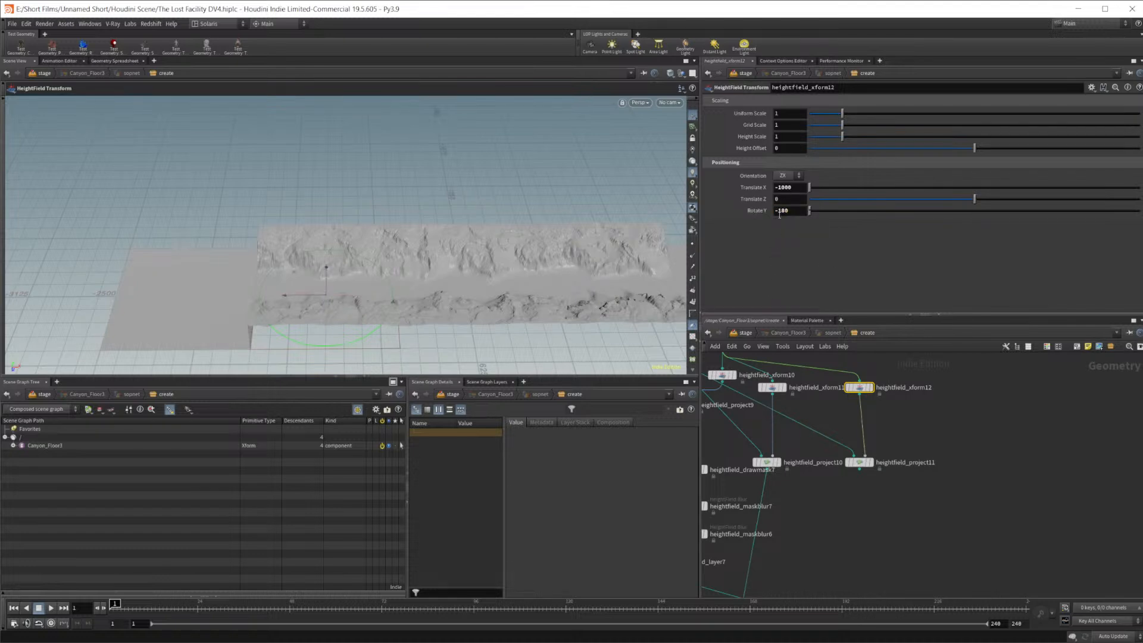
left_click(834, 332)
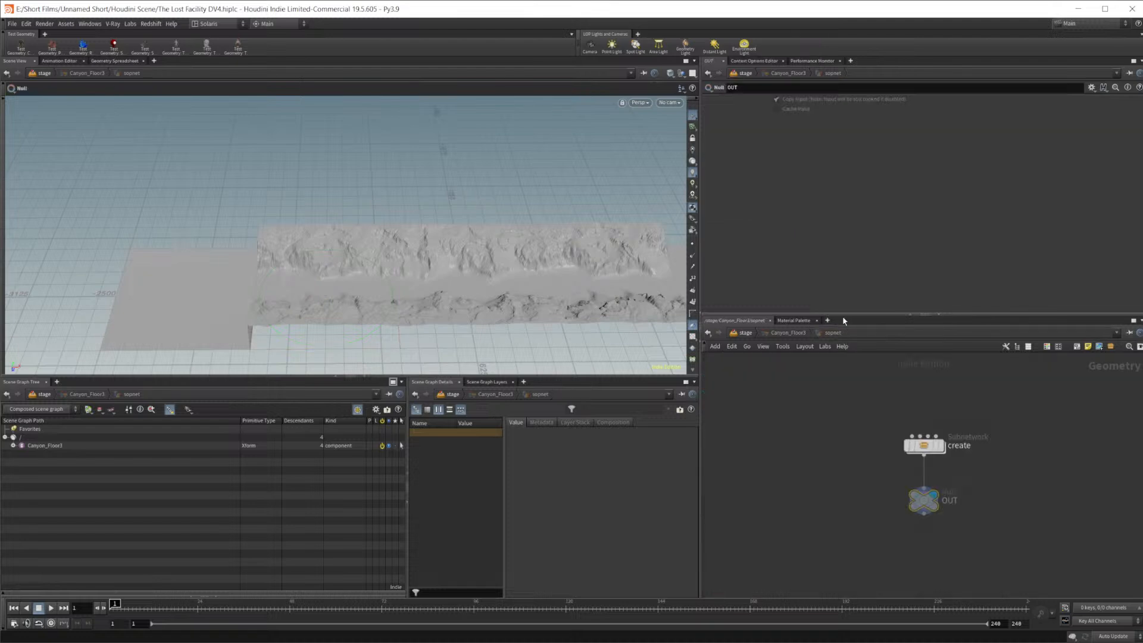
double_click(924, 444)
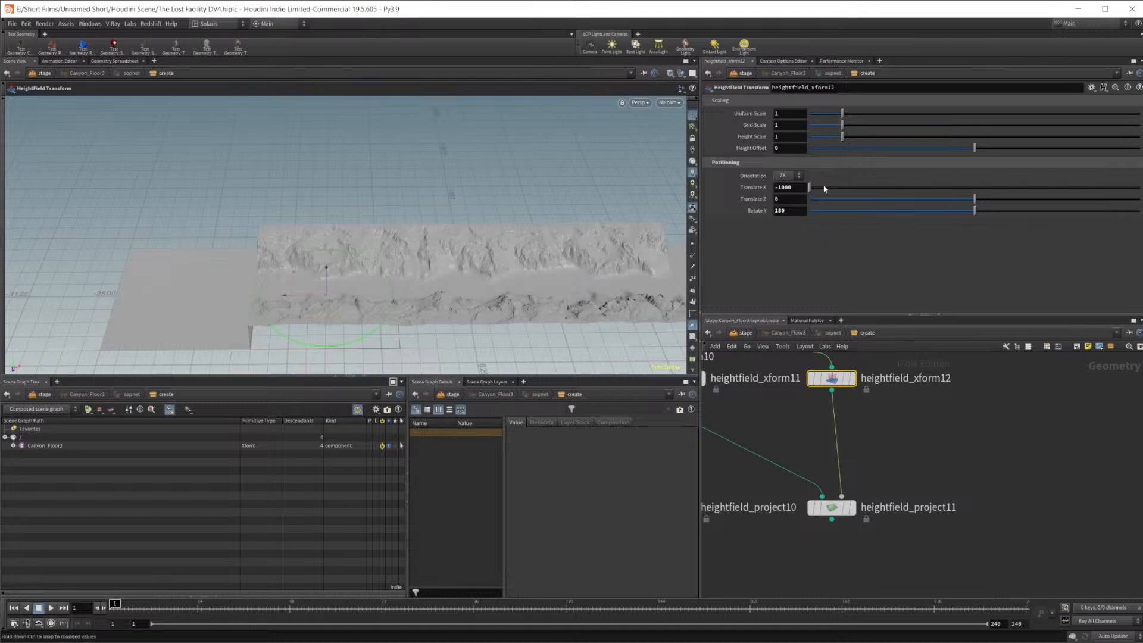
Set Translate X of heightfield_xform12 to -1750
left_click(786, 187)
key("BackSpace")
type("5")
key("Return")
left_click(788, 187)
key("Return")
Add a HeightField Layer node below heightfield_layer8
scroll(830, 425, "down", 3)
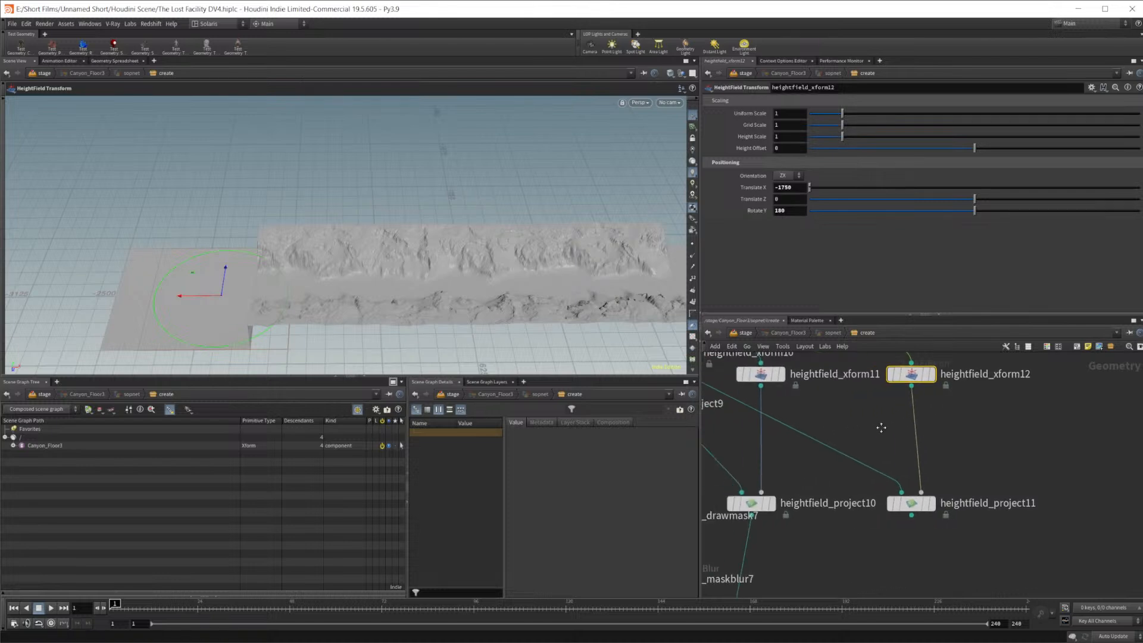
middle_click_drag(928, 426, 926, 363)
scroll(908, 381, "down", 3)
middle_click_drag(893, 446, 869, 387)
scroll(869, 430, "up", 2)
key("Tab")
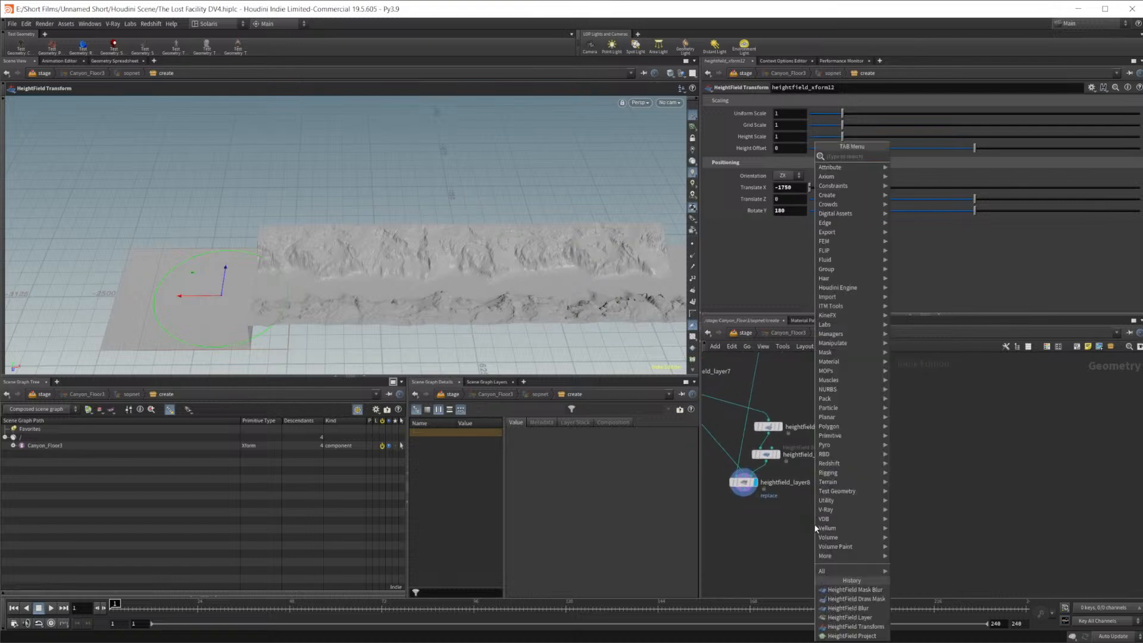
type("hf lay")
key("Return")
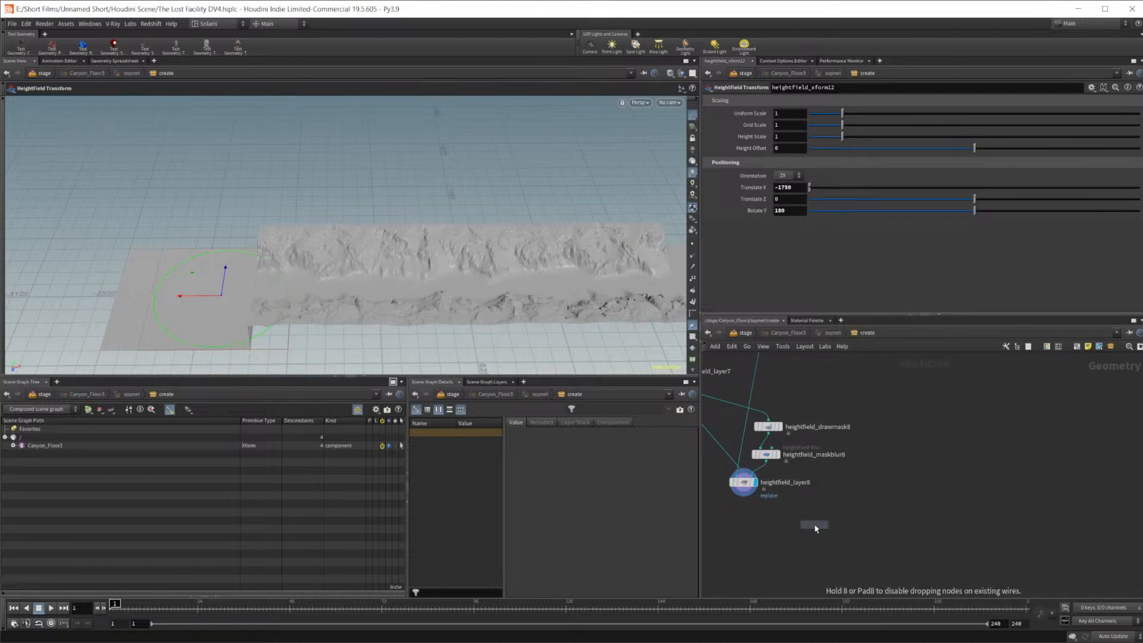
left_click(815, 528)
Wire heightfield_project11 into the first input of heightfield_layer9 and heightfield_layer8 into its second input
scroll(812, 512, "up", 3)
scroll(812, 502, "down", 5)
middle_click_drag(898, 516, 943, 340)
scroll(892, 442, "up", 2)
mouse_move(897, 417)
left_mouse_down()
mouse_move(924, 427)
mouse_move(912, 425)
left_mouse_up()
middle_click_drag(964, 383, 875, 496)
scroll(876, 496, "down", 2)
mouse_move(881, 393)
middle_mouse_down()
mouse_move(860, 487)
mouse_move(891, 381)
middle_mouse_up()
left_click(871, 384)
left_click(842, 485)
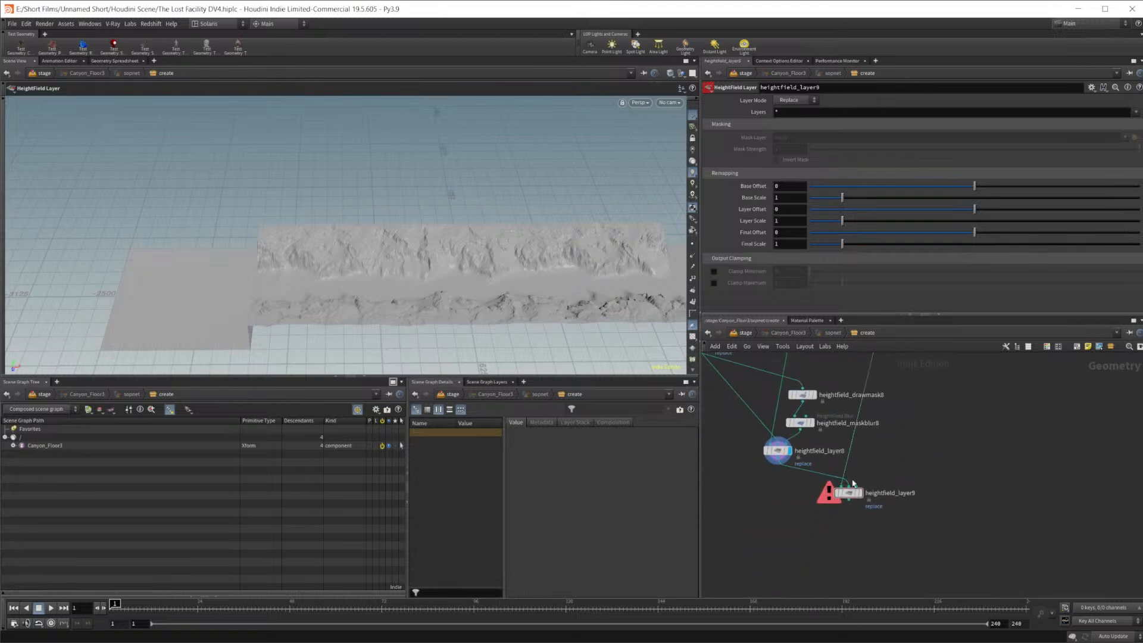
Add a HeightField Draw Mask fed by heightfield_layer8 and connect it to the mask input of heightfield_layer9
scroll(886, 468, "up", 3)
middle_click_drag(860, 491, 890, 489)
left_click_drag(852, 507, 852, 537)
key("Tab")
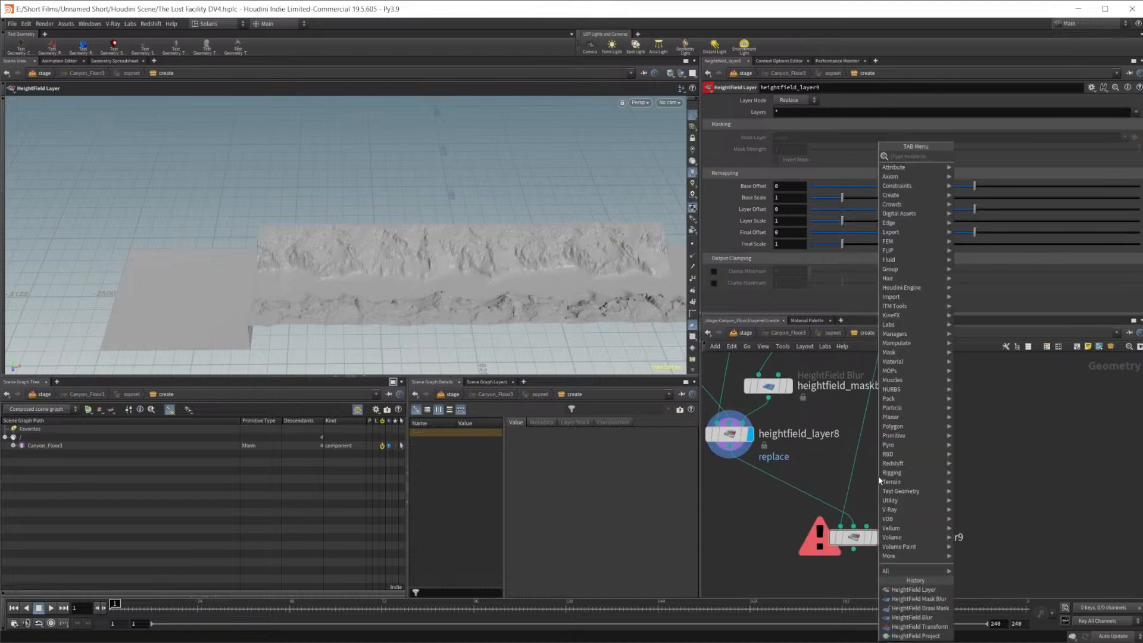
type("hfd")
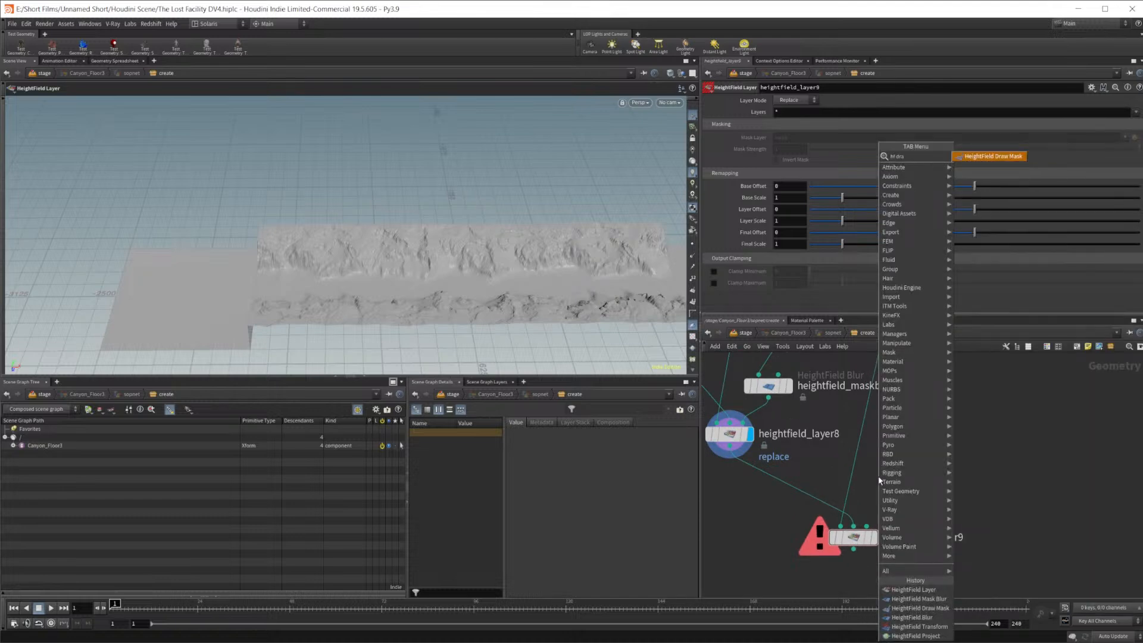
key("Return")
left_click(878, 476)
mouse_move(746, 456)
left_mouse_down()
mouse_move(878, 465)
mouse_move(867, 526)
left_mouse_up()
Display the result of heightfield_layer9 with the new canyon section in view
left_click_drag(479, 284, 459, 315)
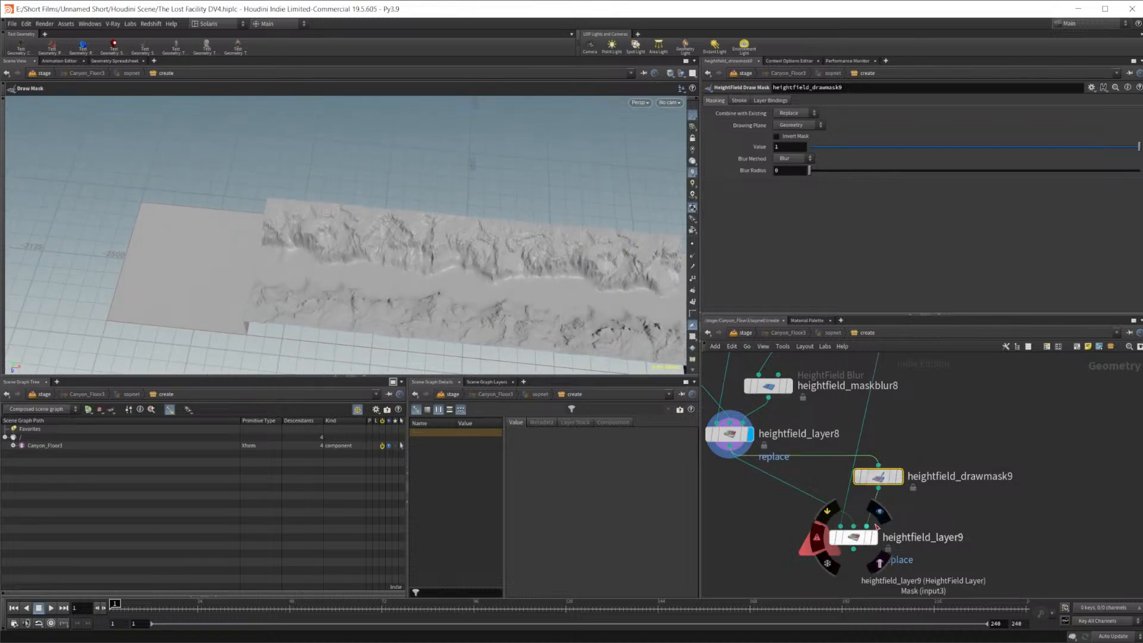
left_click(879, 511)
mouse_move(223, 262)
left_mouse_down()
mouse_move(250, 258)
mouse_move(244, 220)
mouse_move(255, 286)
left_mouse_up()
Draw a closed mask stroke on heightfield_drawmask9 around the existing canyon sections, starting just inside the edge that meets the new section
left_click(880, 477)
key("Return")
left_click(285, 303)
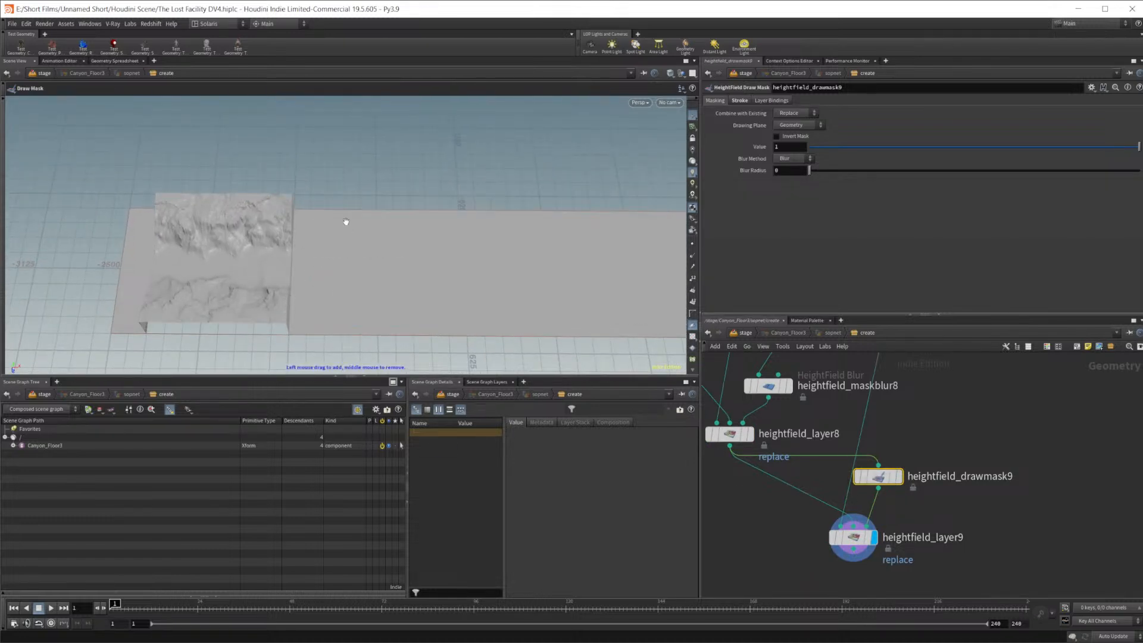
key("Escape")
right_click_drag(345, 222, 309, 240)
left_click_drag(309, 240, 311, 267)
right_click_drag(396, 206, 387, 223)
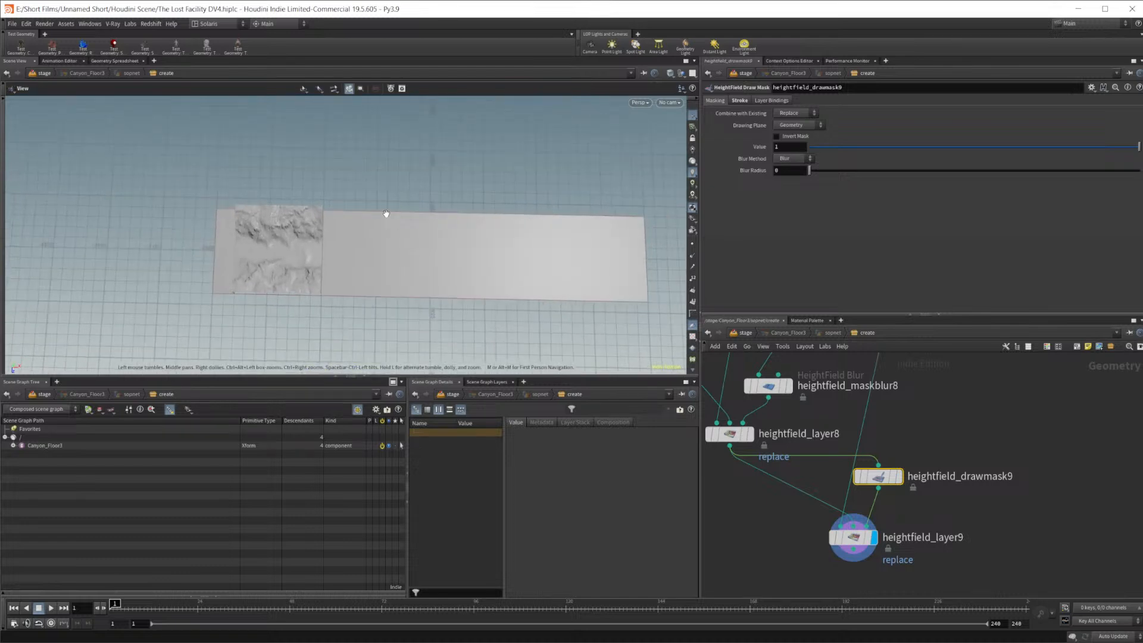
mouse_move(306, 288)
left_mouse_down()
mouse_move(324, 309)
mouse_move(385, 320)
mouse_move(595, 313)
mouse_move(597, 181)
left_mouse_up()
Insert a mask blur with radius 100 between heightfield_drawmask9 and heightfield_layer9 and inspect the seam up close
middle_click_drag(915, 455, 947, 447)
left_click_drag(907, 472, 912, 516, "alt")
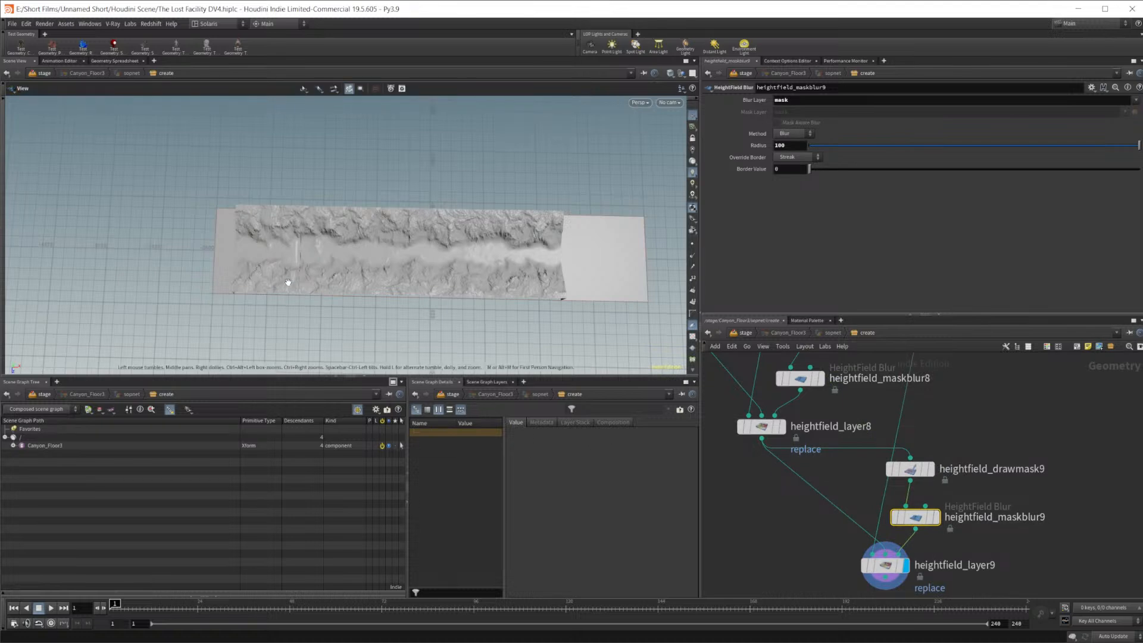
left_click_drag(288, 283, 300, 280, "alt")
right_click_drag(300, 280, 374, 245, "alt")
left_click_drag(374, 246, 370, 250, "alt")
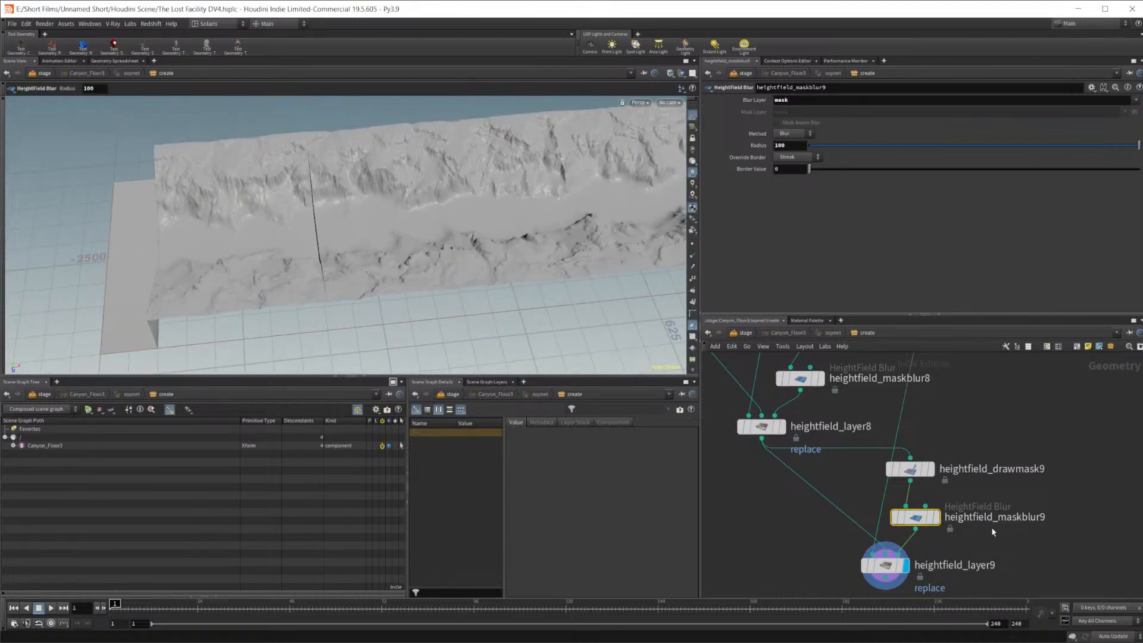
Make room in the chain and insert another HeightField Mask Blur between heightfield_drawmask9 and heightfield_maskblur9
middle_click_drag(996, 515, 996, 475)
left_click_drag(947, 570, 916, 543)
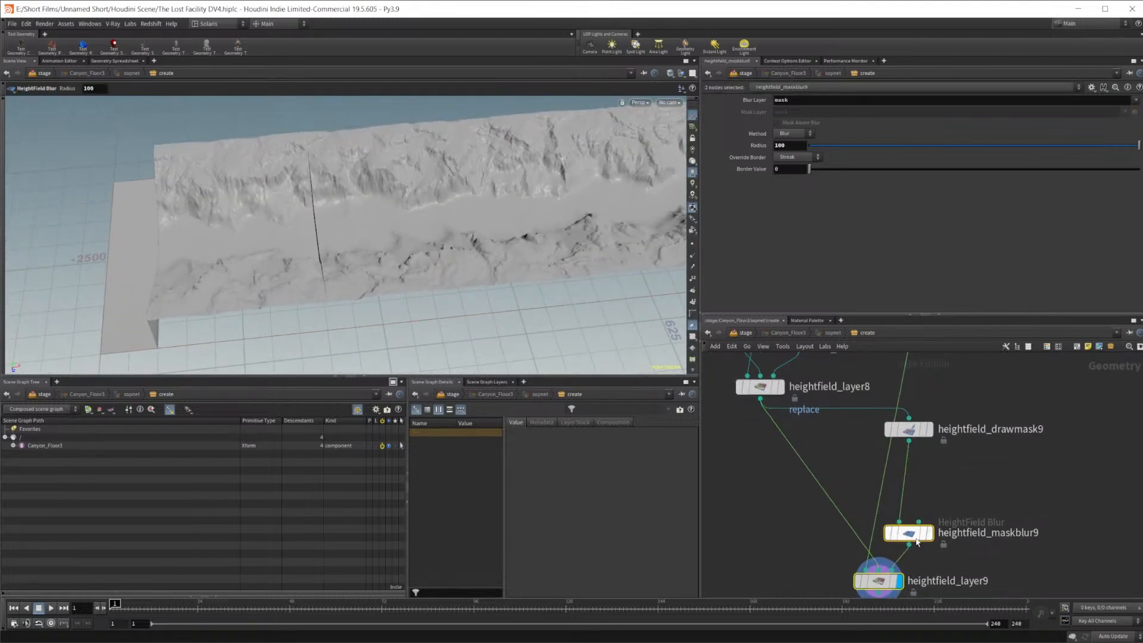
key("Tab")
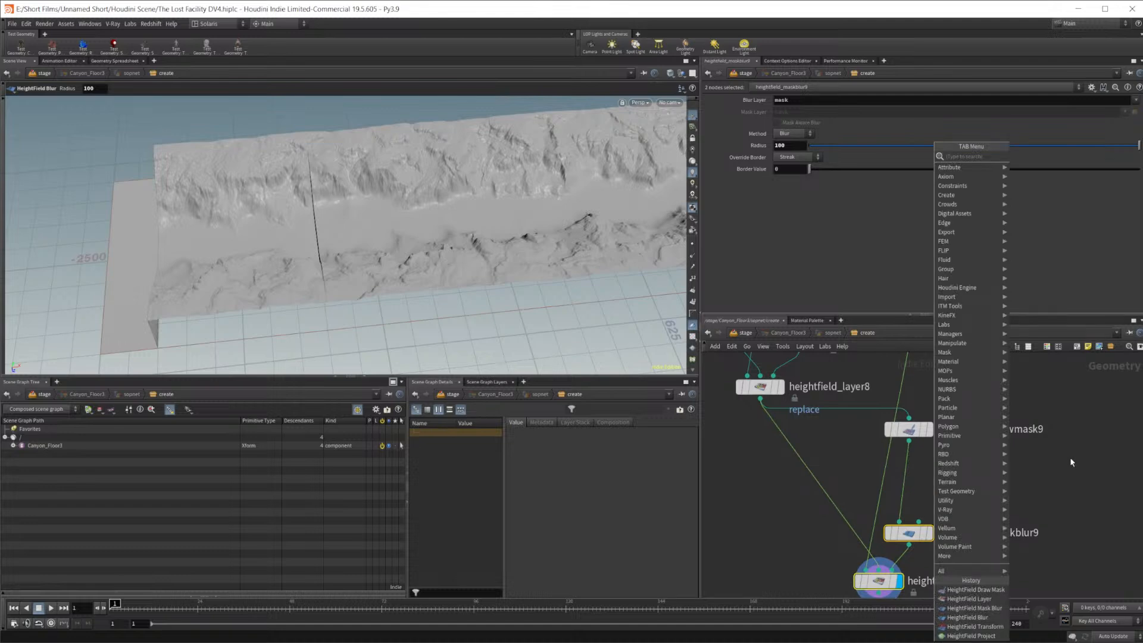
type("mask by")
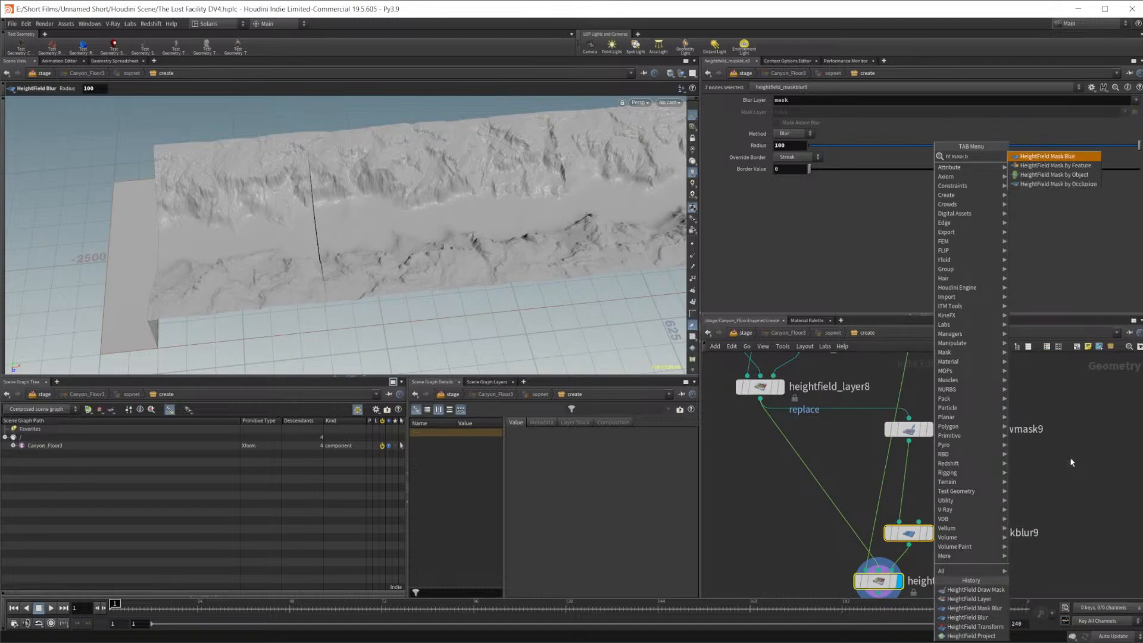
key("Return")
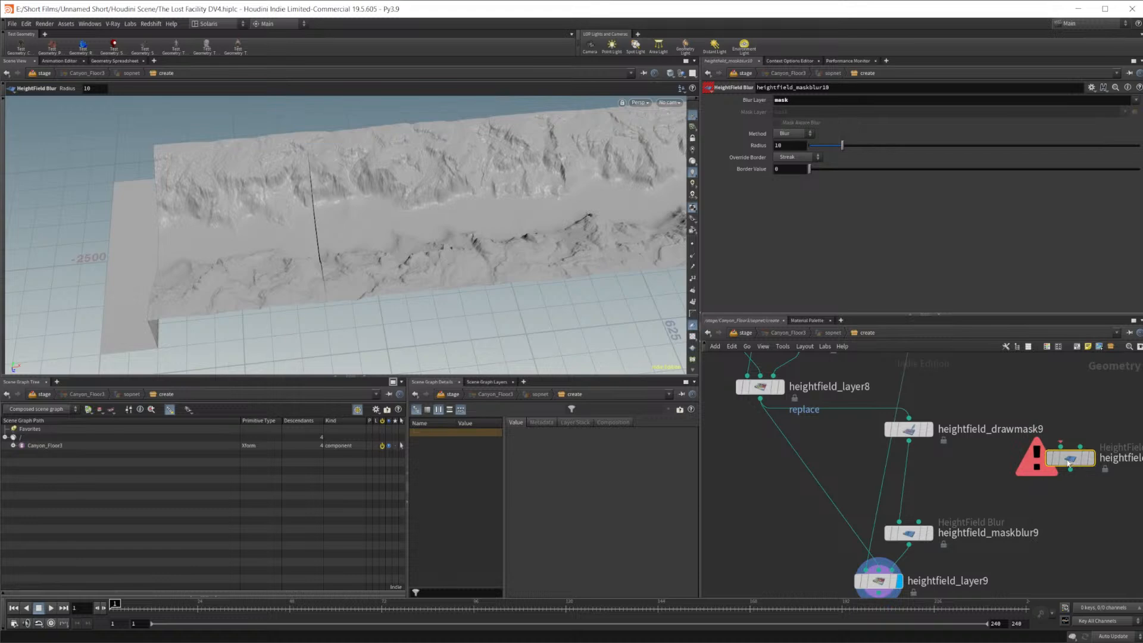
left_click(910, 489)
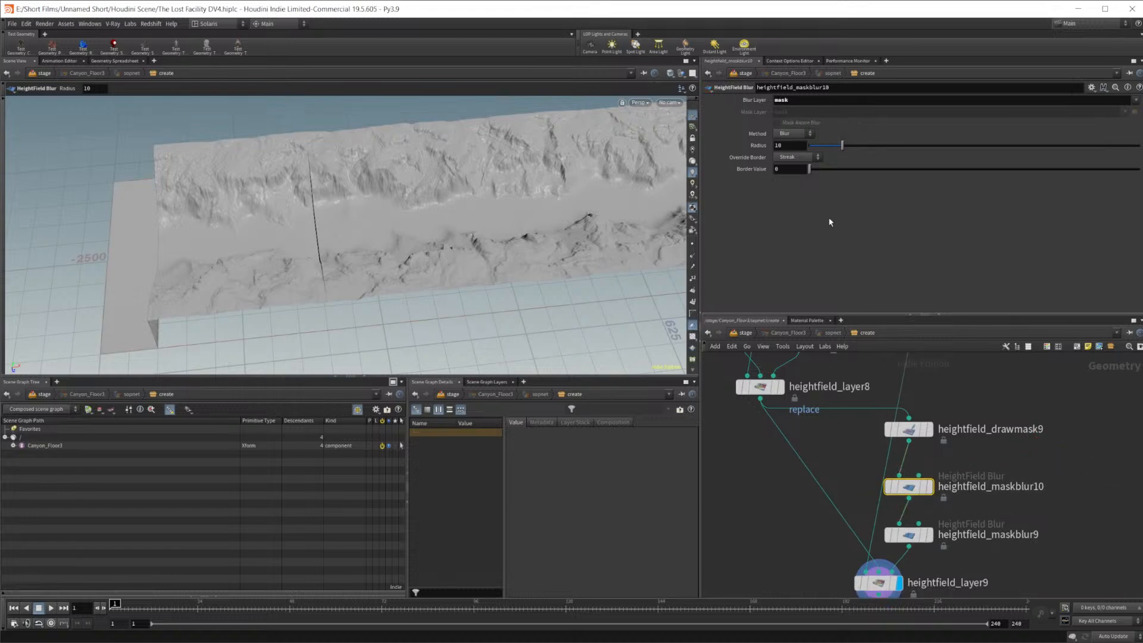
Set the method of heightfield_maskblur10 to Expand
left_click(795, 157)
left_click(875, 214)
left_click(805, 134)
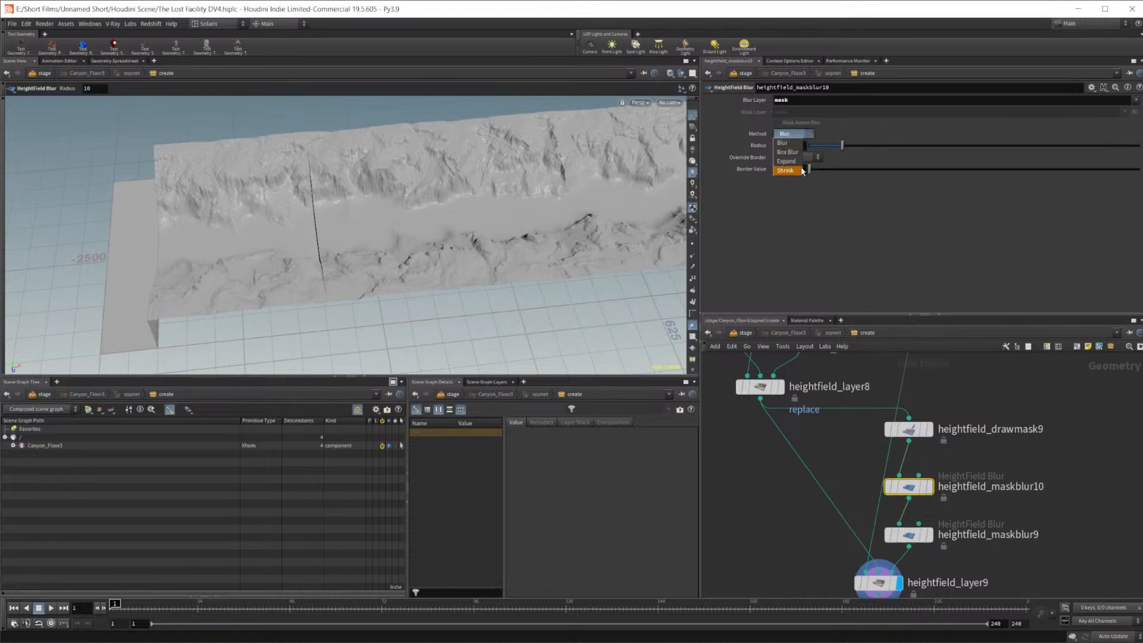
left_click(786, 161)
Try a radius of 100 and then -1 on heightfield_maskblur10
left_click(794, 145)
type("0")
key("Return")
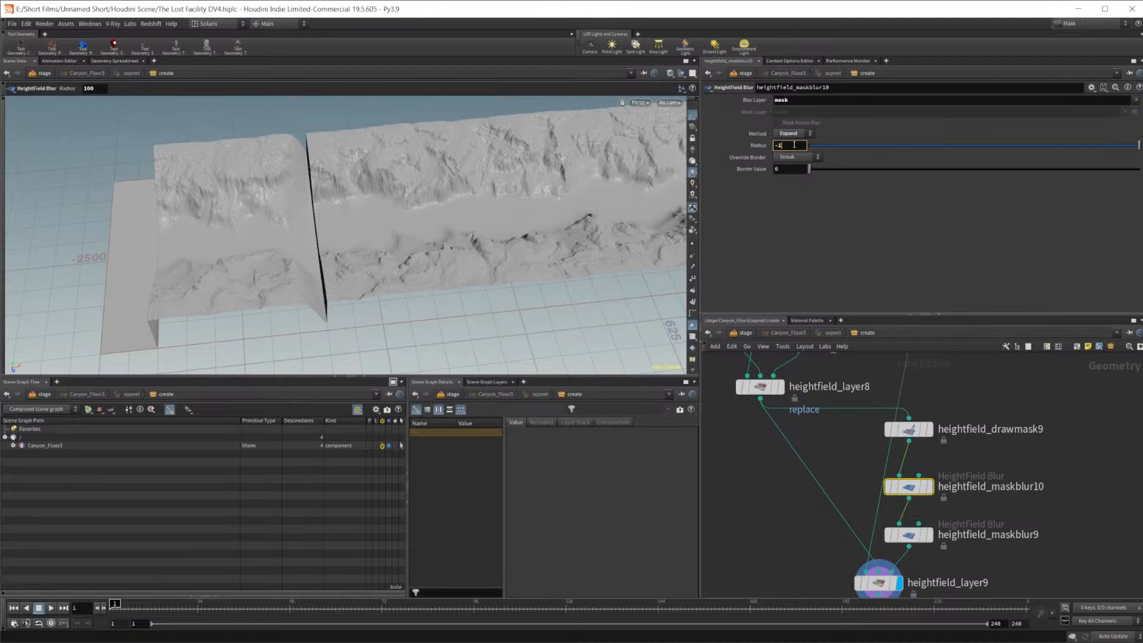
key("Return")
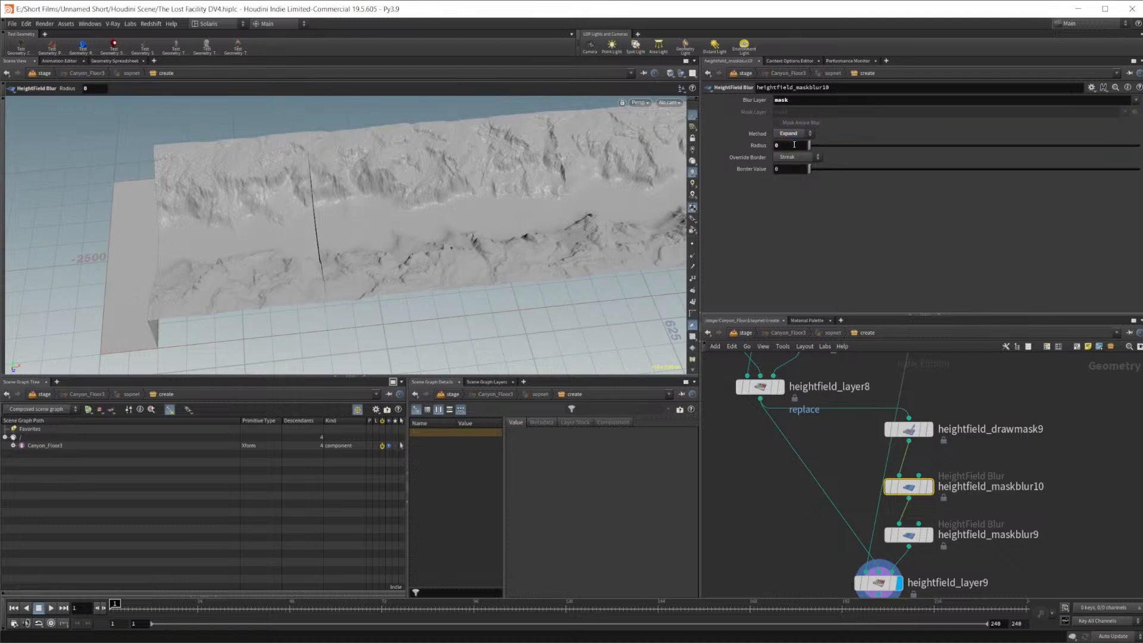
Set the radius of heightfield_maskblur10 to 100 and compare the output from heightfield_drawmask9 through heightfield_layer9
left_click(970, 519)
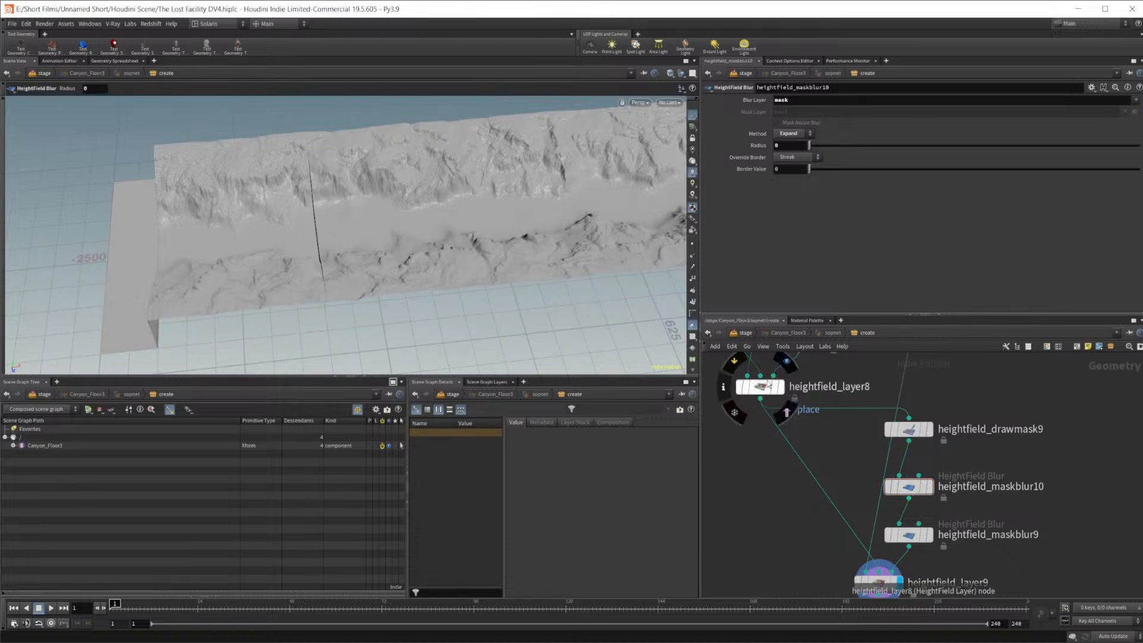
left_click(786, 364)
left_click(935, 409)
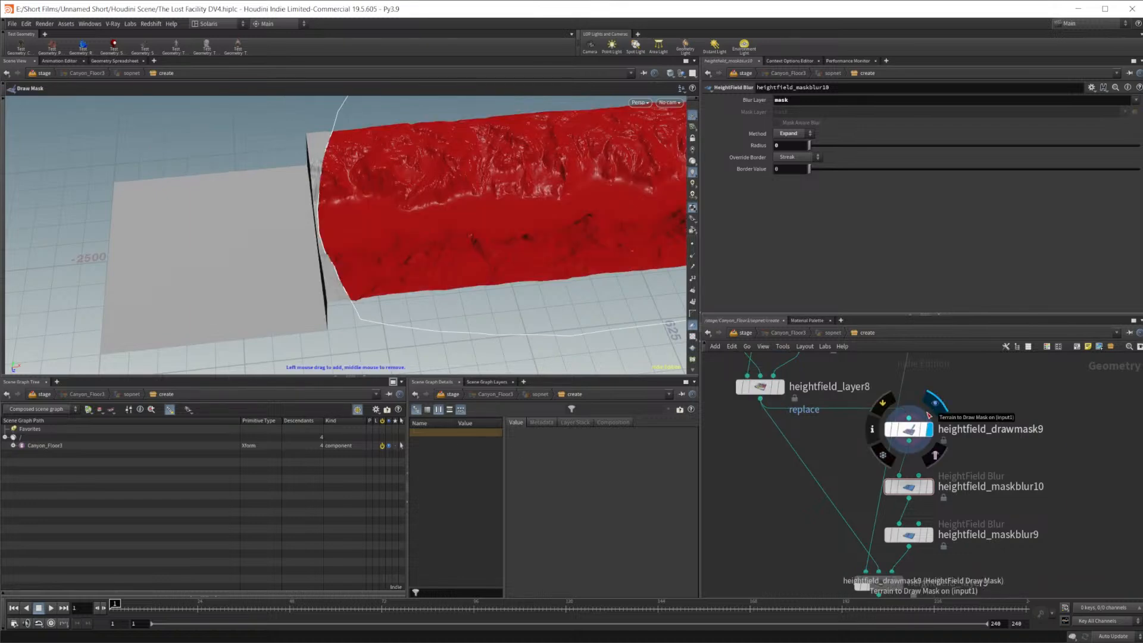
left_click(933, 466)
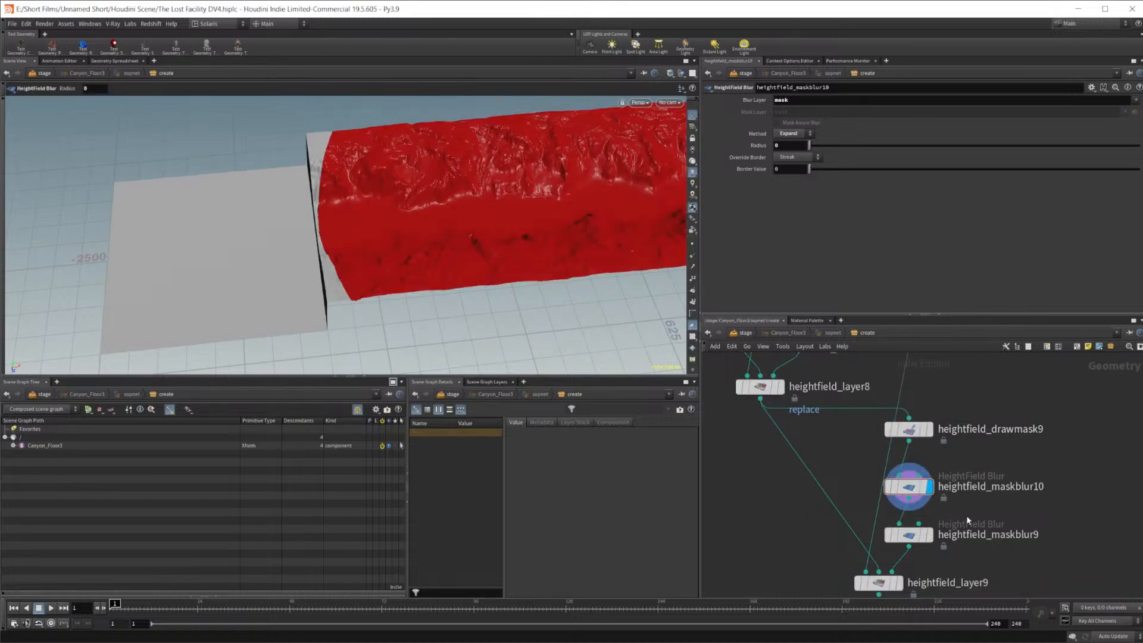
left_click(901, 451)
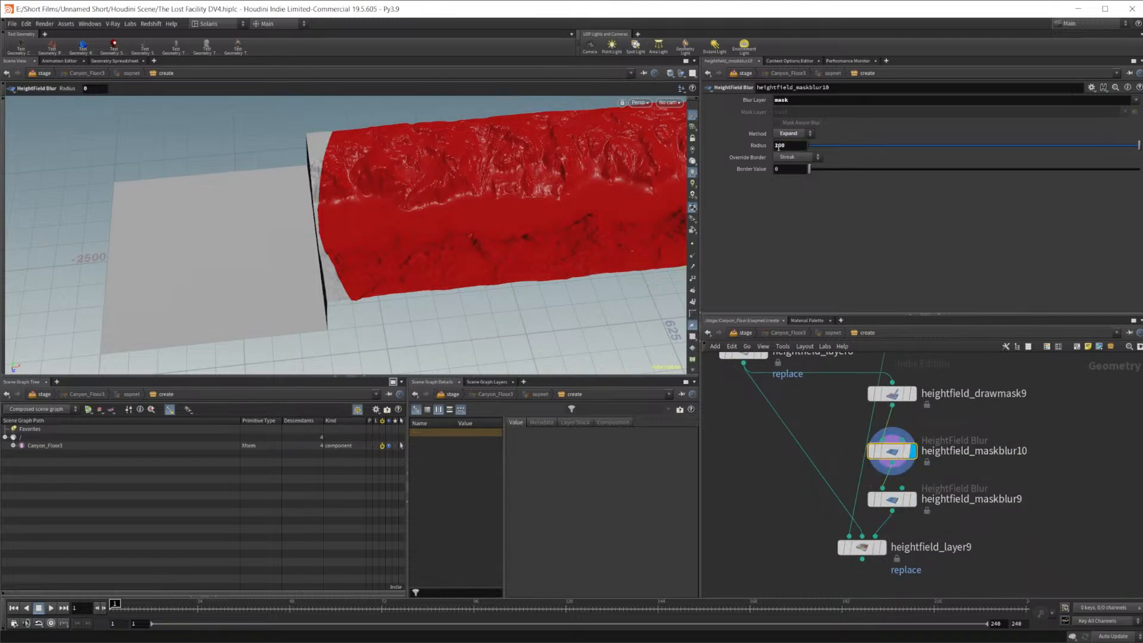
key("Return")
left_click_drag(365, 191, 393, 136, "alt")
left_click(913, 499)
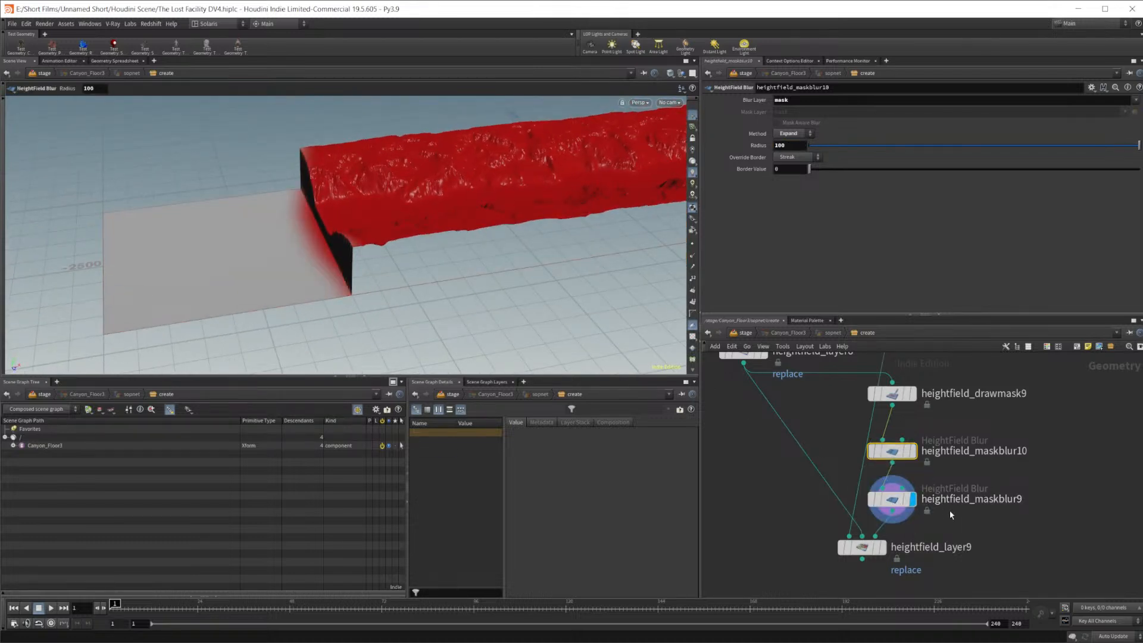
middle_click_drag(951, 515, 947, 460)
left_click(882, 491)
middle_click_drag(884, 424, 857, 453)
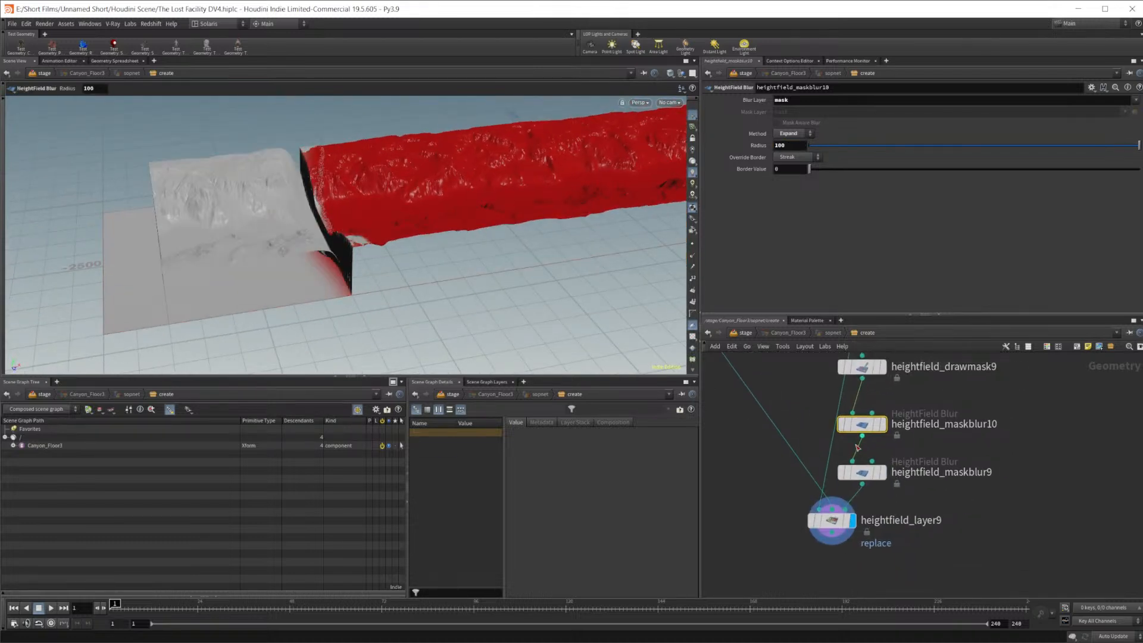
Try a radius of 200 on heightfield_maskblur10, return it to 100 and check the seam between the sections
left_click(780, 146)
type("200")
key("Return")
left_click(780, 145)
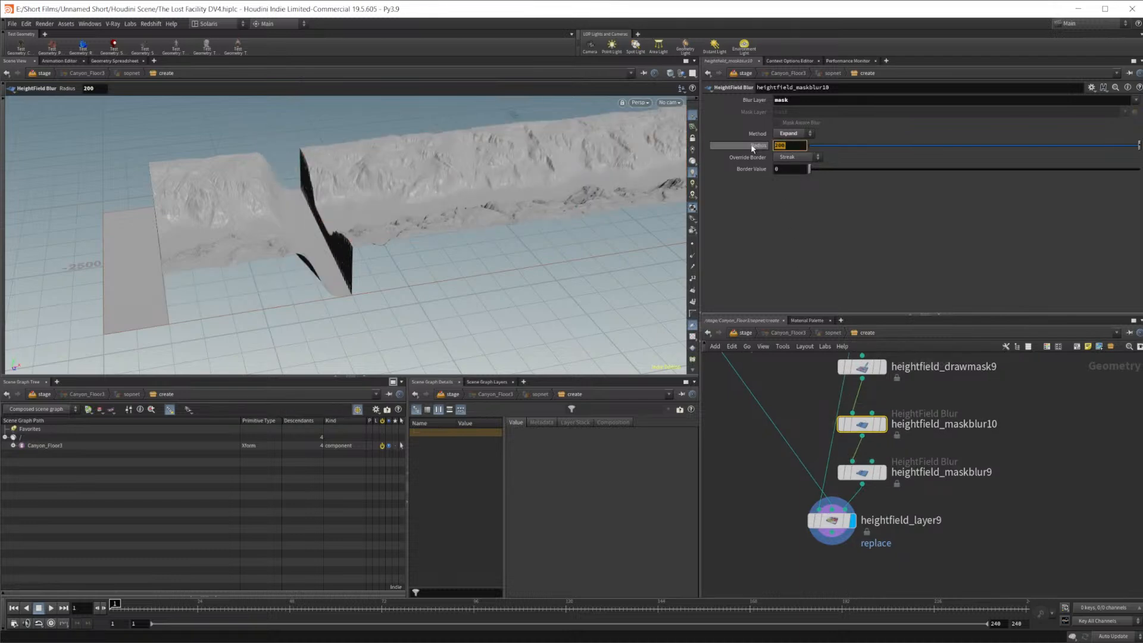
type("1")
key("Return")
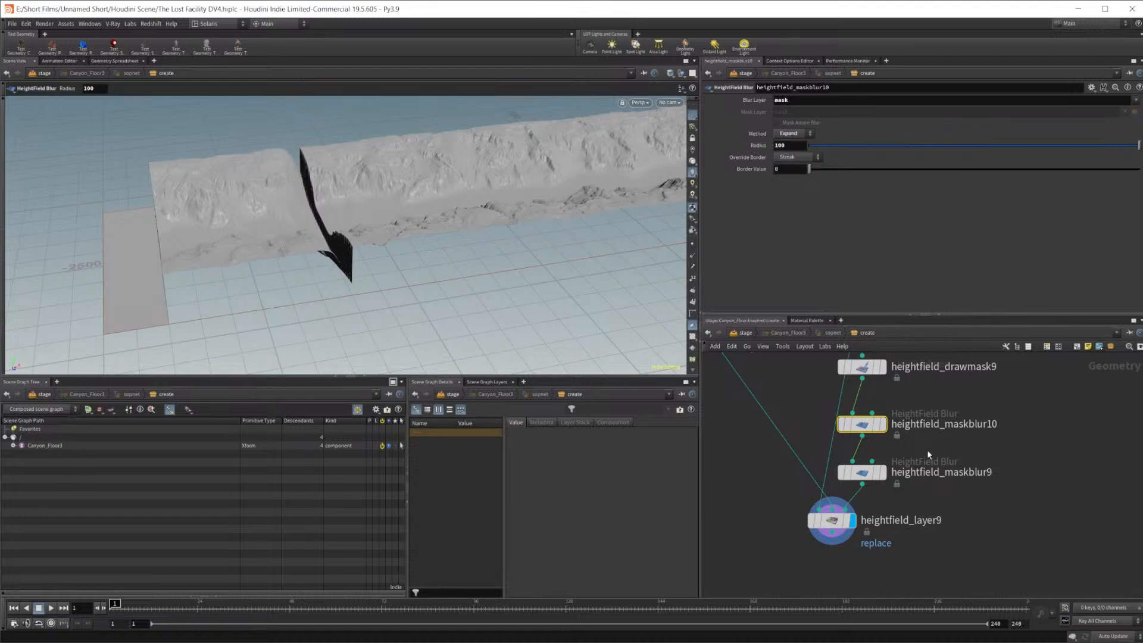
left_click_drag(459, 339, 366, 331, "alt")
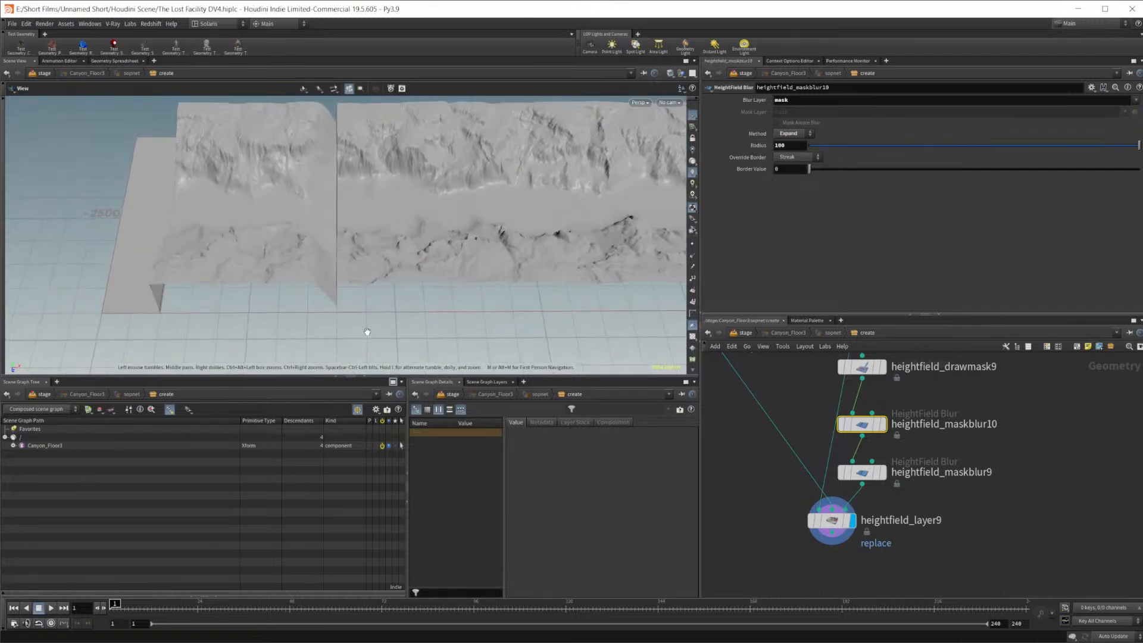
Switch heightfield_maskblur10 to the Shrink method with a radius of 50 and inspect the blended canyon walls up close
middle_click_drag(928, 444, 908, 455)
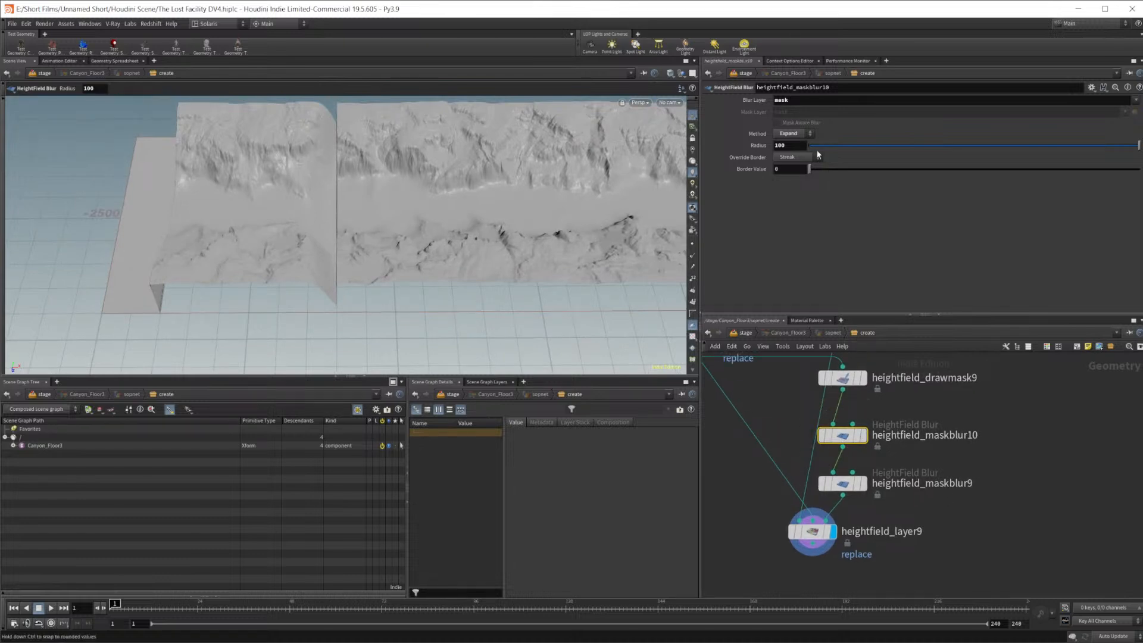
left_click(792, 134)
left_click(792, 146)
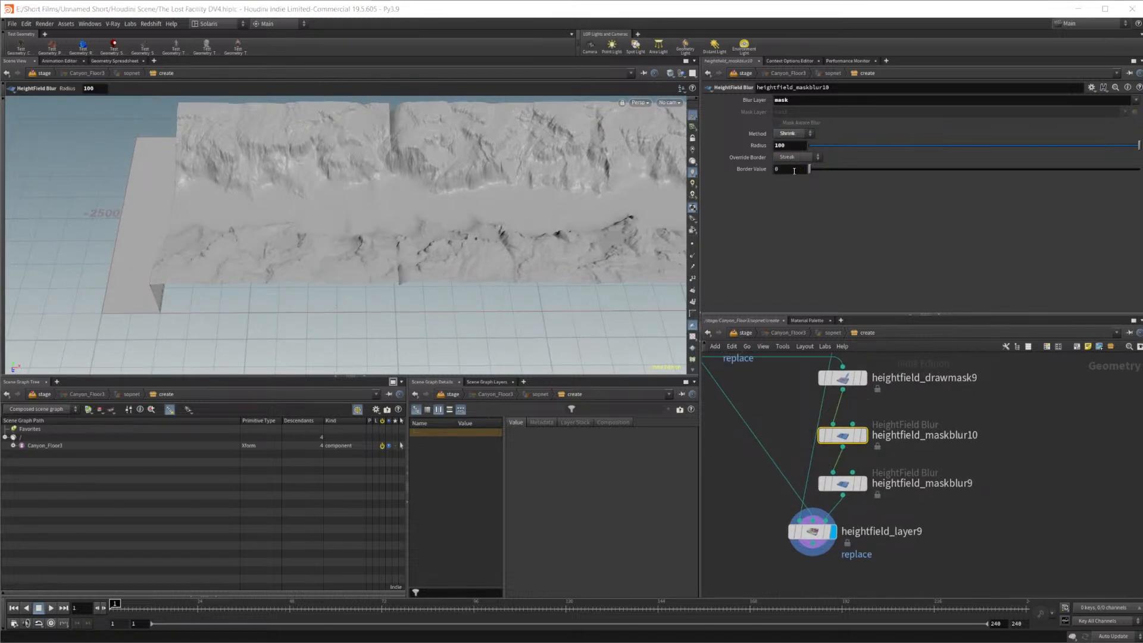
left_click_drag(434, 191, 457, 120, "alt")
left_click_drag(795, 144, 714, 145)
type("50")
key("Return")
left_click_drag(332, 199, 385, 240, "alt")
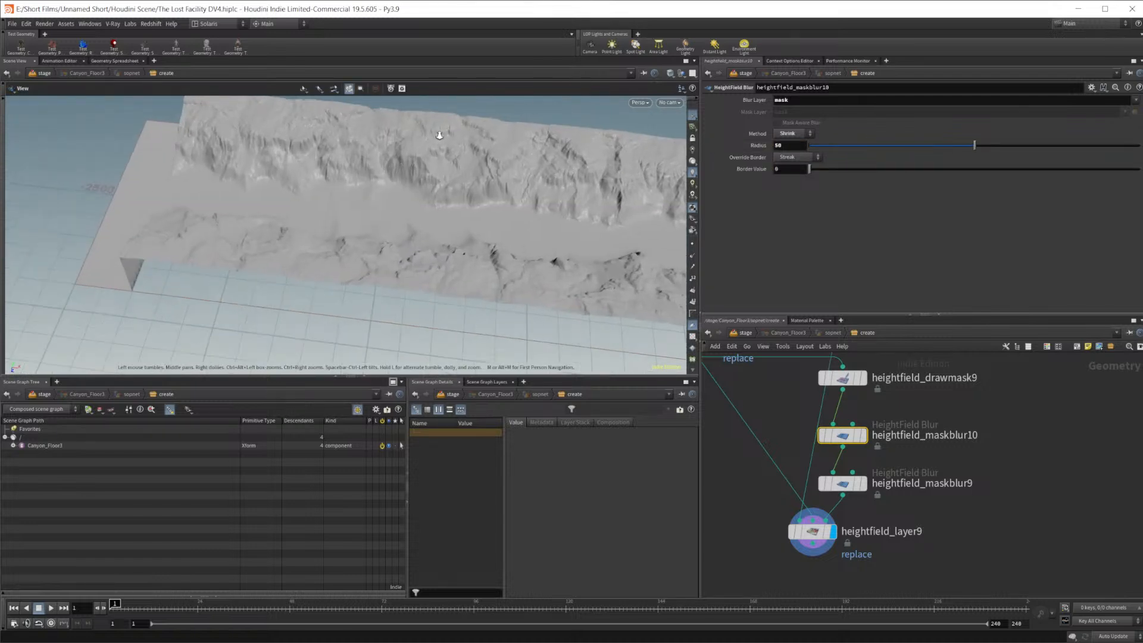
right_click_drag(528, 107, 524, 250, "alt")
middle_click_drag(381, 107, 393, 183, "alt")
right_click_drag(393, 183, 551, 175, "alt")
left_click_drag(552, 175, 373, 250)
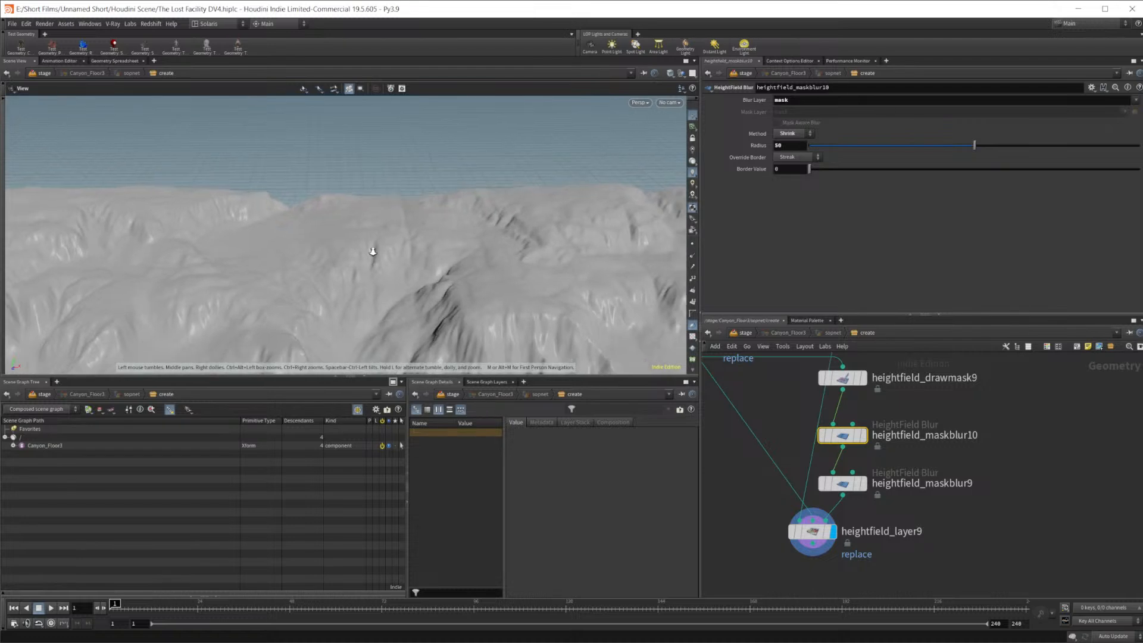
right_click_drag(372, 250, 285, 196, "alt")
Try a Translate X of -150 on heightfield_xform12
middle_click_drag(936, 485, 894, 511)
scroll(929, 519, "down", 6)
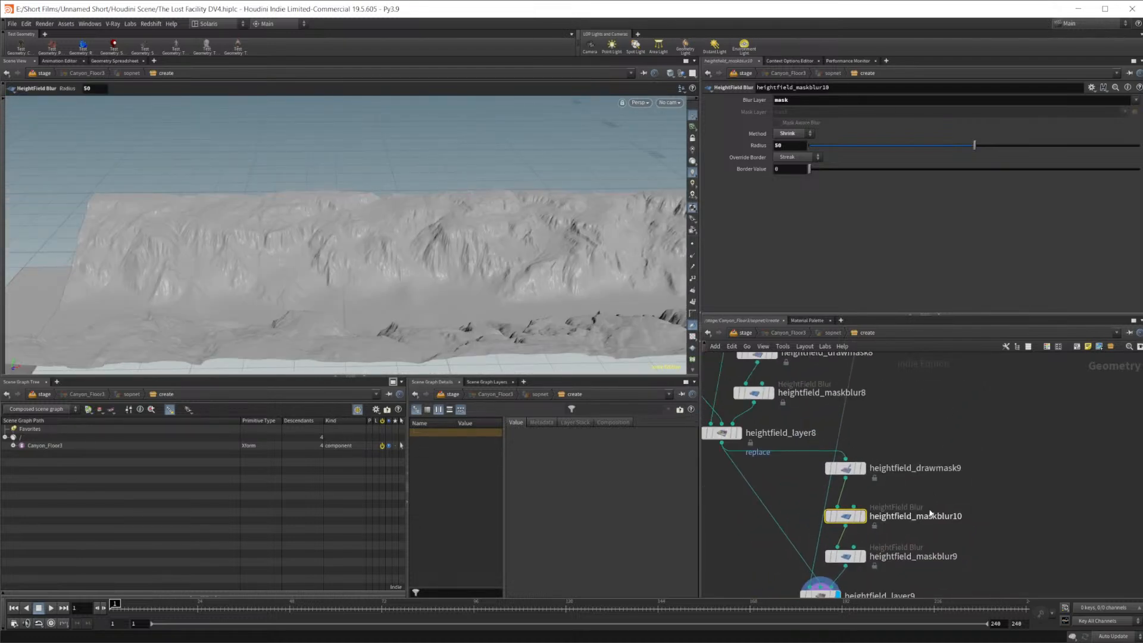
middle_click_drag(914, 412, 880, 515)
scroll(892, 444, "up", 5)
middle_click_drag(918, 389, 862, 550)
left_click(813, 534)
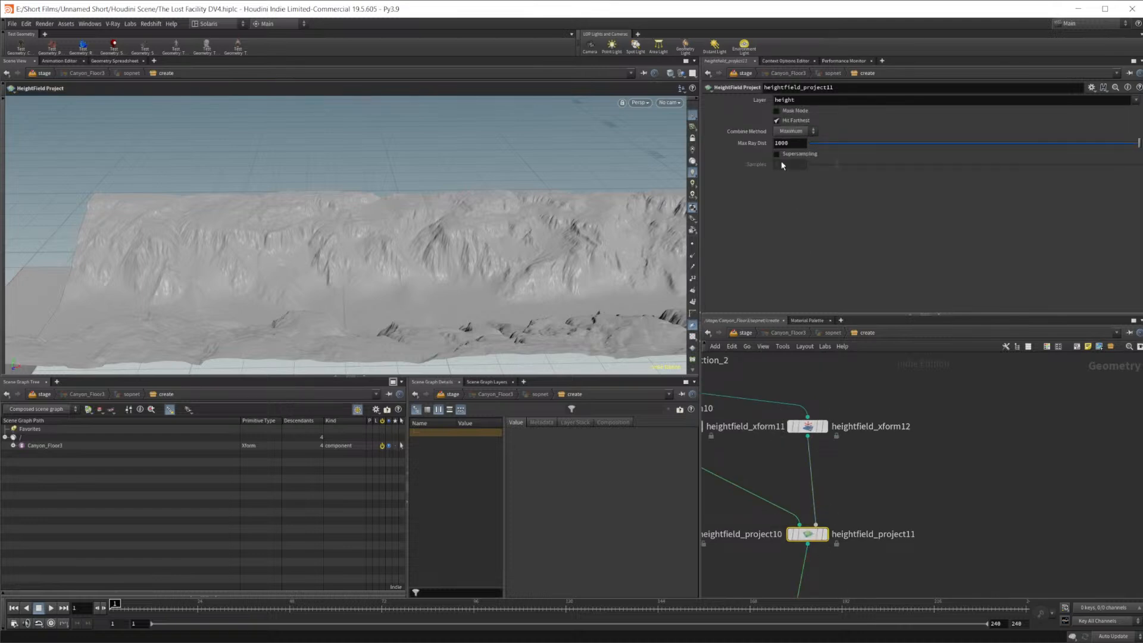
left_click(808, 426)
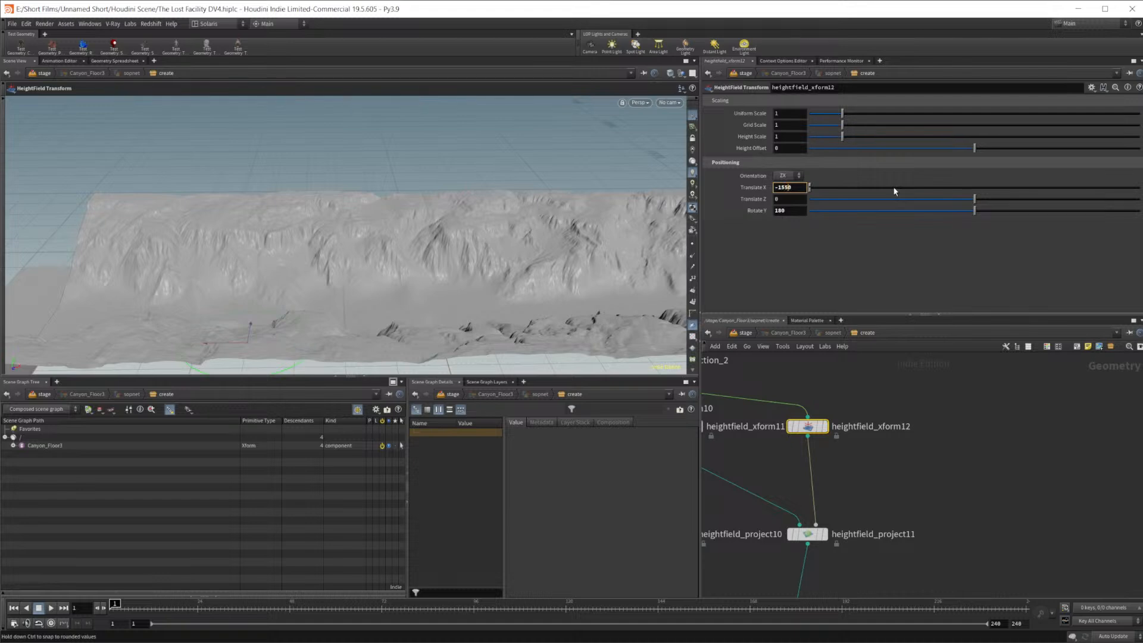
key("BackSpace")
key("Return")
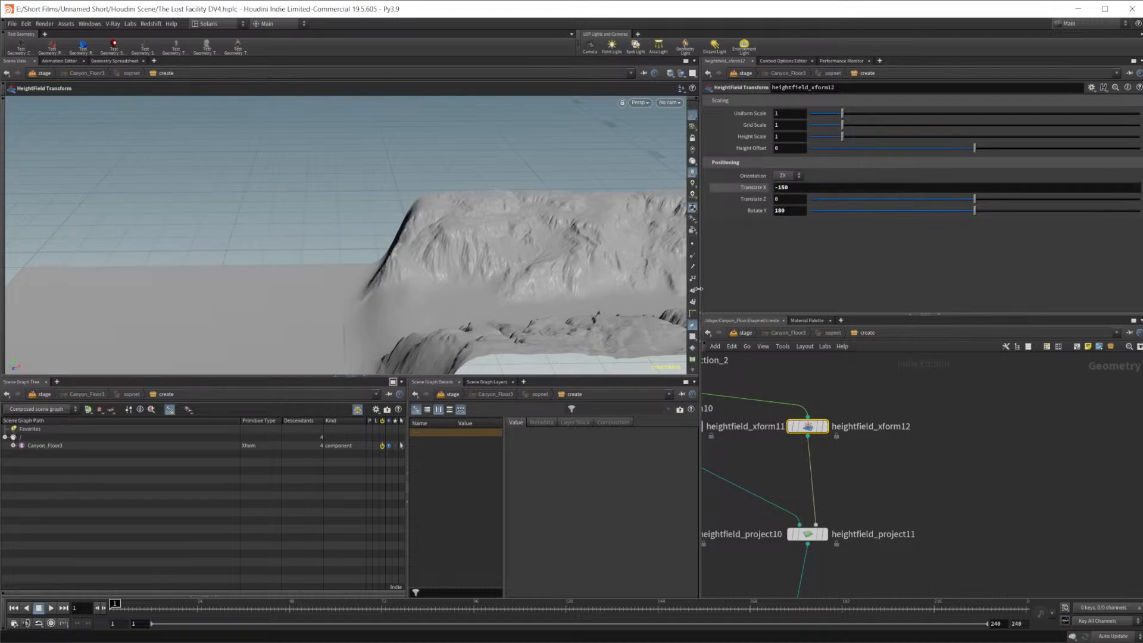
Undo the last translation change and set the Translate X of heightfield_xform12 to -1500
middle_click_drag(901, 468, 884, 362)
left_click(777, 189)
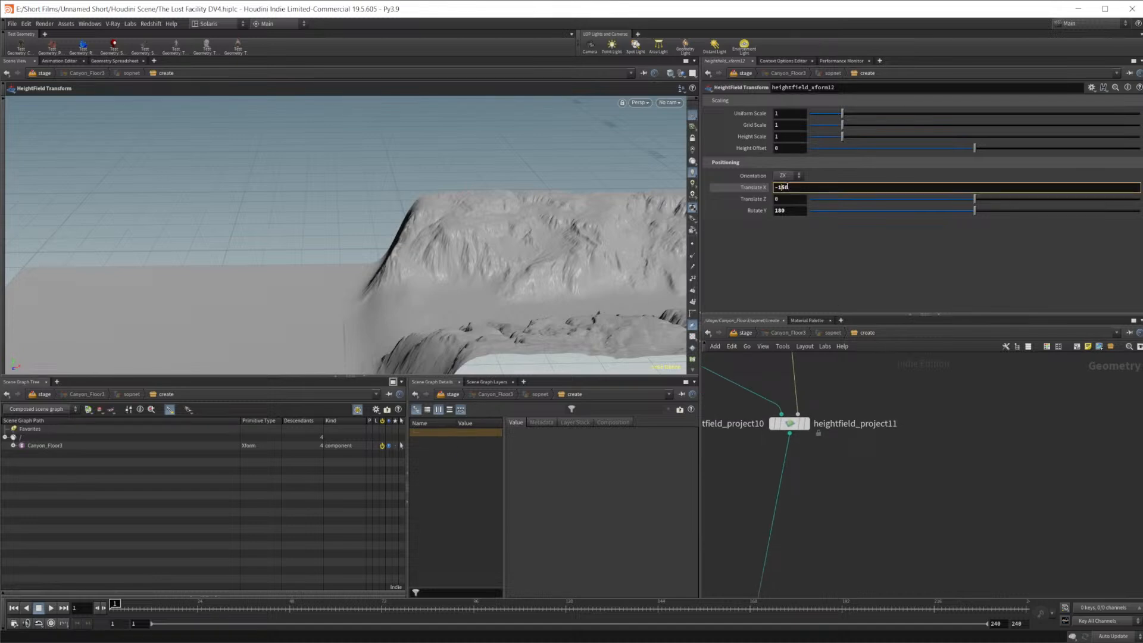
double_click(876, 424)
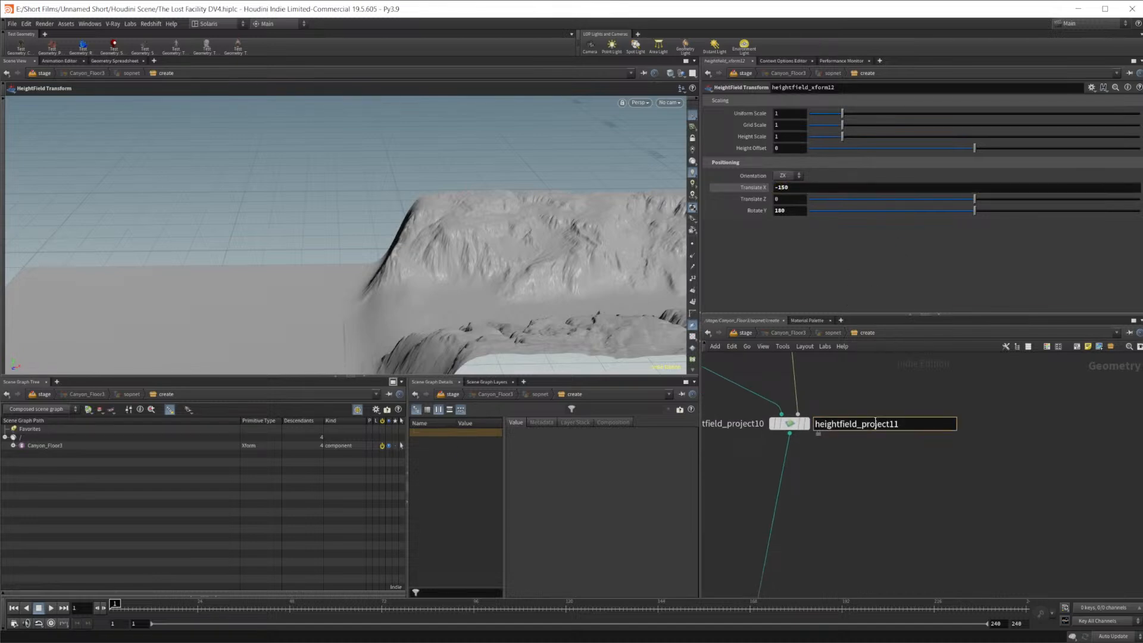
left_click(870, 505)
key("ctrl+z")
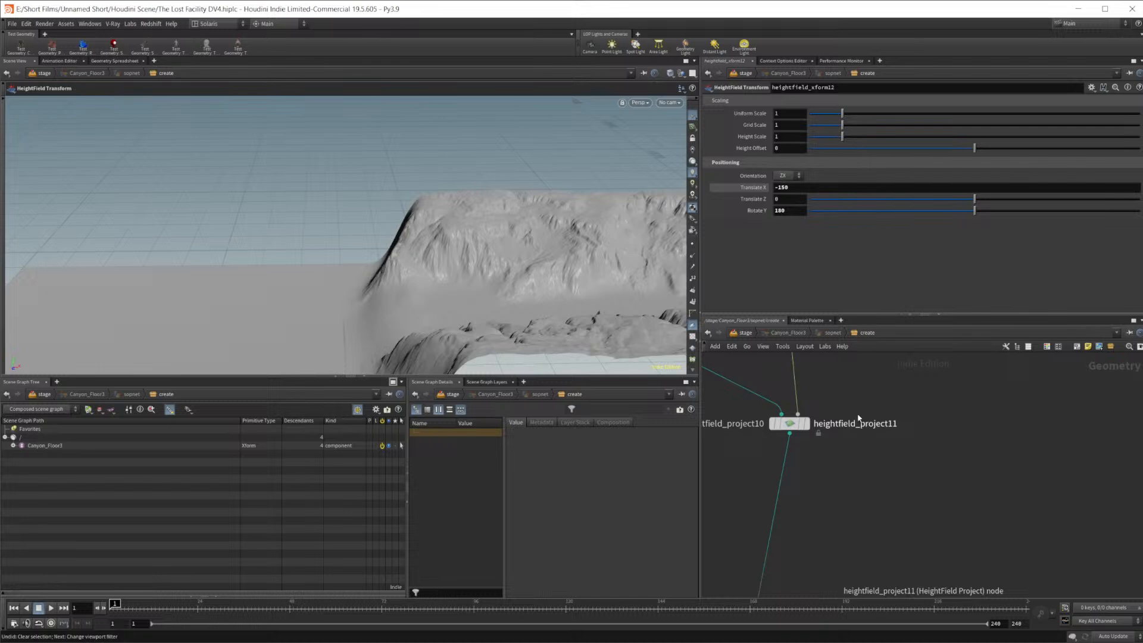
key("ctrl+z")
left_click(785, 188)
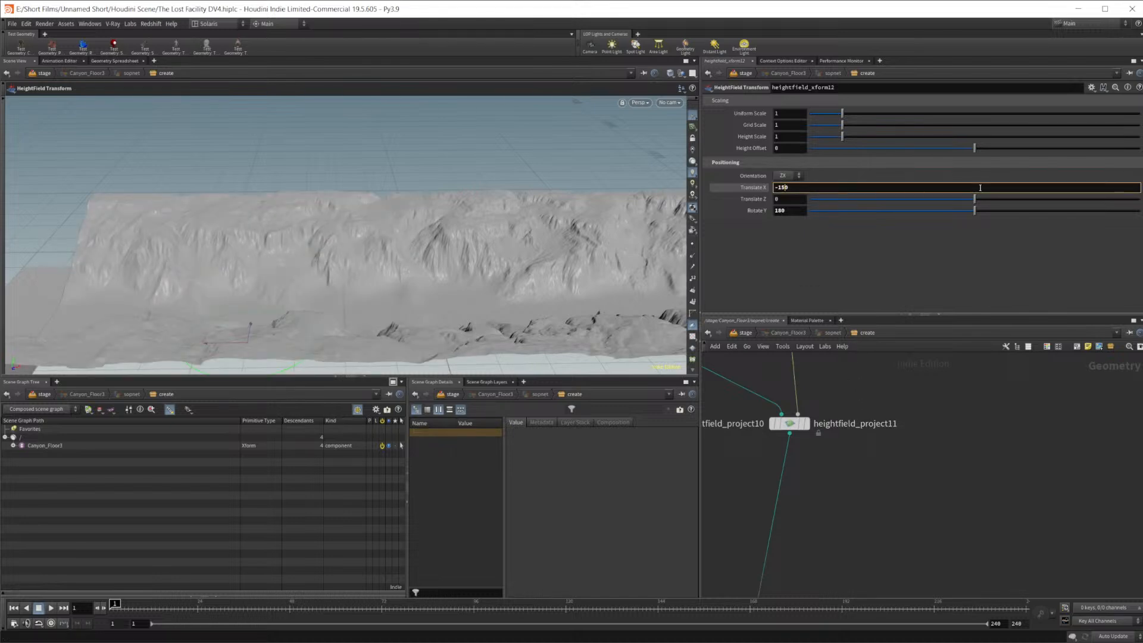
key("Return")
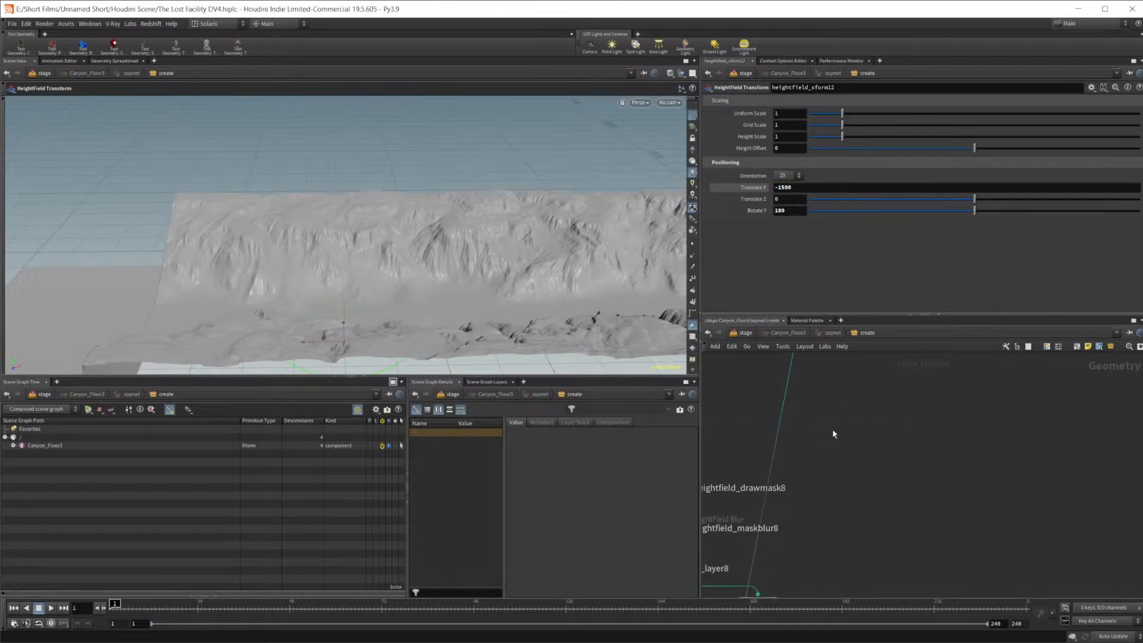
Delete heightfield_maskblur10 and reposition heightfield_maskblur9 beneath heightfield_drawmask9
scroll(827, 444, "up", 4)
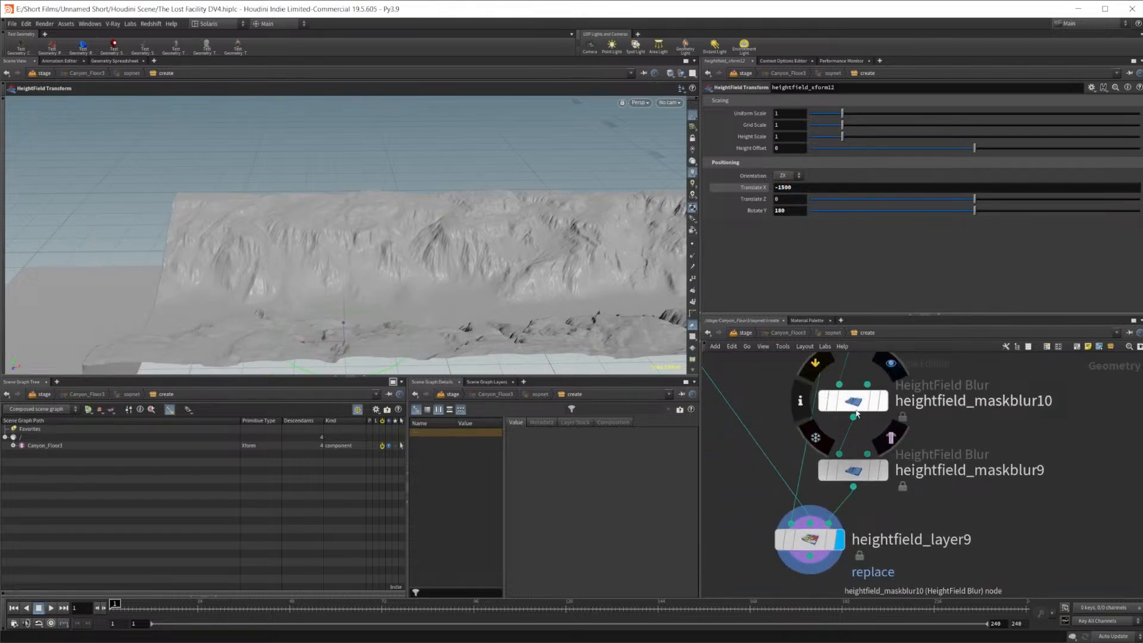
left_click(856, 408)
key("Delete")
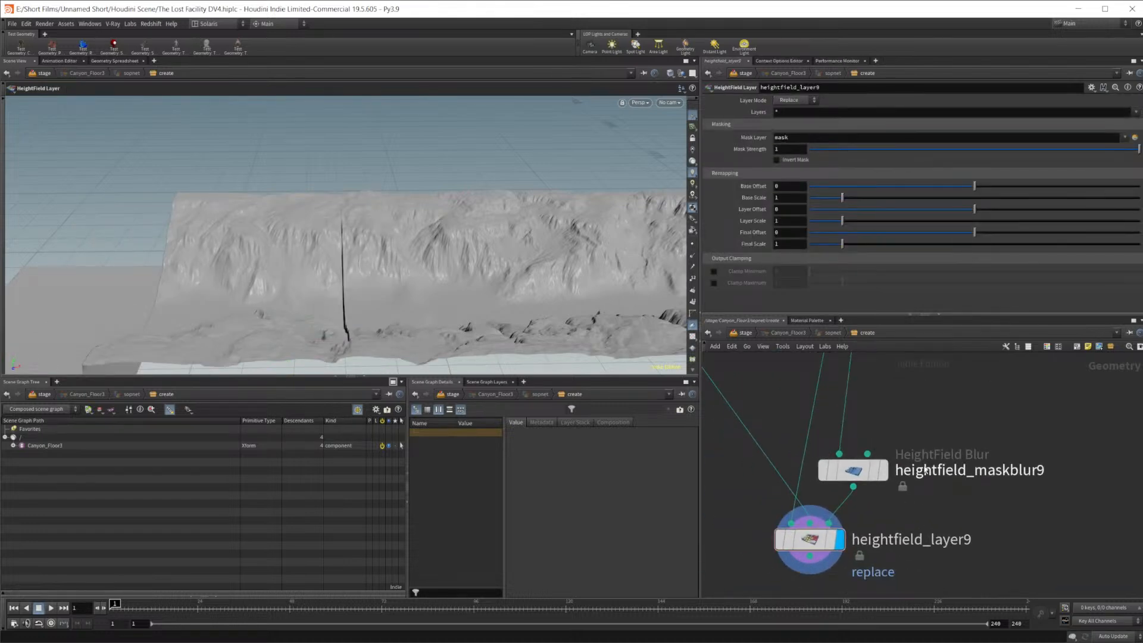
middle_click_drag(931, 426, 900, 480)
left_click(825, 522)
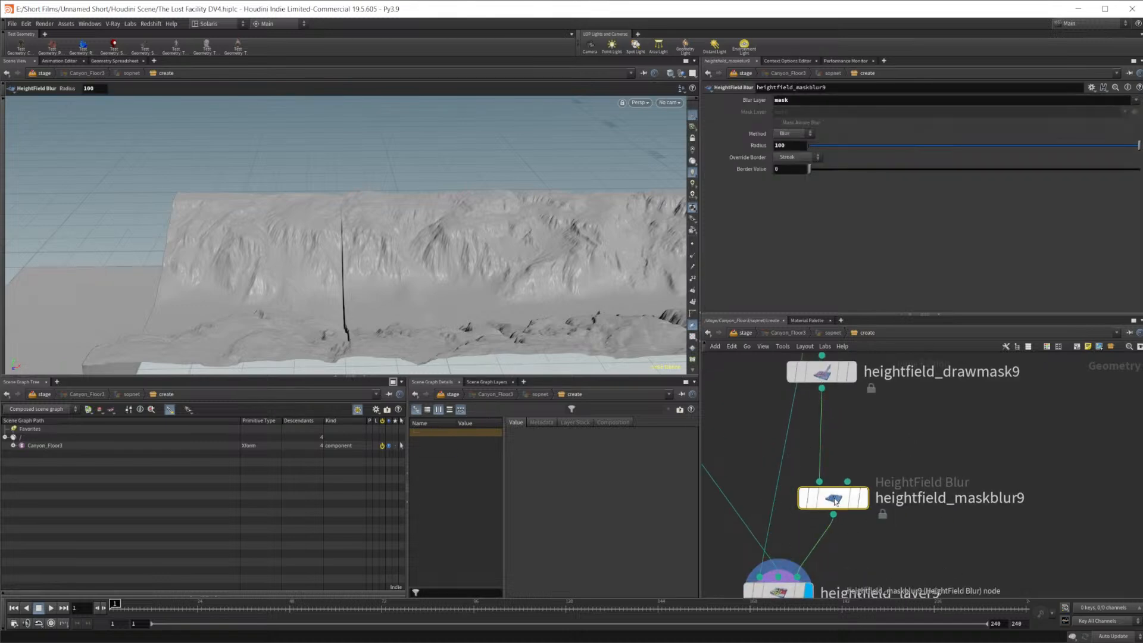
left_click_drag(825, 523, 835, 520)
mouse_move(875, 418)
middle_mouse_down()
mouse_move(855, 481)
mouse_move(857, 445)
middle_mouse_up()
Show the heightfield_drawmask9 mask over the whole canyon from above and delete its existing stroke
left_click(838, 399)
scroll(857, 446, "down", 5)
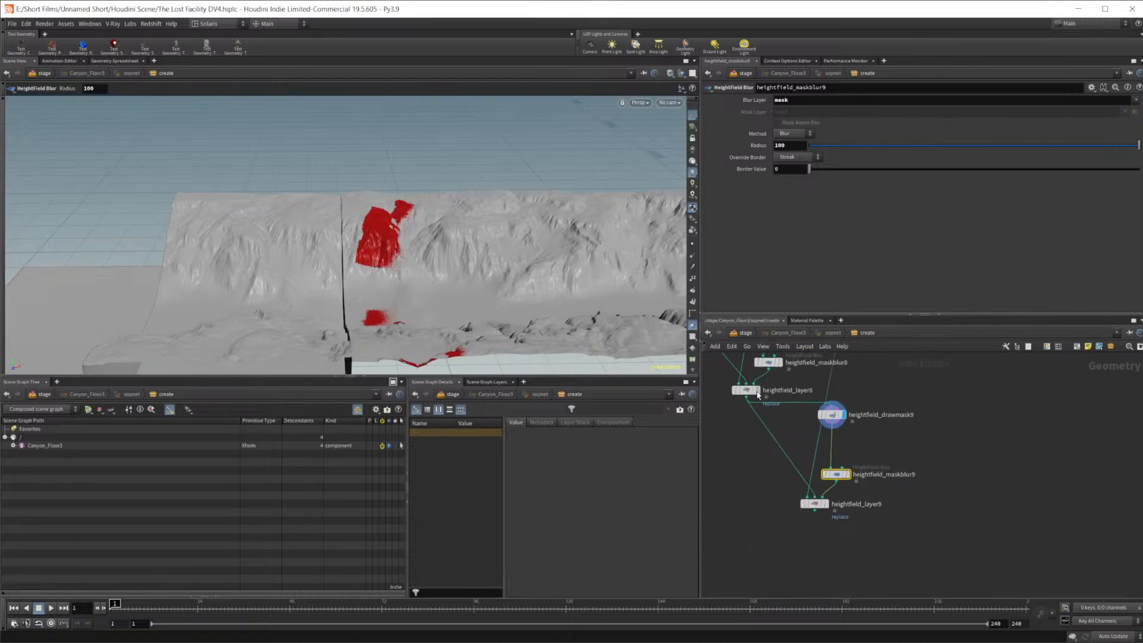
left_click(759, 392)
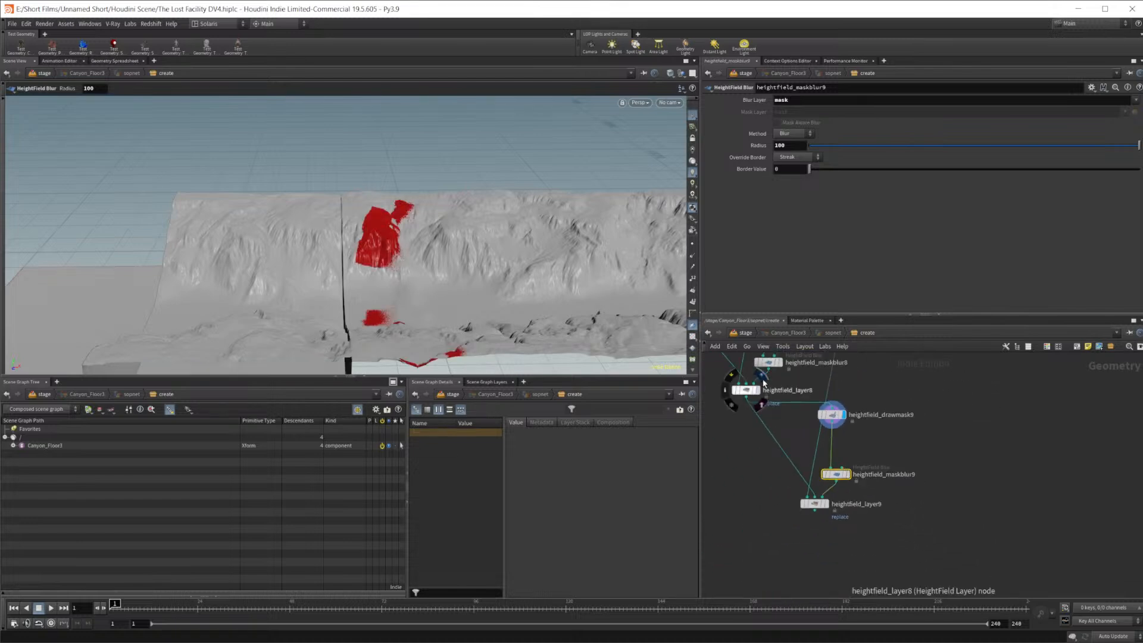
left_click(846, 404)
left_click_drag(378, 250, 324, 248, "alt")
scroll(446, 268, "down", 4)
left_click(839, 415)
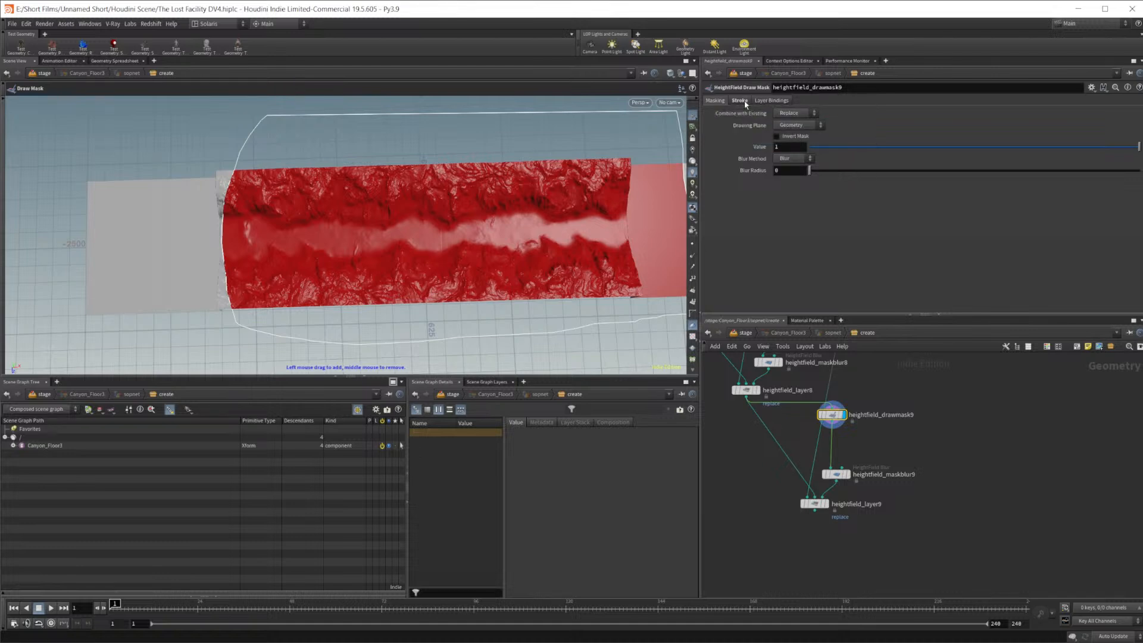
left_click(741, 101)
left_click(718, 136)
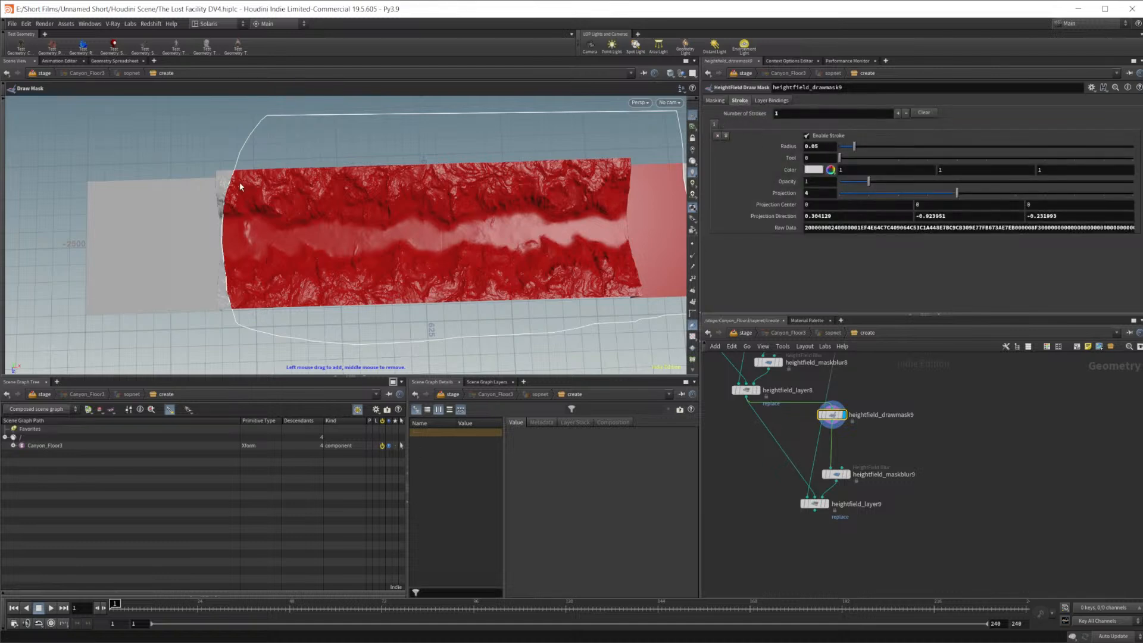
left_click(717, 136)
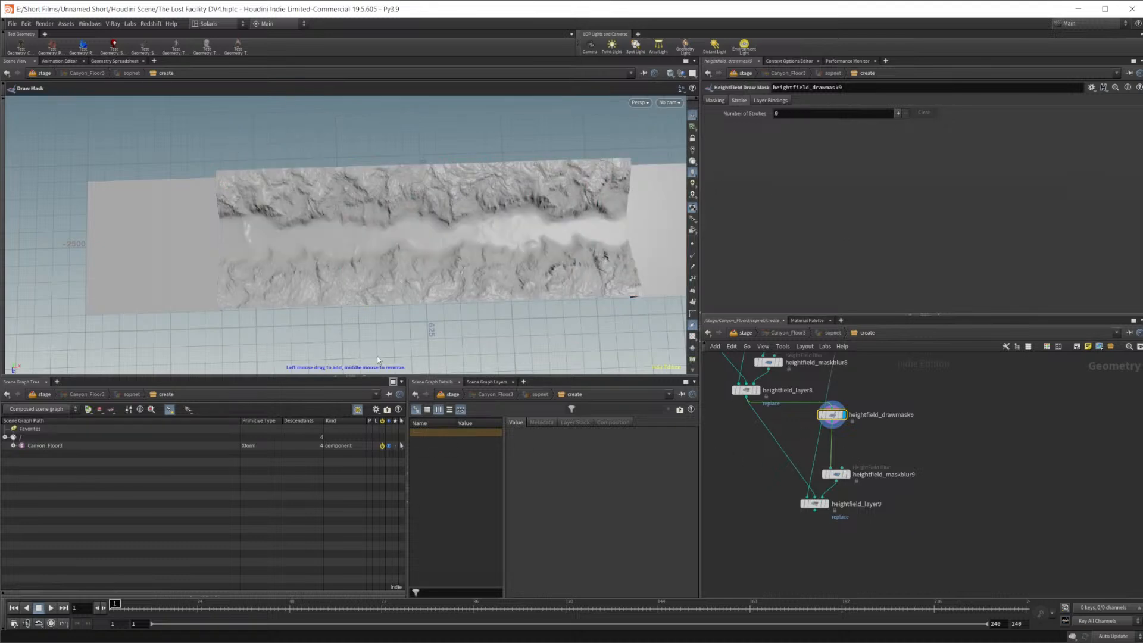
With heightfield_layer9 displayed, draw a new mask loop around the existing canyon, starting inside the new section's overlap, and inspect the blend
left_click(826, 504)
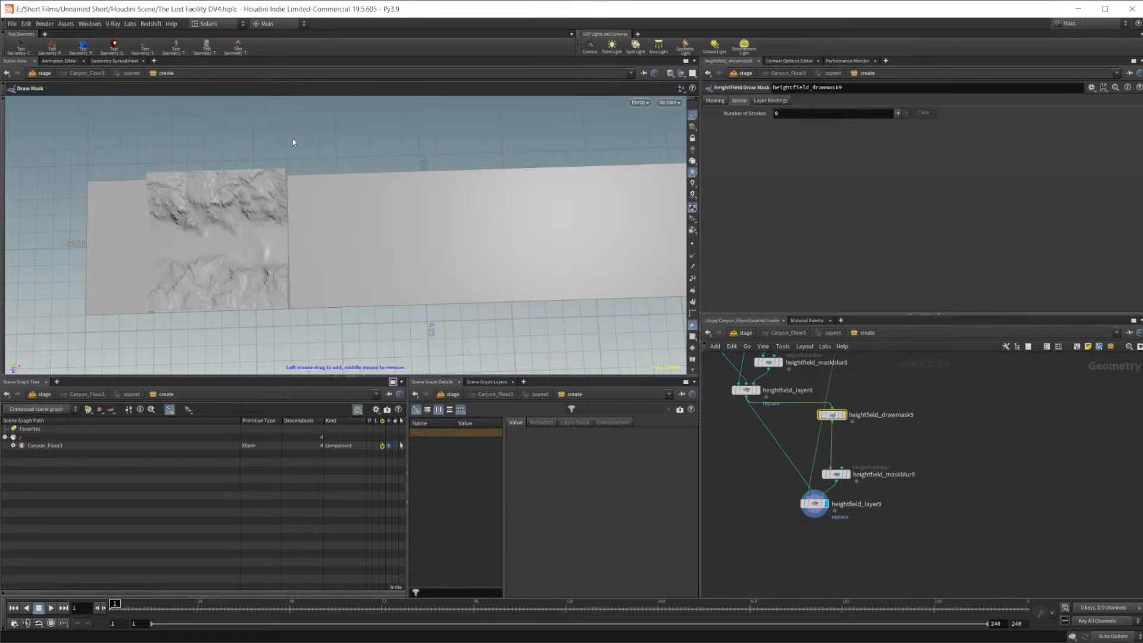
left_click_drag(281, 131, 276, 134)
mouse_move(265, 310)
left_mouse_down()
mouse_move(273, 321)
mouse_move(456, 349)
mouse_move(666, 327)
mouse_move(679, 294)
mouse_move(667, 120)
left_mouse_up()
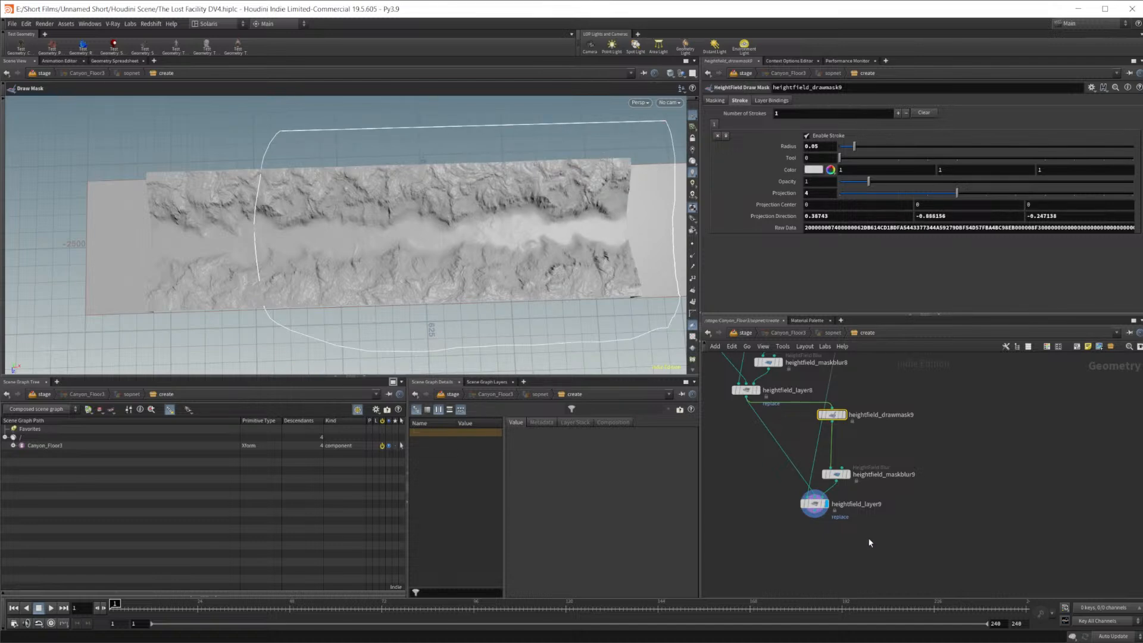
scroll(857, 509, "up", 2)
left_click(766, 420)
mouse_move(197, 256)
left_mouse_down()
mouse_move(220, 256)
mouse_move(194, 268)
mouse_move(314, 213)
mouse_move(401, 247)
mouse_move(348, 253)
mouse_move(331, 301)
mouse_move(329, 281)
mouse_move(250, 256)
mouse_move(506, 356)
mouse_move(492, 275)
mouse_move(472, 243)
left_mouse_up()
middle_click_drag(848, 432, 902, 475)
right_click_drag(510, 276, 695, 196)
left_click_drag(381, 250, 405, 202)
right_click_drag(453, 268, 393, 310)
Duplicate heightfield_xform12 beside the original and change the Translate X of the copy
middle_click_drag(998, 362, 843, 548)
scroll(875, 462, "down", 3)
scroll(807, 458, "up", 3)
middle_click_drag(791, 445, 830, 451)
left_click_drag(767, 407, 865, 407, "alt")
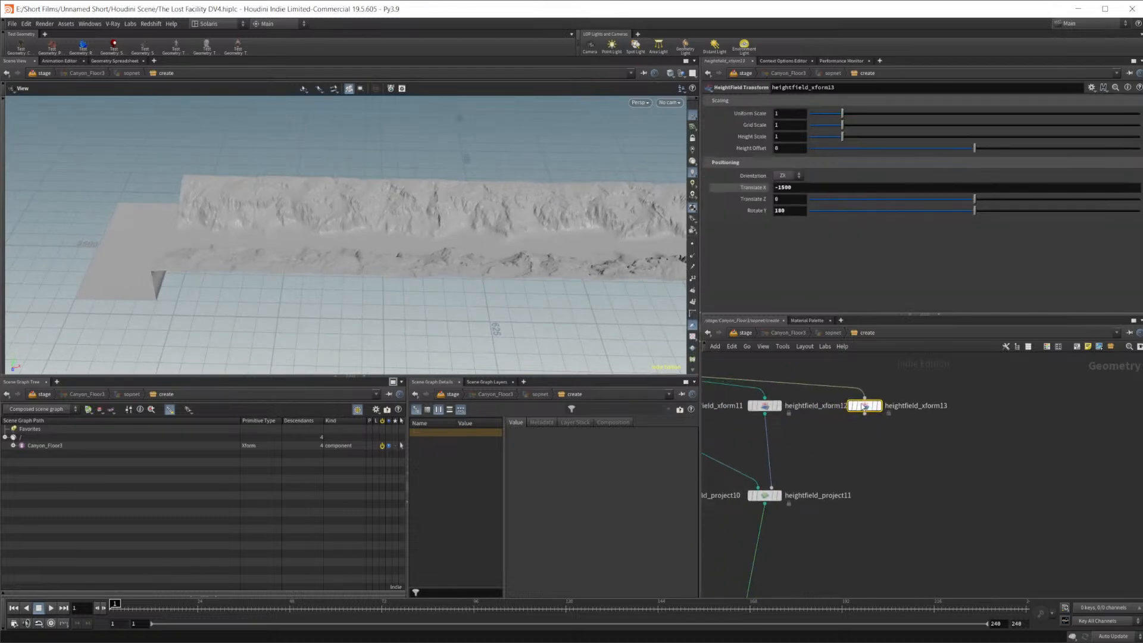
left_click(775, 188)
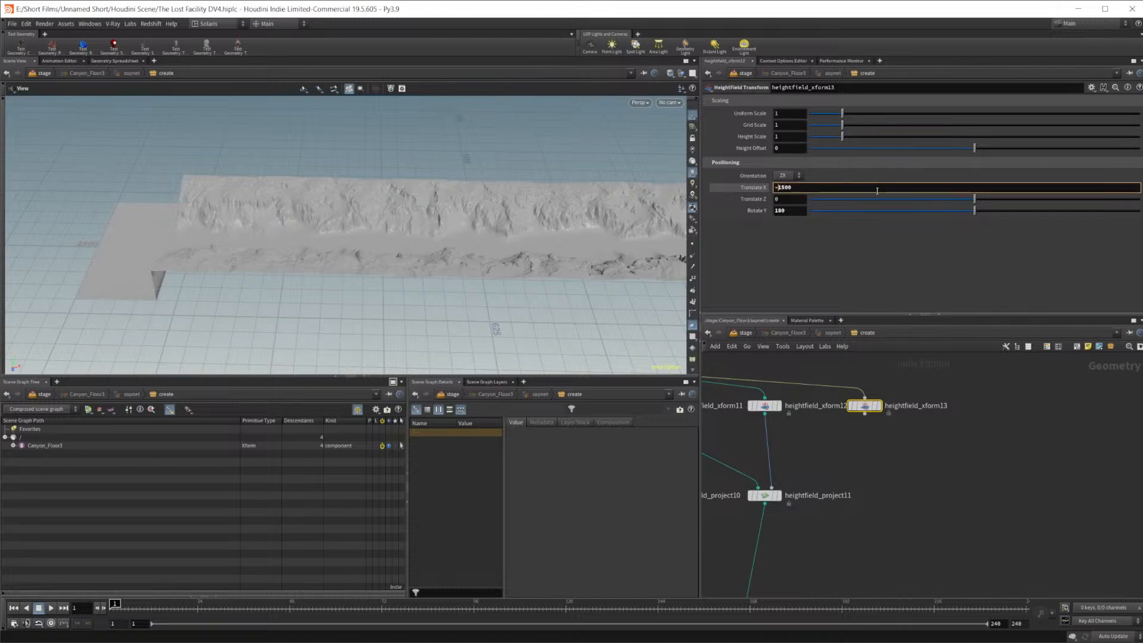
key("Return")
Duplicate heightfield_project11 beside the original and line up heightfield_maskblur9 and heightfield_layer9 beneath heightfield_drawmask9
left_click_drag(766, 495, 870, 494, "alt")
middle_click_drag(899, 557, 847, 429)
scroll(865, 507, "down", 5)
scroll(830, 552, "up", 3)
middle_click_drag(804, 548, 900, 552)
scroll(827, 505, "up", 2)
left_click_drag(879, 567, 815, 469)
left_click_drag(834, 515, 845, 486)
left_click(889, 539)
middle_click_drag(1030, 490, 902, 521)
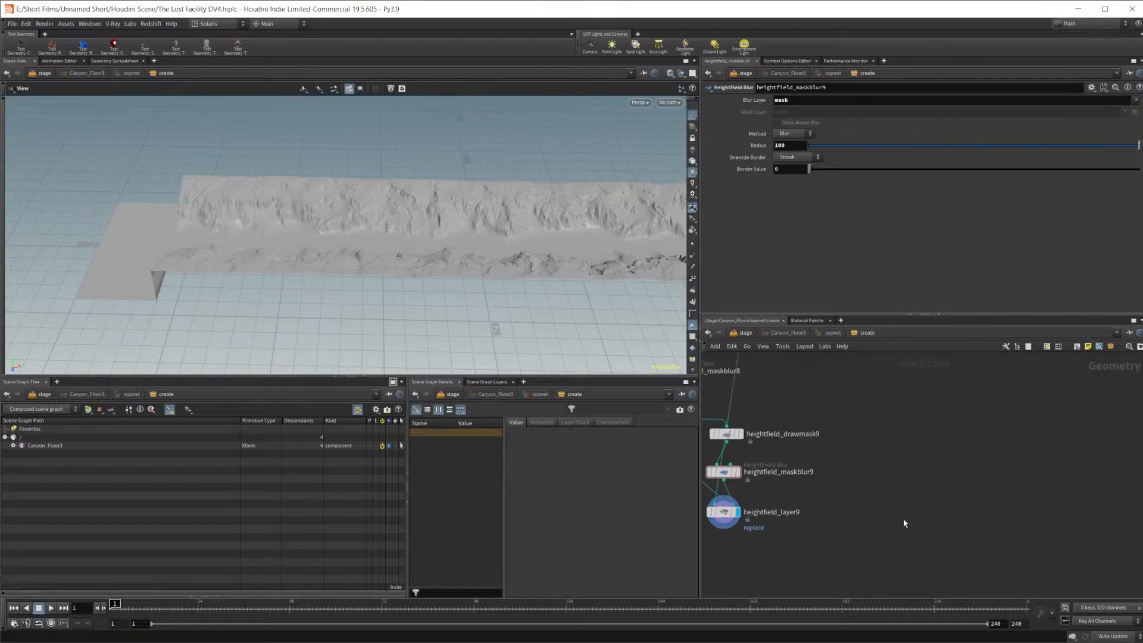
Duplicate heightfield_layer9 below the original and replace the copy's inherited layer and mask connections with heightfield_layer9's output
left_click_drag(725, 511, 806, 558, "alt")
middle_click_drag(830, 514, 887, 525)
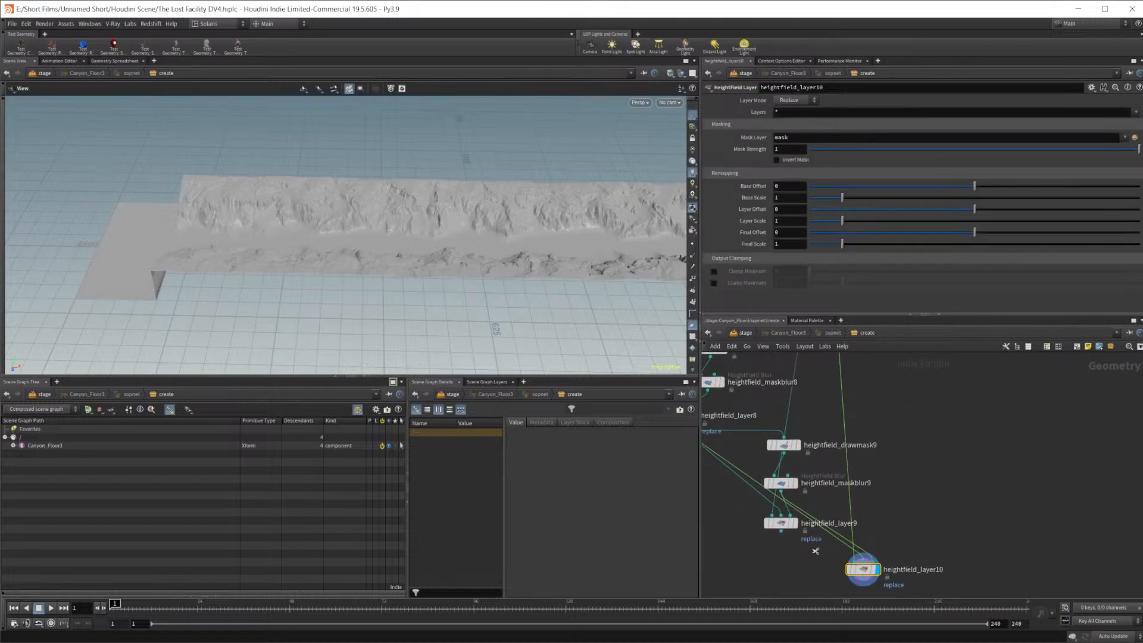
key("y")
left_click_drag(811, 555, 860, 541)
left_click_drag(781, 531, 863, 561)
scroll(841, 578, "down", 1)
middle_click_drag(933, 467, 819, 360)
scroll(841, 577, "down", 2)
scroll(819, 360, "up", 1)
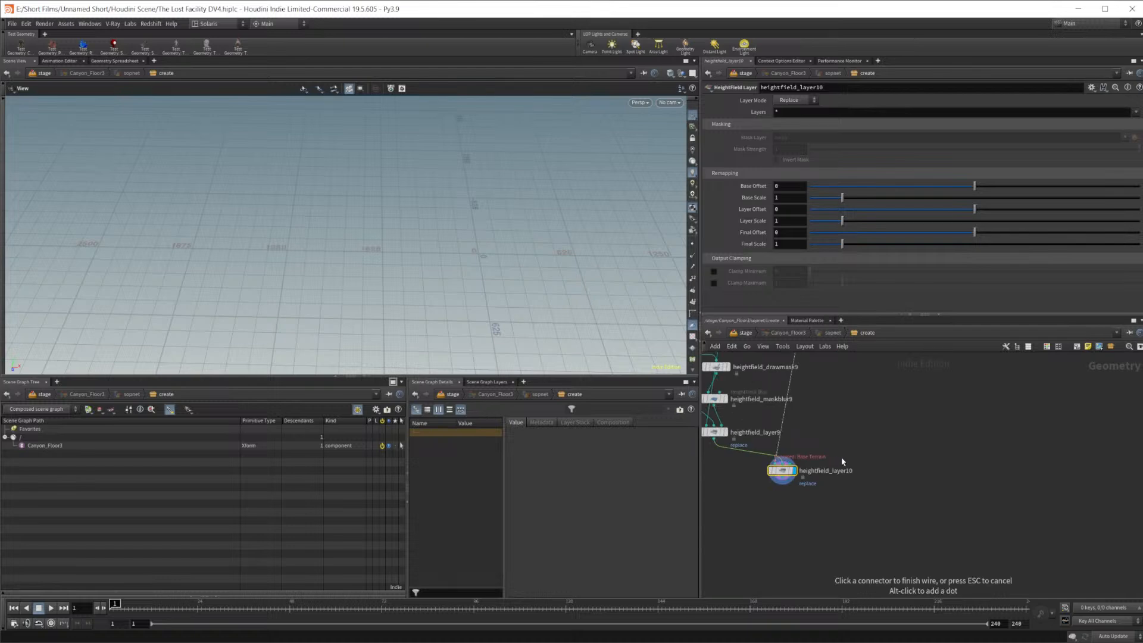
middle_click_drag(839, 459, 904, 424)
left_click_drag(850, 436, 850, 461)
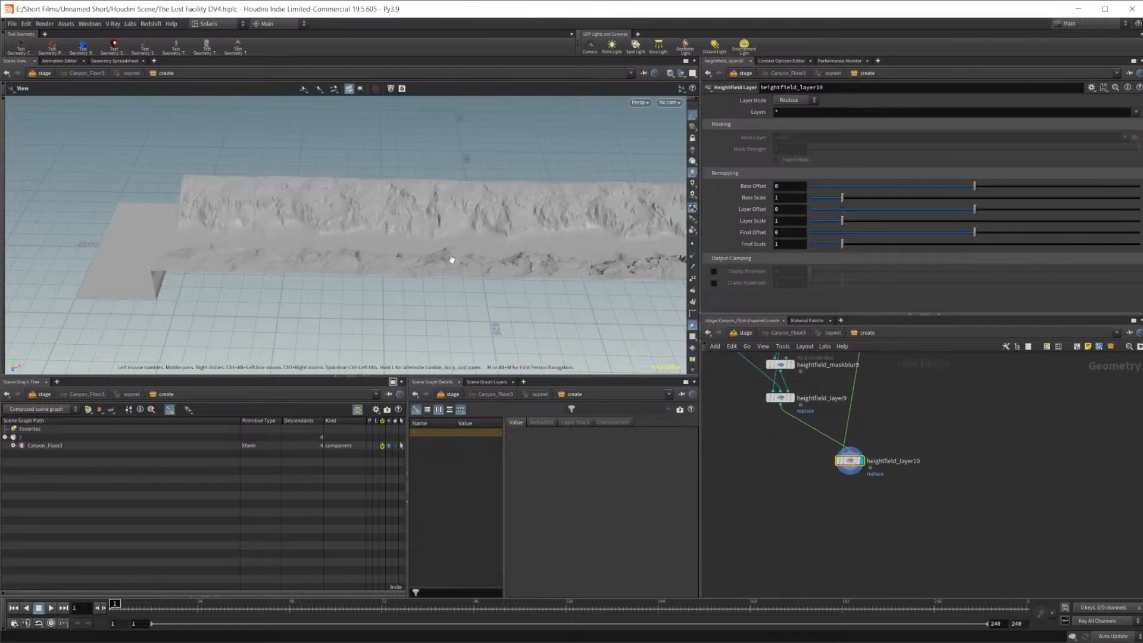
left_click_drag(452, 260, 177, 272)
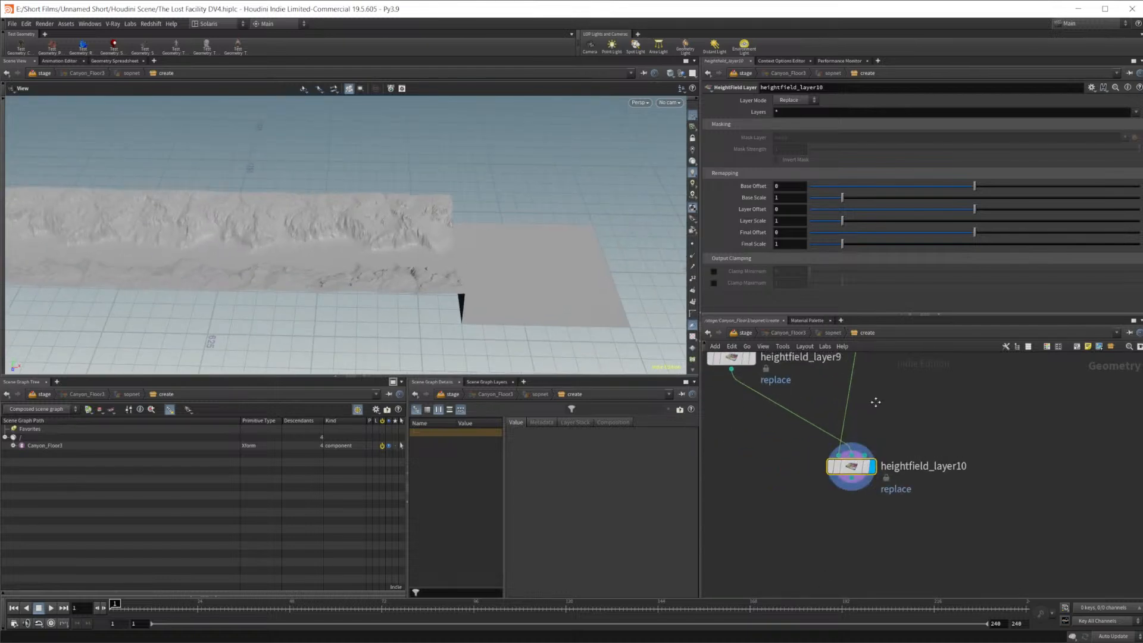
Add a HeightField Draw Mask node fed by heightfield_layer9 and connect it to the mask input of heightfield_layer10
scroll(856, 428, "up", 2)
key("Tab")
type("hf dr")
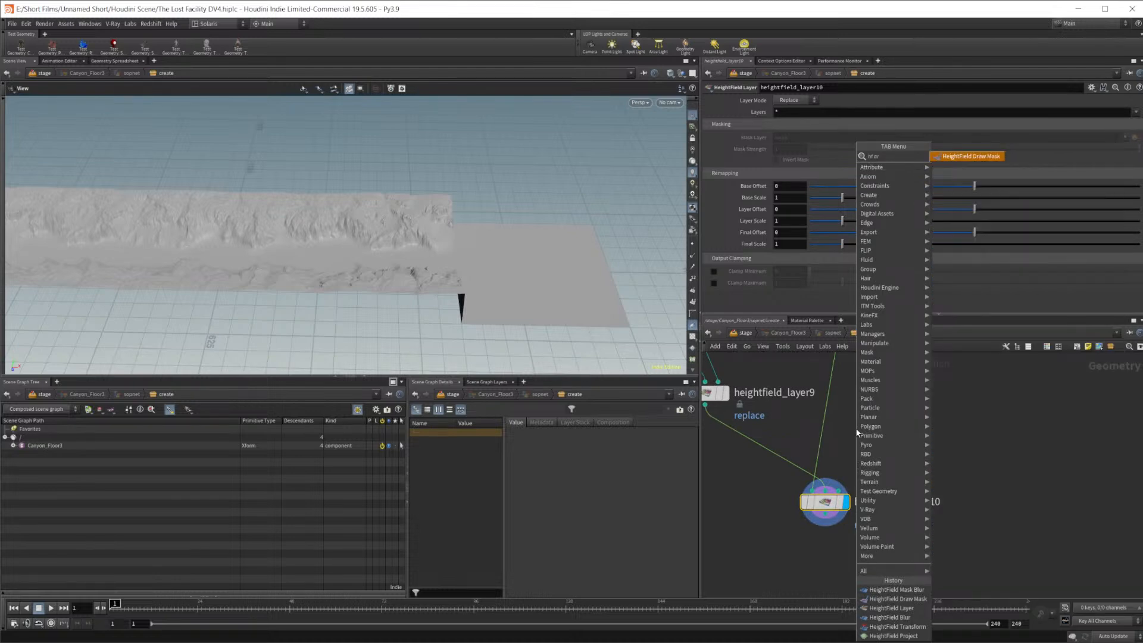
key("Return")
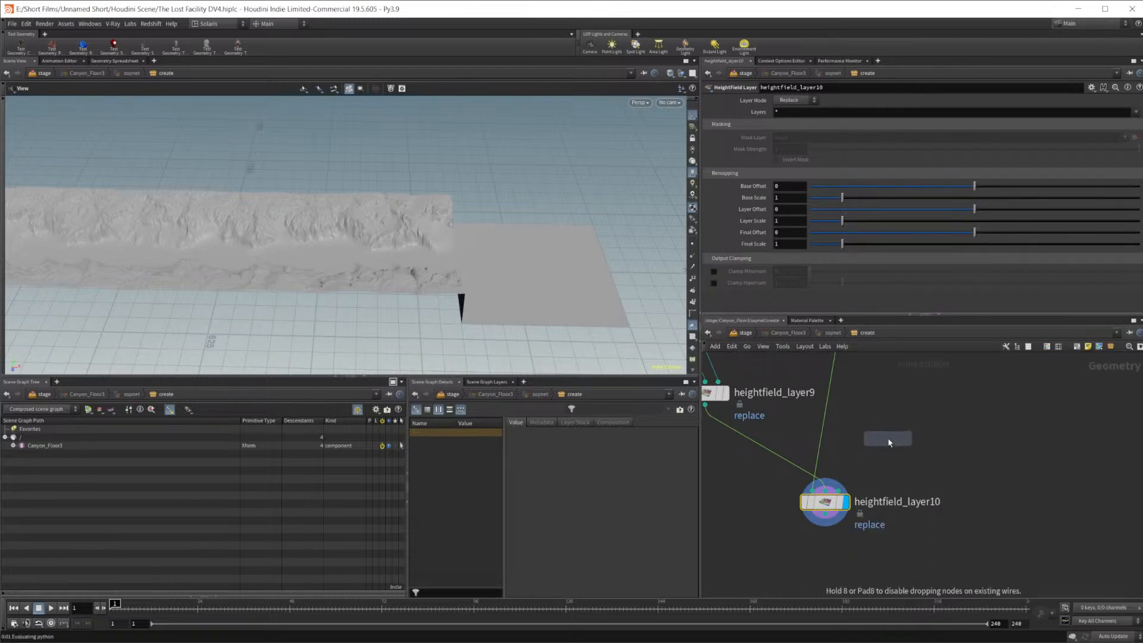
left_click(888, 438)
left_click_drag(705, 405, 888, 427)
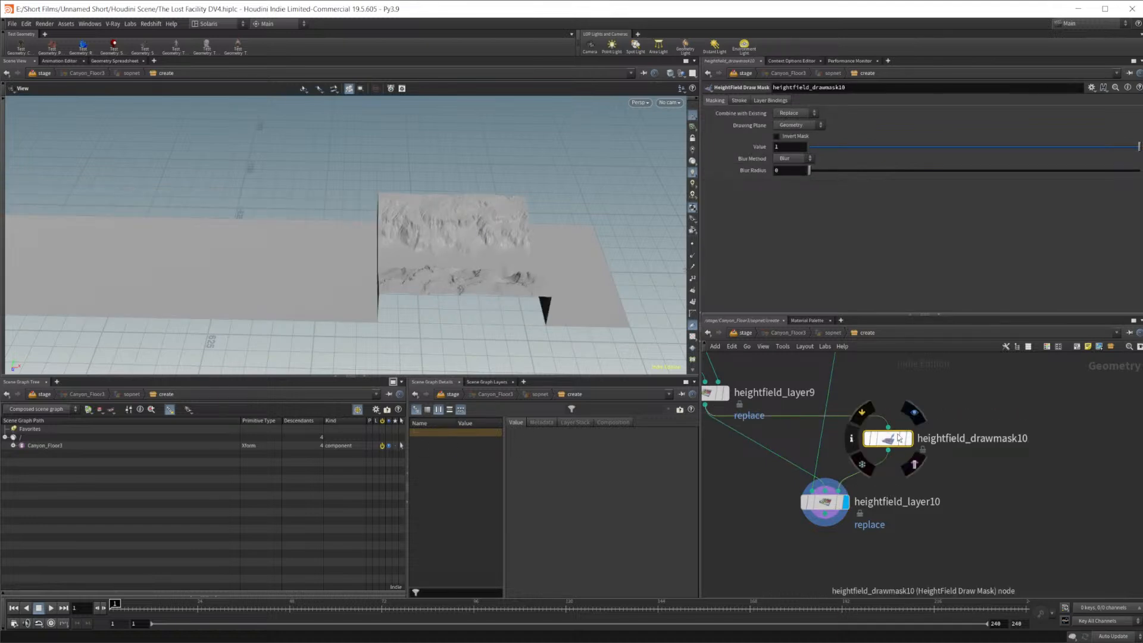
left_click_drag(826, 502, 827, 536)
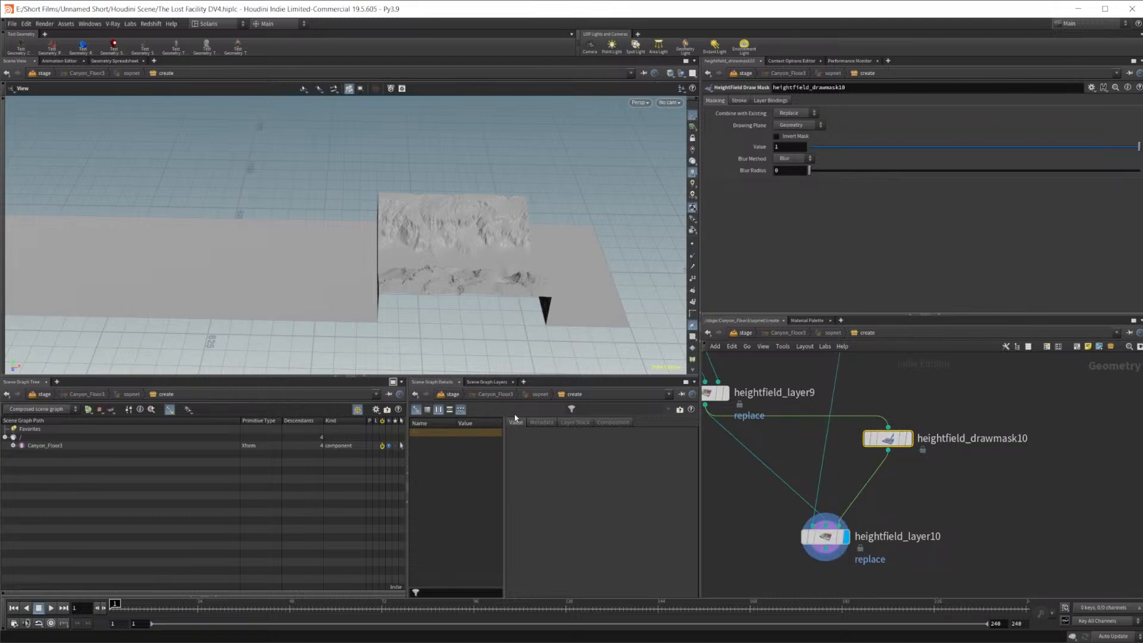
Try to draw a heightfield_drawmask10 loop around the existing canyon from above, starting in the new section's overlap, and delete that stroke
scroll(255, 332, "down", 3)
left_click_drag(255, 332, 334, 296)
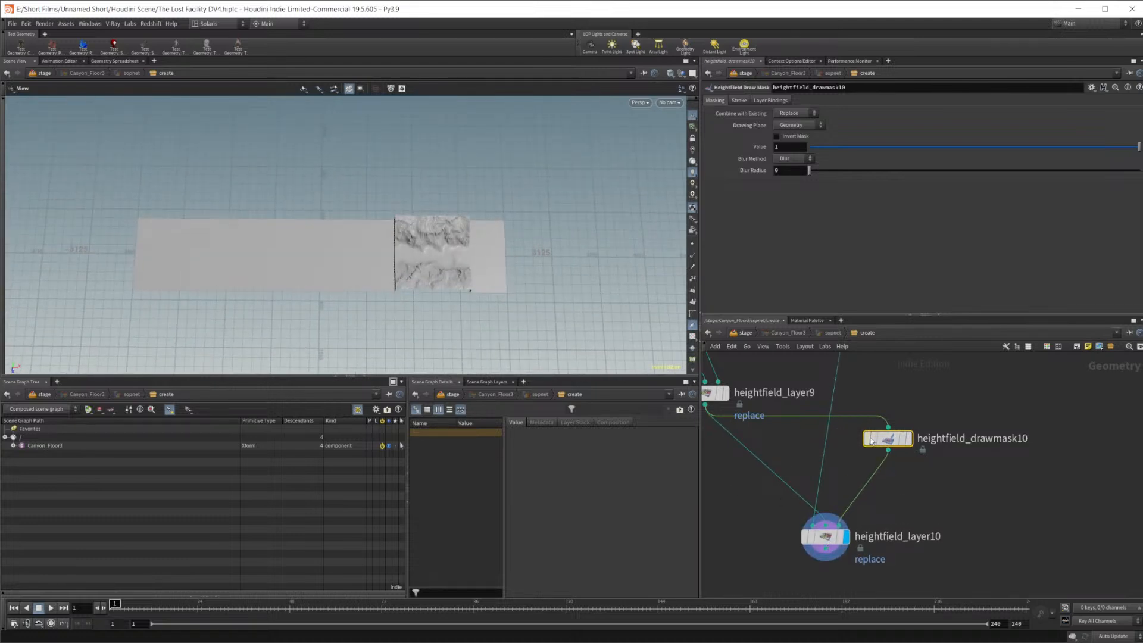
left_click(739, 100)
key("Return")
left_click_drag(386, 174, 403, 208)
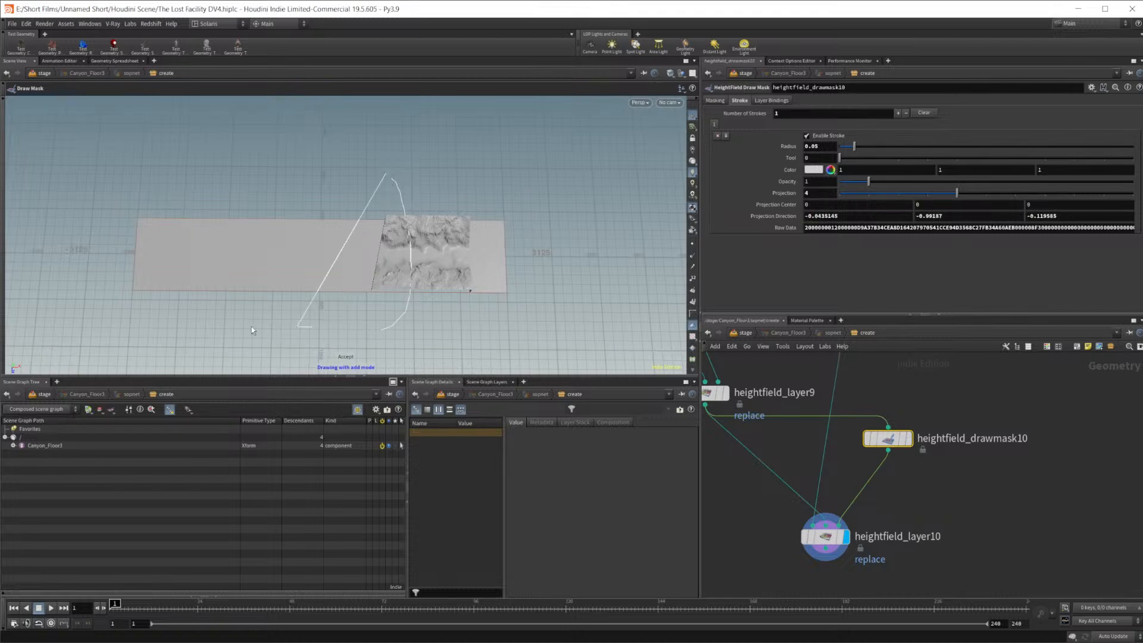
mouse_move(132, 243)
left_mouse_down()
mouse_move(158, 183)
mouse_move(194, 166)
left_mouse_up()
key("Escape")
mouse_move(365, 244)
left_mouse_down()
mouse_move(370, 184)
mouse_move(360, 173)
mouse_move(365, 246)
mouse_move(593, 210)
left_mouse_up()
key("Return")
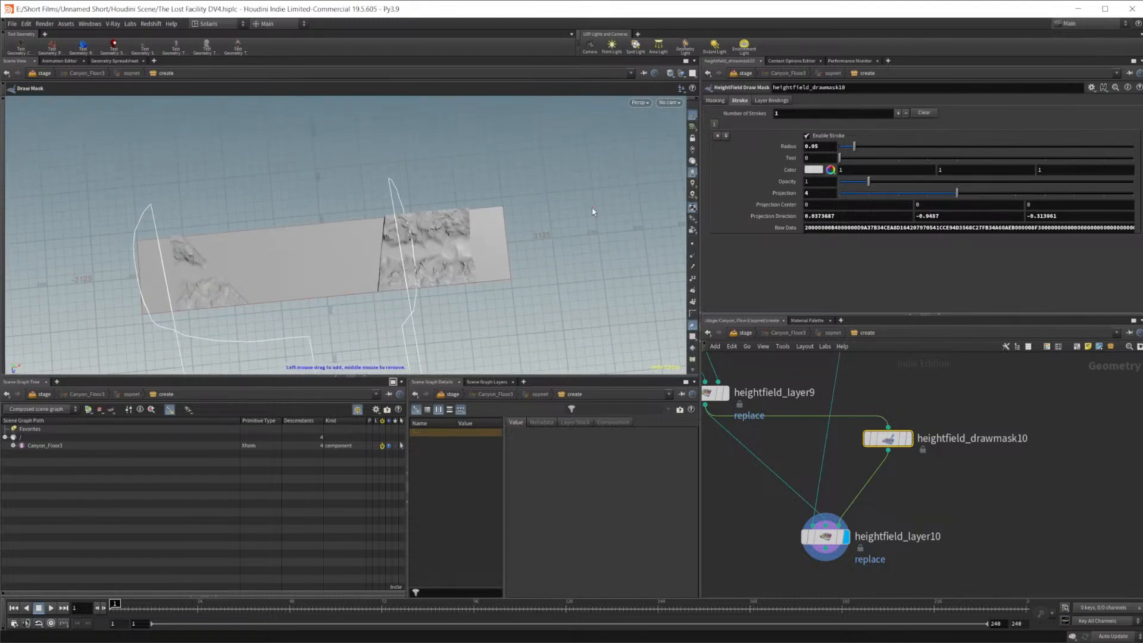
left_click(718, 135)
key("Escape")
mouse_move(439, 248)
left_mouse_down()
mouse_move(312, 248)
mouse_move(348, 265)
left_mouse_up()
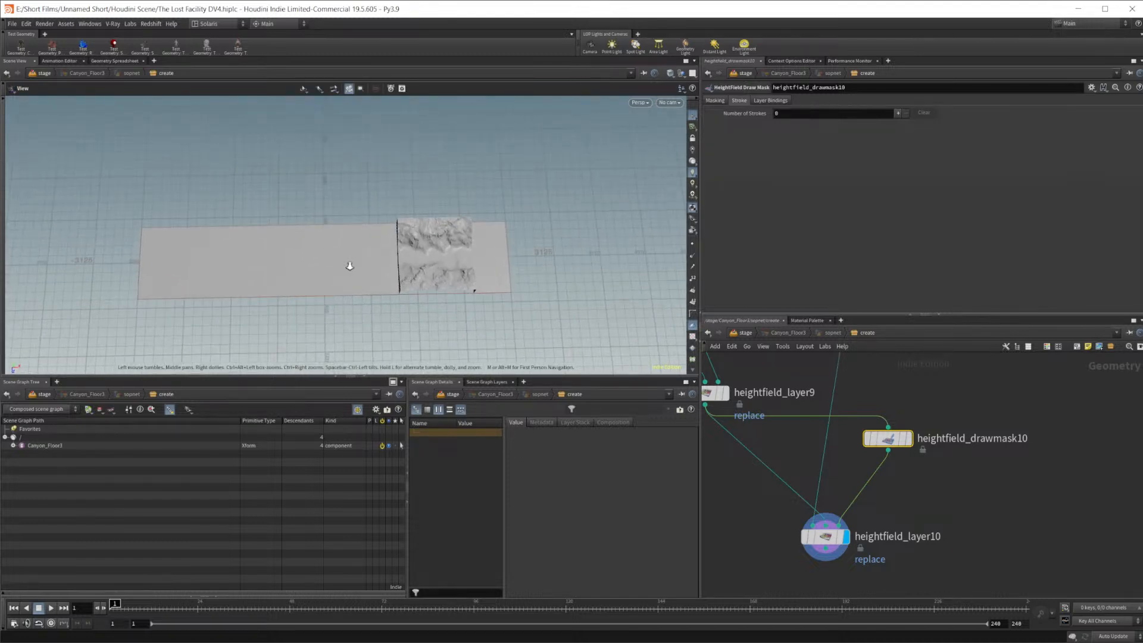
Try to redraw the mask loop around the canyon from a closer view, inspect the outline, and remove the stroke
scroll(349, 265, "up", 1)
middle_click_drag(308, 256, 369, 222)
key("Return")
left_click_drag(438, 156, 454, 278)
mouse_move(426, 325)
left_mouse_down()
mouse_move(288, 333)
mouse_move(197, 237)
mouse_move(233, 159)
left_mouse_up()
mouse_move(269, 266)
left_mouse_down("alt")
mouse_move(283, 186)
mouse_move(273, 145)
mouse_move(187, 263)
mouse_move(245, 158)
mouse_move(305, 275)
mouse_move(435, 208)
left_mouse_up("alt")
mouse_move(435, 208)
right_mouse_down("alt")
mouse_move(416, 243)
mouse_move(424, 237)
right_mouse_up("alt")
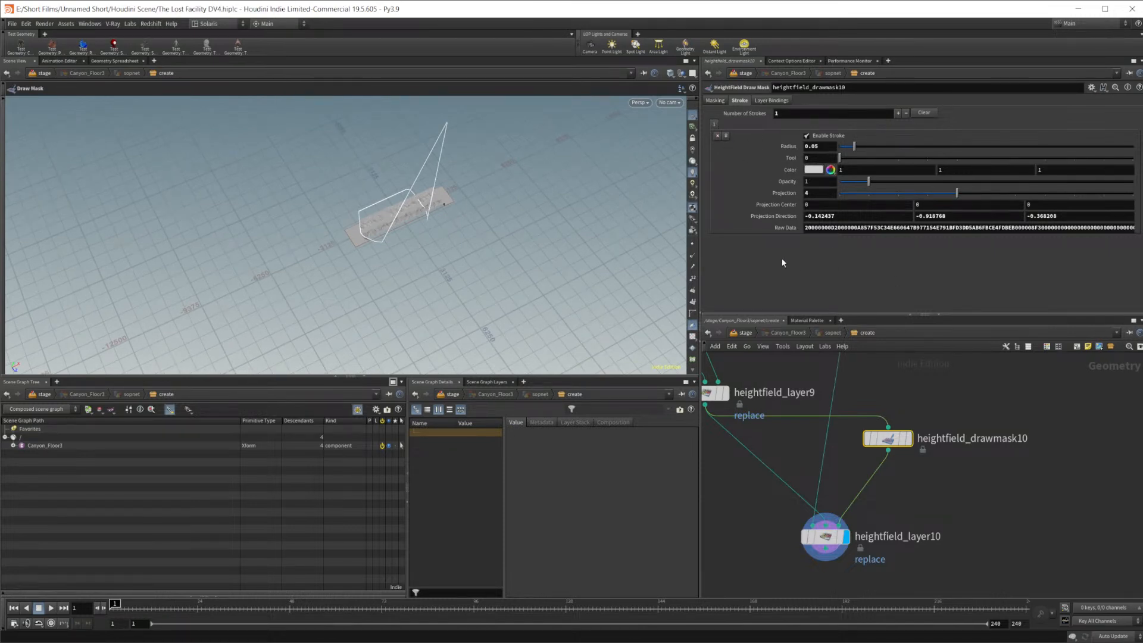
left_click_drag(527, 228, 354, 262, "alt")
mouse_move(354, 262)
right_mouse_down("alt")
mouse_move(559, 219)
mouse_move(499, 225)
right_mouse_up("alt")
mouse_move(431, 237)
left_mouse_down("alt")
mouse_move(426, 280)
mouse_move(453, 250)
left_mouse_up("alt")
left_click(718, 136)
Try to draw the canyon mask loop again from straight above through the new section's inner edge, and delete the stroke
right_click_drag(348, 206, 434, 243, "alt")
left_click_drag(434, 243, 386, 260, "alt")
middle_click_drag(393, 265, 427, 208, "alt")
left_click_drag(427, 207, 421, 224, "alt")
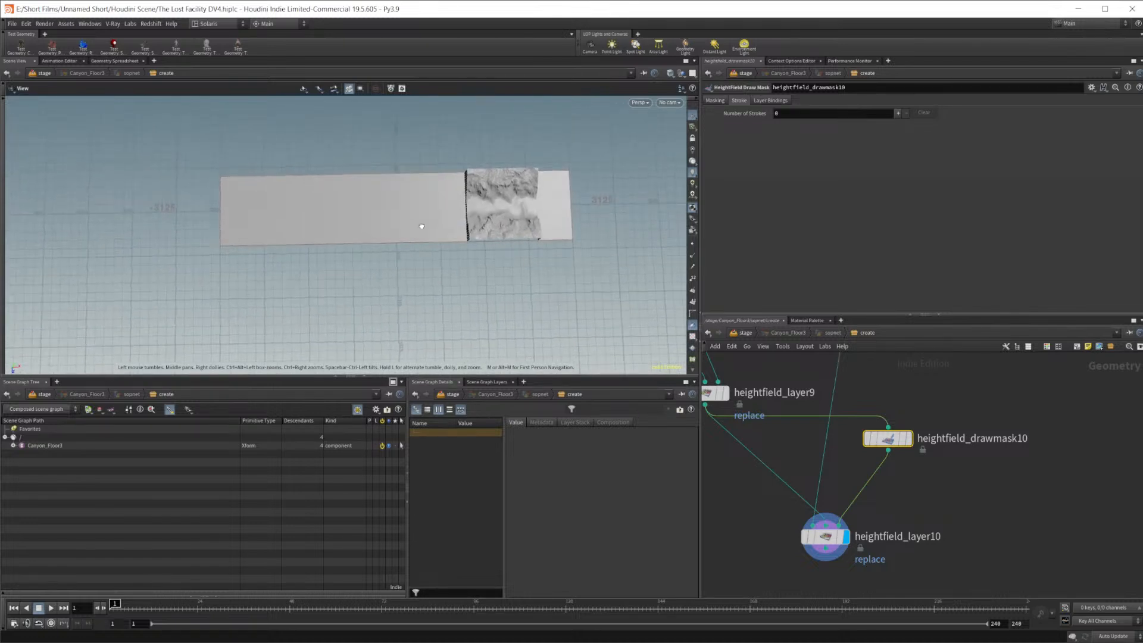
middle_click_drag(388, 165, 353, 174, "alt")
left_click_drag(426, 137, 444, 221)
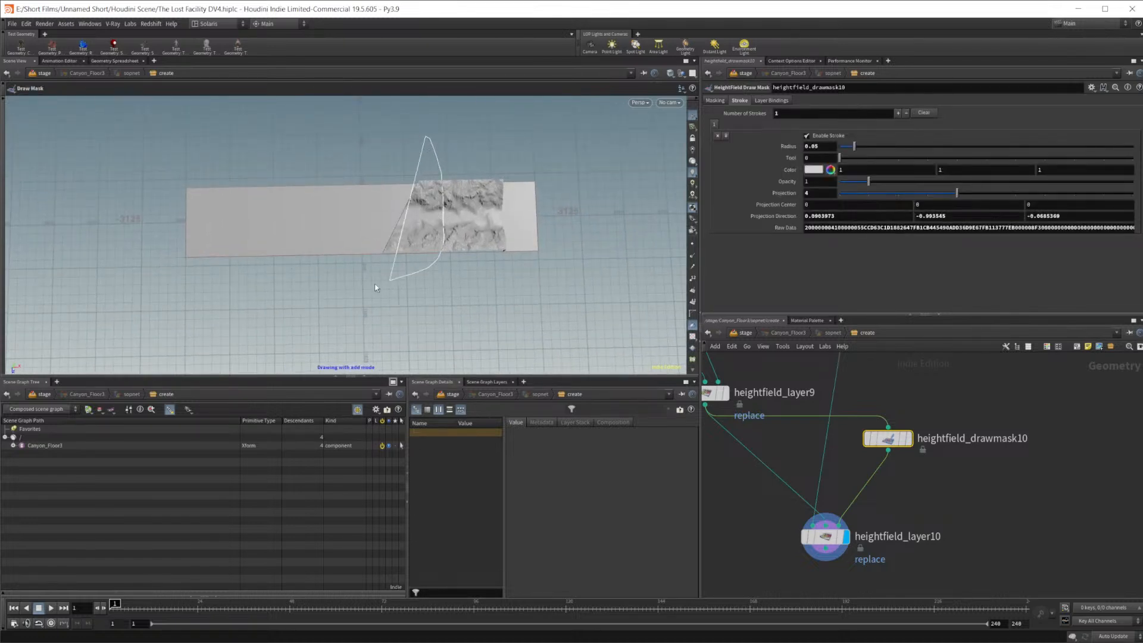
left_click_drag(188, 218, 238, 134)
mouse_move(277, 254)
left_mouse_down("alt")
mouse_move(286, 181)
mouse_move(268, 250)
mouse_move(282, 244)
left_mouse_up("alt")
left_click(716, 135)
Try to draw the canyon mask from a more distant top view and a lower angled view, deleting each stroke
left_click_drag(334, 186, 314, 220, "alt")
right_click_drag(313, 220, 300, 240, "alt")
mouse_move(302, 229)
left_mouse_down("alt")
mouse_move(356, 189)
mouse_move(412, 210)
left_mouse_up("alt")
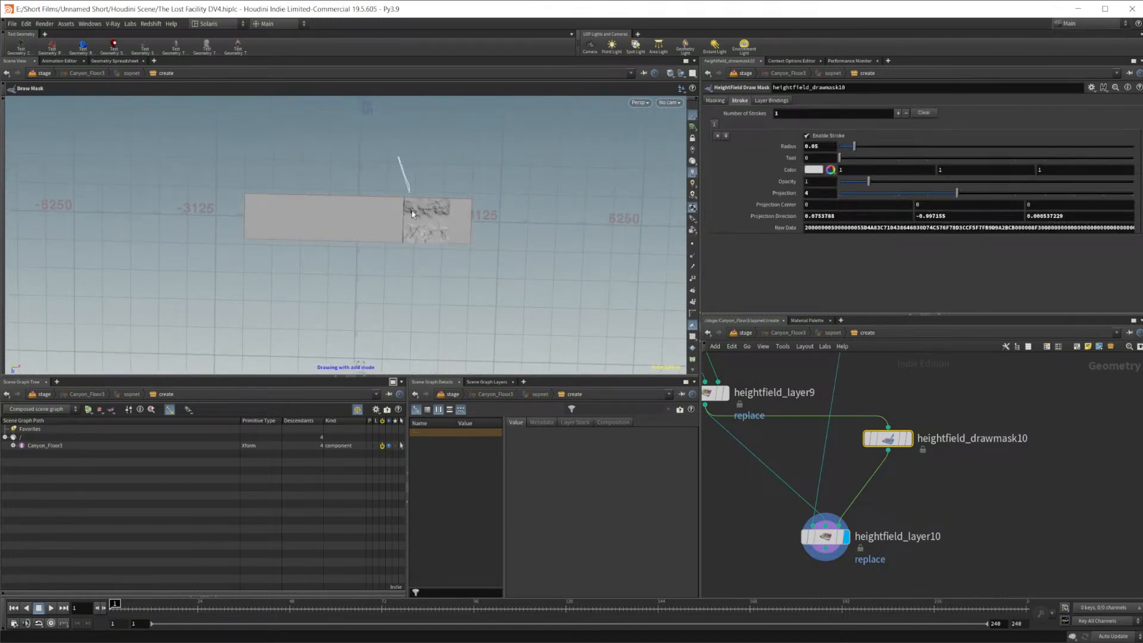
left_click(717, 135)
mouse_move(387, 190)
left_mouse_down("alt")
mouse_move(339, 194)
mouse_move(379, 232)
mouse_move(342, 230)
mouse_move(383, 209)
left_mouse_up("alt")
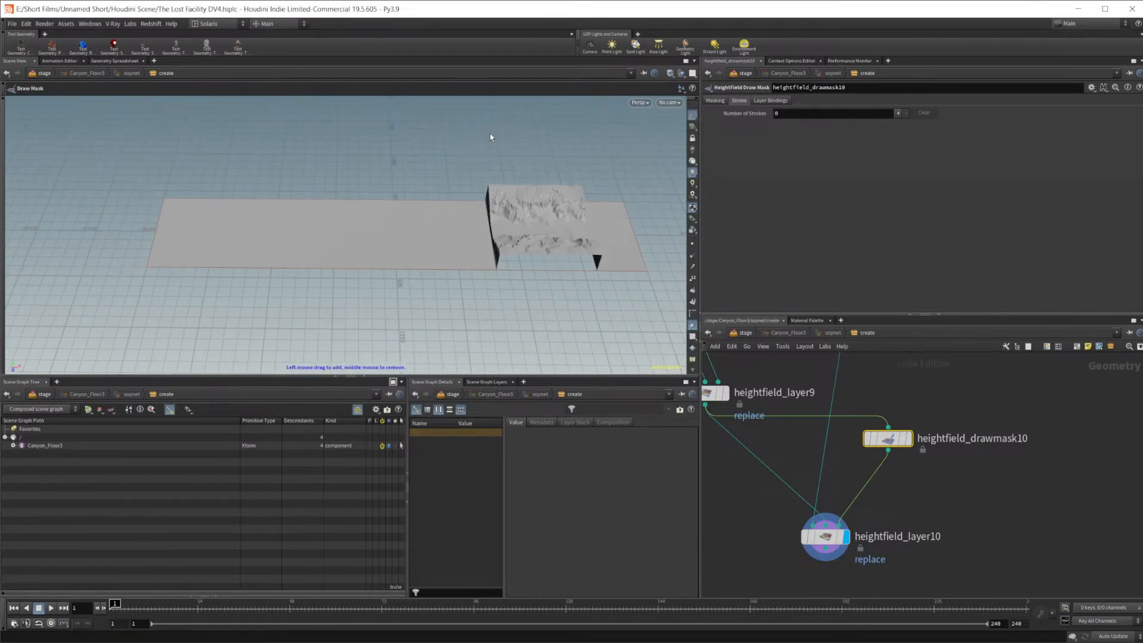
left_click_drag(489, 134, 504, 160)
mouse_move(262, 287)
left_mouse_down()
mouse_move(158, 256)
mouse_move(215, 166)
left_mouse_up()
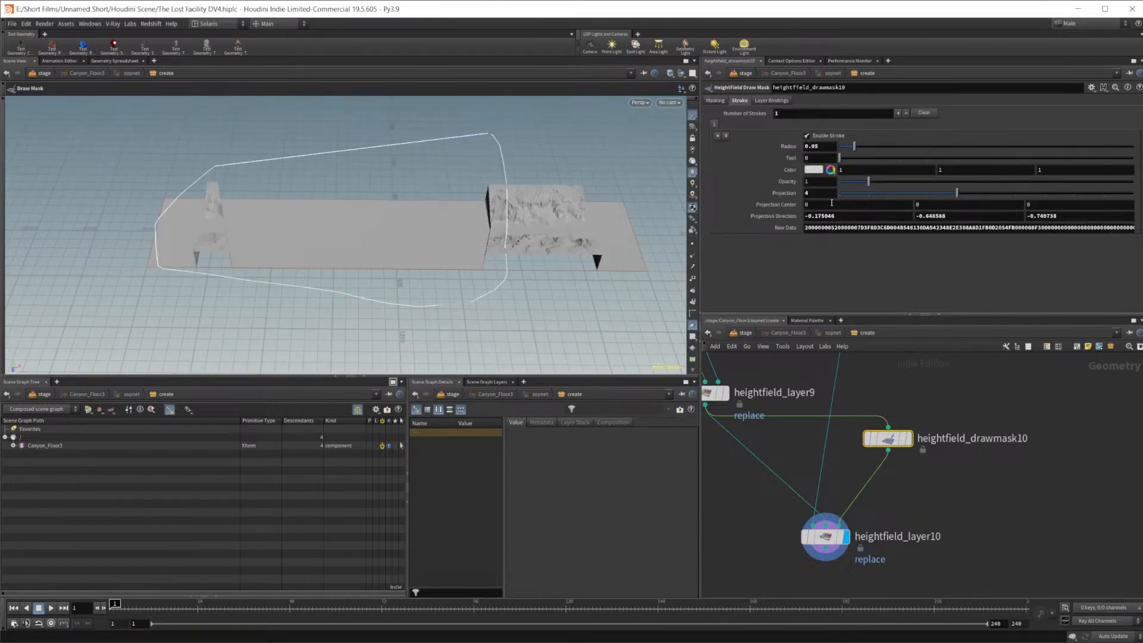
left_click(726, 135)
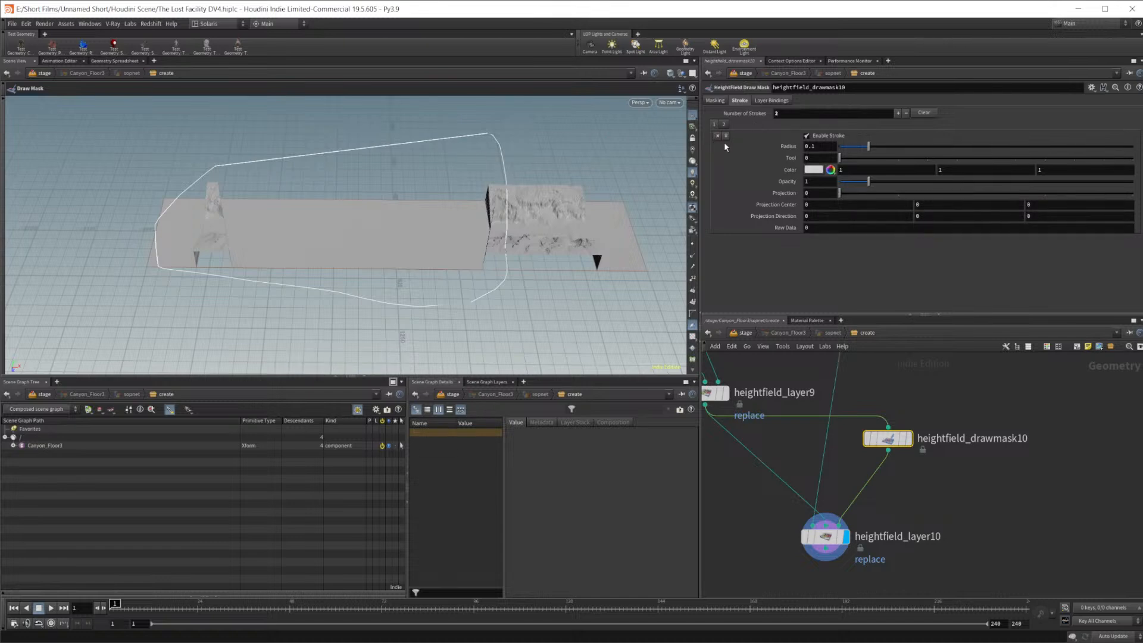
left_click(717, 136)
Try to outline the canyon mask in a wide oval from the angled view, and clear that stroke
left_click_drag(451, 155, 421, 153)
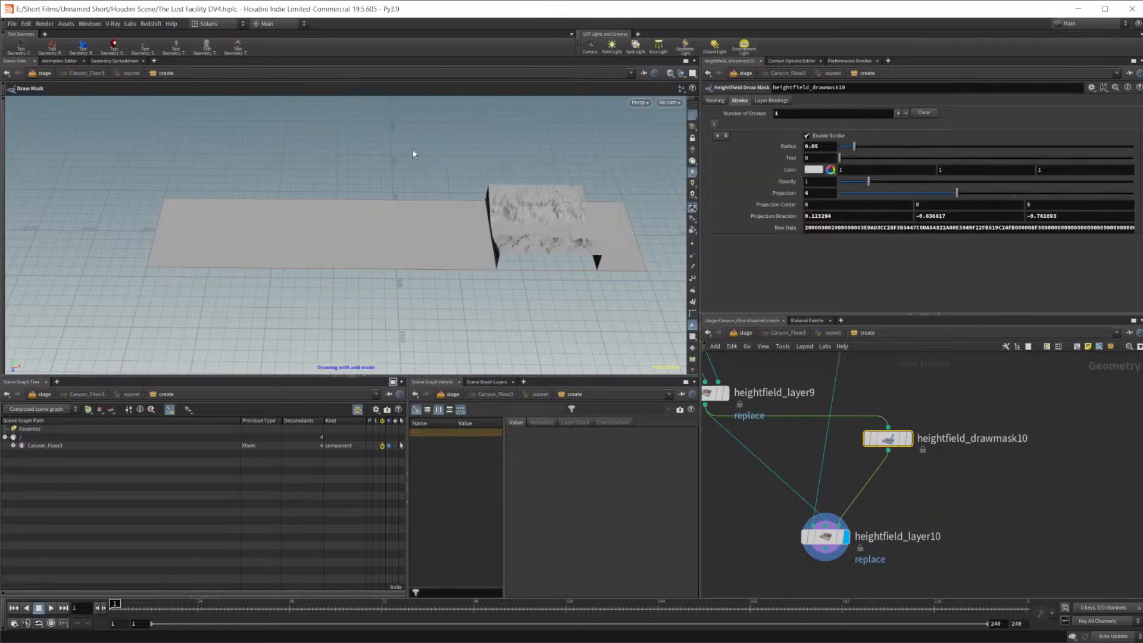
left_click_drag(277, 166, 191, 221)
mouse_move(181, 263)
left_mouse_down()
mouse_move(190, 290)
mouse_move(358, 313)
left_mouse_up()
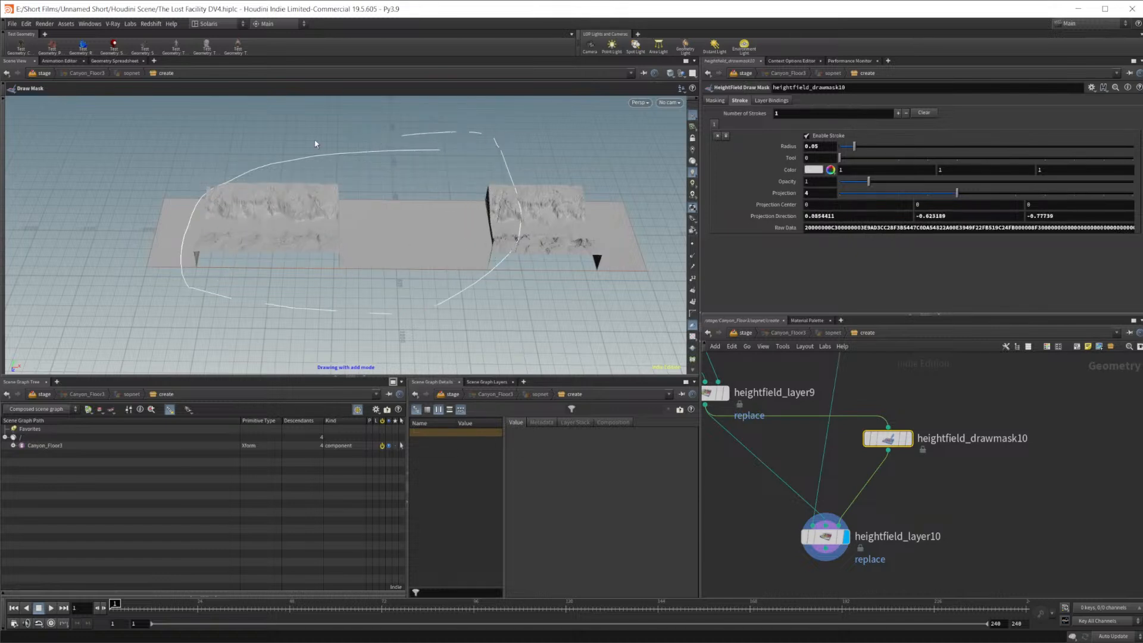
left_click_drag(401, 207, 598, 190, "alt")
left_click(718, 136)
Looking along the canyon's length, draw mask strokes covering the existing canyon up to the new section's overlap, and inspect heightfield_layer10
mouse_move(455, 209)
left_mouse_down("alt")
mouse_move(452, 255)
mouse_move(492, 244)
left_mouse_up("alt")
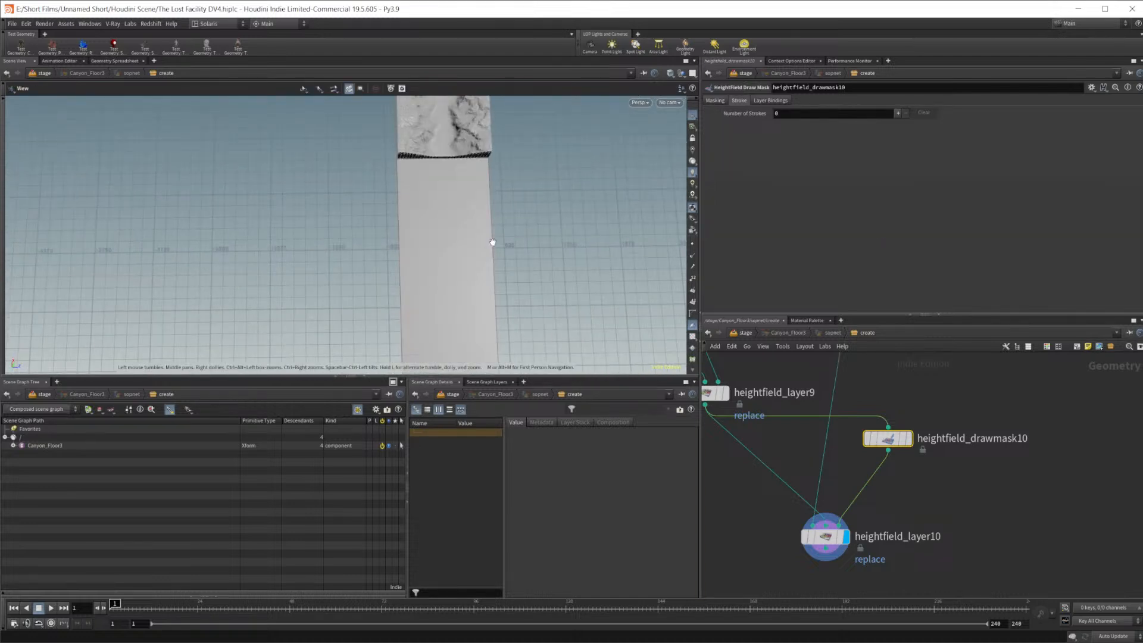
middle_click_drag(493, 245, 403, 189, "alt")
right_click_drag(403, 189, 324, 270, "alt")
middle_click_drag(363, 185, 342, 209)
mouse_move(257, 175)
left_mouse_down()
mouse_move(297, 136)
mouse_move(406, 160)
mouse_move(422, 231)
left_mouse_up()
left_click_drag(359, 337, 285, 324)
left_click_drag(220, 255, 213, 250)
mouse_move(216, 250)
left_mouse_down("alt")
mouse_move(316, 228)
mouse_move(260, 228)
mouse_move(256, 241)
left_mouse_up("alt")
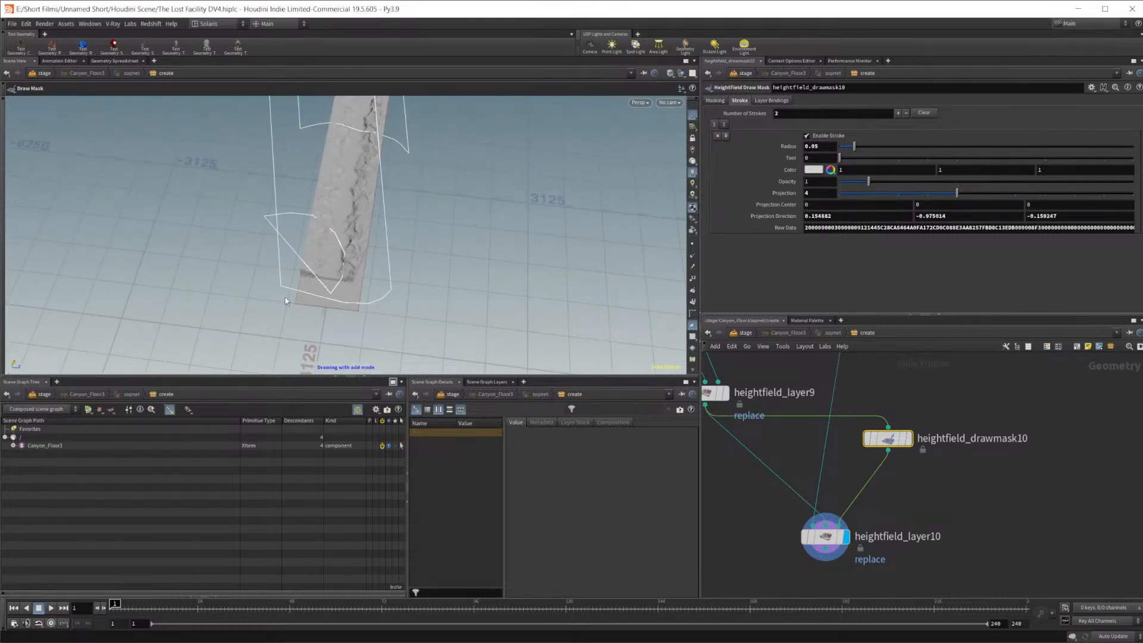
left_click_drag(384, 238, 250, 230, "alt")
scroll(382, 232, "up", 3)
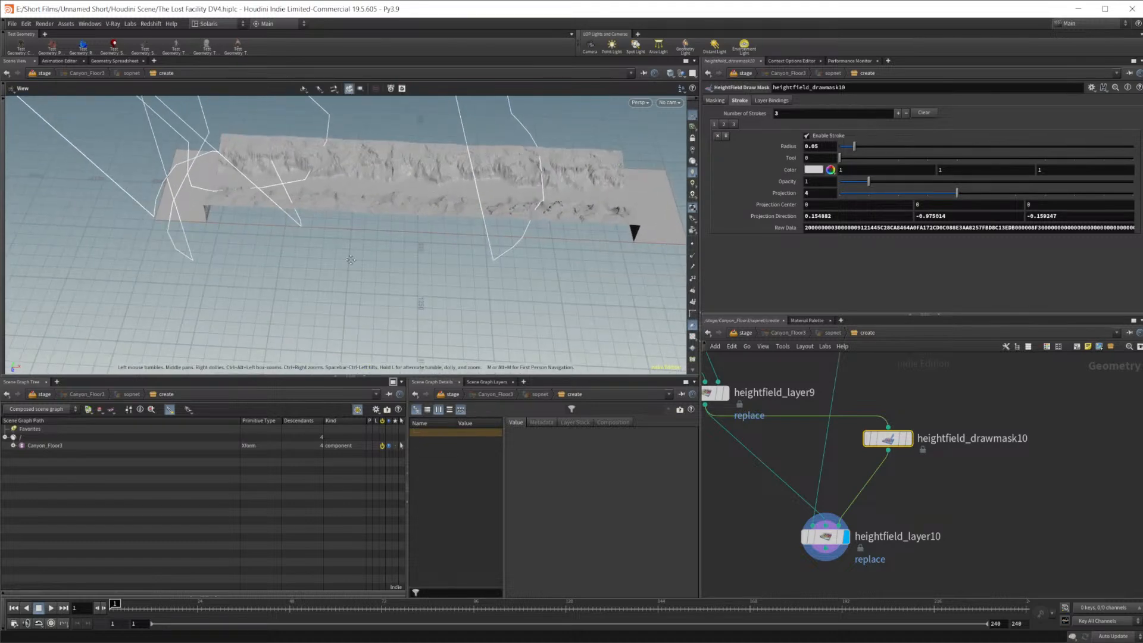
middle_click_drag(382, 232, 307, 307, "alt")
left_click(829, 535)
mouse_move(398, 311)
left_mouse_down("alt")
mouse_move(412, 390)
mouse_move(406, 314)
left_mouse_up("alt")
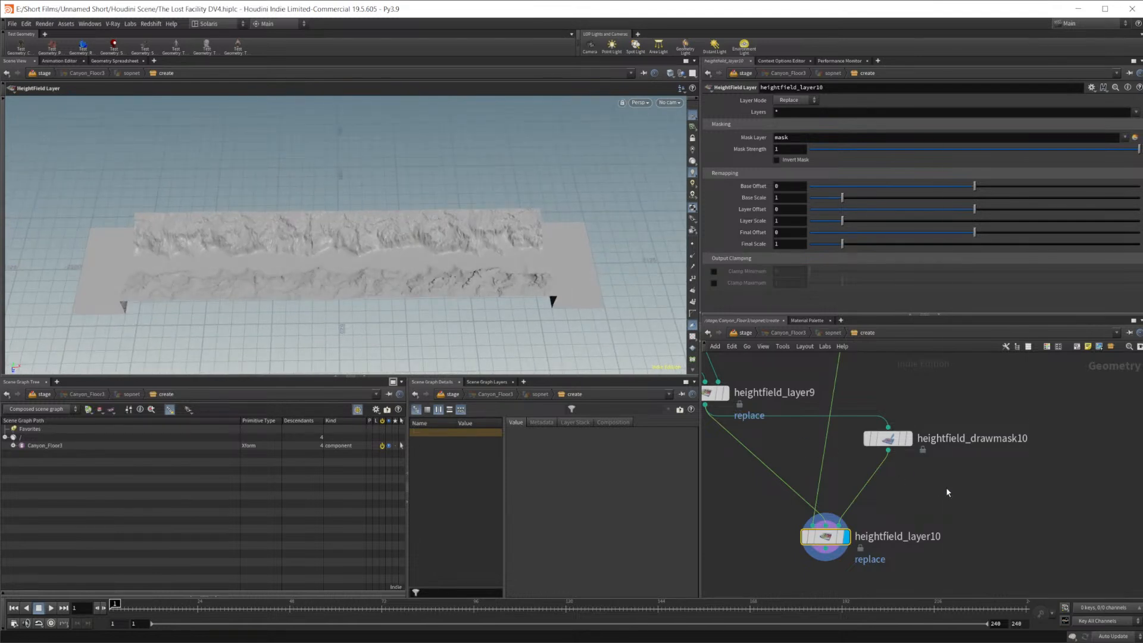
Insert a HeightField Mask Blur node with radius 100 between heightfield_drawmask10 and heightfield_layer10
key("Tab")
type("hf")
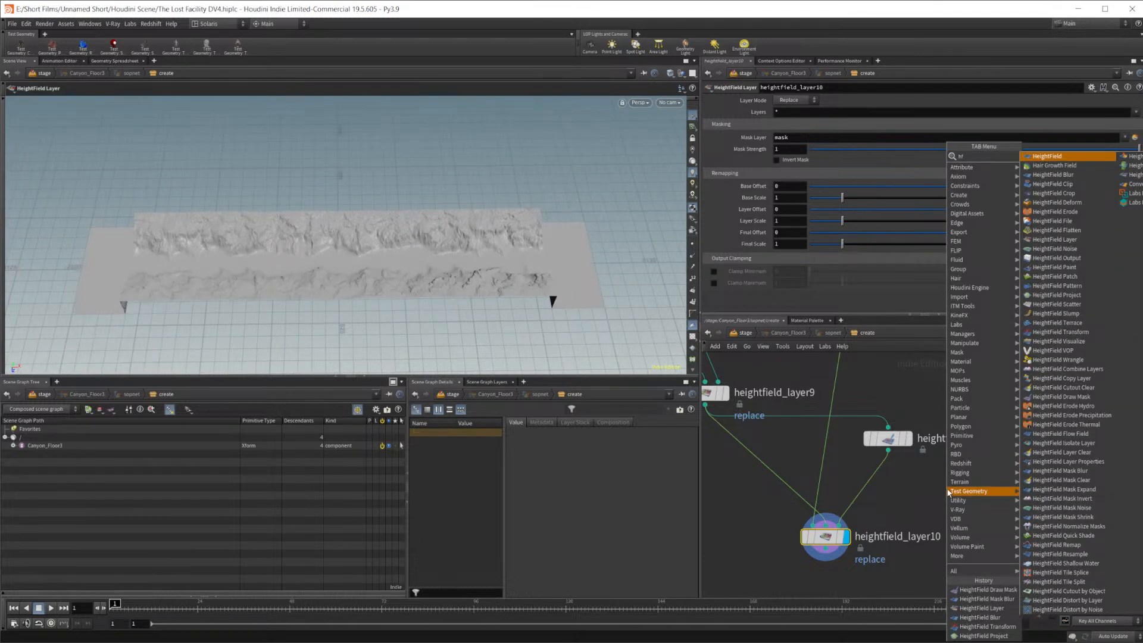
type(" mask")
key("Down")
key("Return")
left_click(948, 492)
left_click_drag(948, 492, 890, 495)
key("Return")
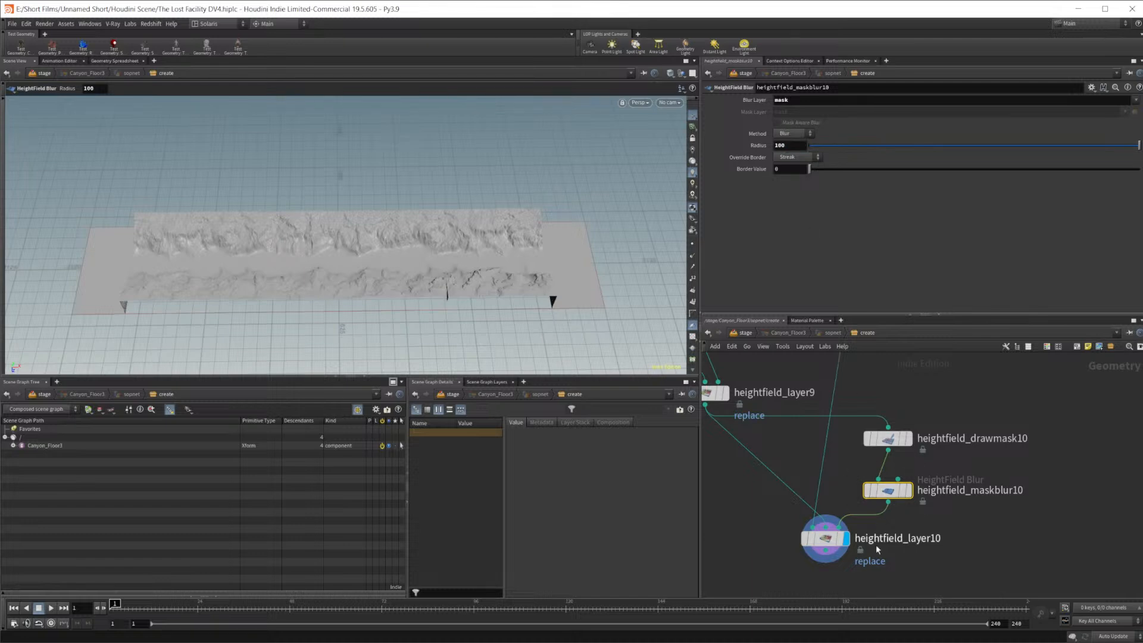
middle_click_drag(873, 543, 870, 491)
left_click_drag(887, 554, 809, 429)
left_click_drag(877, 442, 905, 461)
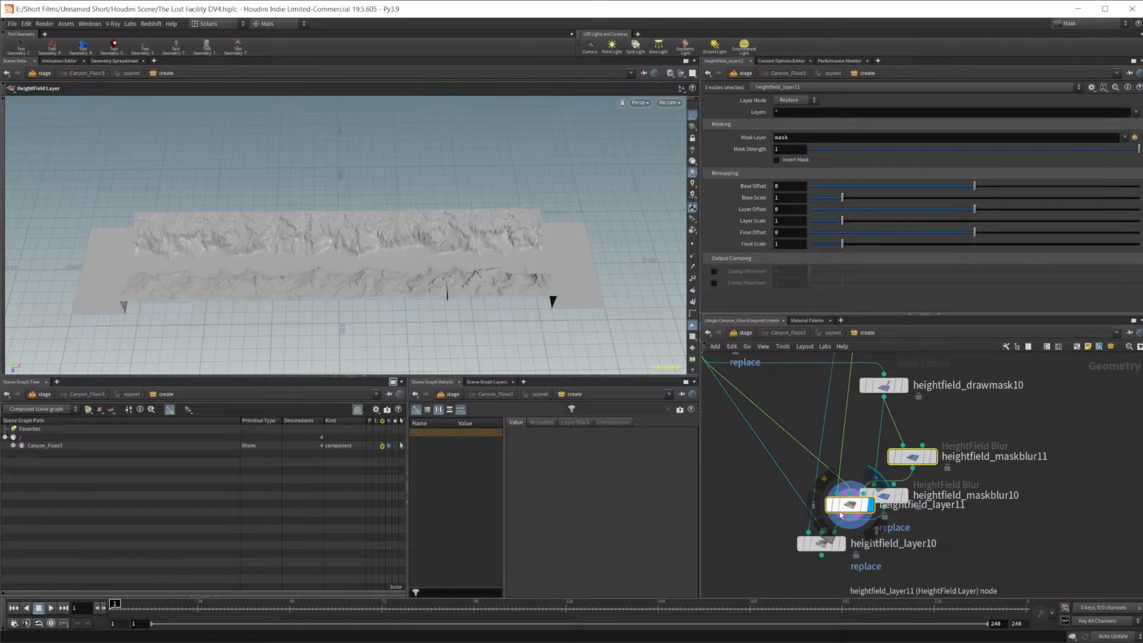
key("ctrl+z")
left_click(999, 540)
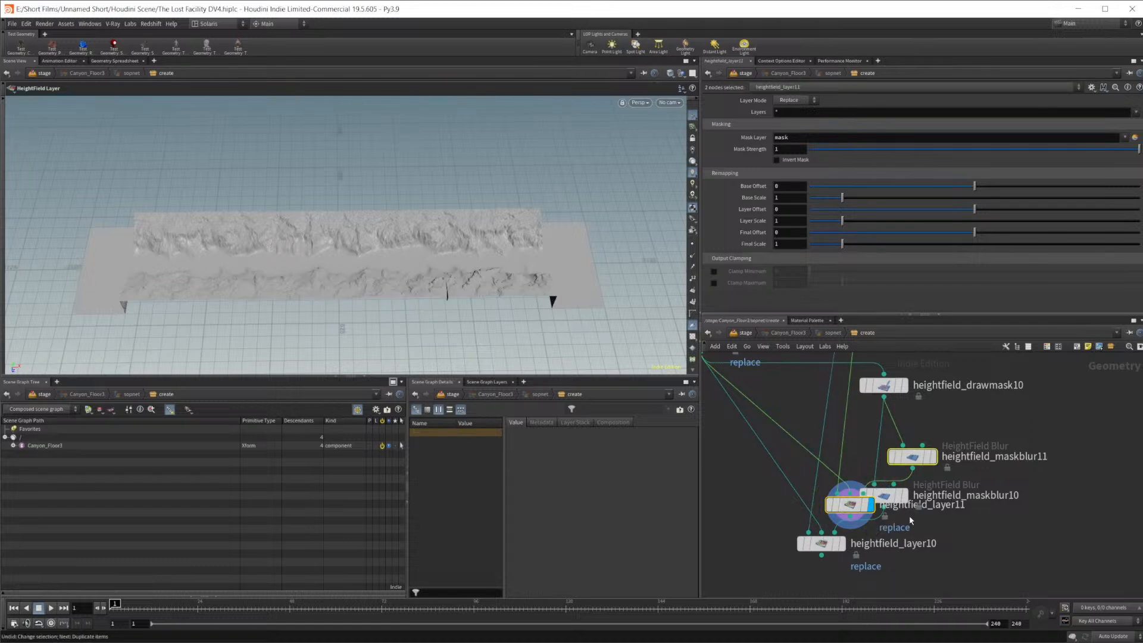
key("ctrl+z")
Insert a copy of heightfield_maskblur10 between it and heightfield_drawmask10, and set the copy's Method to Expand
left_click_drag(890, 500, 885, 447, "alt")
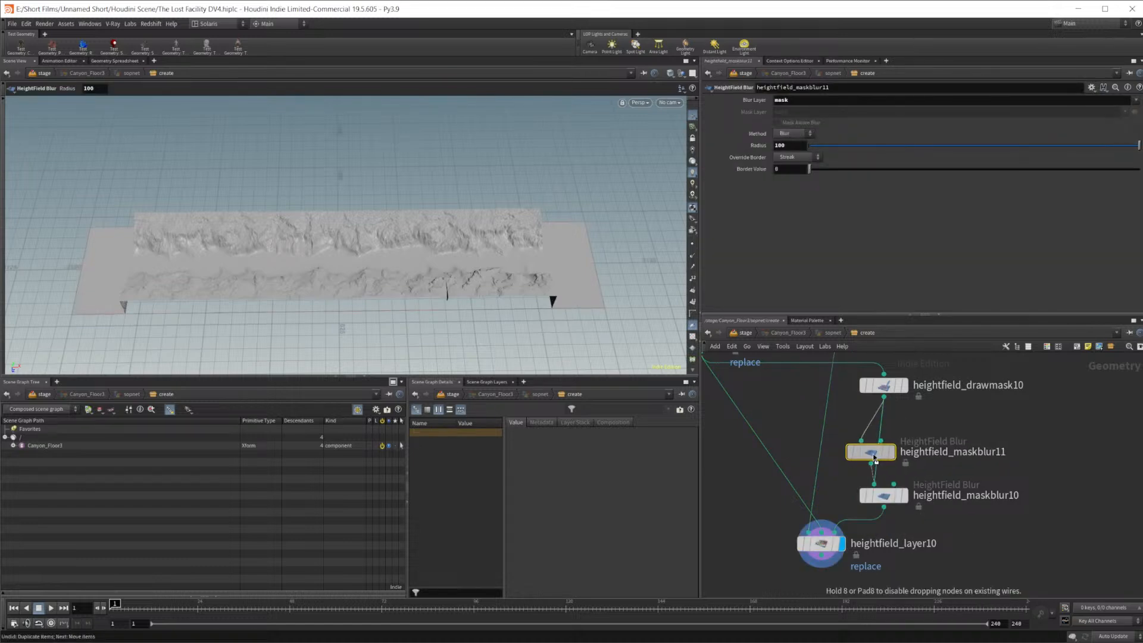
left_click(789, 134)
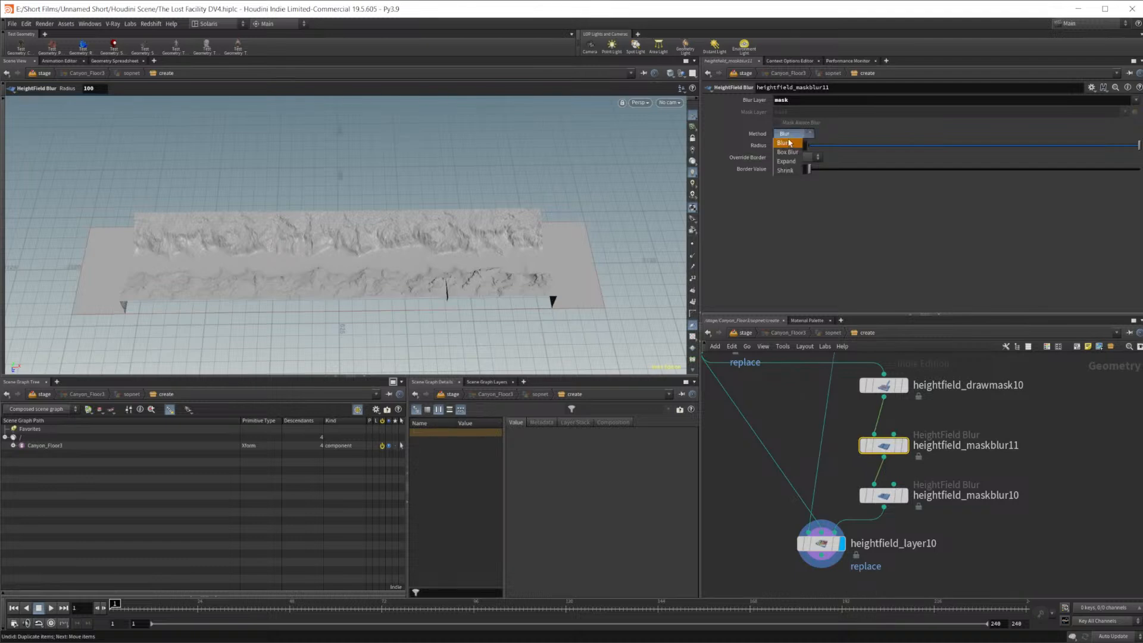
left_click(792, 162)
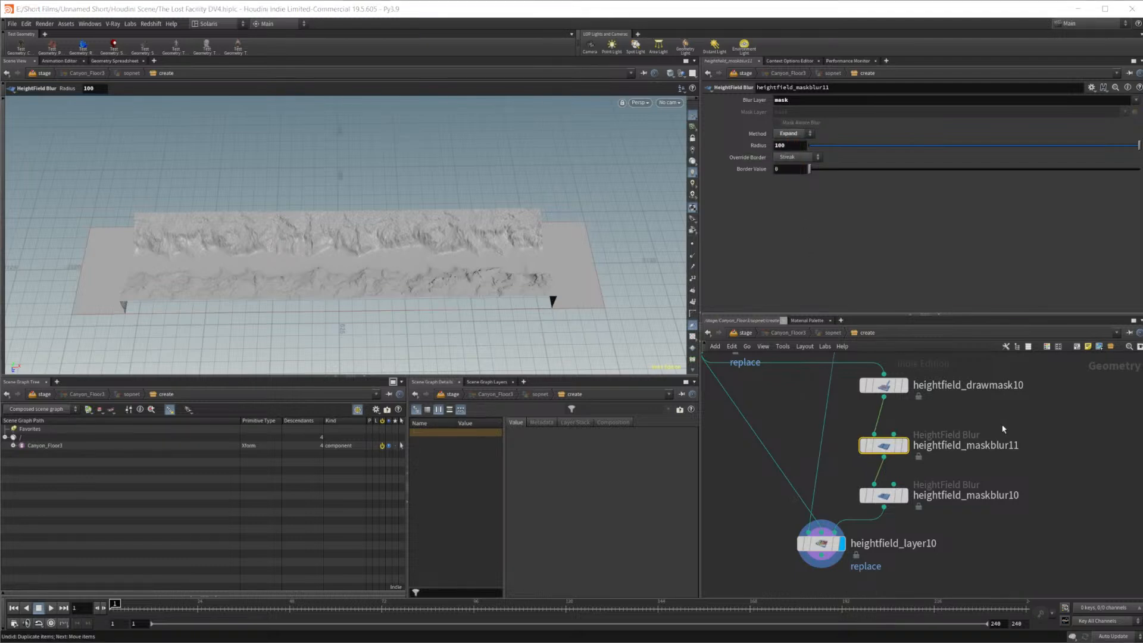
left_click(824, 543)
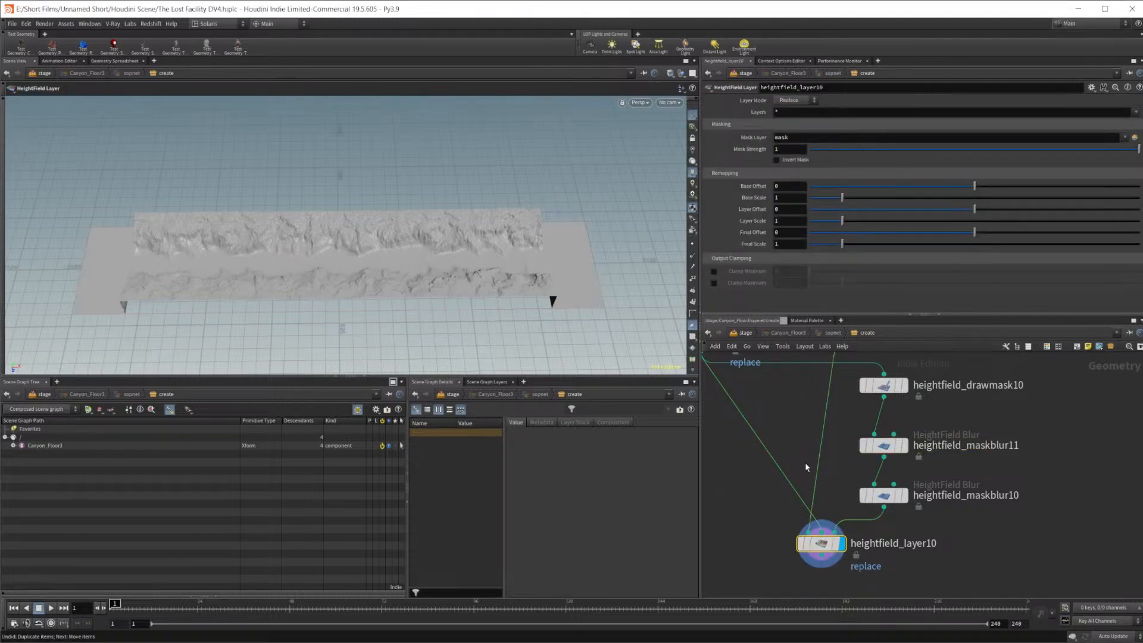
Set the first Size value of the base heightfield6 to 4000
key("h")
middle_click_drag(820, 518, 885, 563)
scroll(901, 409, "up", 3)
middle_click_drag(874, 444, 885, 519)
scroll(849, 461, "up", 1)
left_click(849, 431)
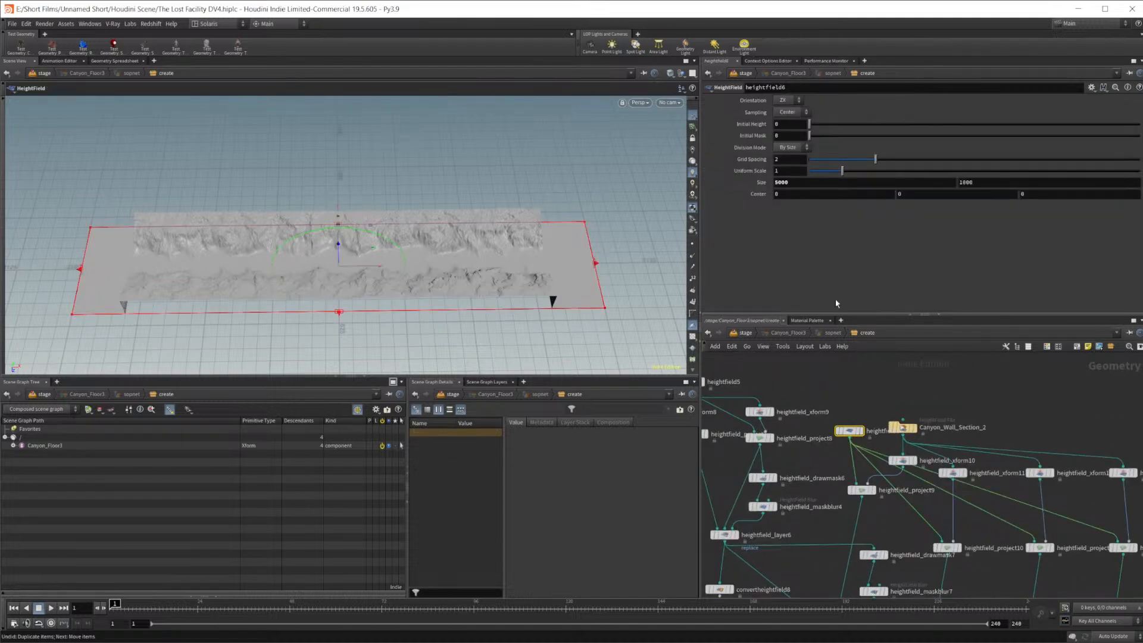
double_click(809, 187)
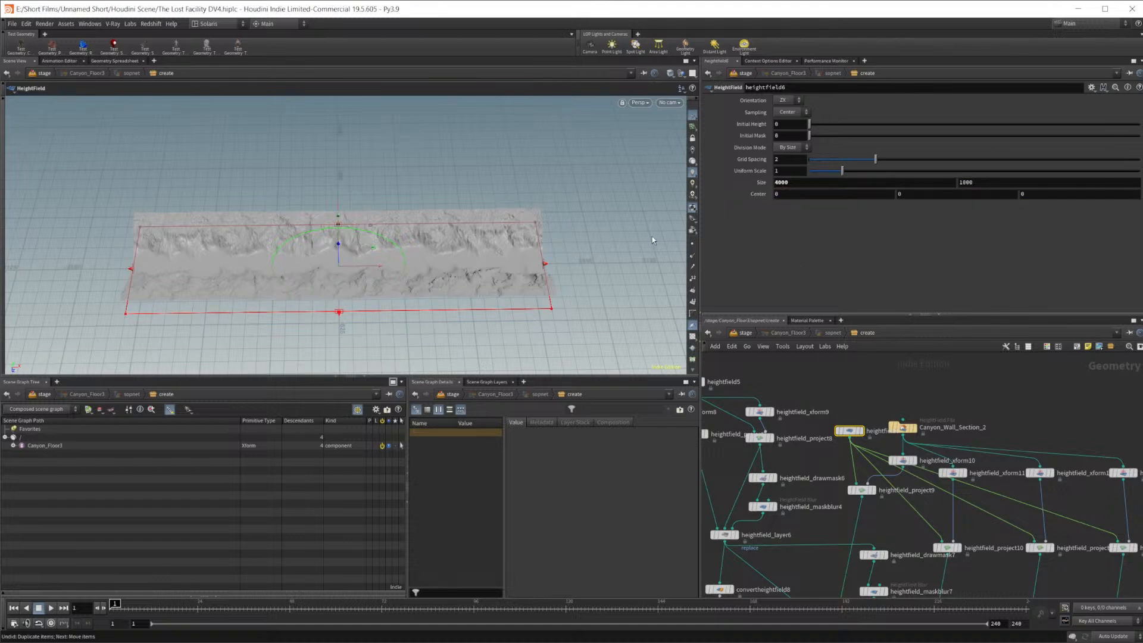
Try a larger first Size value such as 4250 on the base heightfield6, and restore it to 4000
key("Return")
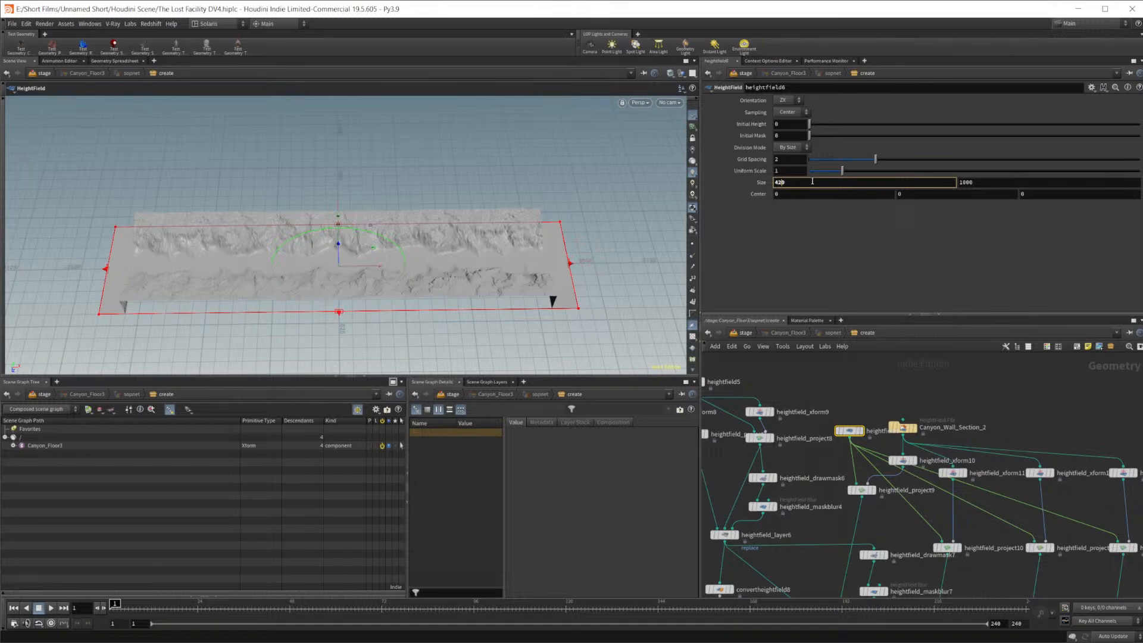
key("Return")
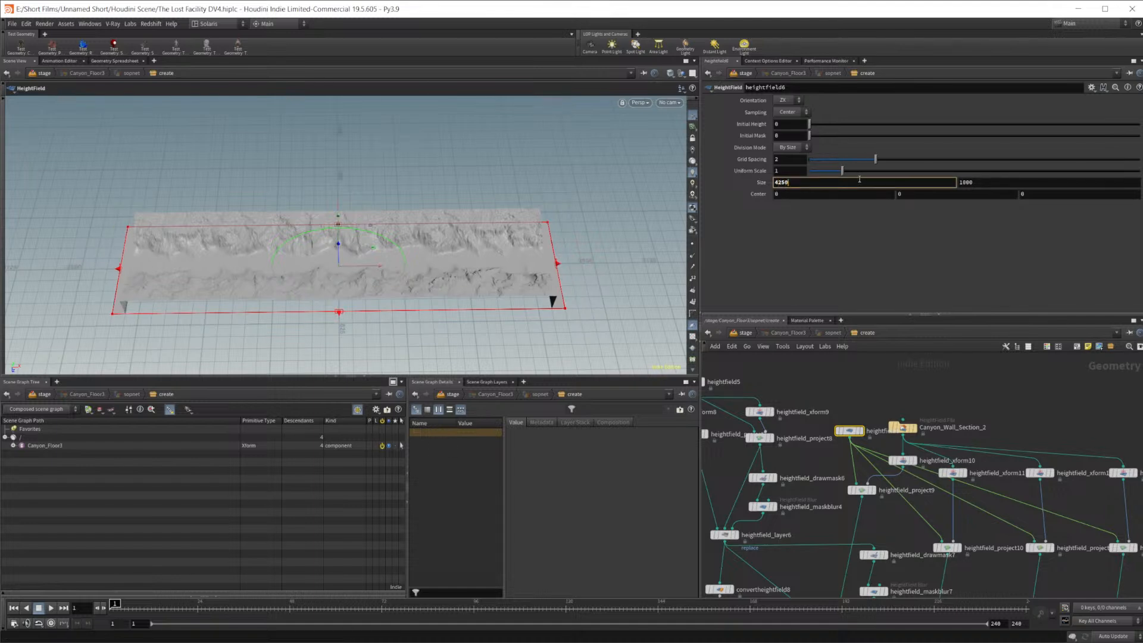
key("Return")
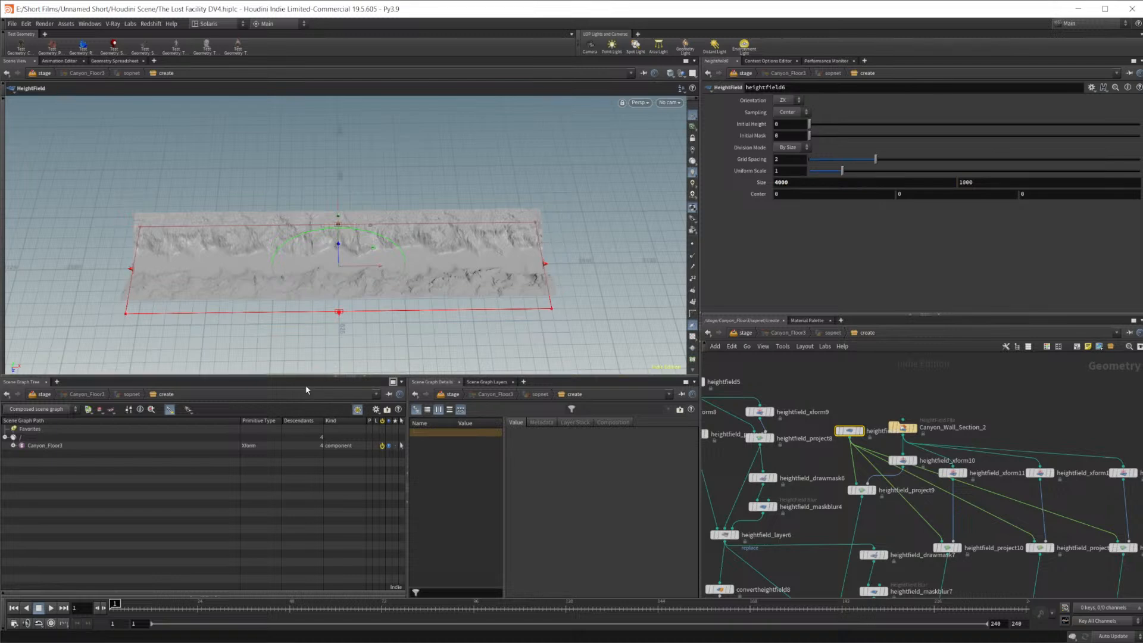
Move the merge1 node farther below the canyon branches in the network
left_click_drag(345, 309, 387, 285, "alt")
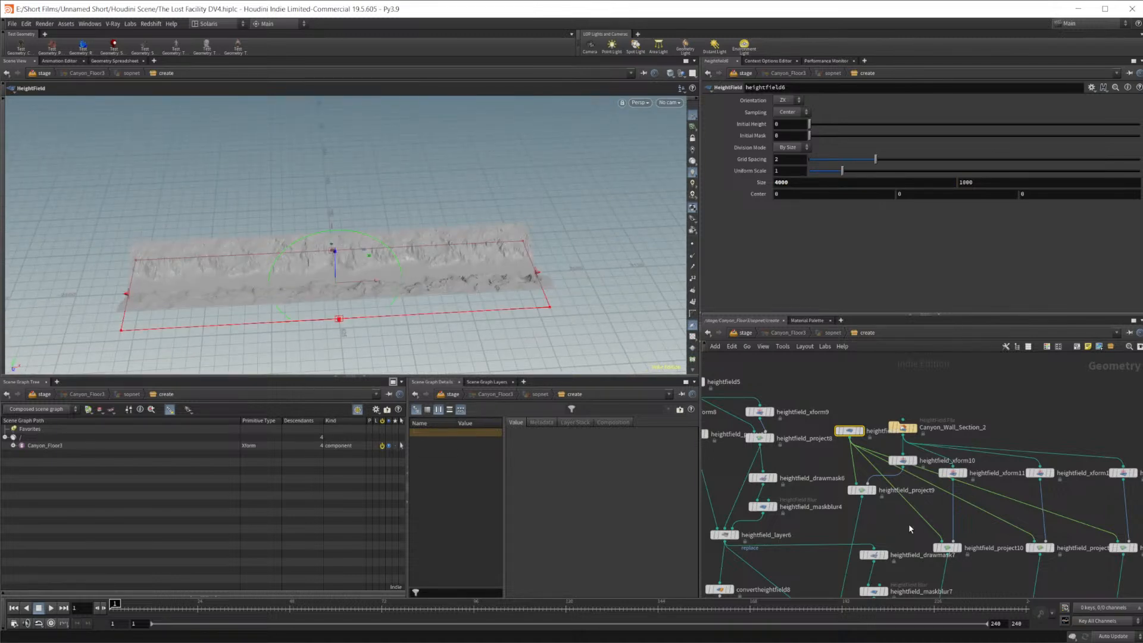
scroll(934, 521, "down", 6)
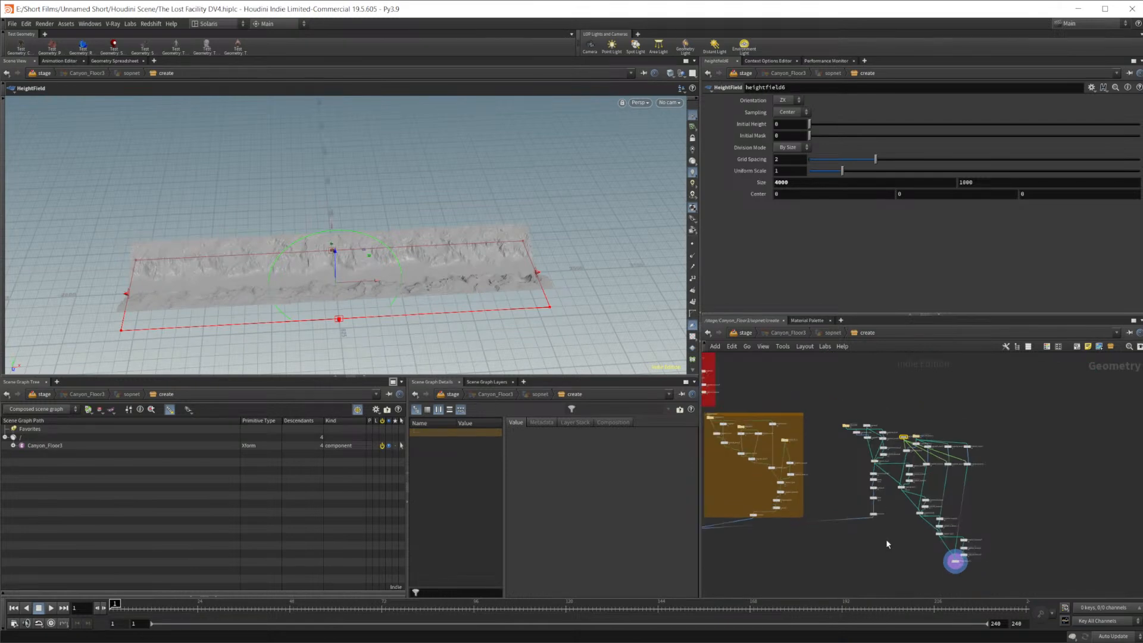
middle_click_drag(892, 527, 1011, 505)
scroll(924, 511, "up", 2)
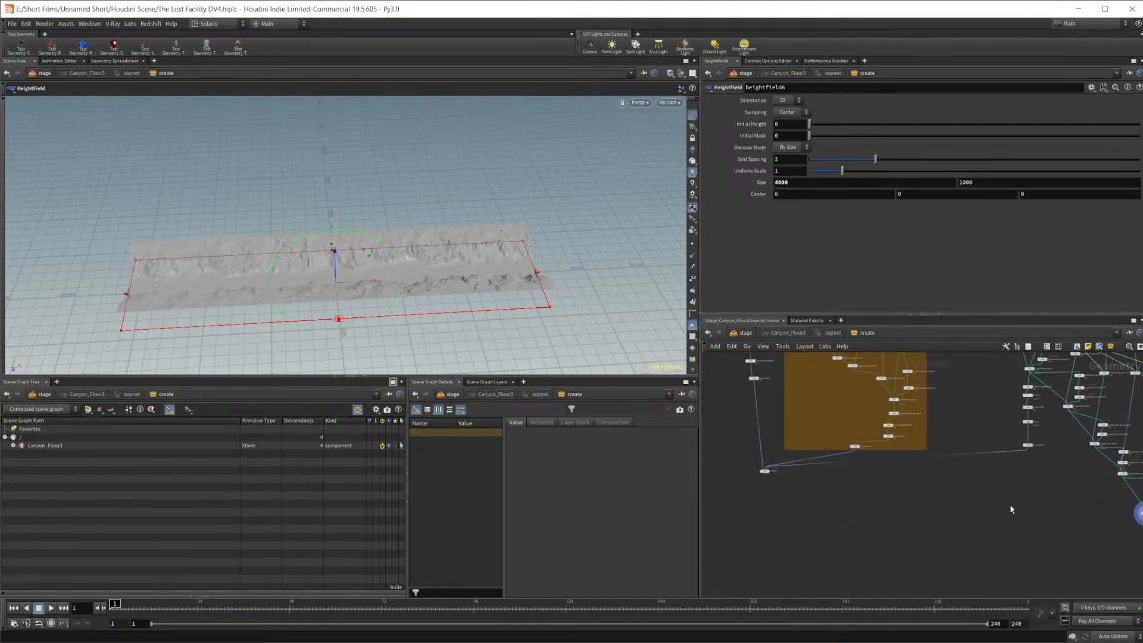
scroll(770, 475, "up", 3)
left_click_drag(761, 470, 762, 523)
middle_click_drag(936, 509, 828, 543)
scroll(956, 480, "down", 3)
middle_click_drag(1031, 456, 838, 542)
scroll(839, 516, "down", 3)
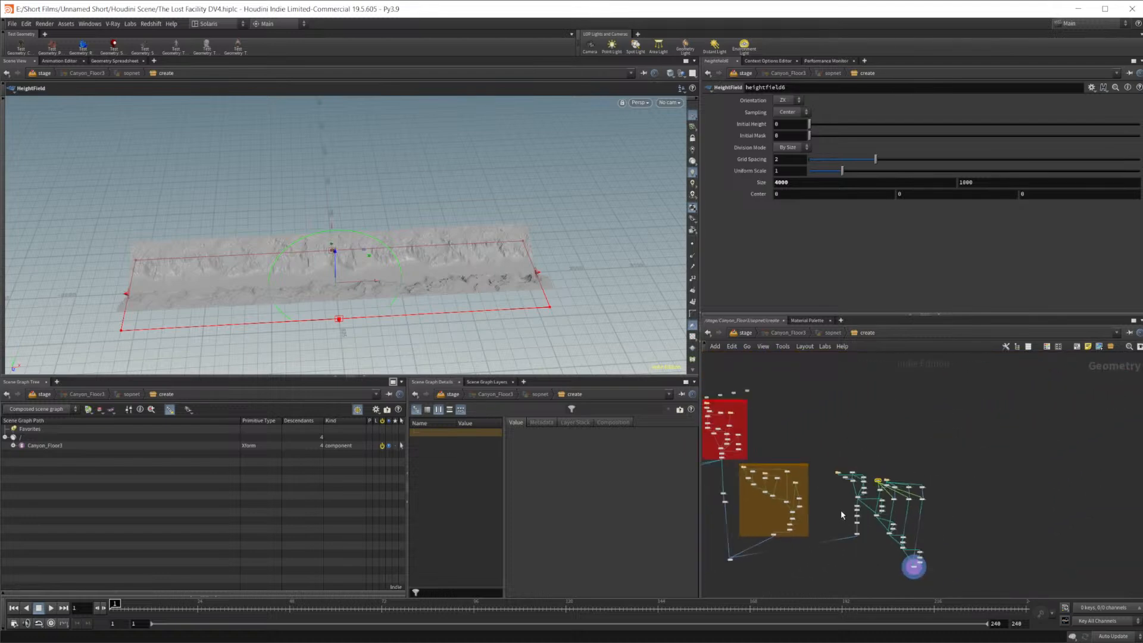
scroll(969, 488, "up", 3)
middle_click_drag(919, 477, 1022, 443)
scroll(900, 441, "down", 2)
left_click_drag(854, 401, 936, 446)
left_click(873, 439)
middle_click_drag(873, 435, 834, 495)
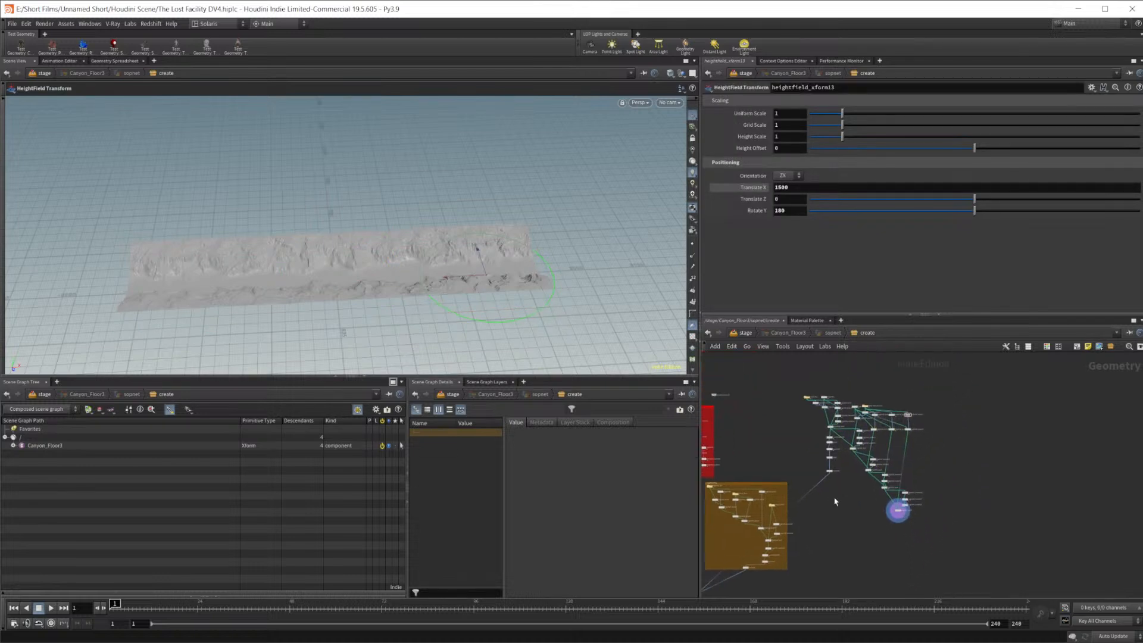
Move the node chain from convertheightfield8 to transform4 below heightfield_layer10, and feed convertheightfield8 from heightfield_layer10
scroll(832, 484, "up", 5)
left_click_drag(832, 475, 803, 362)
middle_click_drag(756, 395, 749, 454)
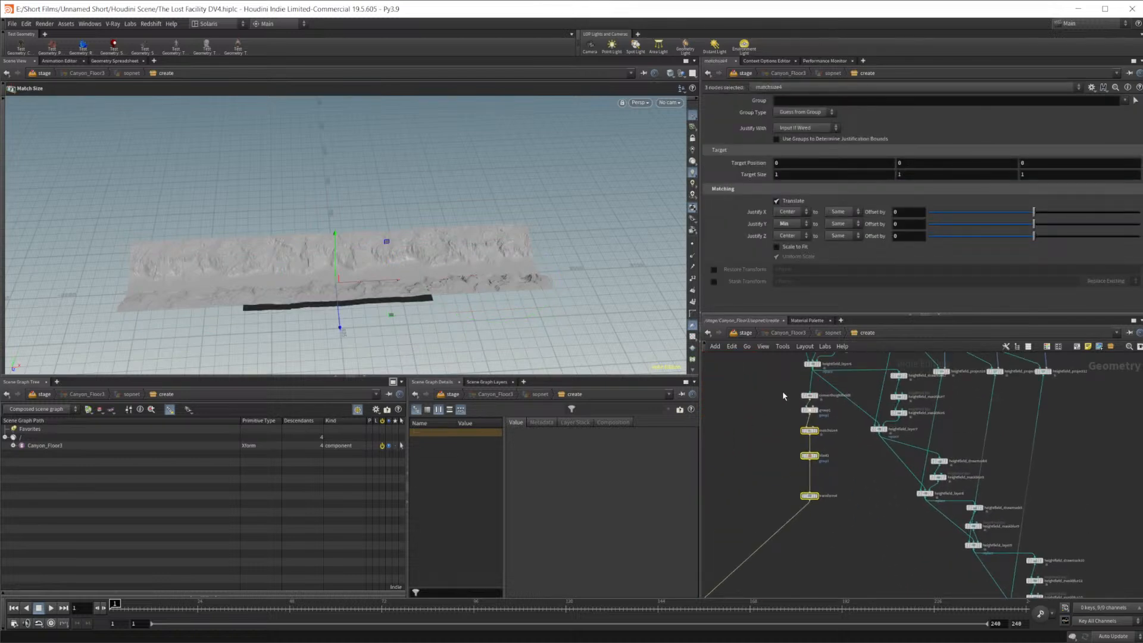
left_click_drag(831, 499, 831, 499)
left_click_drag(810, 398, 847, 567)
middle_click_drag(898, 524, 873, 342)
left_click_drag(825, 387, 991, 475)
scroll(1009, 449, "up", 3)
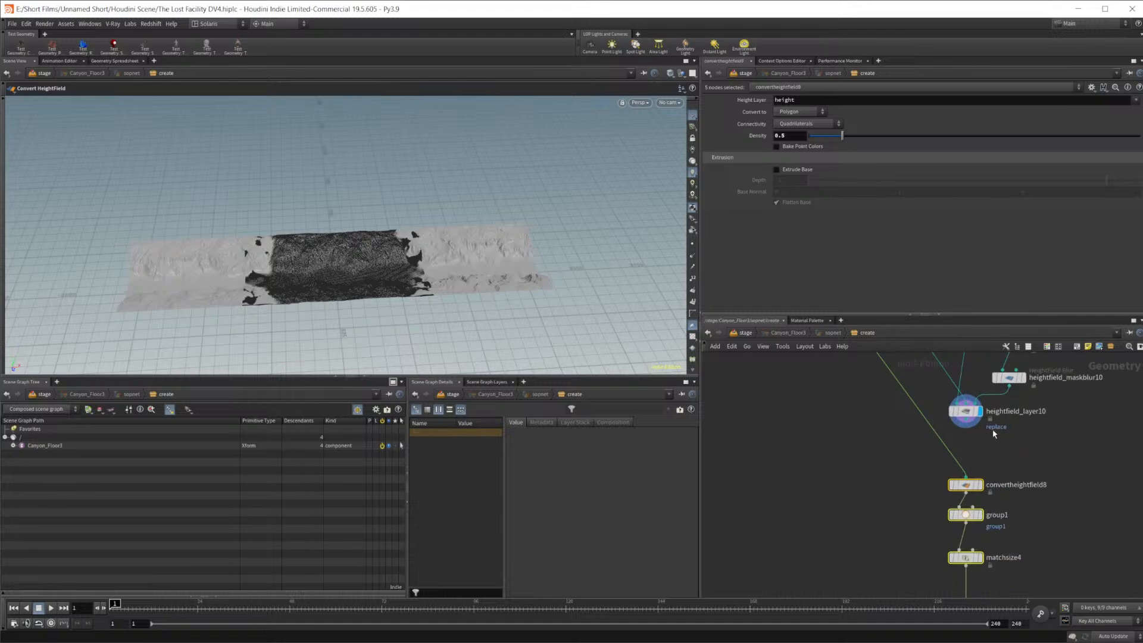
left_click(848, 509)
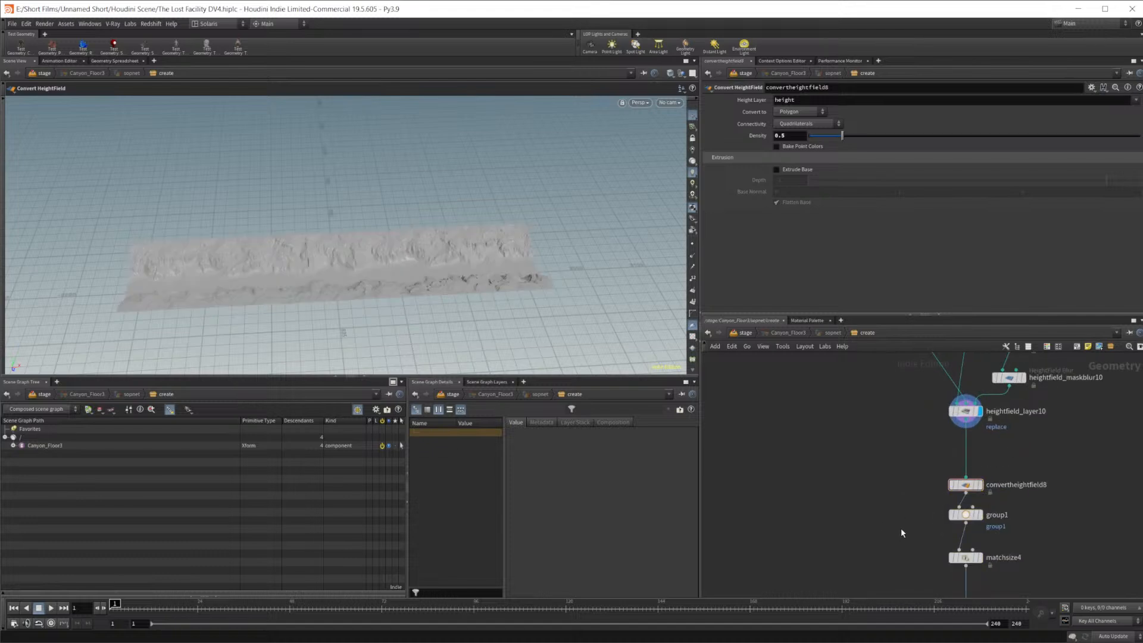
Display the blast1 output and check which part of the extended canyon is removed
middle_click_drag(904, 533, 901, 475)
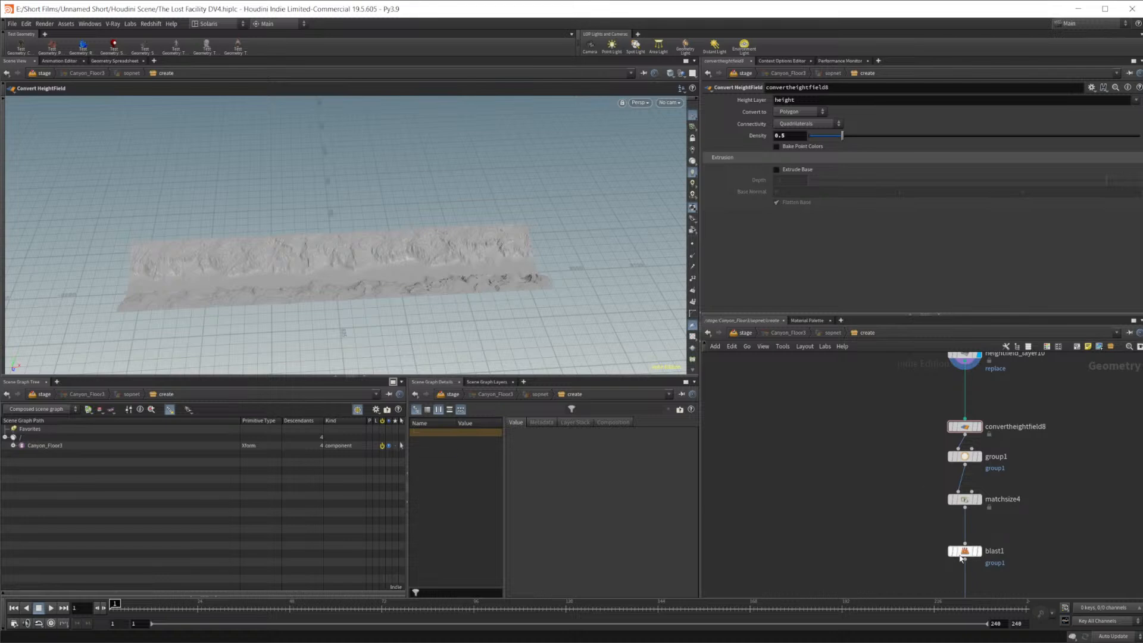
scroll(855, 486, "down", 4)
scroll(944, 456, "up", 4)
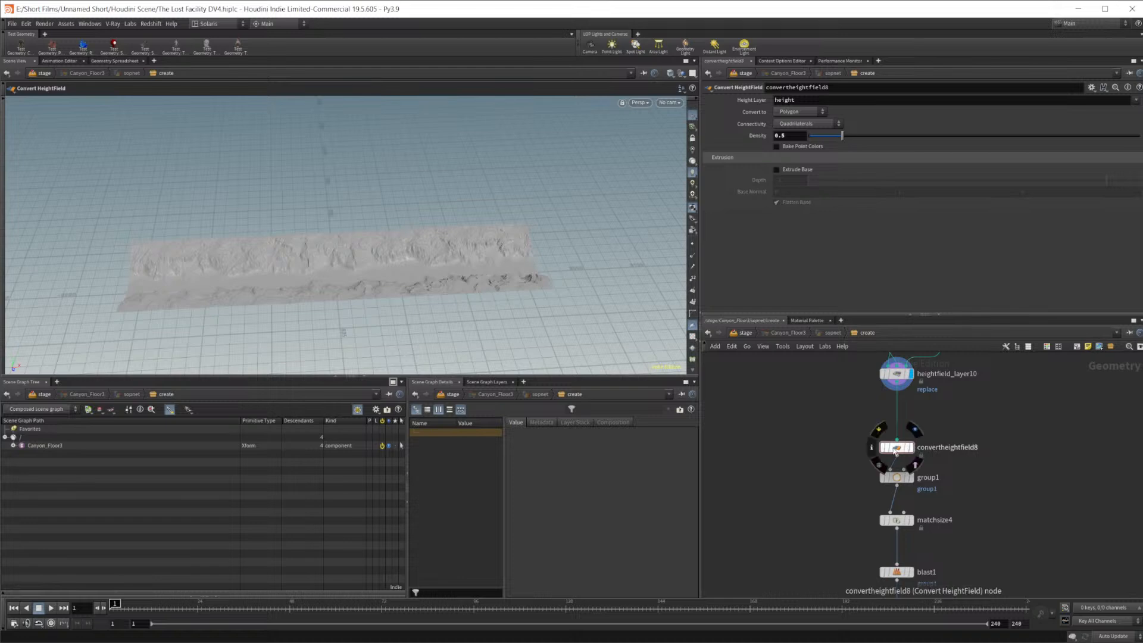
middle_click_drag(880, 498, 883, 462)
middle_click_drag(997, 490, 933, 439)
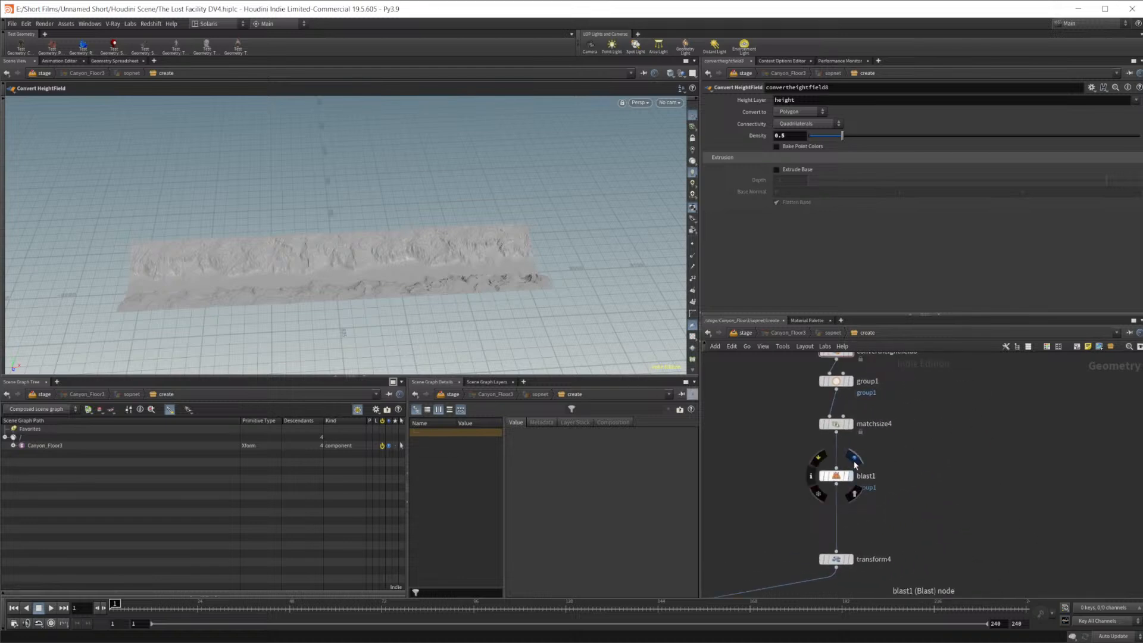
left_click(854, 460)
left_click_drag(409, 266, 388, 281, "alt")
Set the first Size value of group1's bounding box to 4000 so it spans the canyon's full length
left_click(838, 476)
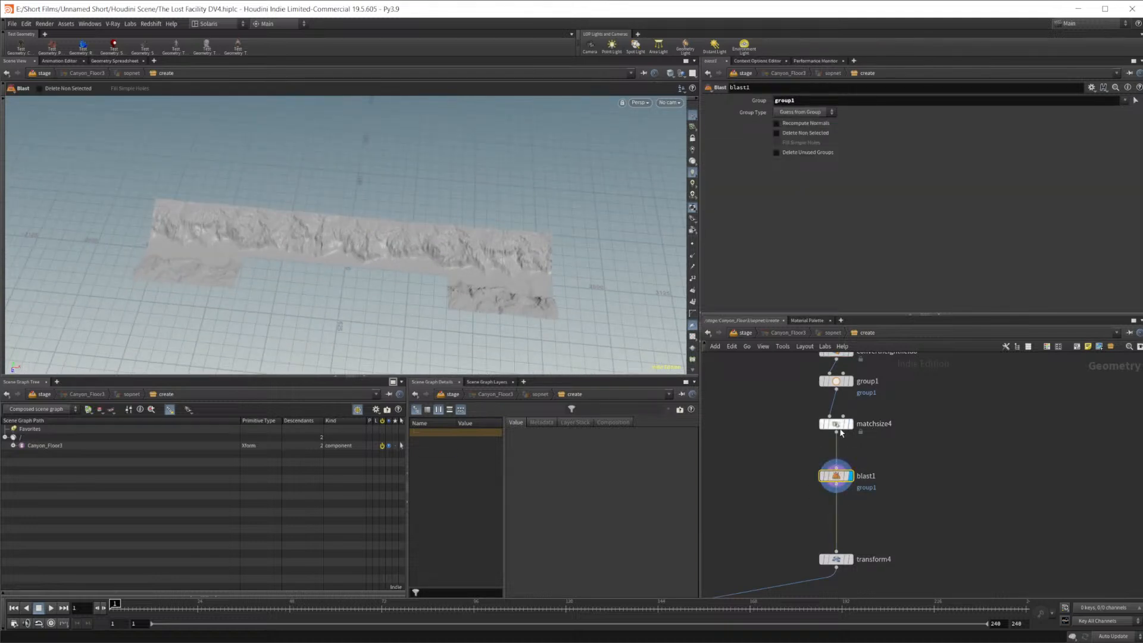
left_click(837, 382)
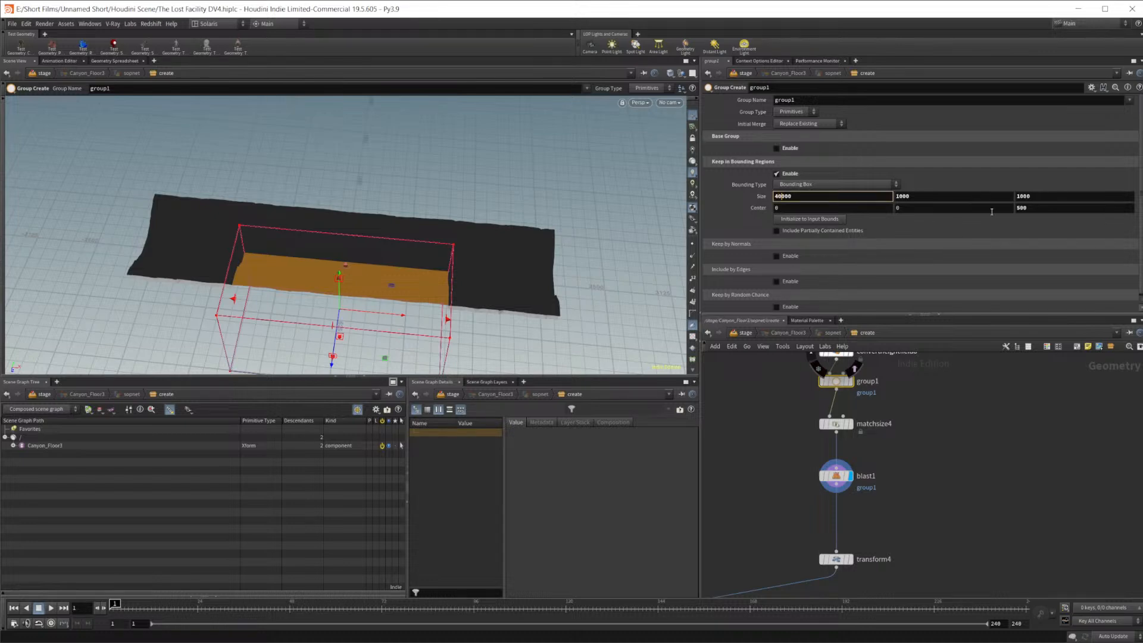
key("Return")
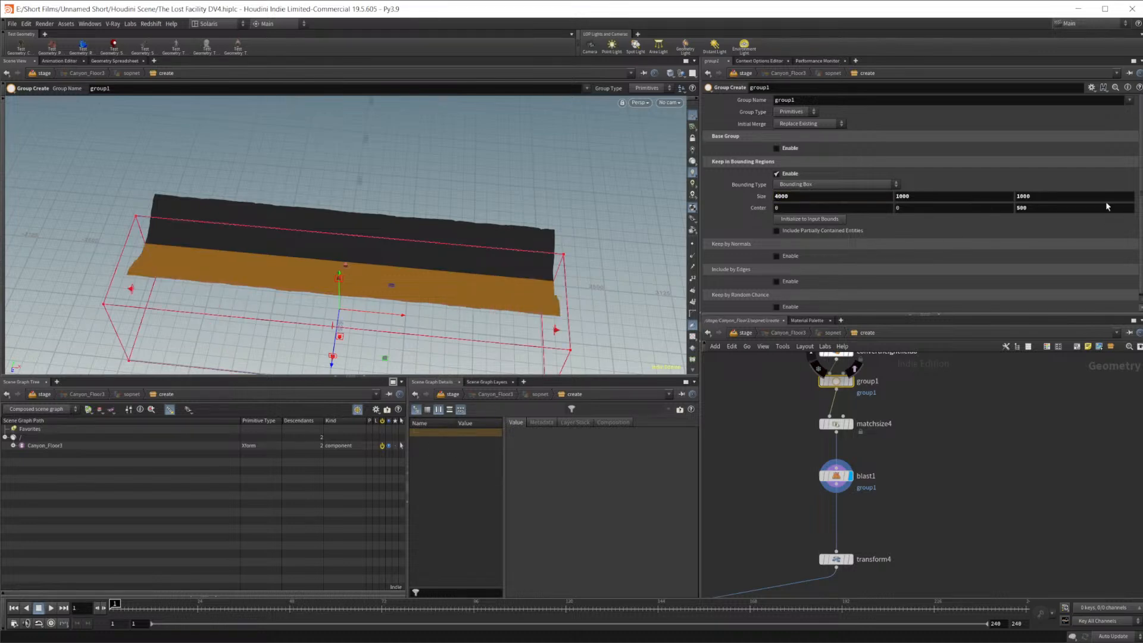
key("Escape")
left_click_drag(381, 220, 559, 200)
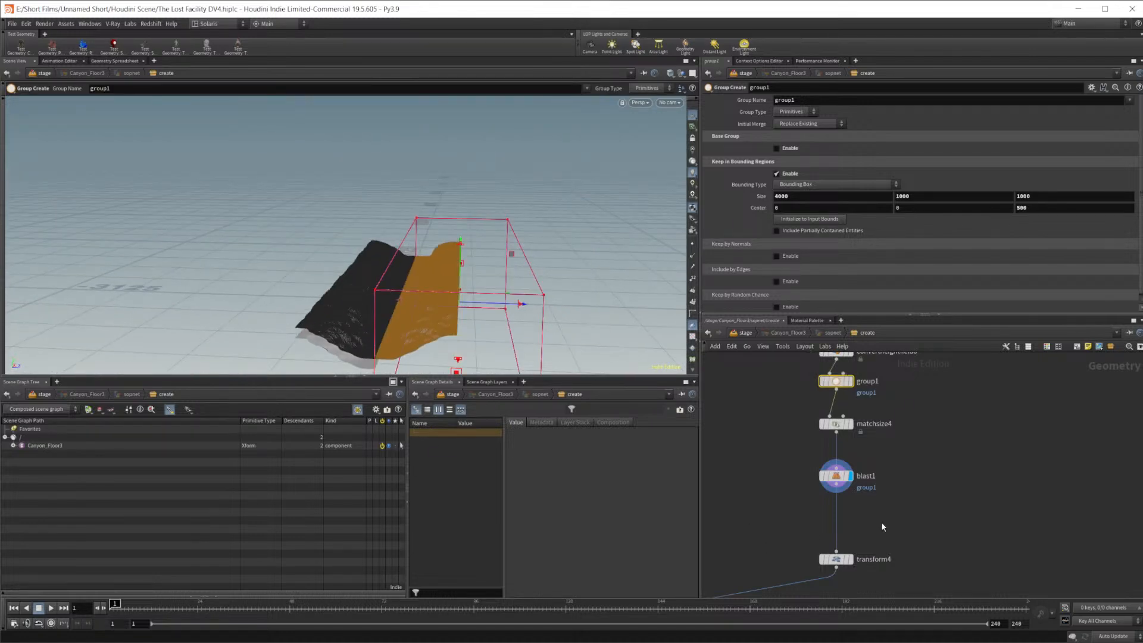
Display the transform4 output and view the offset canyon wall from above
left_click(942, 526)
middle_click_drag(944, 529, 920, 465)
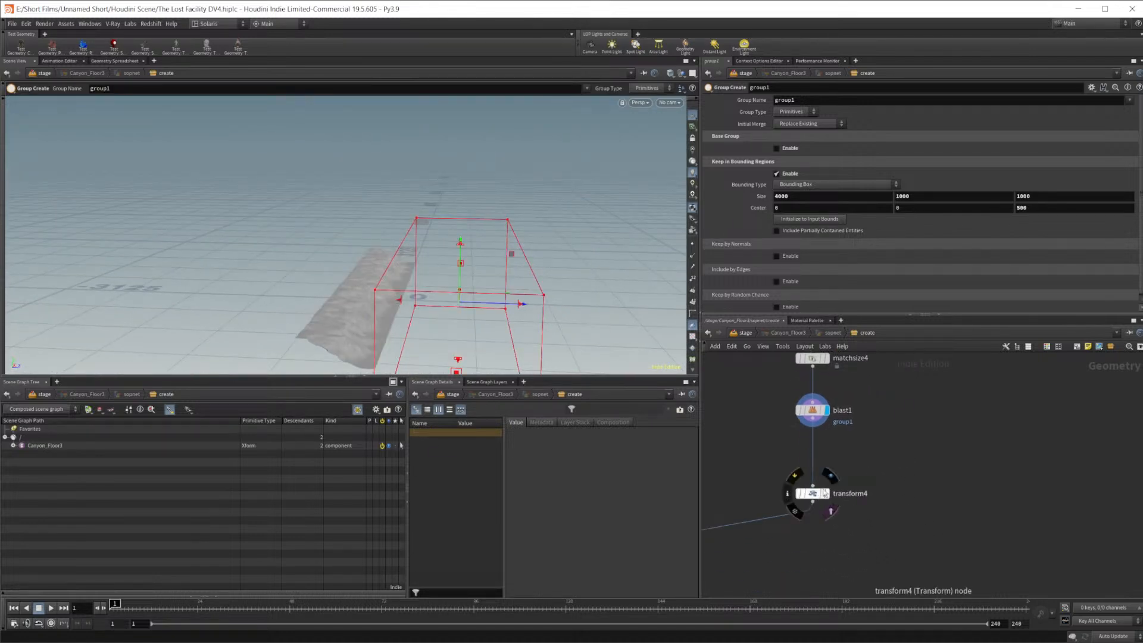
left_click(830, 479)
left_click_drag(237, 288, 155, 315, "alt")
Duplicate blast1 and transform4 beside the originals, and connect blast2 to transform5
middle_click_drag(873, 442, 808, 467)
left_click_drag(741, 438, 835, 445, "alt")
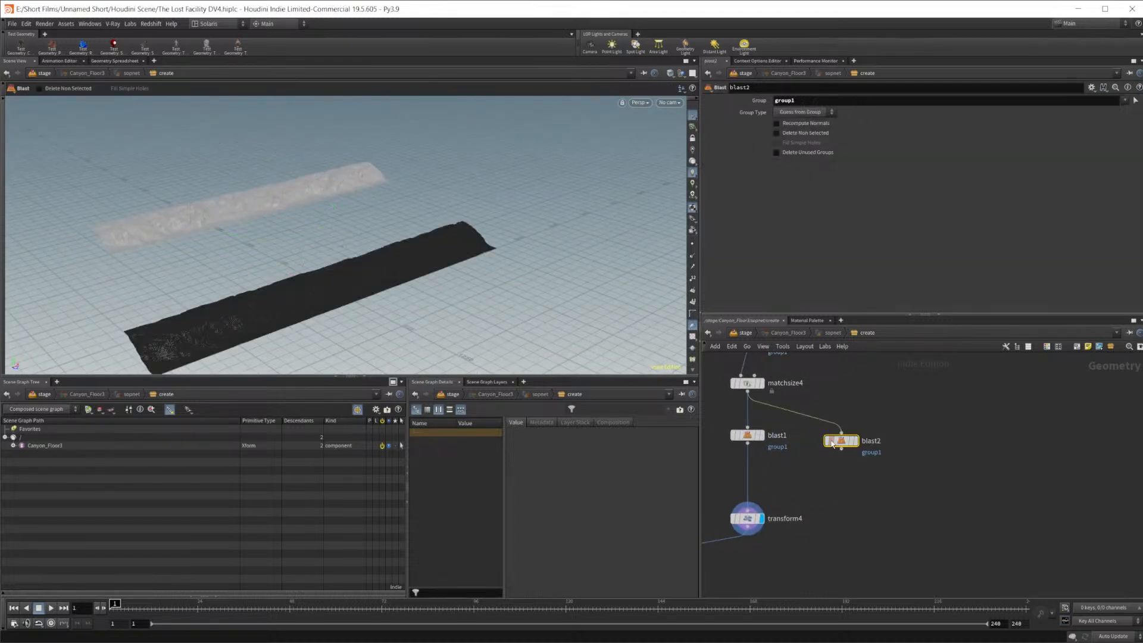
left_click_drag(747, 518, 854, 525, "alt")
left_click_drag(841, 447, 855, 516)
Turn on Delete Non Selected for blast2, align transform5 beneath it, and set transform5's Y rotation to -180
left_click(841, 440)
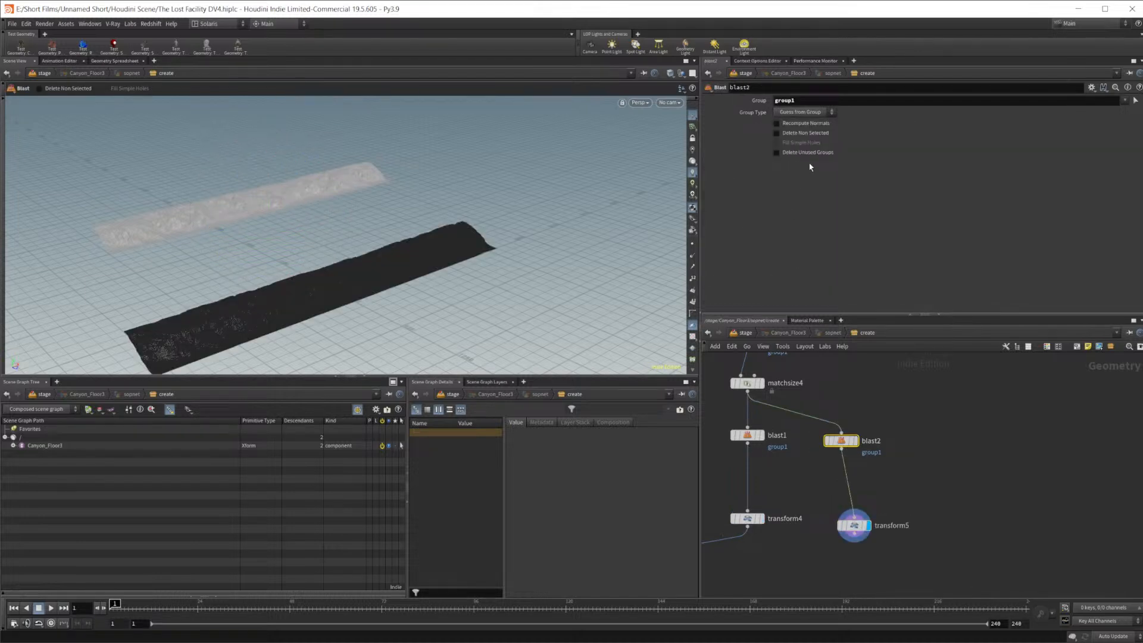
left_click_drag(855, 530, 842, 525)
left_click(842, 524)
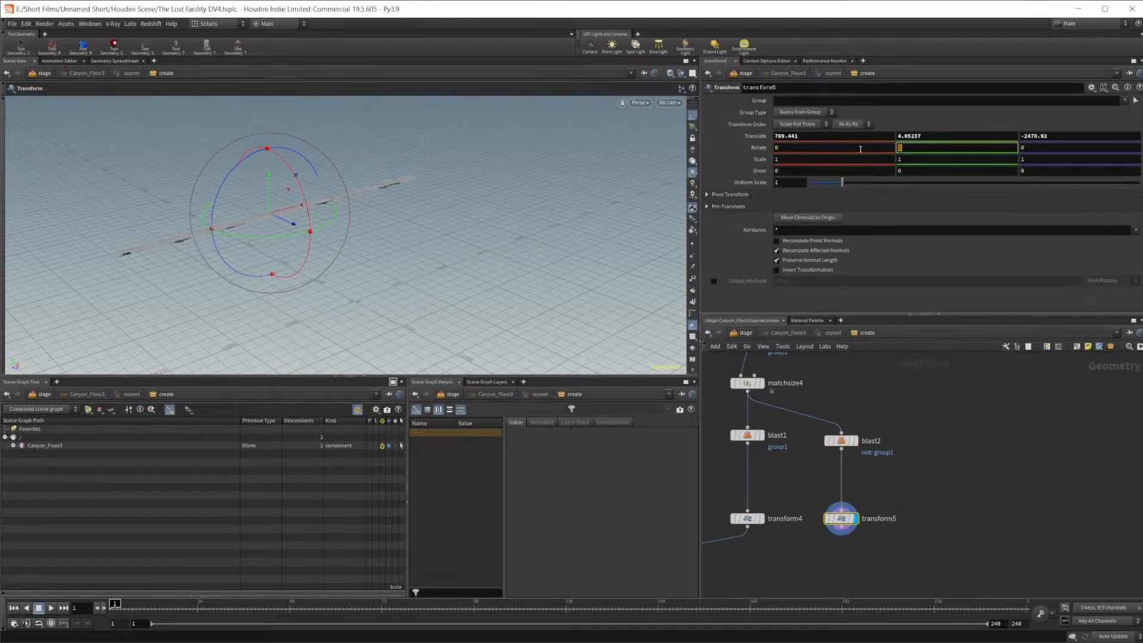
key("Return")
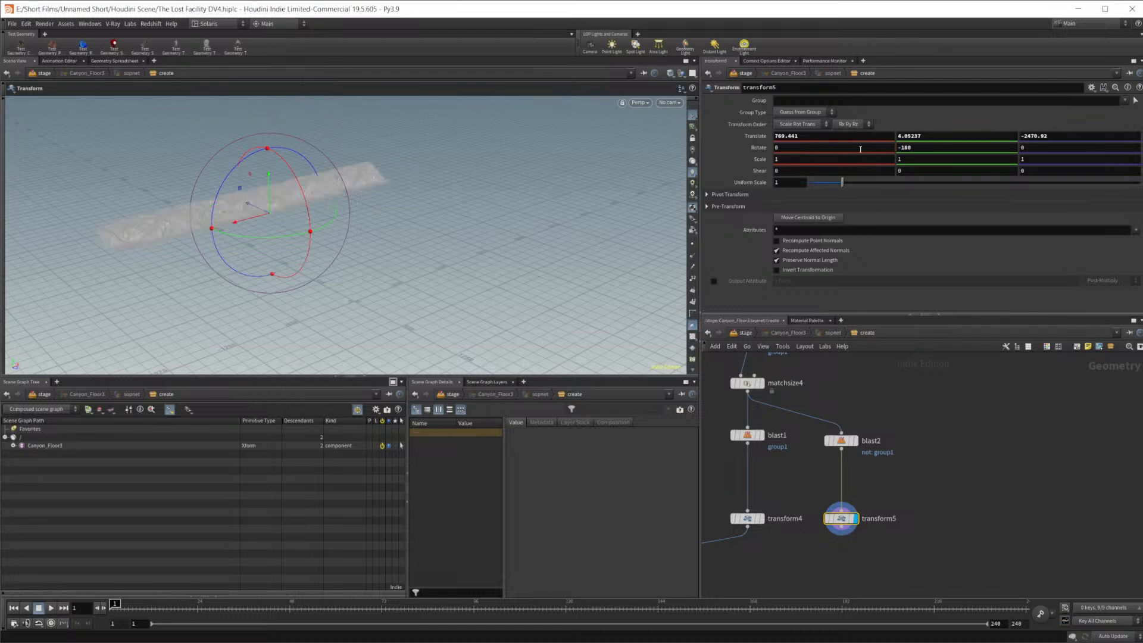
left_click(922, 502)
right_click(214, 209)
left_click(188, 171)
right_click_drag(188, 171, 426, 158, "alt")
left_click_drag(426, 159, 350, 216, "alt")
right_click_drag(349, 216, 310, 212, "alt")
middle_click_drag(309, 212, 377, 206, "alt")
Display merge1 and examine the combined canyon walls and floor from close to ground level
middle_click_drag(793, 572, 969, 452)
scroll(969, 451, "down", 3)
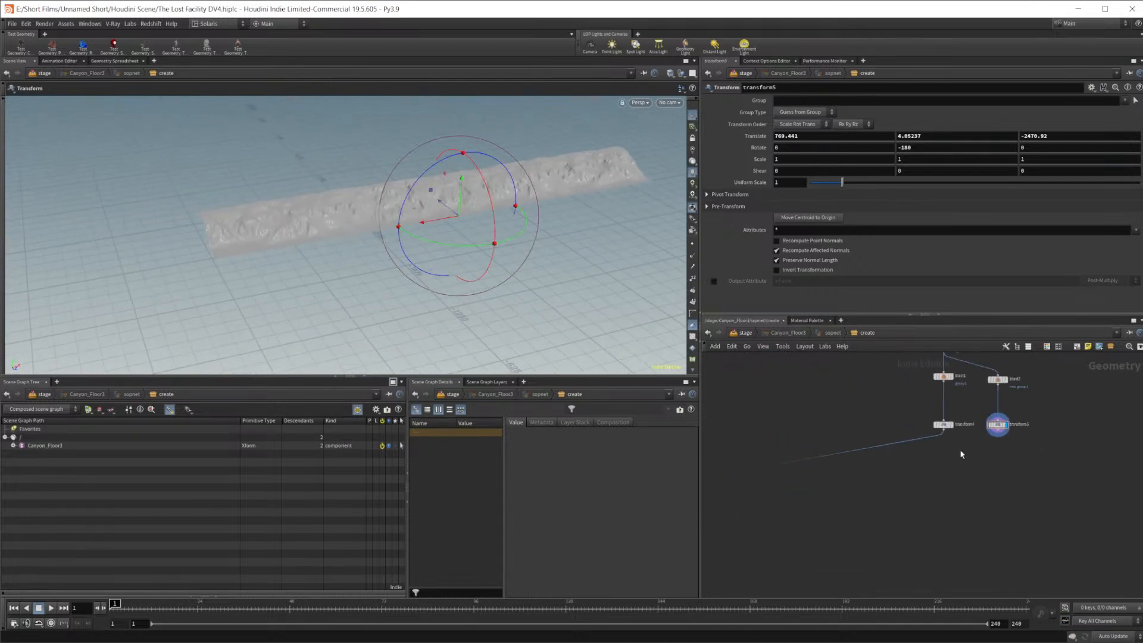
middle_click_drag(795, 482, 1119, 437)
scroll(825, 476, "down", 3)
middle_click_drag(825, 475, 1053, 432)
scroll(888, 473, "up", 4)
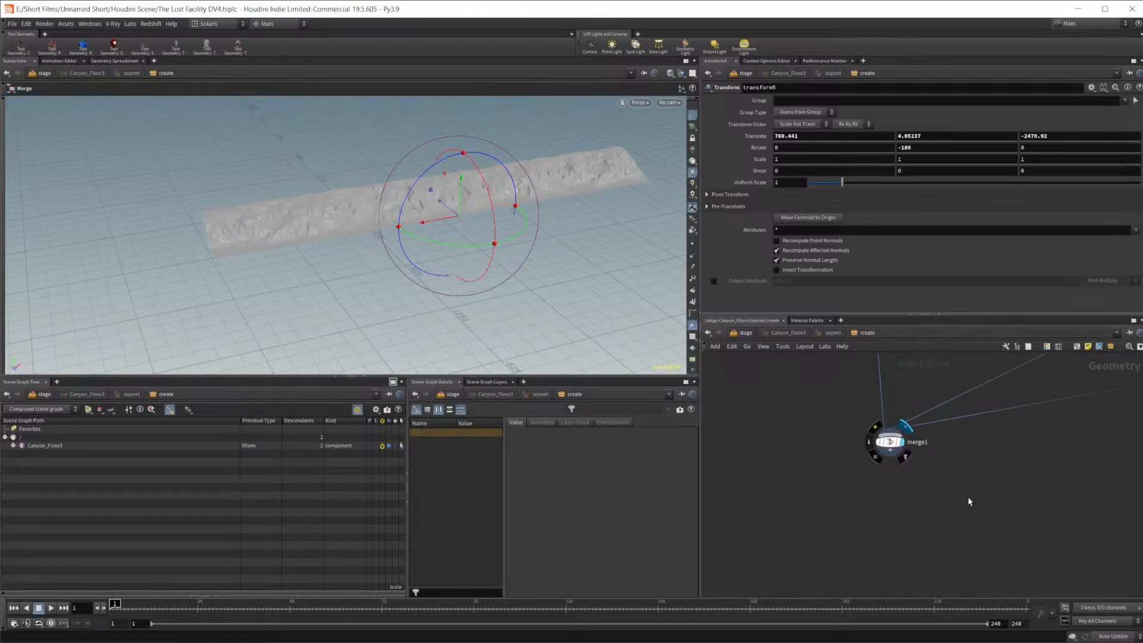
left_click_drag(492, 273, 305, 235, "alt")
right_click_drag(305, 235, 388, 225)
middle_click_drag(388, 225, 288, 237)
right_click_drag(288, 238, 358, 238)
left_click_drag(357, 238, 417, 228)
right_click_drag(416, 228, 684, 218)
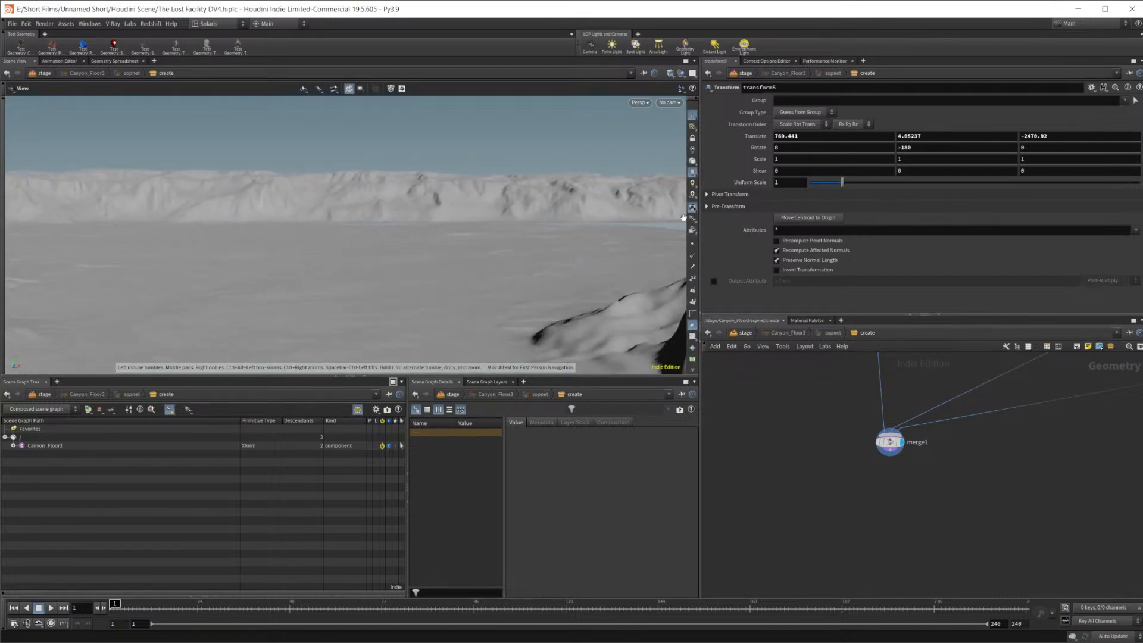
right_click_drag(544, 233, 563, 219)
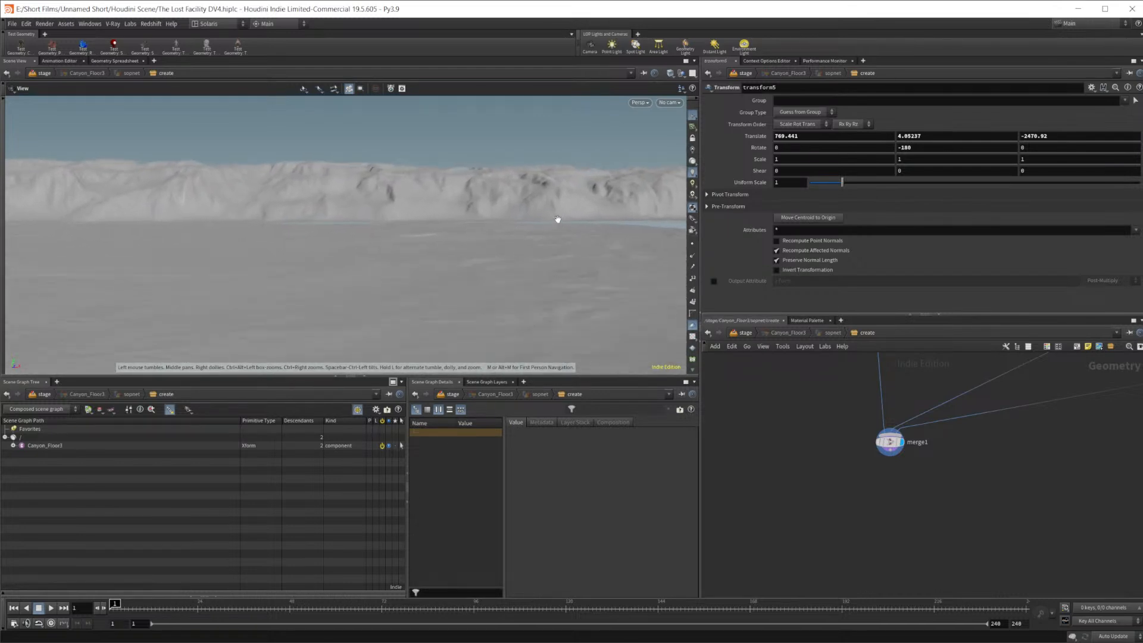
middle_click_drag(569, 219, 377, 218)
left_click_drag(377, 218, 372, 296)
middle_click_drag(434, 270, 351, 262)
left_click_drag(395, 251, 368, 324)
right_click_drag(368, 324, 352, 214)
left_click_drag(352, 214, 370, 162)
key("space")
right_click_drag(381, 310, 524, 321)
right_click_drag(376, 247, 575, 215)
left_click_drag(575, 214, 381, 189)
Compare Justify Y offsets of -10 and -20 on matchsize4 against the floor edge, and keep -10
middle_click_drag(992, 485, 741, 519)
scroll(932, 454, "down", 3)
middle_click_drag(953, 467, 681, 529)
middle_click_drag(1042, 471, 870, 496)
scroll(867, 430, "up", 3)
middle_click_drag(865, 383, 936, 477)
scroll(937, 476, "up", 3)
left_click(853, 476)
middle_click_drag(923, 525, 919, 490)
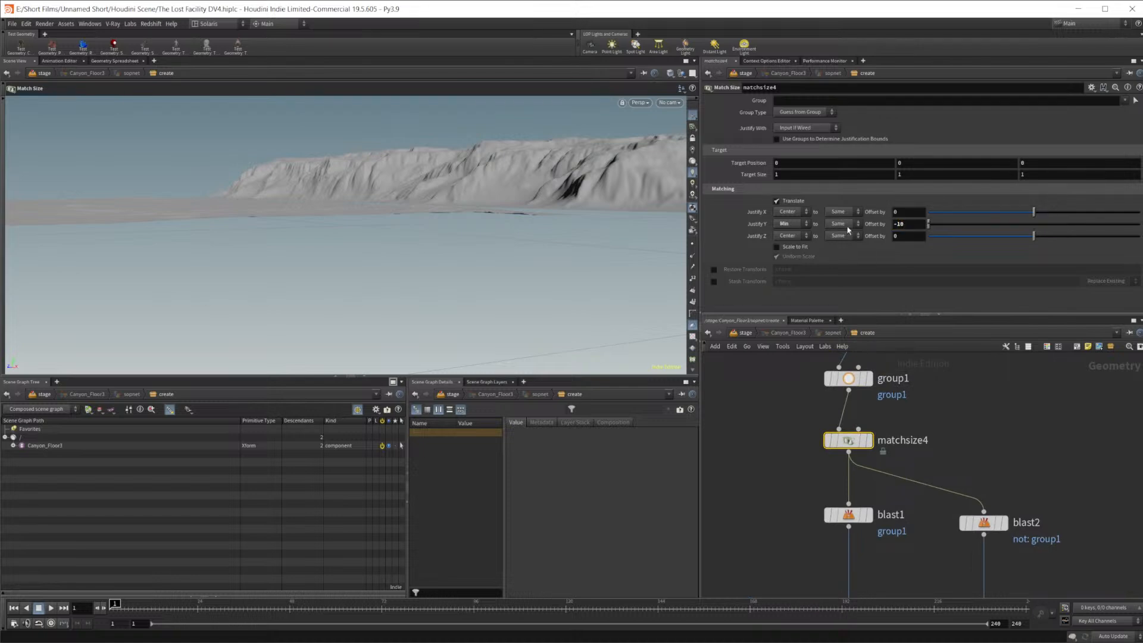
mouse_move(461, 226)
left_mouse_down("alt")
mouse_move(373, 221)
mouse_move(442, 225)
left_mouse_up("alt")
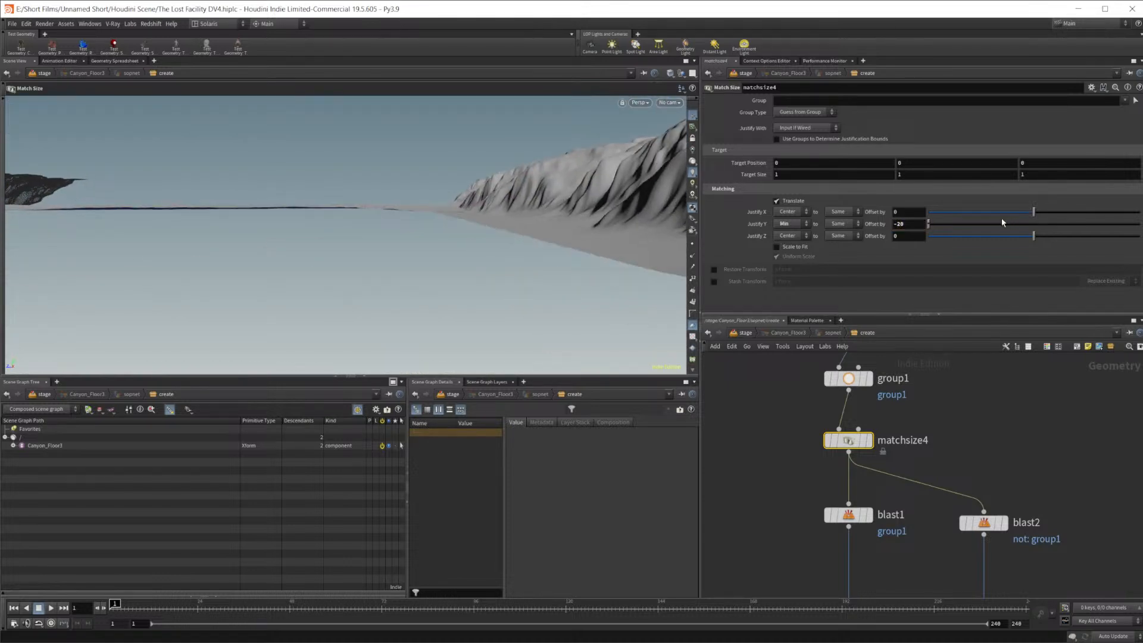
mouse_move(516, 214)
left_mouse_down("alt")
mouse_move(477, 214)
mouse_move(471, 196)
mouse_move(615, 159)
mouse_move(513, 196)
mouse_move(494, 220)
left_mouse_up("alt")
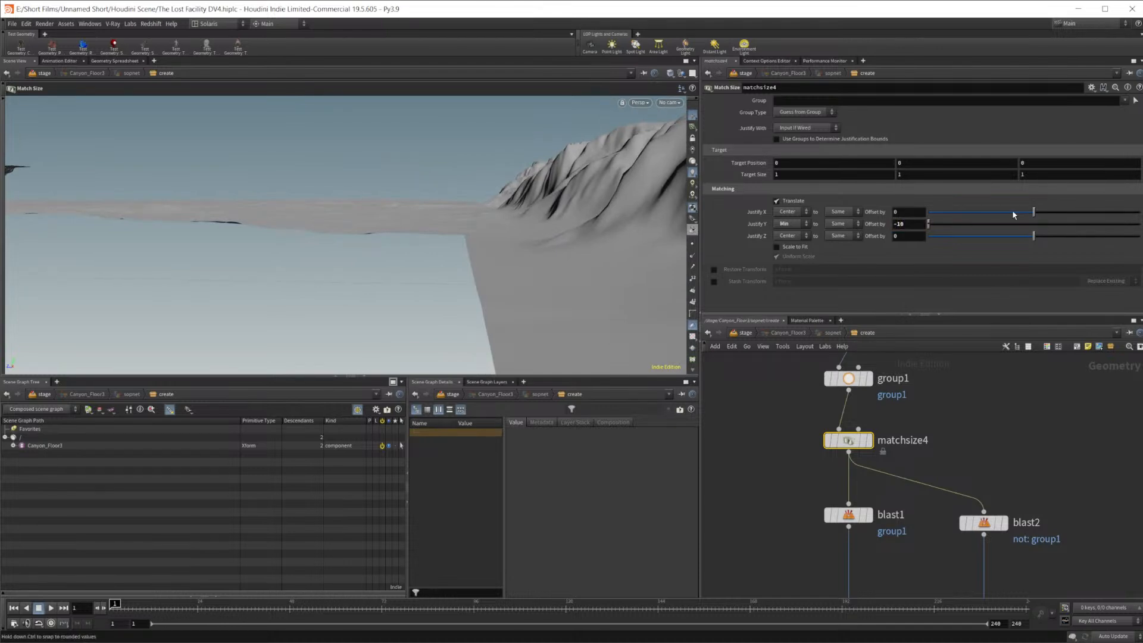
left_click_drag(621, 271, 475, 257, "alt")
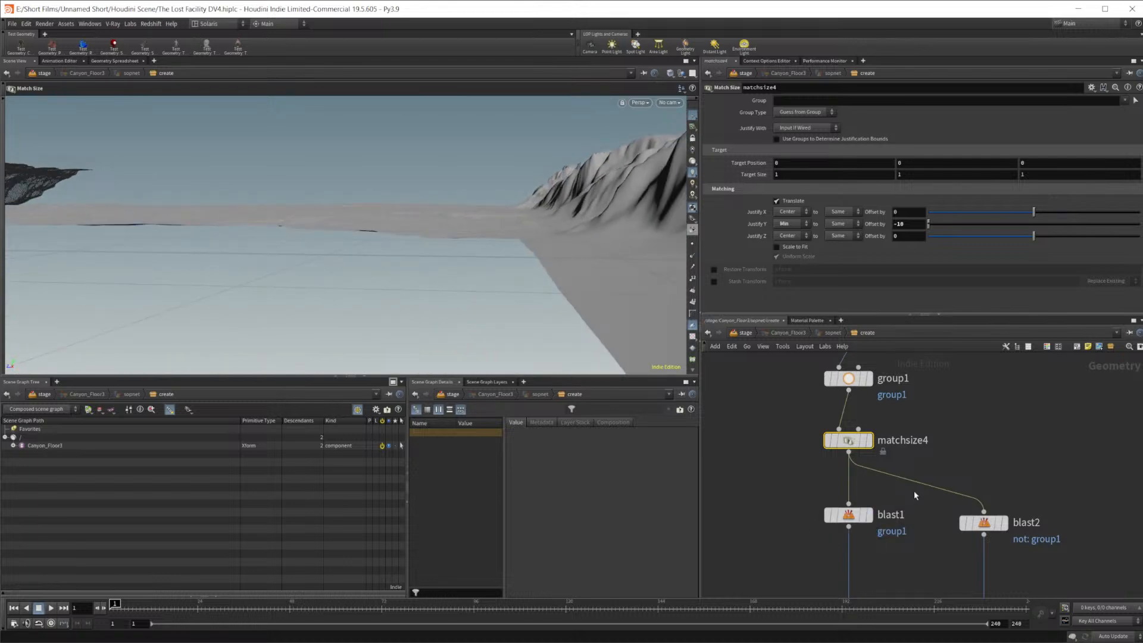
Move the canyon wall of transform4 along Z to about -2336 so it overlaps the canyon floor
scroll(902, 498, "down", 2)
left_click(831, 537)
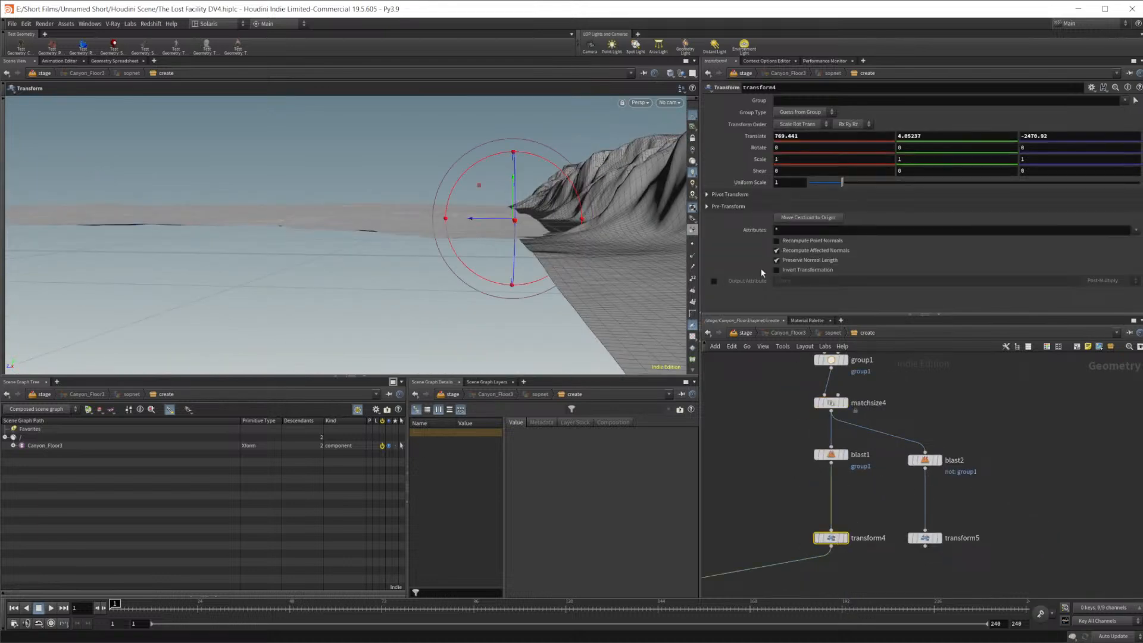
left_click_drag(472, 221, 479, 244)
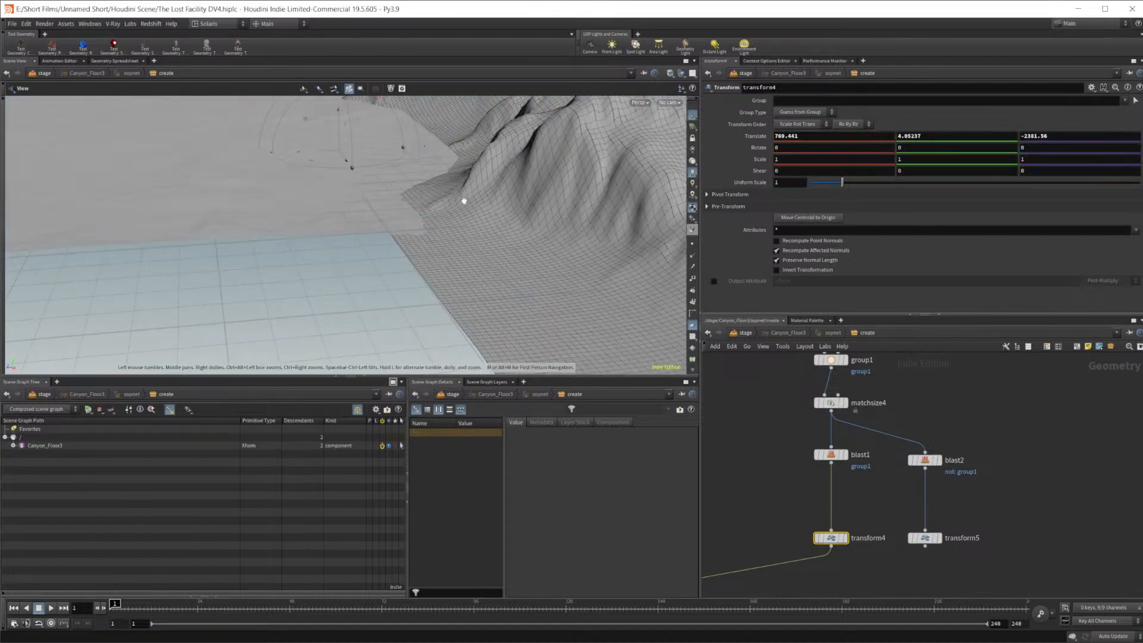
left_click_drag(388, 172, 320, 267)
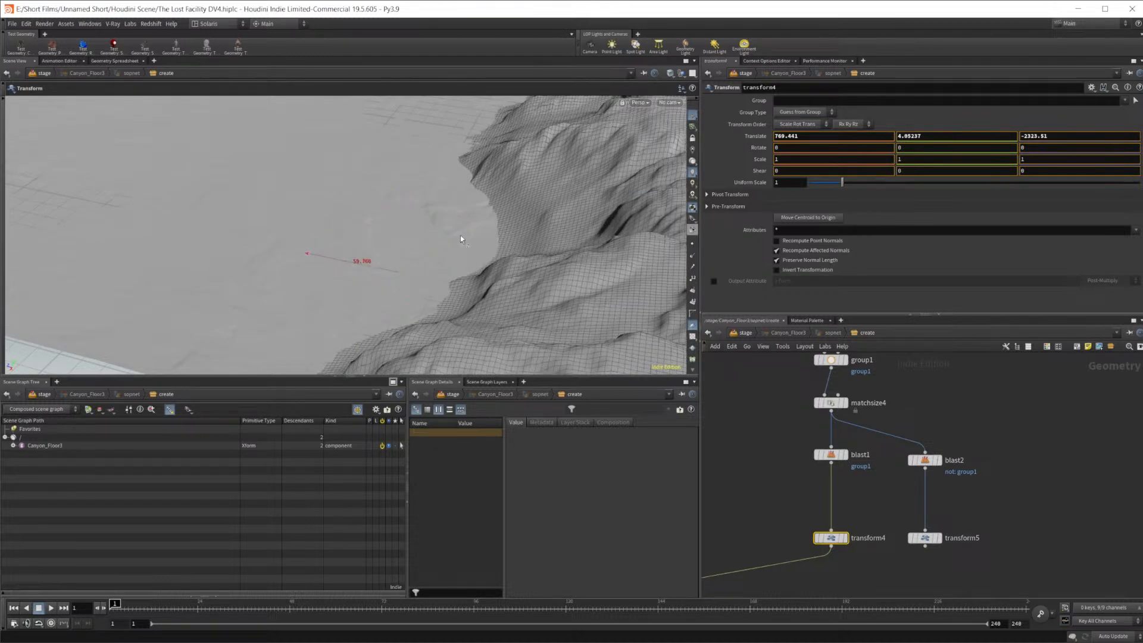
mouse_move(556, 218)
left_mouse_down("alt")
mouse_move(589, 220)
mouse_move(380, 253)
mouse_move(476, 224)
mouse_move(209, 248)
mouse_move(505, 214)
mouse_move(546, 243)
mouse_move(573, 233)
left_mouse_up("alt")
middle_click_drag(573, 233, 449, 206, "alt")
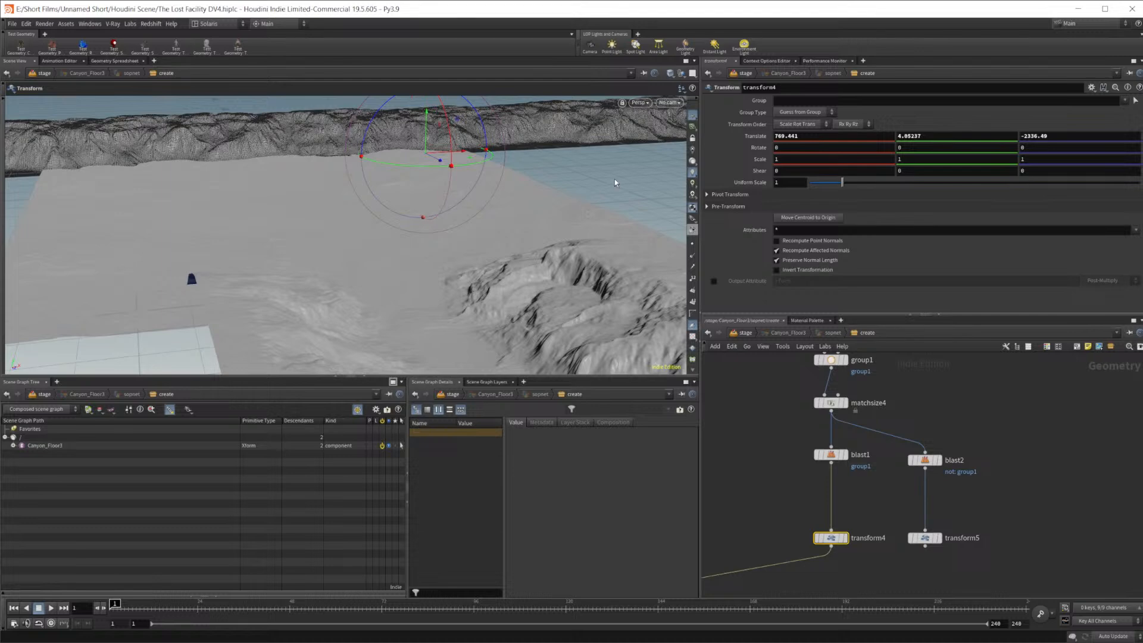
Examine how the far canyon wall meets the canyon floor, from ground level and from above
left_click(781, 496)
key("space")
left_click_drag(555, 253, 417, 259)
right_click_drag(417, 259, 824, 194)
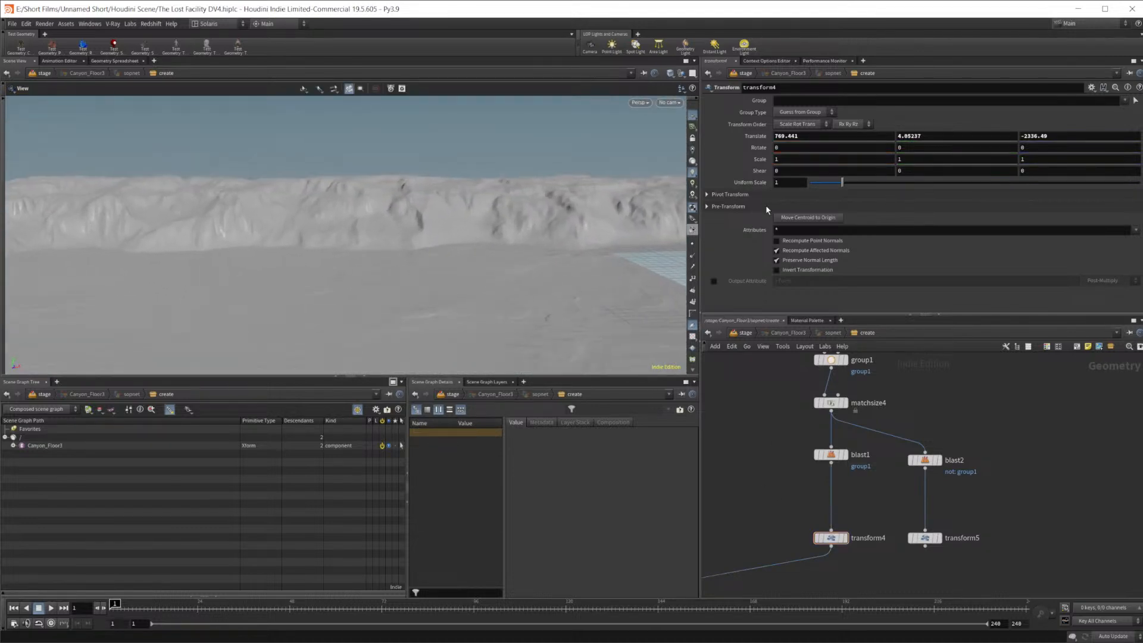
left_click_drag(453, 238, 391, 262)
right_click_drag(391, 263, 206, 278)
left_click_drag(510, 258, 447, 150)
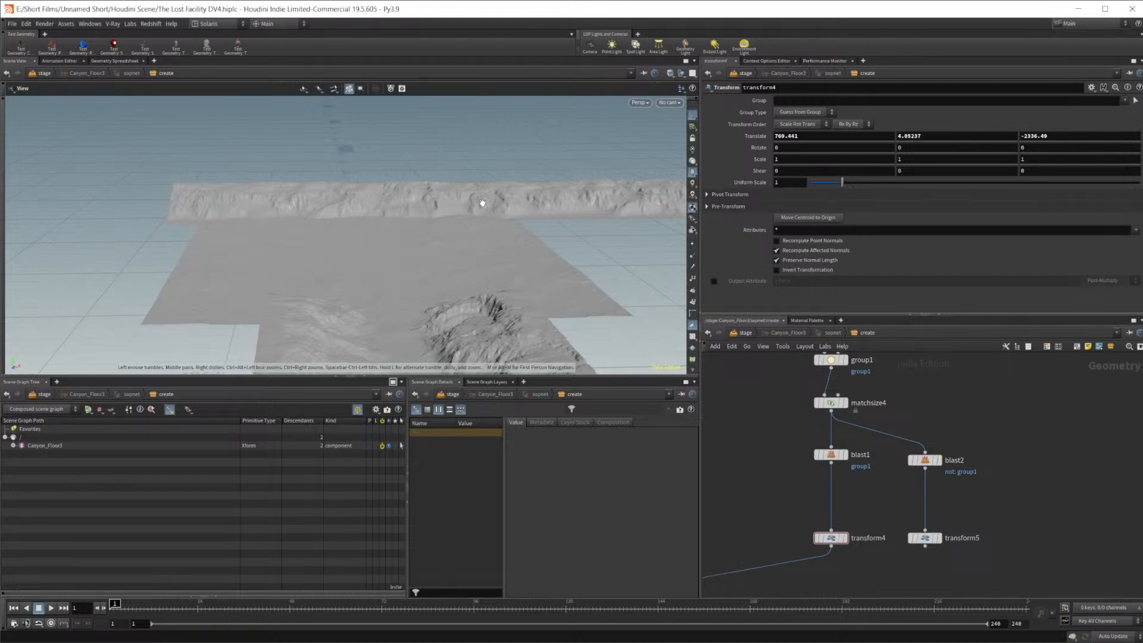
left_click_drag(483, 203, 458, 224)
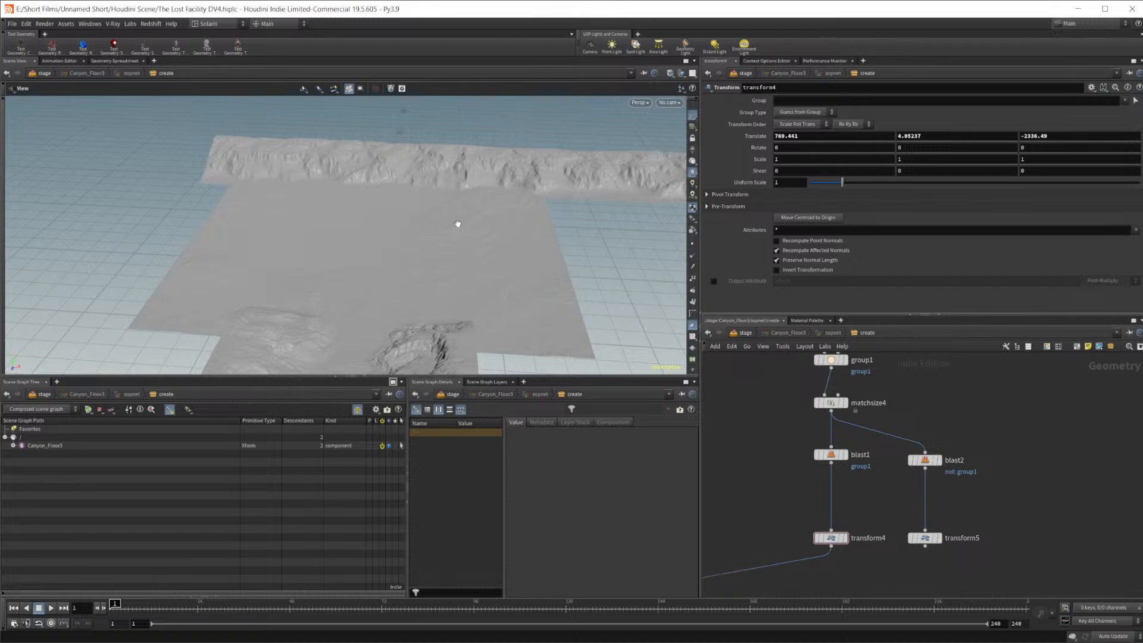
right_click_drag(459, 235, 492, 222)
left_click_drag(492, 222, 513, 281)
middle_click_drag(513, 281, 471, 277)
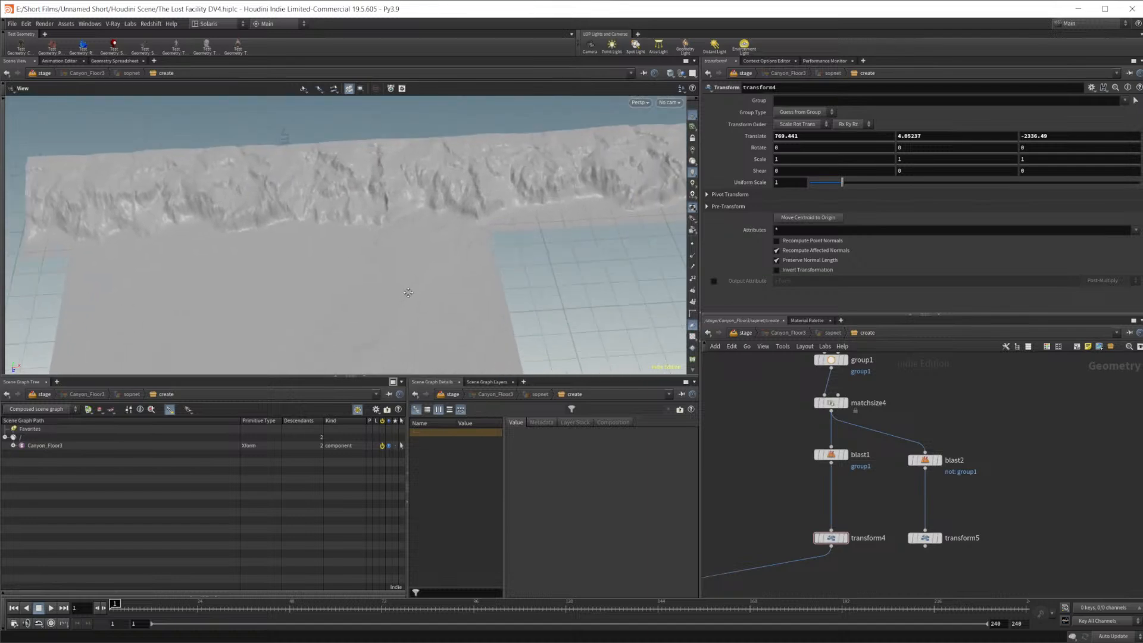
Examine the canyon floor's surface beneath the far wall from overhead and close up
left_click_drag(471, 278, 437, 265)
left_click_drag(472, 301, 428, 194)
scroll(428, 194, "down", 4)
left_click_drag(393, 271, 416, 333)
scroll(395, 256, "up", 5)
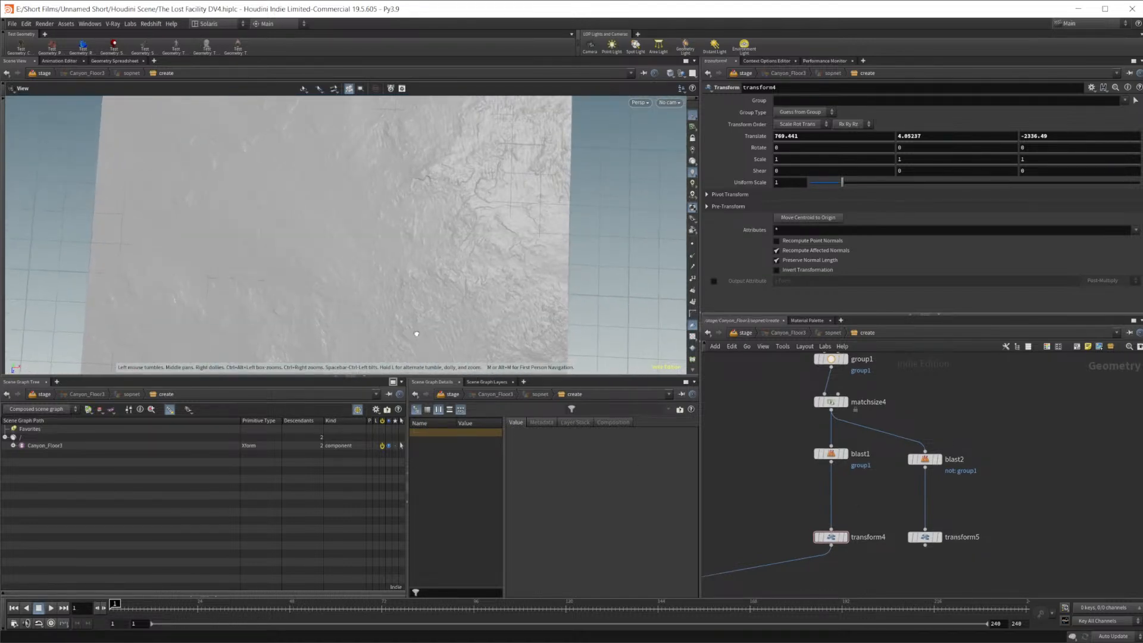
left_click_drag(488, 241, 489, 342)
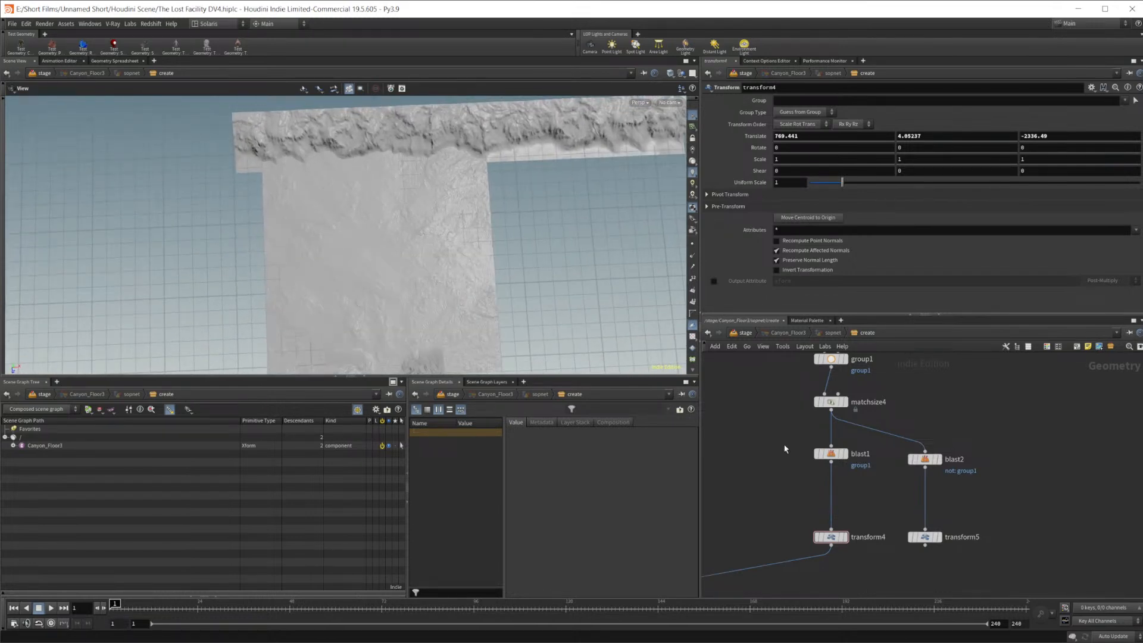
middle_click_drag(784, 449, 893, 485)
left_click_drag(482, 317, 472, 273)
middle_click_drag(796, 452, 932, 477)
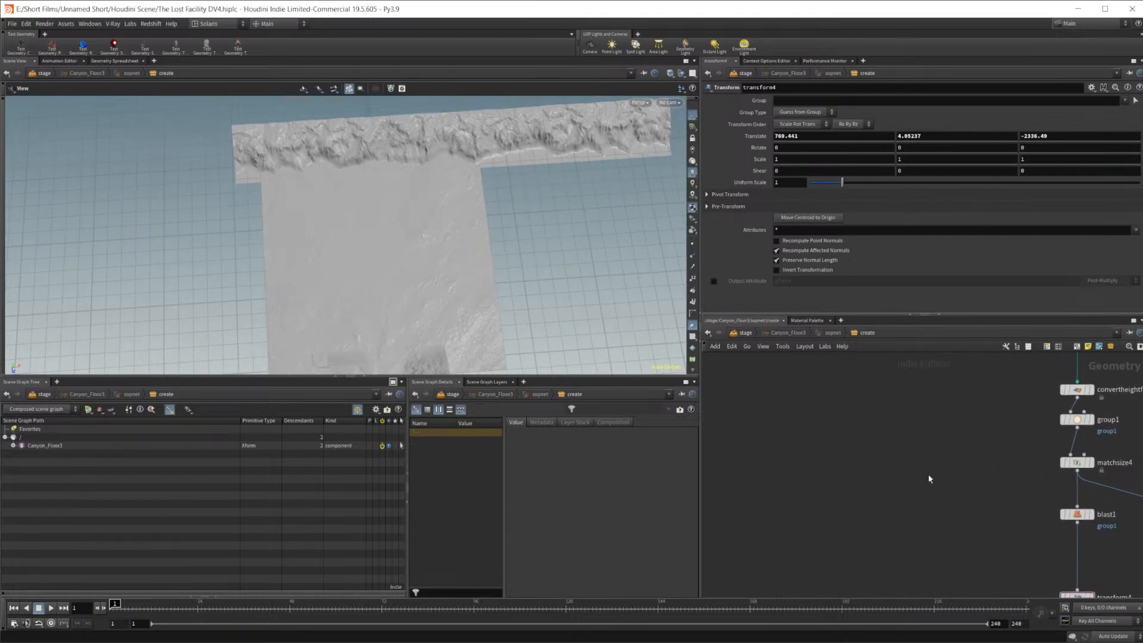
right_click_drag(352, 309, 467, 281)
middle_click_drag(467, 280, 474, 306)
left_click_drag(474, 306, 482, 288)
middle_click_drag(483, 288, 419, 351)
left_click_drag(453, 257, 408, 234)
middle_click_drag(408, 234, 504, 243)
left_click_drag(505, 250, 432, 232)
left_click_drag(539, 307, 452, 279)
key("h")
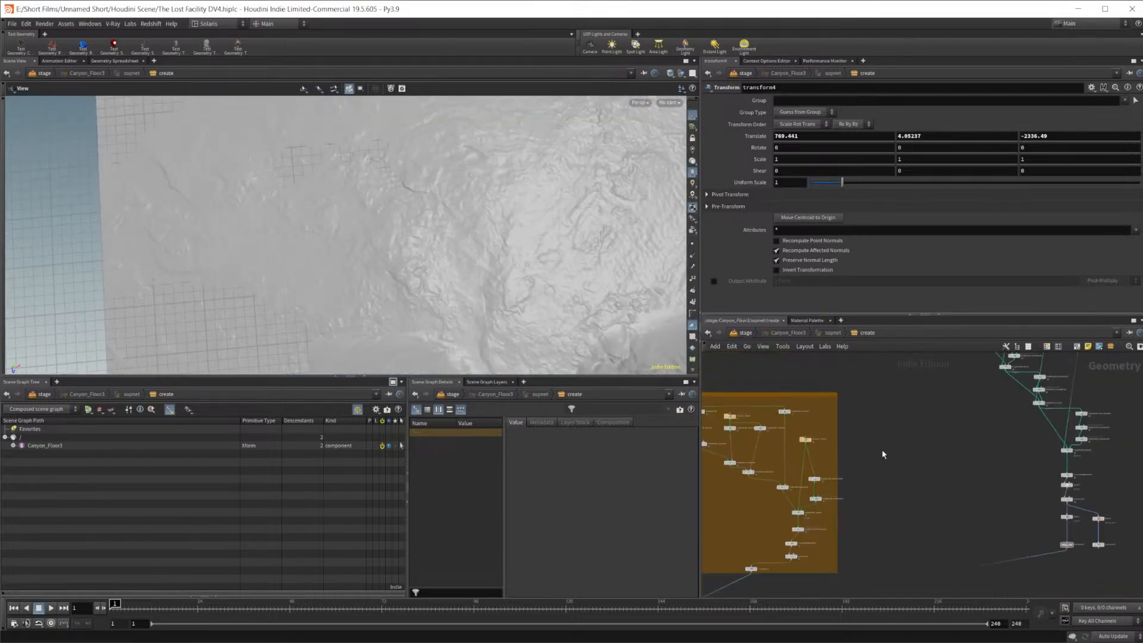
Display heightfield_maskclear3 in the Large Desert Floor network and examine the blended floor heightfield
scroll(912, 468, "up", 6)
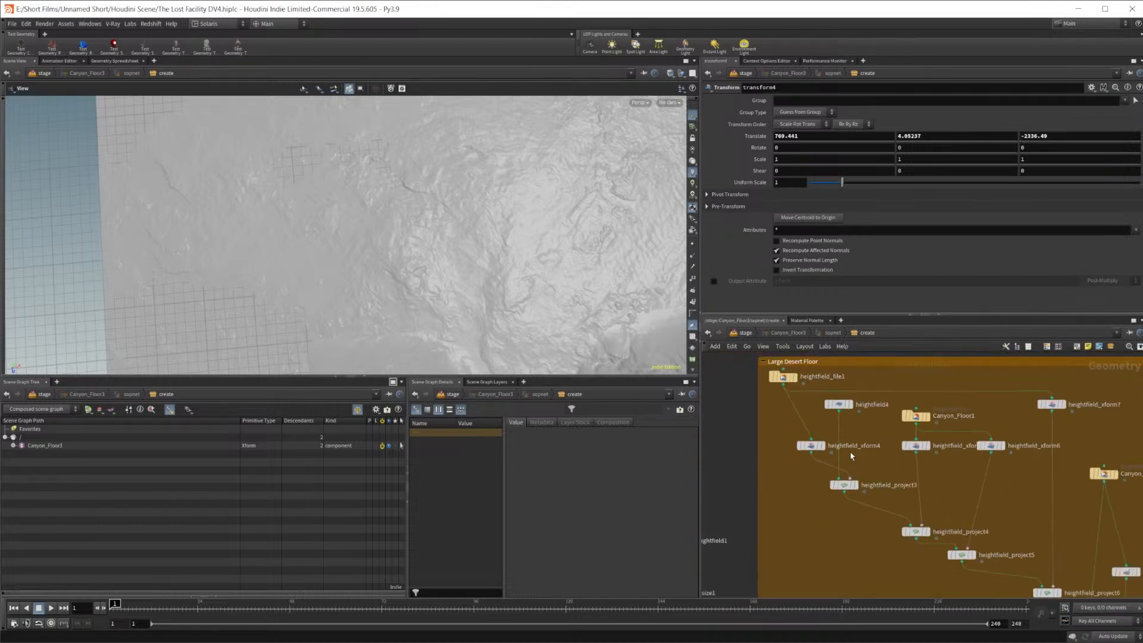
scroll(869, 439, "down", 4)
middle_click_drag(970, 497, 852, 376)
scroll(876, 485, "up", 6)
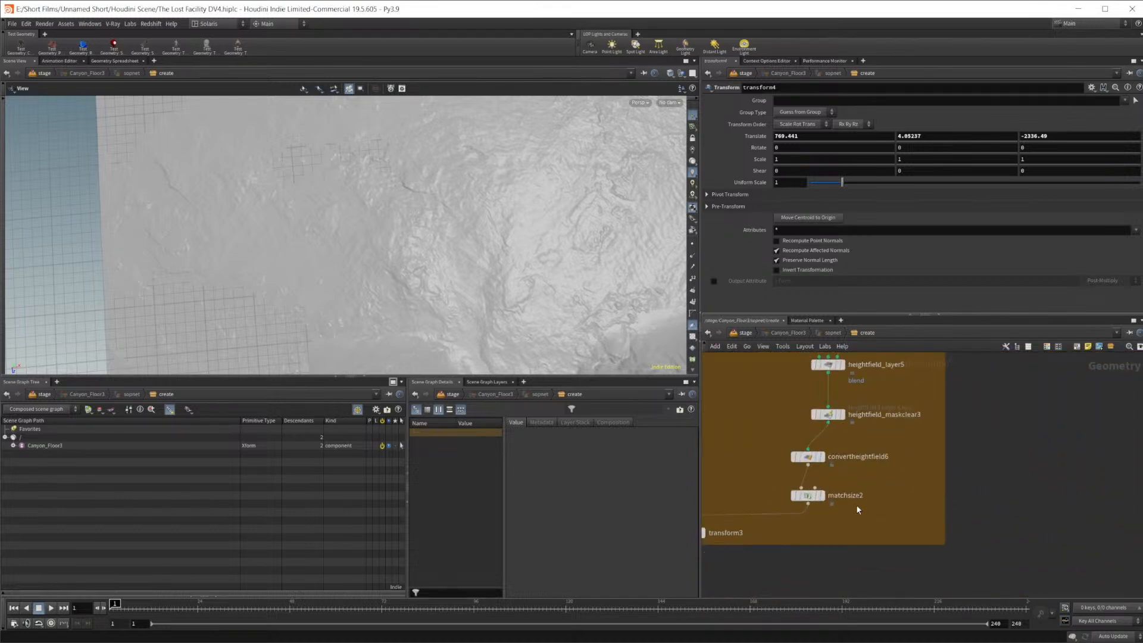
middle_click_drag(855, 449, 865, 503)
mouse_move(845, 458)
left_click(858, 429)
left_click_drag(408, 192, 444, 278)
scroll(506, 250, "down", 3)
left_click_drag(524, 248, 541, 300)
middle_click_drag(541, 300, 454, 191)
mouse_move(454, 191)
left_mouse_down()
mouse_move(479, 230)
mouse_move(469, 206)
mouse_move(449, 202)
left_mouse_up()
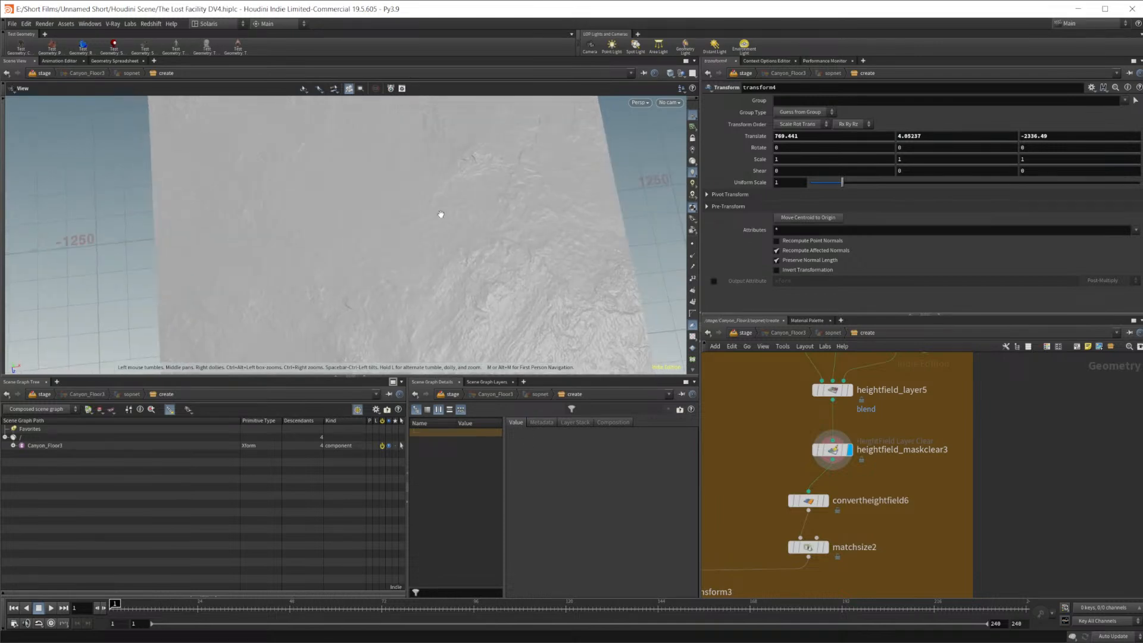
right_click_drag(449, 201, 469, 241)
left_click_drag(468, 241, 544, 263)
middle_click_drag(544, 263, 513, 260)
Display heightfield_xform7, compare Y rotations of 0 and 180, and keep 0
middle_click_drag(784, 450, 835, 506)
middle_click_drag(791, 371, 934, 542)
middle_click_drag(877, 425, 959, 546)
middle_click(970, 439)
mouse_move(840, 486)
middle_mouse_down()
mouse_move(995, 532)
mouse_move(827, 475)
middle_mouse_up()
left_click(846, 408)
left_click(921, 423)
middle_click_drag(986, 517, 728, 497)
middle_click_drag(926, 436, 886, 496)
left_click(850, 447)
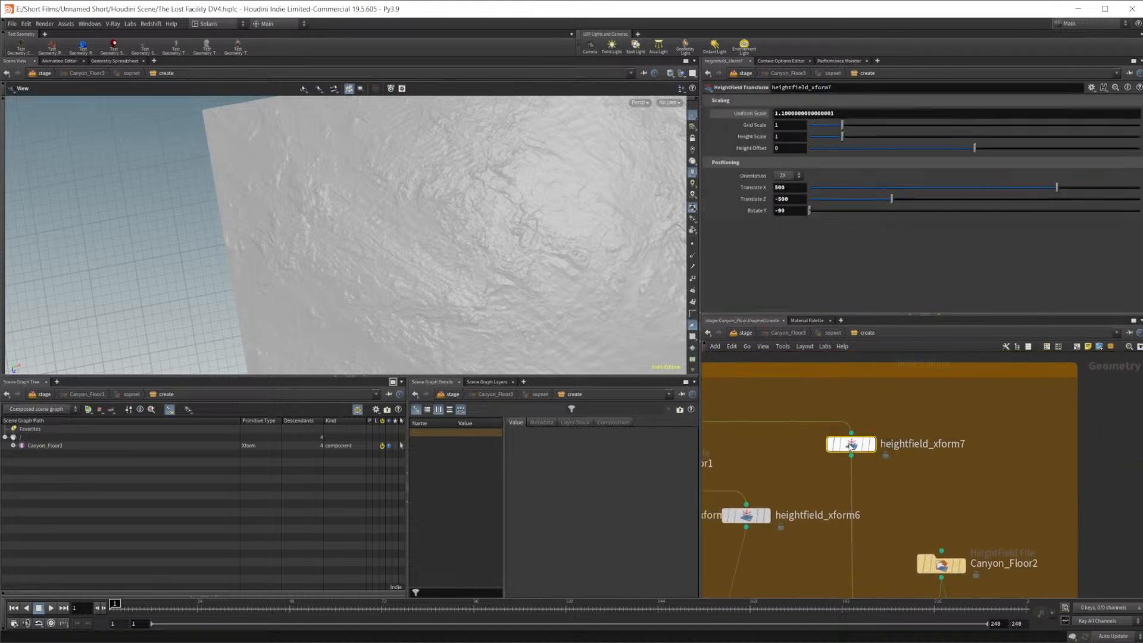
left_click(792, 212)
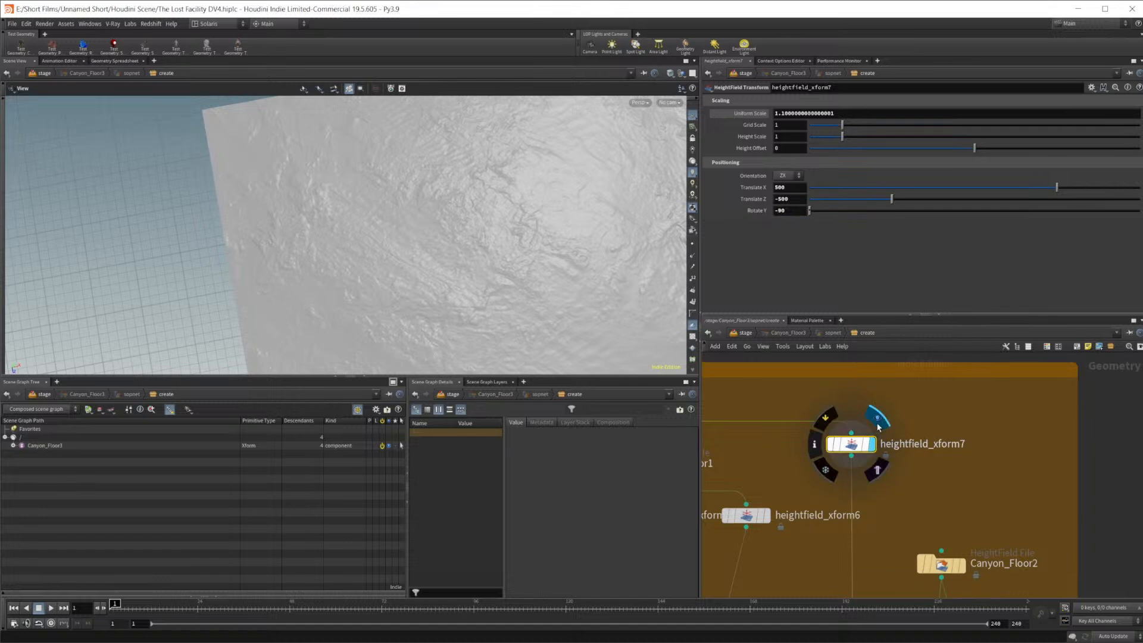
left_click(877, 419)
middle_click_drag(516, 298, 260, 285)
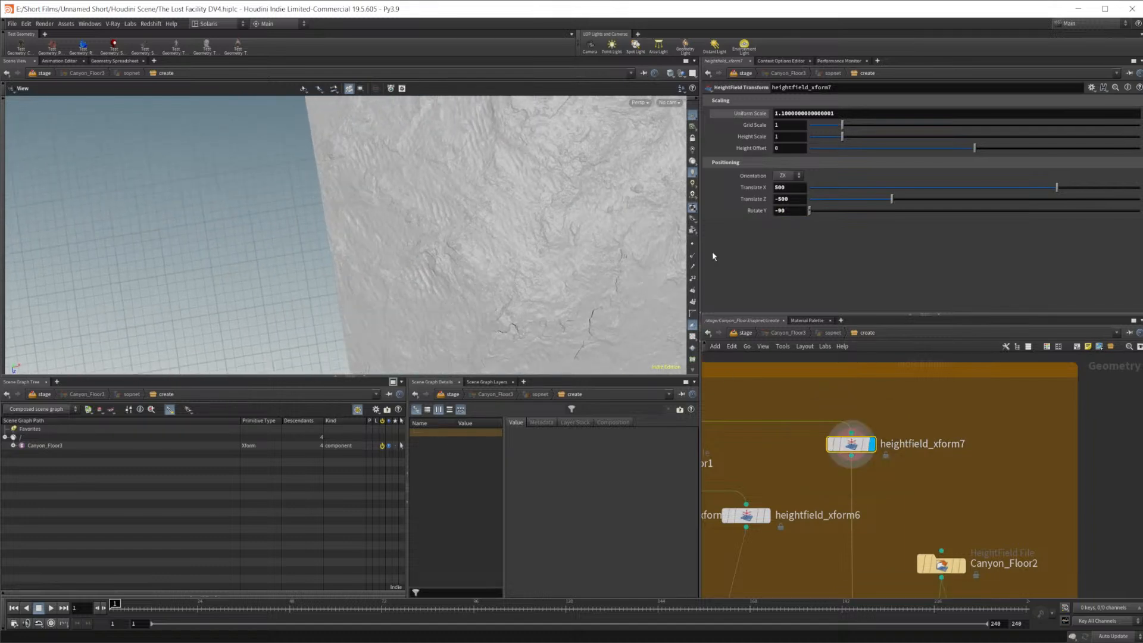
type("0")
key("Return")
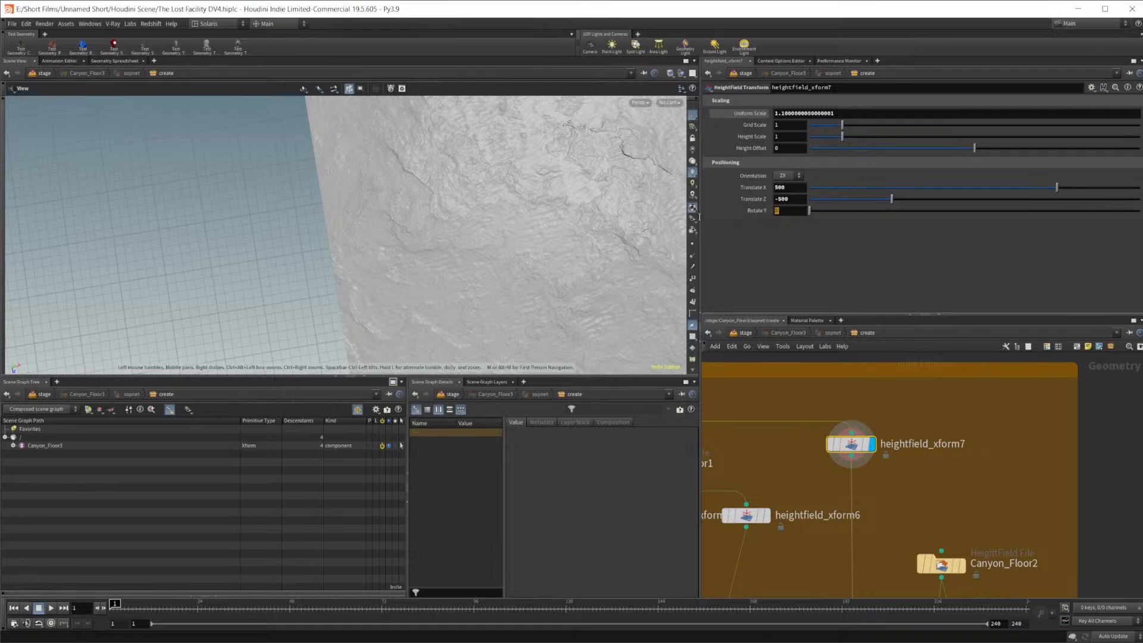
key("Return")
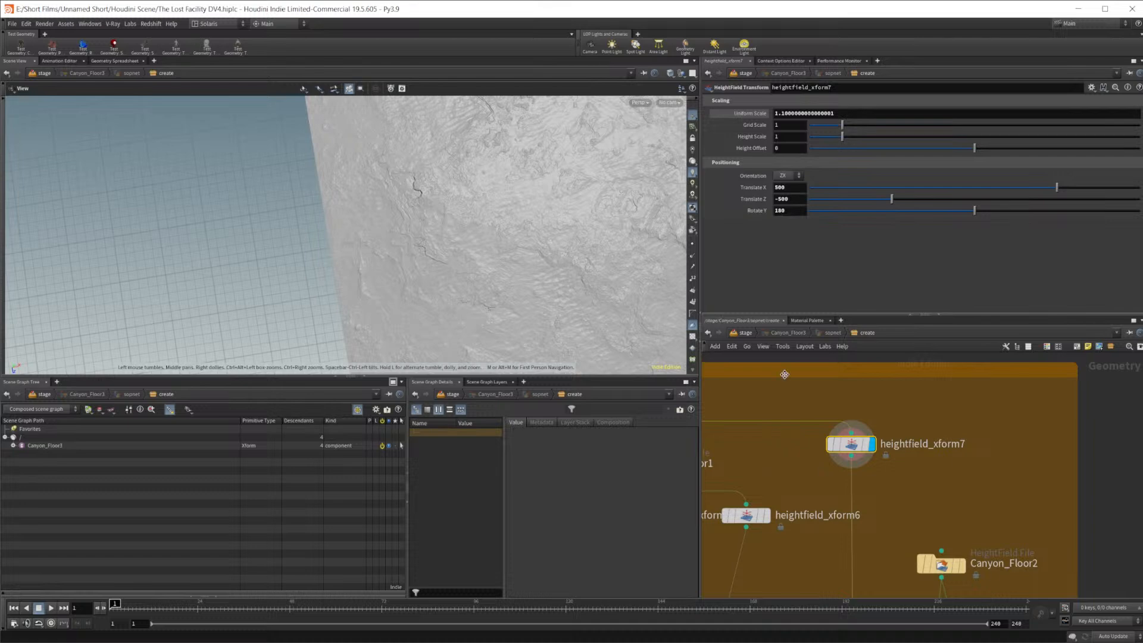
middle_click(755, 213, "ctrl")
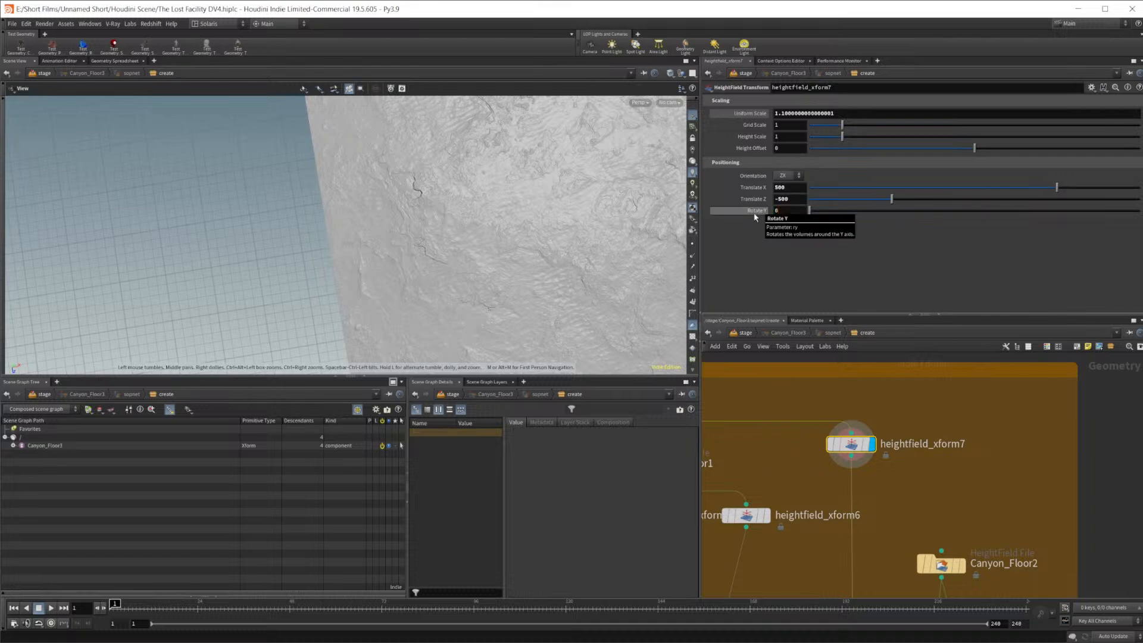
Set the Y rotation of heightfield_xform6 to 0
middle_click_drag(761, 479, 934, 420)
middle_click_drag(840, 483, 813, 448)
left_click(842, 448)
left_click(943, 440)
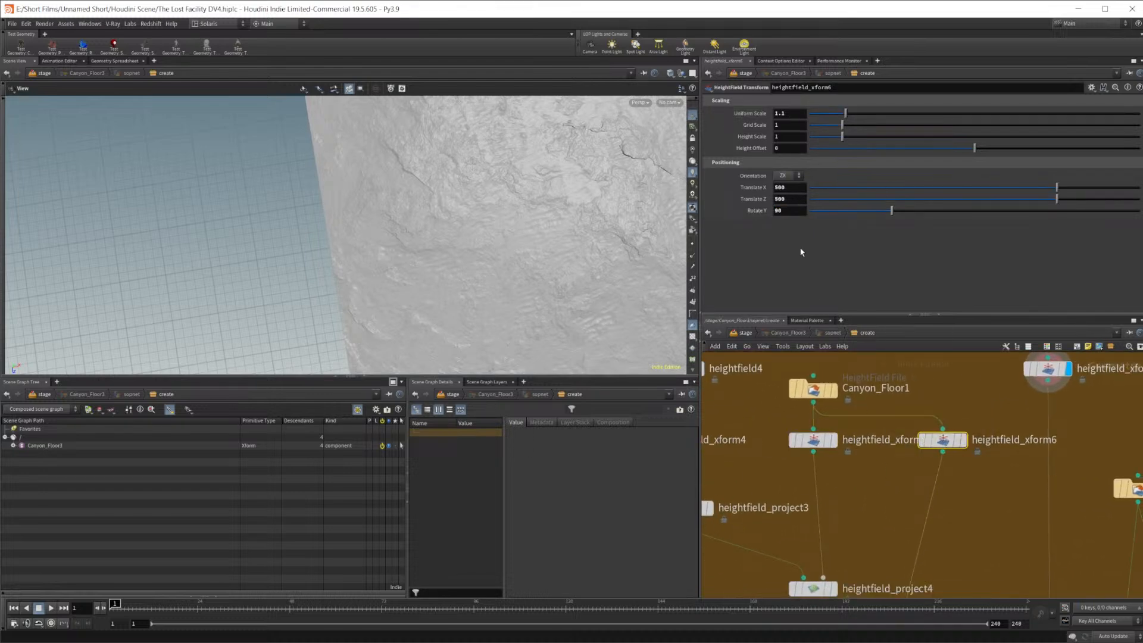
type("0")
key("Return")
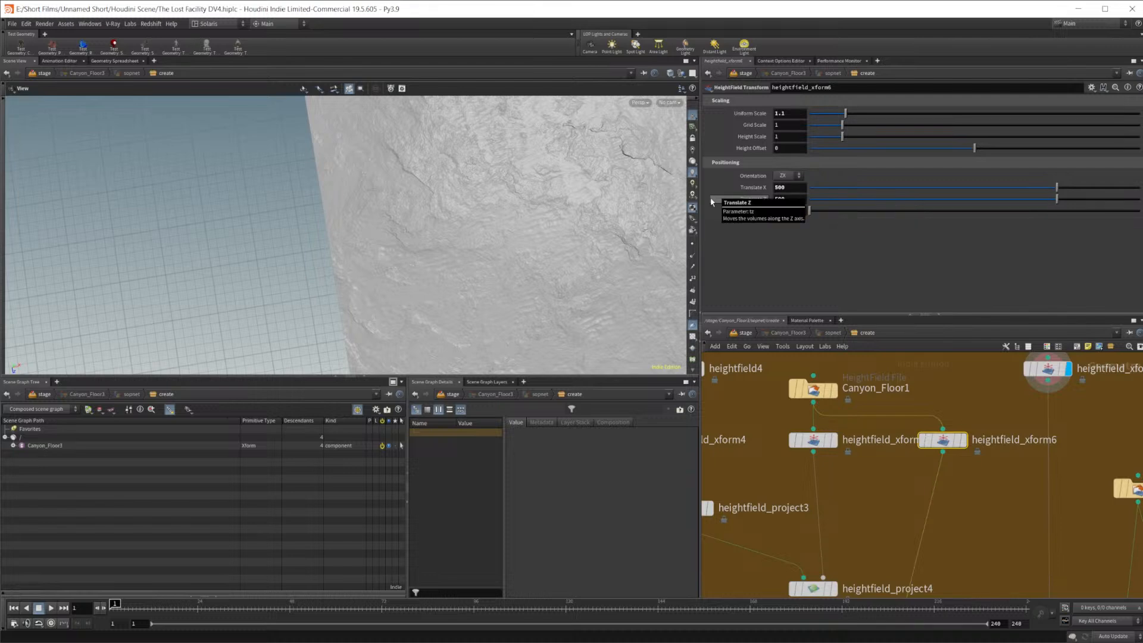
Check the settings of heightfield_xform4, heightfield_drawmask5 and heightfield_project6
middle_click_drag(908, 522, 984, 494)
left_click(783, 481)
middle_click_drag(796, 419, 874, 426)
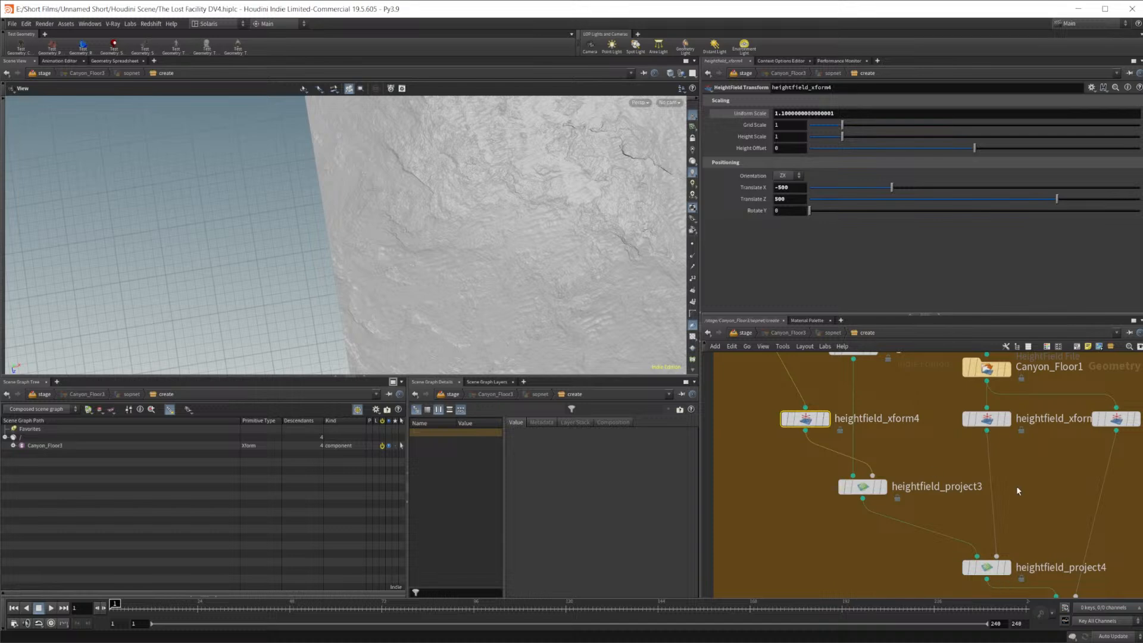
middle_click_drag(1045, 488, 809, 445)
middle_click_drag(880, 472, 834, 441)
mouse_move(1051, 499)
middle_mouse_down()
mouse_move(940, 447)
mouse_move(833, 372)
middle_mouse_up()
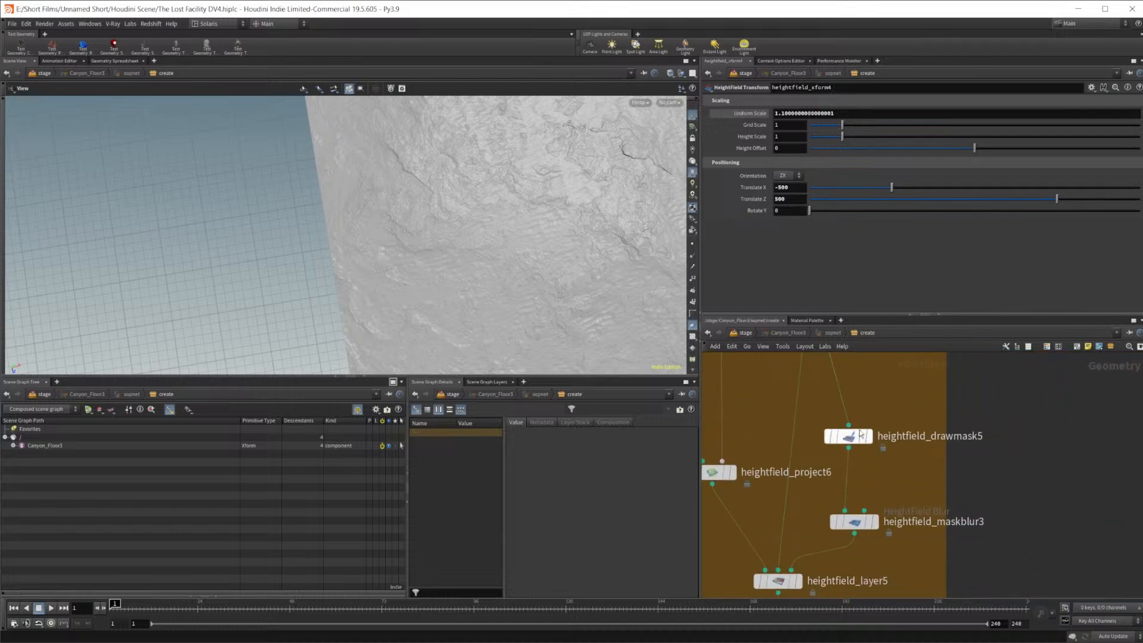
left_click(848, 436)
middle_click_drag(806, 468, 857, 428)
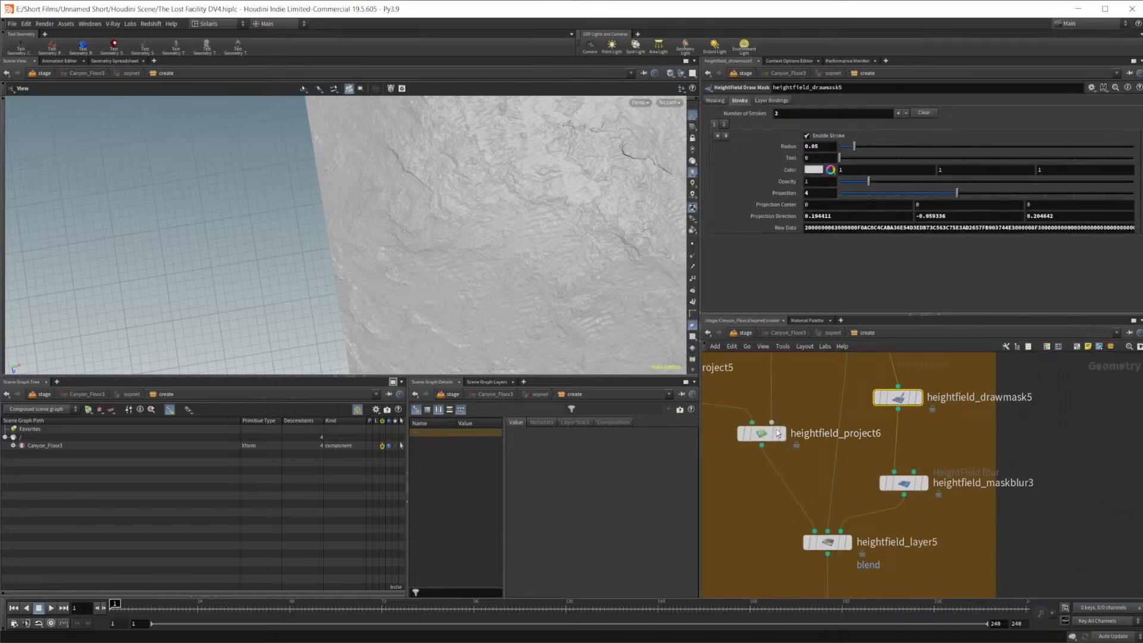
left_click(761, 433)
Display heightfield_maskclear3 and examine the floor heightfield with the changed rotations
middle_click_drag(993, 491, 987, 412)
middle_click_drag(917, 500, 903, 409)
right_click_drag(508, 226, 196, 262)
left_click_drag(416, 230, 406, 255)
middle_click_drag(406, 256, 470, 235)
mouse_move(470, 234)
left_mouse_down()
mouse_move(472, 254)
mouse_move(465, 199)
mouse_move(469, 218)
mouse_move(532, 227)
mouse_move(539, 241)
mouse_move(416, 209)
mouse_move(412, 233)
mouse_move(421, 214)
mouse_move(426, 237)
mouse_move(408, 205)
left_mouse_up()
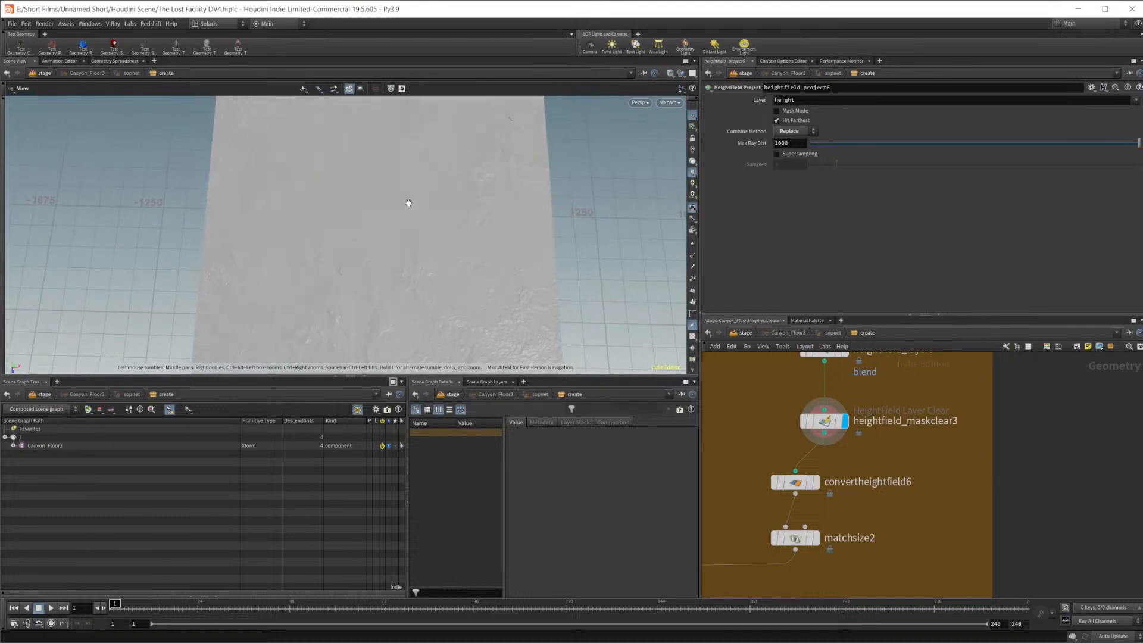
left_click_drag(449, 251, 455, 269)
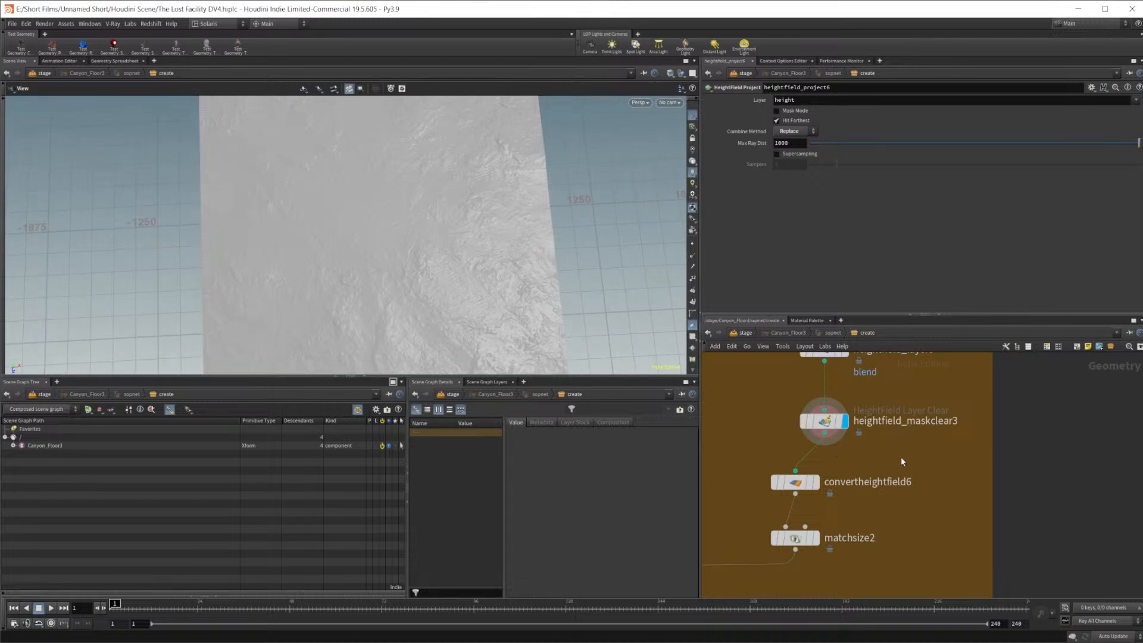
Display merge1 and examine the combined canyon floor and far wall from above
scroll(899, 459, "down", 3)
scroll(871, 476, "down", 3)
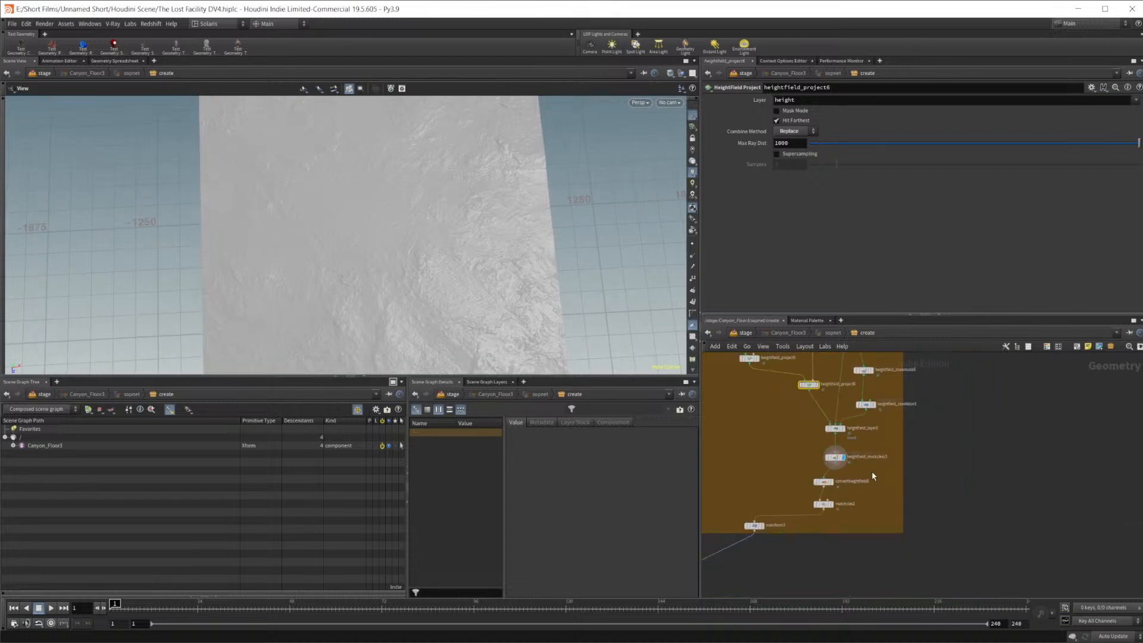
left_click_drag(480, 238, 536, 268)
middle_click_drag(913, 542, 949, 447)
scroll(893, 459, "down", 3)
middle_click_drag(840, 495, 928, 352)
middle_click_drag(927, 392, 798, 460)
scroll(799, 460, "up", 3)
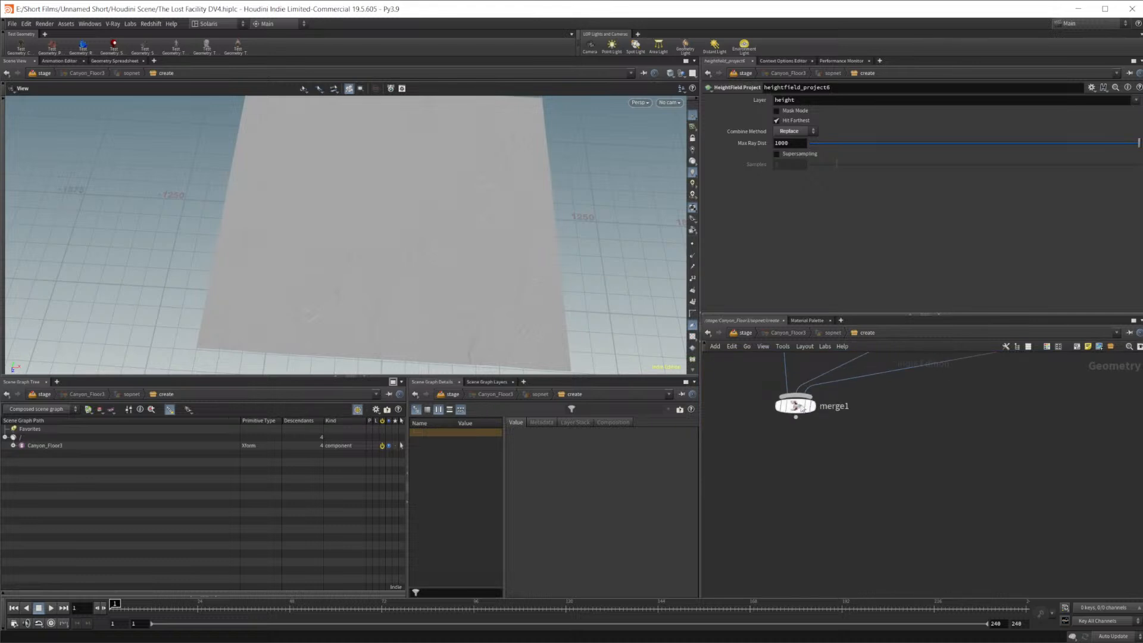
mouse_move(797, 409)
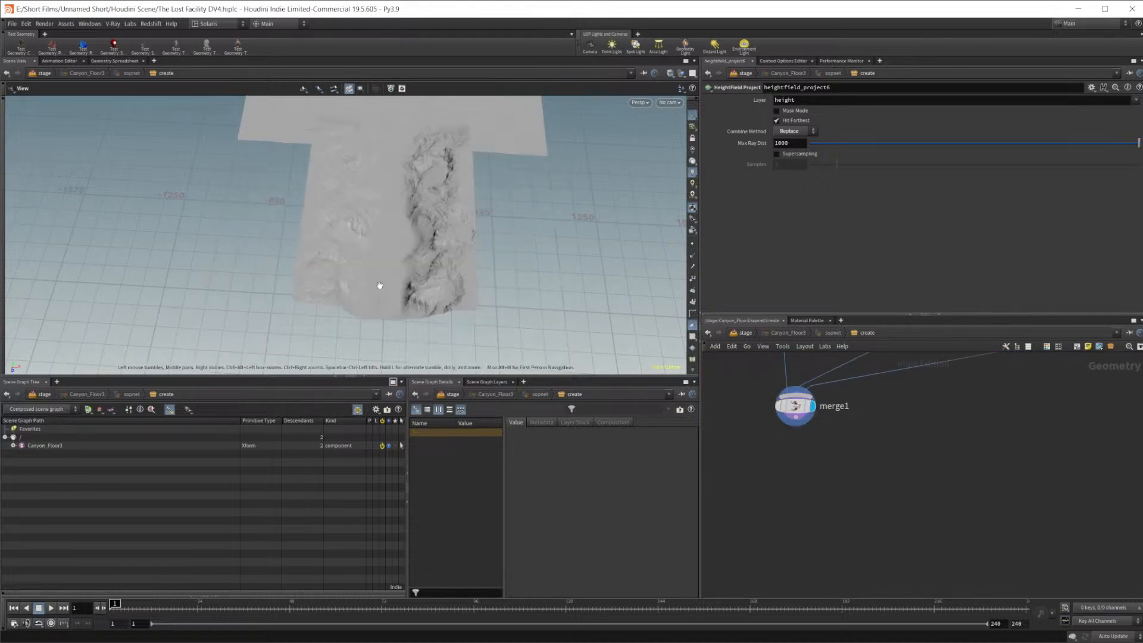
left_click_drag(414, 287, 408, 205)
middle_click_drag(408, 206, 378, 242)
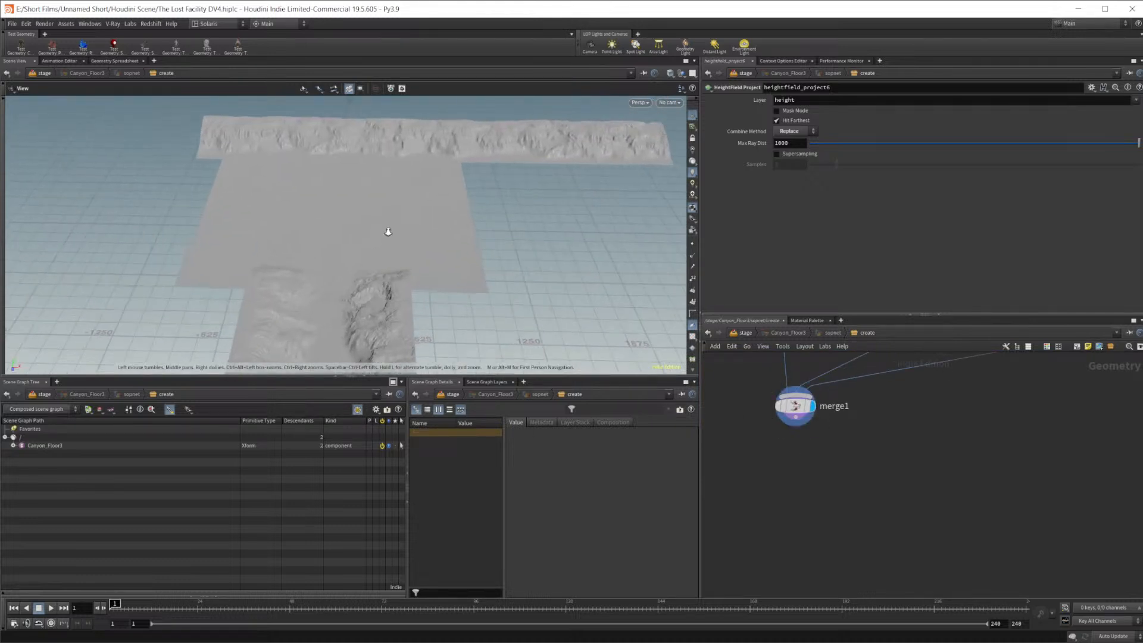
right_click_drag(377, 242, 467, 151)
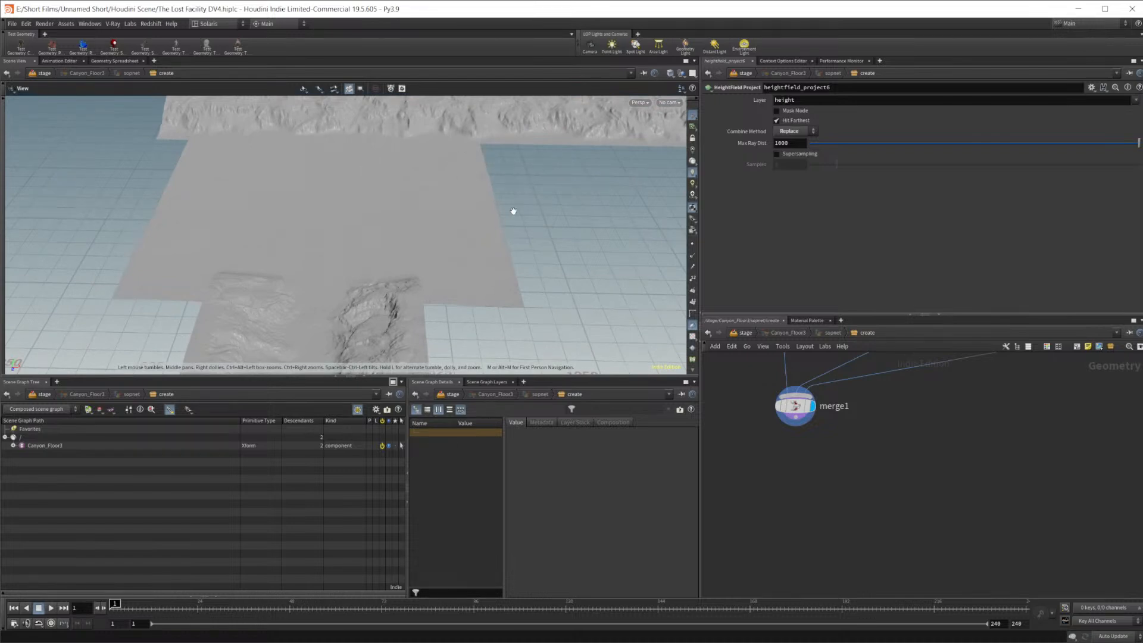
left_click_drag(414, 261, 393, 227)
Examine the far wall and desert floor of merge1 from near ground level
scroll(362, 278, "up", 4)
left_click_drag(364, 298, 372, 286)
right_click_drag(372, 286, 631, 296)
right_click_drag(464, 293, 538, 281)
middle_click_drag(538, 281, 474, 291)
right_click_drag(474, 291, 513, 292)
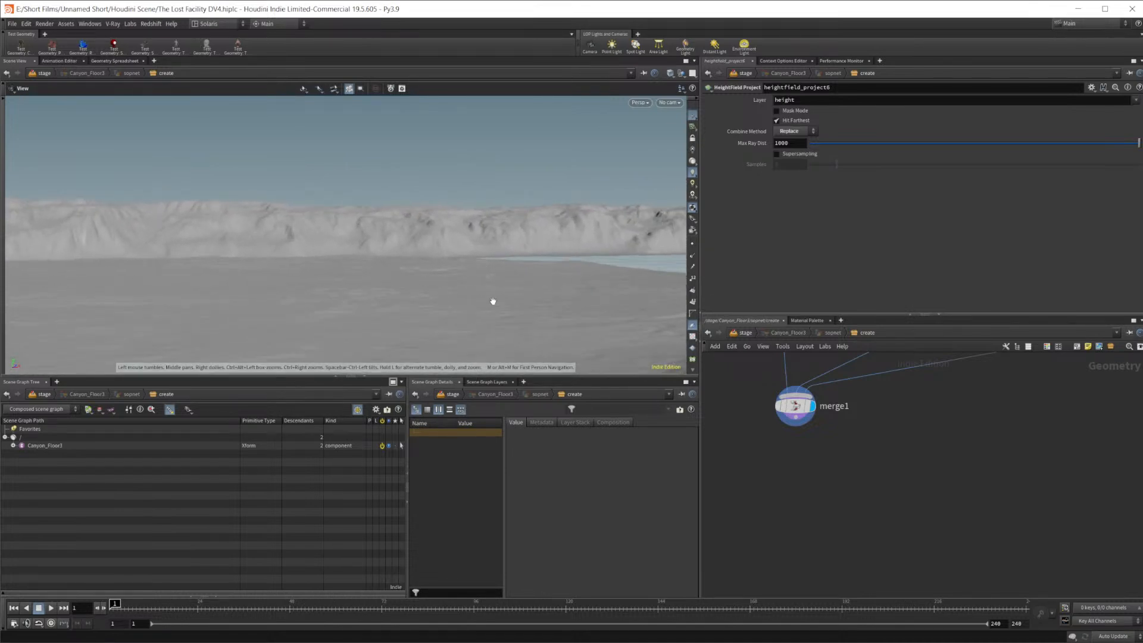
Return the display to heightfield_maskclear3 and view the whole floor heightfield from above
middle_click_drag(904, 438, 827, 556)
scroll(970, 429, "down", 5)
middle_click_drag(1019, 368, 871, 446)
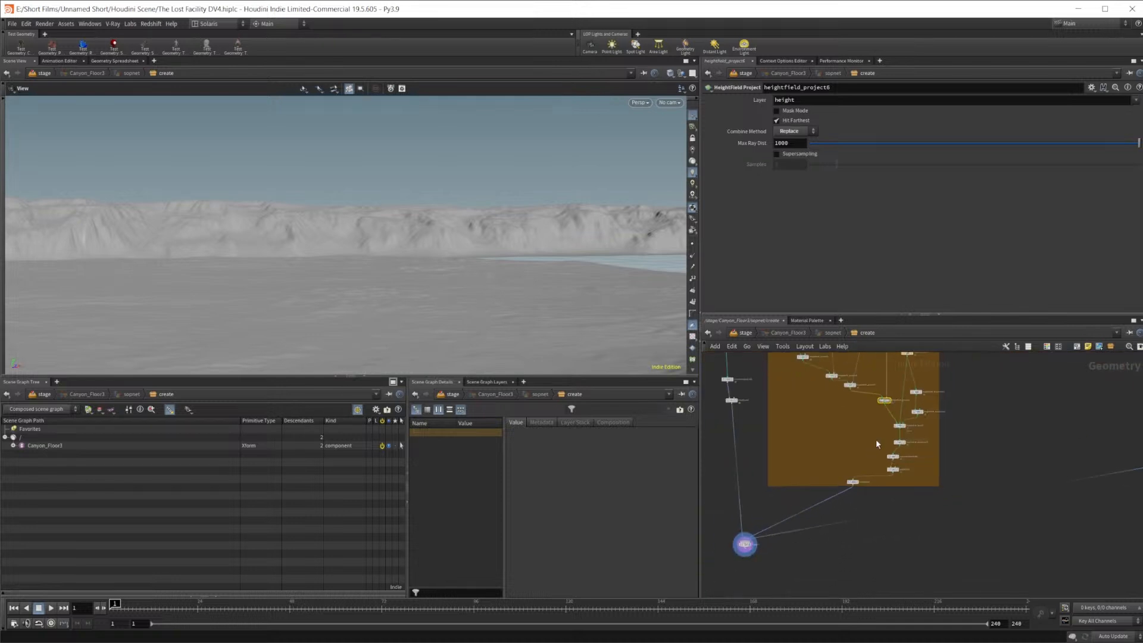
scroll(936, 500, "up", 5)
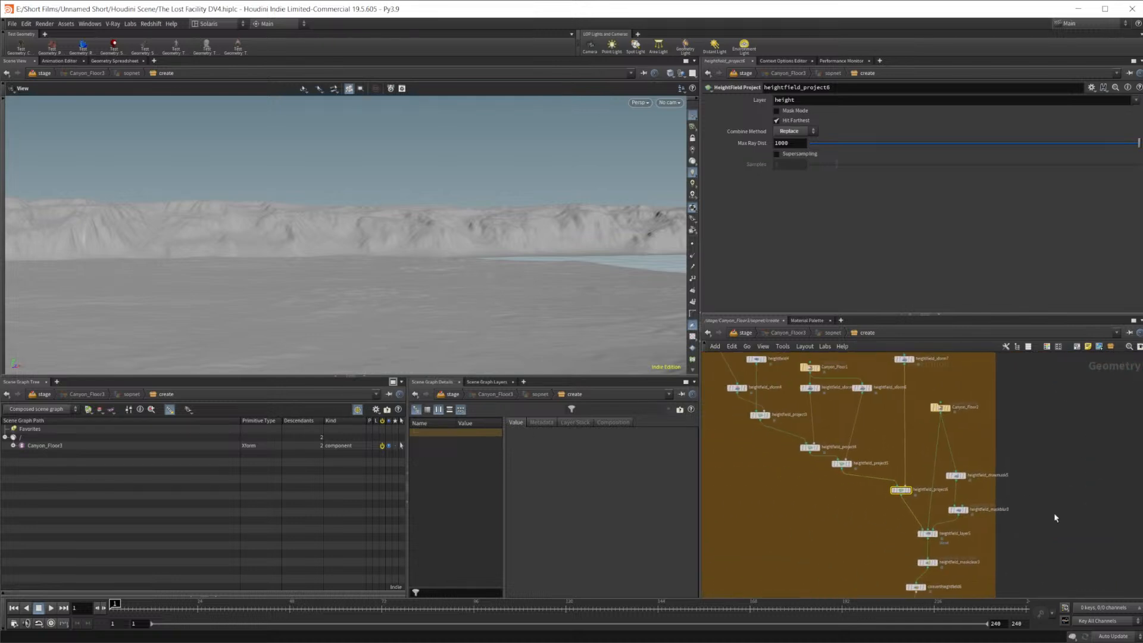
scroll(1042, 519, "down", 2)
scroll(1008, 539, "up", 5)
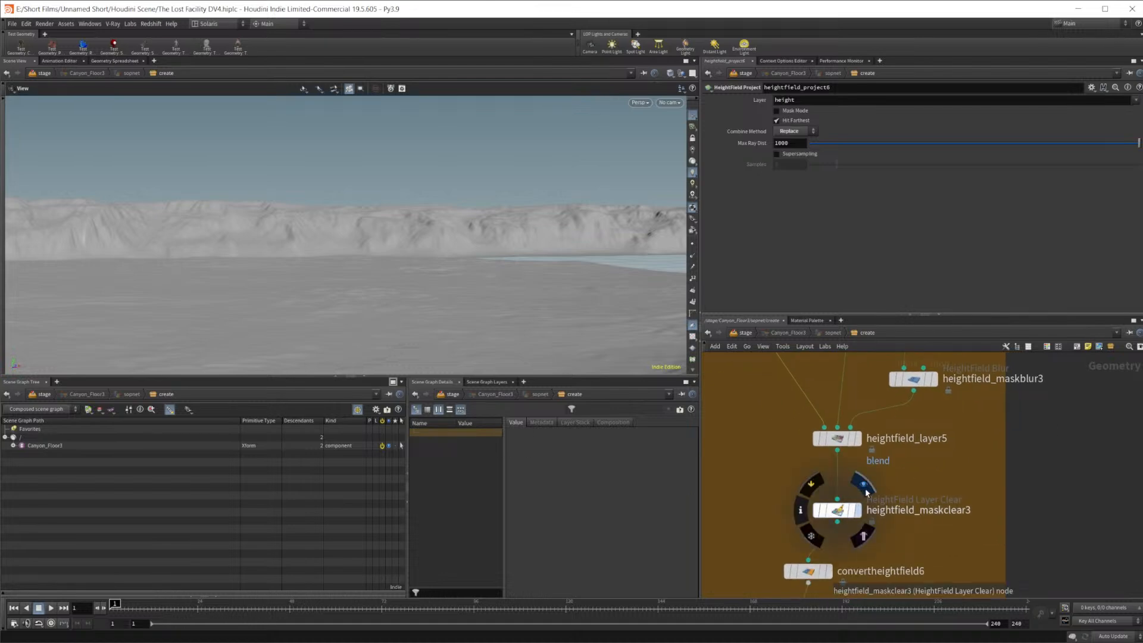
left_click(856, 511)
right_click_drag(378, 336, 357, 278)
left_click_drag(357, 278, 441, 309)
right_click_drag(441, 309, 351, 387)
middle_click_drag(351, 387, 325, 357)
left_click_drag(429, 238, 451, 270)
middle_click_drag(451, 271, 427, 217)
Widen the Large Desert Floor network box to make room beside its nodes
scroll(916, 481, "down", 10)
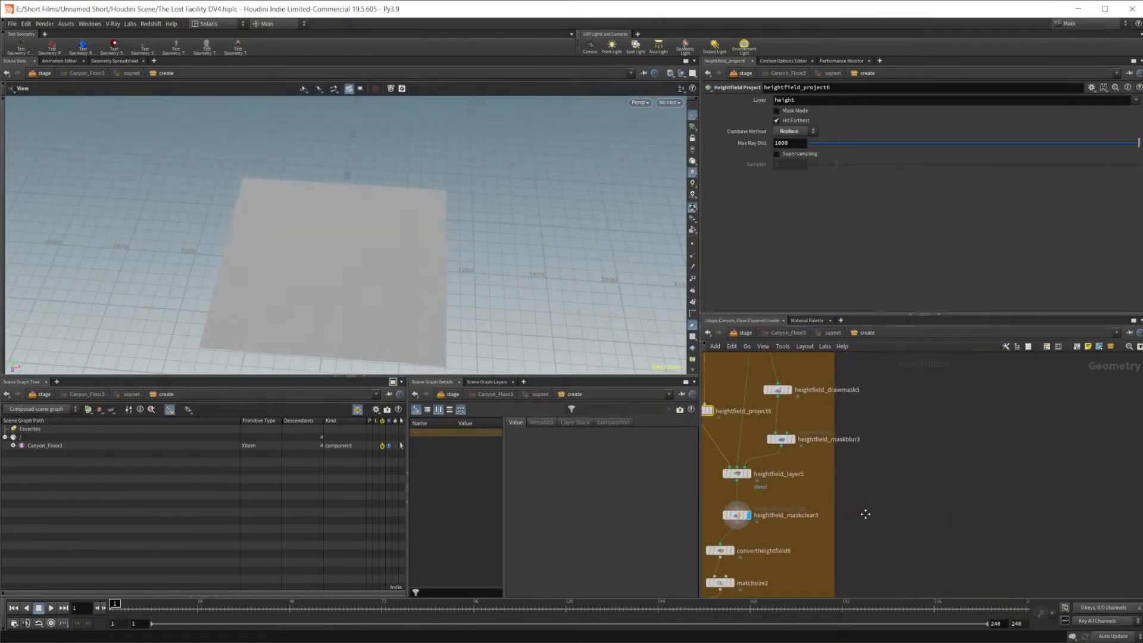
left_click_drag(896, 413, 1008, 412)
scroll(979, 489, "up", 5)
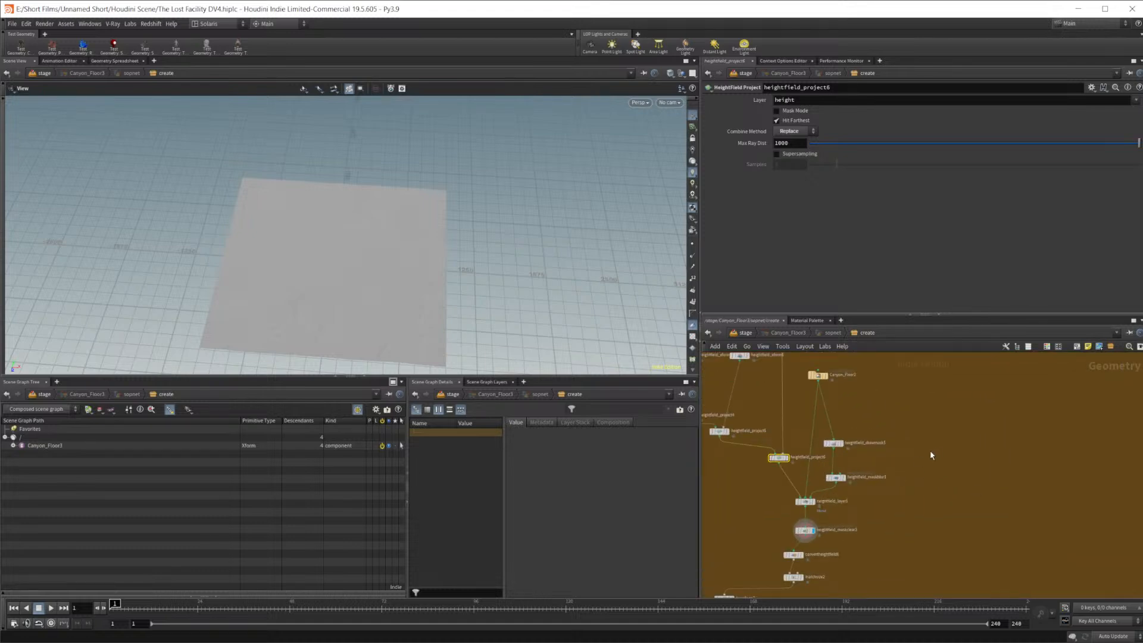
Add a HeightField node beside the desert floor chain and set its first size value to 4000
key("Tab")
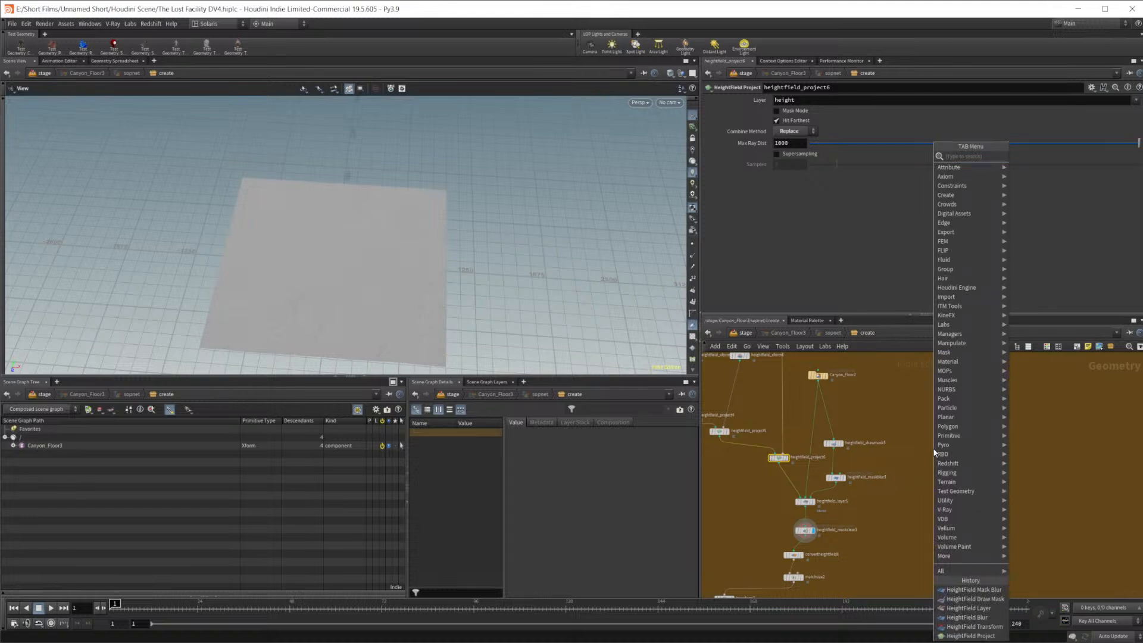
type("hf")
key("Return")
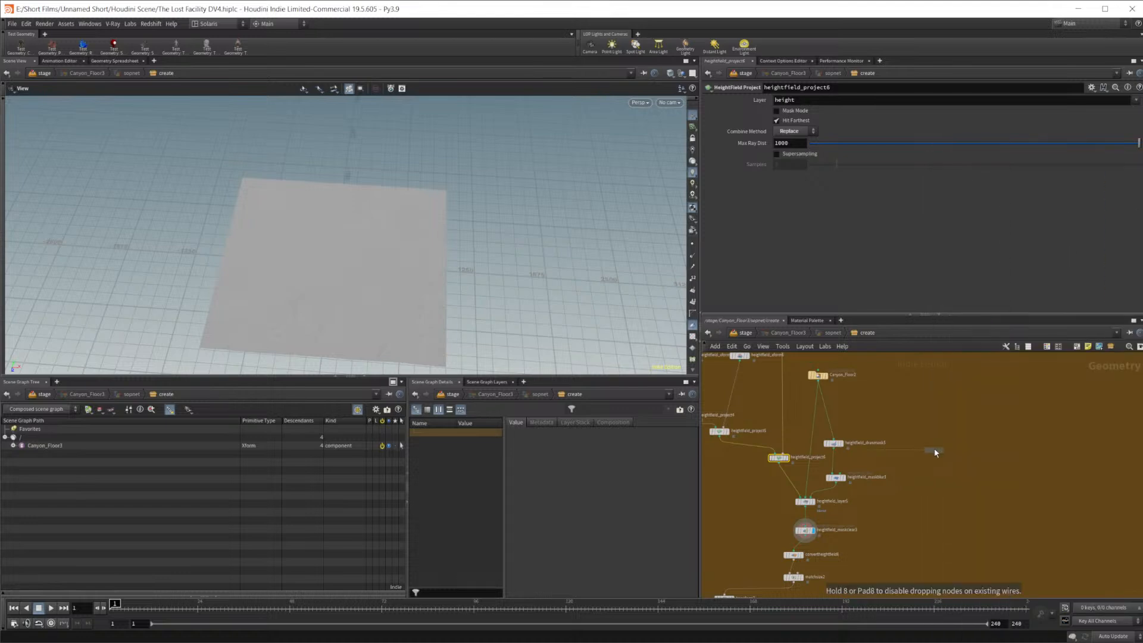
left_click(888, 515)
scroll(888, 518, "up", 2)
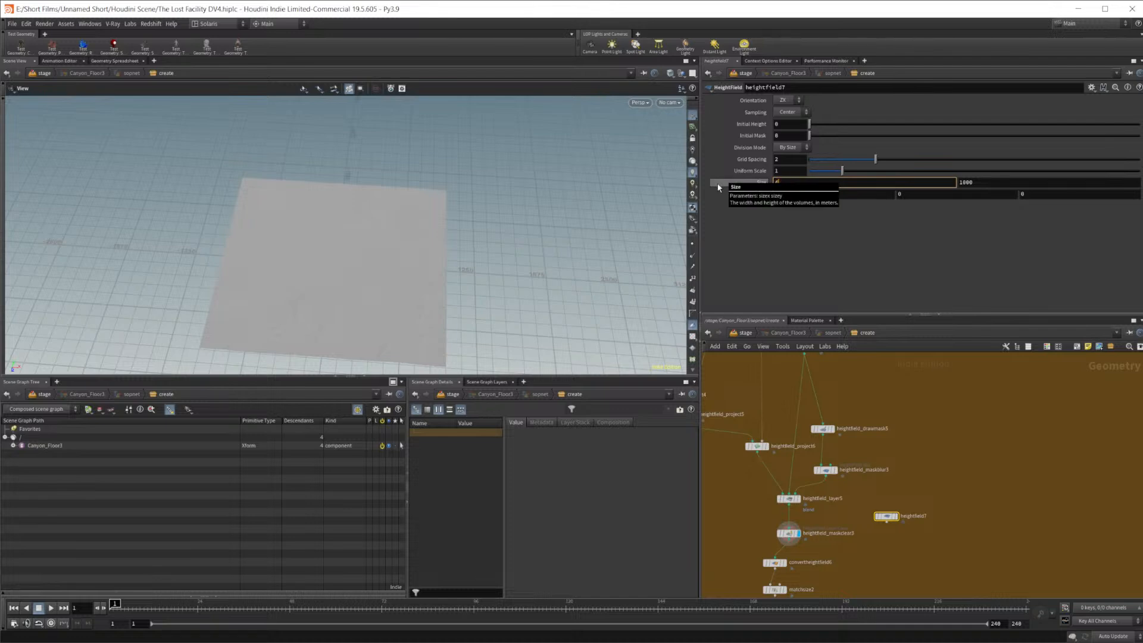
key("Return")
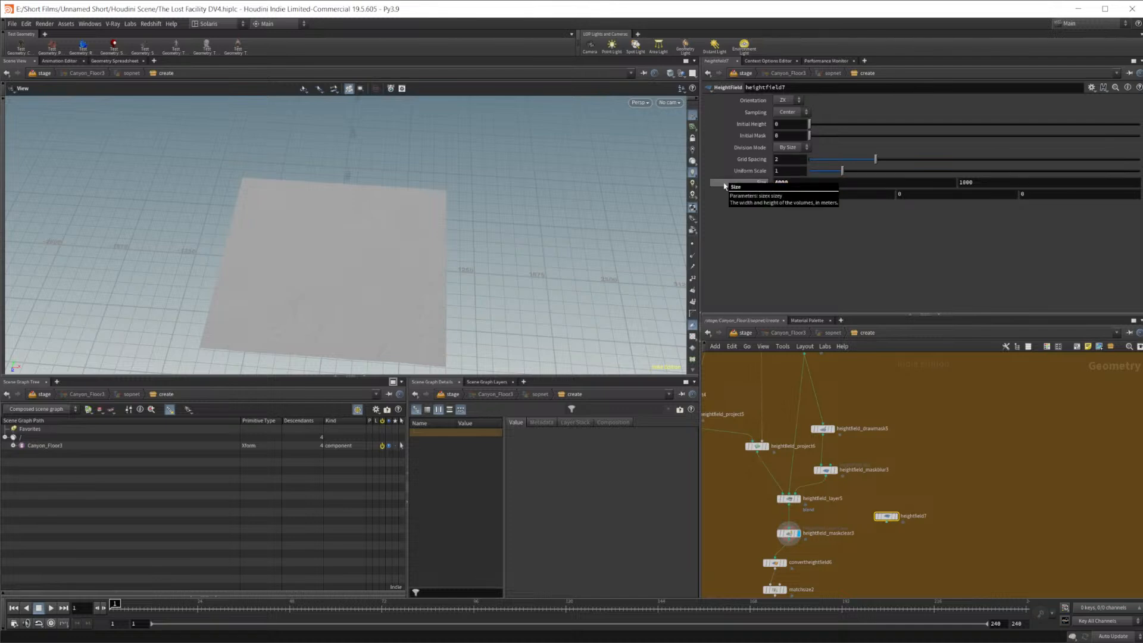
Display the new heightfield and set its second size value to 2000
scroll(886, 513, "up", 3)
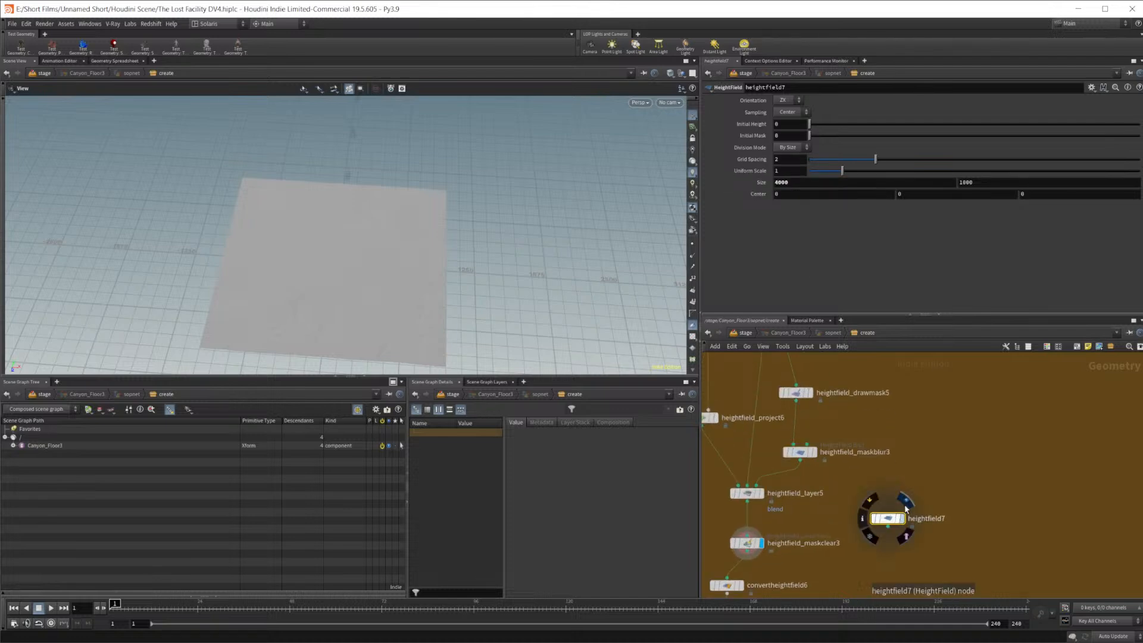
left_click(906, 504)
left_click_drag(984, 182, 844, 182)
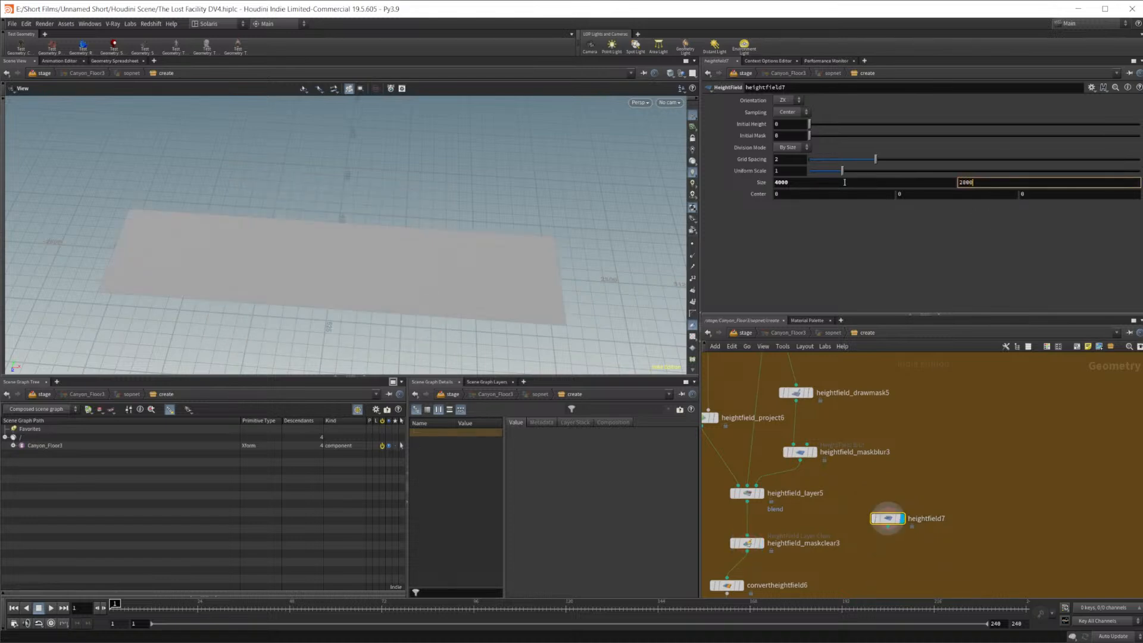
type("2000")
key("Return")
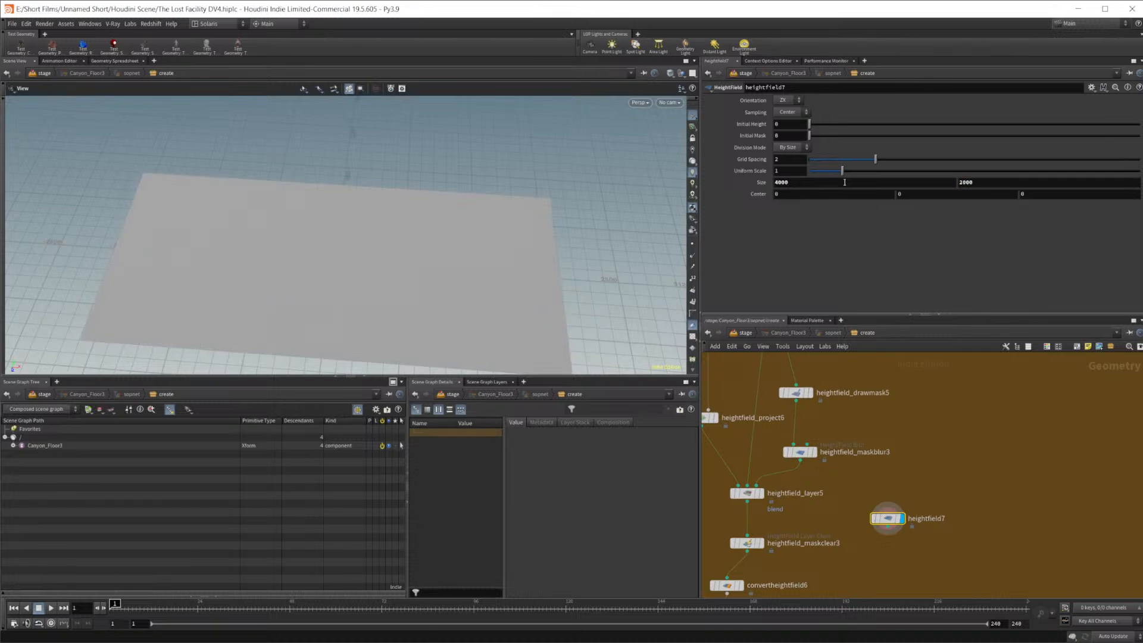
Display heightfield_maskclear3 again, add a HeightField Project node below heightfield7, and wire heightfield_maskclear3 into it
middle_click_drag(765, 527, 787, 468)
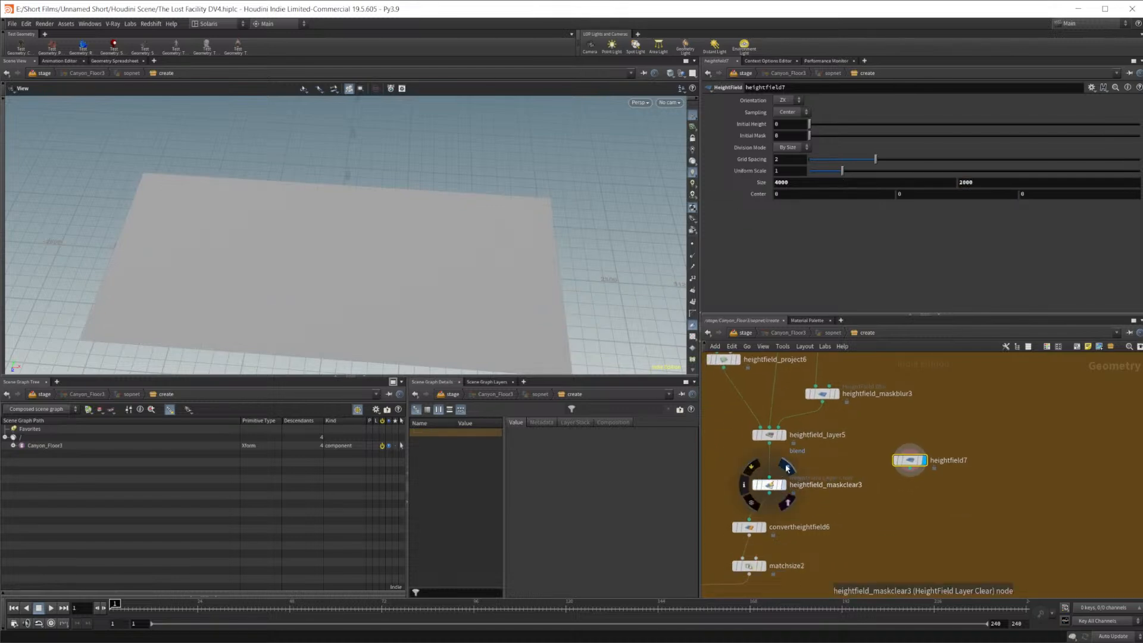
left_click(787, 468)
scroll(853, 468, "up", 3)
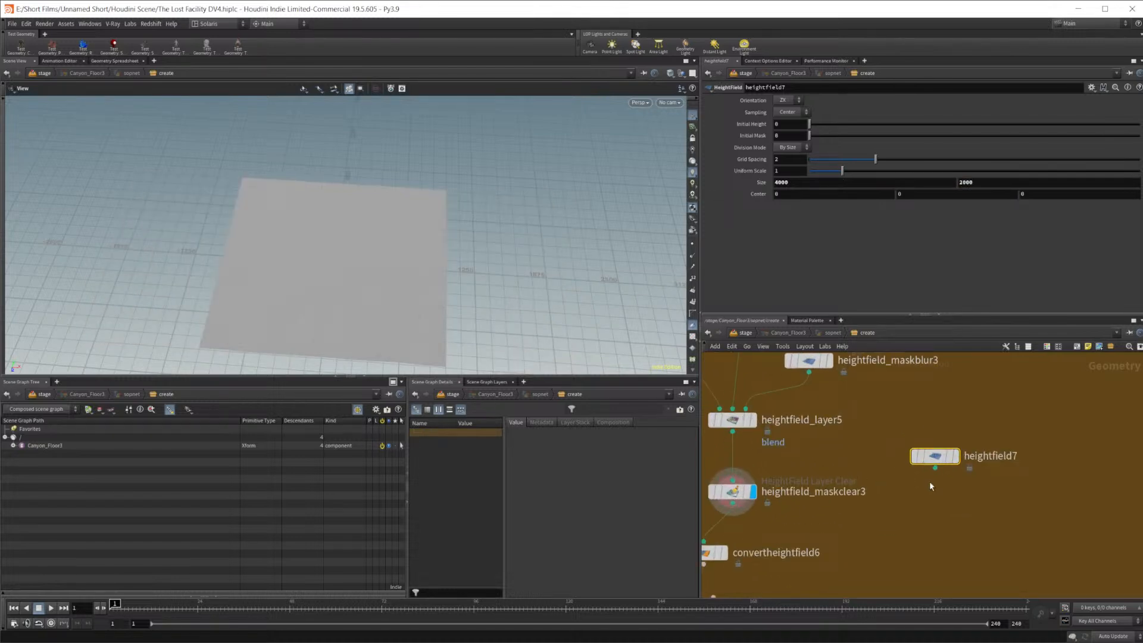
key("Tab")
type("hf p")
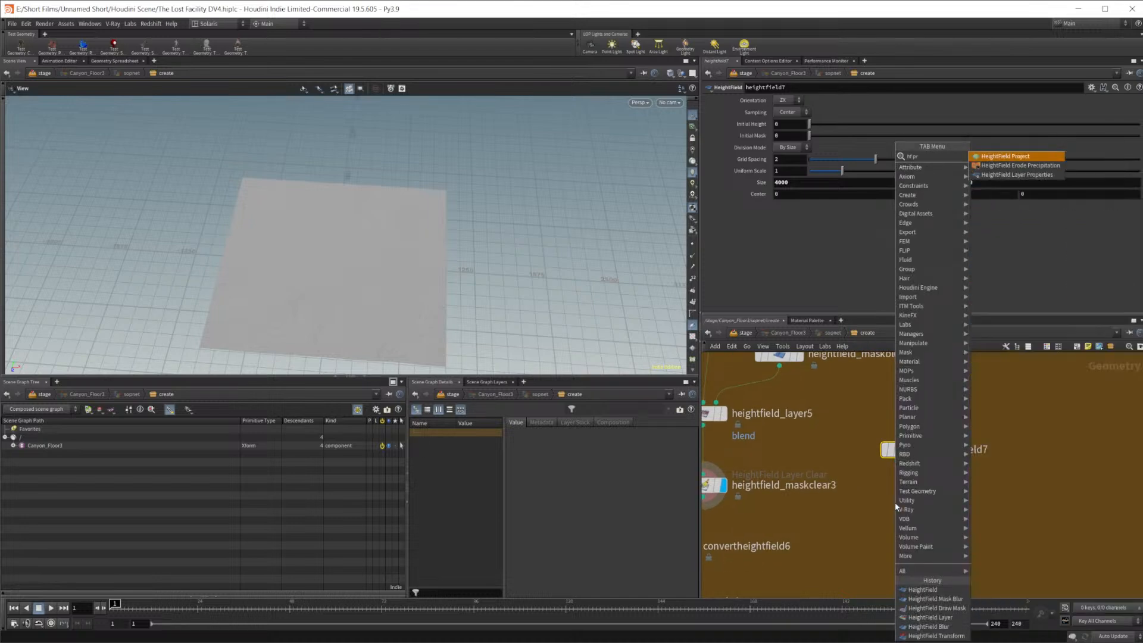
key("Return")
left_click(899, 513)
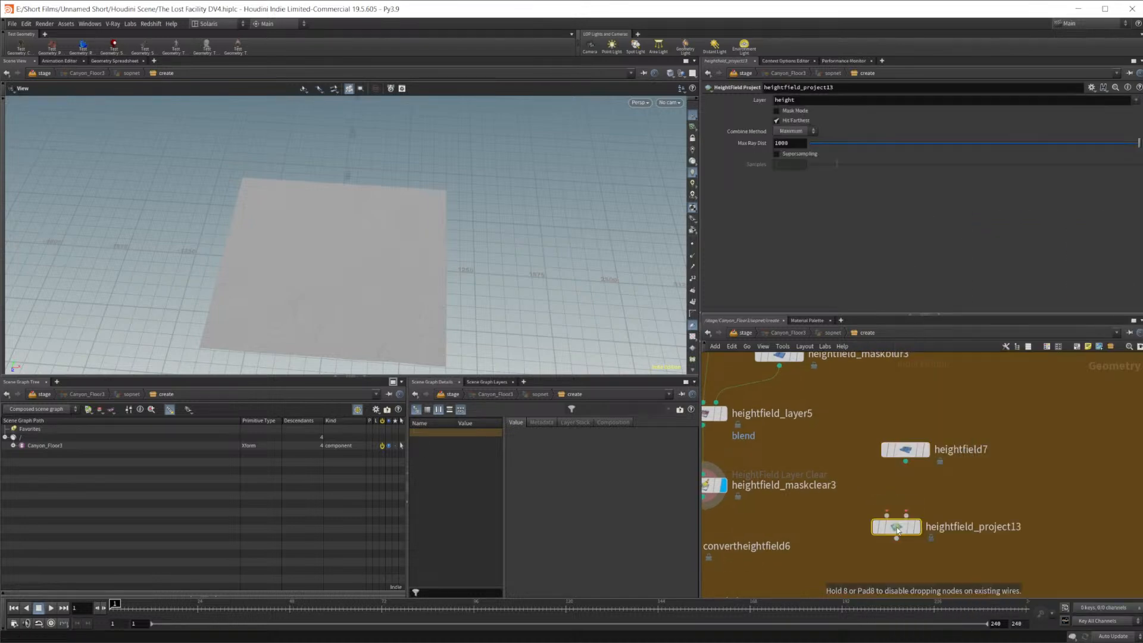
left_click_drag(733, 484, 915, 499)
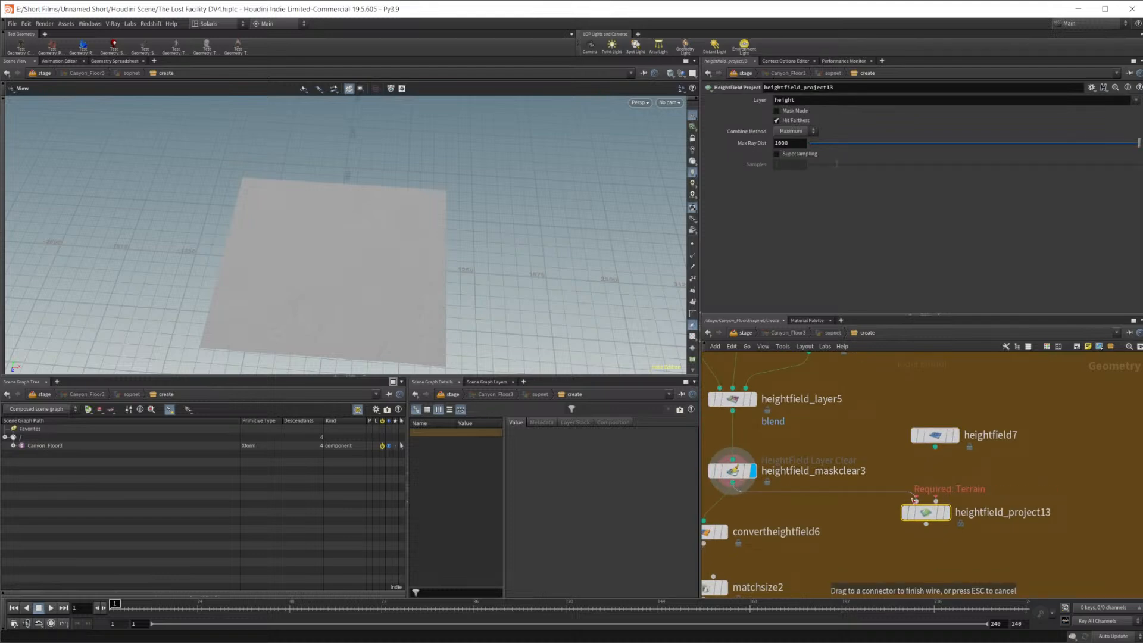
left_click_drag(915, 499, 916, 500)
Set the first size value of heightfield7 to 3500
left_click(935, 436)
left_click(779, 182)
key("BackSpace")
type("36000")
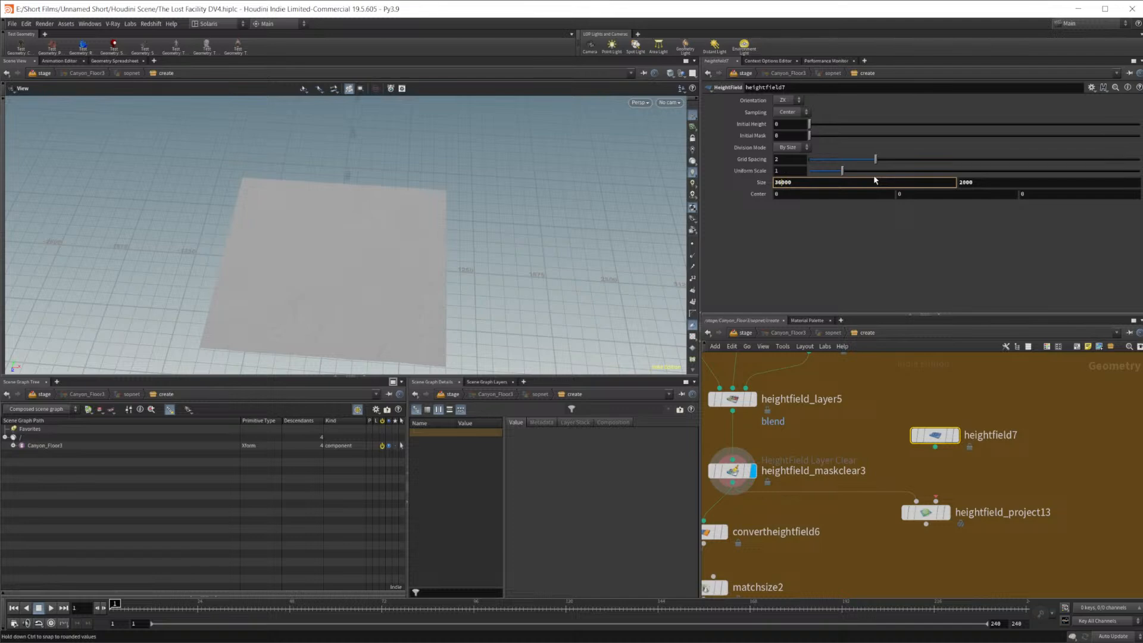
key("Return")
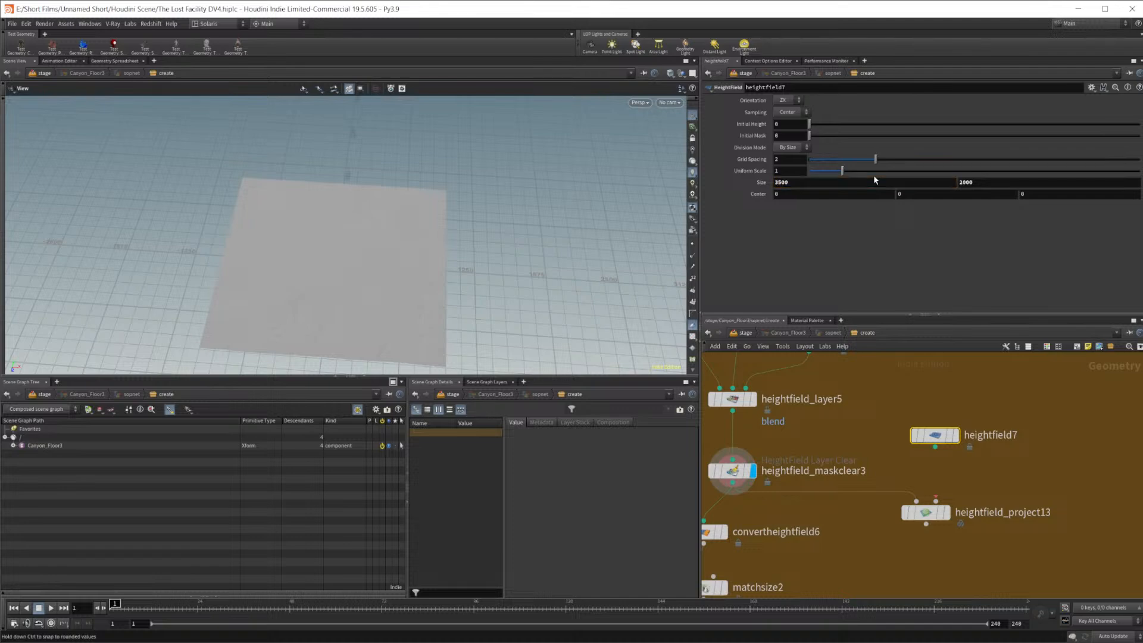
Wire heightfield7 as the project node's base terrain and heightfield_maskclear3 as its second input, and display heightfield_project13
scroll(915, 475, "up", 3)
left_click_drag(930, 426, 902, 503)
middle_click_drag(874, 468, 985, 446)
left_click_drag(750, 459, 1040, 472)
middle_click_drag(1099, 472, 904, 464)
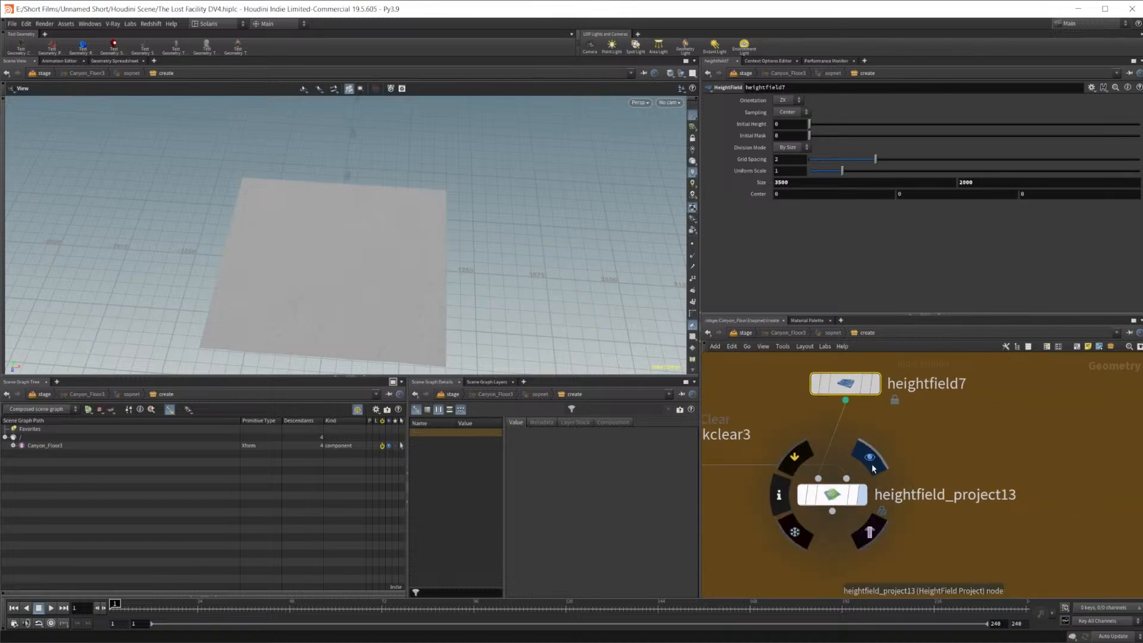
left_click(862, 494)
Insert a HeightField Transform node between heightfield_maskclear3 and heightfield_project13
middle_click_drag(781, 522, 880, 488)
key("Tab")
type("hfpr")
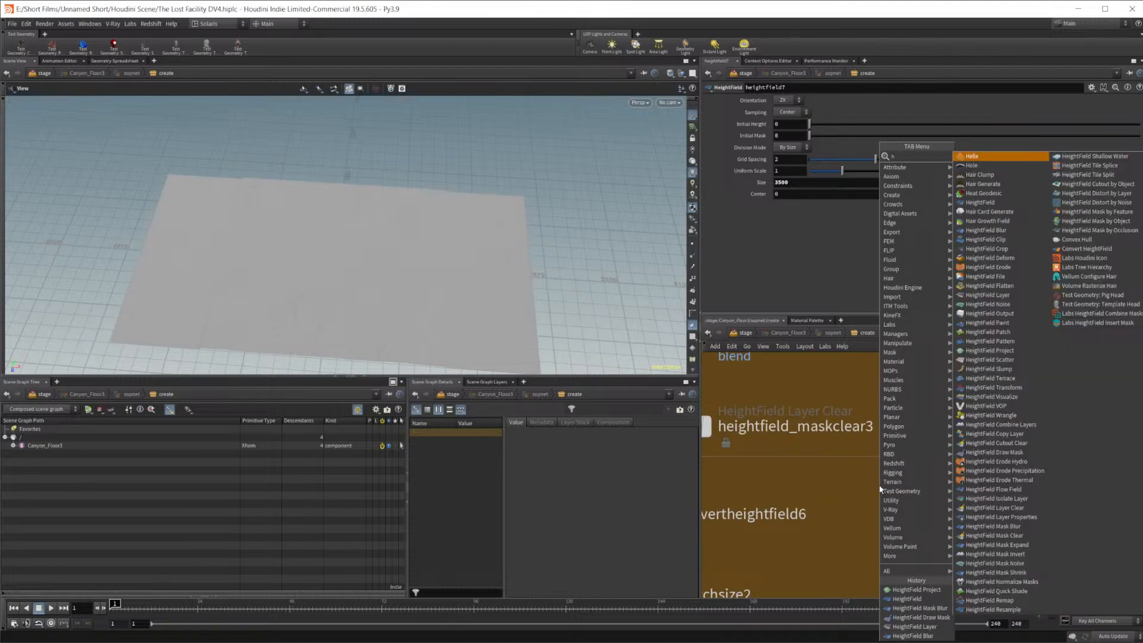
key("Return")
double_click(879, 486)
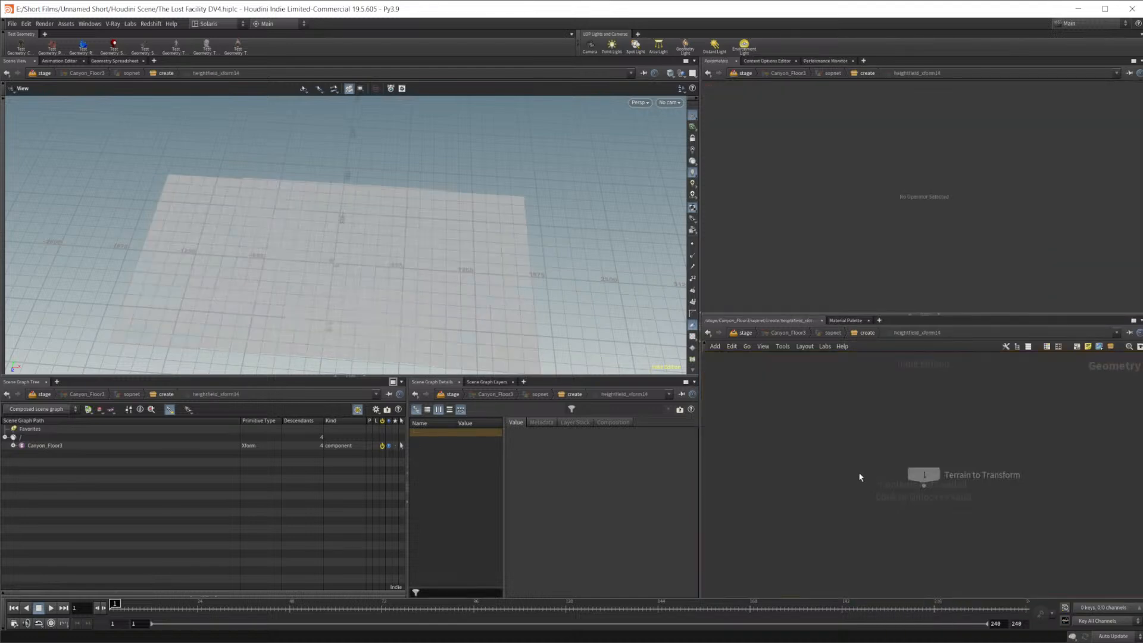
key("u")
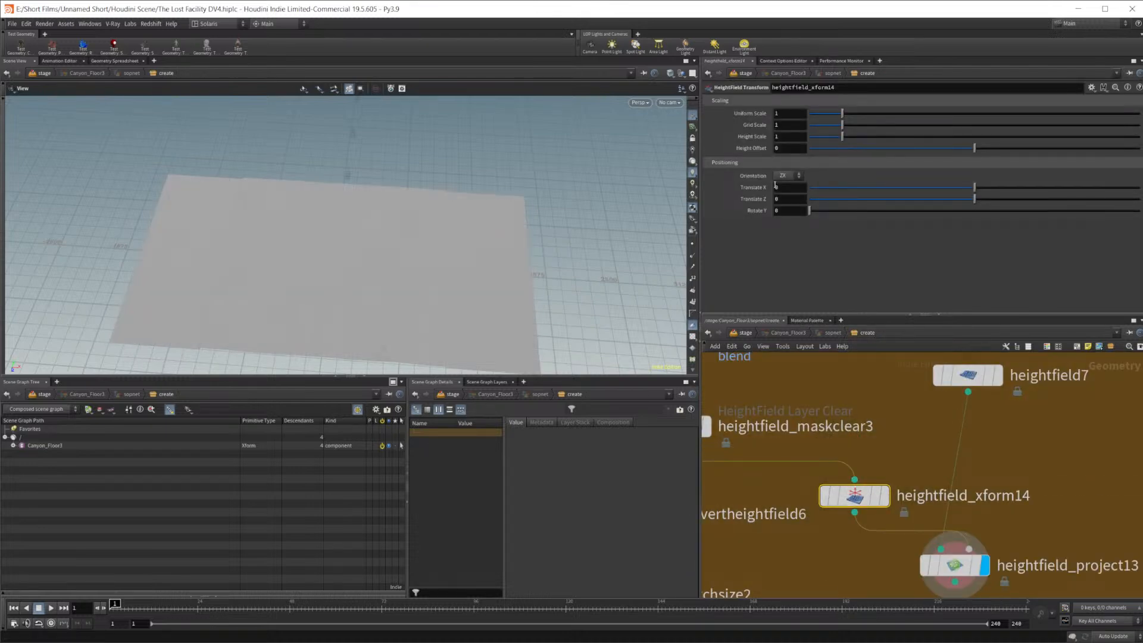
Try Translate X values of -1000 and -500 on heightfield_xform14 to shift the projected floor
mouse_move(720, 179)
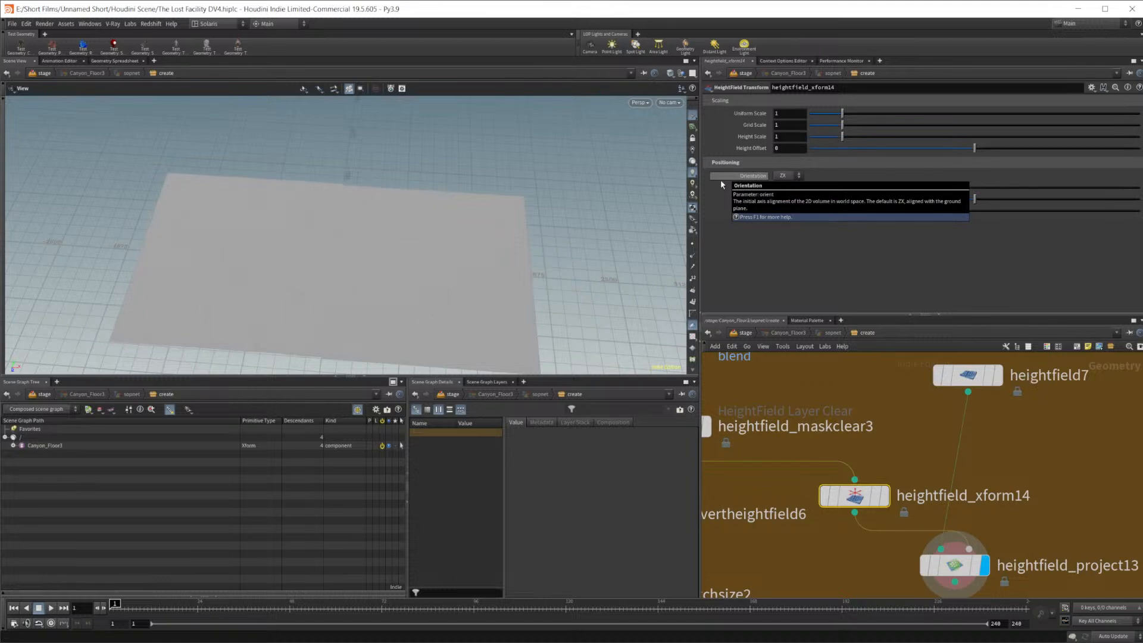
left_click_drag(358, 247, 377, 235)
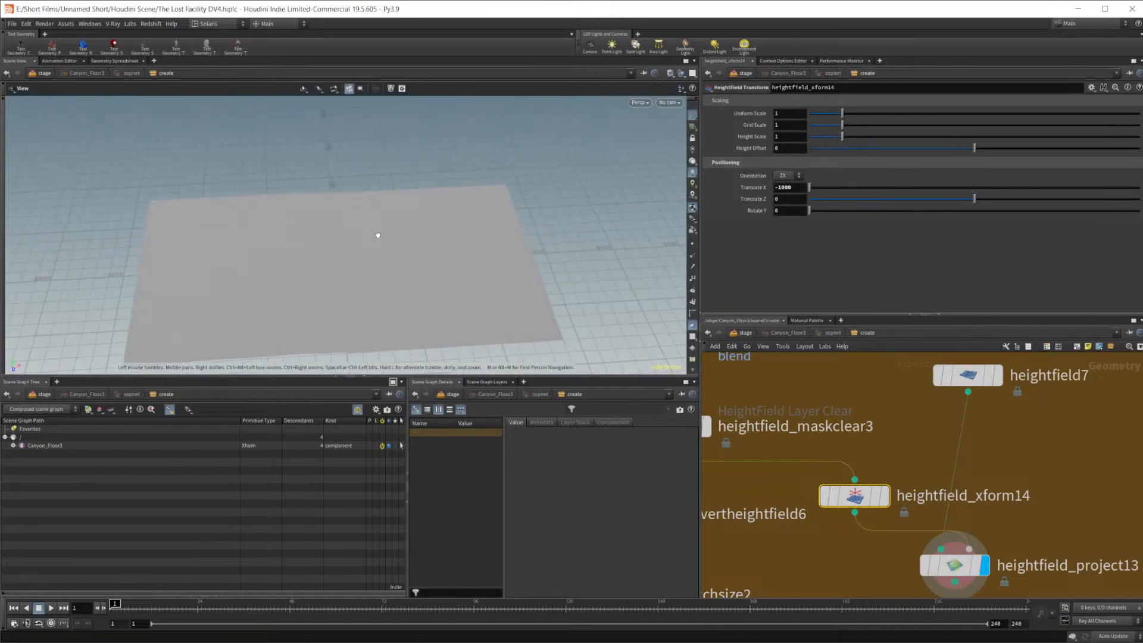
left_click(798, 187)
type("-")
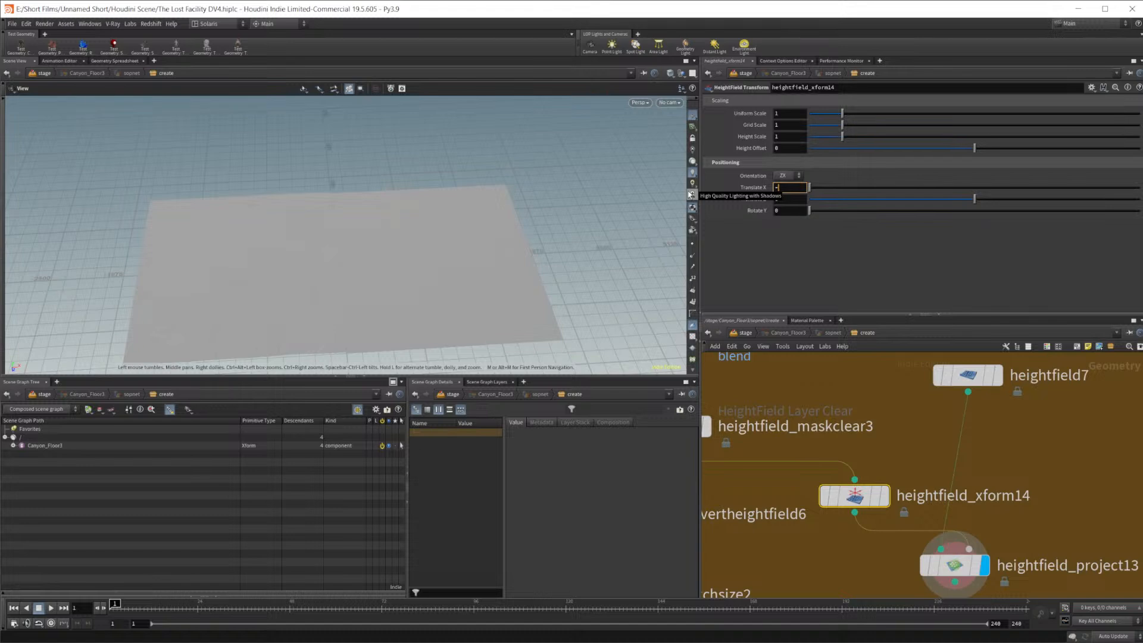
key("Return")
Set Translate X of heightfield_xform14 to -750 and check the floor's placement
left_click_drag(384, 326, 314, 319)
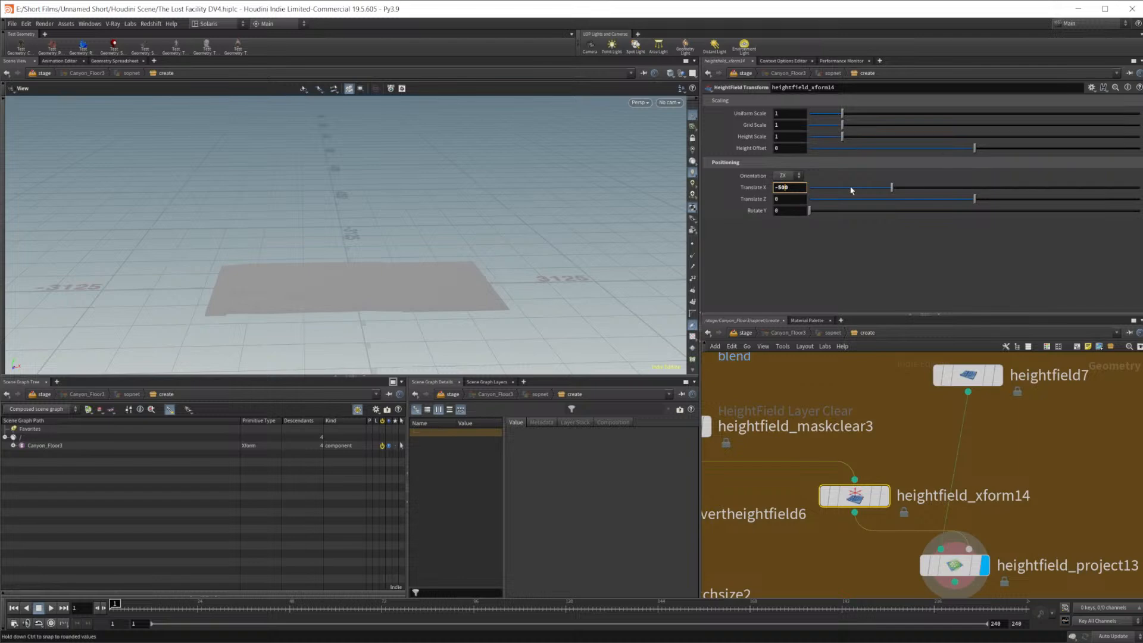
type("5")
key("Return")
mouse_move(462, 235)
left_mouse_down()
mouse_move(271, 340)
mouse_move(319, 187)
mouse_move(457, 168)
mouse_move(434, 125)
mouse_move(444, 125)
mouse_move(459, 235)
left_mouse_up()
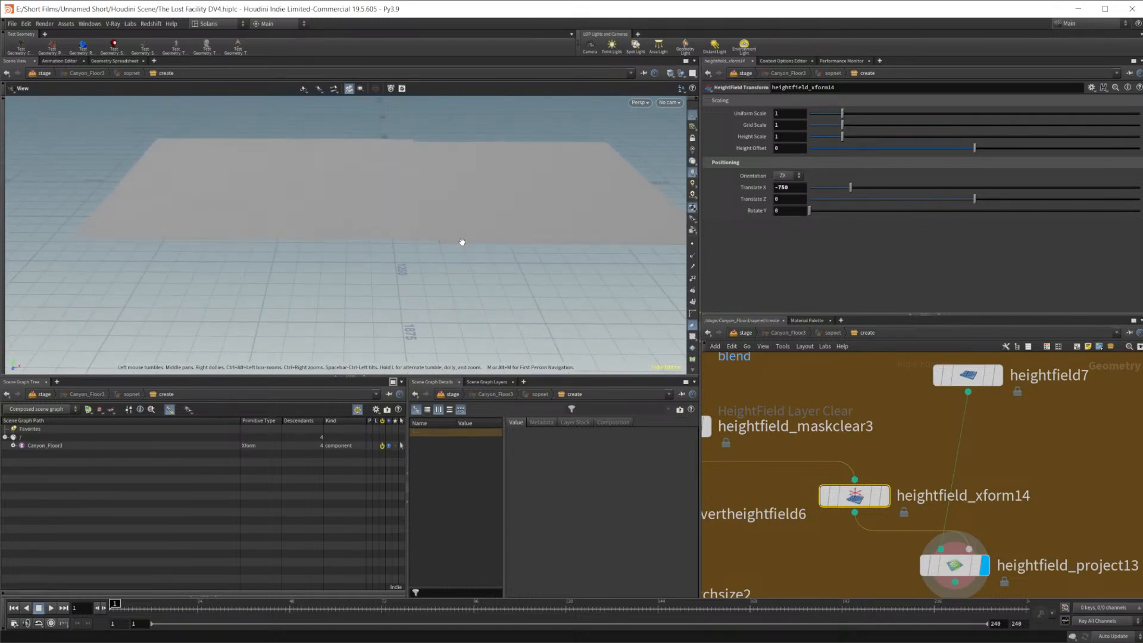
Duplicate heightfield_xform14 beside the original and set the copy's Translate X to 750
middle_click_drag(1002, 480, 881, 499)
left_click_drag(736, 517, 1023, 517, "alt")
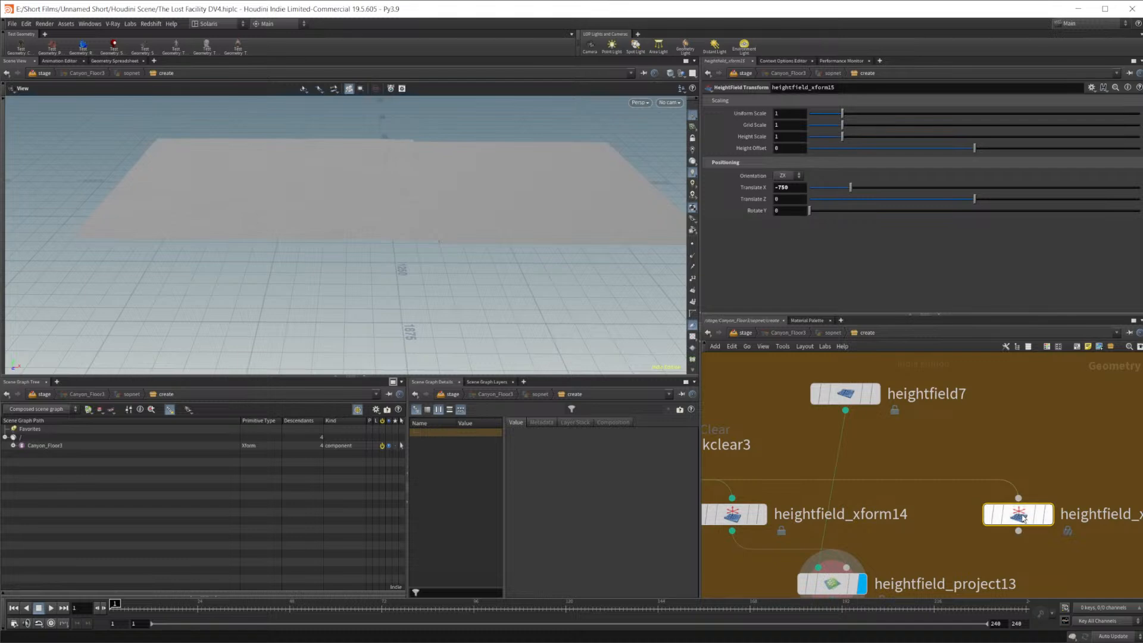
middle_click_drag(943, 557, 841, 504)
key("BackSpace")
key("Return")
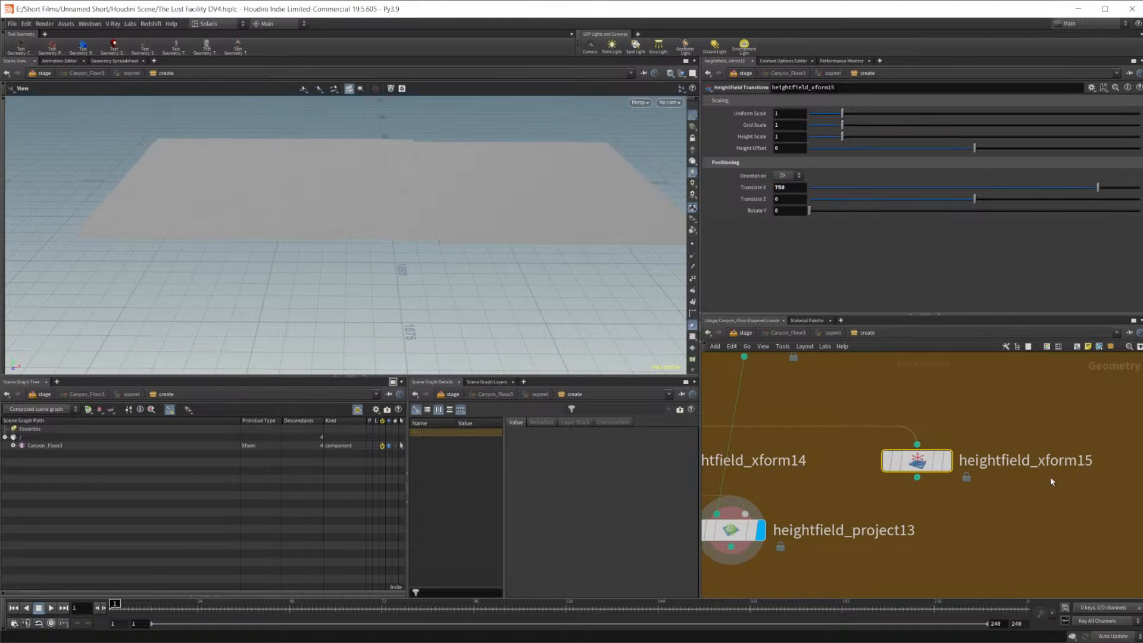
Duplicate heightfield_project13, display the copy, and wire heightfield_xform15 into its second input
middle_click_drag(991, 548, 938, 539)
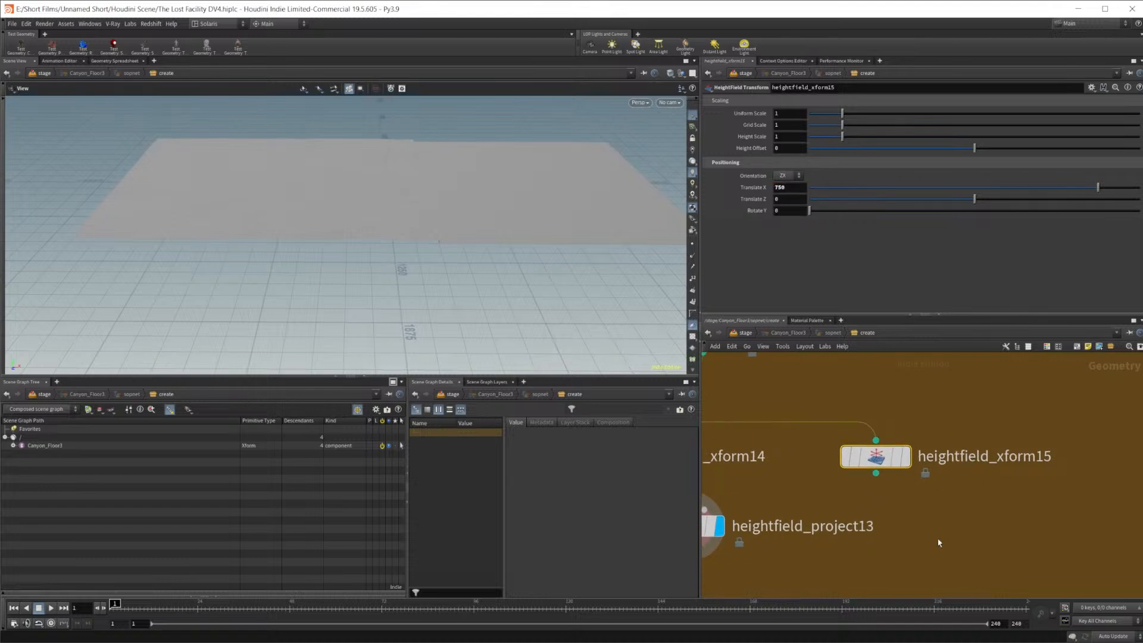
key("Tab")
key("Escape")
middle_click_drag(773, 566, 868, 549)
left_click_drag(794, 511, 957, 519, "alt")
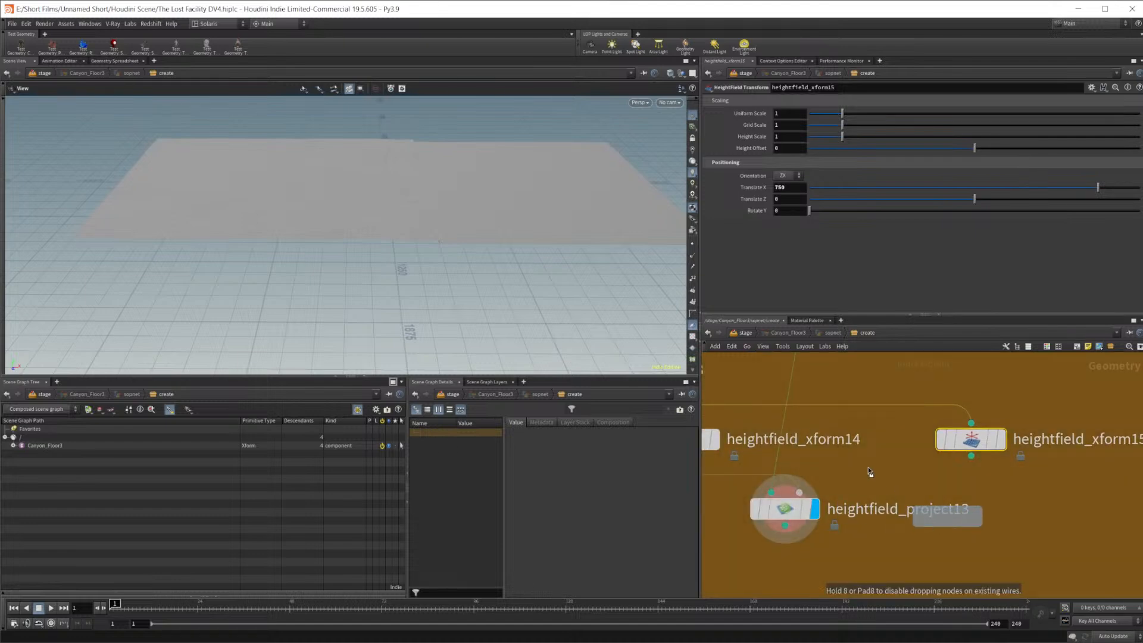
left_click_drag(875, 477, 885, 473, "alt")
middle_click_drag(886, 461, 849, 498)
left_click(935, 494)
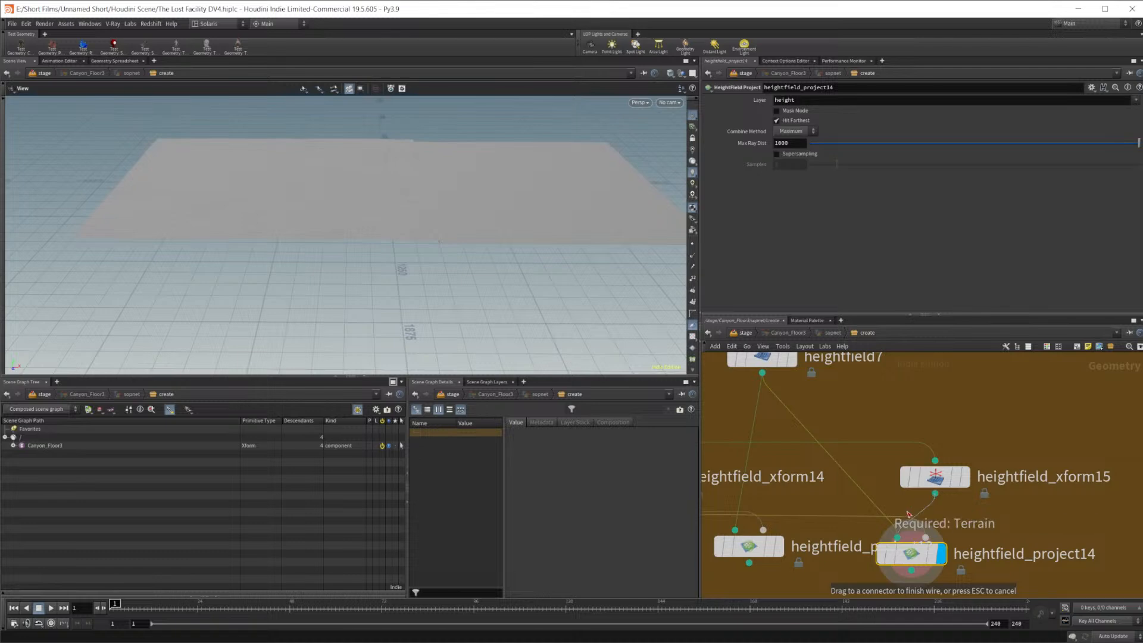
left_click(925, 537)
Add a HeightField Layer node, wire heightfield_project13 as base and heightfield_project14 as layer, and display it
middle_click_drag(912, 560, 951, 466)
scroll(833, 498, "up", 3)
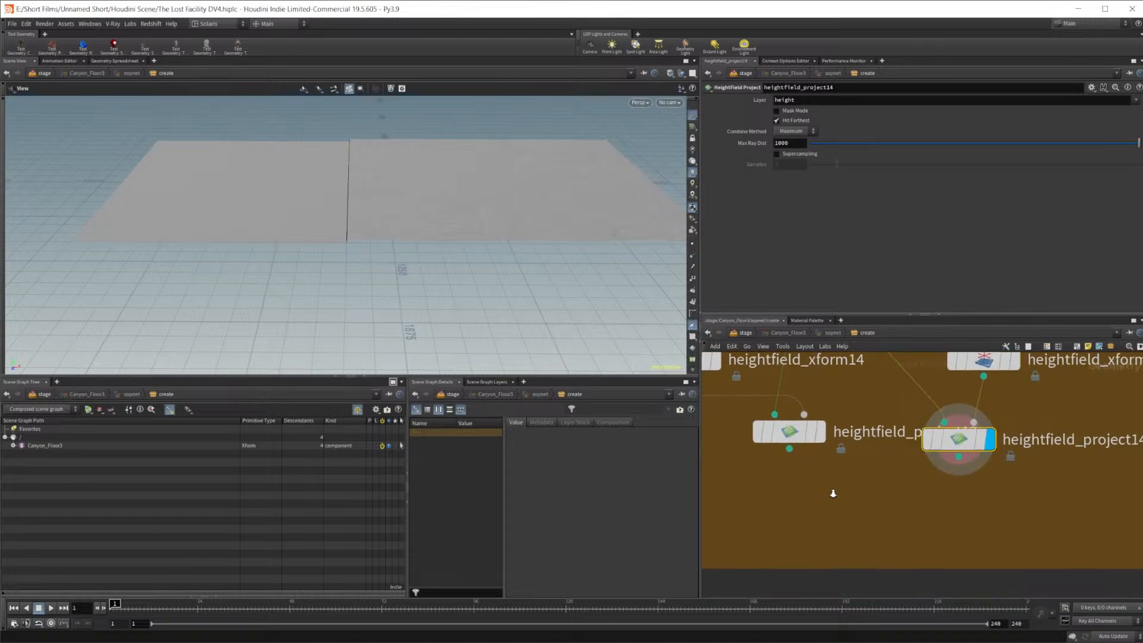
key("Tab")
type("merge")
key("Return")
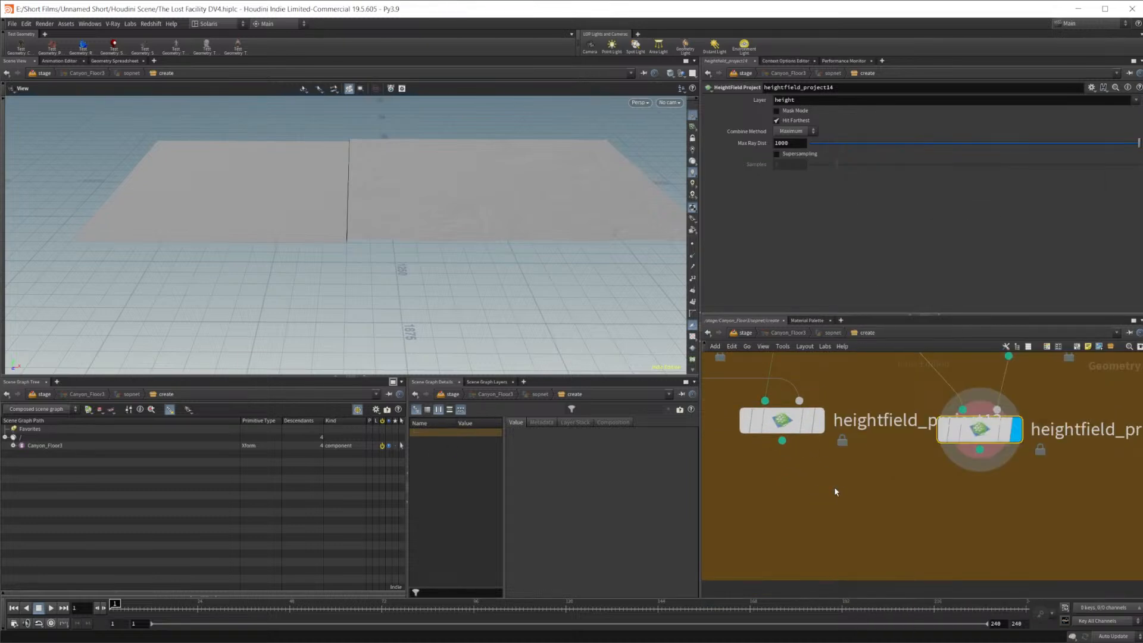
left_click(844, 497)
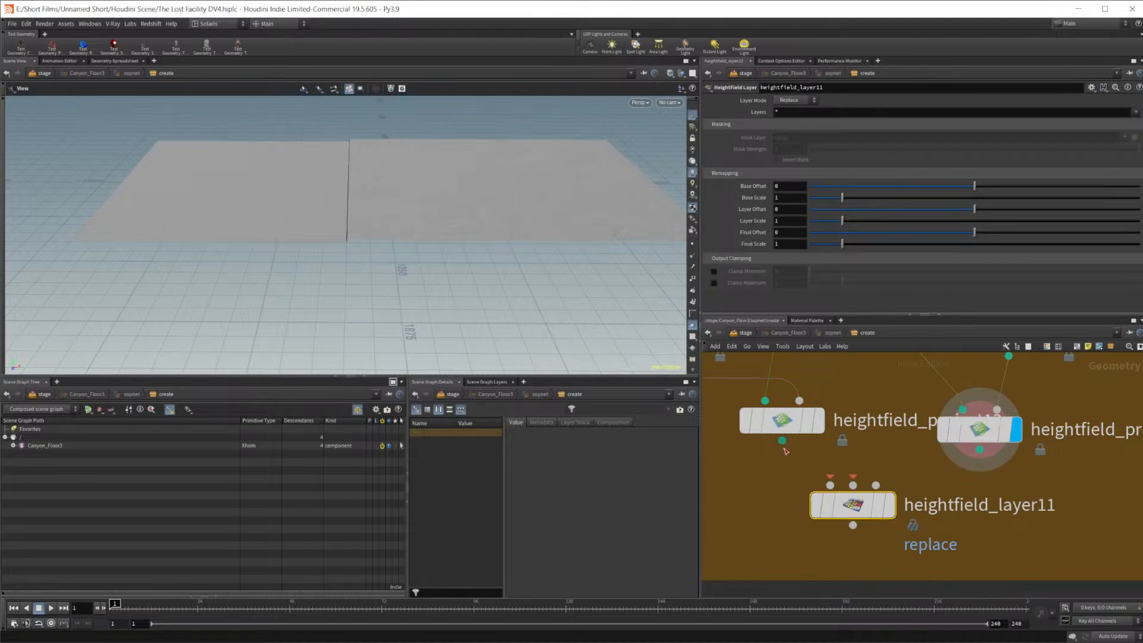
mouse_move(857, 505)
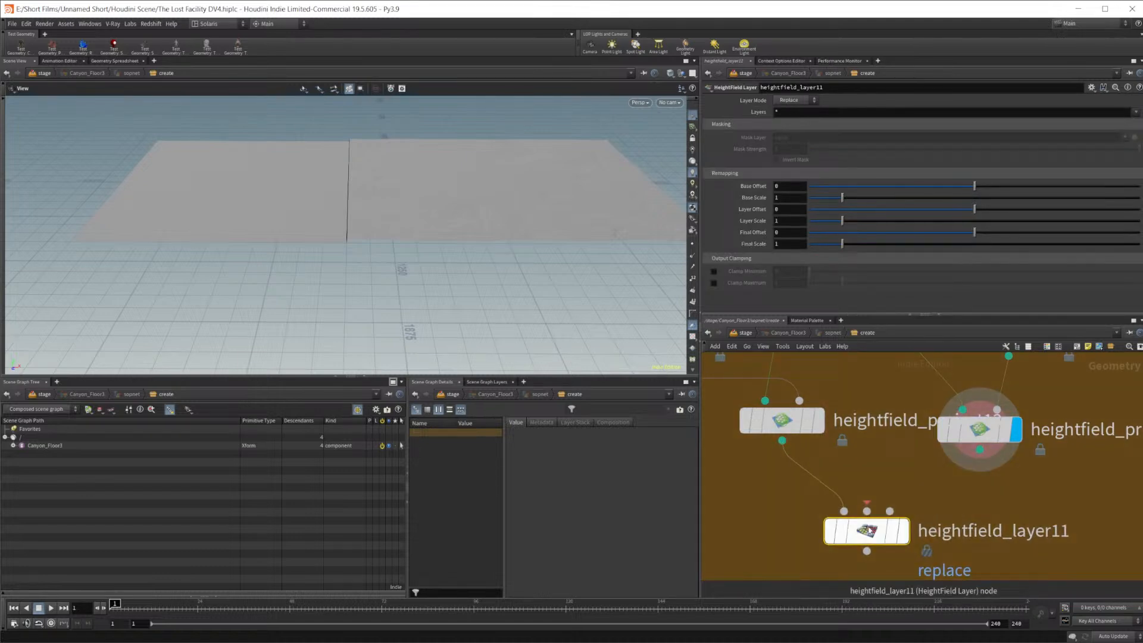
key("r")
left_click_drag(980, 451, 889, 510)
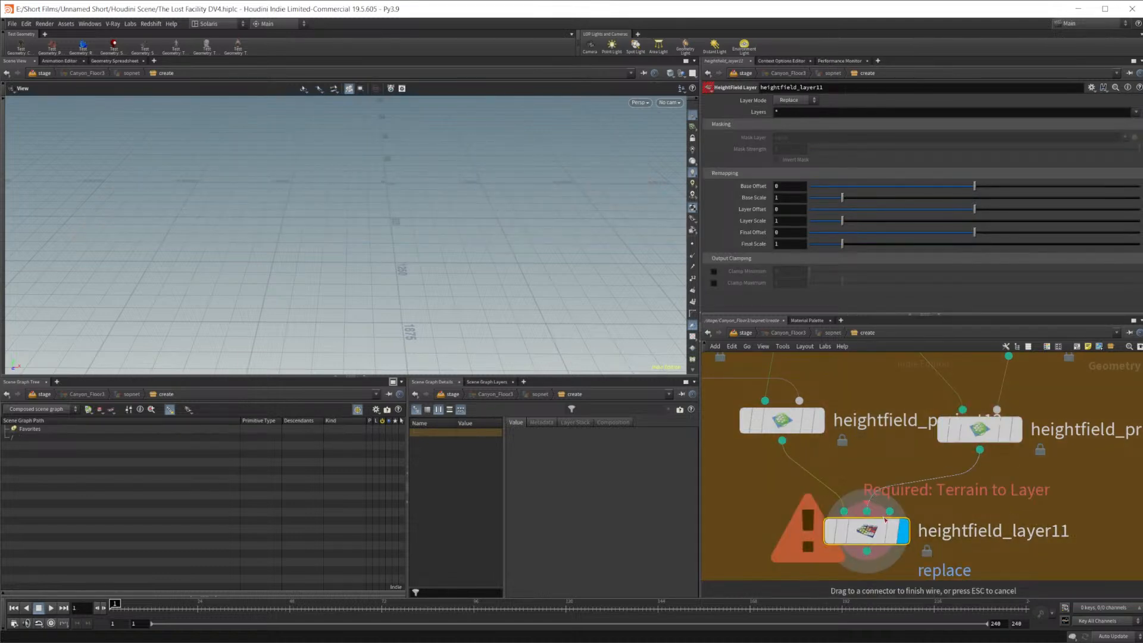
Add a HeightField Draw Mask node fed by heightfield_project14 and wire it into the mask input of heightfield_layer11
middle_click_drag(990, 494, 942, 492)
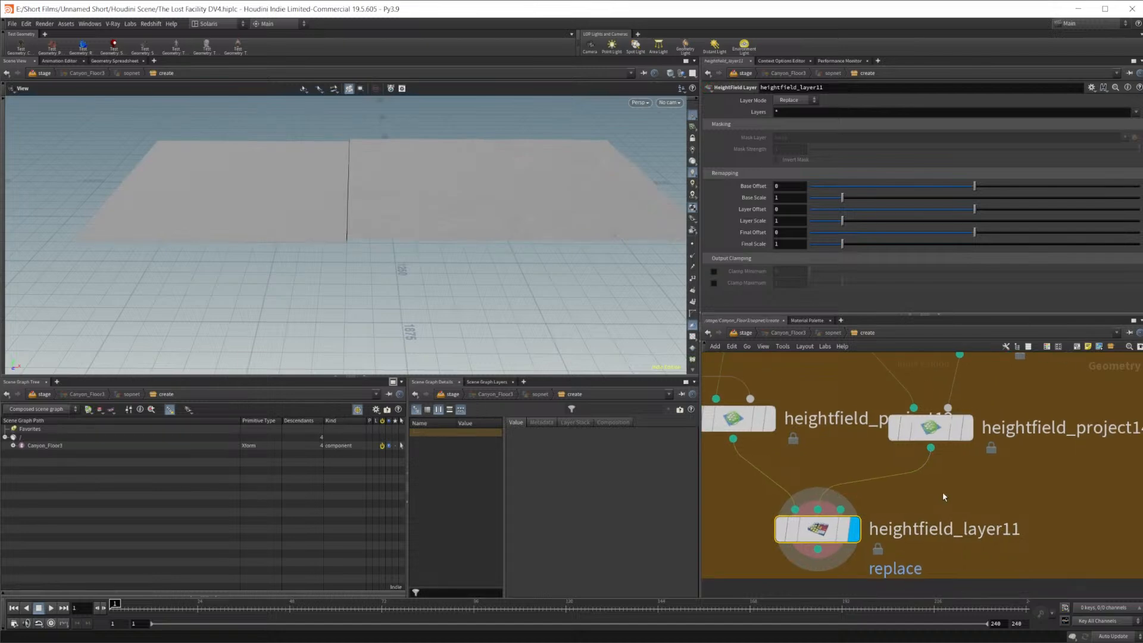
key("Tab")
type("hfdraw")
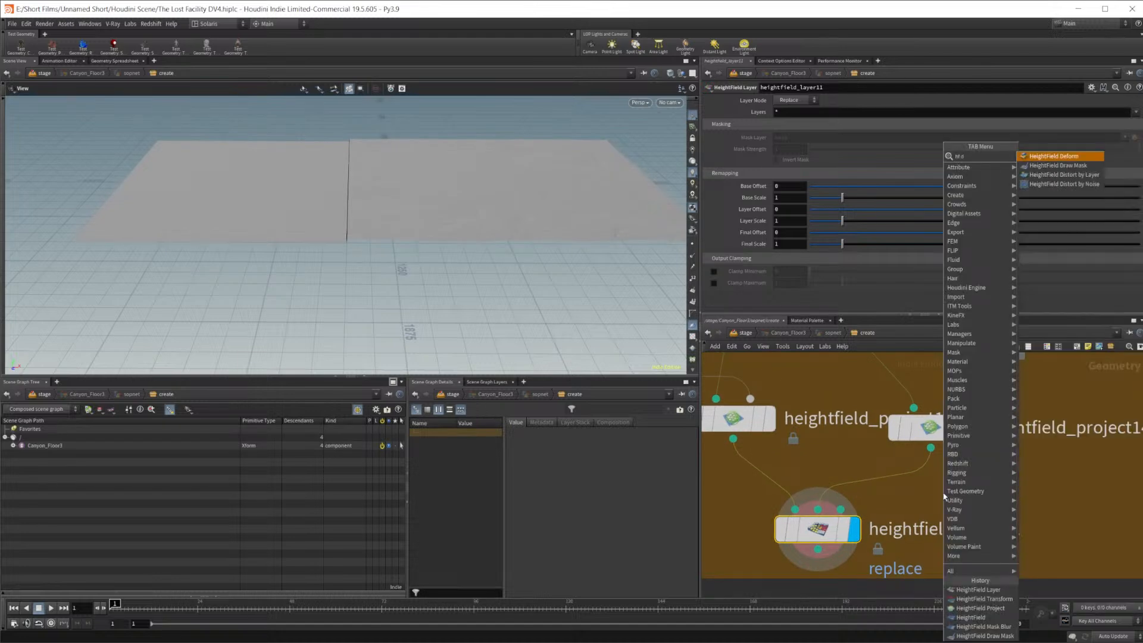
key("Return")
left_click(943, 497)
scroll(976, 542, "down", 3)
middle_click_drag(969, 541, 973, 482)
left_click_drag(893, 477, 899, 544)
middle_click_drag(1018, 518, 986, 502)
left_click_drag(936, 444, 936, 459)
left_click_drag(880, 516, 932, 466)
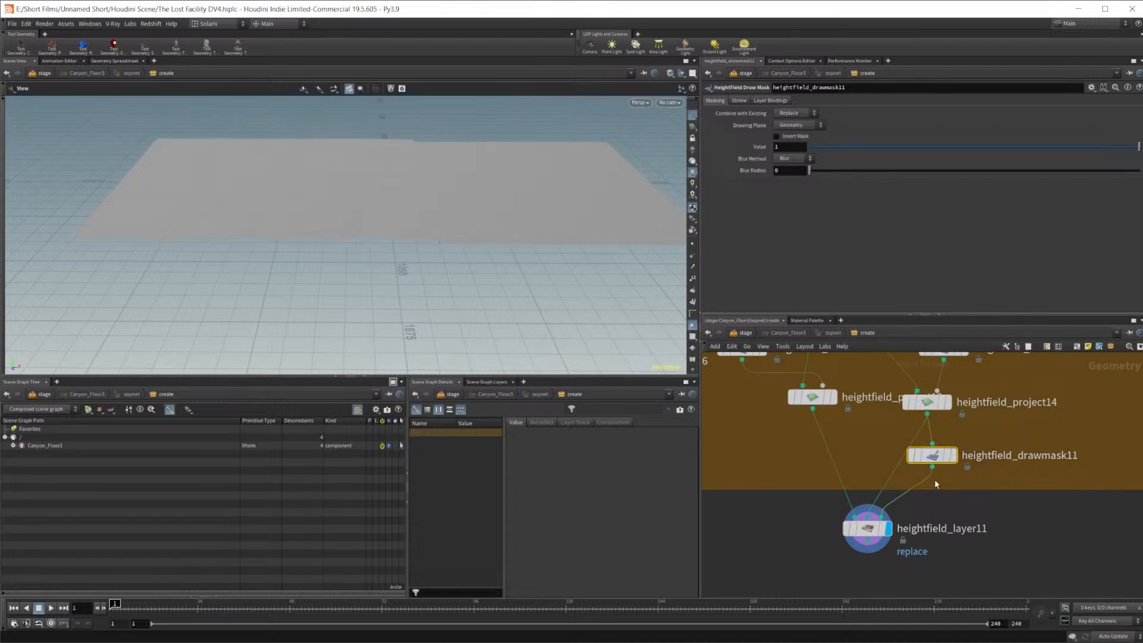
Draw a mask outline around the terrain's right half with heightfield_drawmask11, replacing the first stroke with a wider one
right_click_drag(551, 222, 419, 260)
left_click_drag(418, 260, 459, 224)
middle_click_drag(459, 224, 373, 331)
left_click_drag(373, 331, 401, 301)
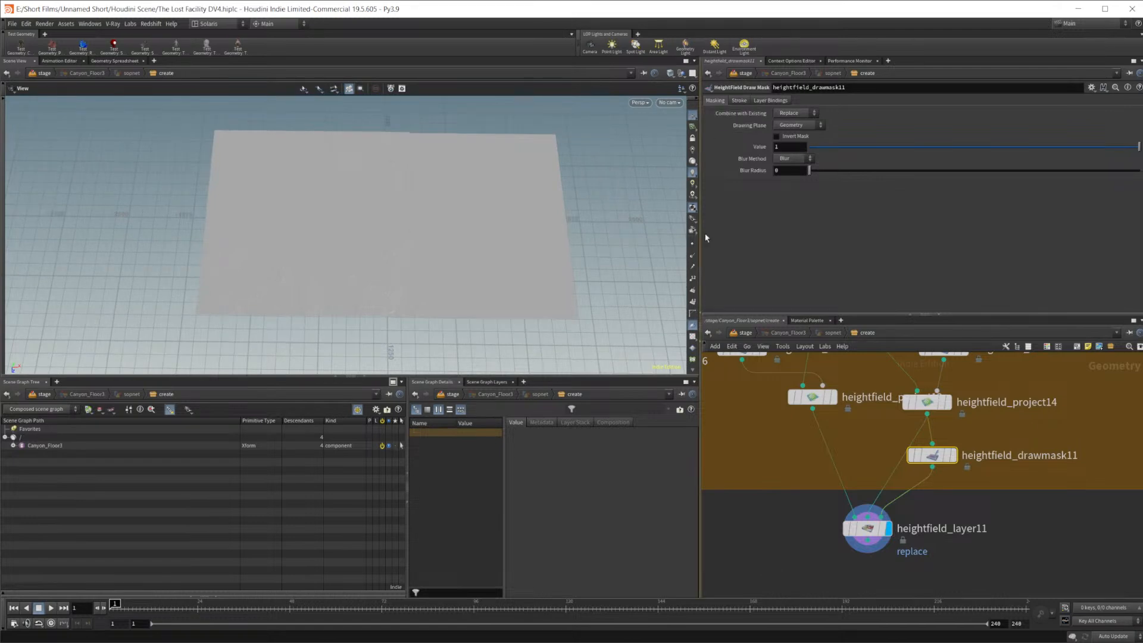
key("Return")
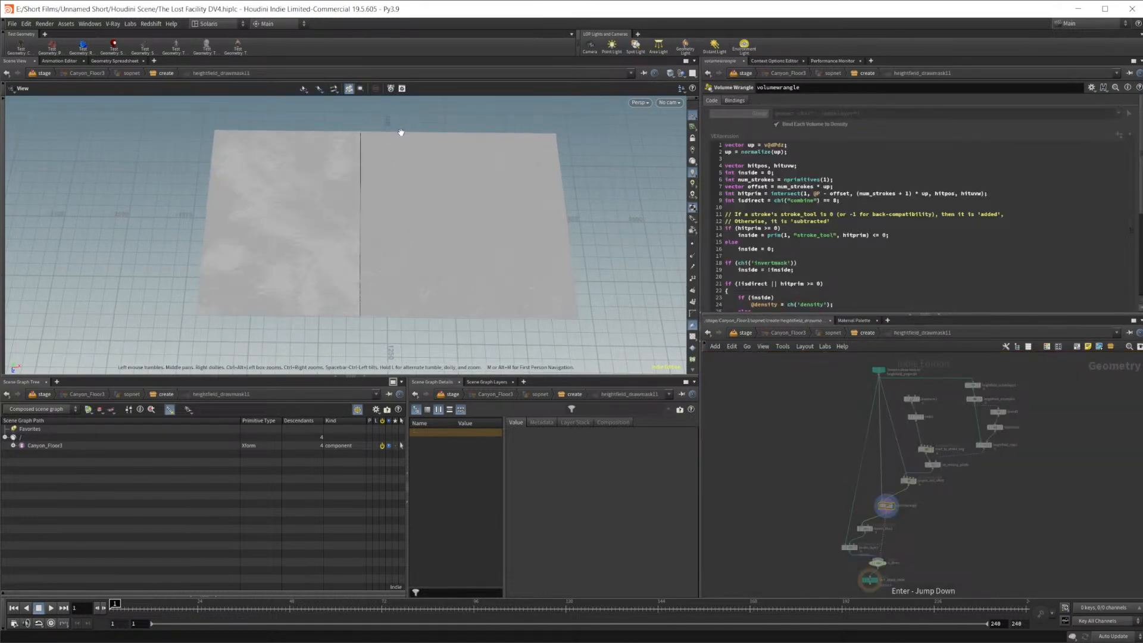
left_click(865, 332)
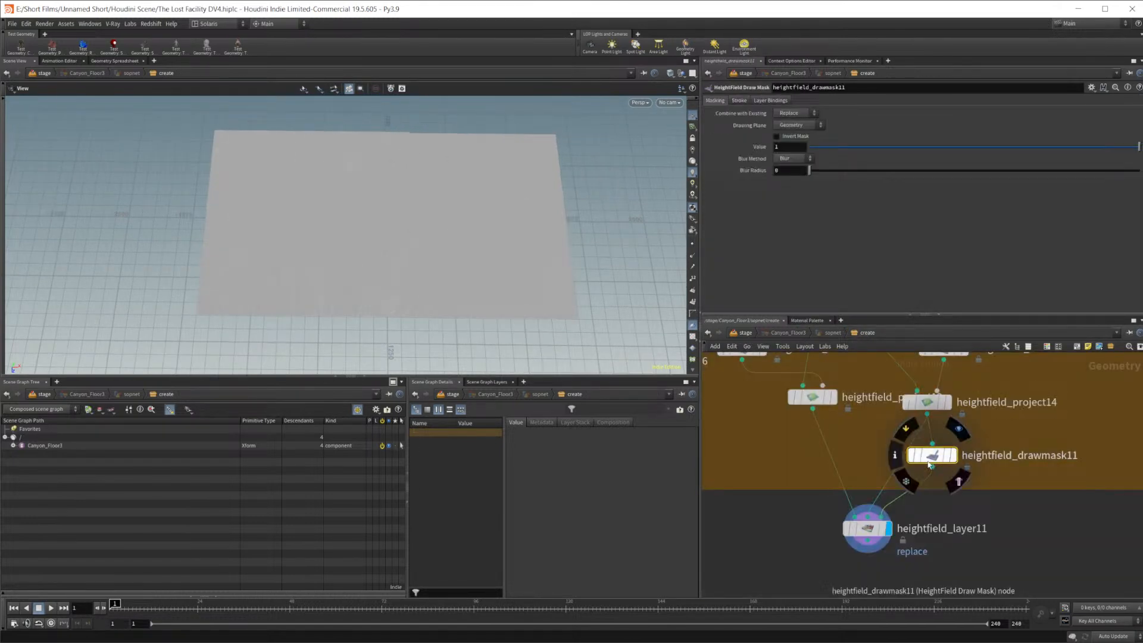
key("Return")
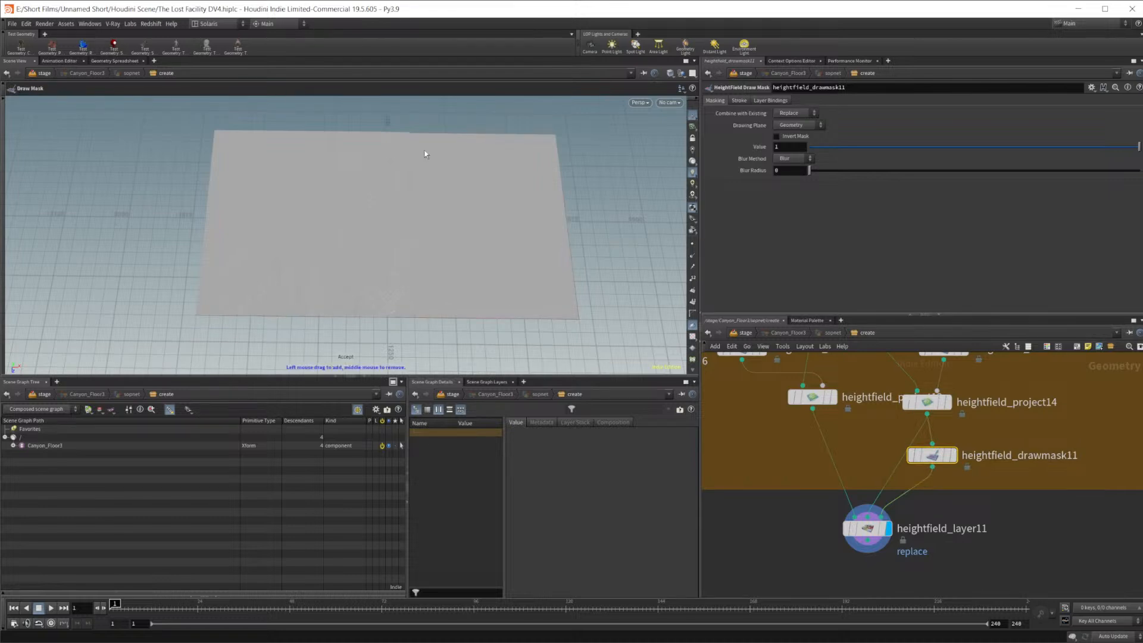
mouse_move(397, 117)
left_mouse_down()
mouse_move(378, 231)
mouse_move(424, 343)
mouse_move(577, 299)
mouse_move(605, 237)
left_mouse_up()
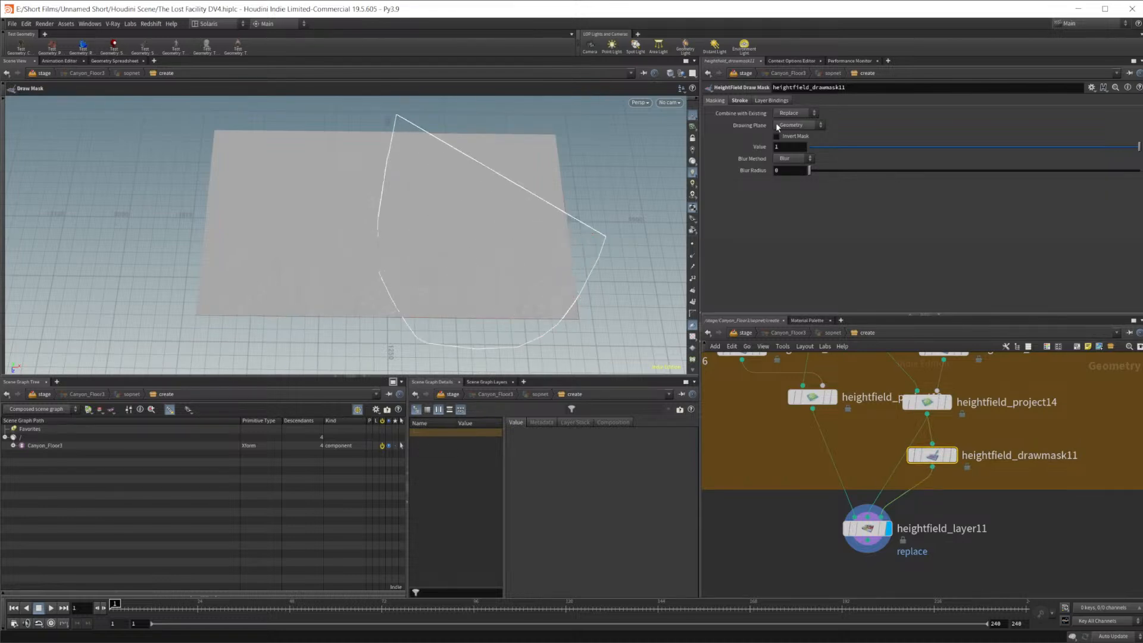
left_click(740, 101)
left_click(717, 136)
mouse_move(507, 121)
left_mouse_down()
mouse_move(415, 116)
mouse_move(380, 171)
mouse_move(380, 250)
mouse_move(411, 348)
mouse_move(516, 362)
mouse_move(573, 355)
mouse_move(631, 322)
mouse_move(628, 244)
mouse_move(591, 125)
left_mouse_up()
Insert a HeightField Mask Blur between heightfield_drawmask11 and heightfield_layer11, set its radius to 100, and check the blended seam
scroll(933, 492, "up", 2)
key("Tab")
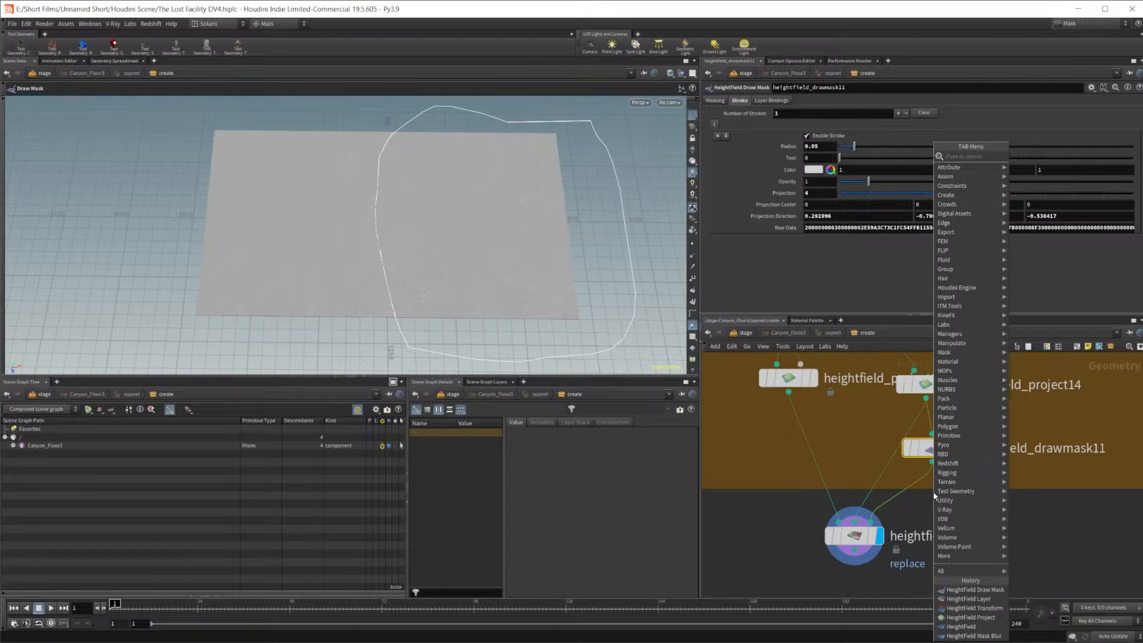
type("hf")
type("mb")
key("Return")
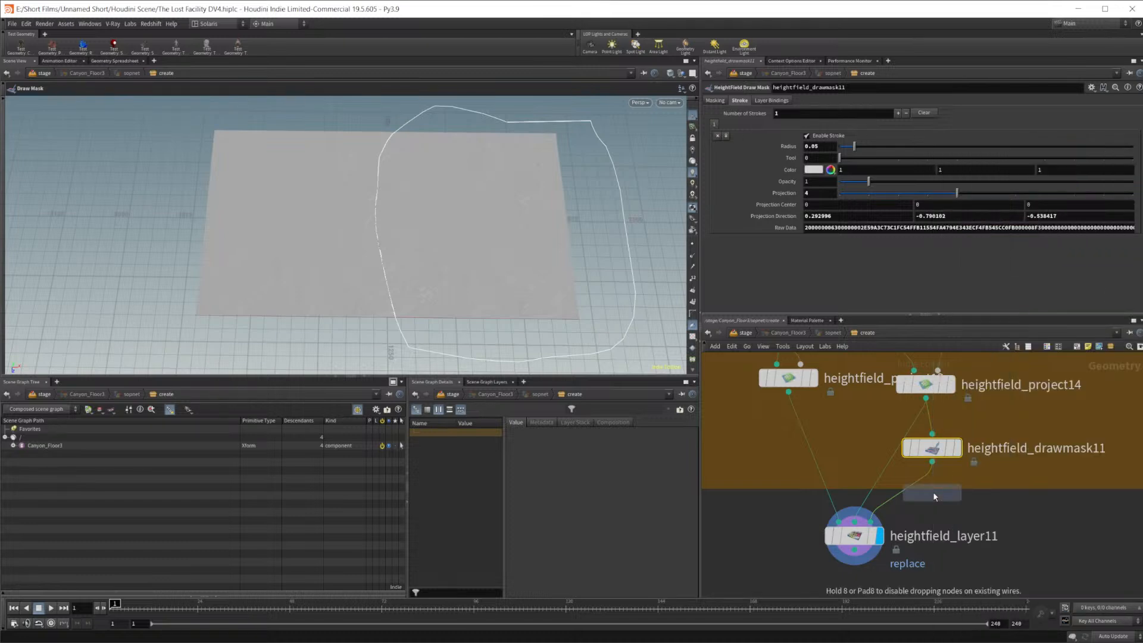
left_click(933, 492)
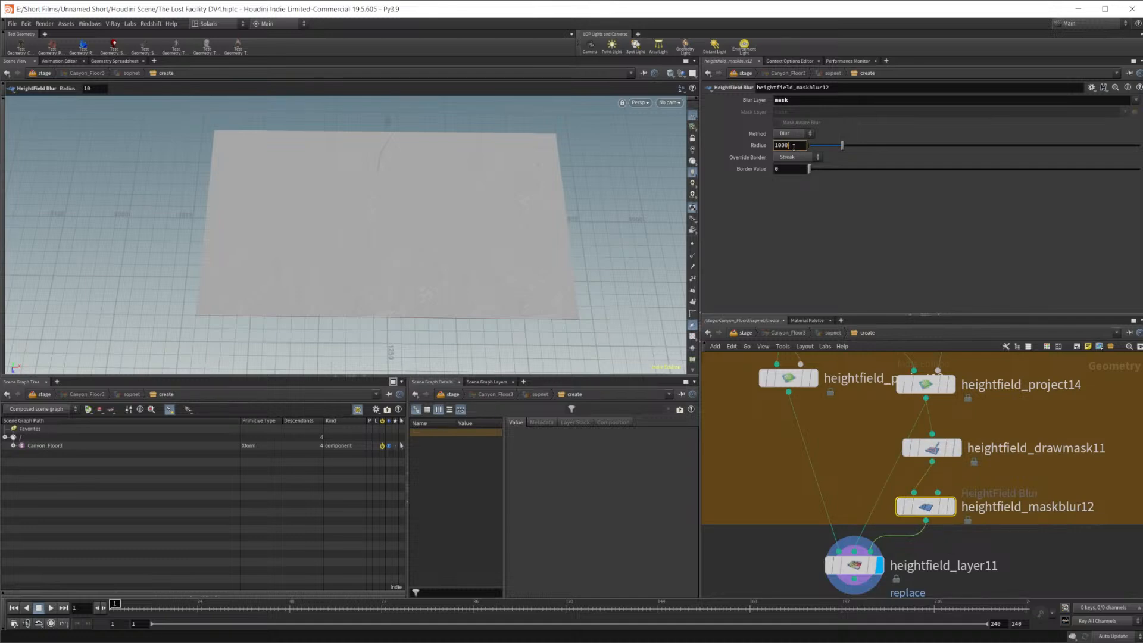
key("Return")
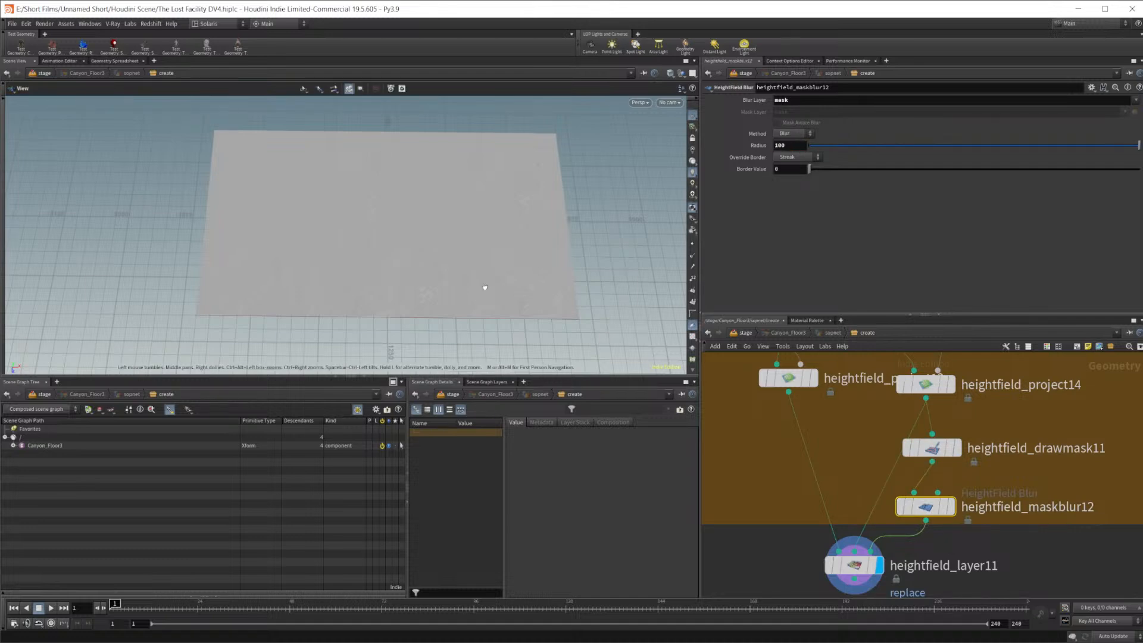
left_click_drag(485, 288, 470, 226, "alt")
right_click_drag(470, 225, 473, 279, "alt")
left_click_drag(472, 278, 482, 186, "alt")
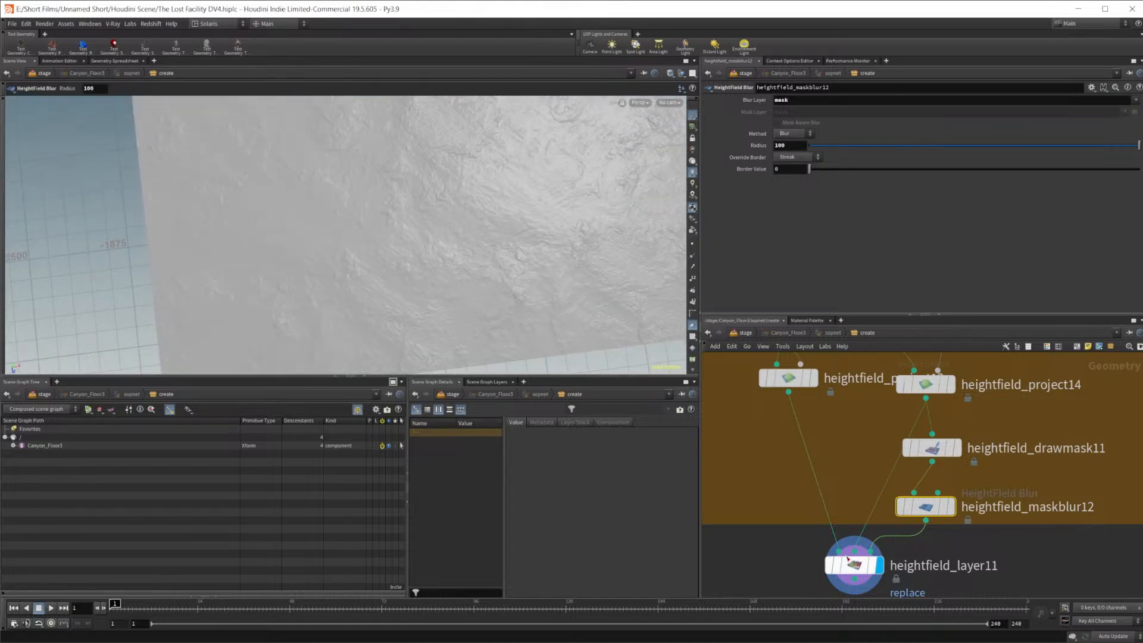
Move the conversion nodes below the new layer chain and wire heightfield_layer11 into convertheightfield6
scroll(792, 402, "down", 4)
scroll(937, 464, "down", 5)
middle_click_drag(823, 435, 873, 481)
scroll(901, 534, "up", 2)
scroll(877, 479, "up", 3)
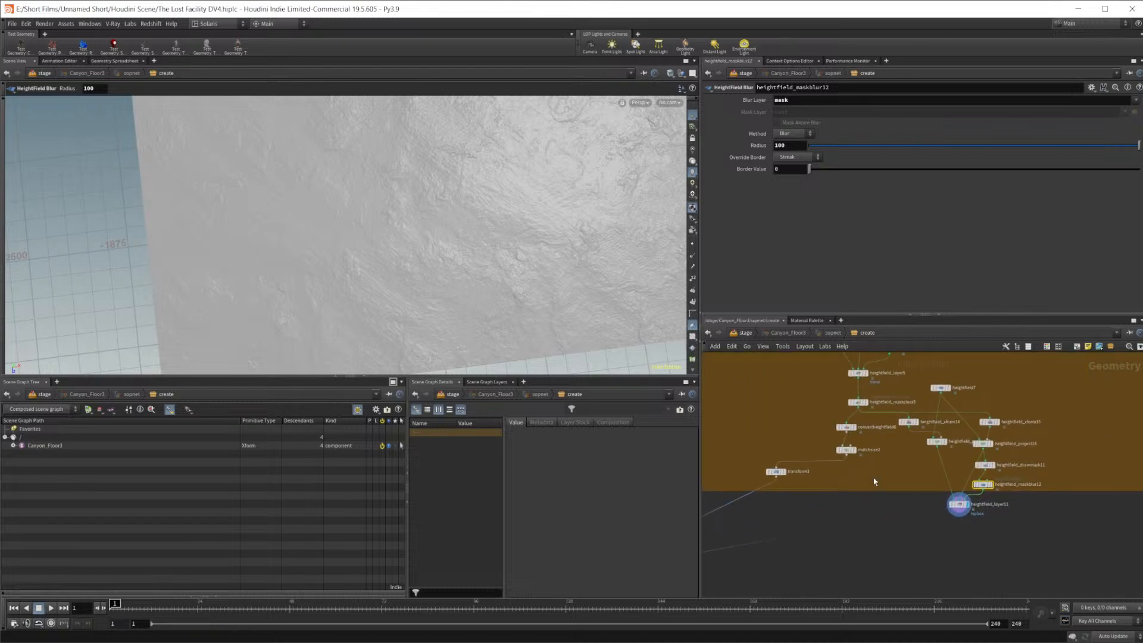
left_click_drag(898, 491, 917, 595)
middle_click_drag(916, 564, 1046, 490)
scroll(1038, 498, "down", 4)
scroll(977, 503, "up", 5)
mouse_move(853, 548)
left_mouse_down()
mouse_move(778, 448)
mouse_move(785, 431)
mouse_move(831, 441)
mouse_move(865, 533)
left_mouse_up()
left_click(937, 562)
left_click_drag(942, 517, 866, 526)
Line up convertheightfield6, matchsize2 and transform3 in a column beneath heightfield_layer11
middle_click_drag(929, 560, 895, 540)
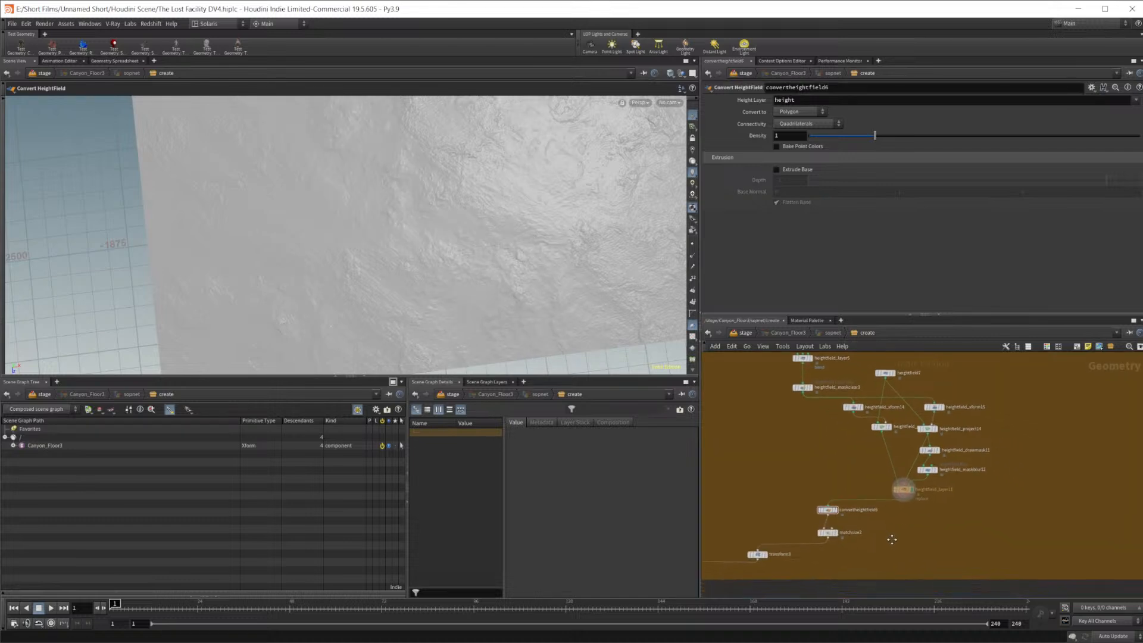
left_click_drag(834, 540, 898, 516)
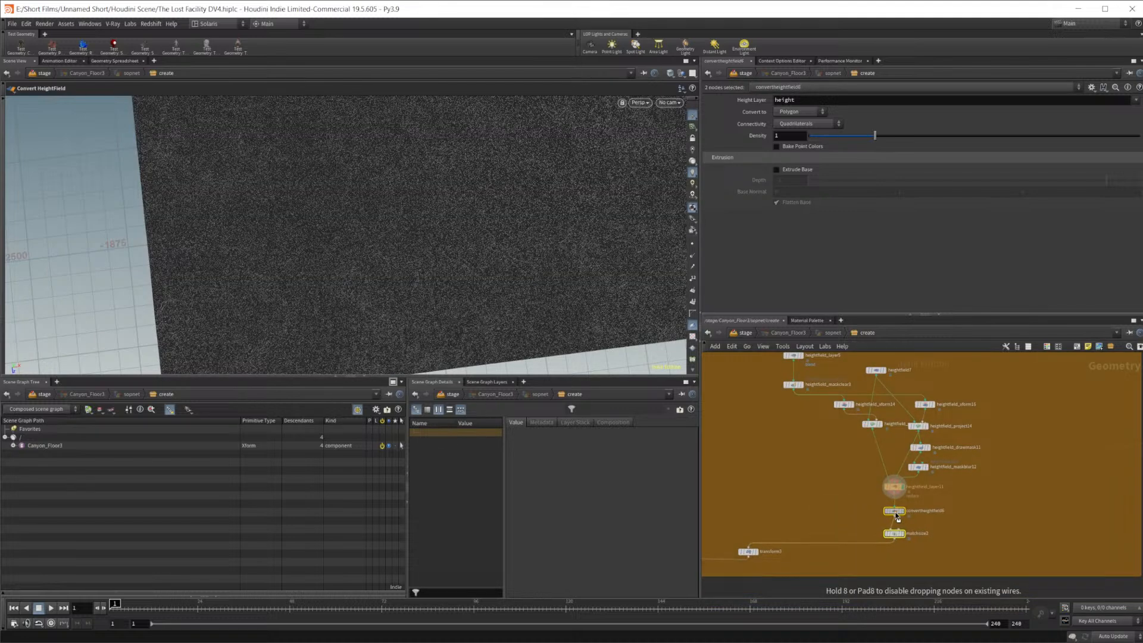
left_click_drag(763, 557, 909, 564)
Display merge1 and check how the extended desert floor sits against the canyon
middle_click_drag(768, 584, 1019, 492)
middle_click_drag(933, 479, 885, 491)
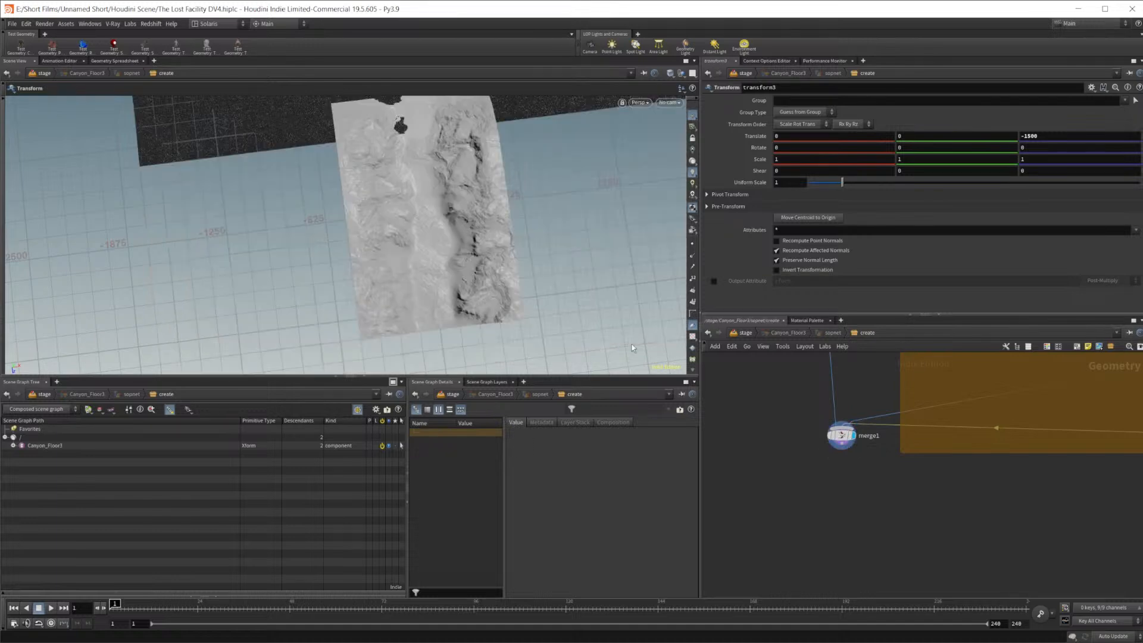
left_click_drag(378, 210, 415, 193, "alt")
middle_click_drag(416, 193, 406, 273, "alt")
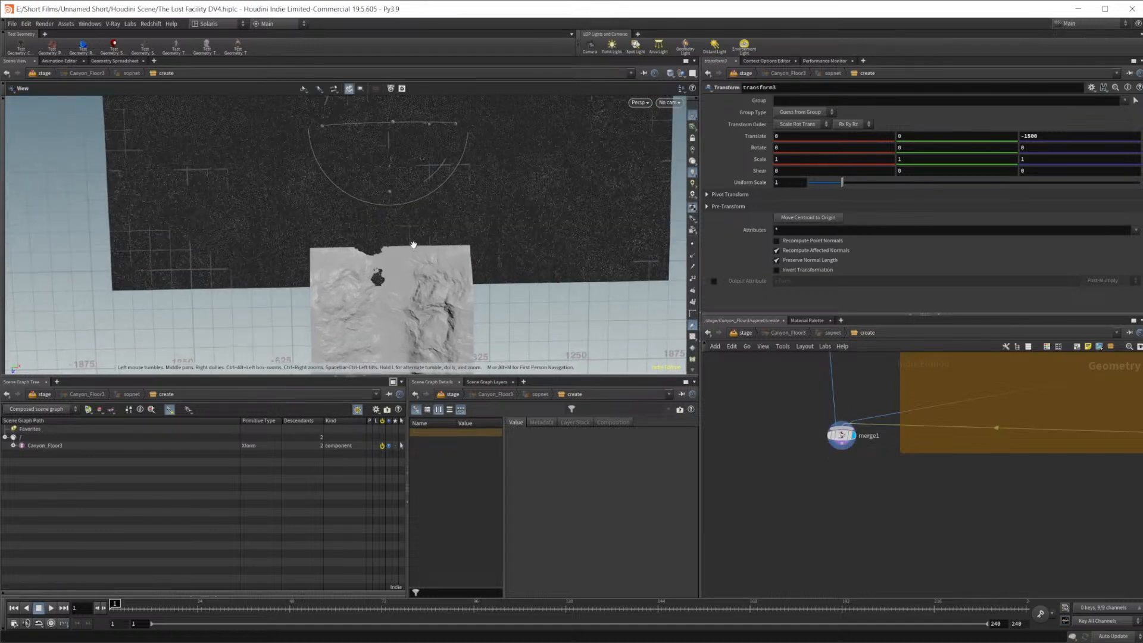
left_click_drag(406, 272, 421, 136, "alt")
key("Escape")
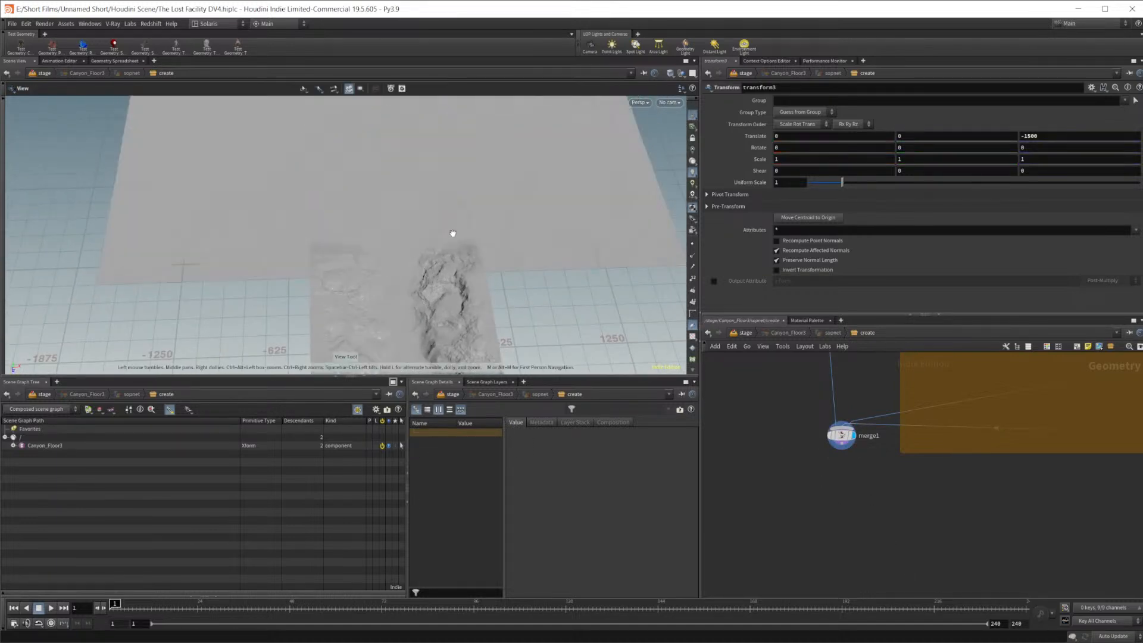
left_click_drag(464, 280, 454, 197)
Set Translate X of transform3 to 750 to shift the extended floor sideways
middle_click_drag(909, 455, 585, 501)
middle_click_drag(1077, 518, 968, 509)
left_click(957, 465)
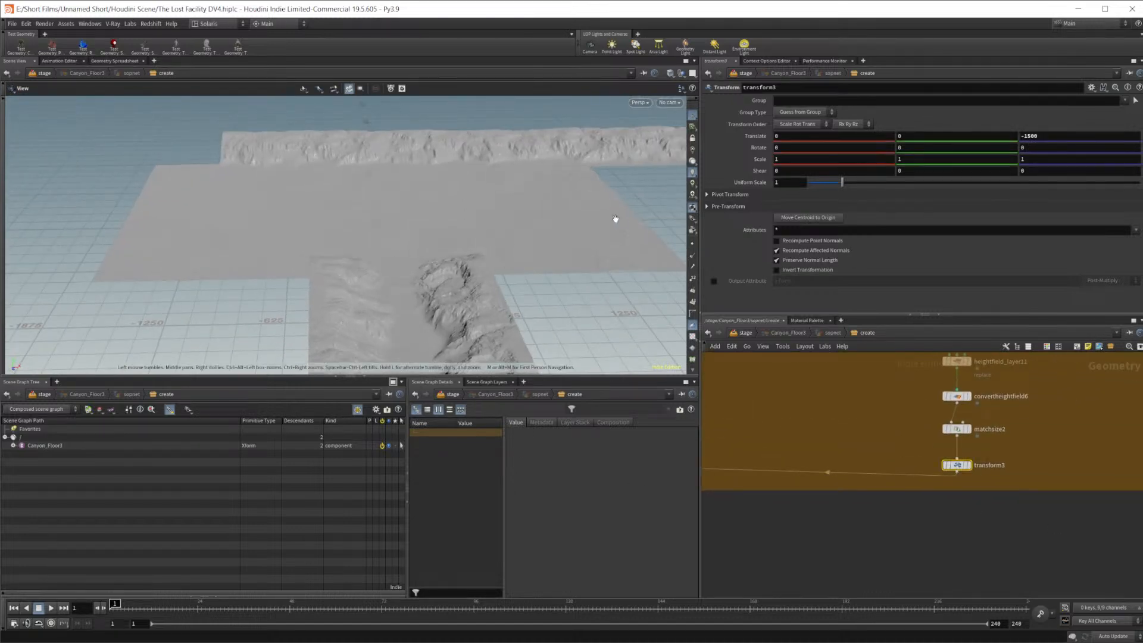
left_click(1030, 136)
left_click(816, 139)
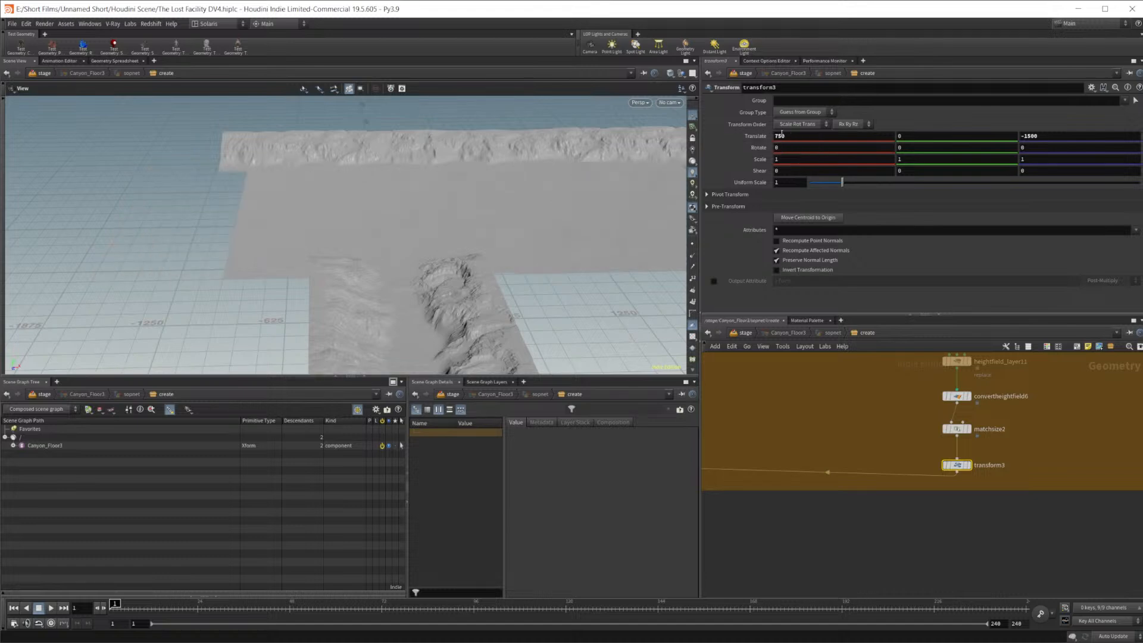
mouse_move(454, 268)
left_mouse_down()
mouse_move(413, 238)
mouse_move(439, 237)
mouse_move(388, 220)
mouse_move(411, 311)
mouse_move(439, 276)
left_mouse_up()
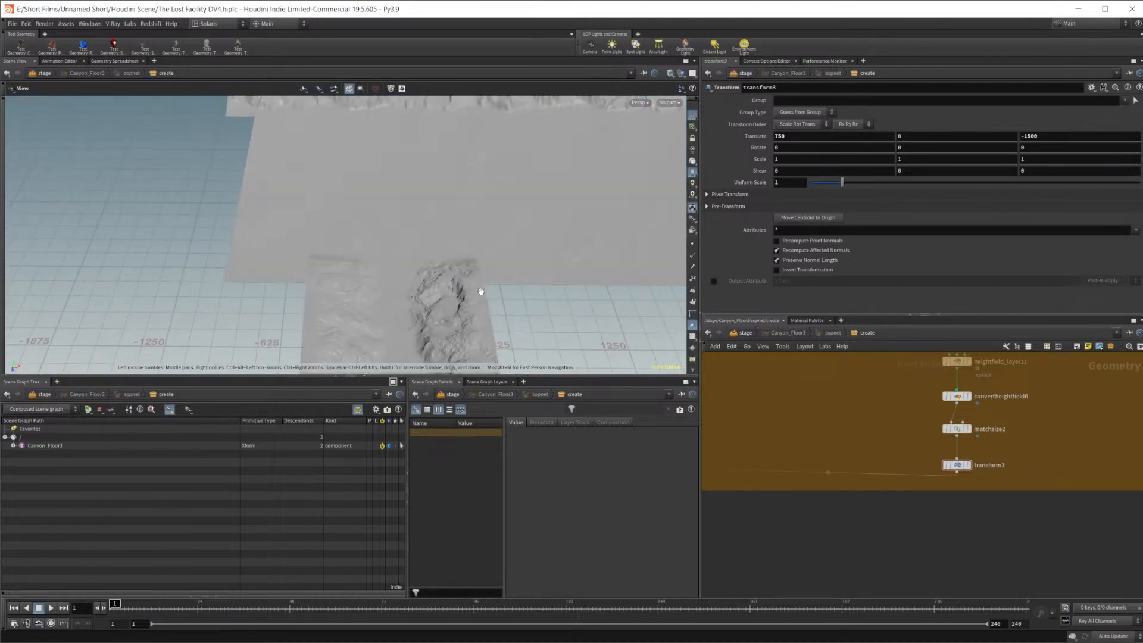
Examine the merged floor, canyon and back wall from several angles, and return to the stage level
middle_click_drag(822, 524, 1062, 494)
middle_click_drag(872, 500, 1140, 490)
mouse_move(382, 284)
left_mouse_down()
mouse_move(405, 262)
mouse_move(416, 220)
mouse_move(618, 196)
mouse_move(512, 250)
mouse_move(421, 276)
mouse_move(655, 268)
mouse_move(327, 276)
mouse_move(572, 296)
mouse_move(455, 286)
mouse_move(526, 294)
mouse_move(536, 311)
mouse_move(525, 299)
mouse_move(392, 280)
mouse_move(423, 298)
mouse_move(357, 173)
mouse_move(404, 224)
mouse_move(454, 222)
mouse_move(444, 242)
mouse_move(460, 238)
mouse_move(444, 224)
left_mouse_up()
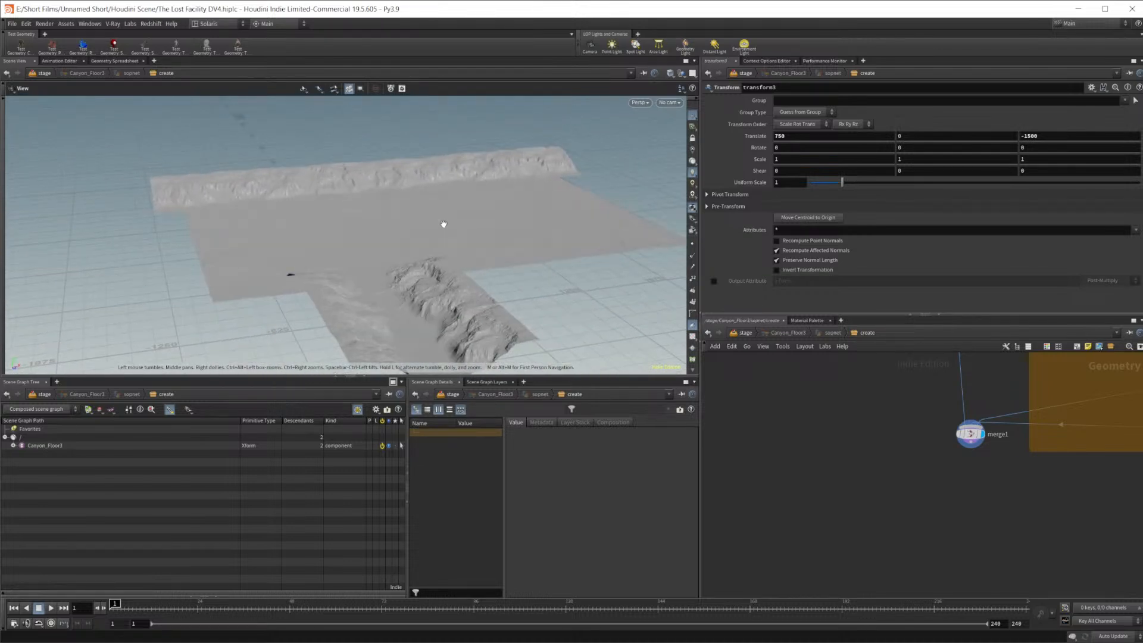
left_click_drag(538, 308, 412, 164)
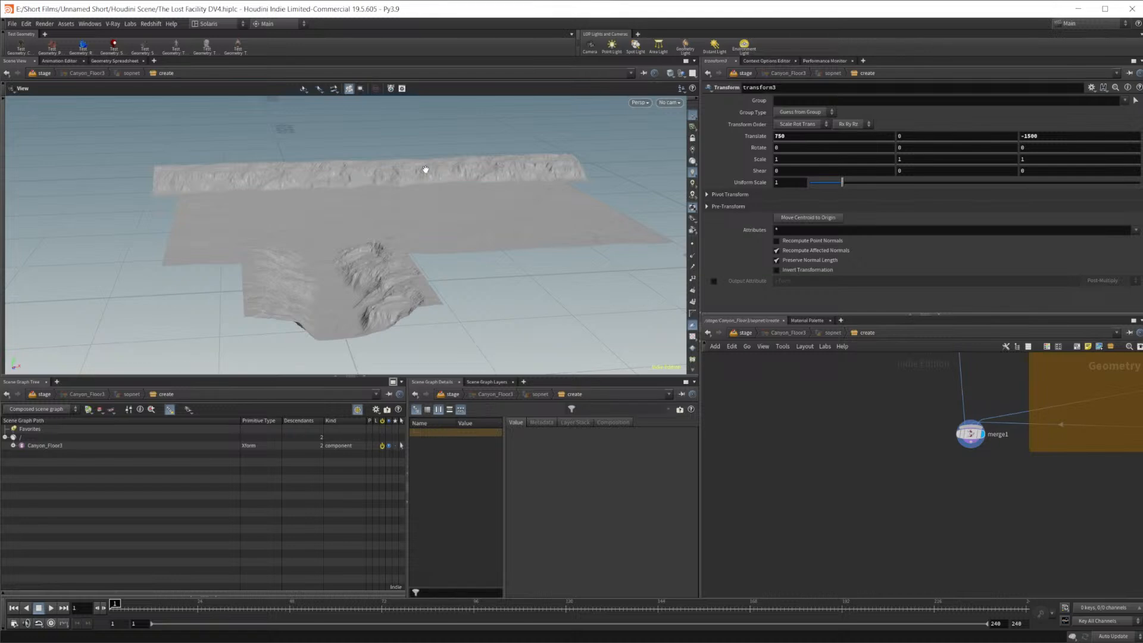
left_click_drag(472, 244, 365, 198)
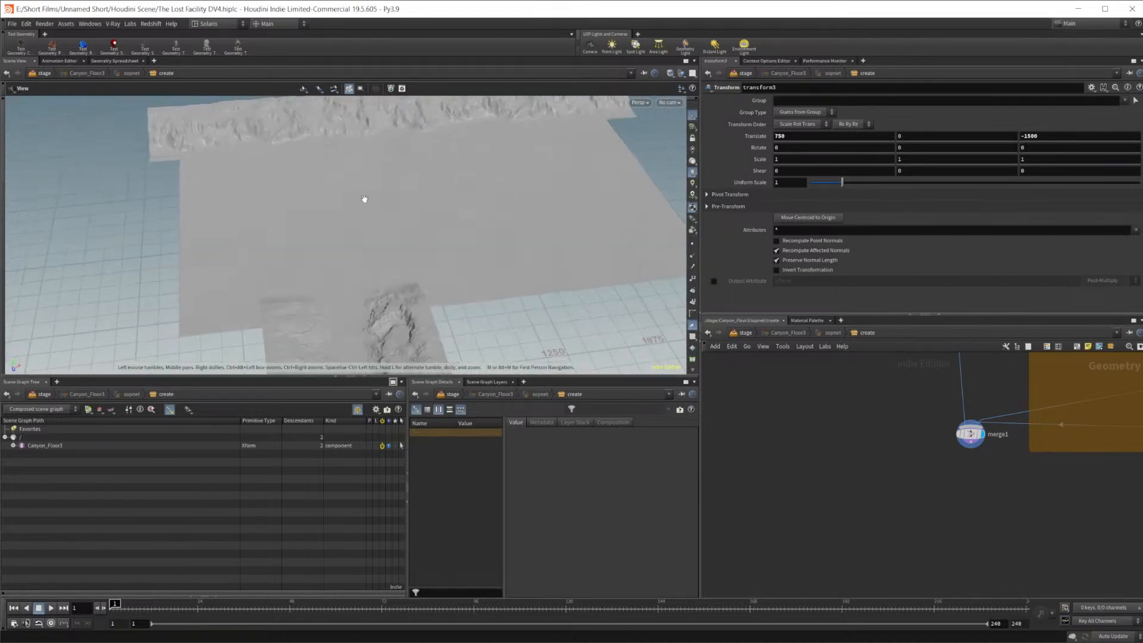
left_click(744, 332)
mouse_move(431, 213)
left_mouse_down()
mouse_move(222, 250)
mouse_move(366, 292)
mouse_move(363, 263)
mouse_move(398, 270)
mouse_move(414, 239)
mouse_move(386, 240)
mouse_move(433, 225)
left_mouse_up()
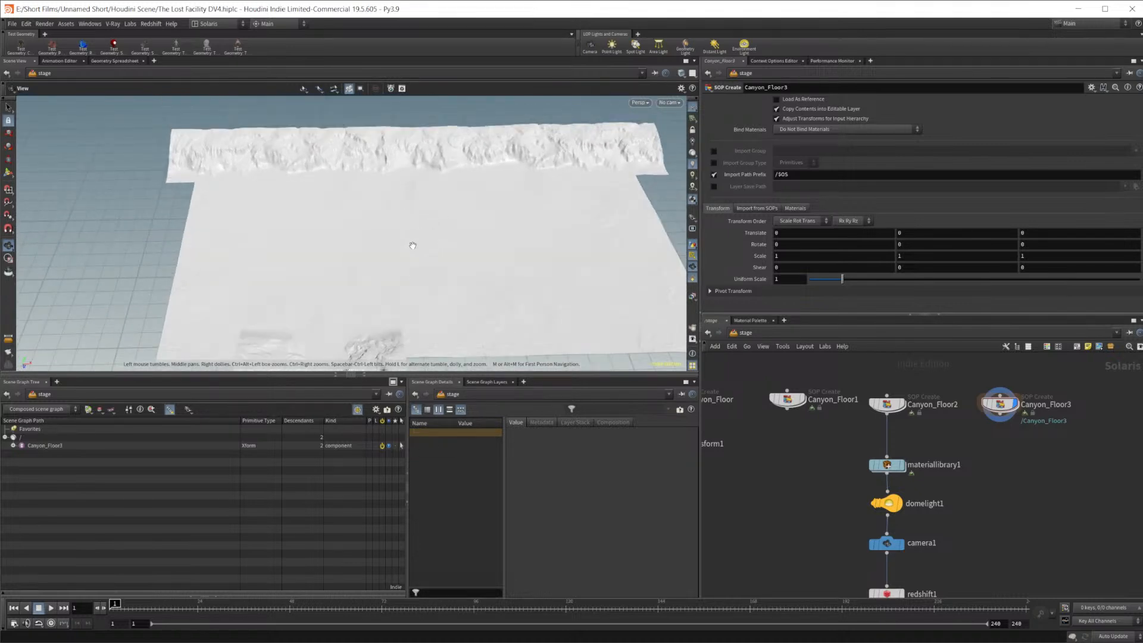
left_click_drag(417, 245, 419, 212)
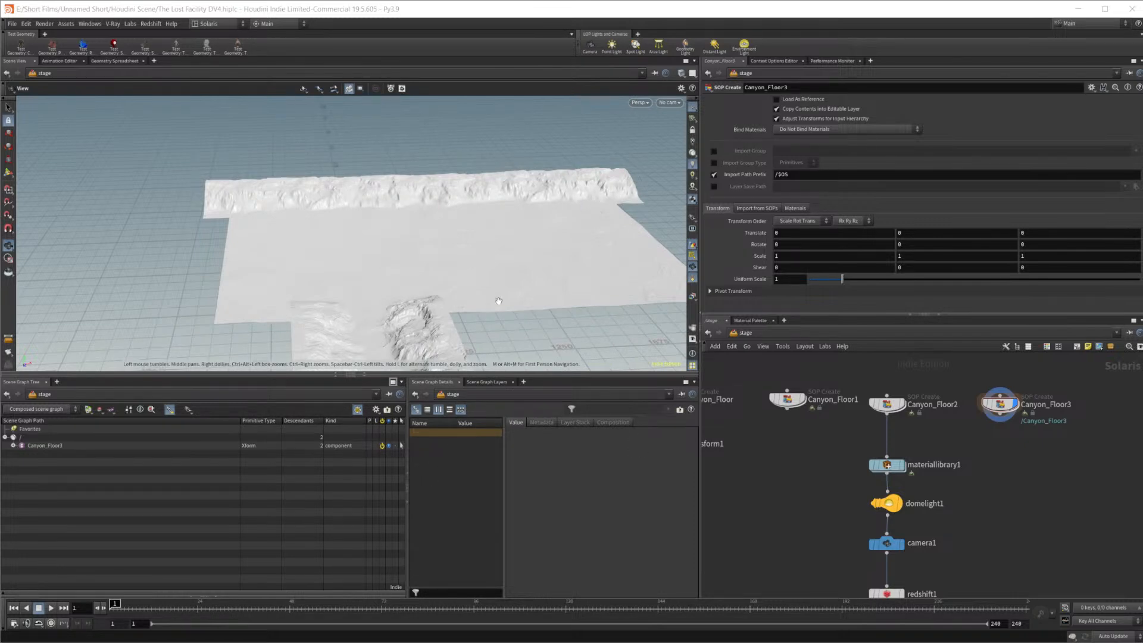
Look over the combined Canyon_Floor3 terrain on the stage and save the Houdini scene
scroll(499, 301, "up", 2)
scroll(497, 275, "up", 2)
scroll(496, 275, "up", 1)
left_click_drag(497, 274, 440, 268)
right_click_drag(506, 236, 489, 292)
left_click_drag(455, 284, 451, 289)
left_click(13, 24)
left_click(26, 88)
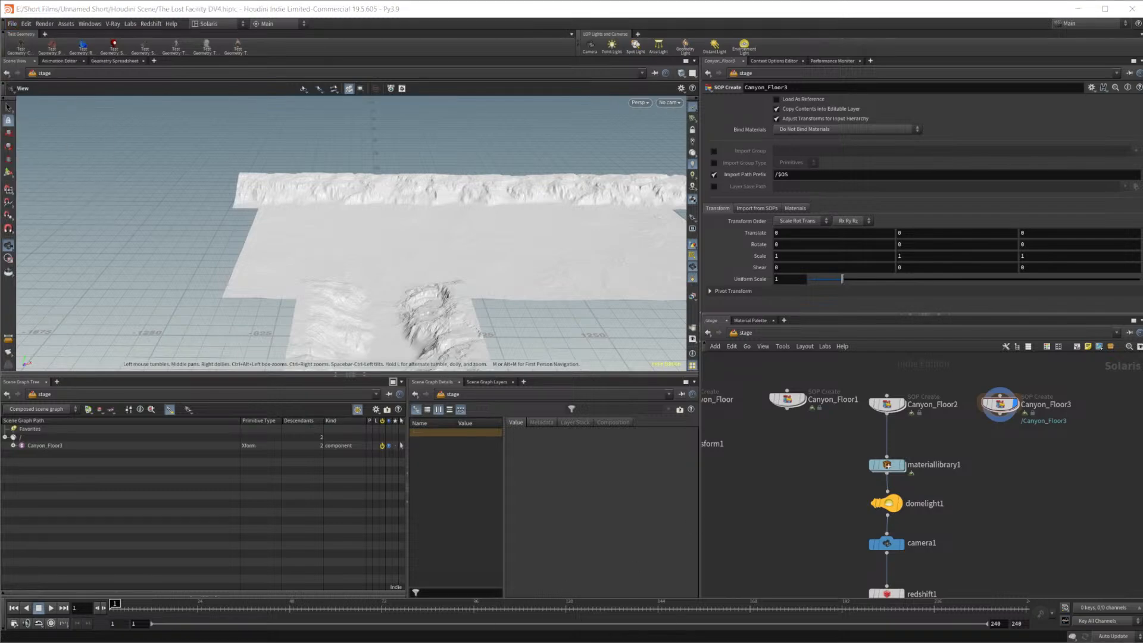
Switch to the Gaea project Canyon Walls V2.tor and save it
mouse_move(594, 640)
left_click(616, 599)
left_click(35, 10)
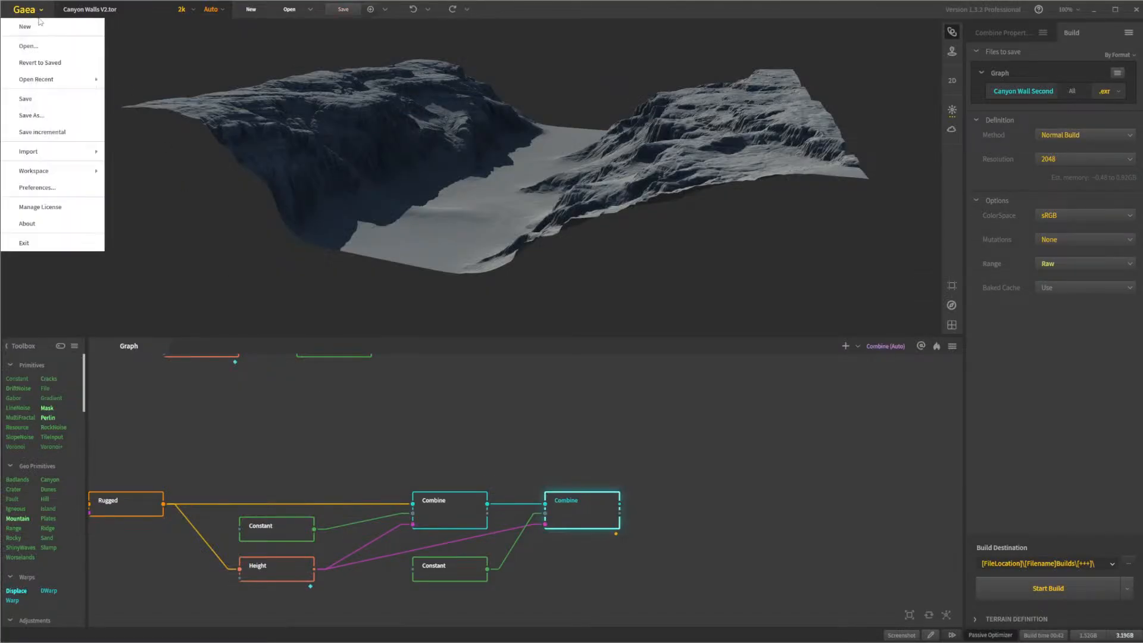
left_click(63, 97)
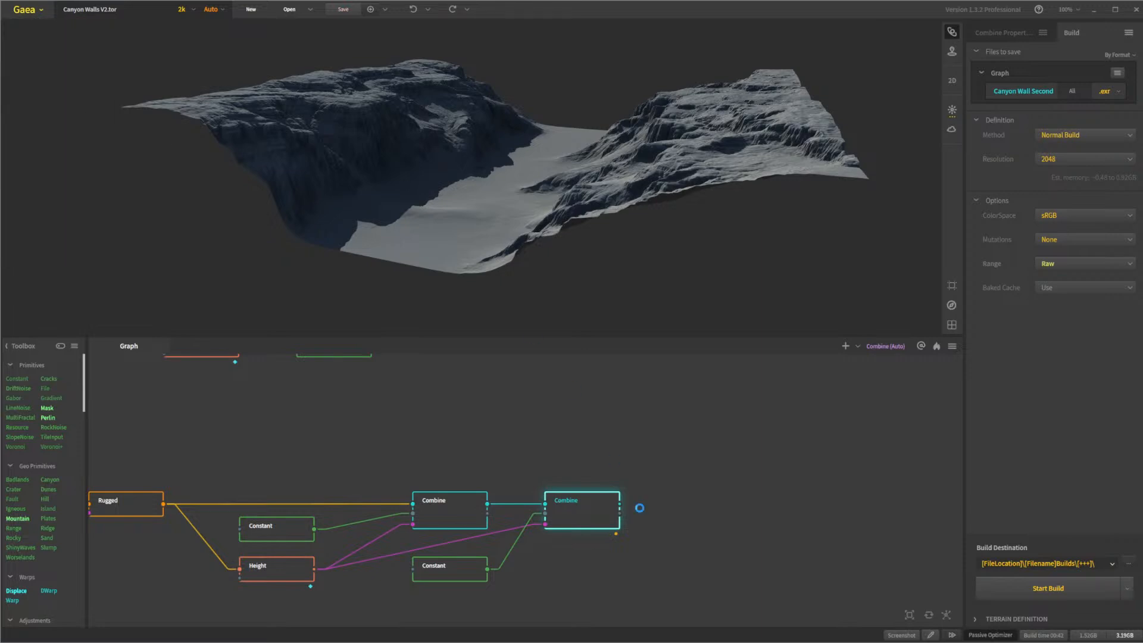
Switch to the Gaea project Canyon Walls.tor and save it
mouse_move(590, 641)
left_click(519, 610)
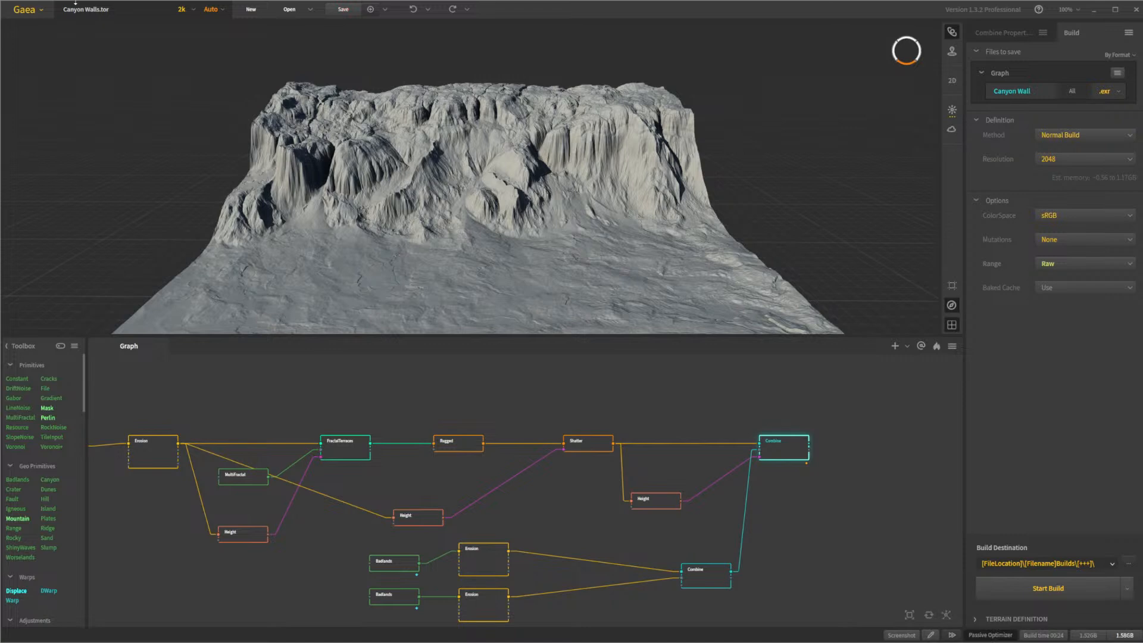
left_click(32, 10)
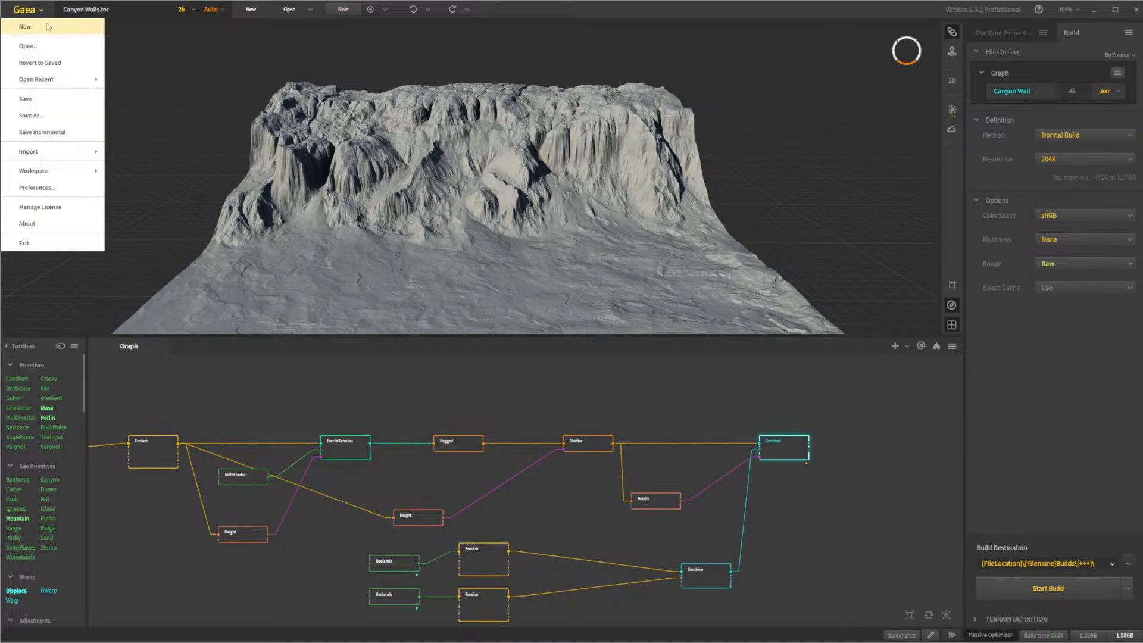
left_click(60, 99)
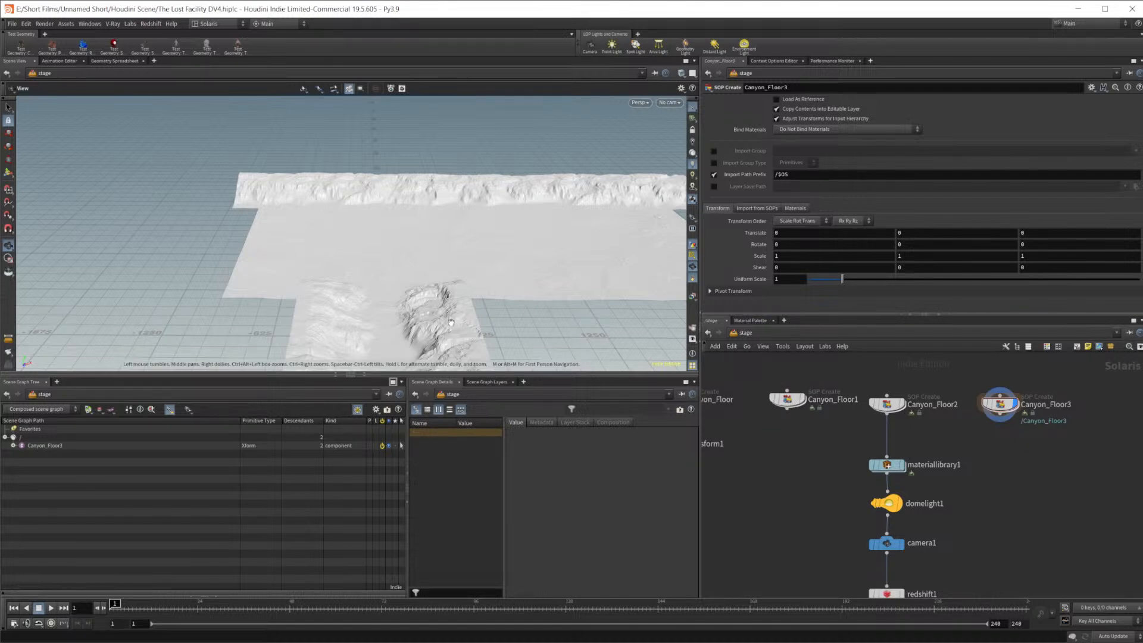
Return to Houdini and inspect the canyon opening onto the desert floor up close
scroll(452, 325, "up", 2)
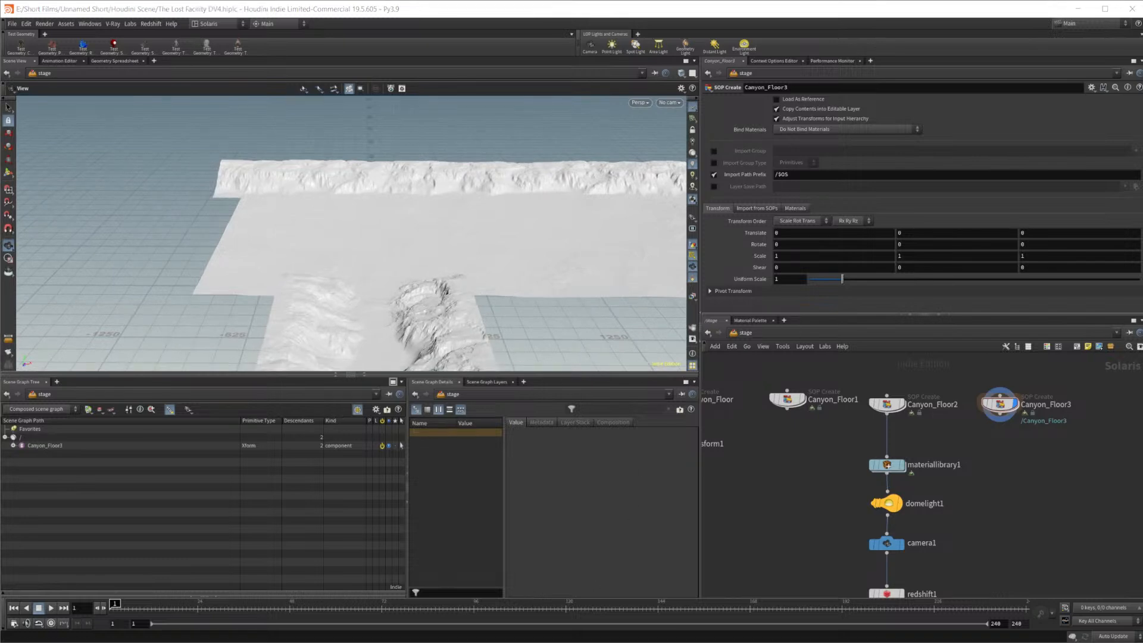
left_click_drag(443, 236, 411, 234)
right_click_drag(410, 234, 506, 258)
middle_click_drag(441, 214, 467, 193)
left_click_drag(446, 203, 431, 212)
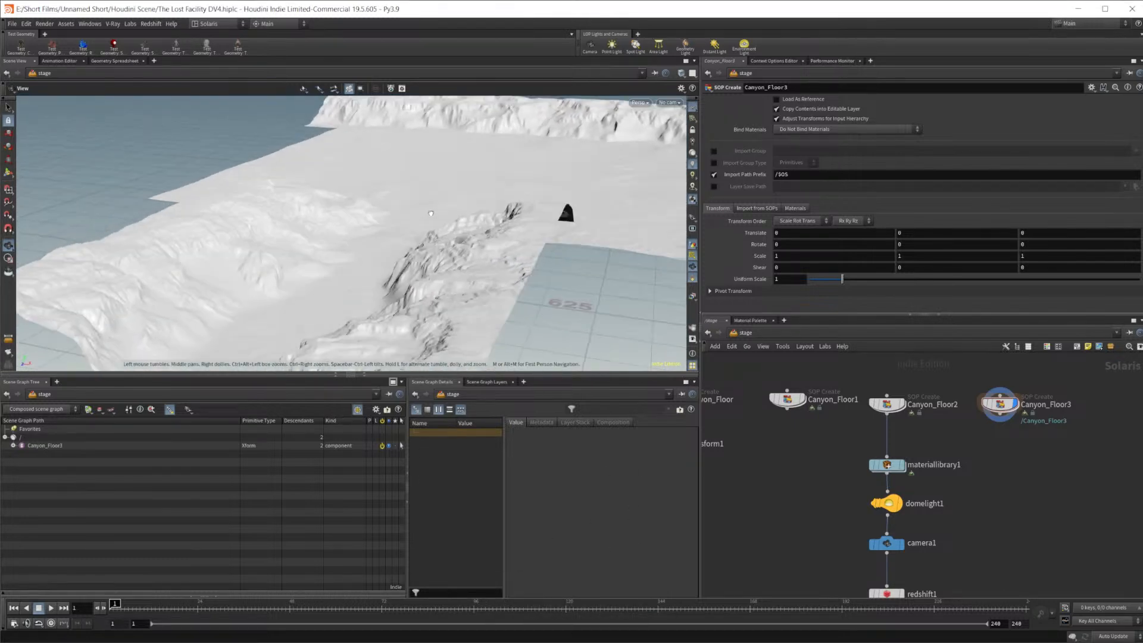
Examine the flat desert floor of Canyon_Floor3 and the distant cliff wall along its far edge from end to end
left_click_drag(290, 293, 303, 203)
left_click_drag(487, 221, 372, 145)
left_click_drag(403, 257, 350, 159)
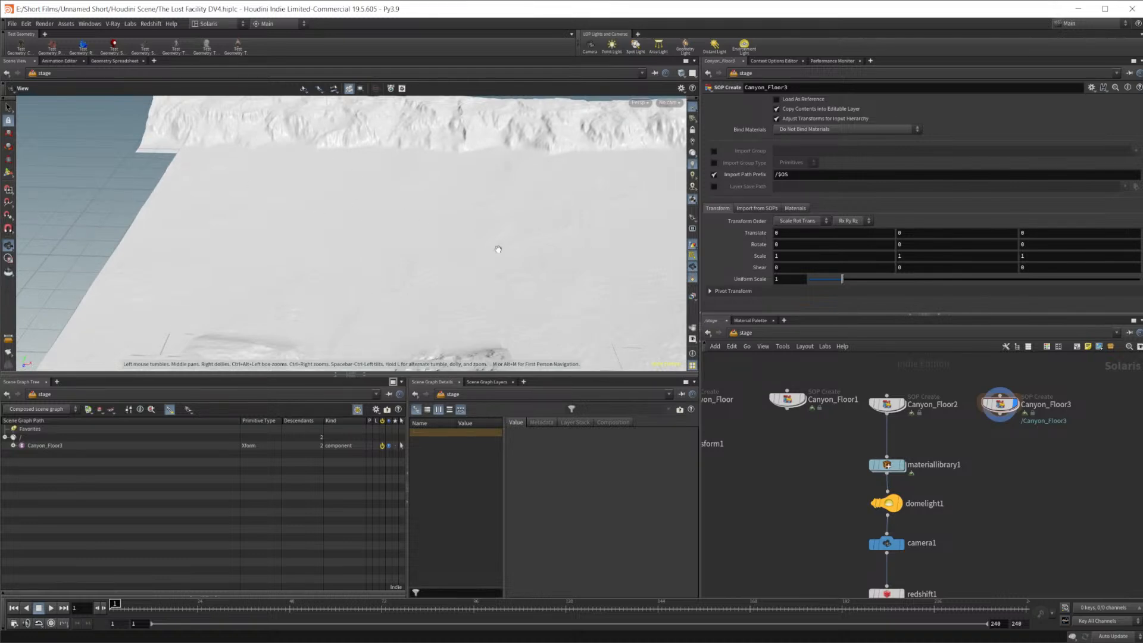
left_click_drag(588, 280, 460, 286)
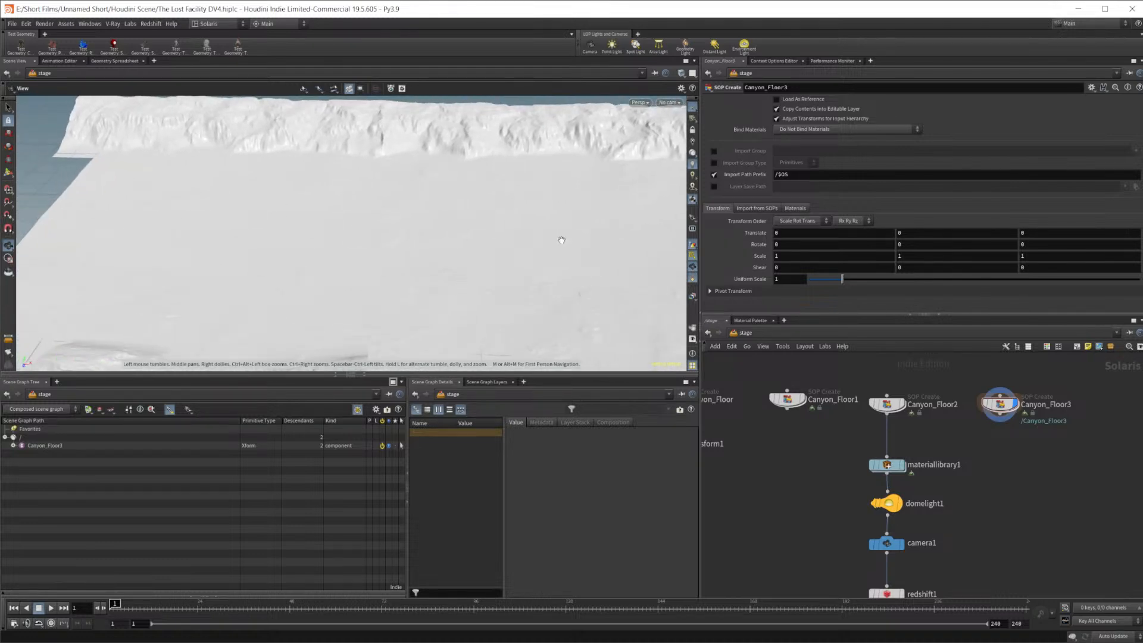
left_click_drag(562, 239, 489, 240)
middle_click_drag(489, 240, 426, 246)
right_click_drag(610, 225, 477, 243)
left_click_drag(477, 243, 369, 236)
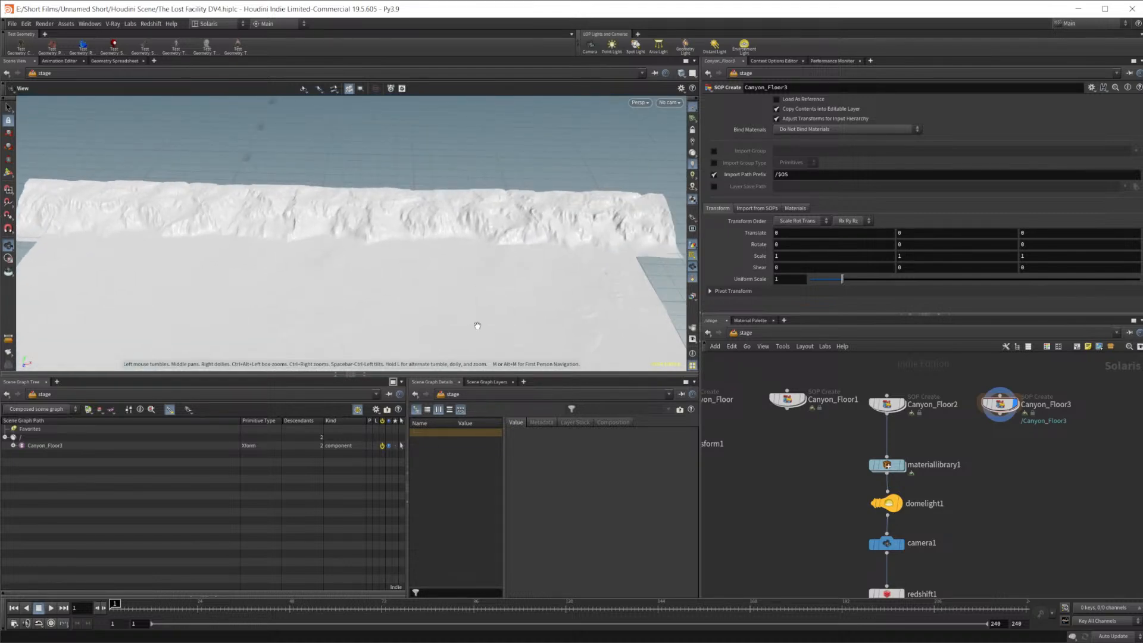
left_click_drag(442, 270, 526, 274)
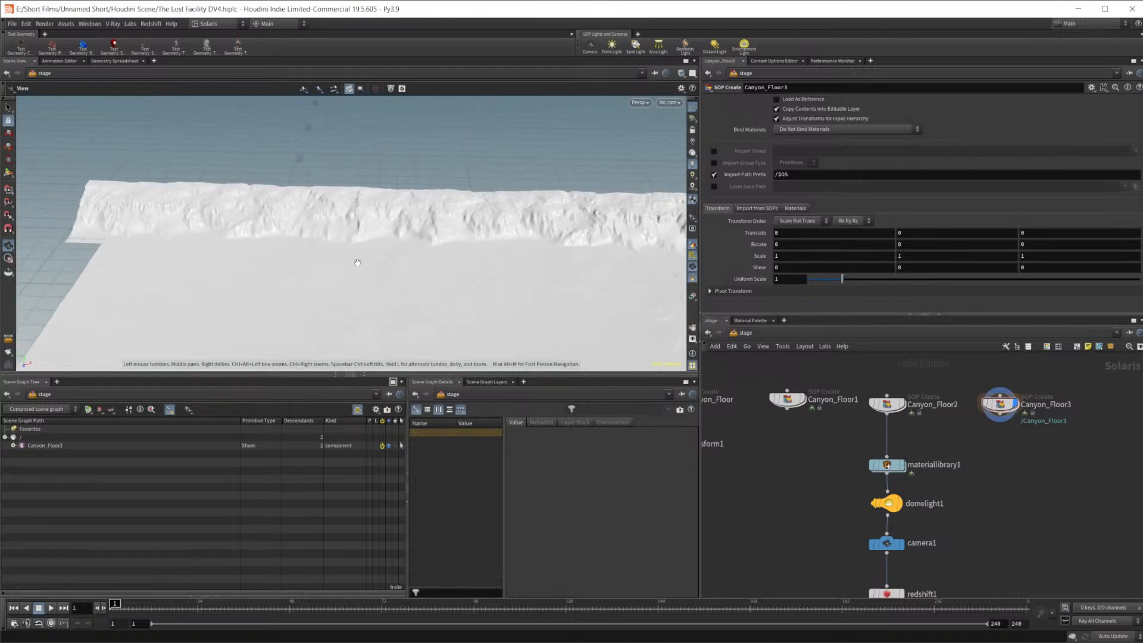
left_click_drag(499, 241, 556, 245)
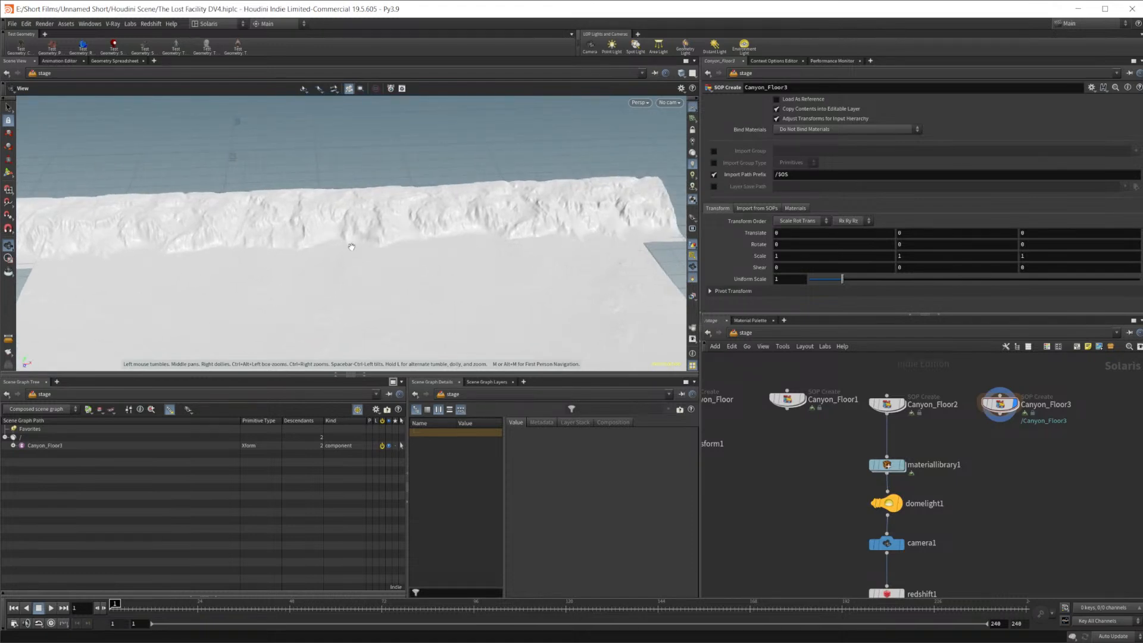
left_click_drag(361, 259, 354, 246)
left_click_drag(459, 268, 428, 223)
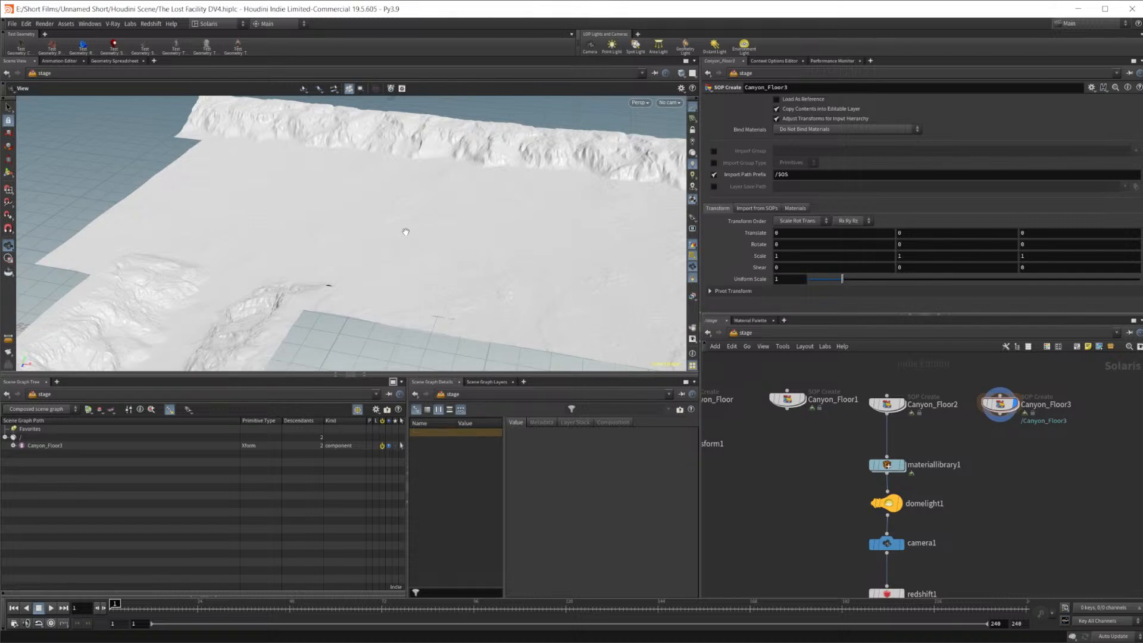
Inspect the canyon walls and the canyon mouth up close, looking out across the desert floor towards the far cliffs
right_click_drag(377, 270, 444, 266)
left_click_drag(444, 266, 360, 256)
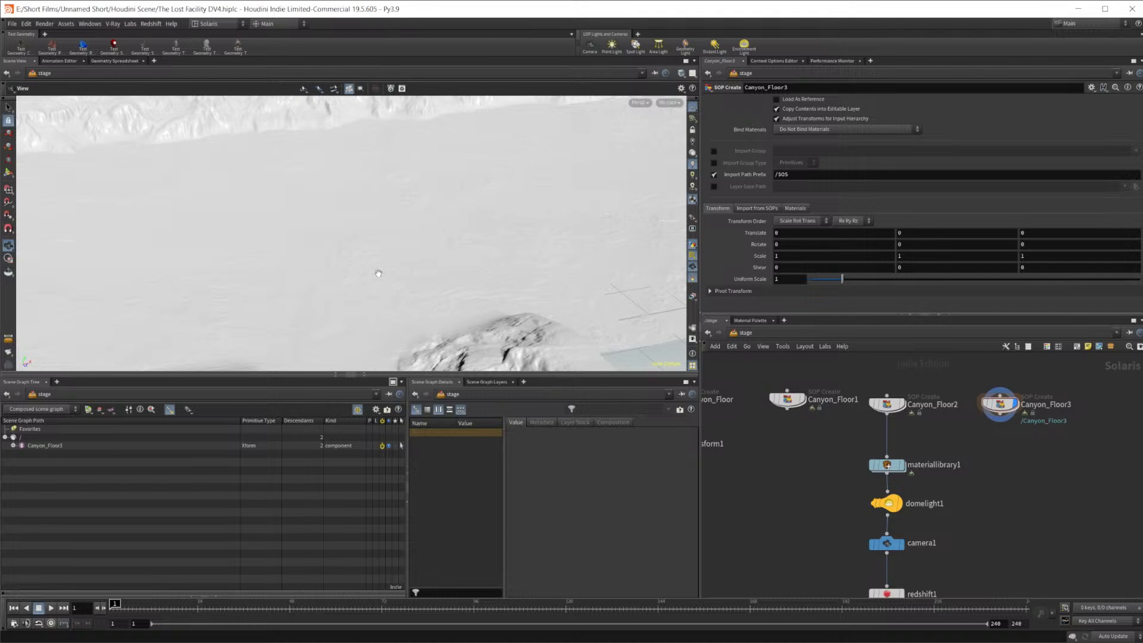
left_click_drag(378, 274, 357, 237)
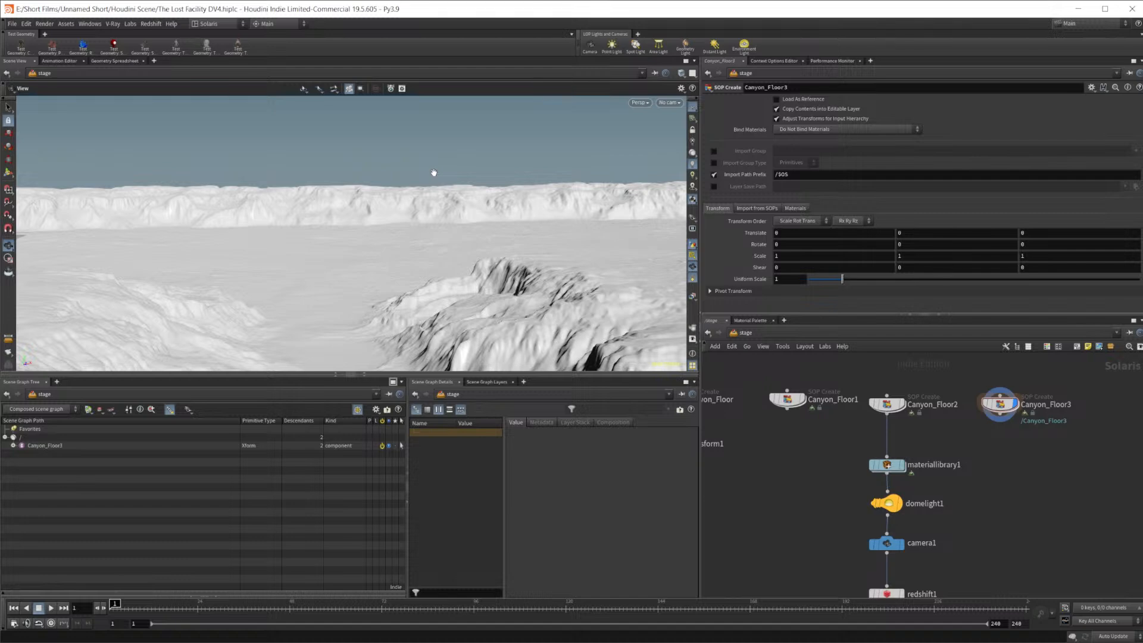
mouse_move(334, 237)
left_mouse_down()
mouse_move(204, 255)
mouse_move(528, 222)
mouse_move(328, 252)
left_mouse_up()
middle_click_drag(327, 252, 503, 237)
right_click_drag(503, 237, 356, 252)
middle_click_drag(356, 251, 436, 239)
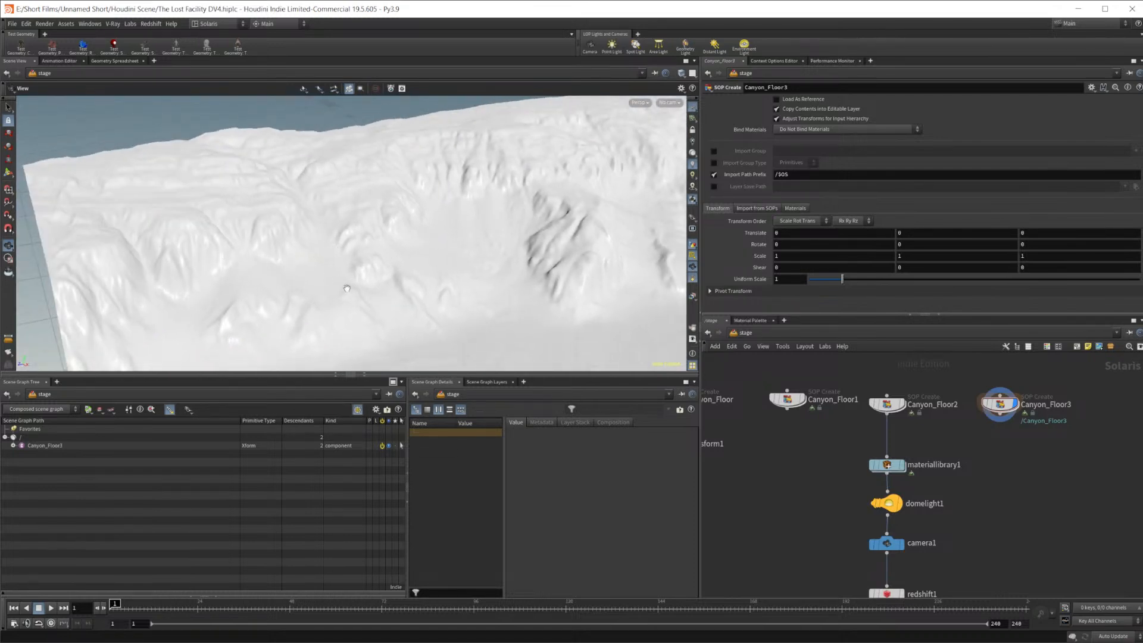
left_click_drag(195, 282, 288, 252)
right_click_drag(288, 252, 325, 234)
left_click_drag(199, 270, 446, 262)
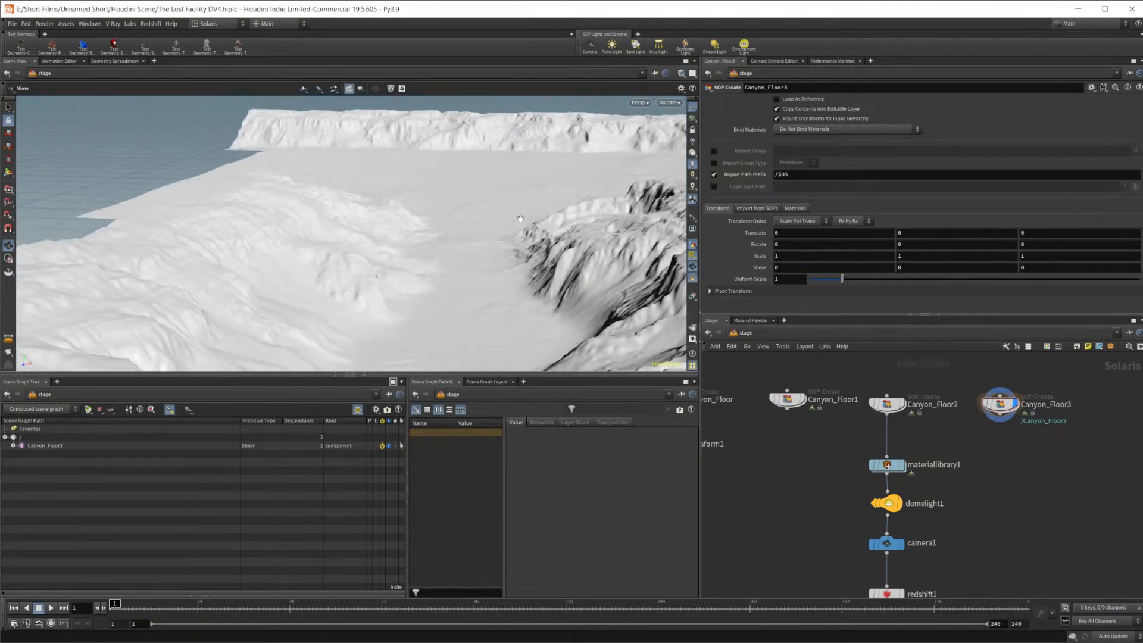
left_click_drag(592, 295, 392, 271)
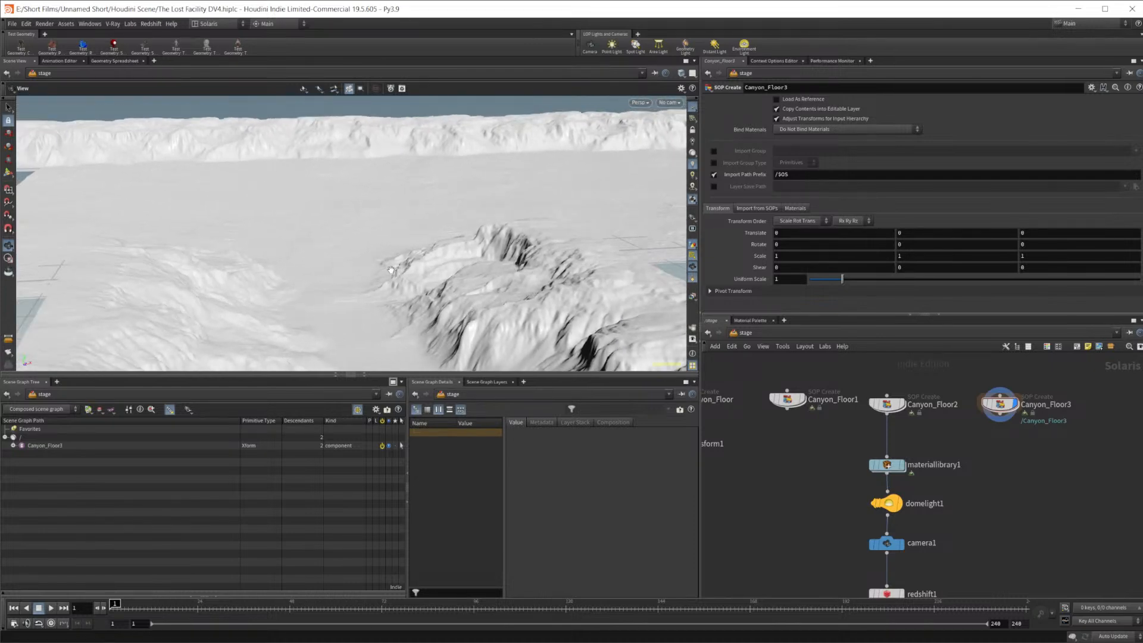